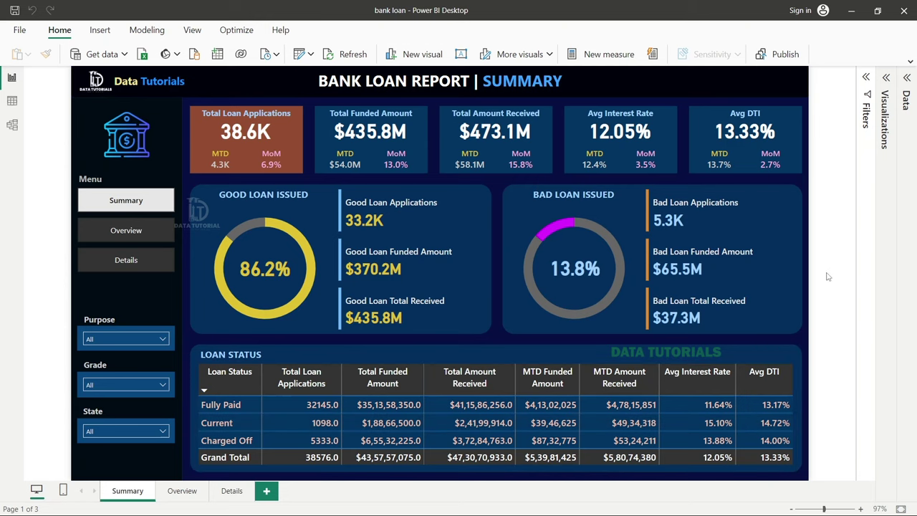
# - Try the Purpose filter, then filter the summary by grades A, B and C before clearing it
pyautogui.click(112, 339)
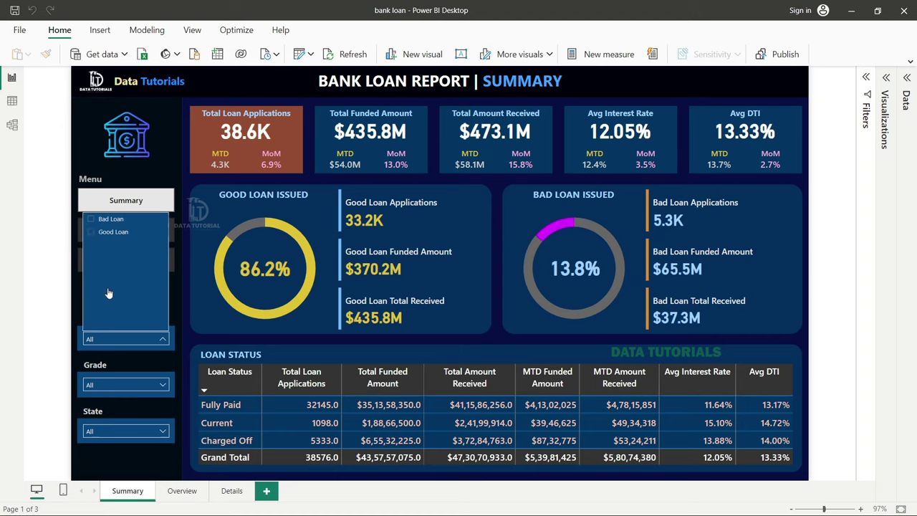
pyautogui.click(109, 335)
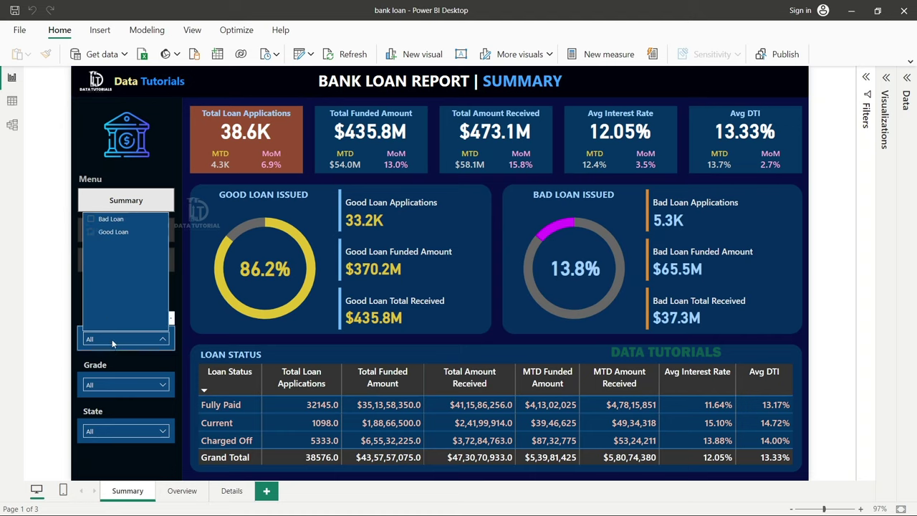
pyautogui.click(109, 384)
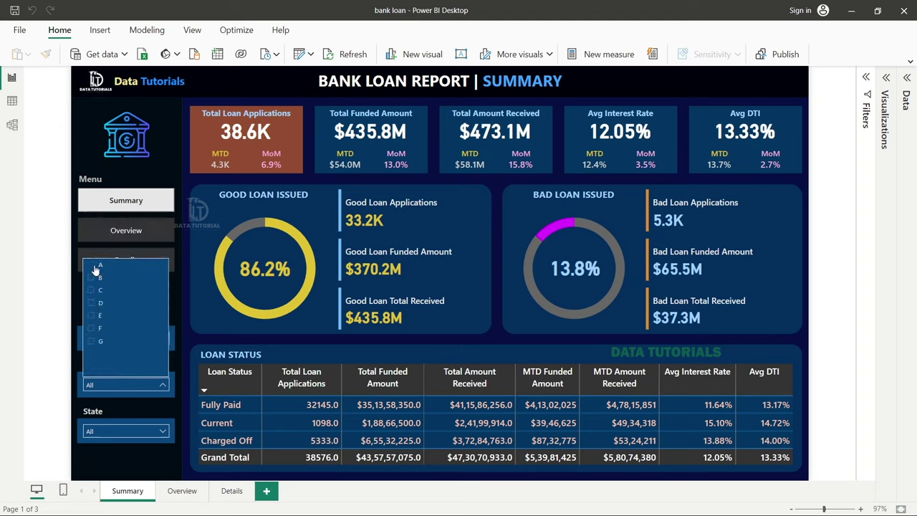
pyautogui.click(96, 268)
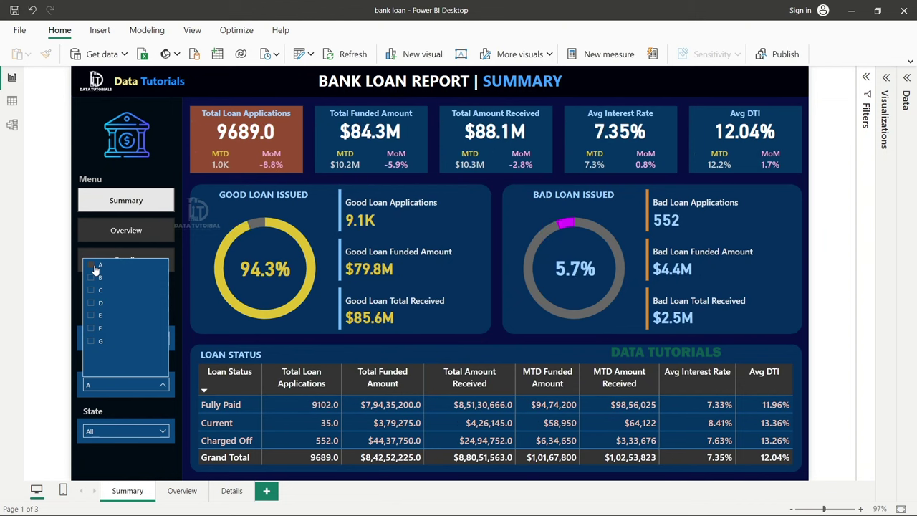
pyautogui.click(93, 280)
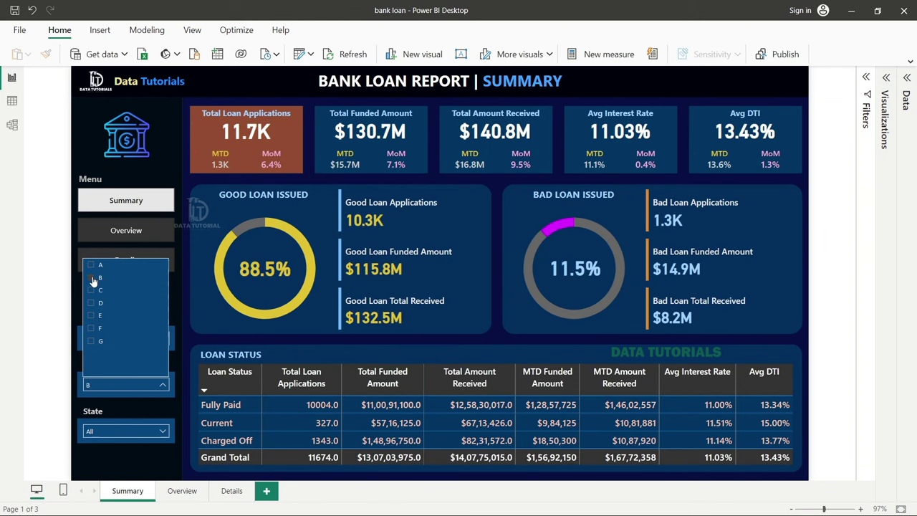
pyautogui.click(91, 290)
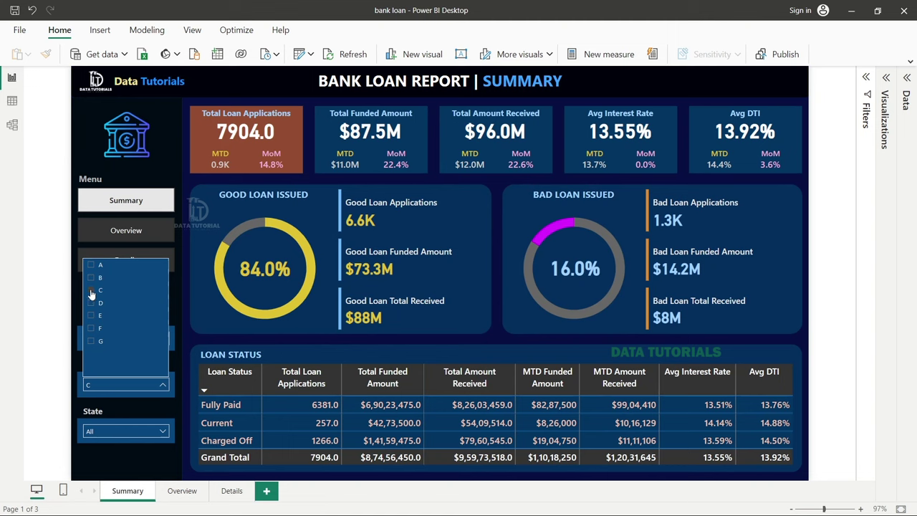
pyautogui.click(91, 291)
pyautogui.click(57, 262)
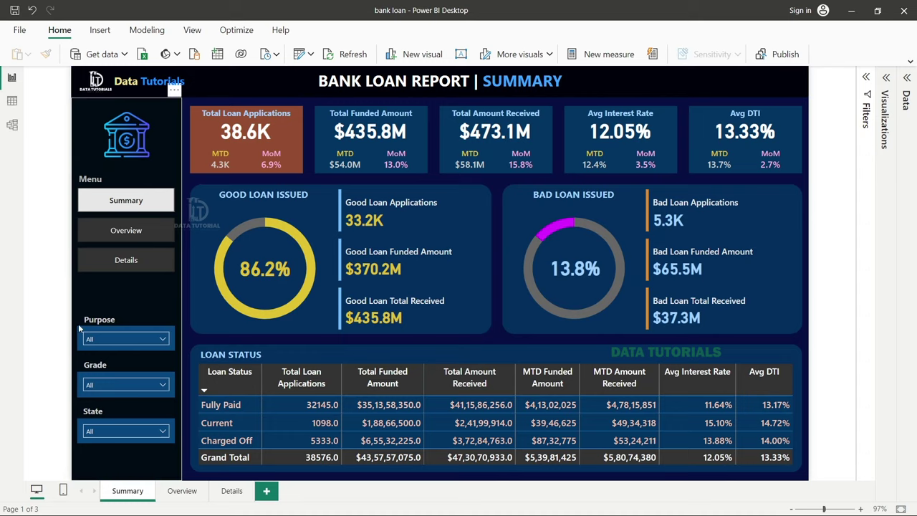
# - Filter the summary to state CA, restore all states, and go to the Overview page
pyautogui.click(102, 432)
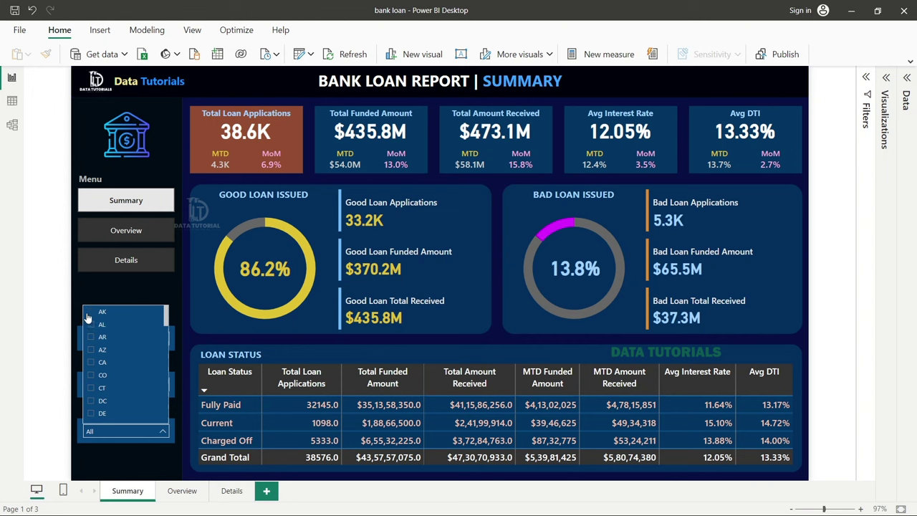
pyautogui.click(89, 315)
pyautogui.click(90, 363)
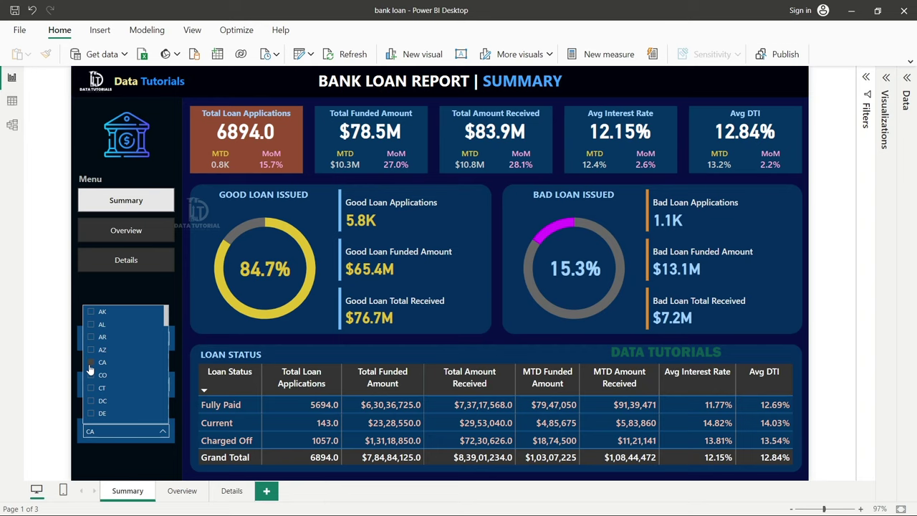
pyautogui.click(90, 369)
pyautogui.click(47, 303)
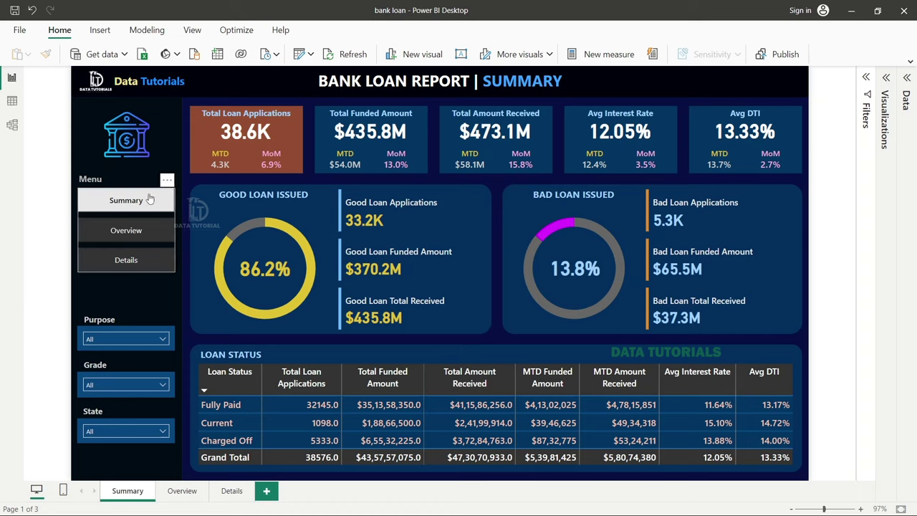
pyautogui.click(123, 237)
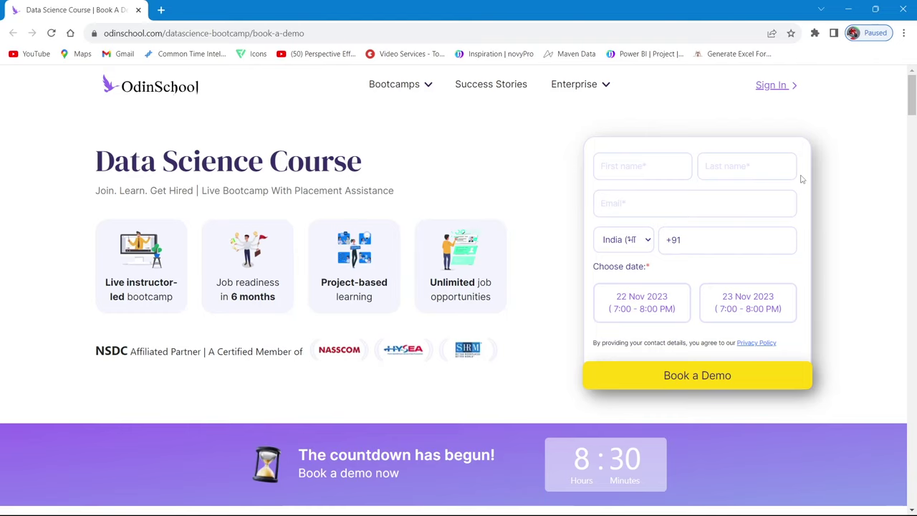
# - Scroll the demo booking page down to the 'Hear from your peers' testimonials
pyautogui.scroll(-8, 834, 199)
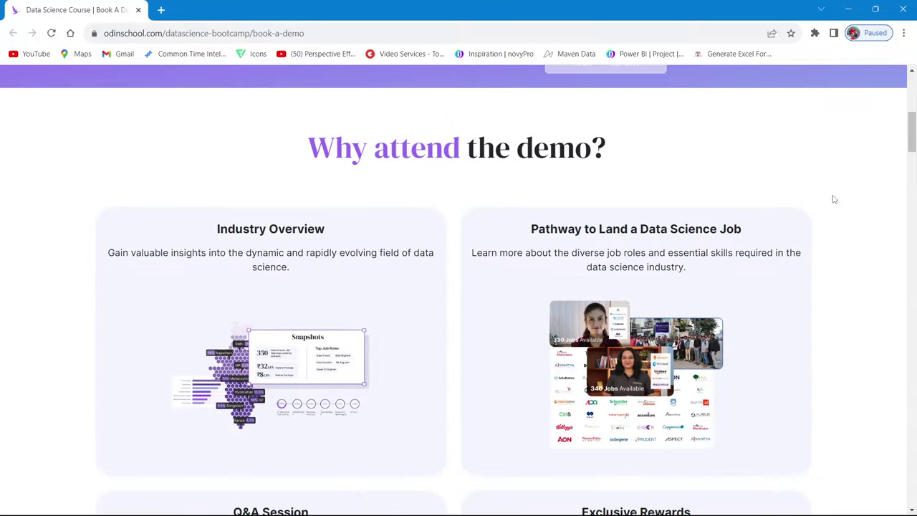
pyautogui.scroll(-6, 834, 200)
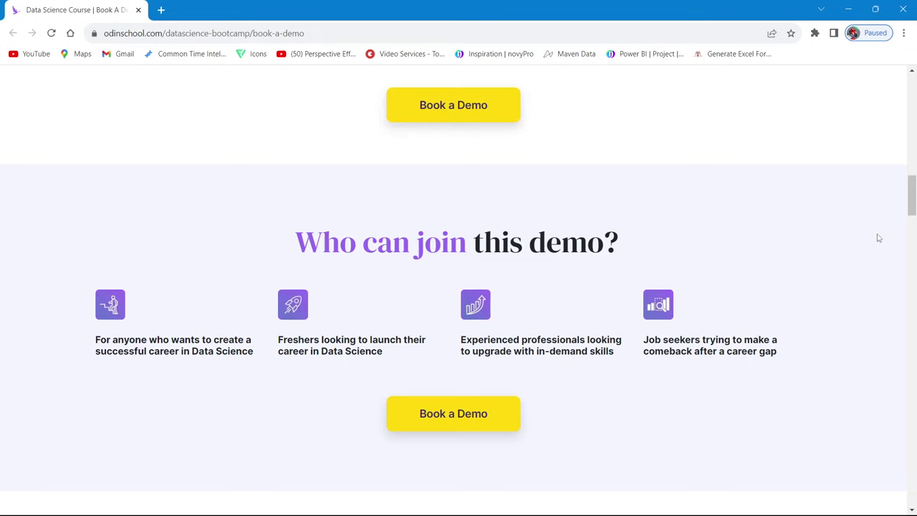
pyautogui.scroll(-5, 860, 273)
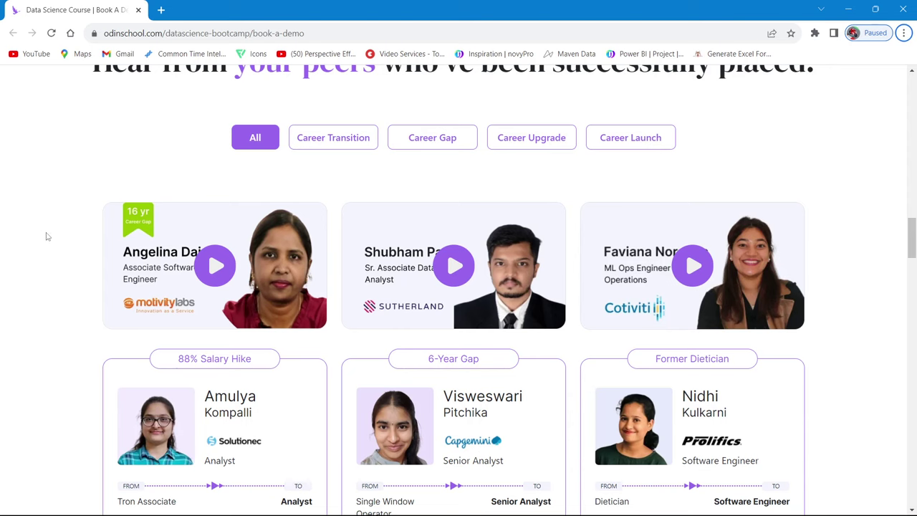
# - Scroll further down to the Projects cards and the Hiring Partners logo grid
pyautogui.scroll(-4, 46, 236)
pyautogui.scroll(-3, 46, 236)
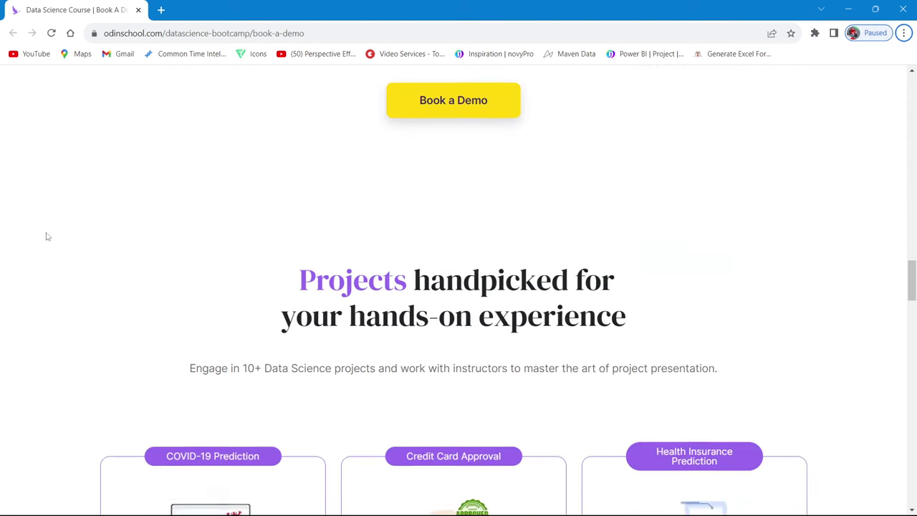
pyautogui.scroll(1, 46, 237)
pyautogui.scroll(-3, 48, 244)
pyautogui.scroll(-3, 58, 259)
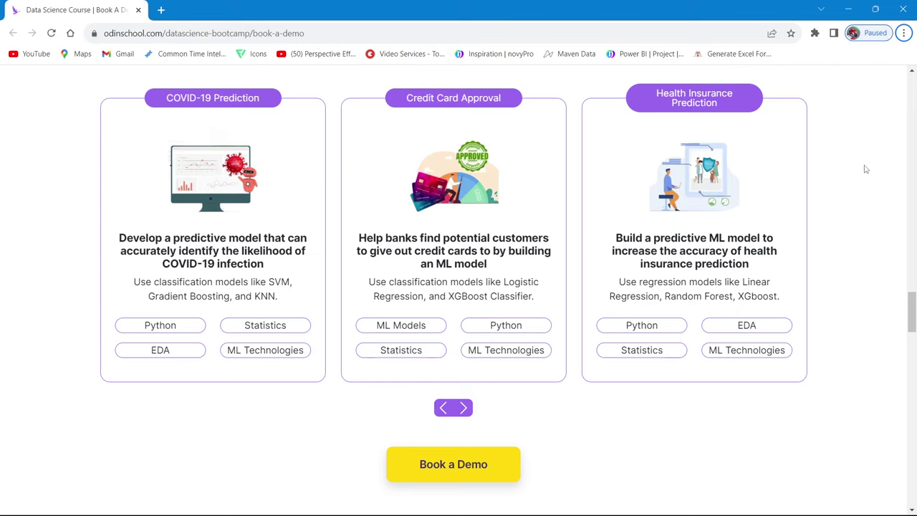
pyautogui.scroll(-6, 714, 438)
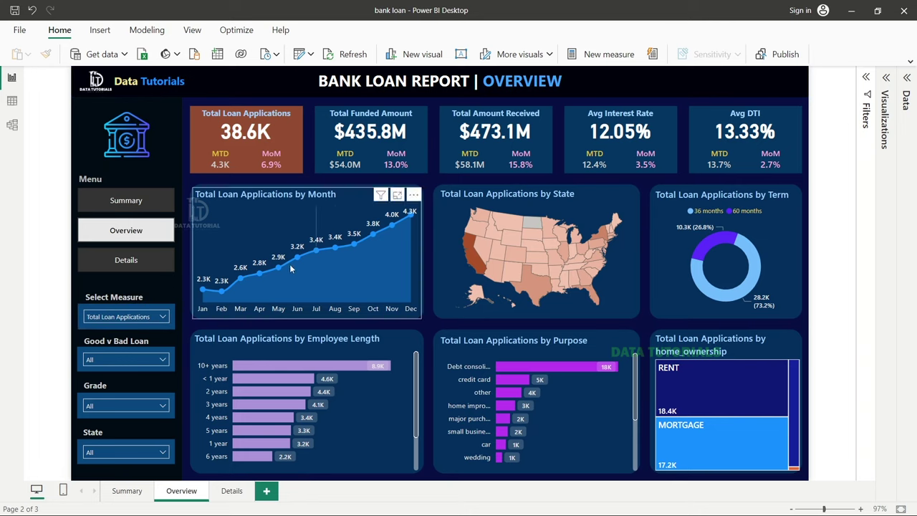
# - In the Select Measure slicer, try Total Amount Received, then settle on Total Funded Amount
pyautogui.click(161, 315)
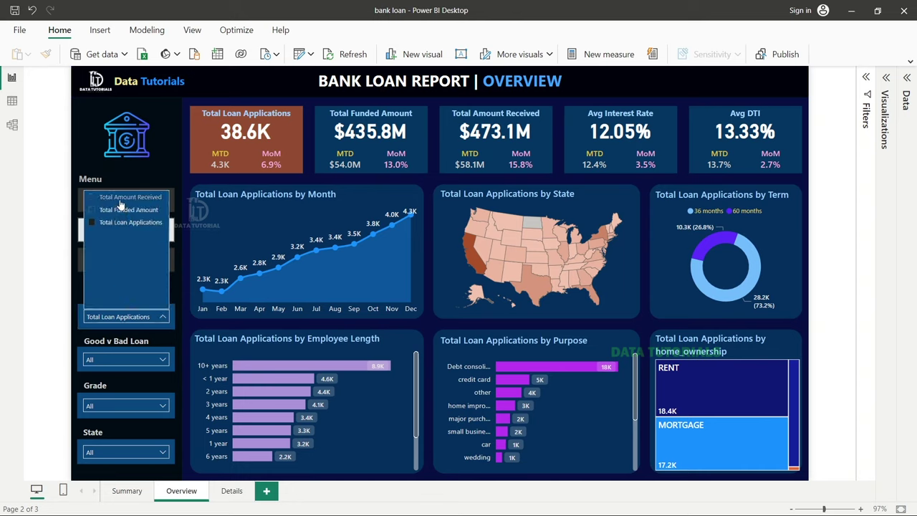
pyautogui.click(119, 200)
pyautogui.click(119, 201)
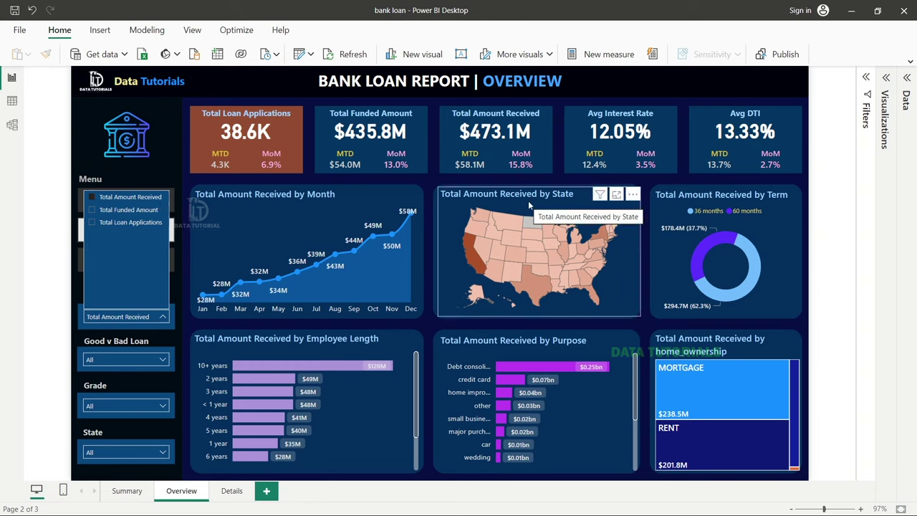
pyautogui.click(129, 210)
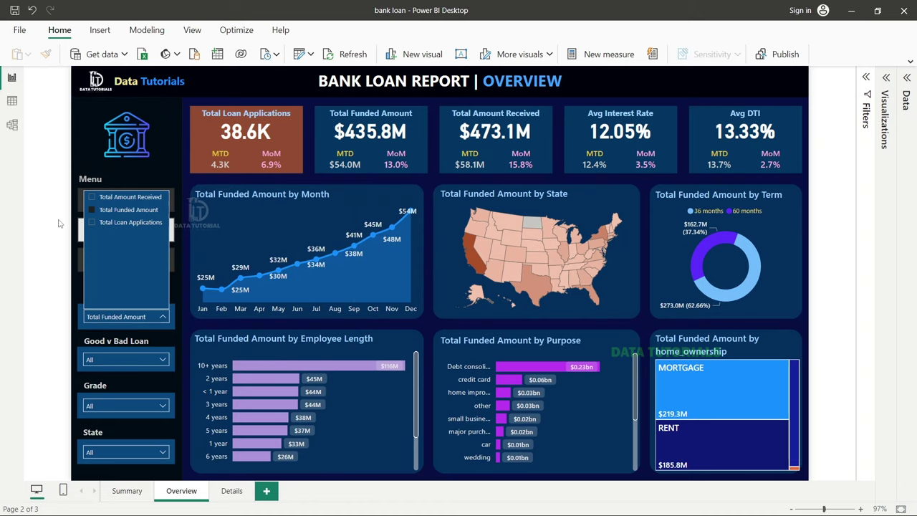
pyautogui.click(31, 263)
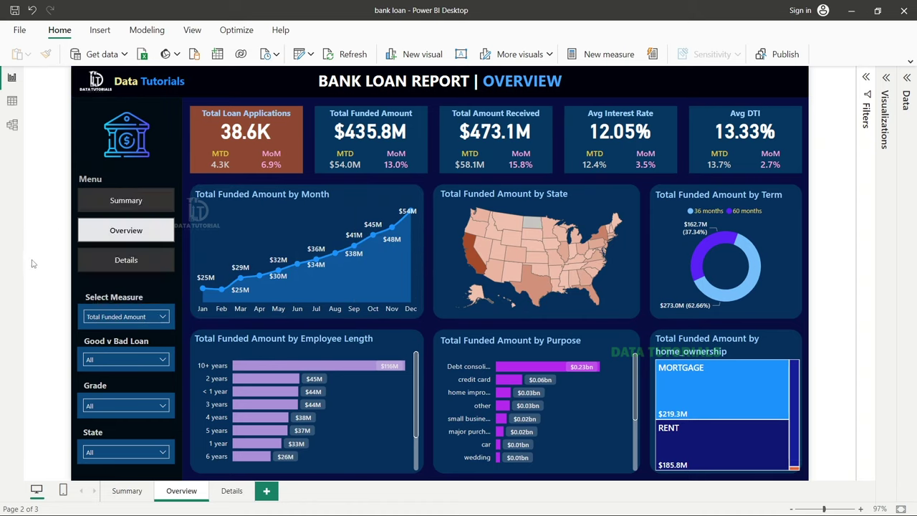
pyautogui.click(124, 360)
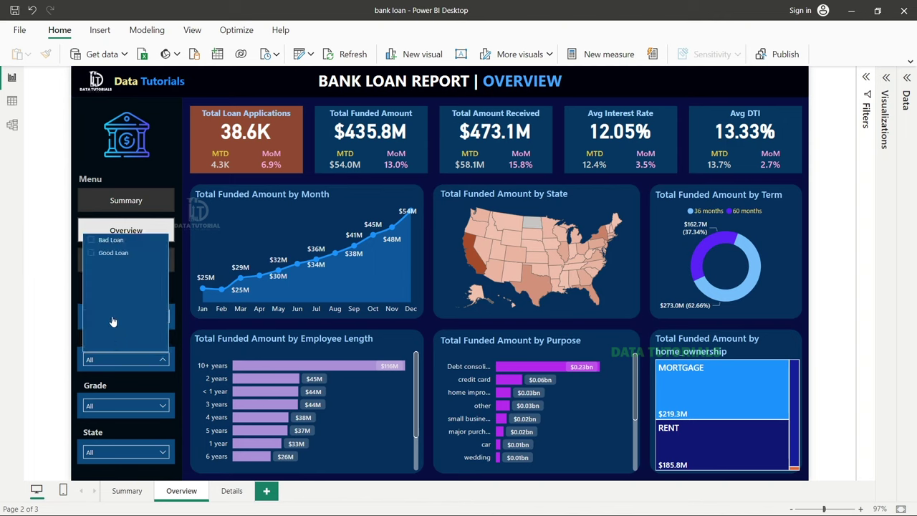
pyautogui.click(89, 255)
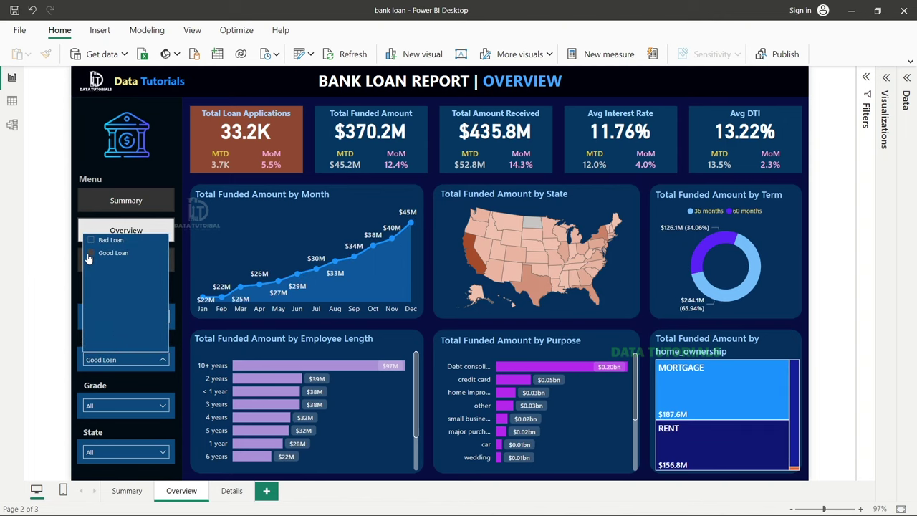
pyautogui.click(91, 240)
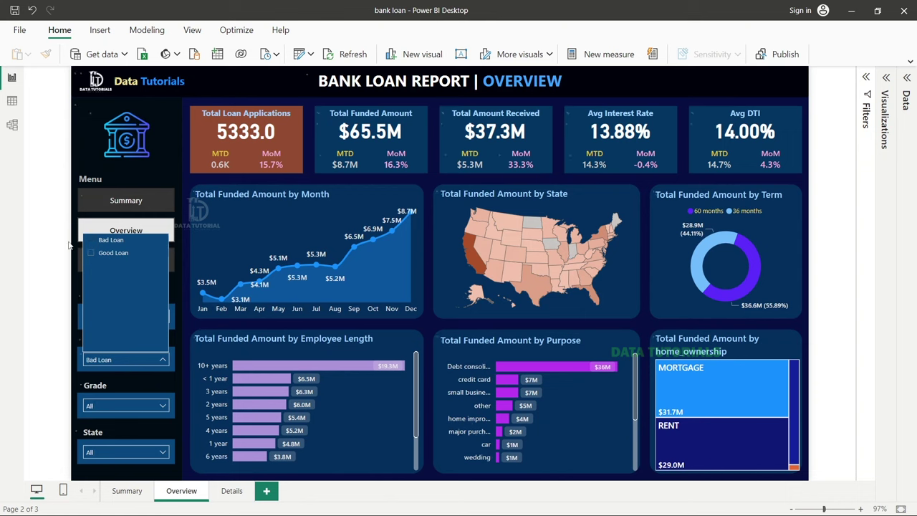
pyautogui.click(93, 240)
pyautogui.click(106, 406)
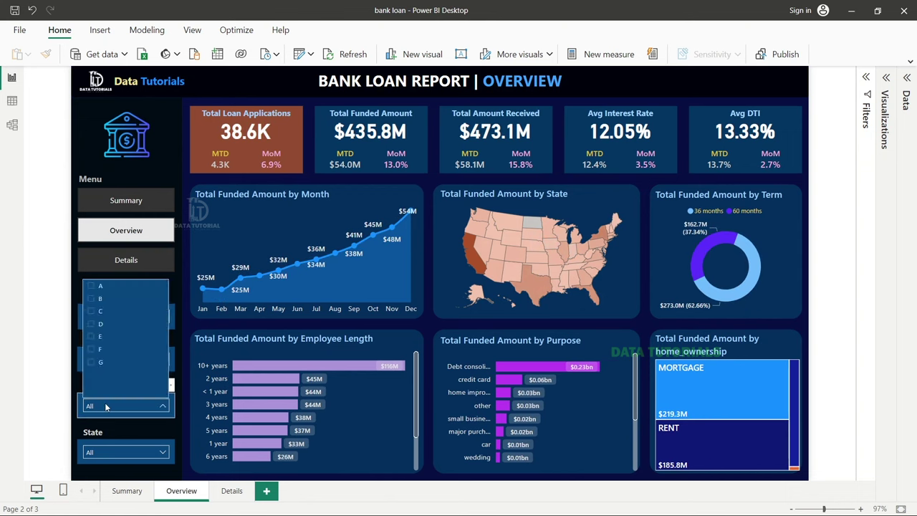
pyautogui.click(94, 351)
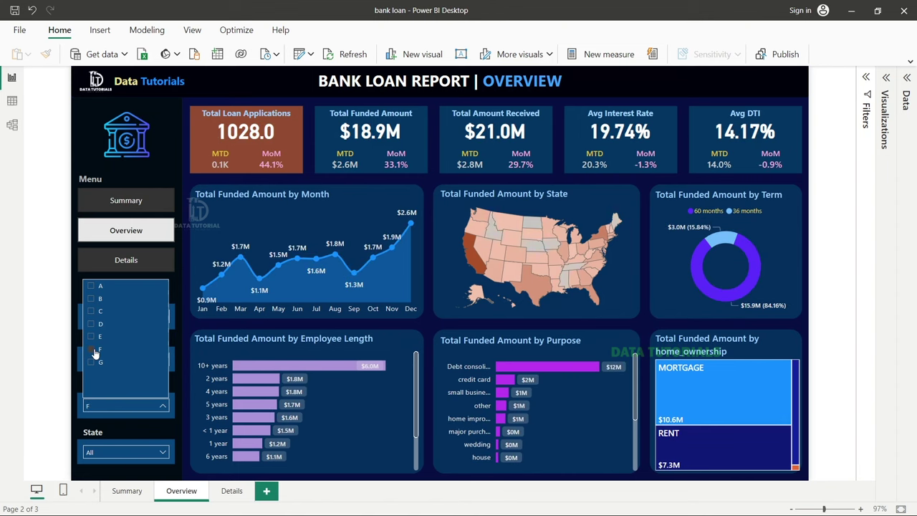
pyautogui.click(94, 350)
pyautogui.click(91, 313)
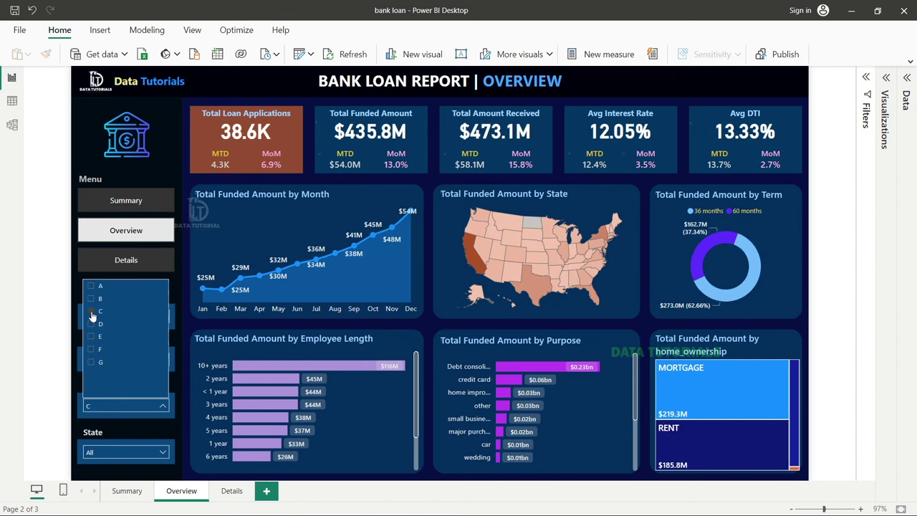
pyautogui.click(92, 312)
pyautogui.click(100, 452)
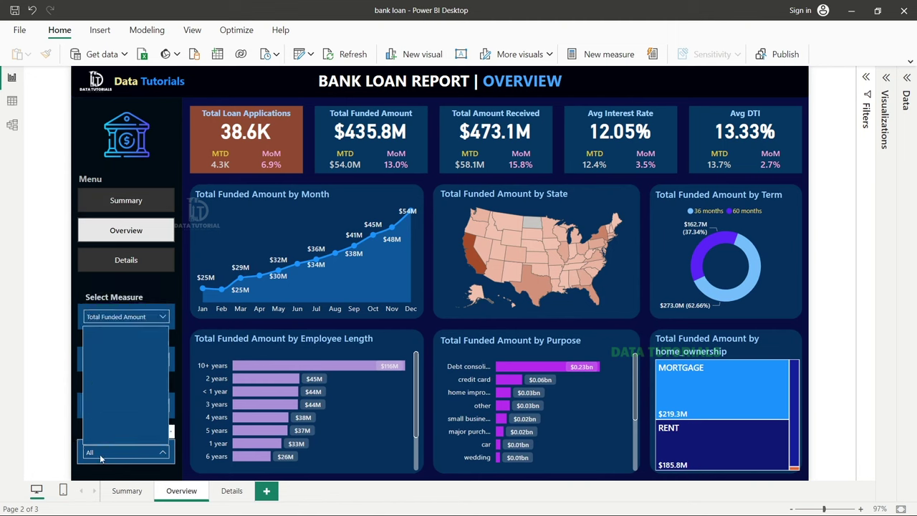
pyautogui.click(99, 396)
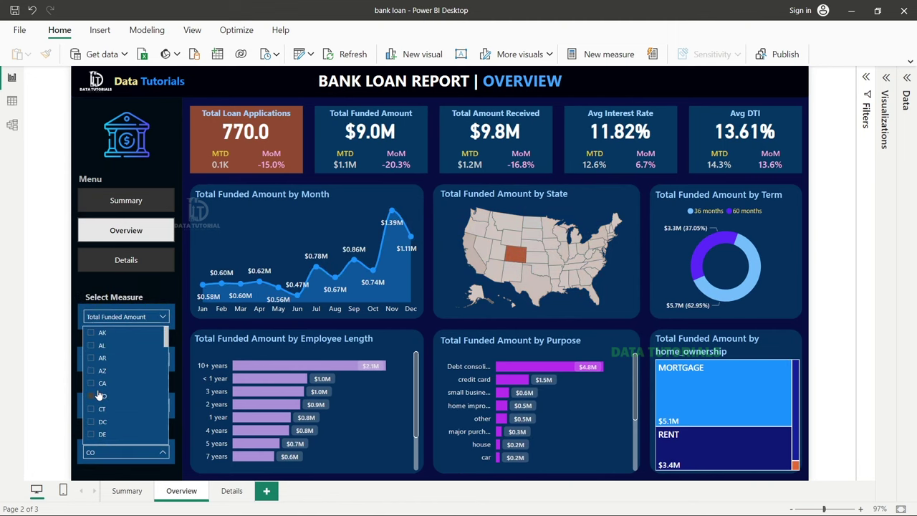
pyautogui.click(99, 396)
pyautogui.click(46, 304)
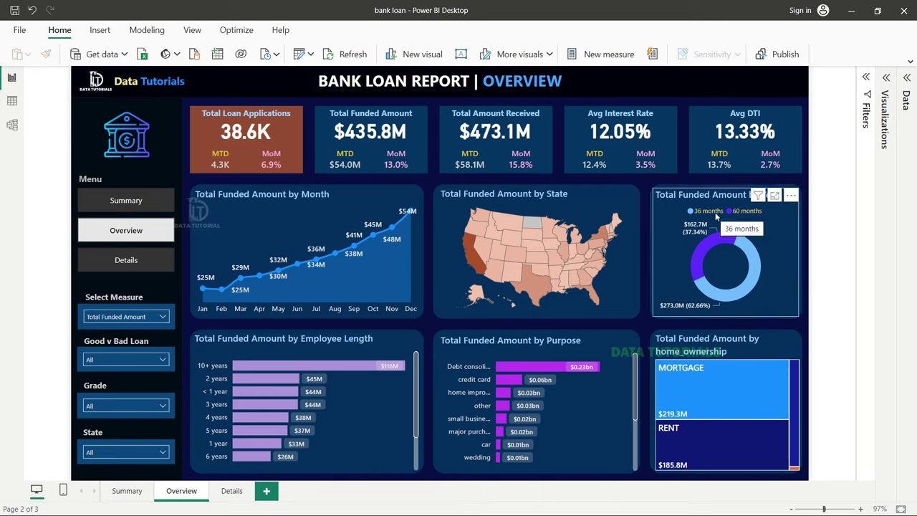
pyautogui.click(754, 263)
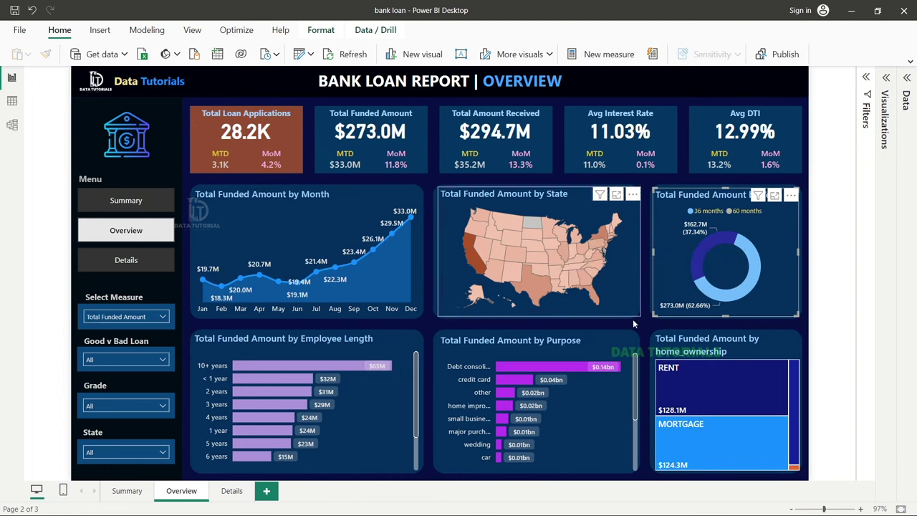
pyautogui.click(761, 255)
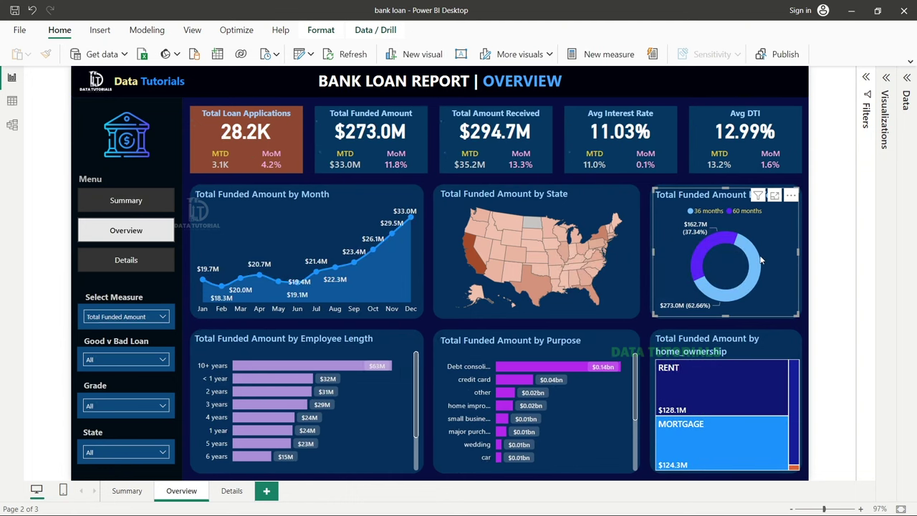
pyautogui.click(273, 367)
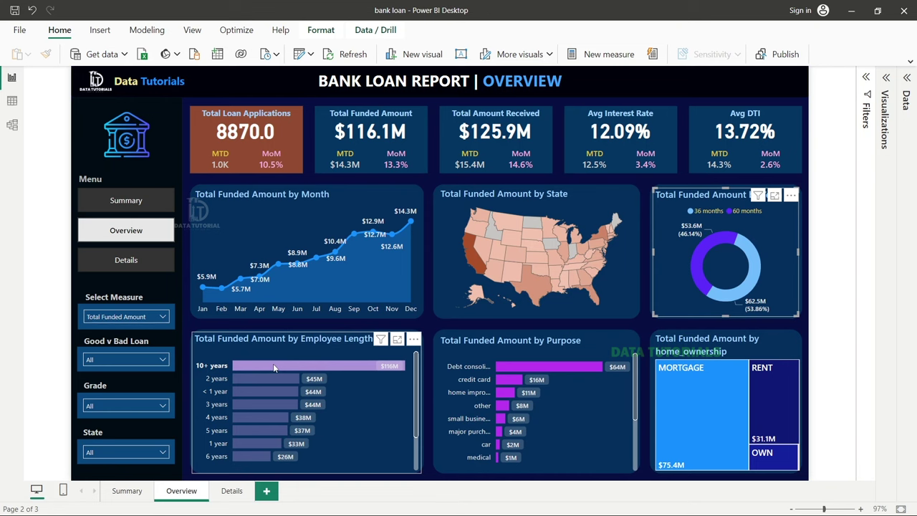
pyautogui.click(273, 364)
pyautogui.click(267, 390)
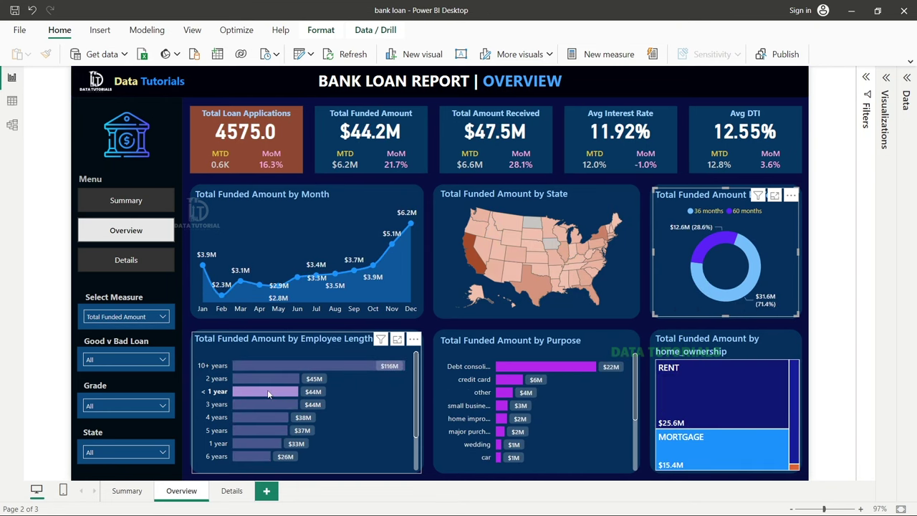
pyautogui.click(267, 390)
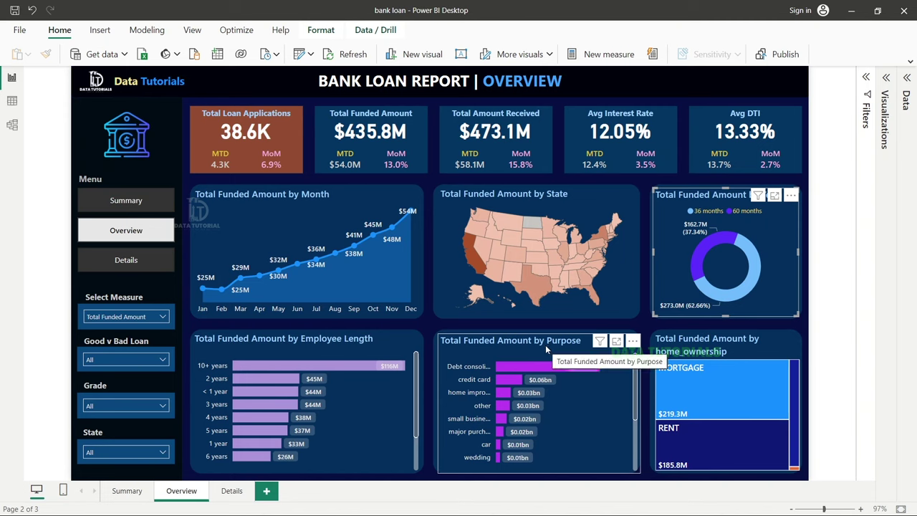
pyautogui.moveTo(509, 381)
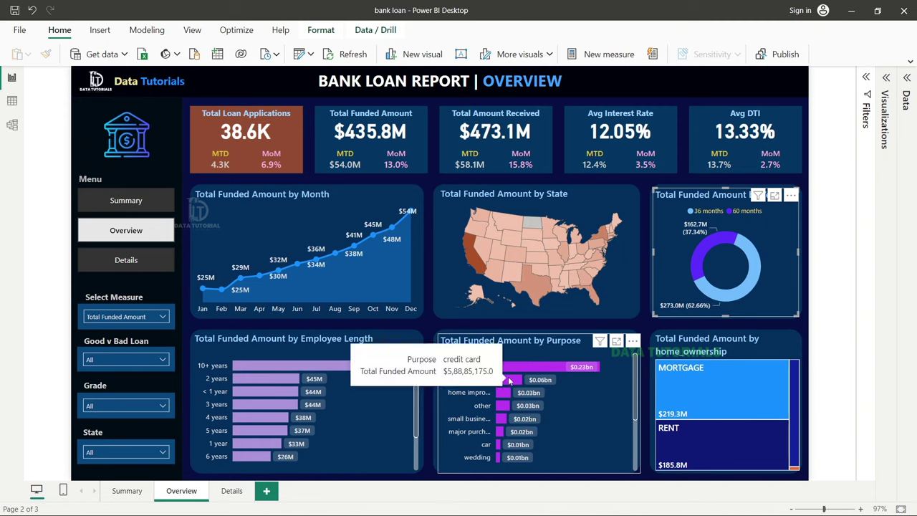
pyautogui.click(508, 381)
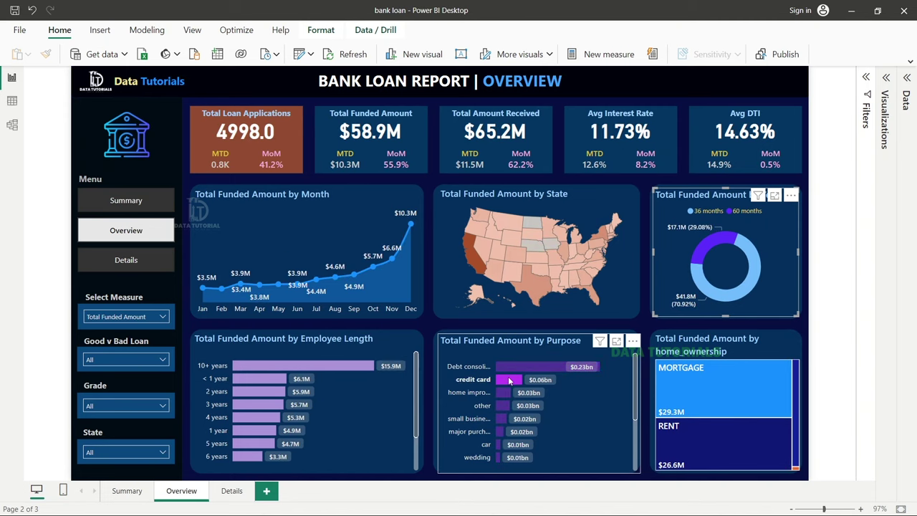
pyautogui.click(509, 382)
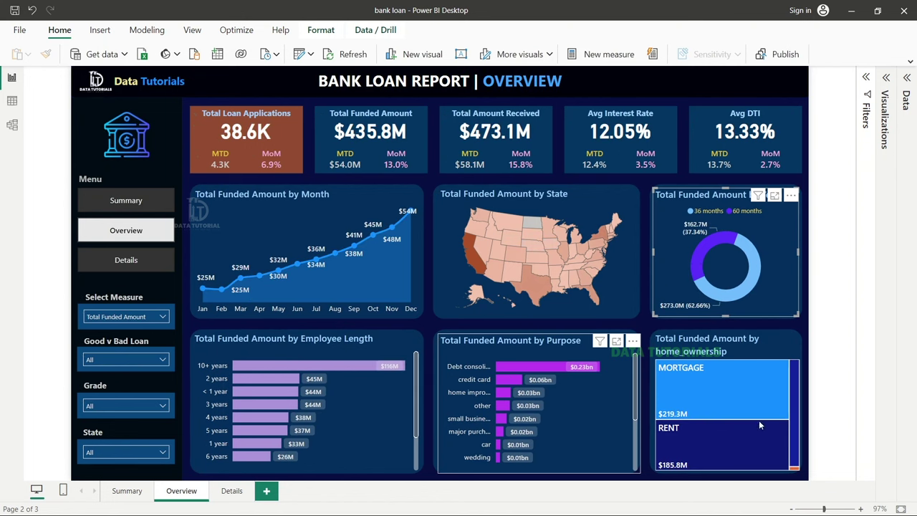
pyautogui.click(717, 392)
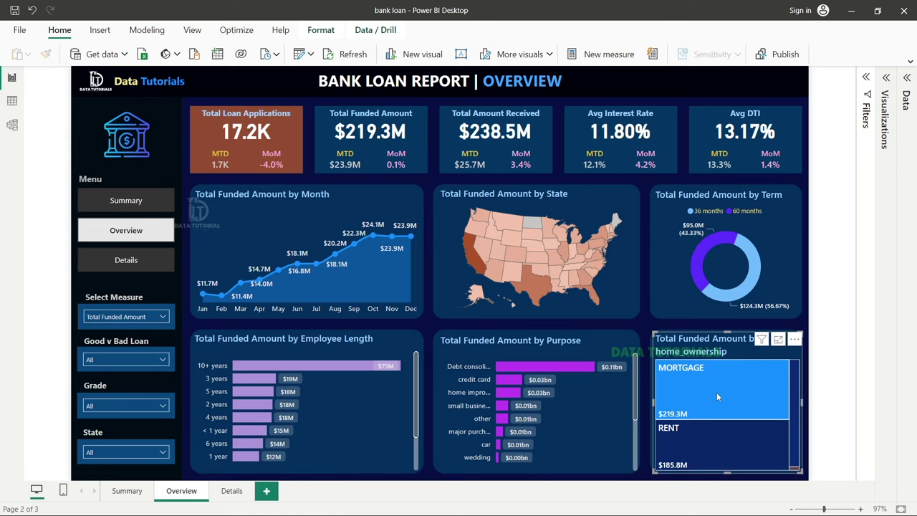
pyautogui.click(714, 428)
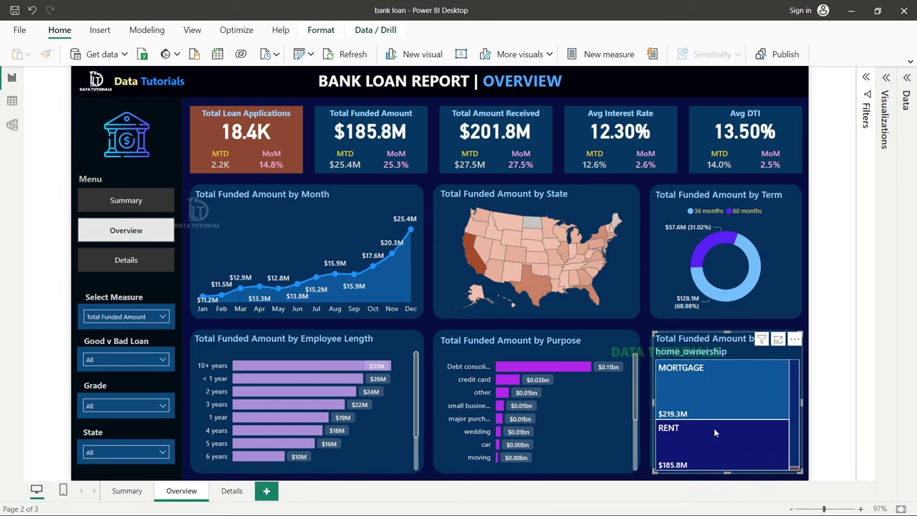
pyautogui.click(714, 428)
pyautogui.click(831, 211)
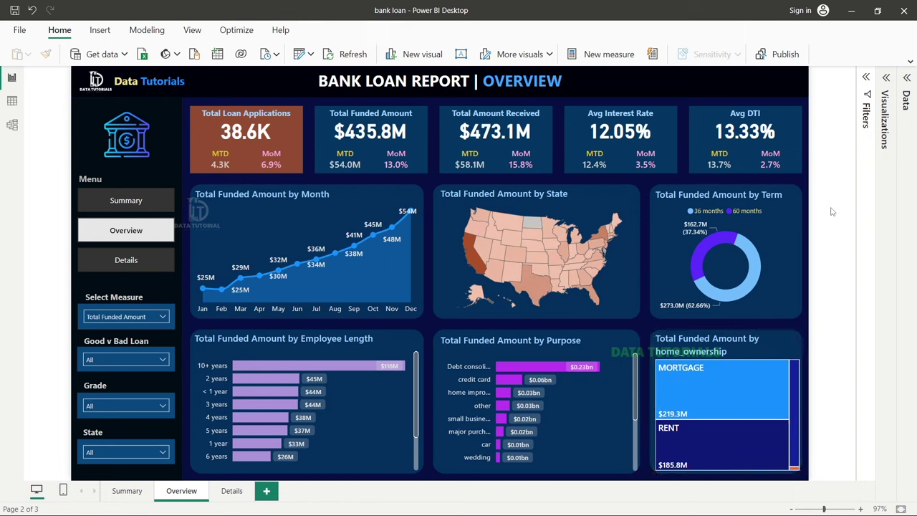
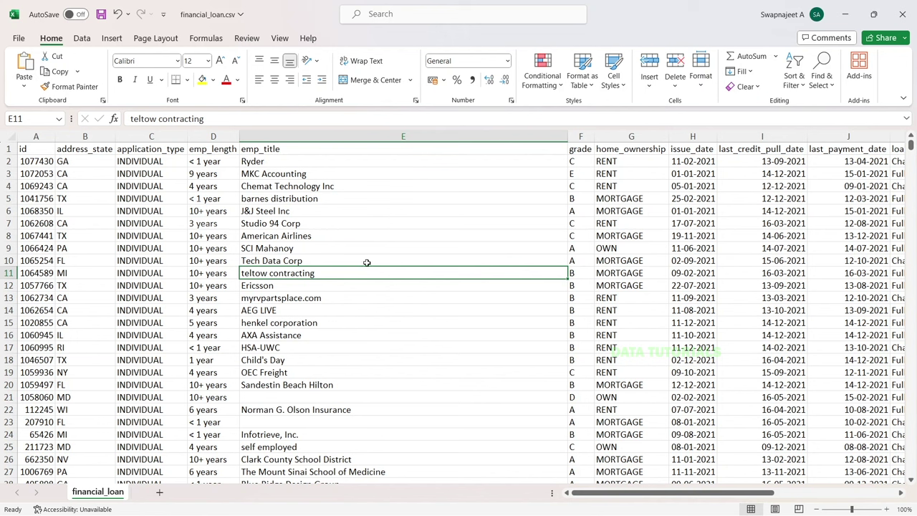
pyautogui.click(38, 136)
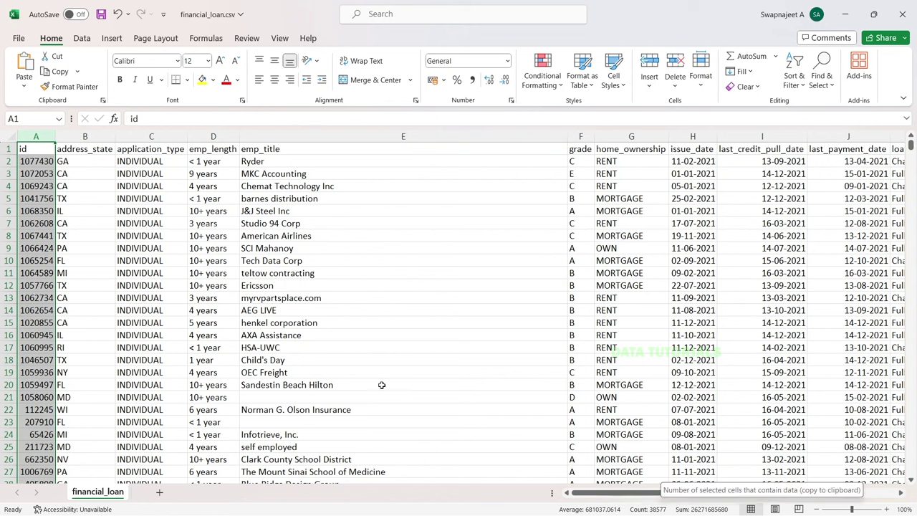
pyautogui.click(247, 301)
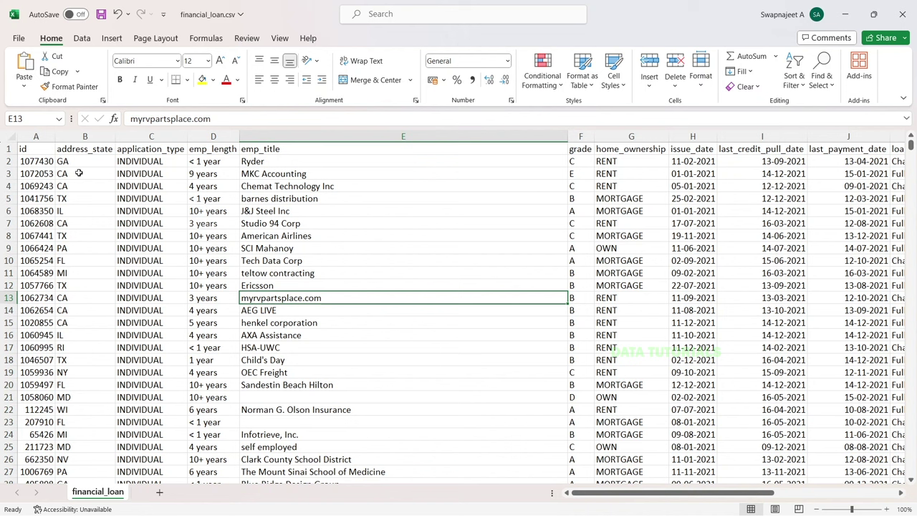
pyautogui.click(9, 148)
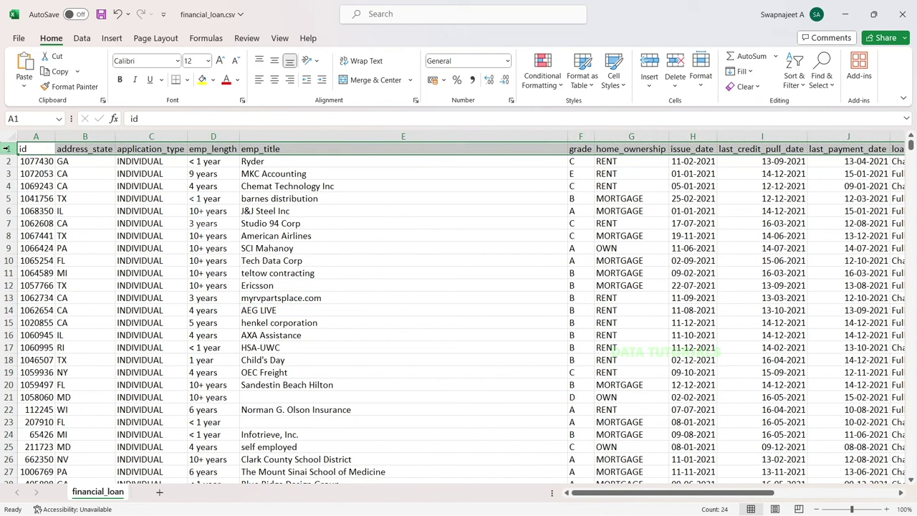
pyautogui.click(223, 240)
pyautogui.click(37, 148)
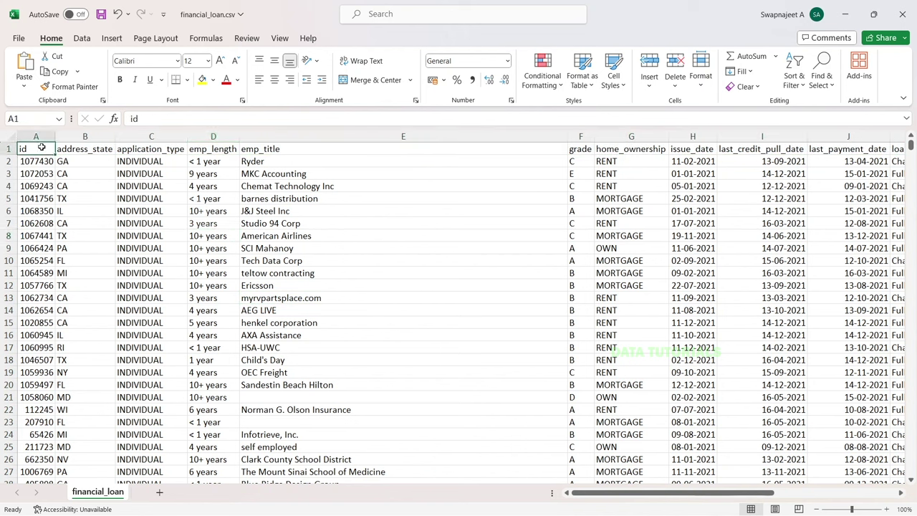
pyautogui.click(66, 148)
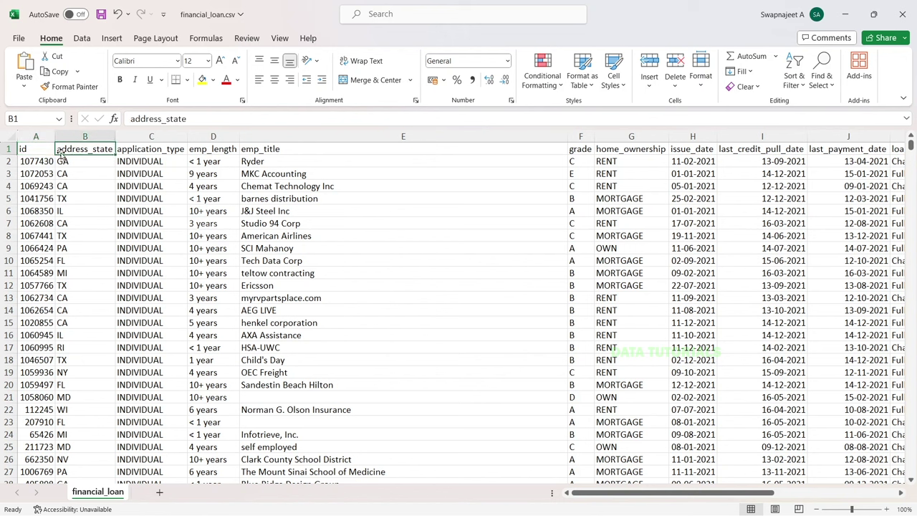
pyautogui.click(36, 148)
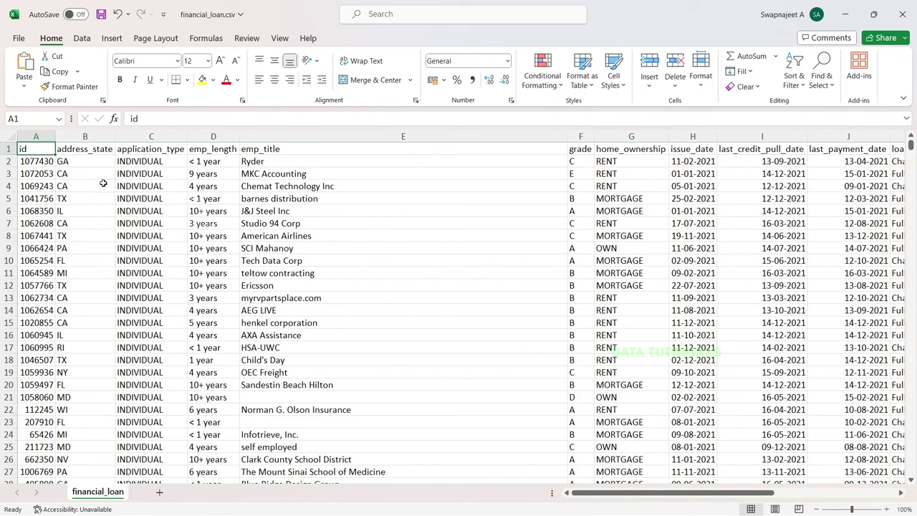
pyautogui.click(90, 150)
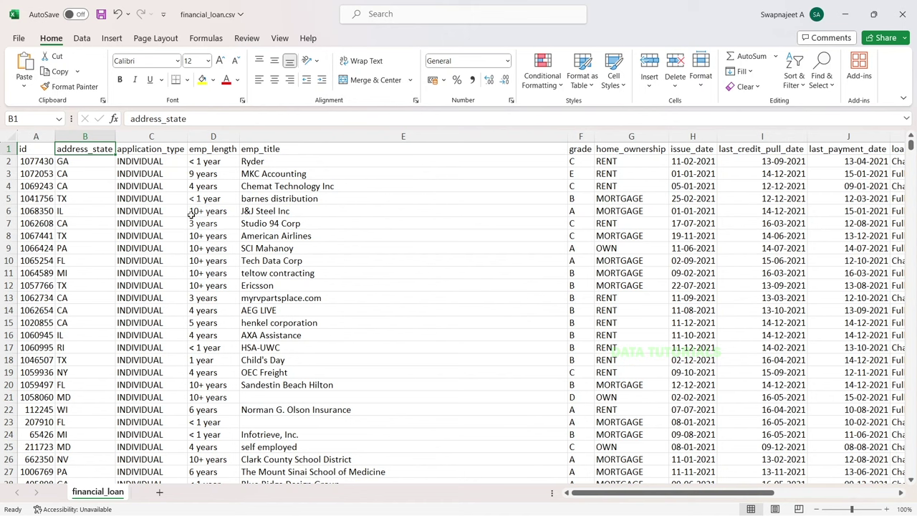
pyautogui.click(169, 152)
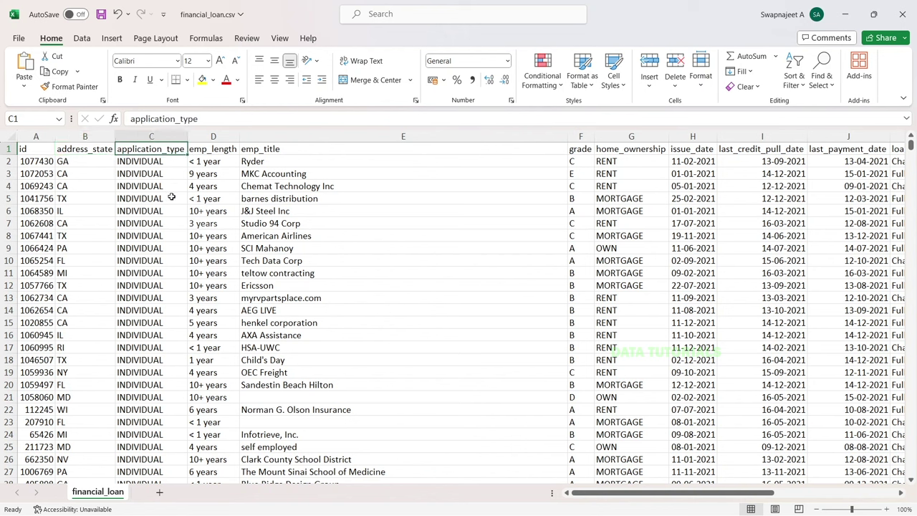
pyautogui.click(172, 197)
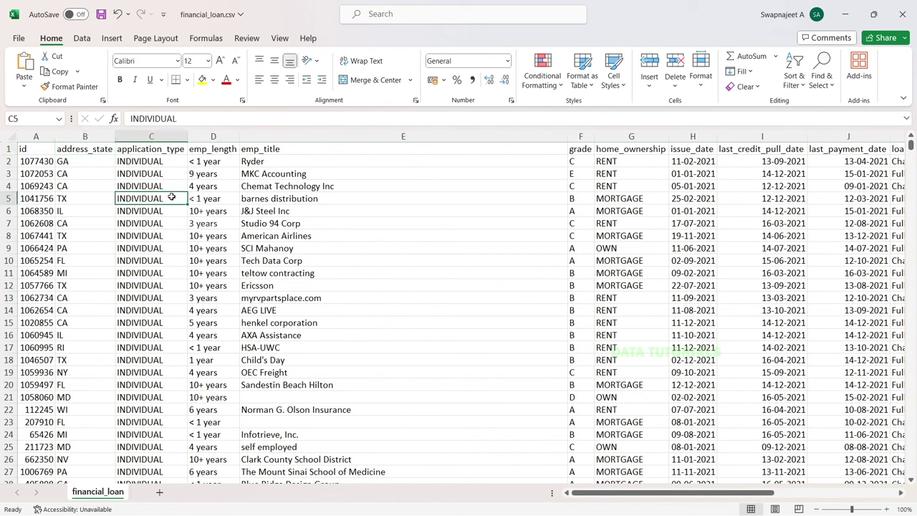
pyautogui.click(206, 148)
pyautogui.click(206, 174)
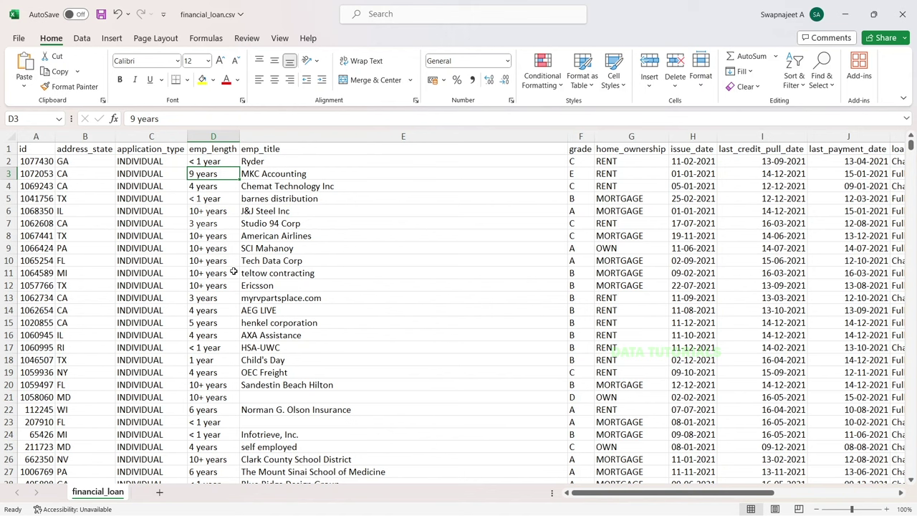
pyautogui.click(221, 235)
pyautogui.click(216, 214)
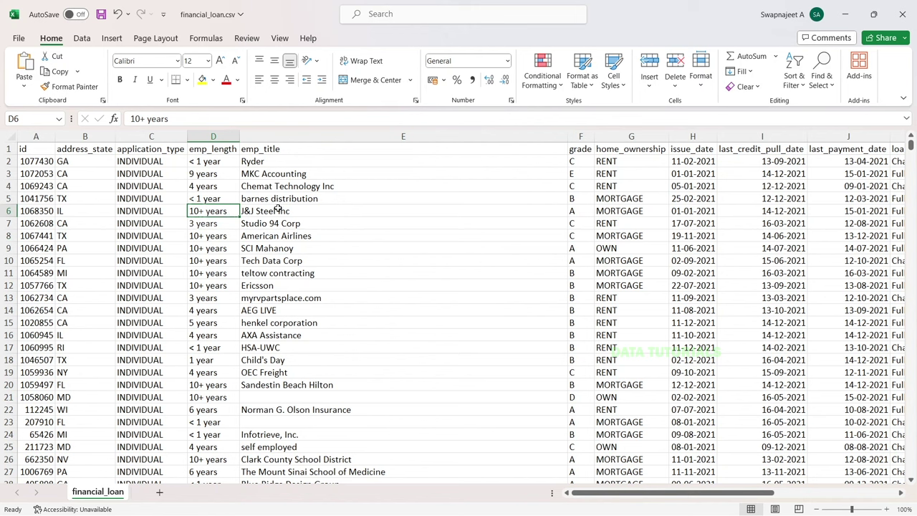
pyautogui.click(265, 156)
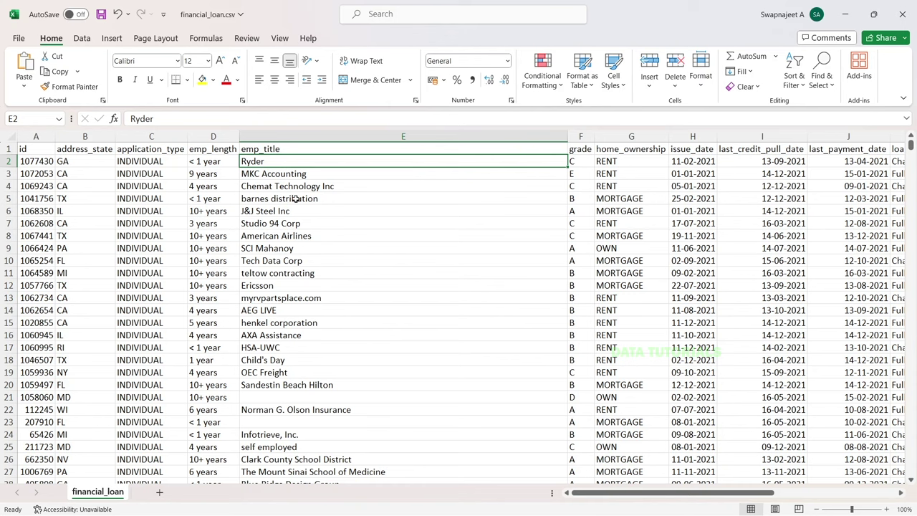
pyautogui.scroll(-5, 295, 198)
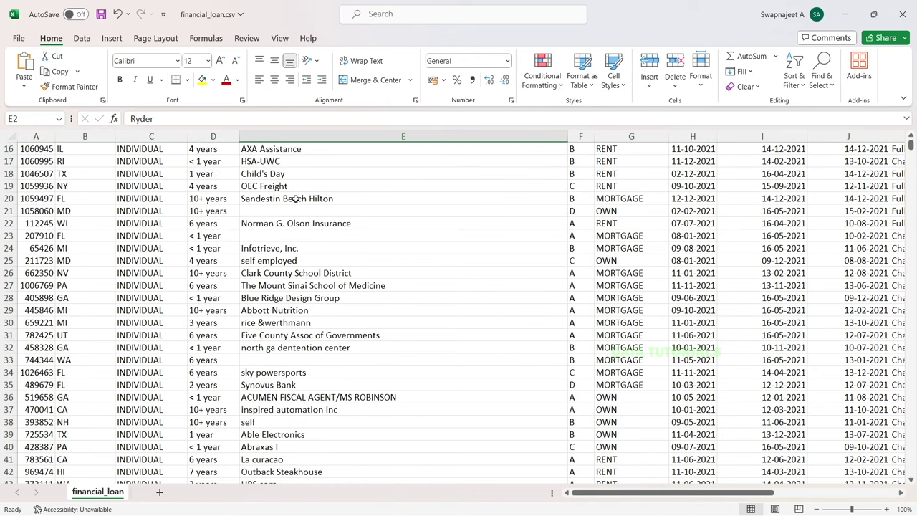
pyautogui.scroll(5, 301, 249)
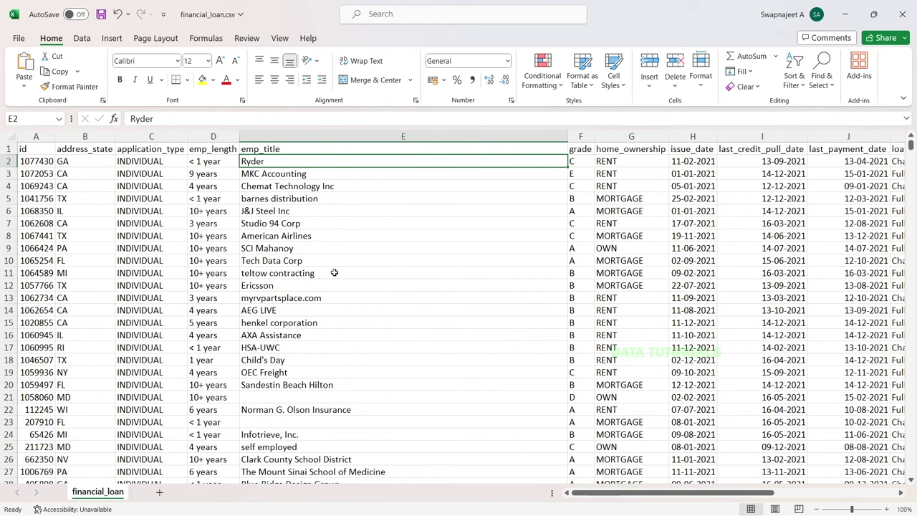
pyautogui.hscroll(3, 546, 320)
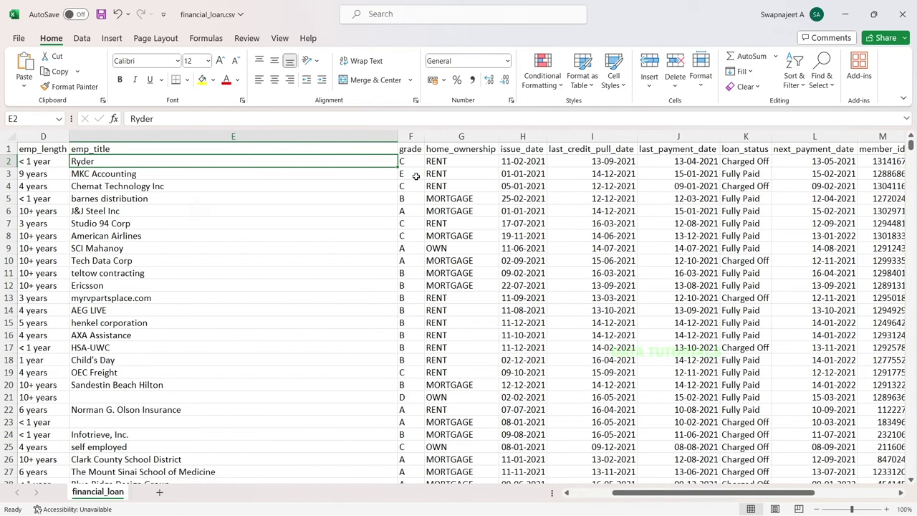
pyautogui.click(462, 148)
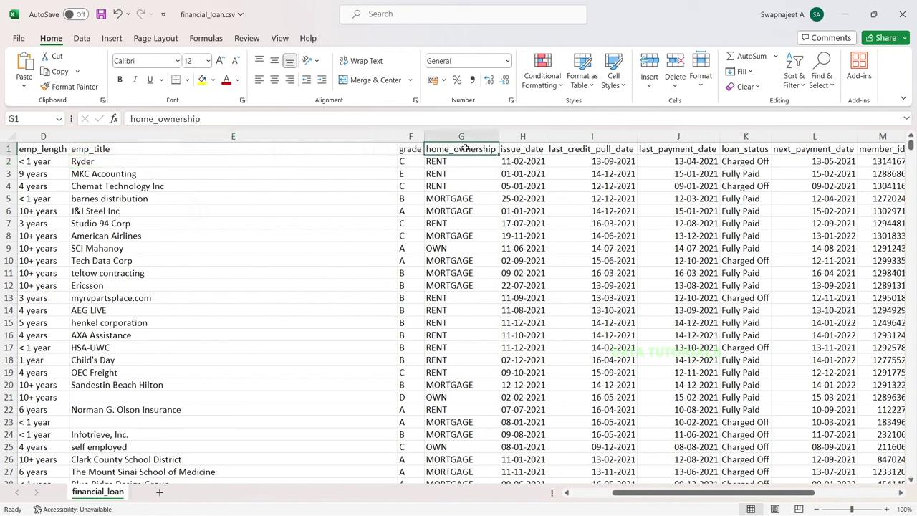
pyautogui.click(485, 227)
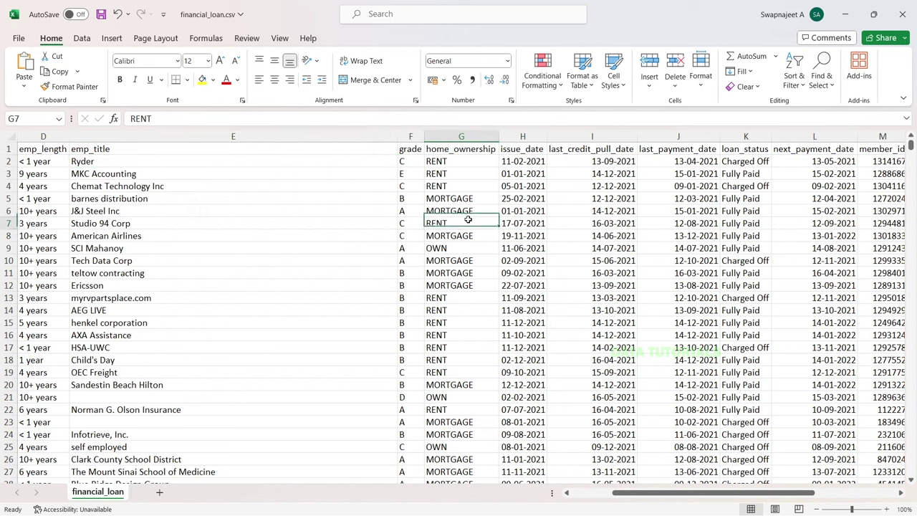
pyautogui.click(463, 209)
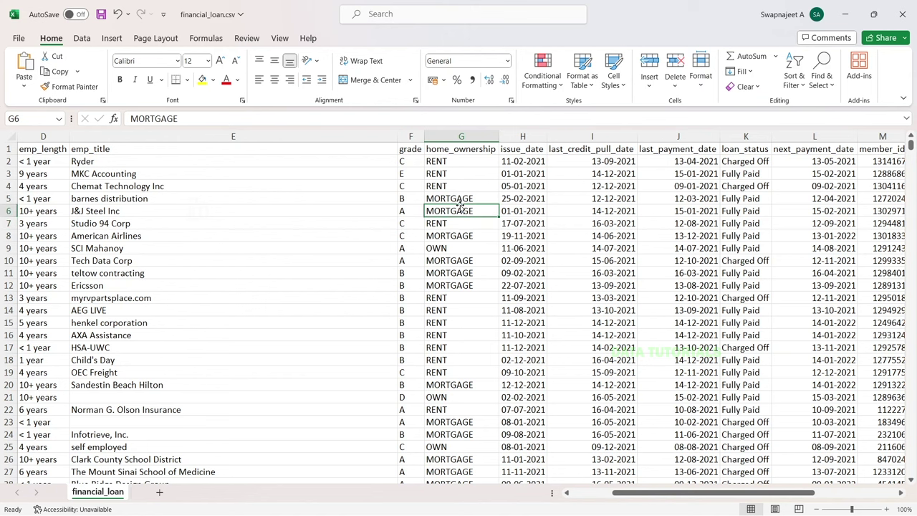
pyautogui.scroll(-20, 461, 206)
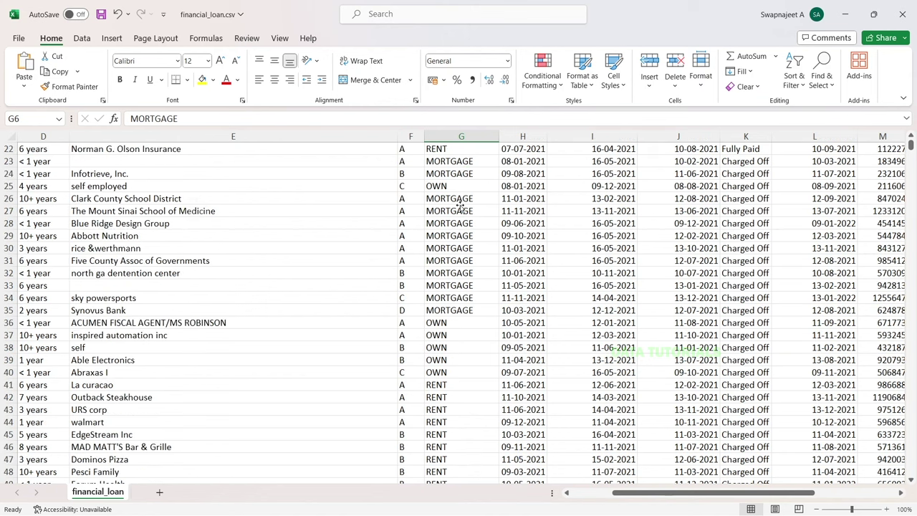
pyautogui.moveTo(911, 147)
pyautogui.mouseDown()
pyautogui.moveTo(910, 213)
pyautogui.moveTo(911, 144)
pyautogui.mouseUp()
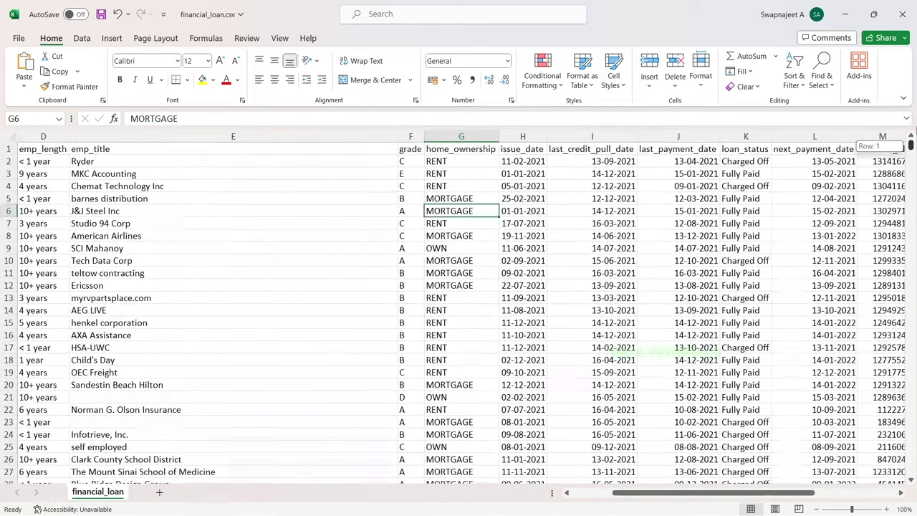
pyautogui.click(9, 149)
pyautogui.click(822, 80)
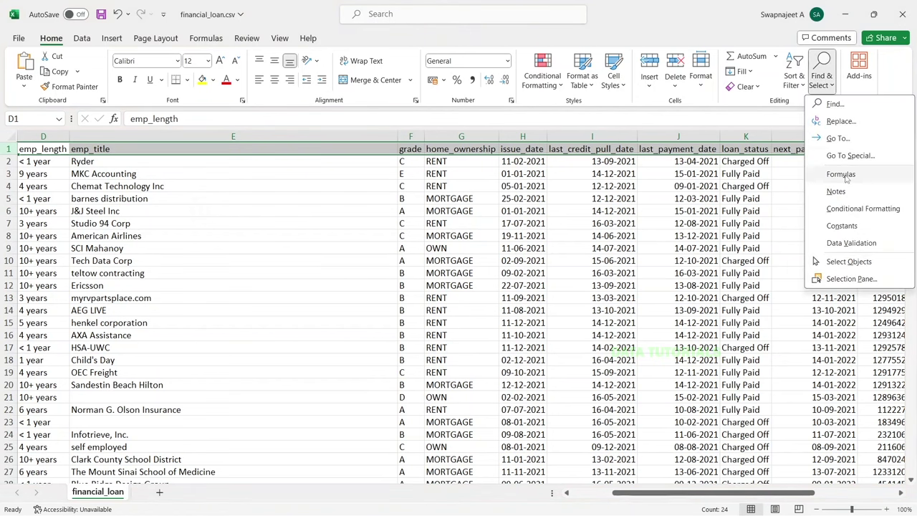
# - Turn on header filters and view the distinct home_ownership values without filtering
pyautogui.click(801, 79)
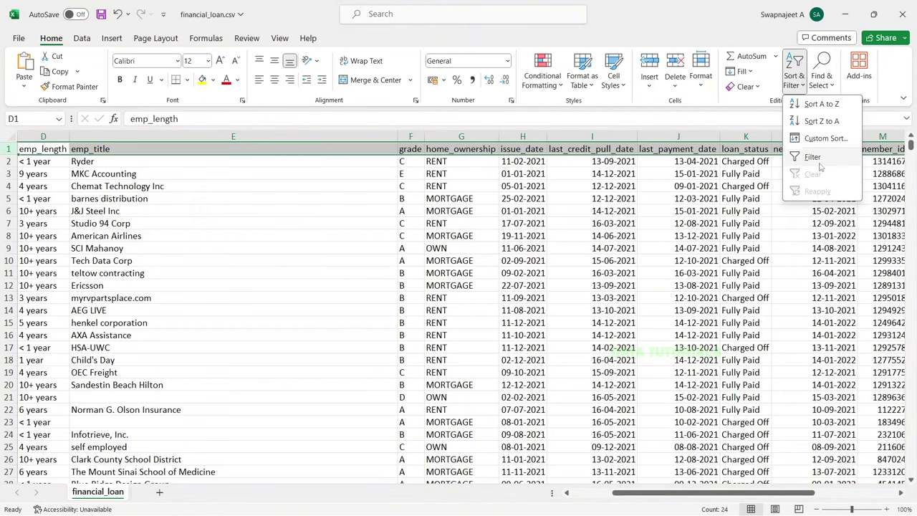
pyautogui.click(819, 158)
pyautogui.click(459, 260)
pyautogui.click(494, 149)
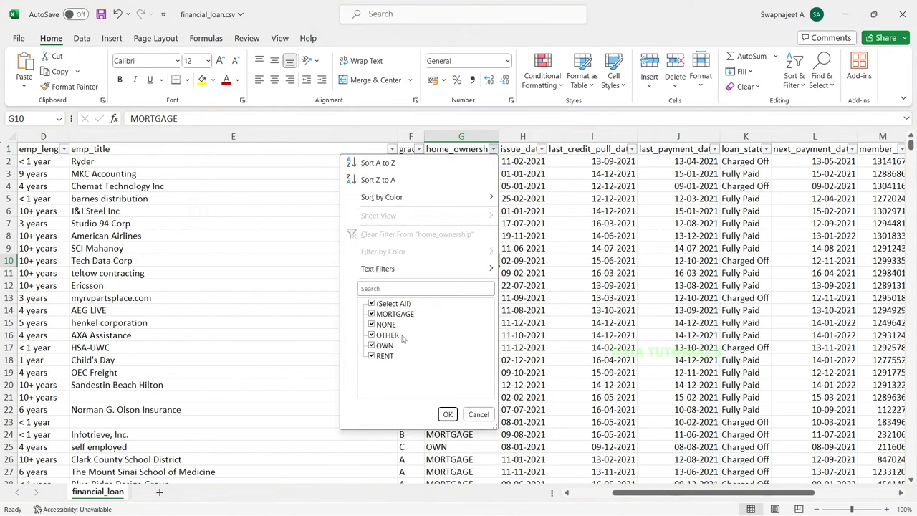
pyautogui.click(650, 271)
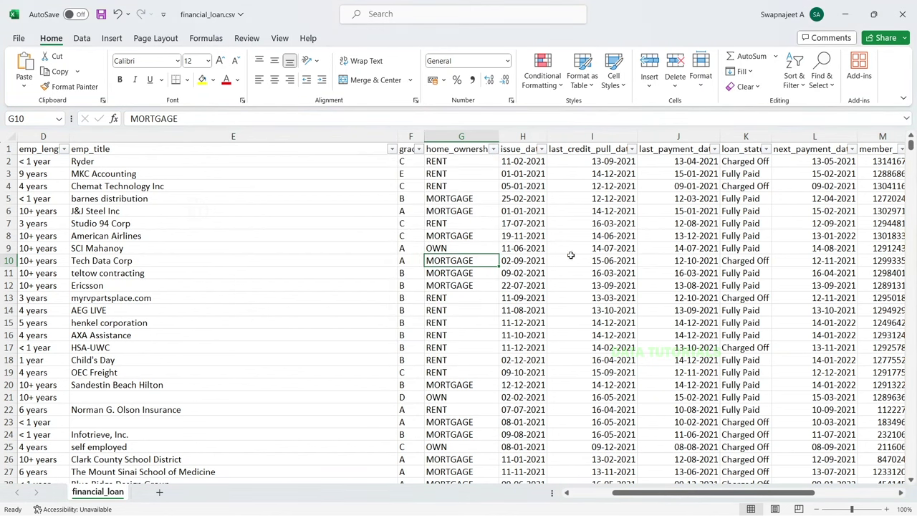
# - Inspect issue_date and last_credit_pull_date values and the last_credit_pull_date heading
pyautogui.click(516, 250)
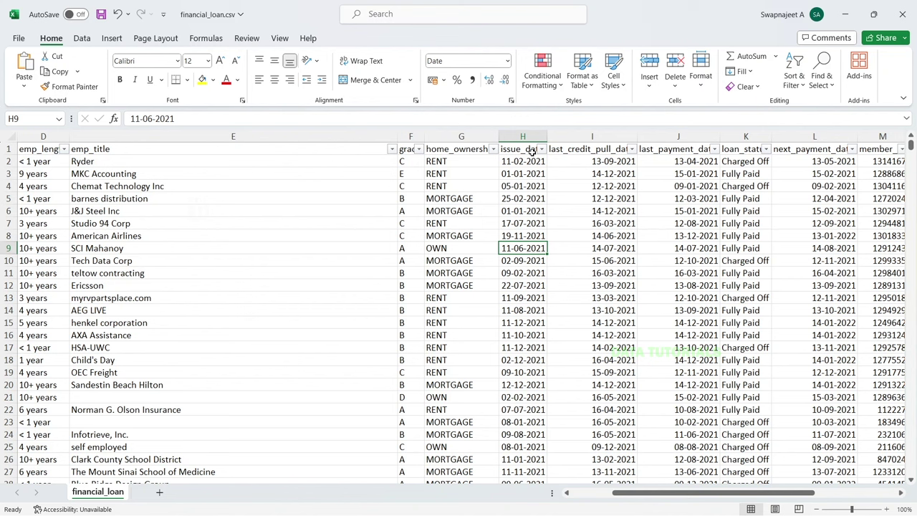
pyautogui.moveTo(649, 493); pyautogui.dragTo(677, 495)
pyautogui.click(218, 161)
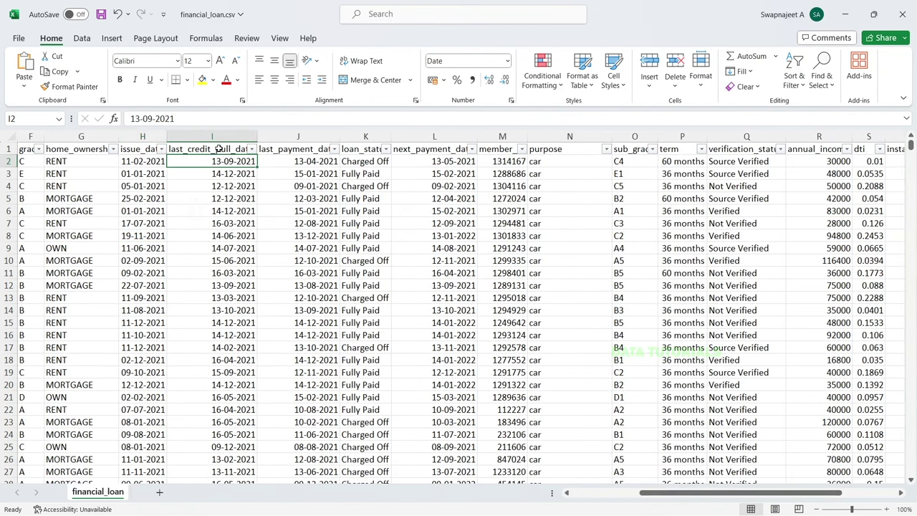
pyautogui.click(220, 148)
pyautogui.click(278, 152)
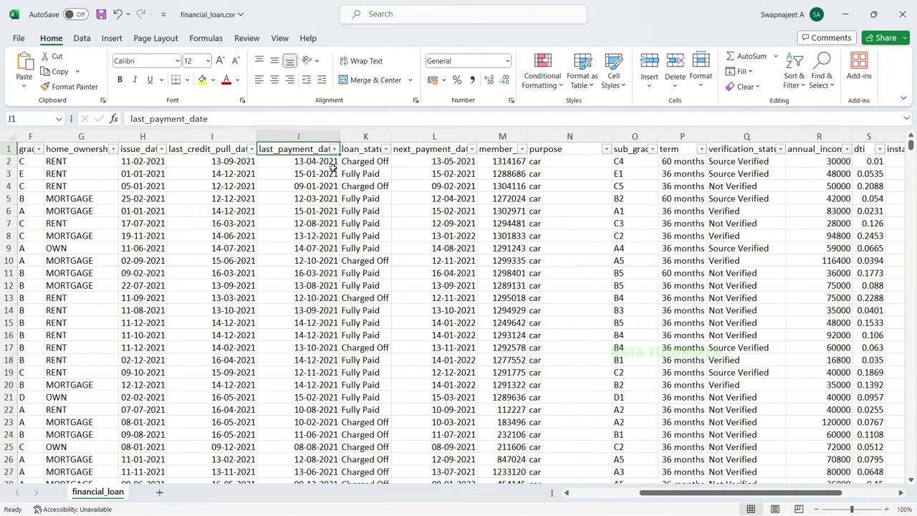
pyautogui.click(368, 150)
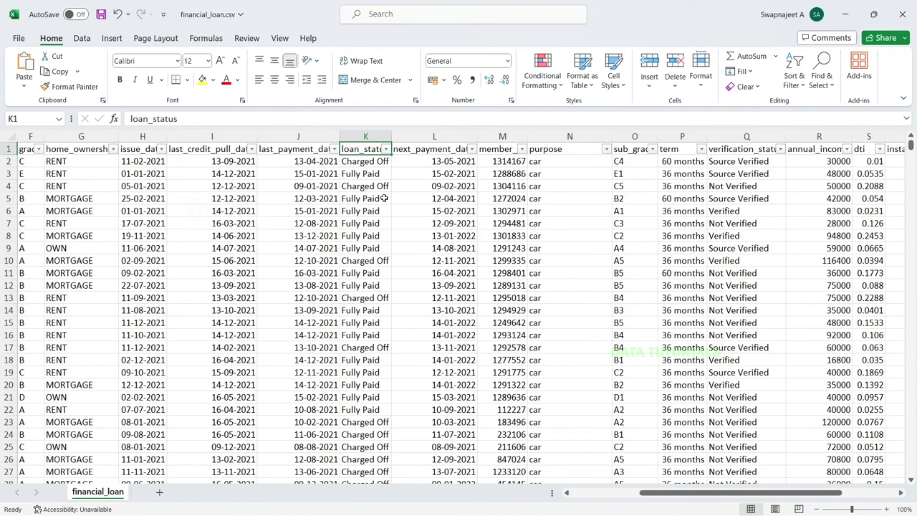
pyautogui.click(430, 151)
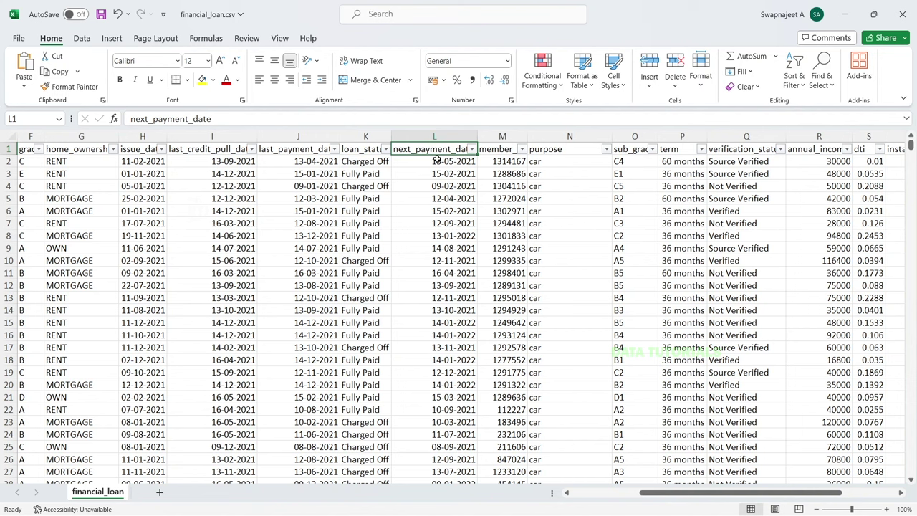
pyautogui.scroll(-3, 471, 198)
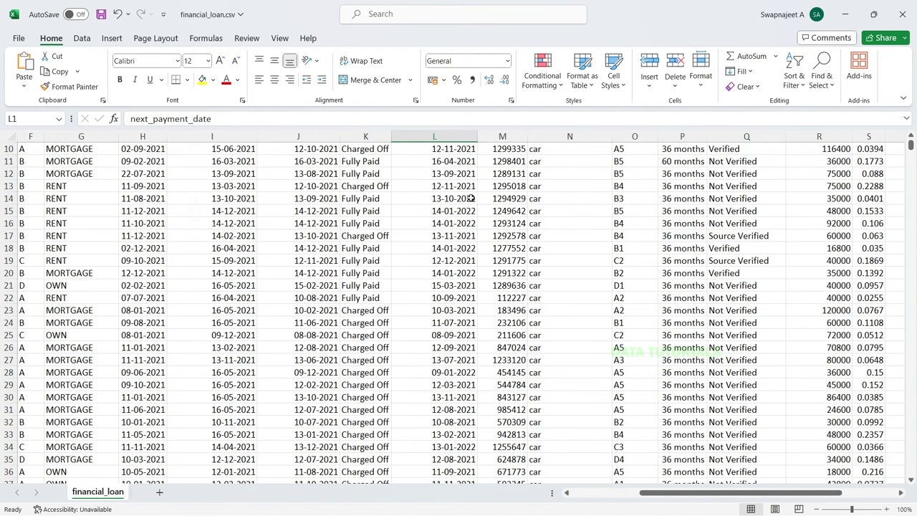
pyautogui.scroll(3, 472, 198)
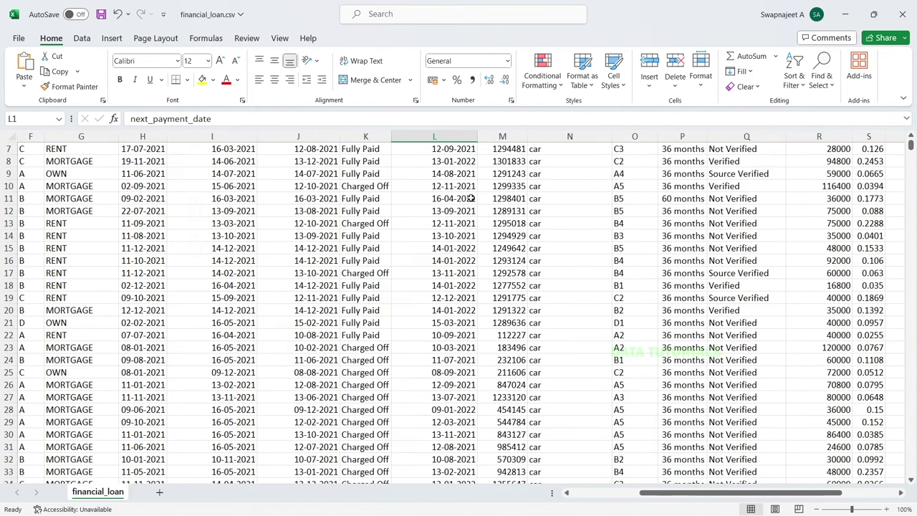
pyautogui.click(504, 151)
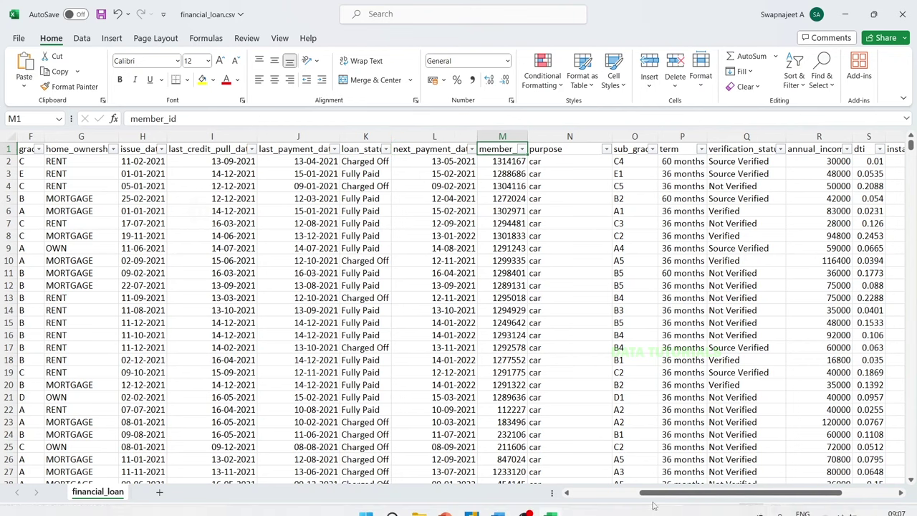
pyautogui.moveTo(659, 494); pyautogui.dragTo(717, 496)
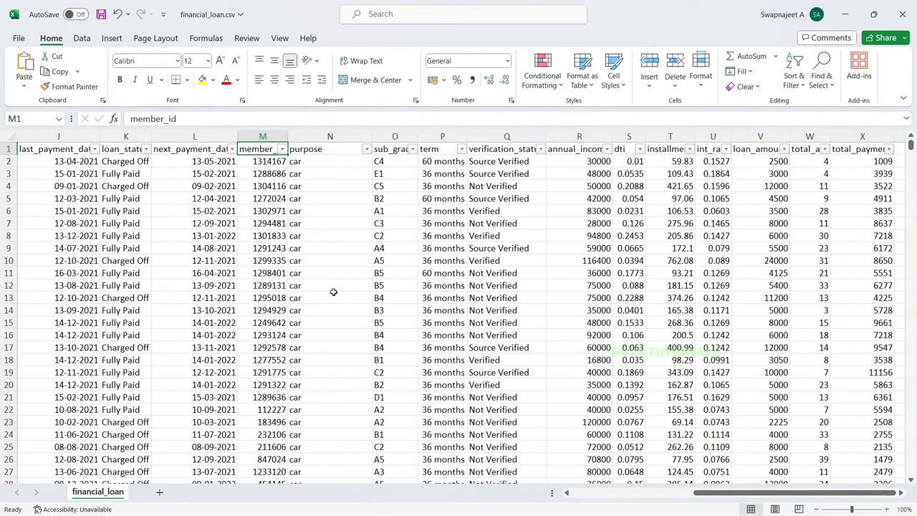
pyautogui.scroll(-6, 334, 291)
pyautogui.scroll(6, 334, 292)
# - Review the distinct purpose and verification_status values without applying a filter
pyautogui.click(366, 149)
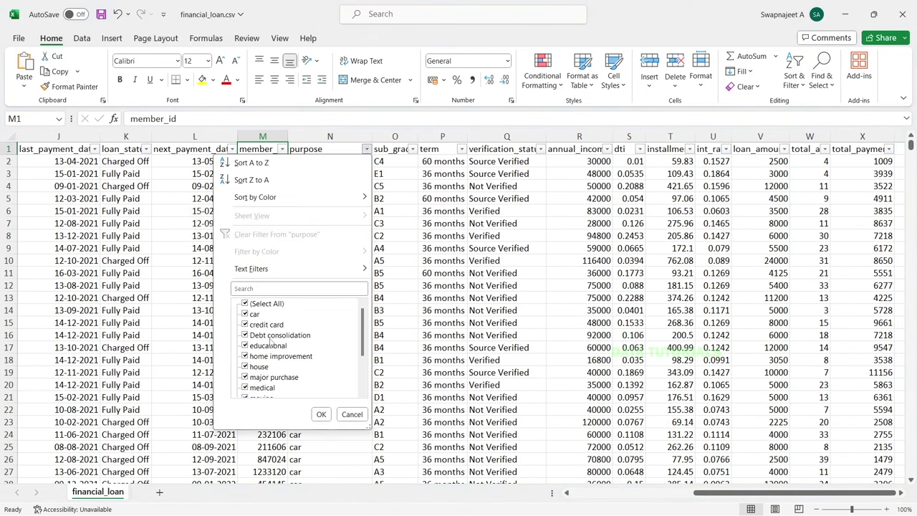
pyautogui.scroll(-2, 271, 337)
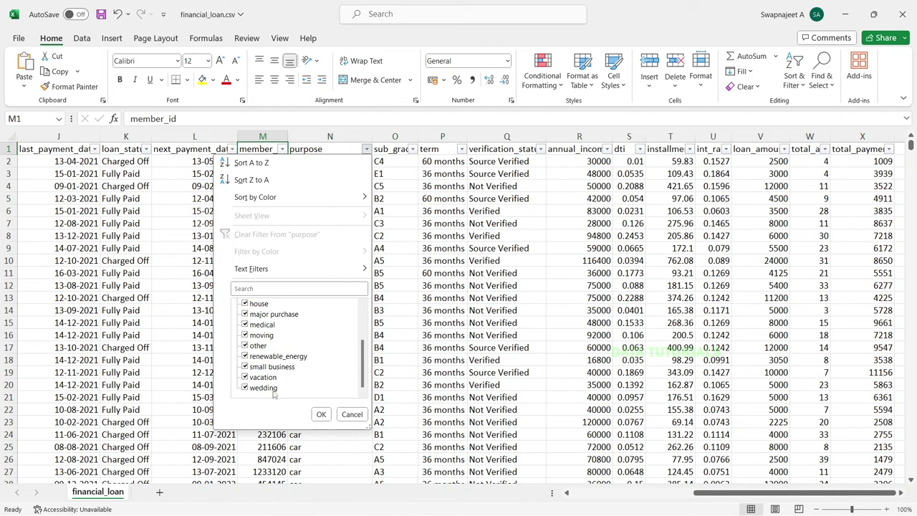
pyautogui.click(321, 414)
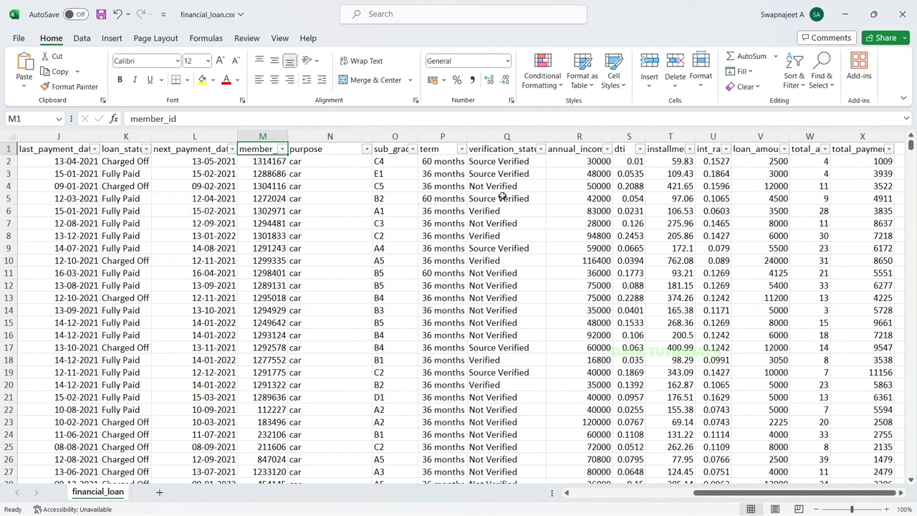
pyautogui.click(449, 152)
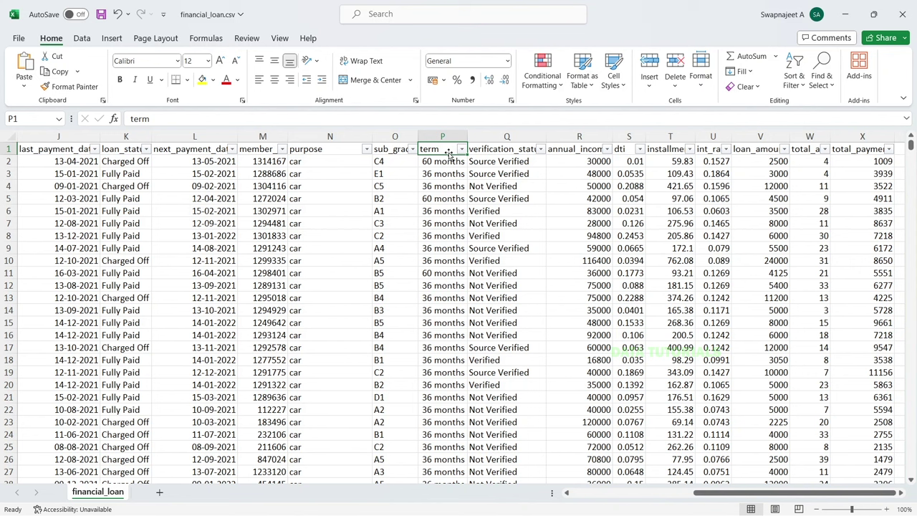
pyautogui.click(529, 183)
pyautogui.click(520, 147)
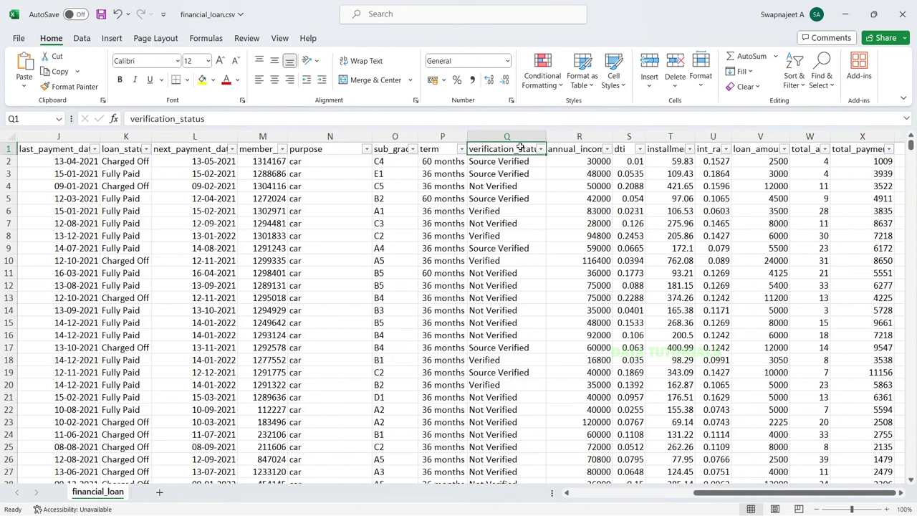
pyautogui.click(540, 149)
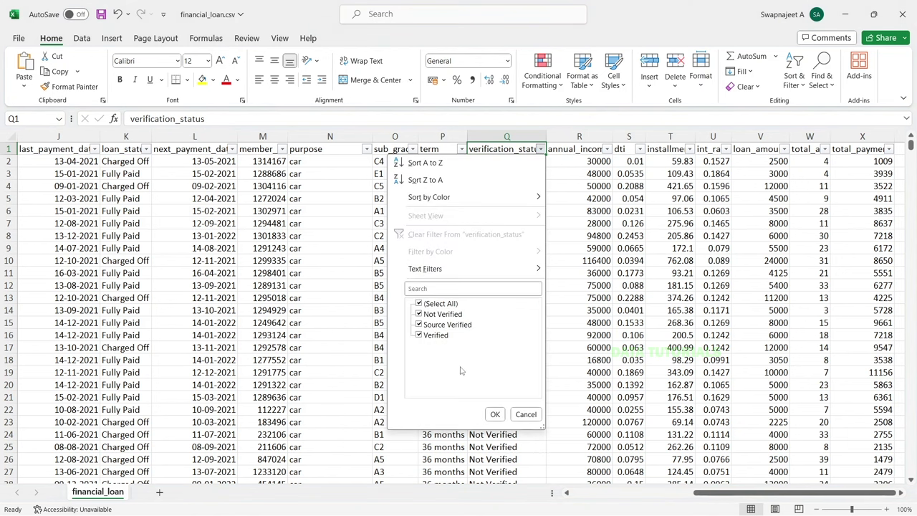
pyautogui.click(496, 414)
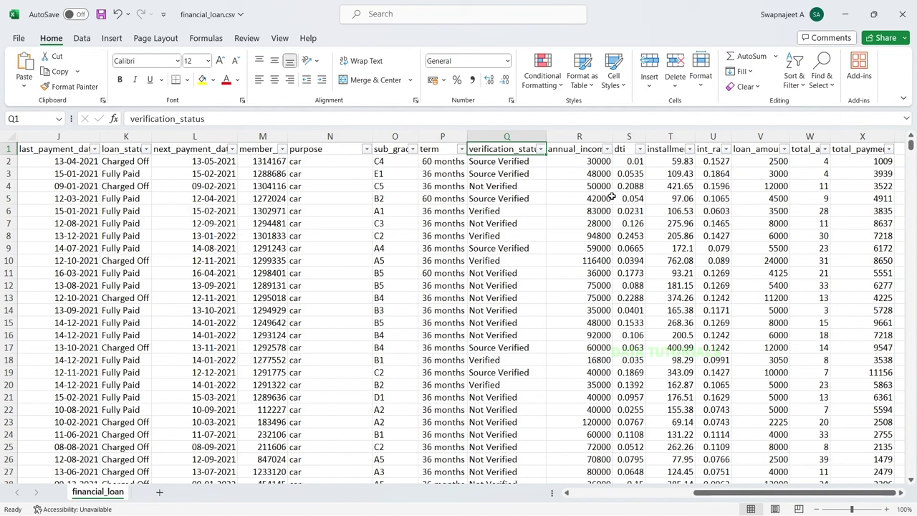
# - Inspect dti, installment, int_rate, loan amount (2500) and total payment values, comparing row 5
pyautogui.click(629, 164)
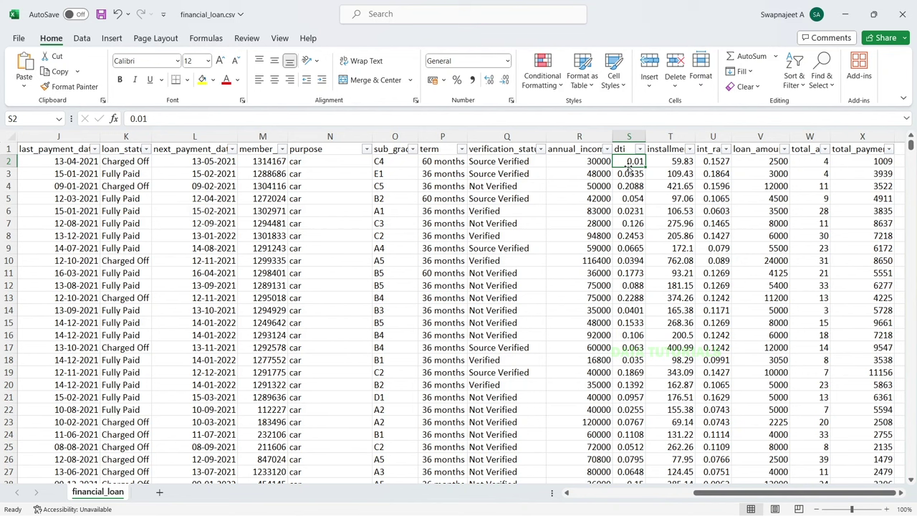
pyautogui.click(660, 164)
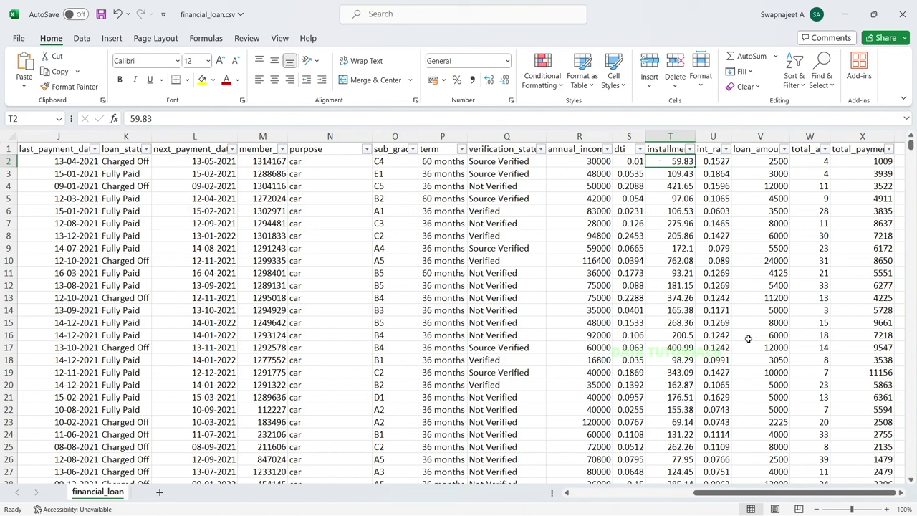
pyautogui.click(724, 164)
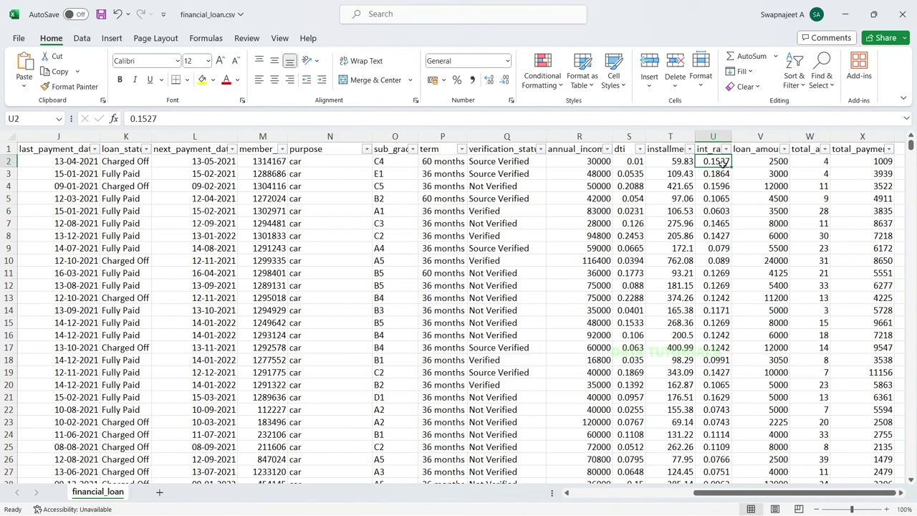
pyautogui.click(754, 173)
pyautogui.click(757, 161)
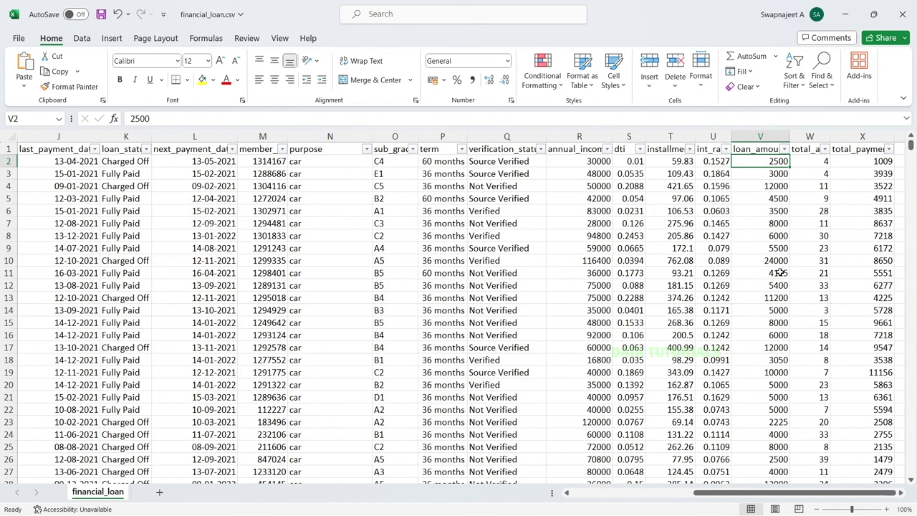
pyautogui.click(781, 223)
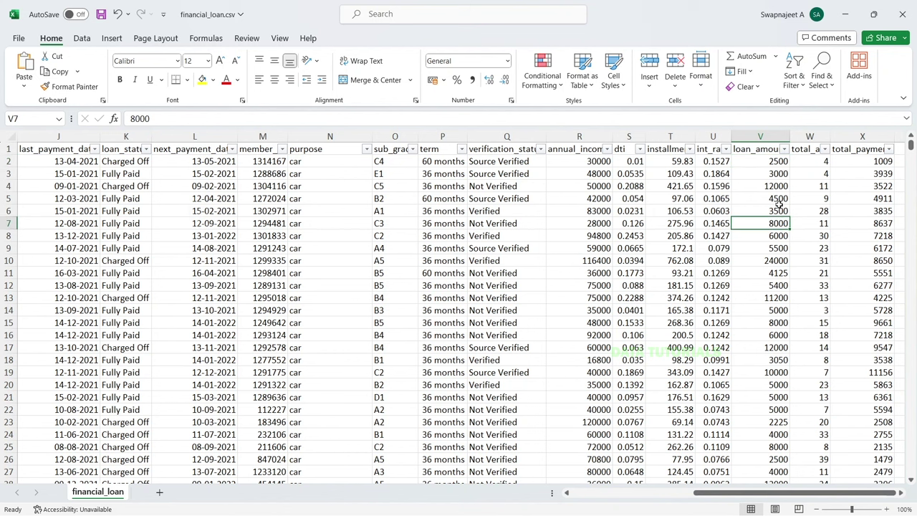
pyautogui.click(780, 201)
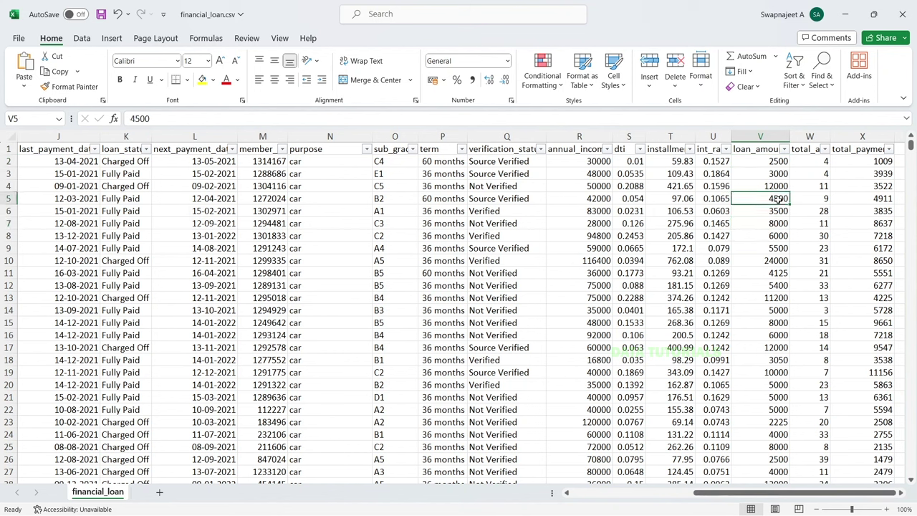
pyautogui.click(880, 198)
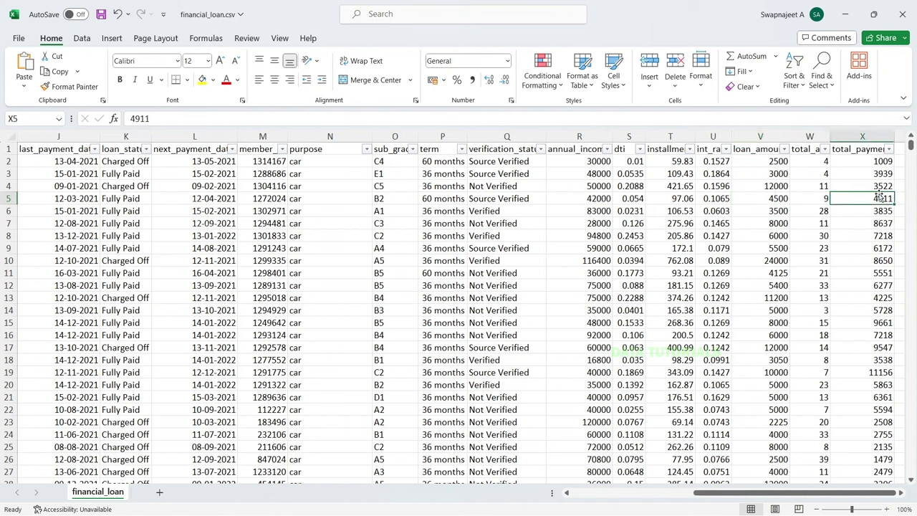
pyautogui.click(879, 211)
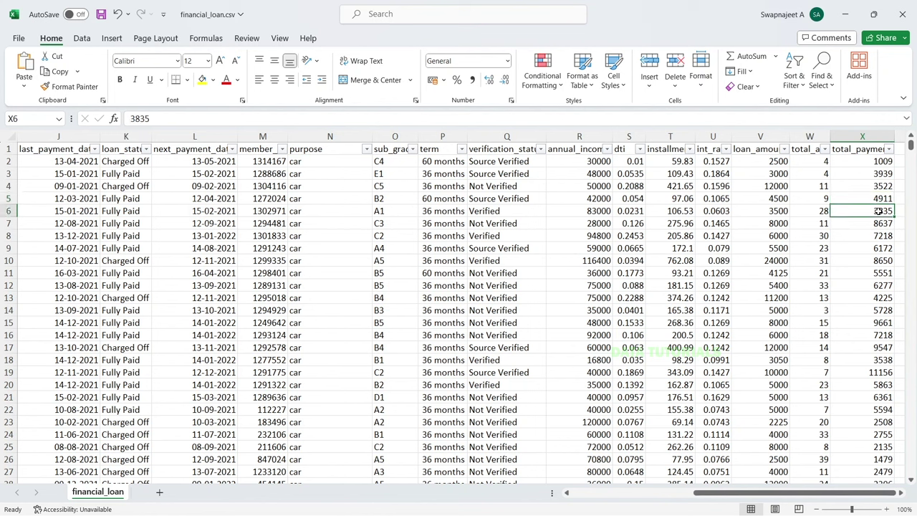
pyautogui.click(879, 198)
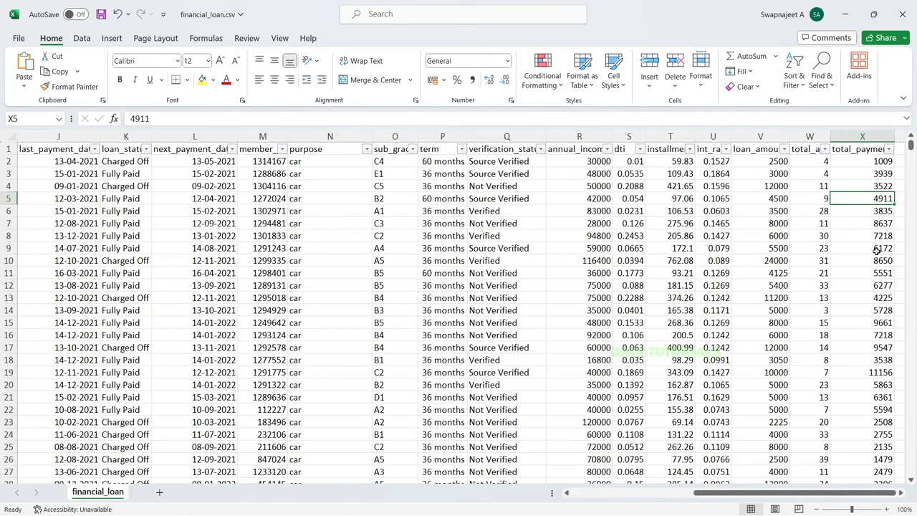
pyautogui.click(781, 200)
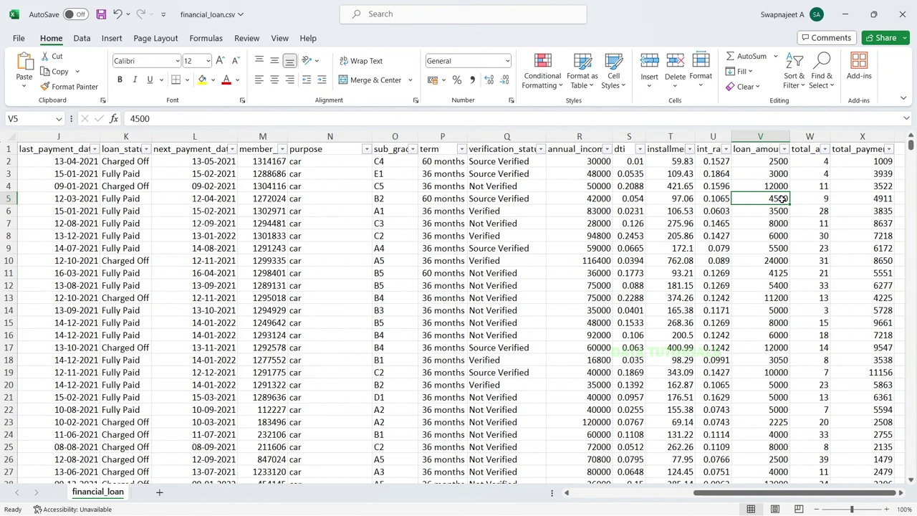
pyautogui.click(861, 200)
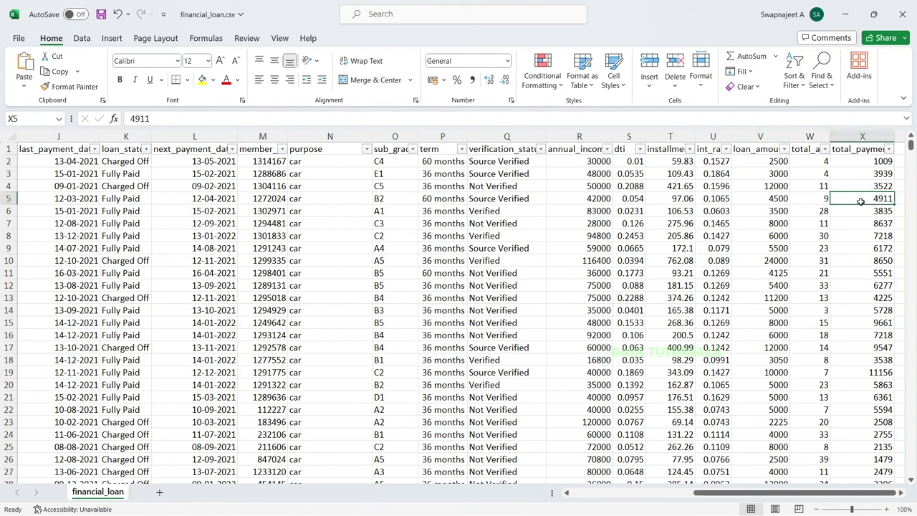
pyautogui.click(798, 275)
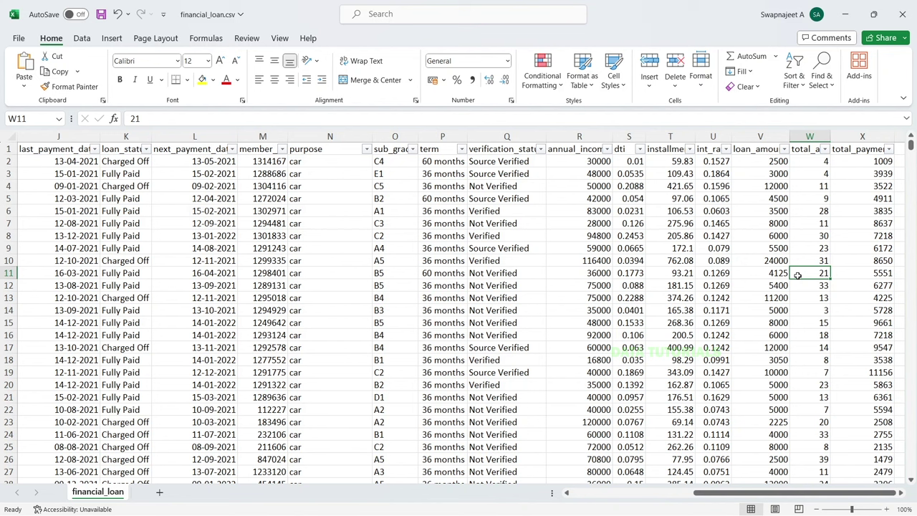
# - Check the id and address_state headings, then bring up the Word taskbar previews
pyautogui.click(611, 493)
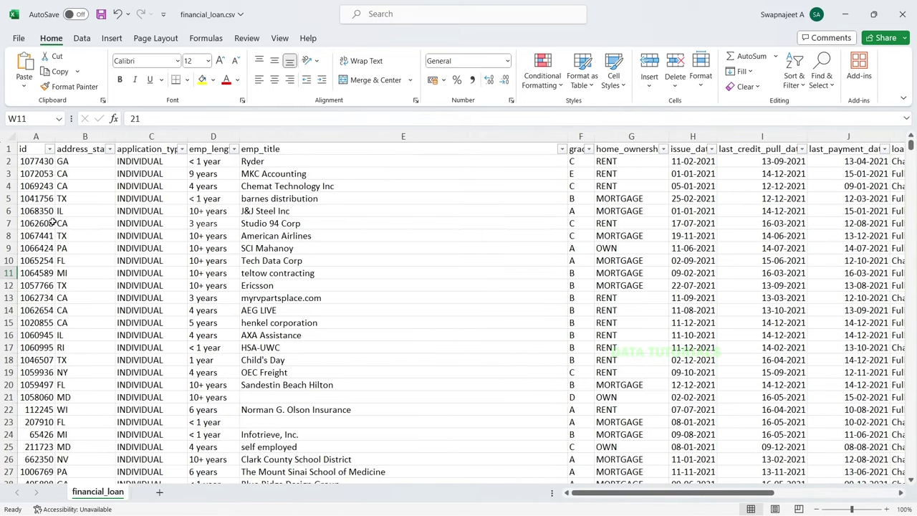
pyautogui.click(26, 149)
pyautogui.click(87, 149)
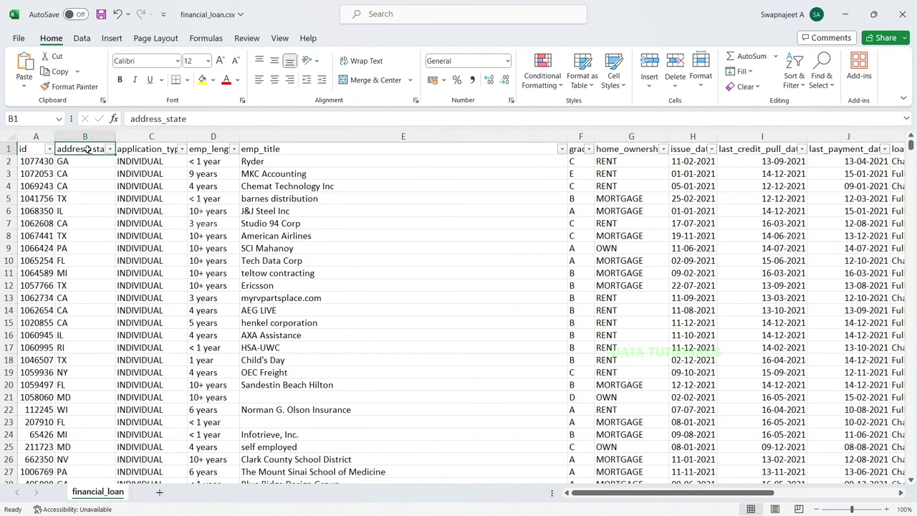
pyautogui.moveTo(492, 504)
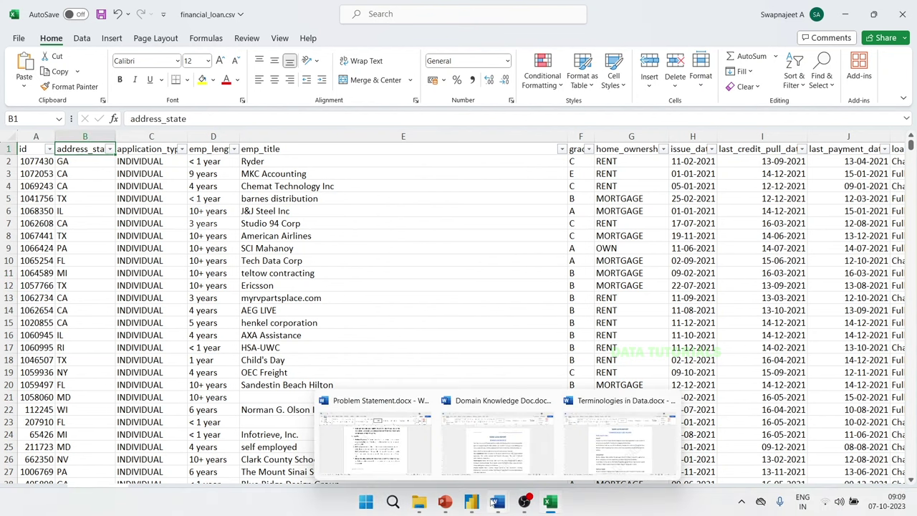
# - Read the Terminologies in Data definitions down through the Employee Length section
pyautogui.click(619, 439)
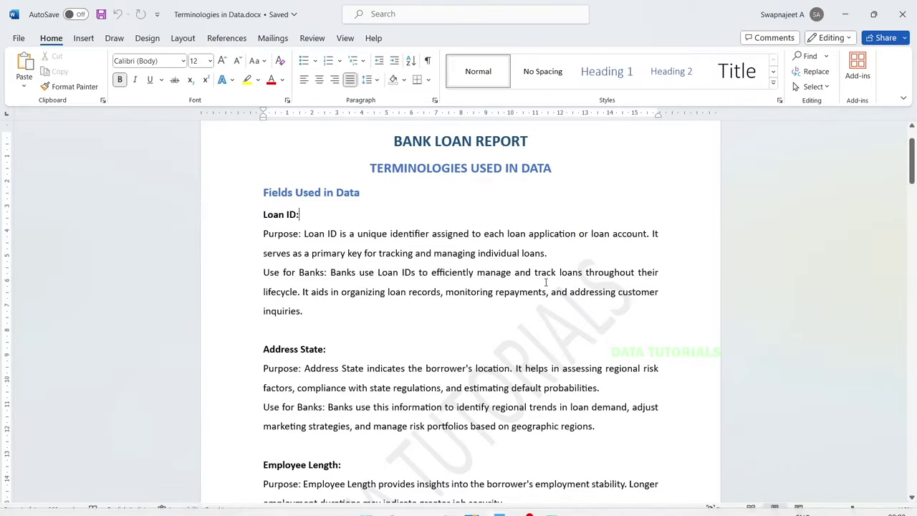
pyautogui.scroll(-3, 354, 270)
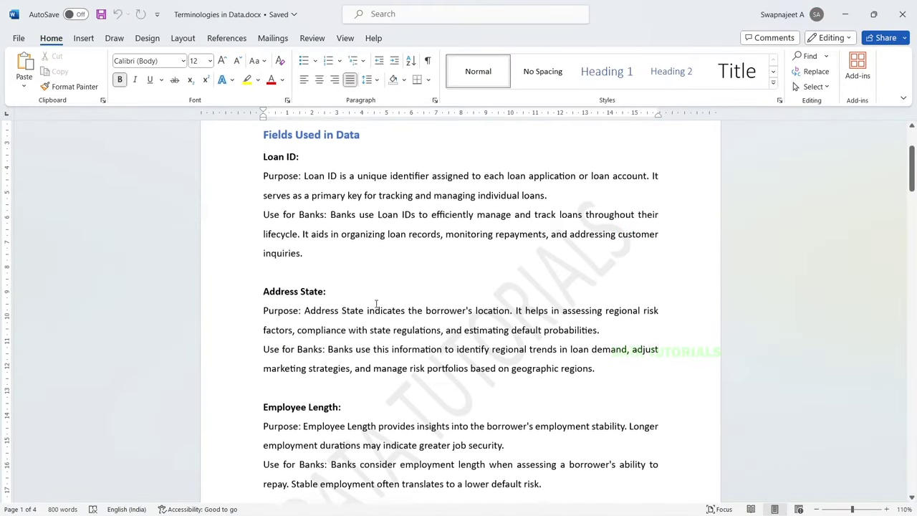
pyautogui.scroll(-2, 343, 274)
pyautogui.scroll(-1, 344, 274)
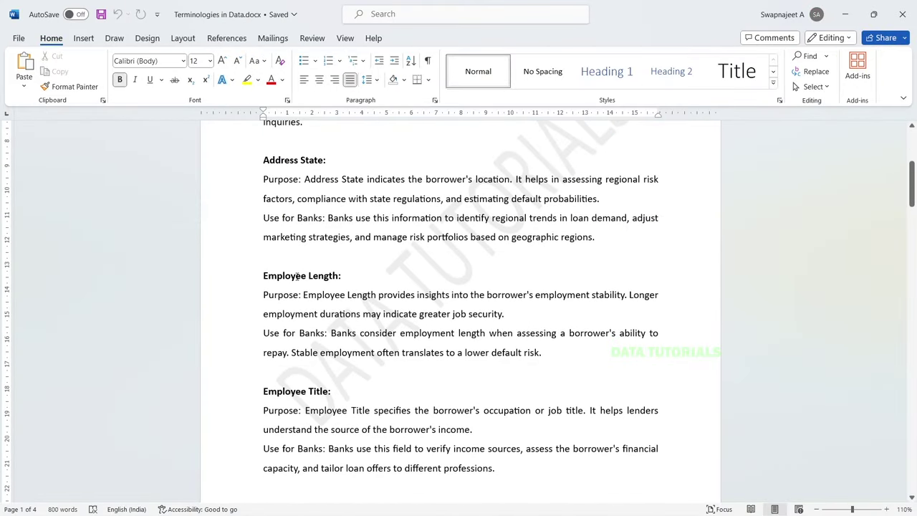
pyautogui.scroll(-2, 290, 224)
pyautogui.doubleClick(284, 231)
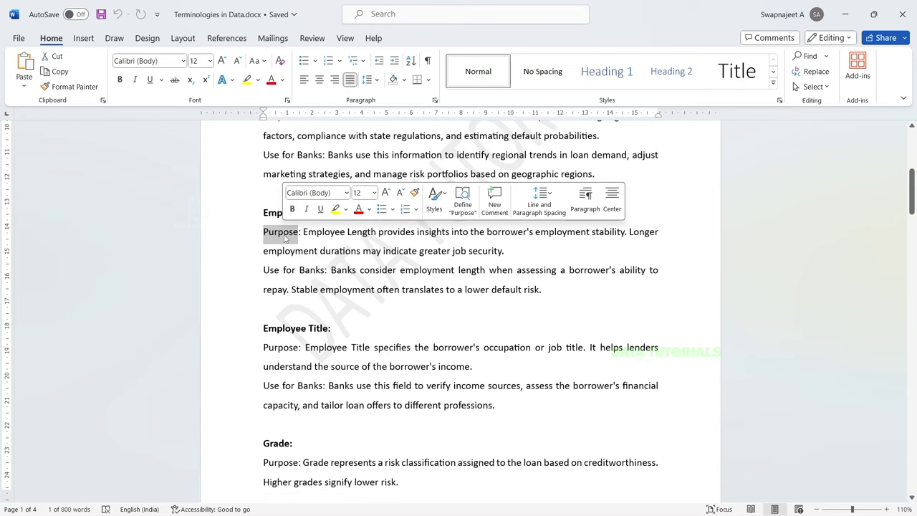
pyautogui.click(293, 270)
pyautogui.doubleClick(289, 270)
pyautogui.click(285, 212)
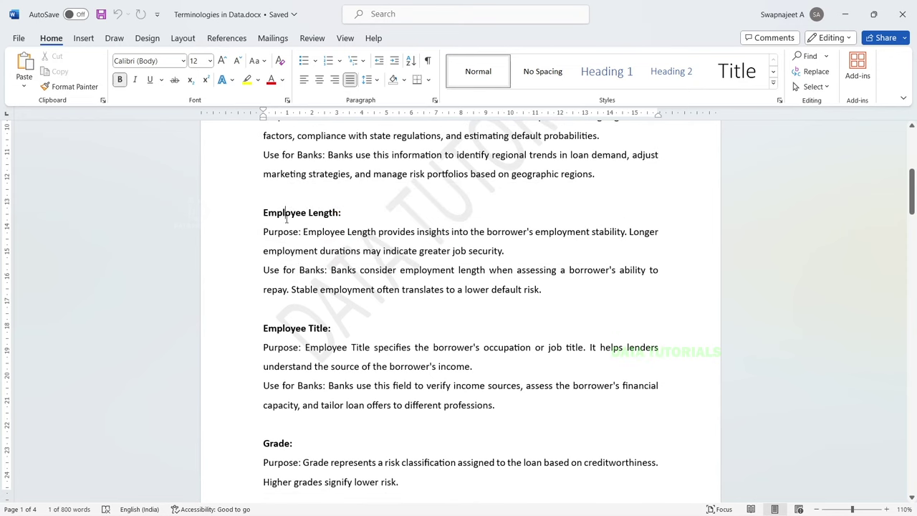
pyautogui.scroll(-2, 286, 286)
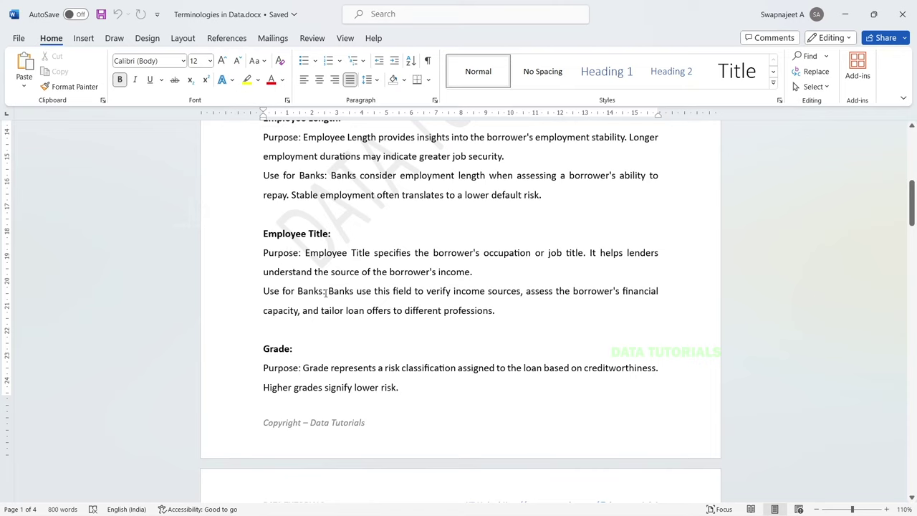
pyautogui.scroll(-9, 325, 293)
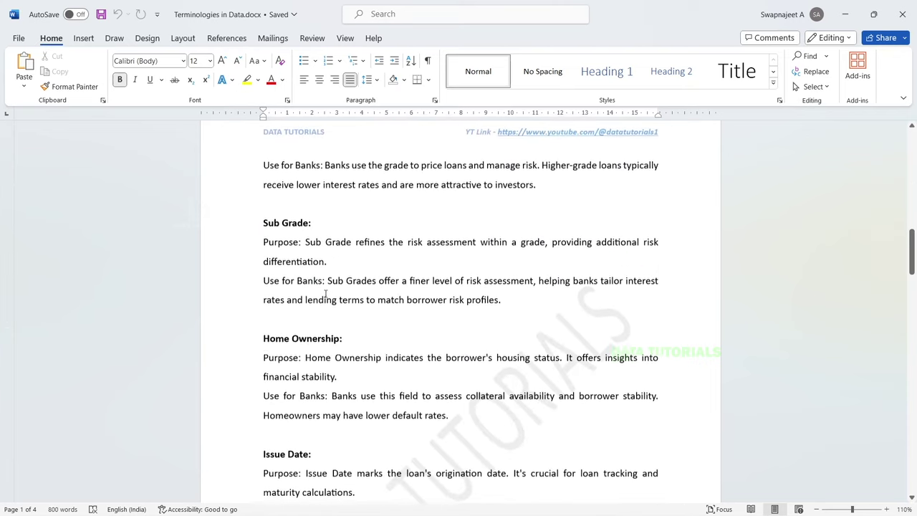
pyautogui.scroll(-3, 325, 293)
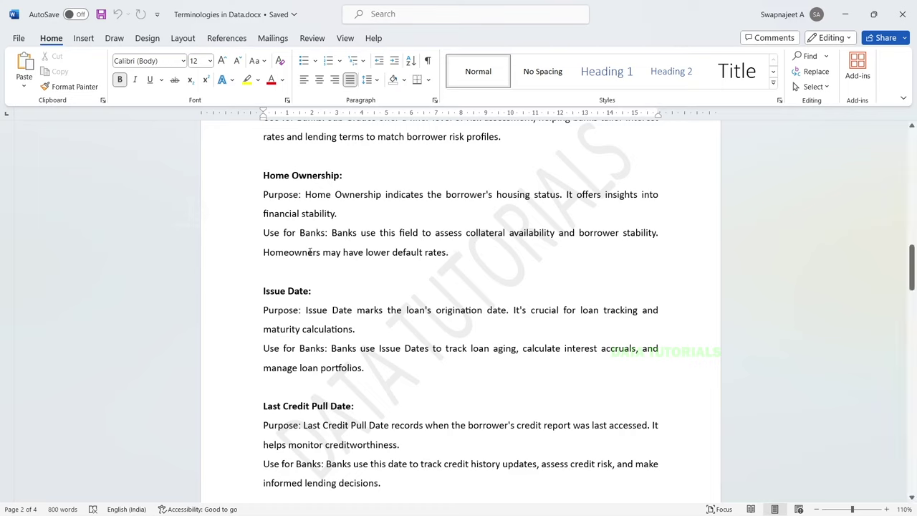
# - Read on past Homeowners to Loan Amount, return to Loan ID, and open the window switcher
pyautogui.doubleClick(301, 252)
pyautogui.click(301, 251)
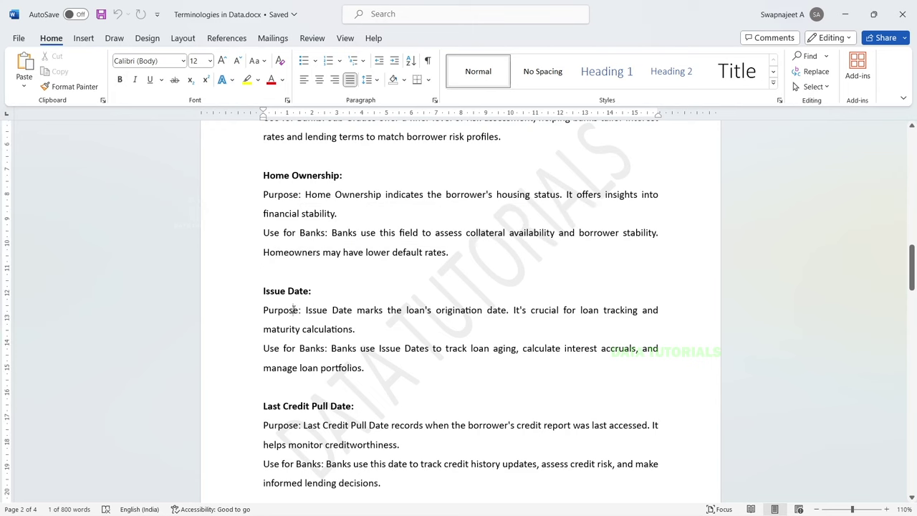
pyautogui.scroll(-4, 289, 310)
pyautogui.scroll(-3, 289, 310)
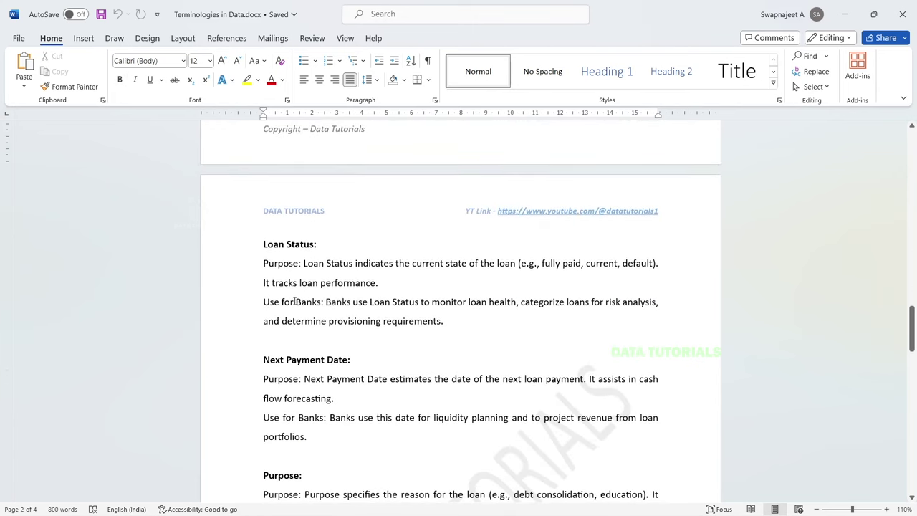
pyautogui.scroll(-1, 297, 285)
pyautogui.scroll(-8, 297, 285)
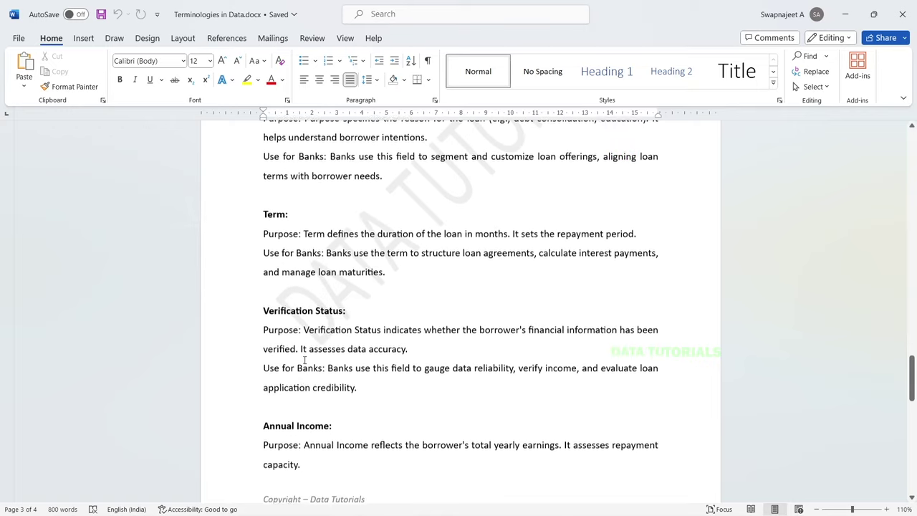
pyautogui.scroll(-4, 306, 361)
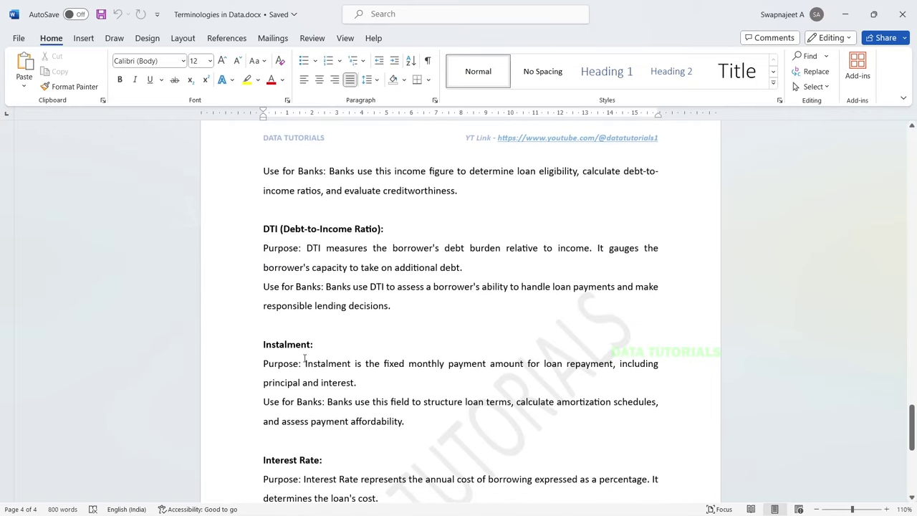
pyautogui.scroll(-3, 306, 358)
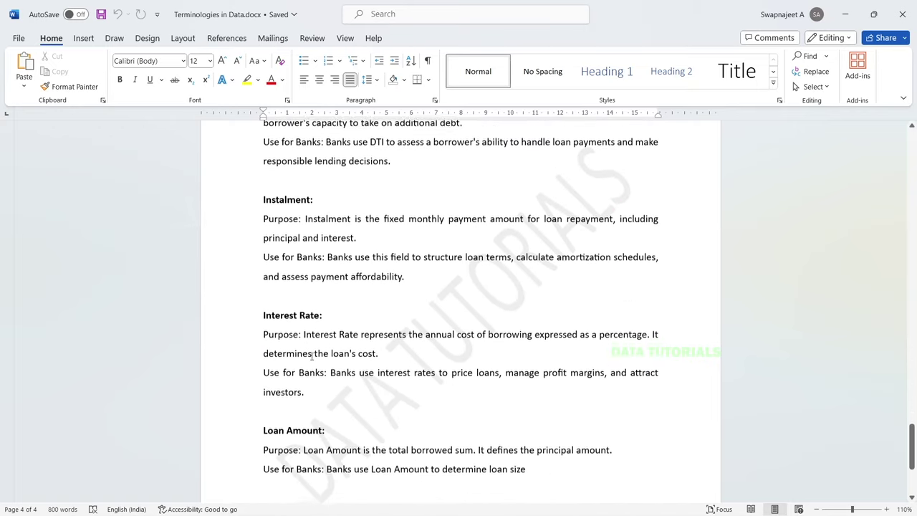
pyautogui.scroll(-1, 311, 358)
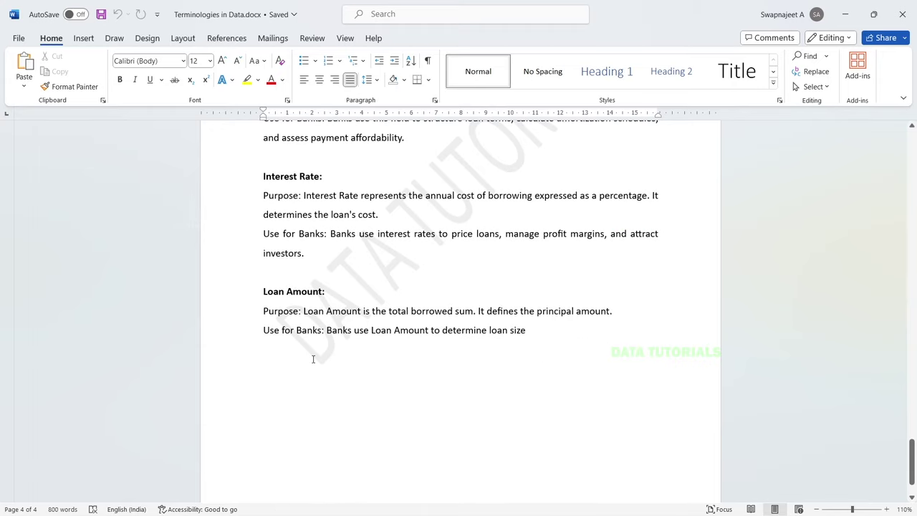
pyautogui.moveTo(913, 462); pyautogui.dragTo(912, 144)
pyautogui.click(549, 356)
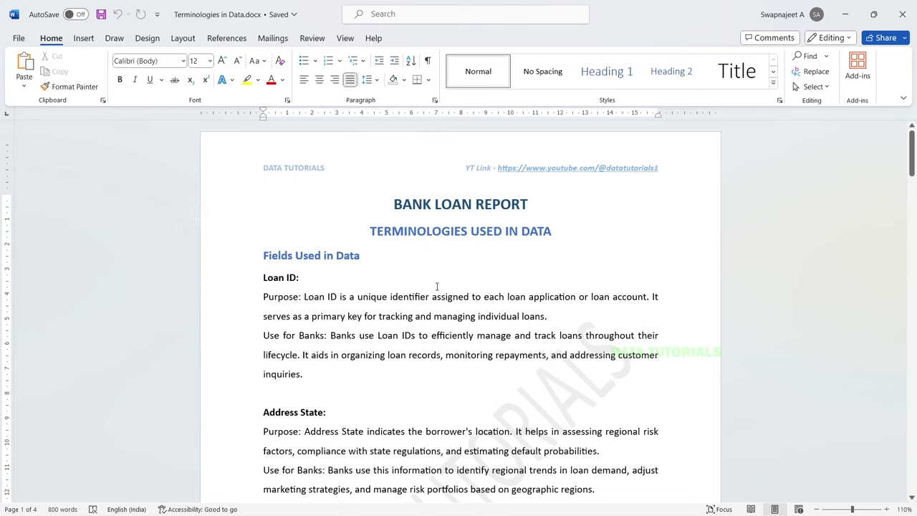
pyautogui.hotkey('alt', 'Tab')
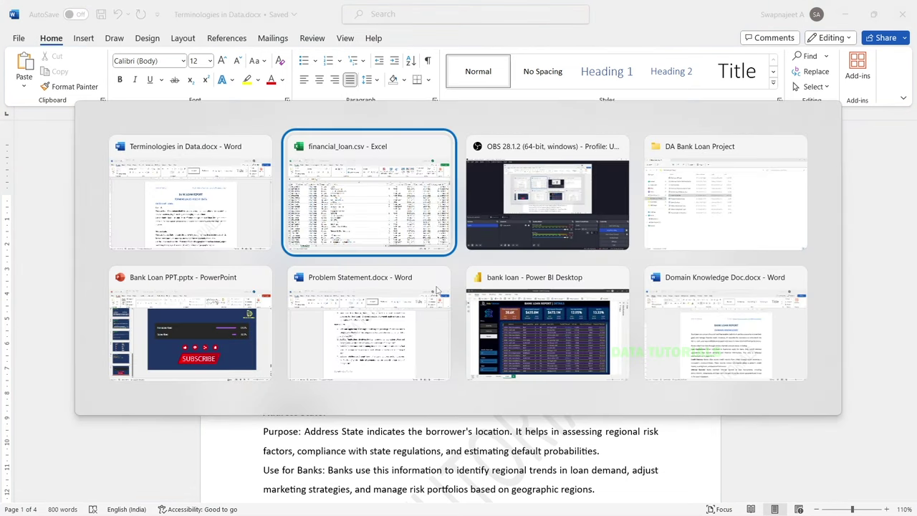
# - Read the Domain Knowledge Doc Bank Loan Report, including Reasons for Analysing Bank Loan Data, then return to top
pyautogui.click(725, 310)
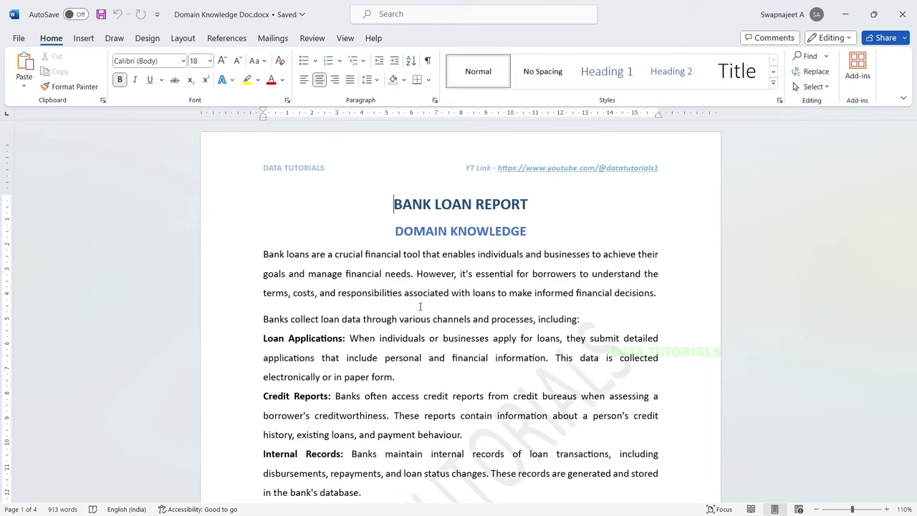
pyautogui.scroll(-5, 420, 307)
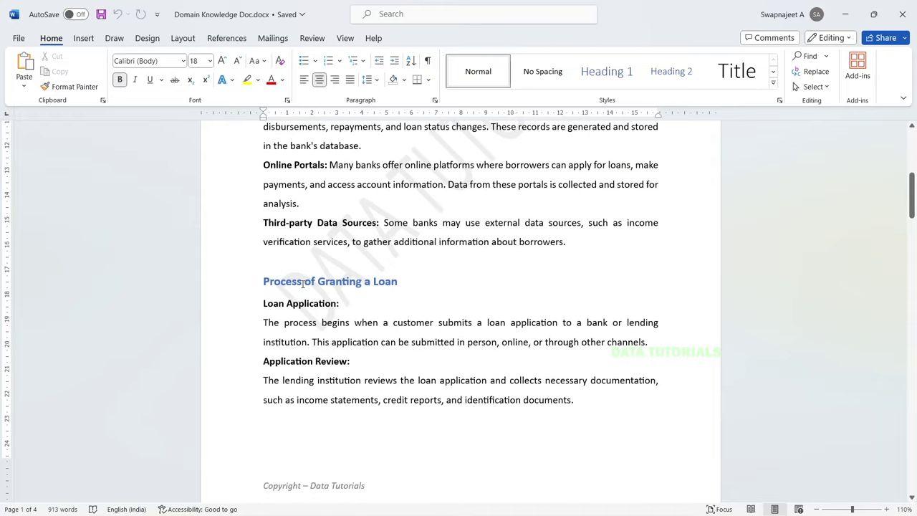
pyautogui.scroll(-7, 302, 284)
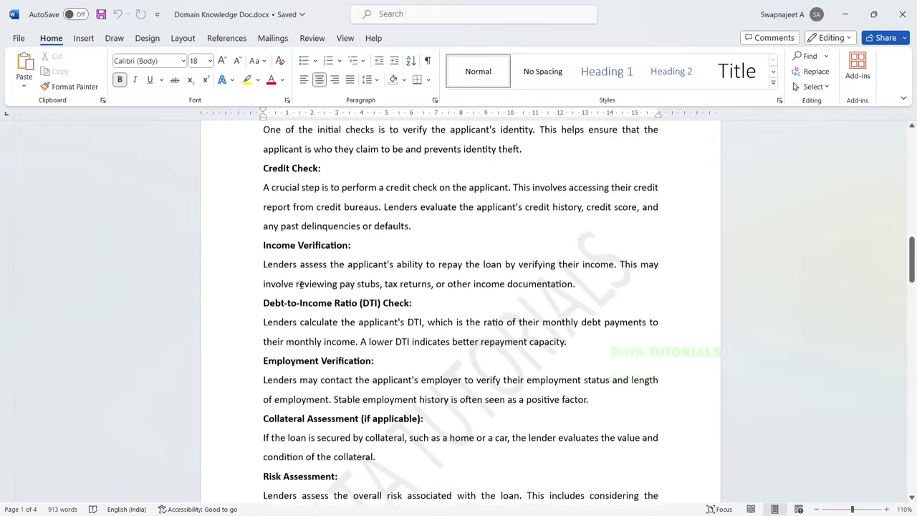
pyautogui.scroll(-11, 301, 284)
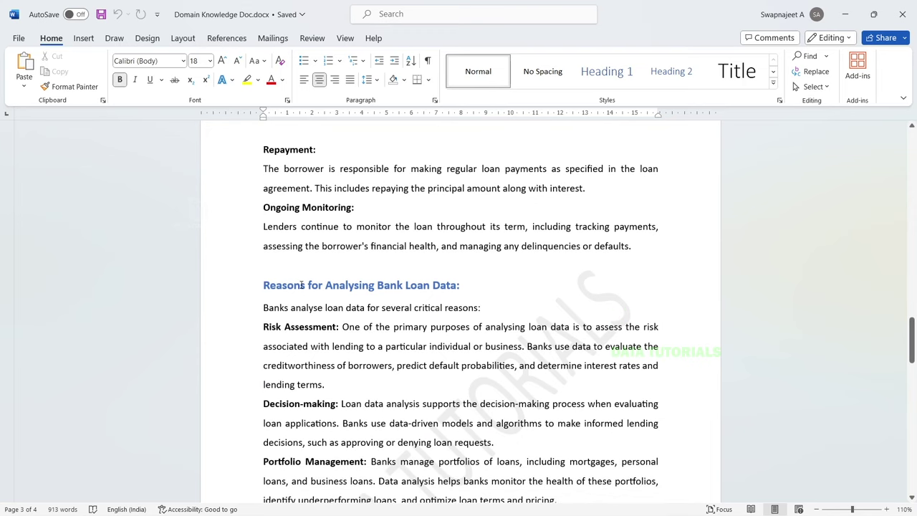
pyautogui.moveTo(302, 286); pyautogui.dragTo(461, 286)
pyautogui.click(384, 307)
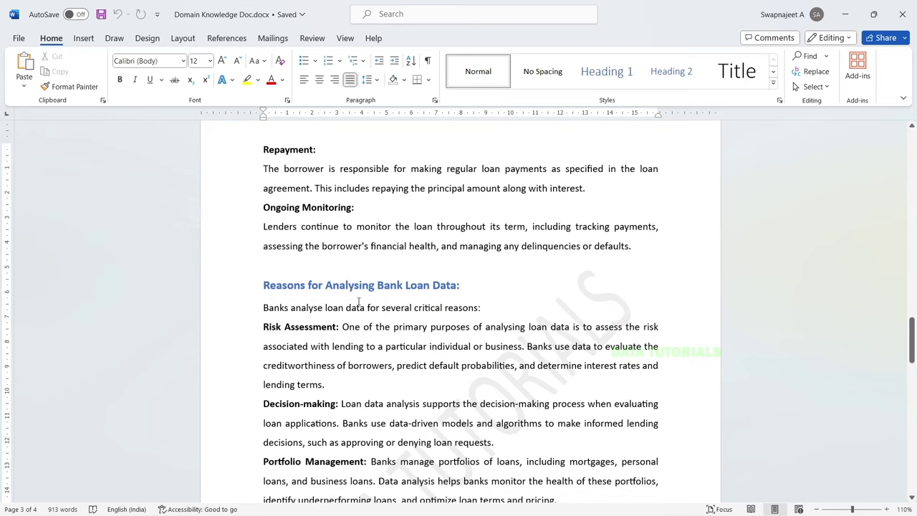
pyautogui.scroll(-3, 389, 329)
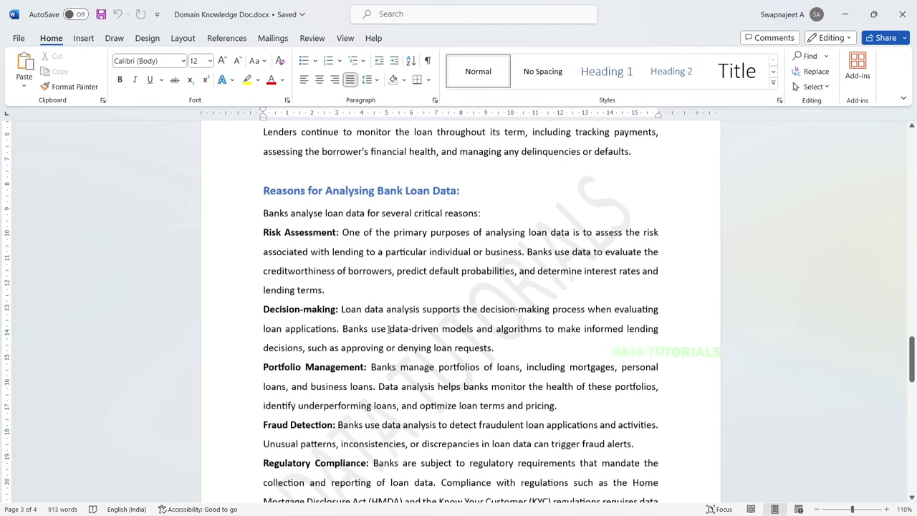
pyautogui.scroll(-15, 389, 330)
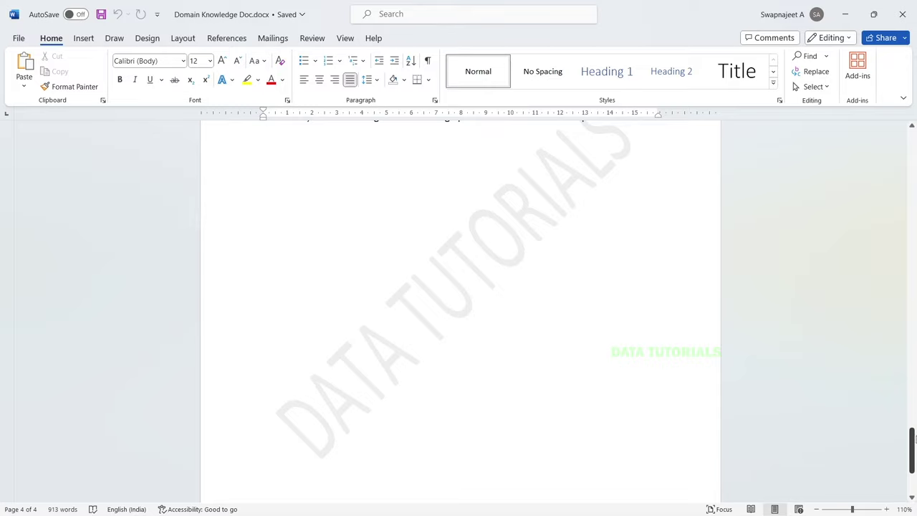
pyautogui.moveTo(911, 448); pyautogui.dragTo(912, 147)
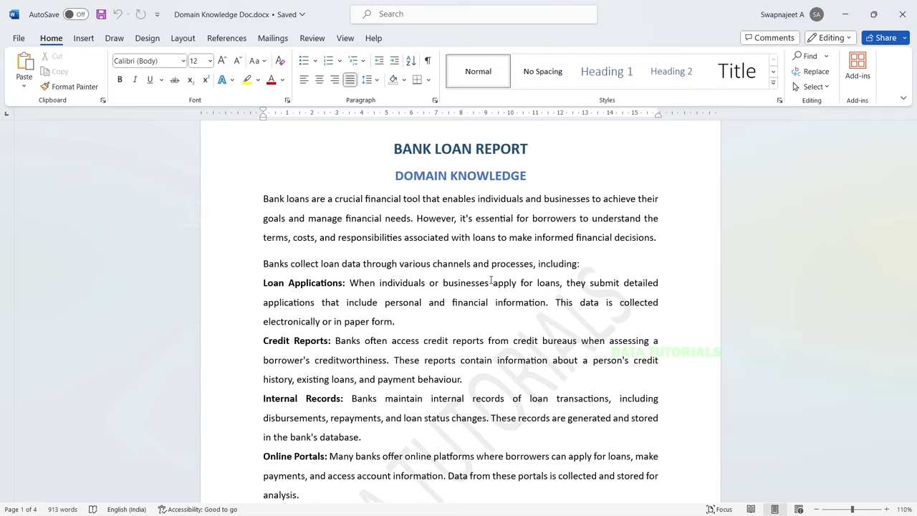
# - Back in financial_loan, check E12 (Ericsson) and G14 (RENT), then open Windows search
pyautogui.click(550, 501)
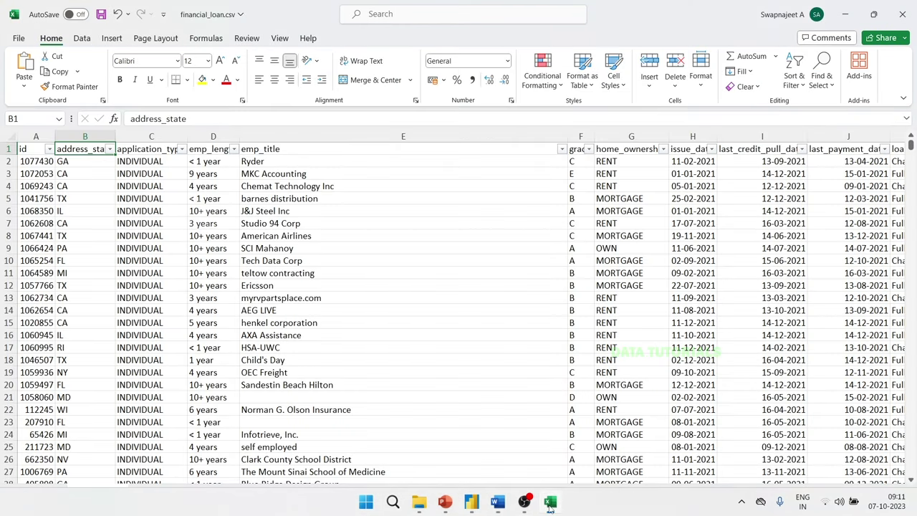
pyautogui.click(516, 282)
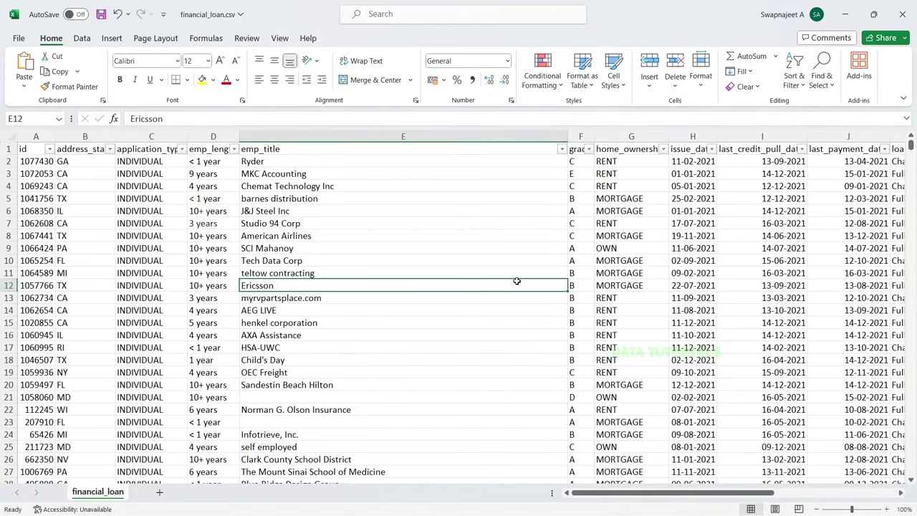
pyautogui.click(605, 311)
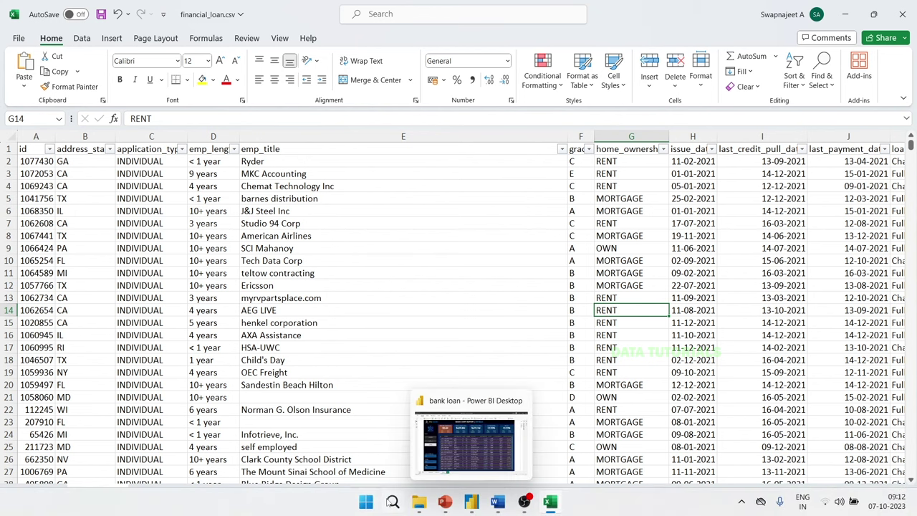
pyautogui.click(393, 502)
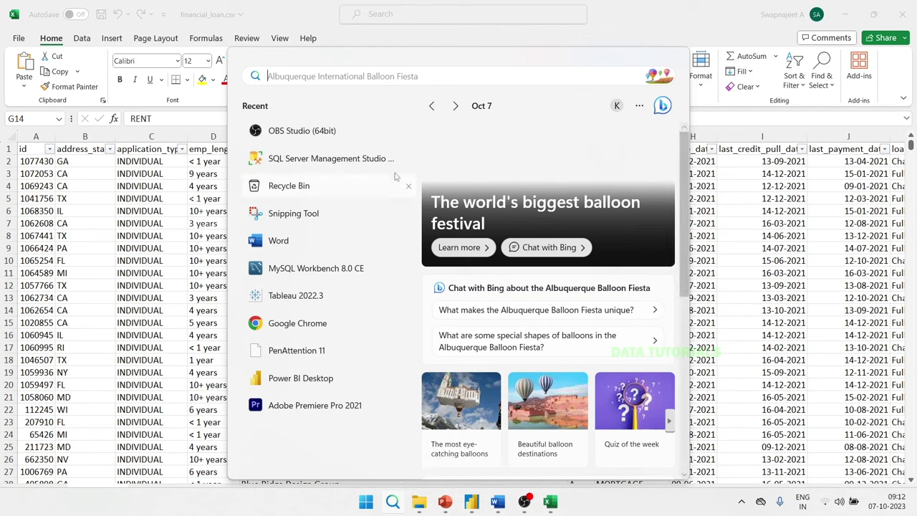
# - Search for 'server' and launch SQL Server Management Studio 19
pyautogui.write('server')
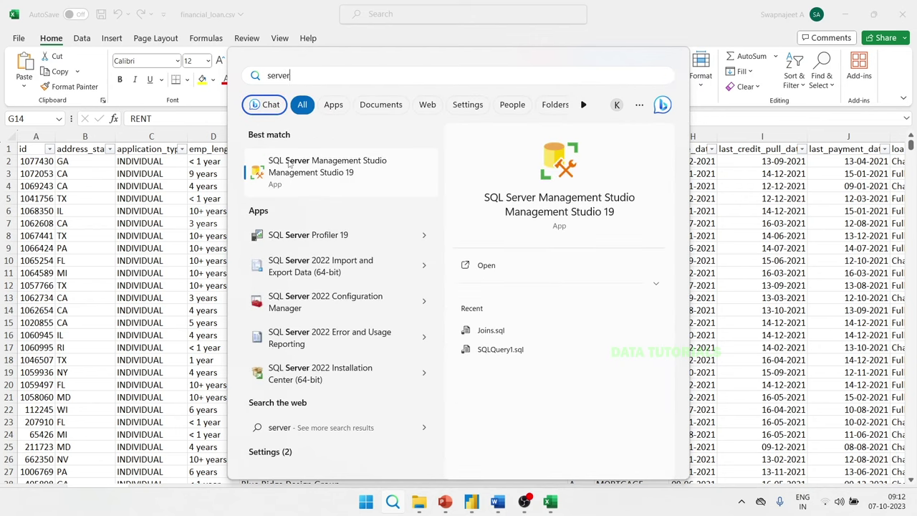
pyautogui.click(330, 176)
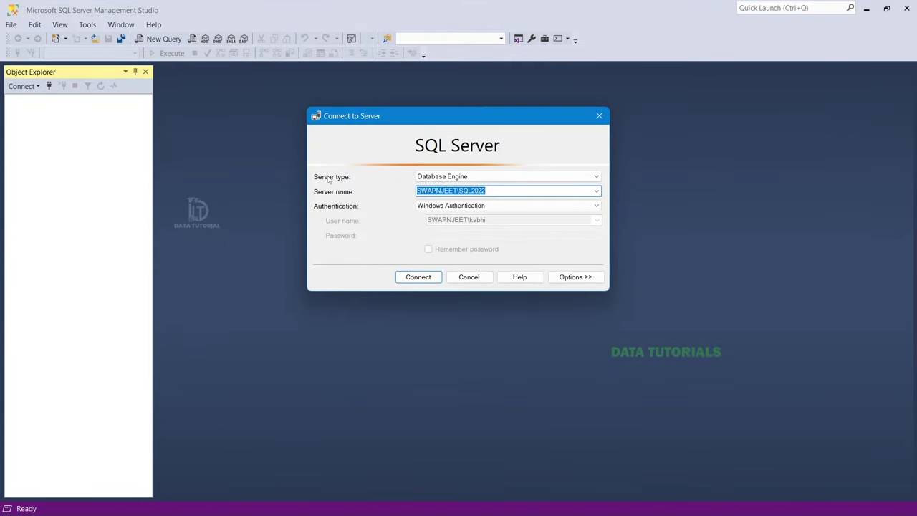
pyautogui.click(492, 190)
pyautogui.moveTo(487, 190); pyautogui.dragTo(396, 194)
pyautogui.click(476, 192)
pyautogui.moveTo(495, 193); pyautogui.dragTo(404, 193)
pyautogui.click(461, 191)
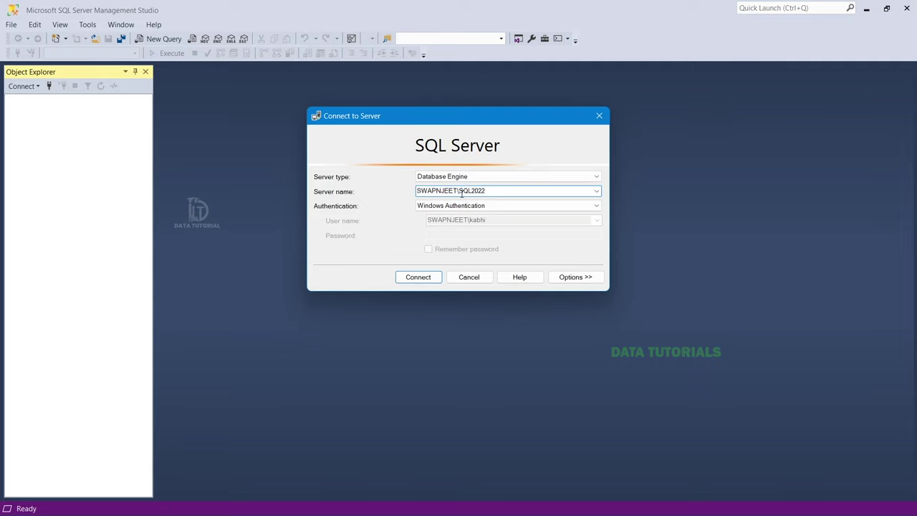
pyautogui.moveTo(493, 191); pyautogui.dragTo(416, 192)
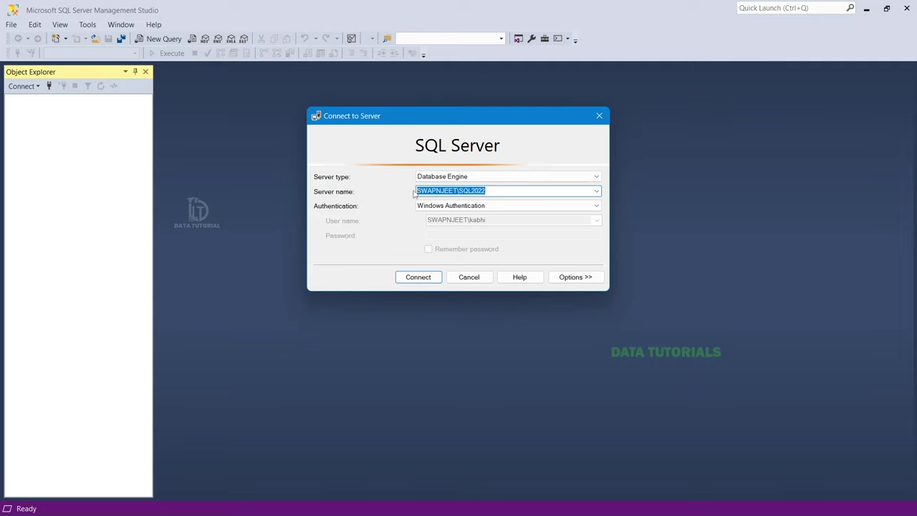
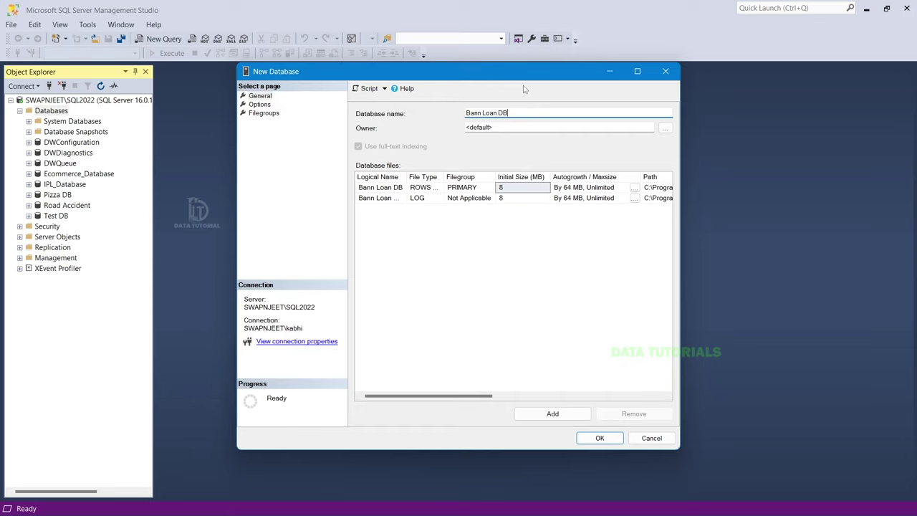
# - Correct the database name to 'Bank Loan DB' and create the database
pyautogui.click(484, 113)
pyautogui.press('BackSpace')
pyautogui.write('k')
pyautogui.press('Tab')
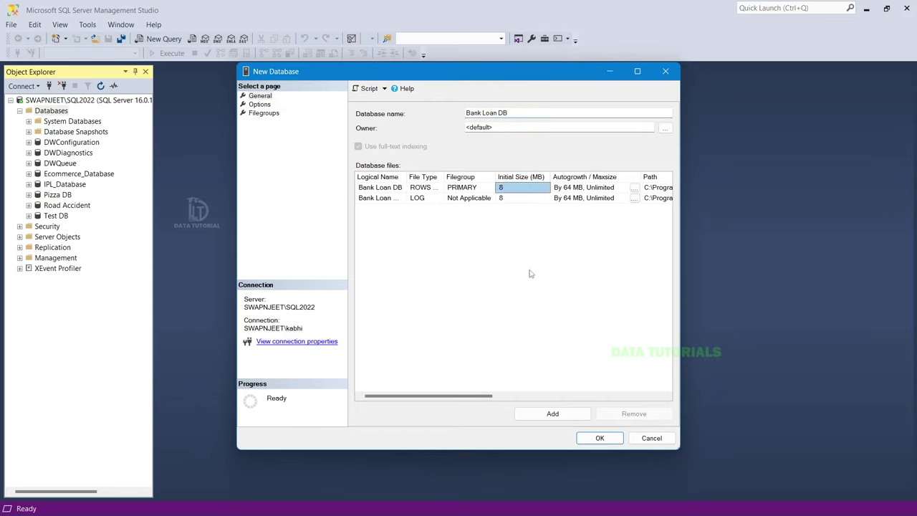
pyautogui.click(602, 437)
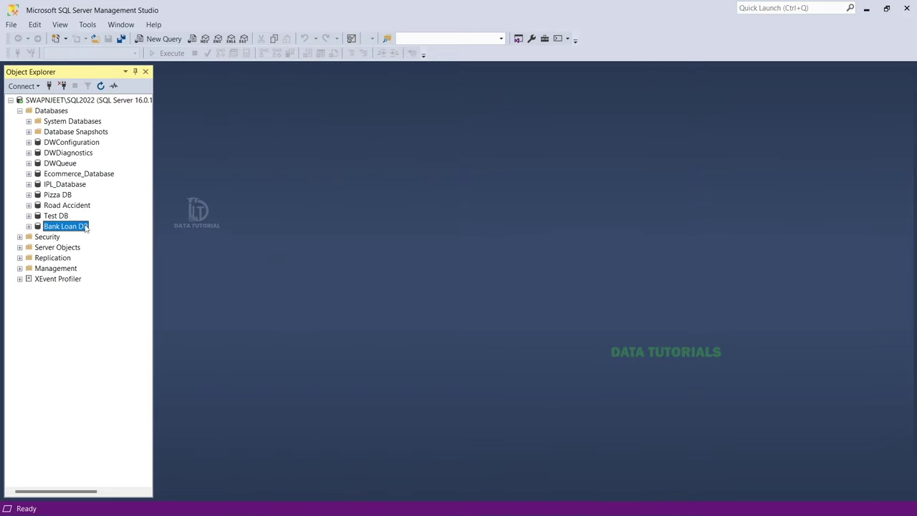
# - Expand Bank Loan DB and its Tables folder in Object Explorer, then select the database
pyautogui.click(29, 227)
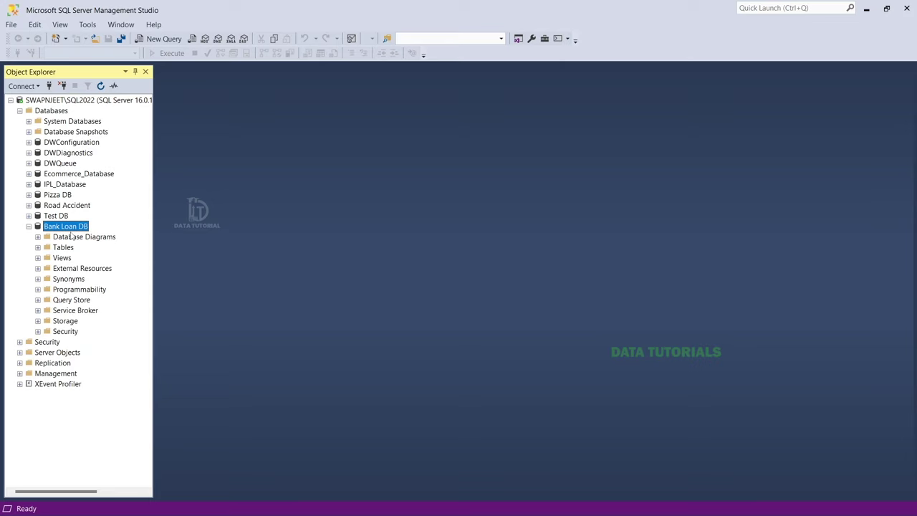
pyautogui.click(65, 249)
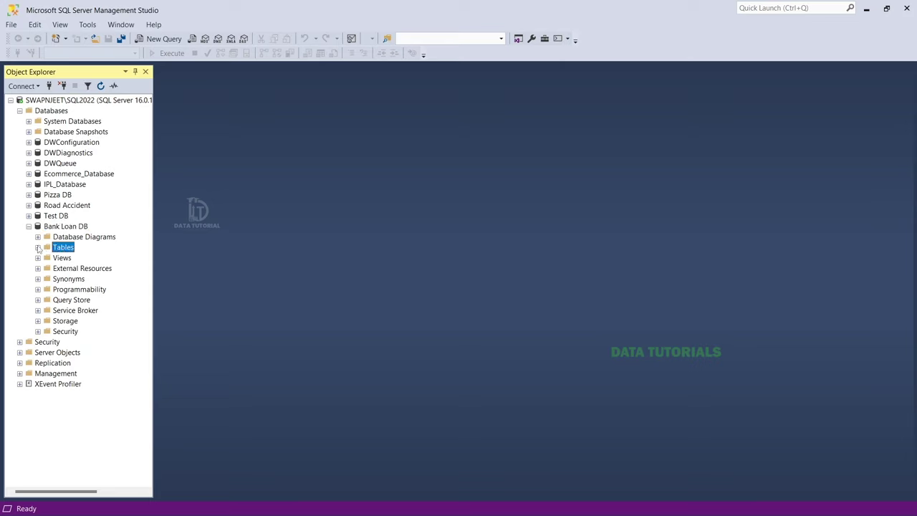
pyautogui.click(38, 248)
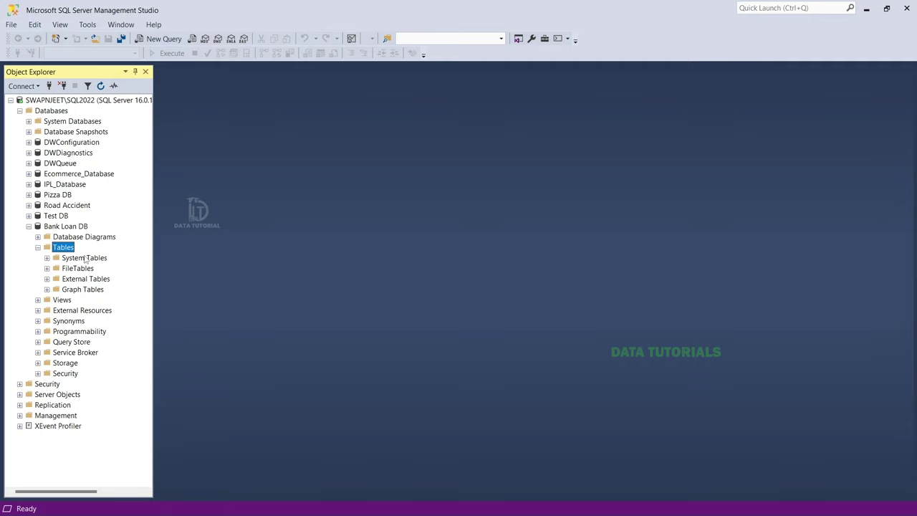
pyautogui.click(72, 226)
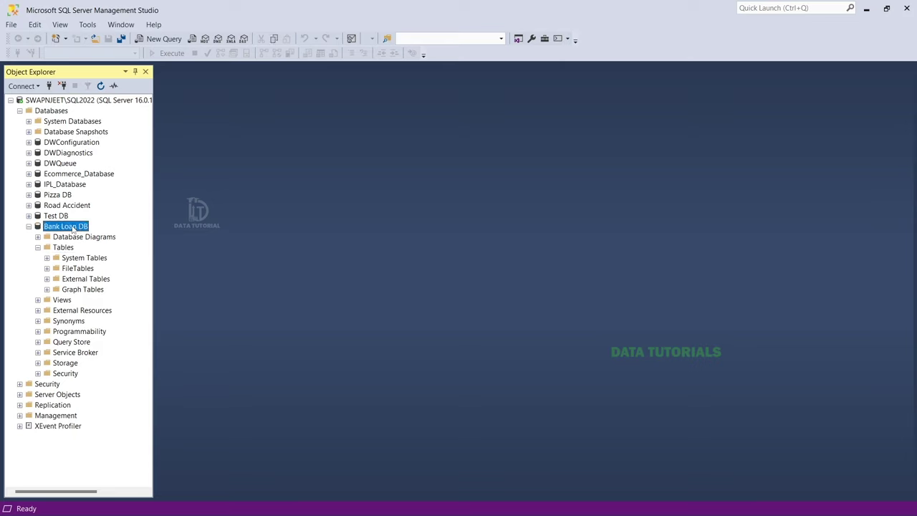
# - Launch Tasks > Import Flat File on Bank Loan DB and browse for the input file
pyautogui.rightClick(73, 227)
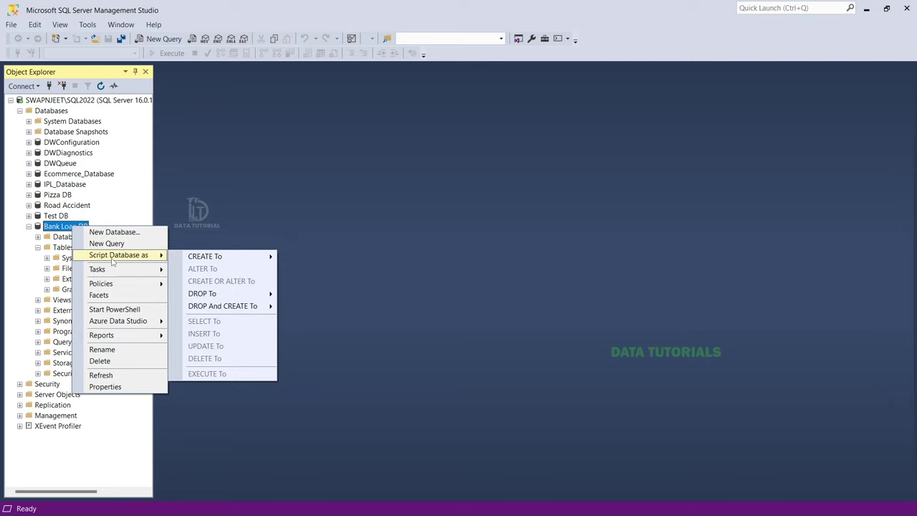
pyautogui.moveTo(113, 270)
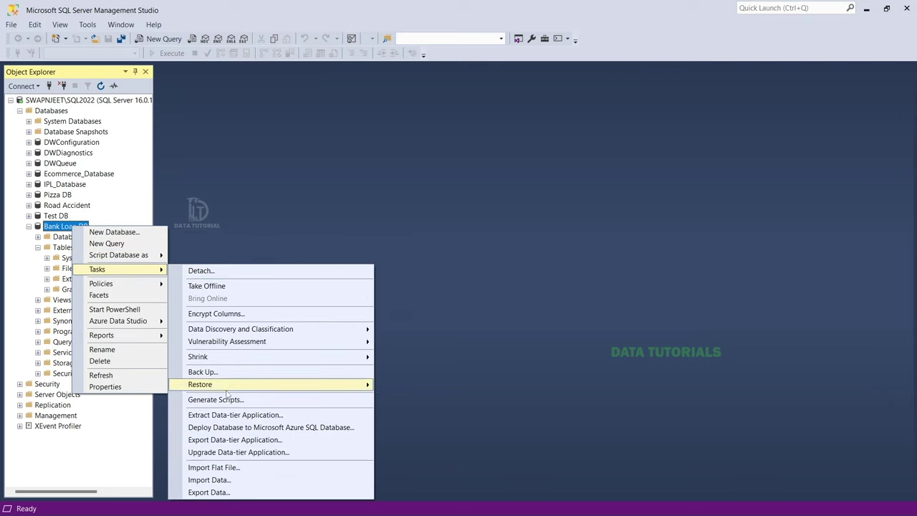
pyautogui.click(227, 469)
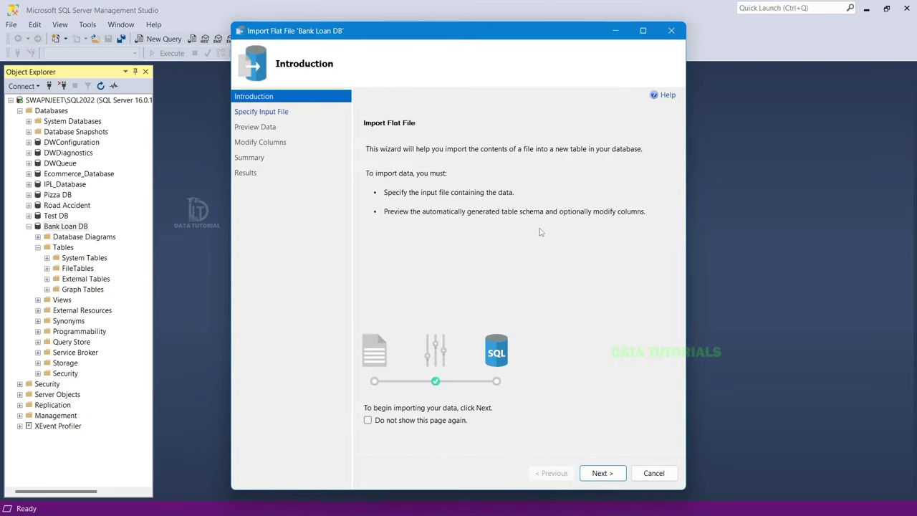
pyautogui.click(611, 474)
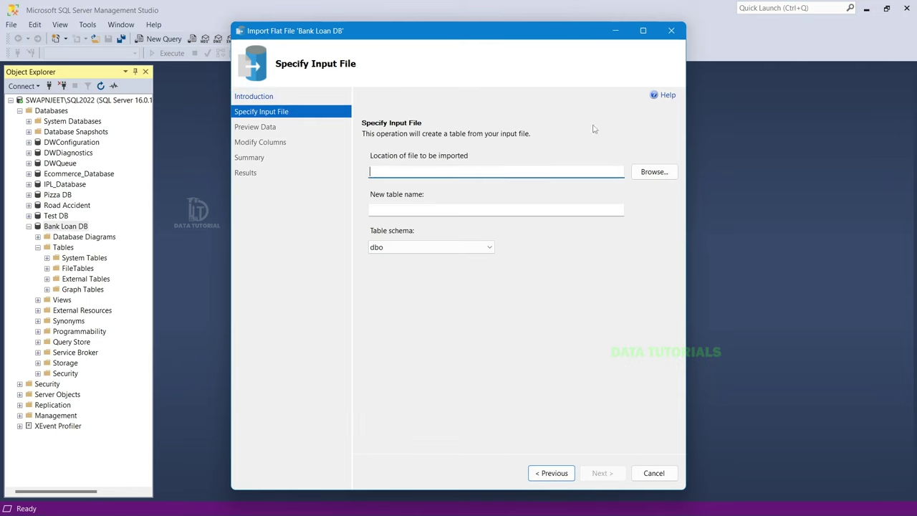
pyautogui.click(658, 174)
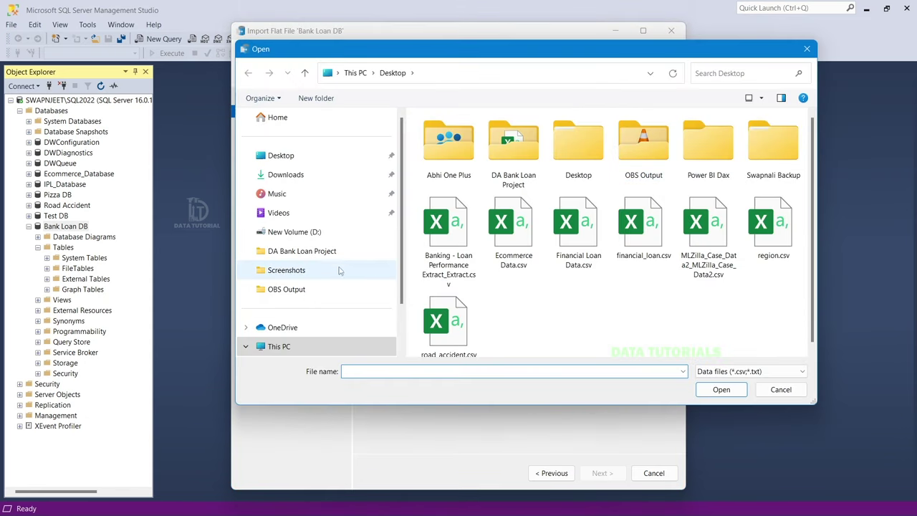
# - Choose financial_loan.csv from the DA Bank Loan Project folder as the import source
pyautogui.click(322, 253)
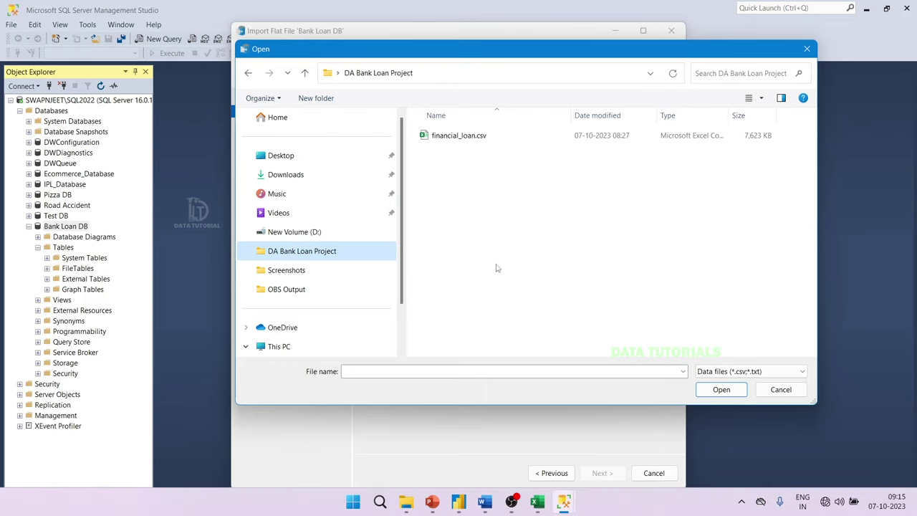
pyautogui.click(473, 136)
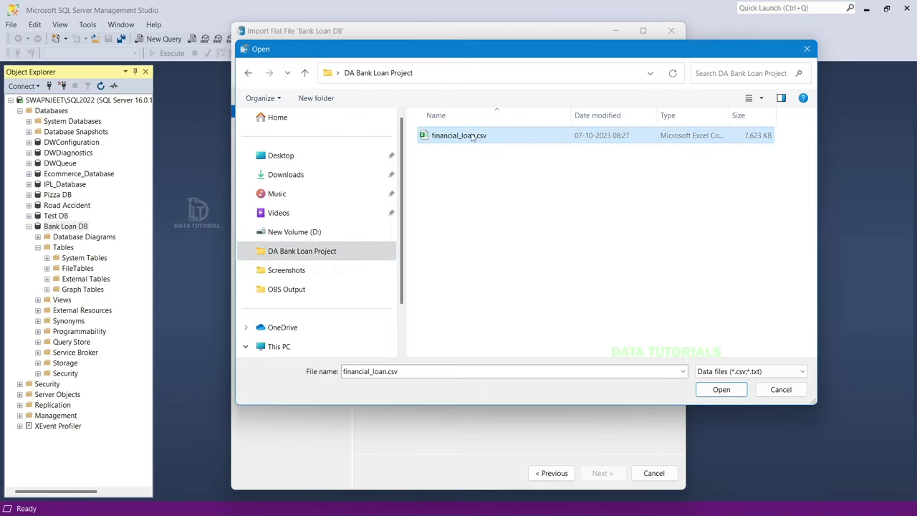
pyautogui.click(719, 389)
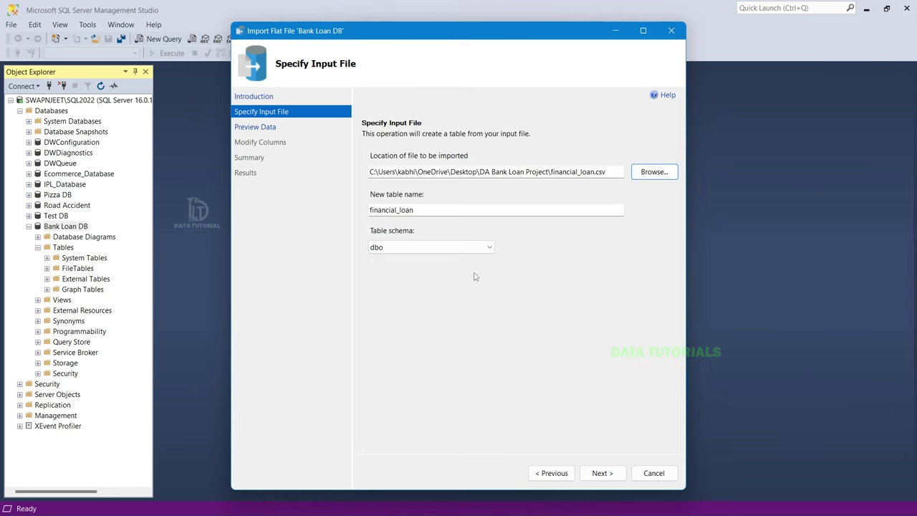
# - Name the new table bank_loan_data and advance, which raises a file-in-use error
pyautogui.click(435, 210)
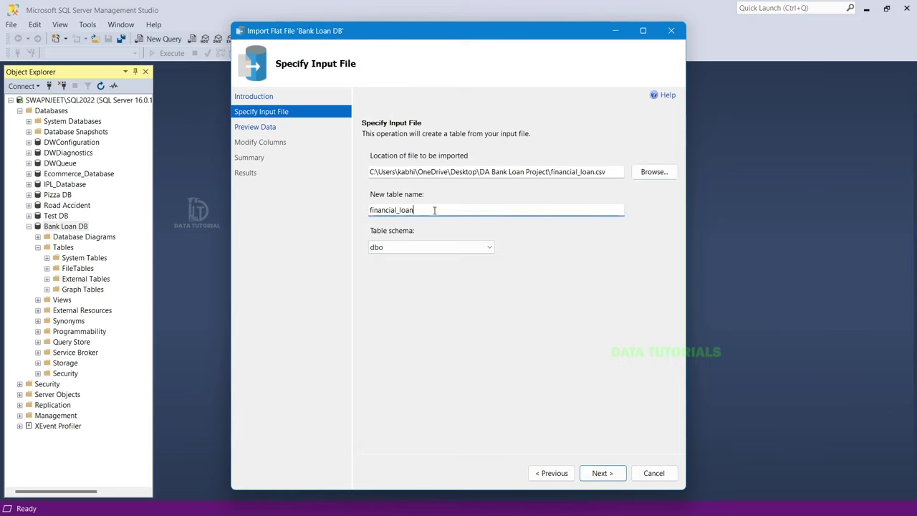
pyautogui.moveTo(416, 209); pyautogui.dragTo(363, 202)
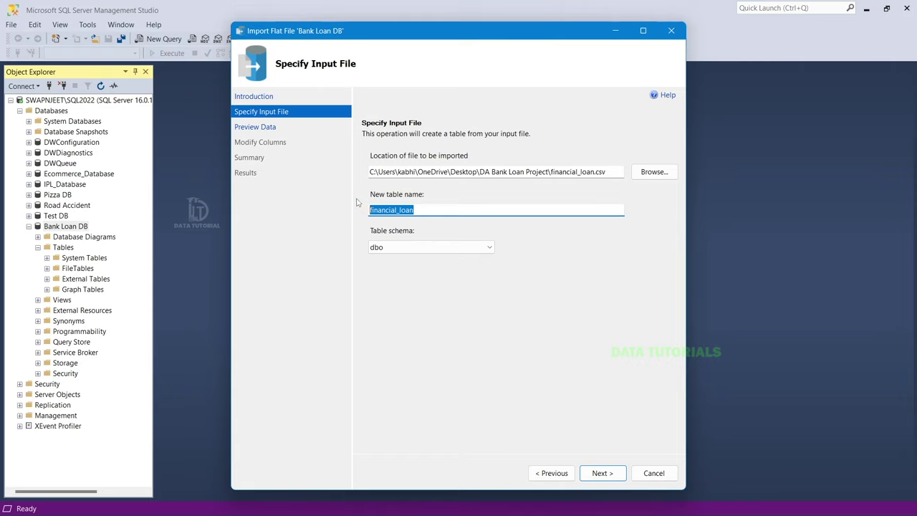
pyautogui.write('bank')
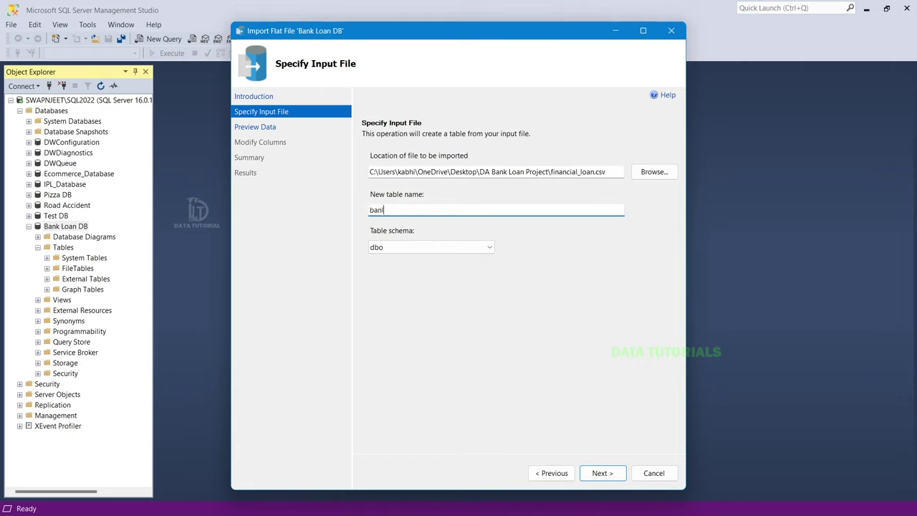
pyautogui.press('BackSpace')
pyautogui.write('k_loa')
pyautogui.press('BackSpace')
pyautogui.press('BackSpace')
pyautogui.write('oan_data')
pyautogui.click(608, 471)
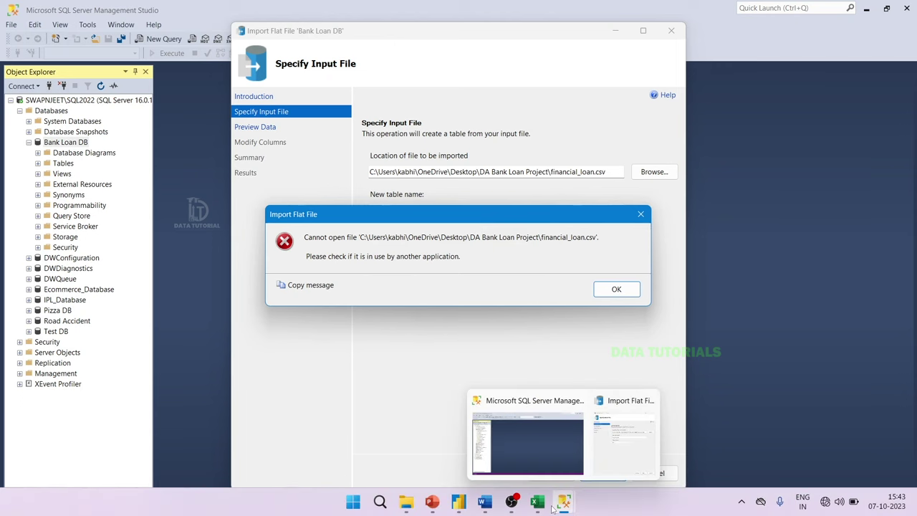
# - Save financial_loan.csv in Excel, dismiss the error, and review the data preview
pyautogui.click(548, 507)
pyautogui.click(541, 257)
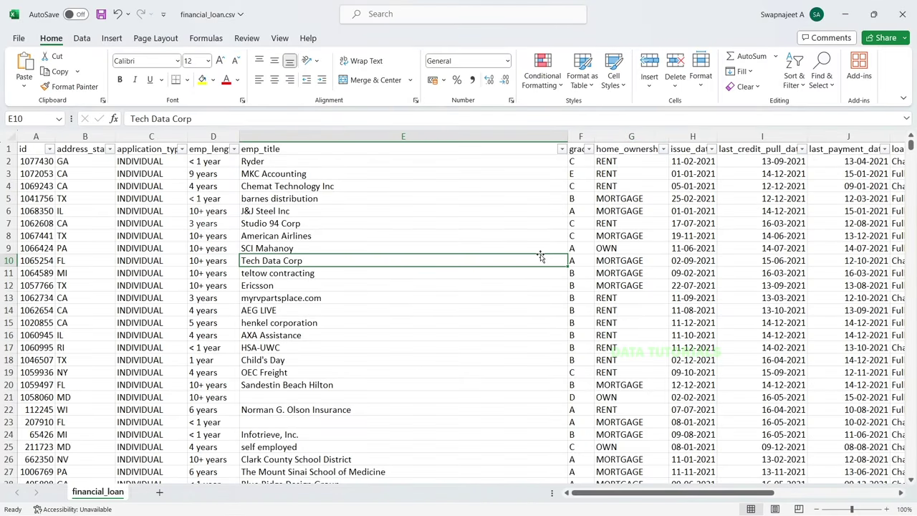
pyautogui.click(101, 15)
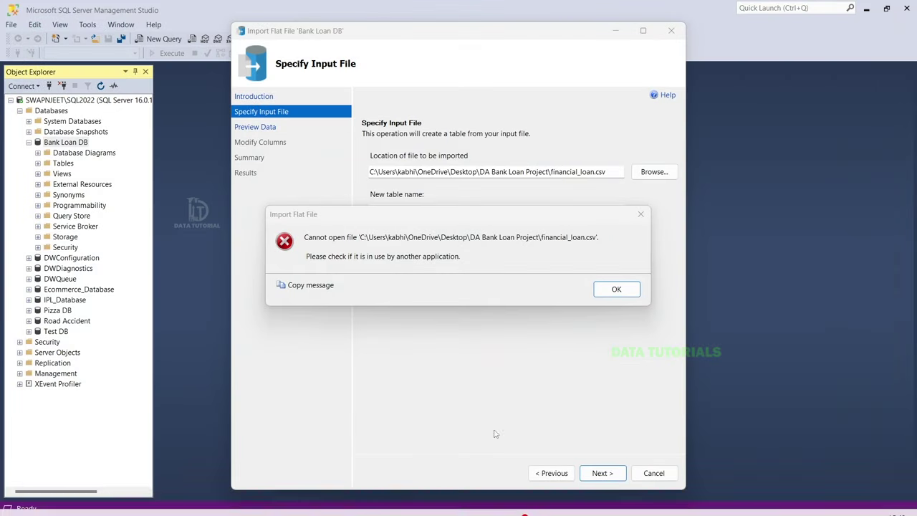
pyautogui.click(636, 293)
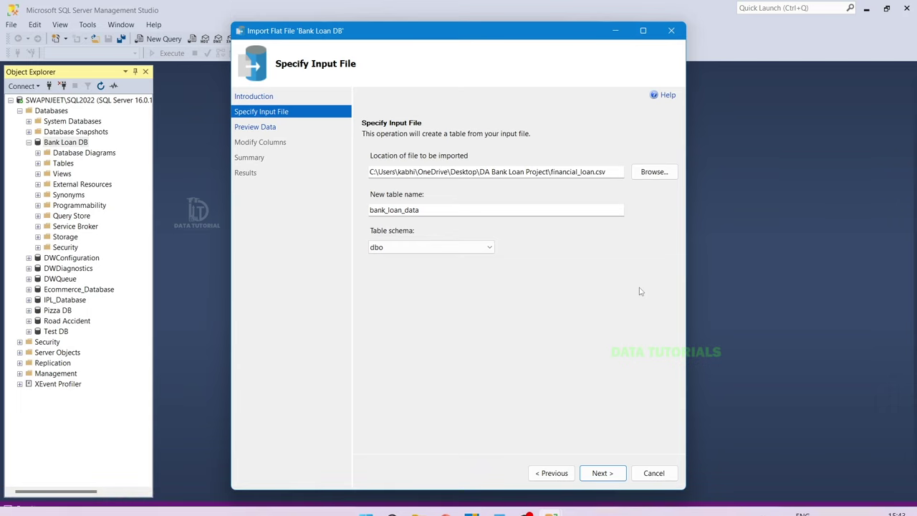
pyautogui.click(615, 473)
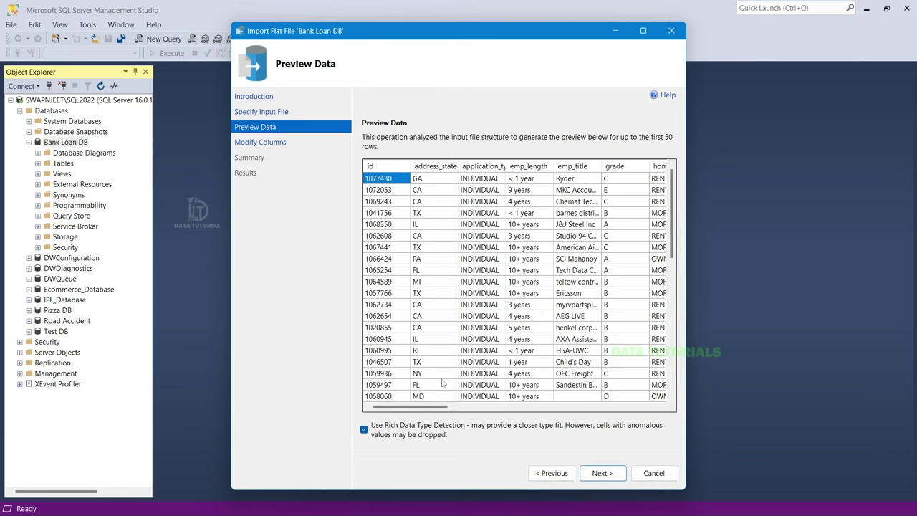
pyautogui.moveTo(437, 407); pyautogui.dragTo(649, 408)
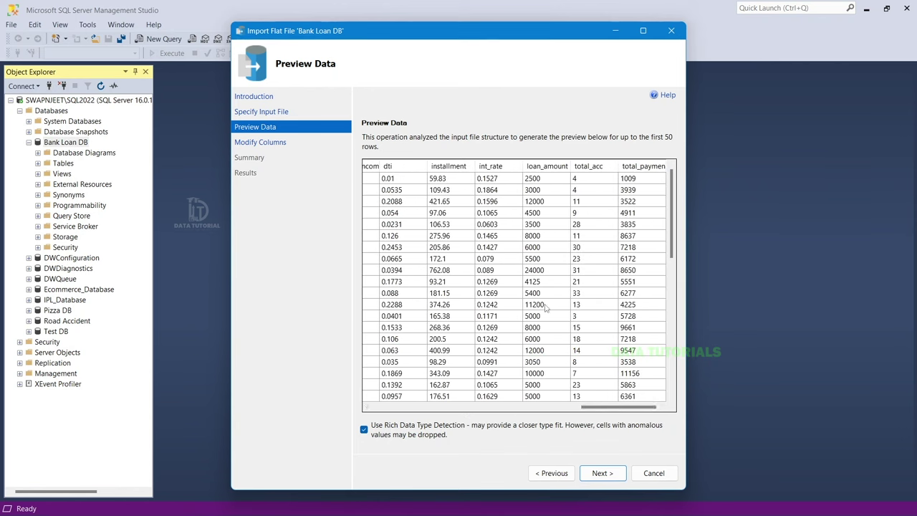
# - On Modify Columns, make id the primary key and let emp_title allow nulls
pyautogui.click(592, 472)
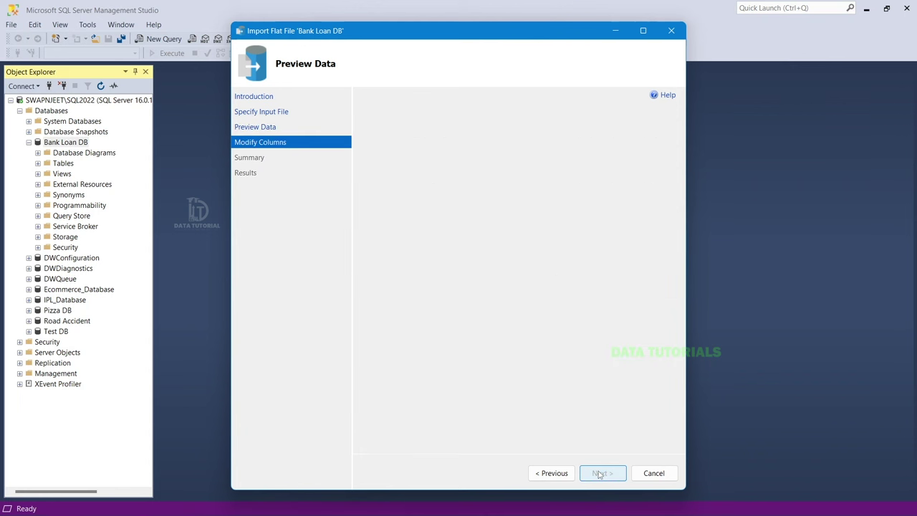
pyautogui.scroll(-1, 509, 304)
pyautogui.scroll(1, 509, 304)
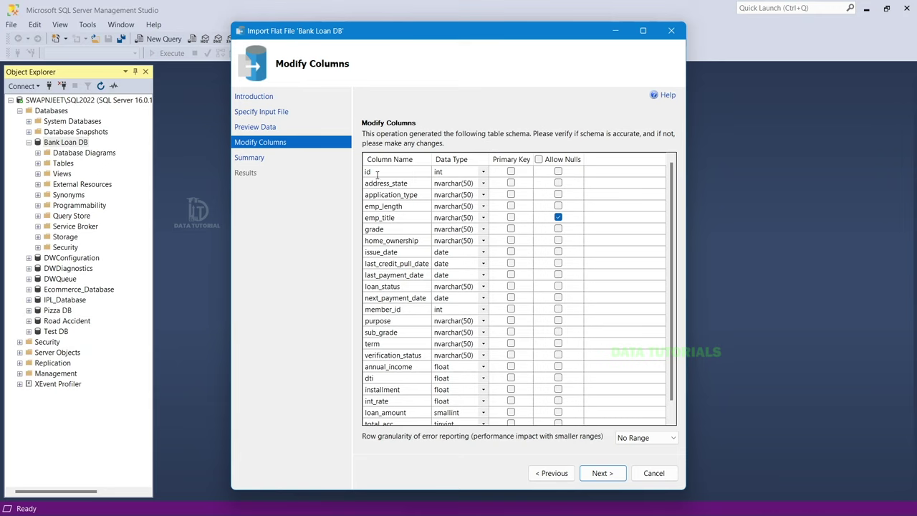
pyautogui.click(450, 174)
pyautogui.click(511, 172)
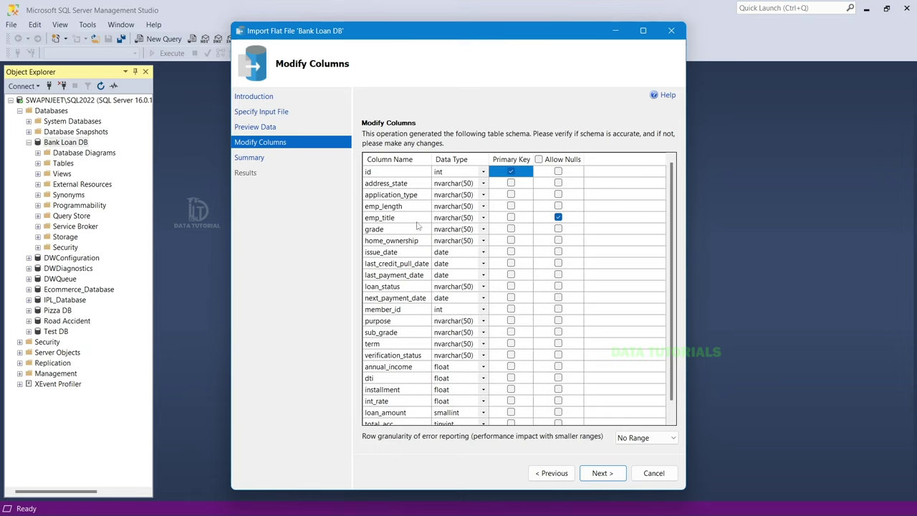
pyautogui.click(574, 219)
pyautogui.click(608, 221)
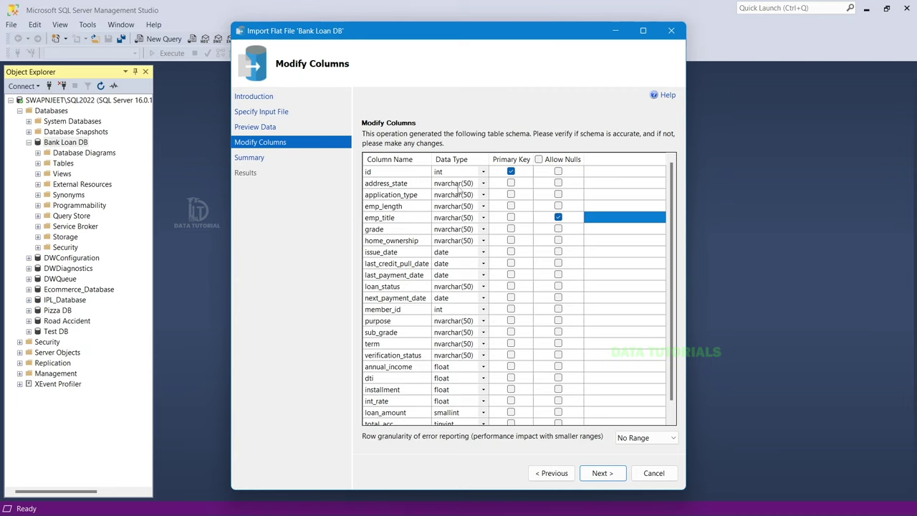
# - Change address_state, application_type, emp_length, emp_title and grade to varchar(50)
pyautogui.click(485, 185)
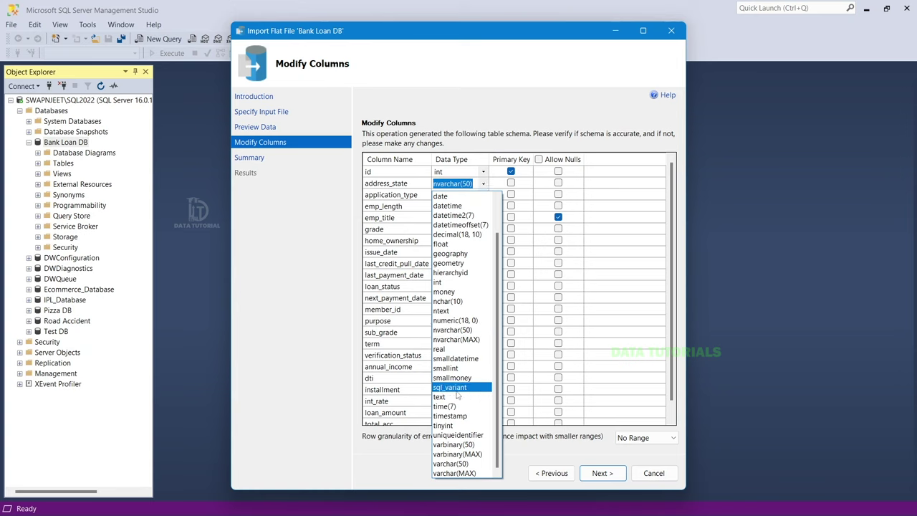
pyautogui.click(458, 464)
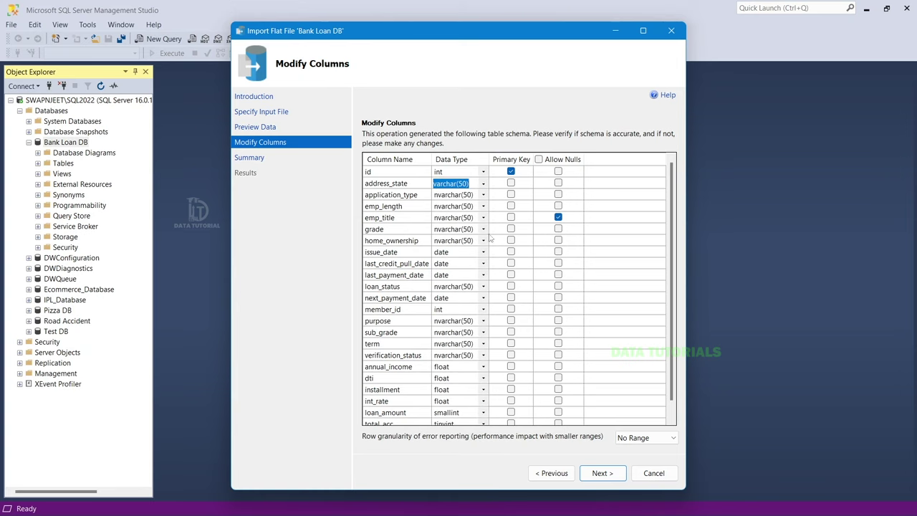
pyautogui.click(484, 195)
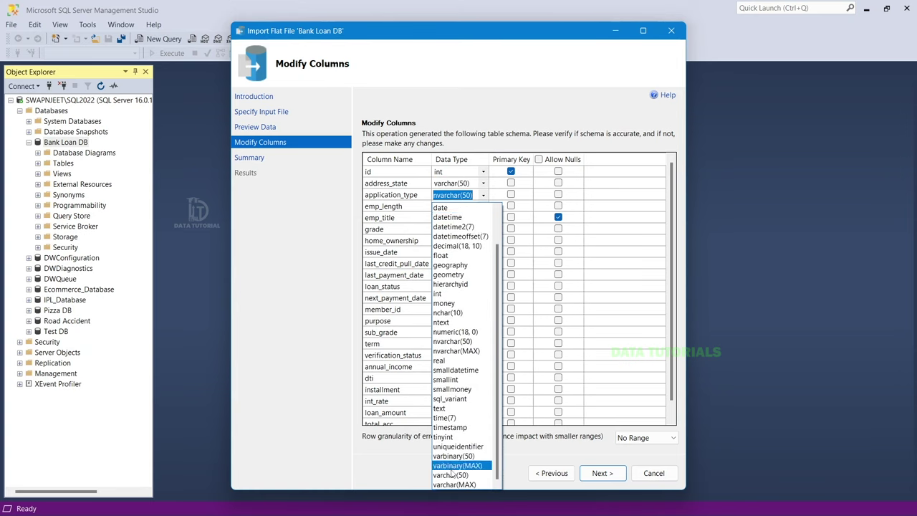
pyautogui.click(452, 475)
pyautogui.click(485, 206)
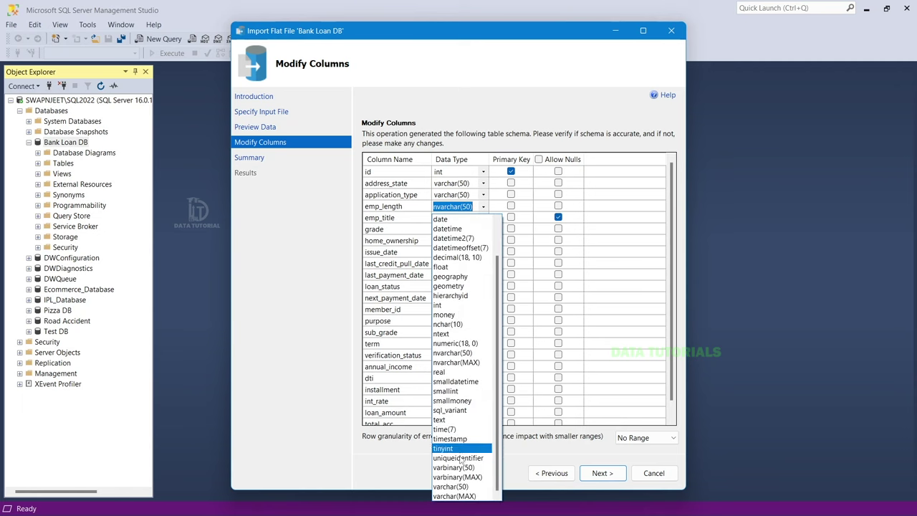
pyautogui.click(451, 486)
pyautogui.click(484, 217)
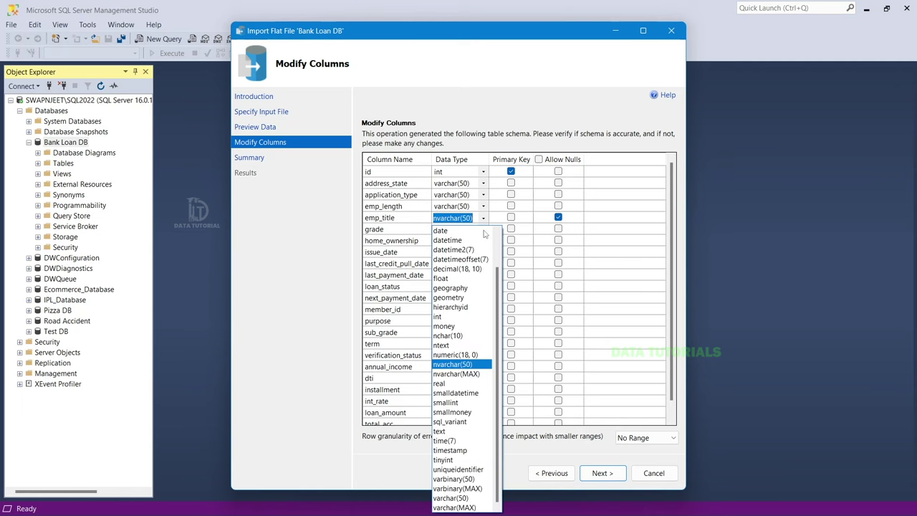
pyautogui.click(450, 498)
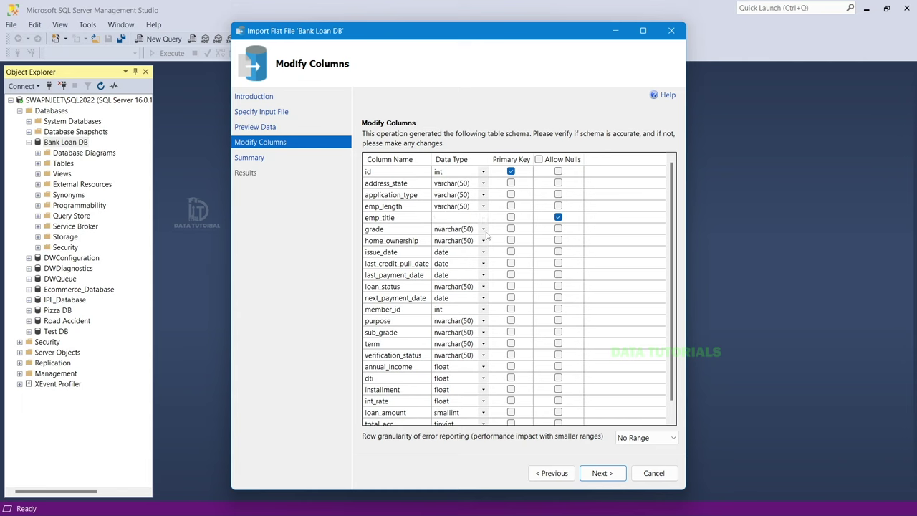
pyautogui.click(484, 230)
pyautogui.click(476, 266)
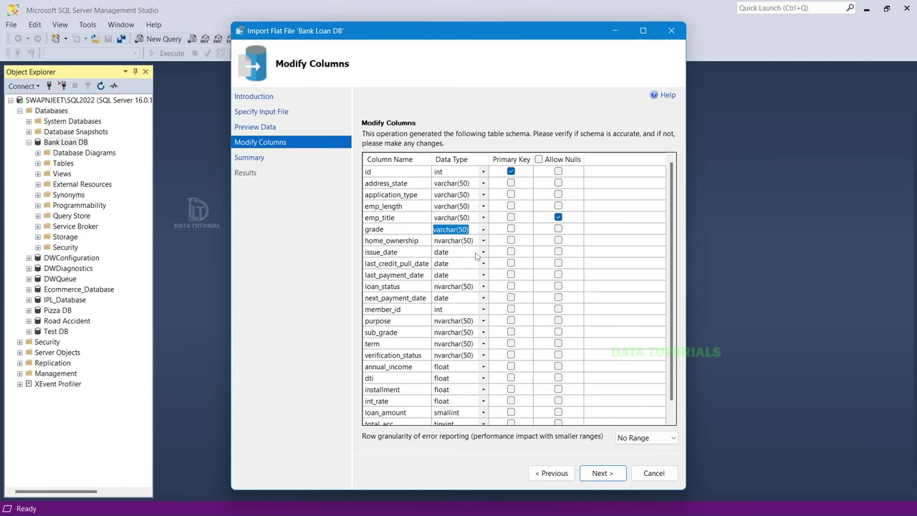
# - Change home_ownership, purpose, sub_grade, term and verification_status to varchar(50), then continue to Summary
pyautogui.click(484, 240)
pyautogui.scroll(-2, 478, 264)
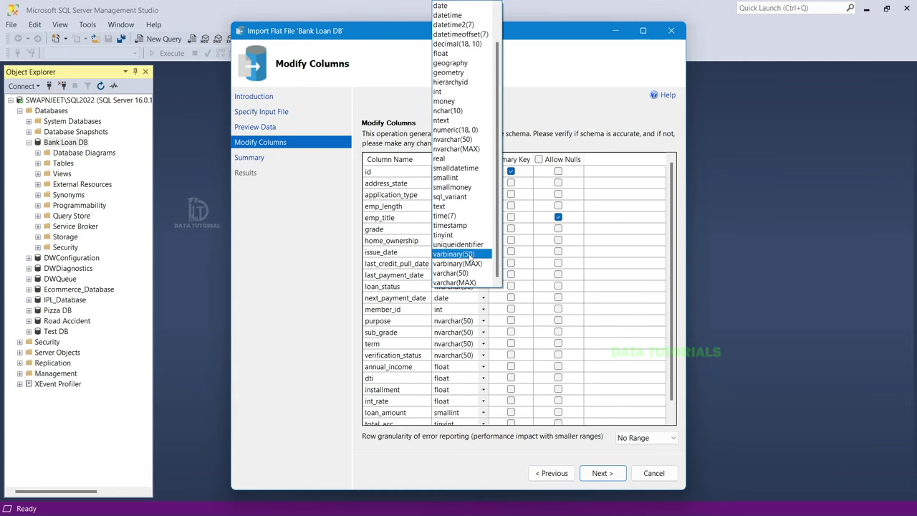
pyautogui.click(463, 274)
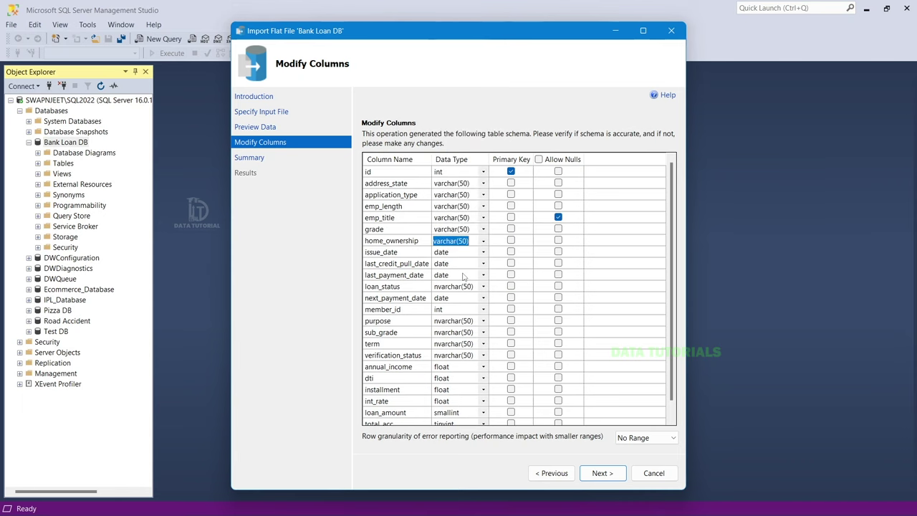
pyautogui.click(483, 321)
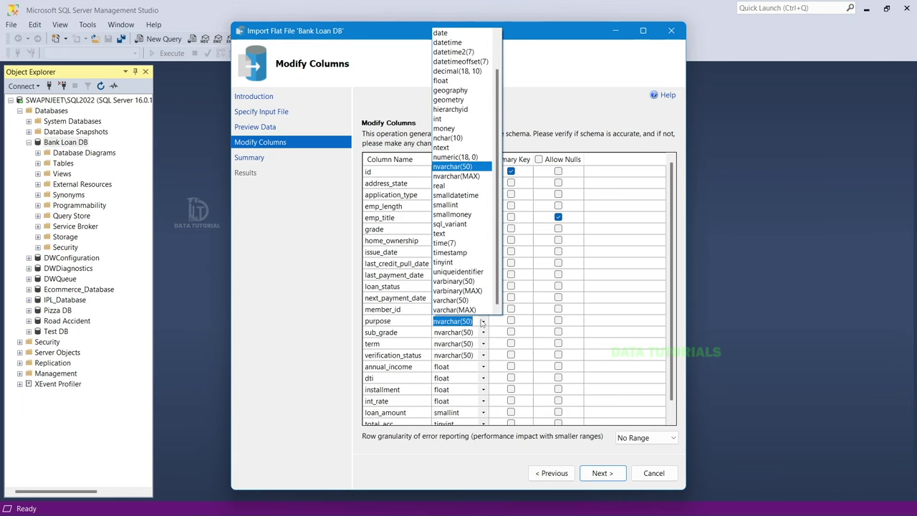
pyautogui.click(464, 301)
pyautogui.click(483, 333)
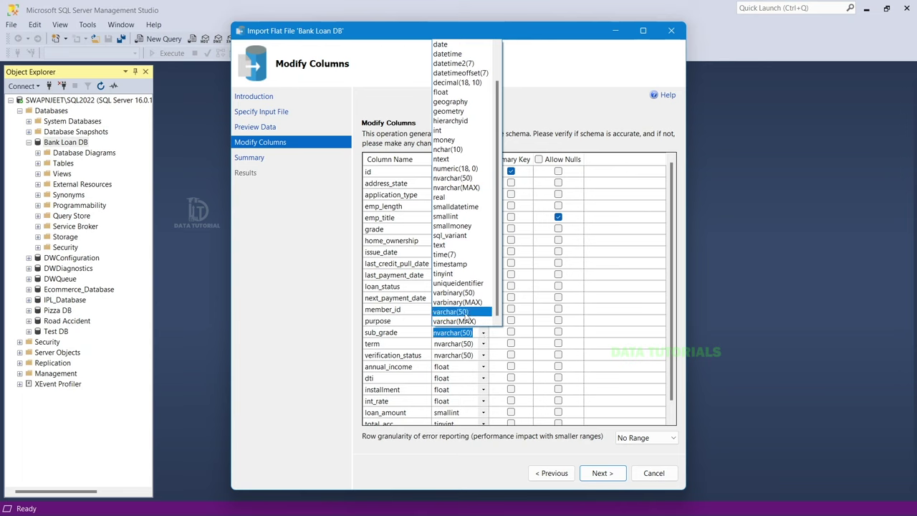
pyautogui.click(464, 311)
pyautogui.click(484, 345)
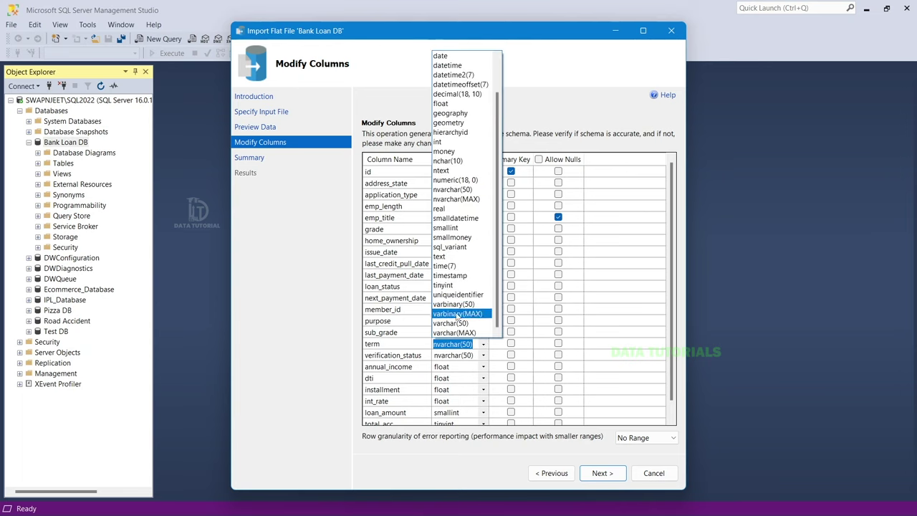
pyautogui.click(462, 323)
pyautogui.click(483, 356)
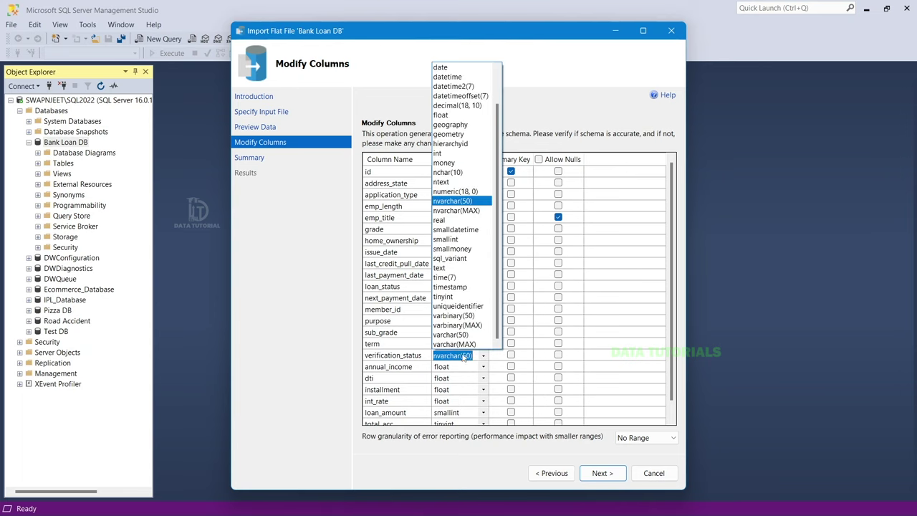
pyautogui.click(463, 335)
pyautogui.scroll(-1, 532, 365)
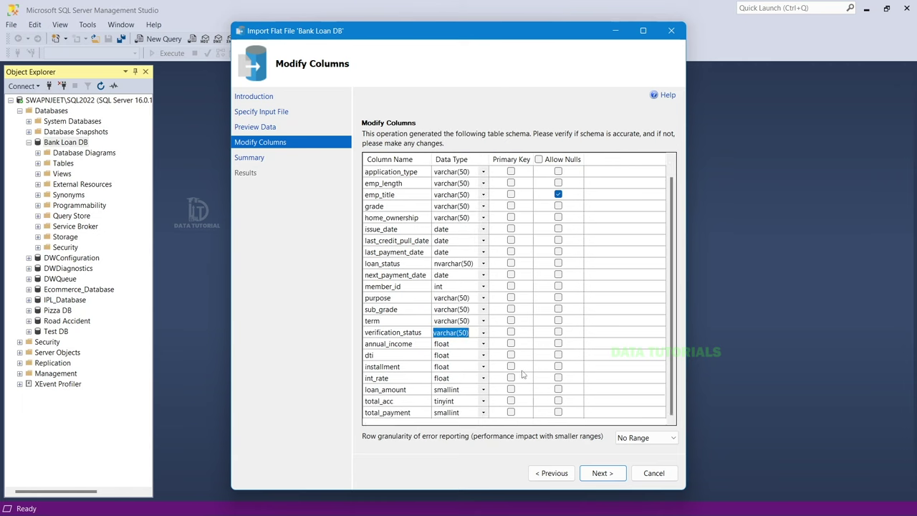
pyautogui.scroll(1, 585, 348)
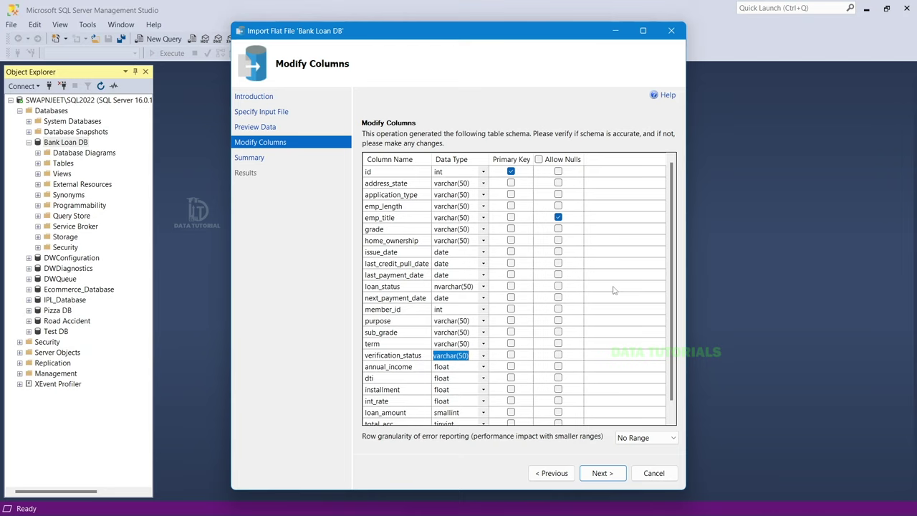
pyautogui.scroll(-1, 577, 318)
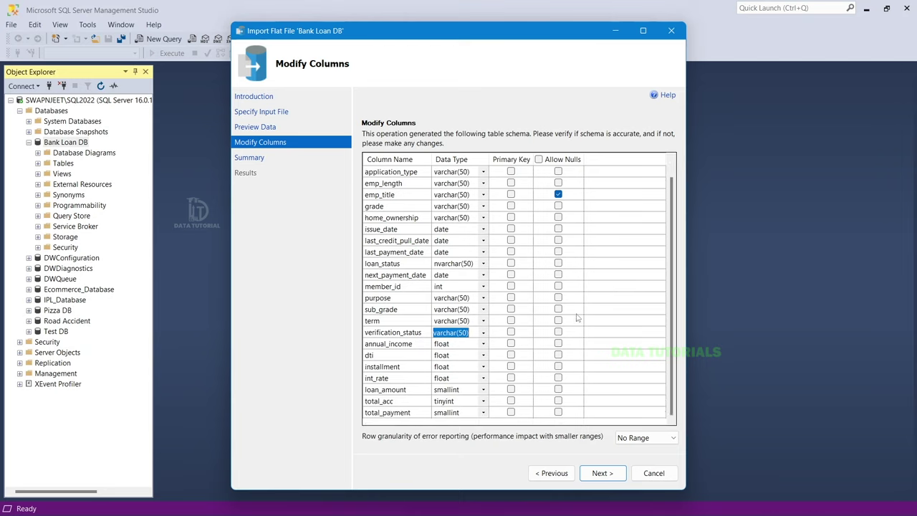
pyautogui.click(614, 470)
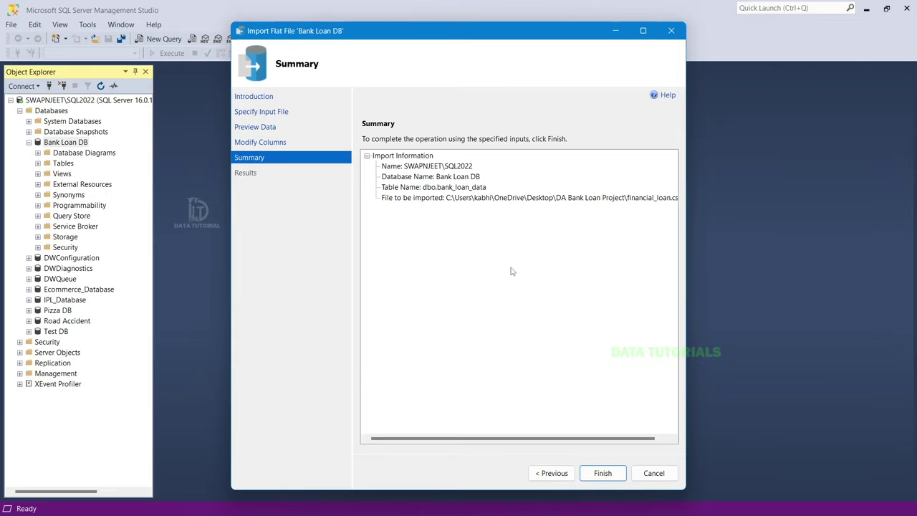
# - Run the import, read the smallint overflow error for total_payment value 36045, and go back
pyautogui.click(603, 473)
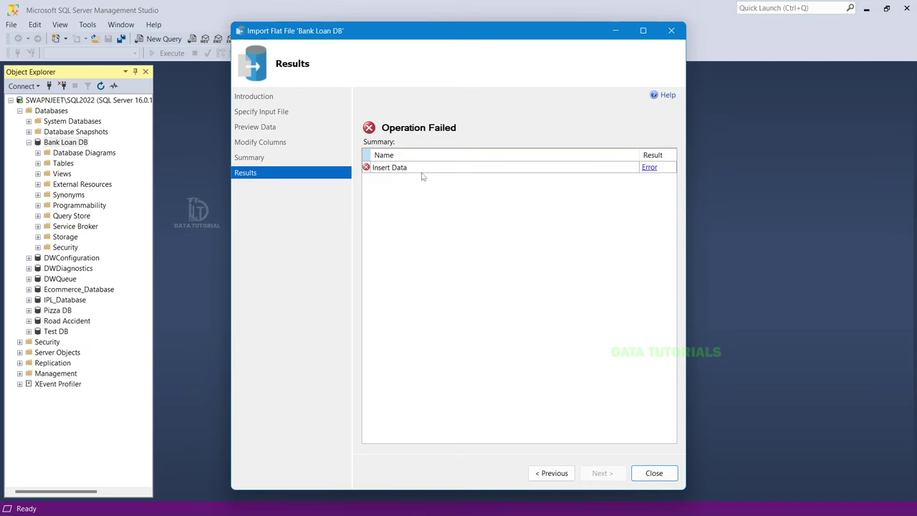
pyautogui.click(650, 168)
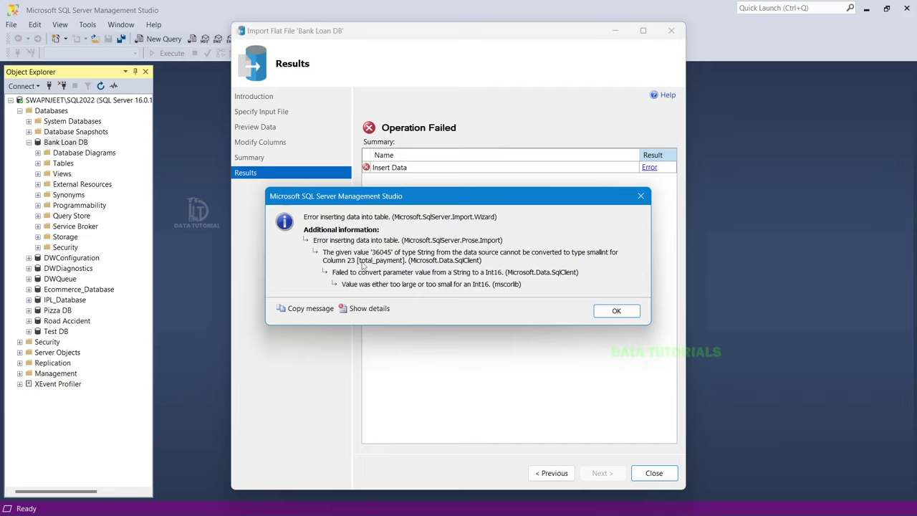
pyautogui.click(617, 311)
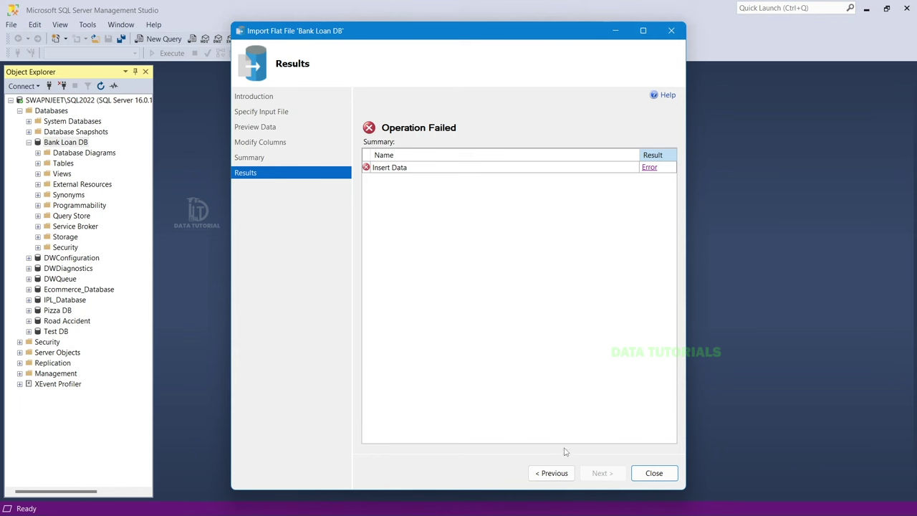
pyautogui.click(552, 473)
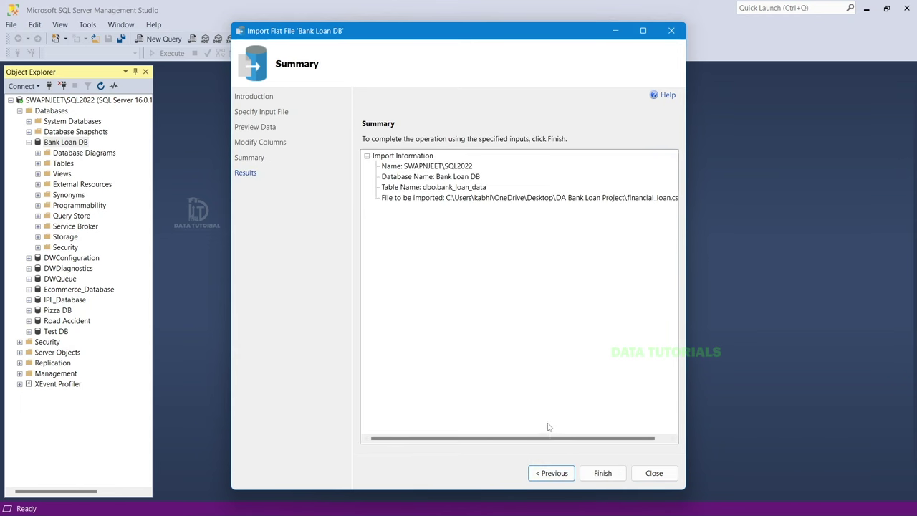
# - Change total_payment and loan_amount to int and rerun the import
pyautogui.click(552, 474)
pyautogui.scroll(-1, 514, 363)
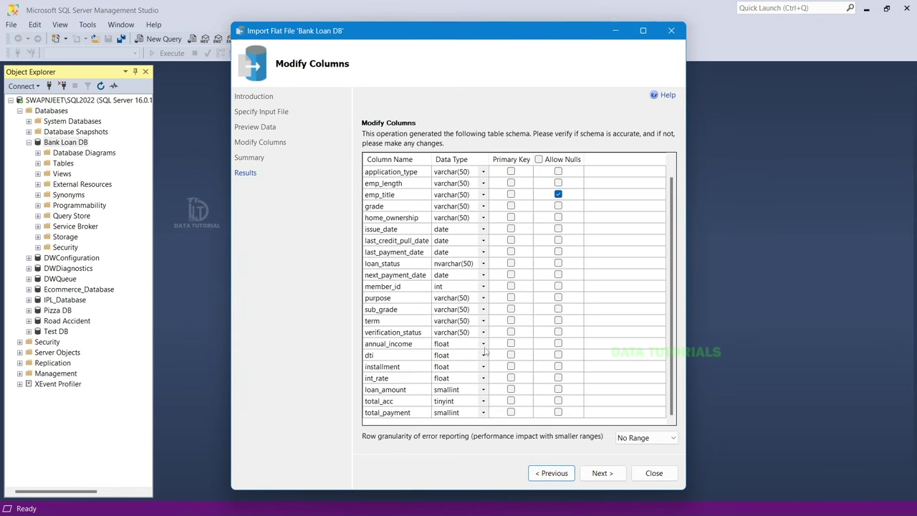
pyautogui.click(482, 413)
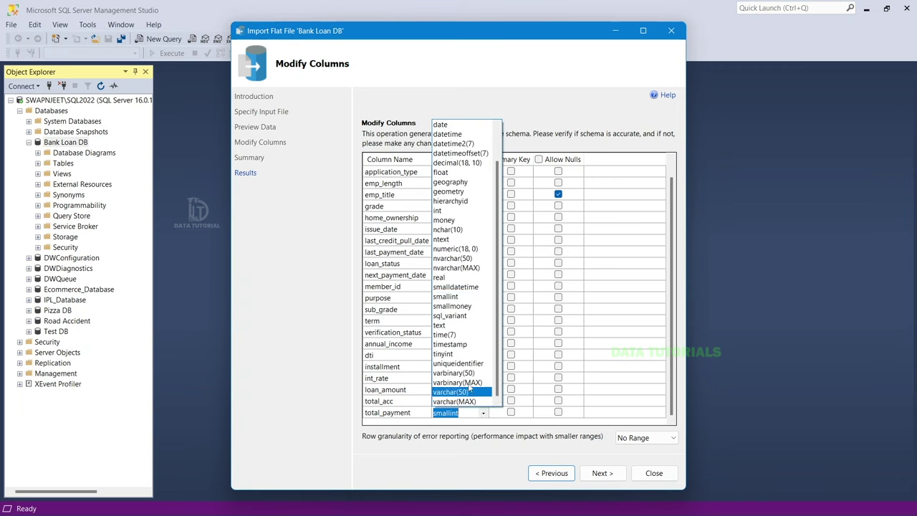
pyautogui.click(469, 212)
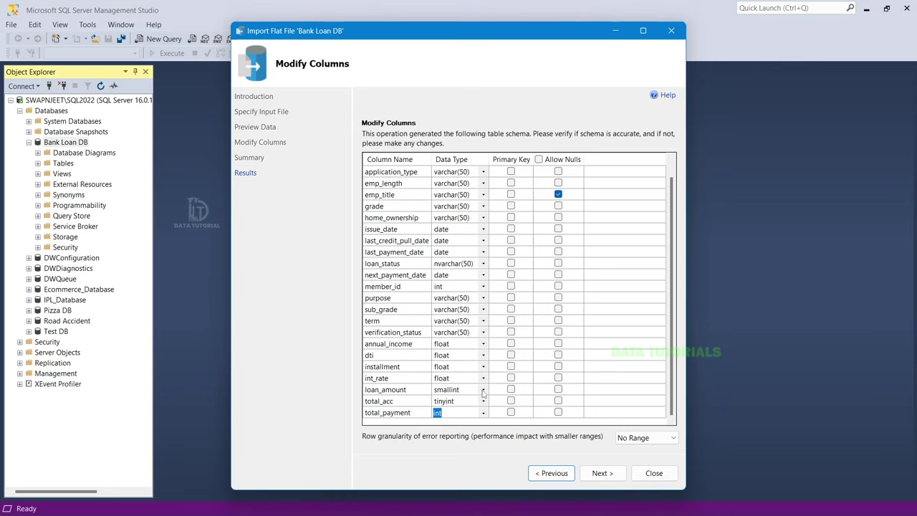
pyautogui.click(404, 388)
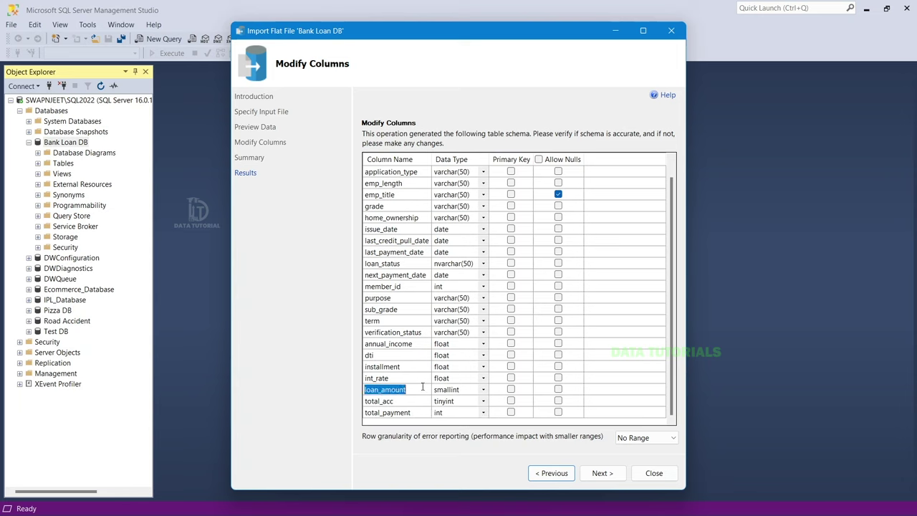
pyautogui.click(472, 392)
pyautogui.click(472, 392)
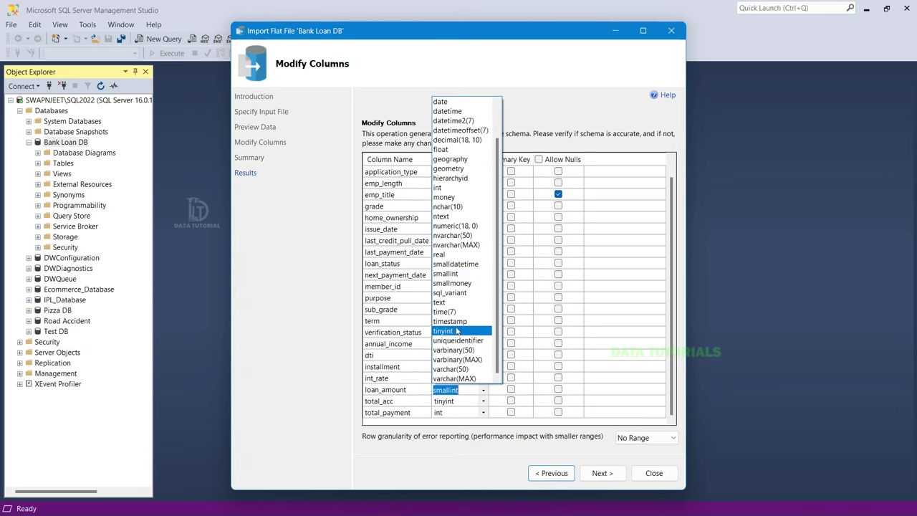
pyautogui.click(451, 188)
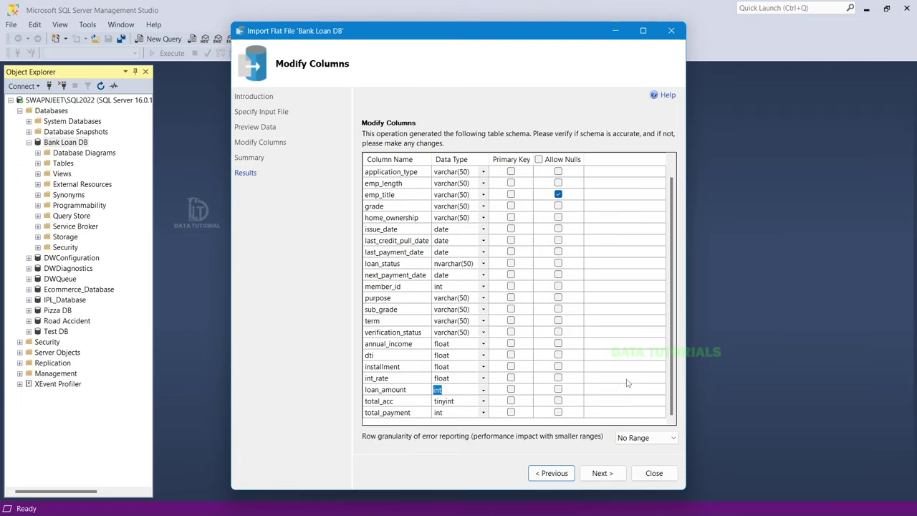
pyautogui.click(602, 475)
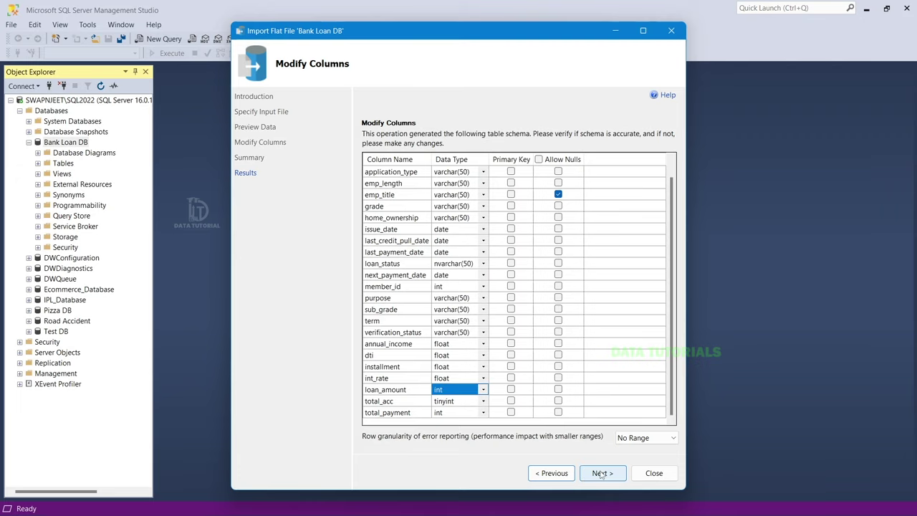
pyautogui.click(602, 474)
pyautogui.click(602, 473)
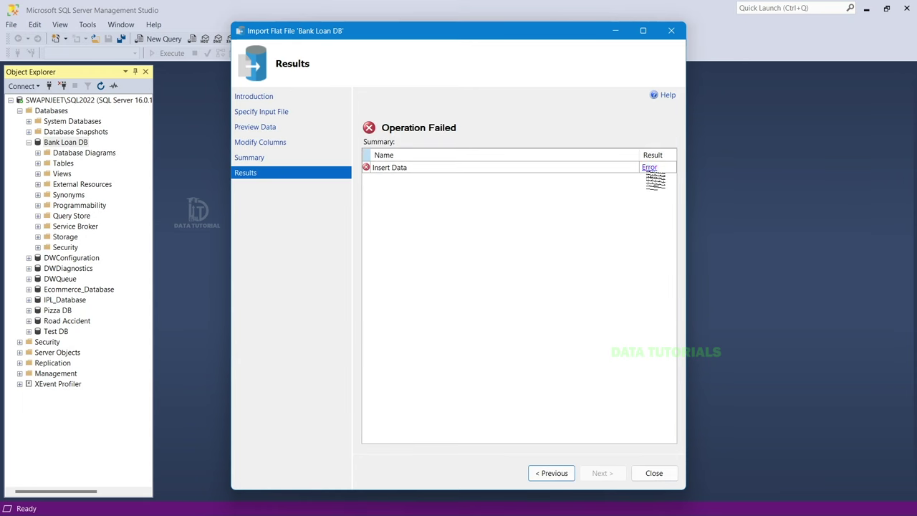
# - Read the invalid column length error for colid 5, dismiss it, and return to column settings
pyautogui.click(650, 170)
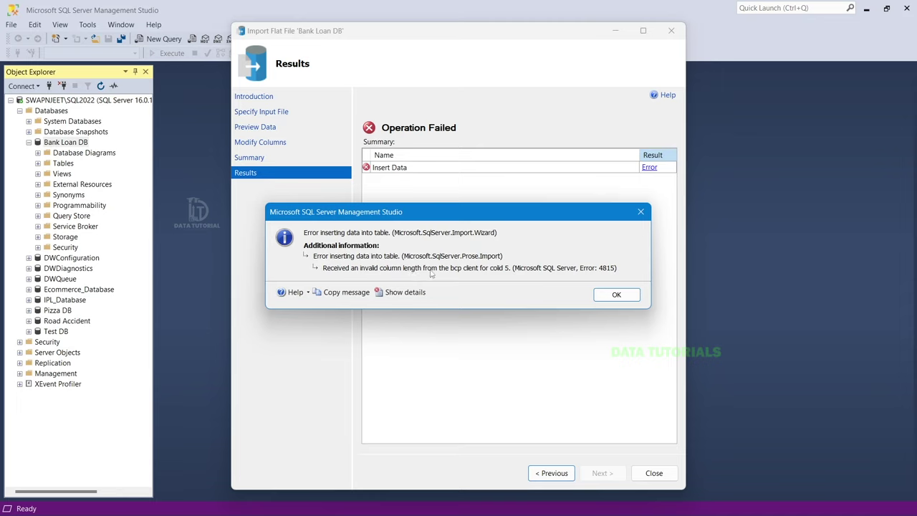
pyautogui.click(617, 295)
pyautogui.click(540, 479)
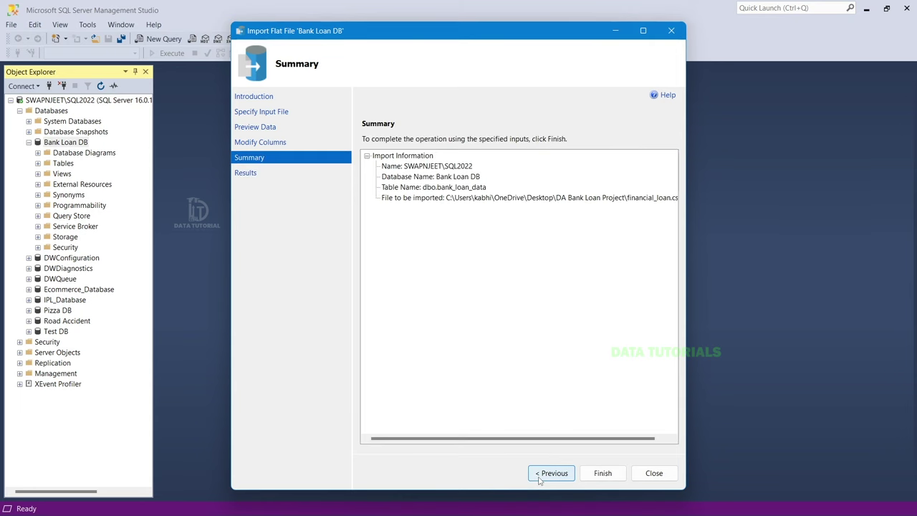
pyautogui.click(550, 473)
pyautogui.moveTo(533, 511)
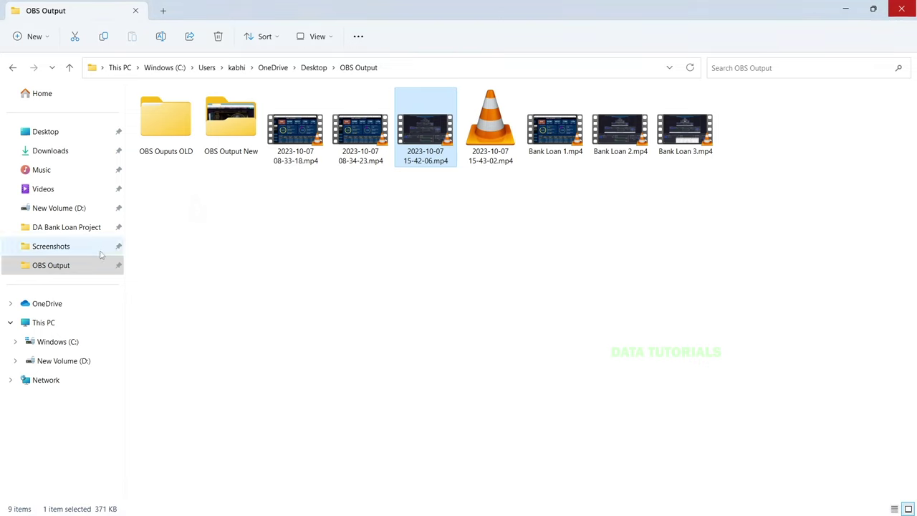
# - Open financial_loan.csv from the DA Bank Loan Project folder in Excel and AutoFit every column
pyautogui.click(82, 234)
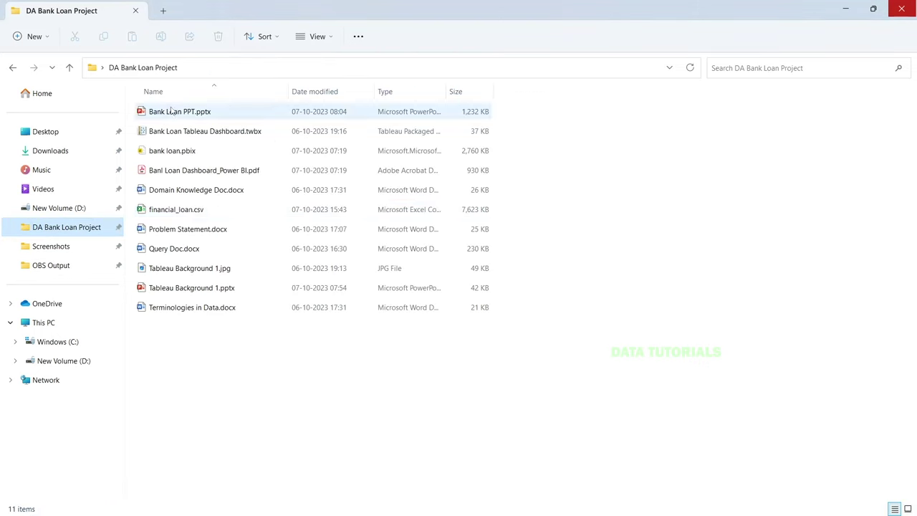
pyautogui.doubleClick(165, 208)
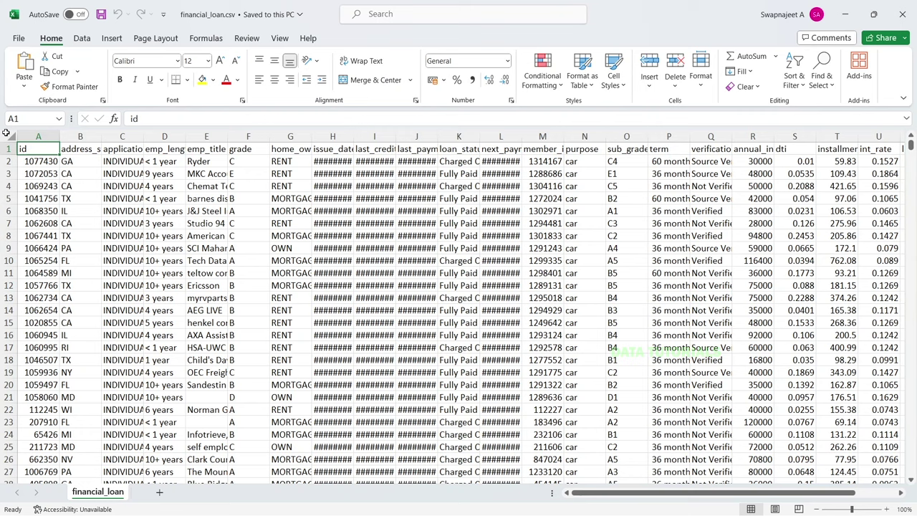
pyautogui.click(9, 135)
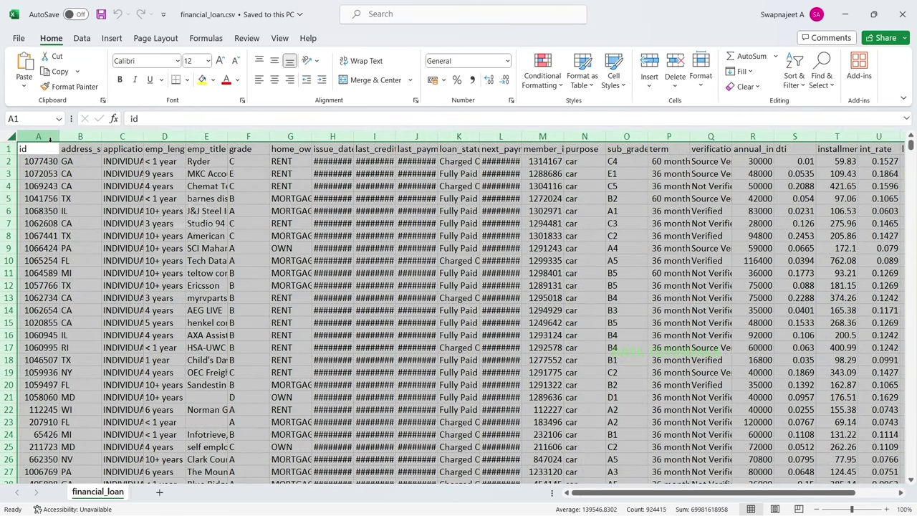
pyautogui.doubleClick(60, 137)
# - Check the full emp_title values in column E, then bring the import wizard back
pyautogui.click(425, 261)
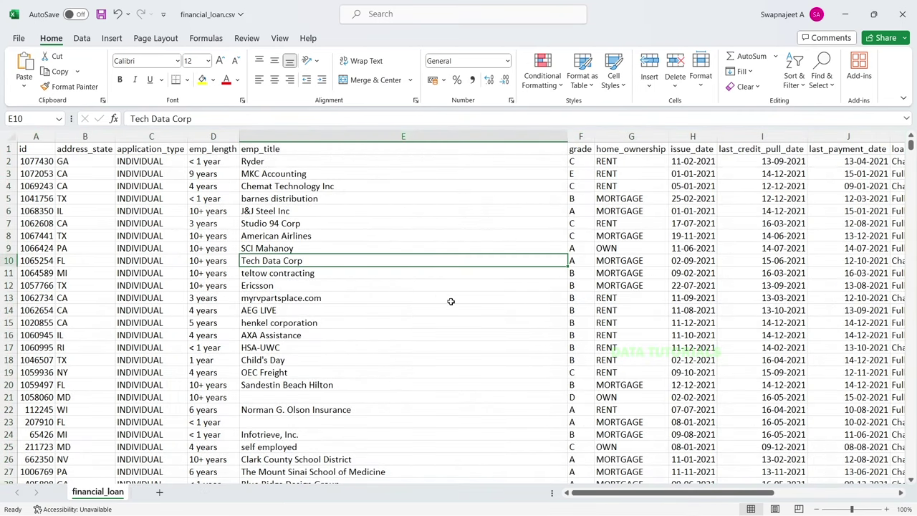
pyautogui.scroll(-9, 450, 301)
pyautogui.scroll(9, 450, 301)
pyautogui.moveTo(318, 186); pyautogui.dragTo(332, 322)
pyautogui.scroll(-6, 332, 321)
pyautogui.scroll(-10, 332, 322)
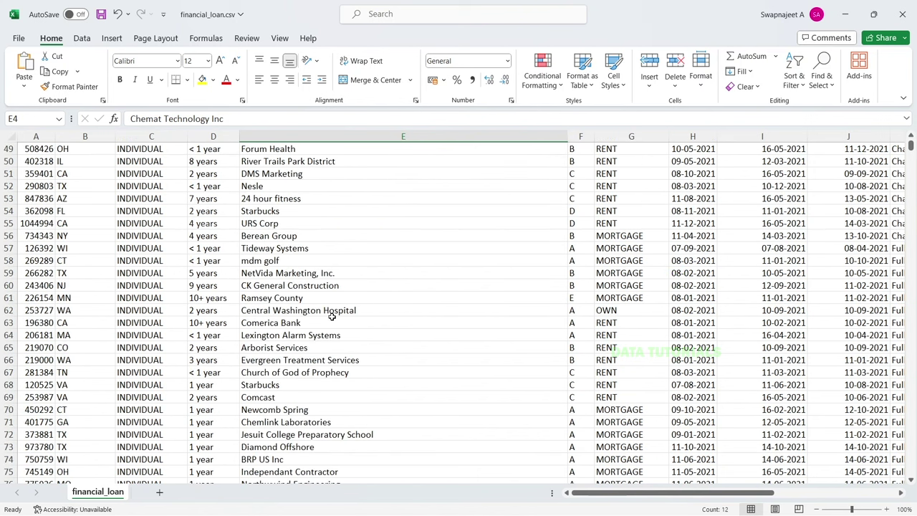
pyautogui.click(396, 334)
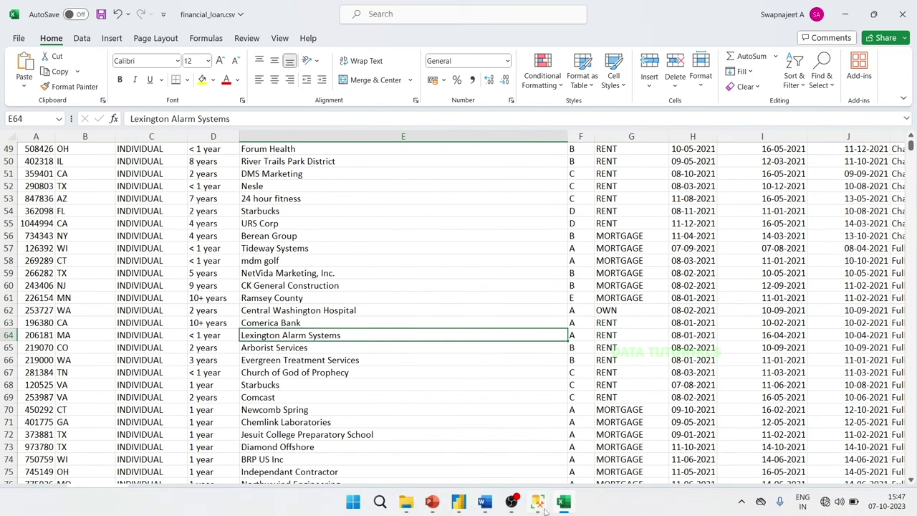
pyautogui.moveTo(537, 501)
pyautogui.click(606, 430)
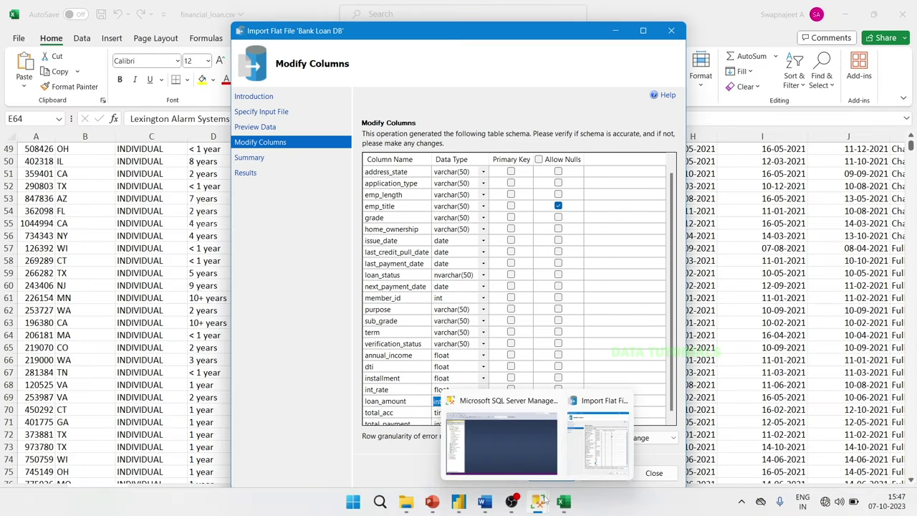
pyautogui.moveTo(529, 455)
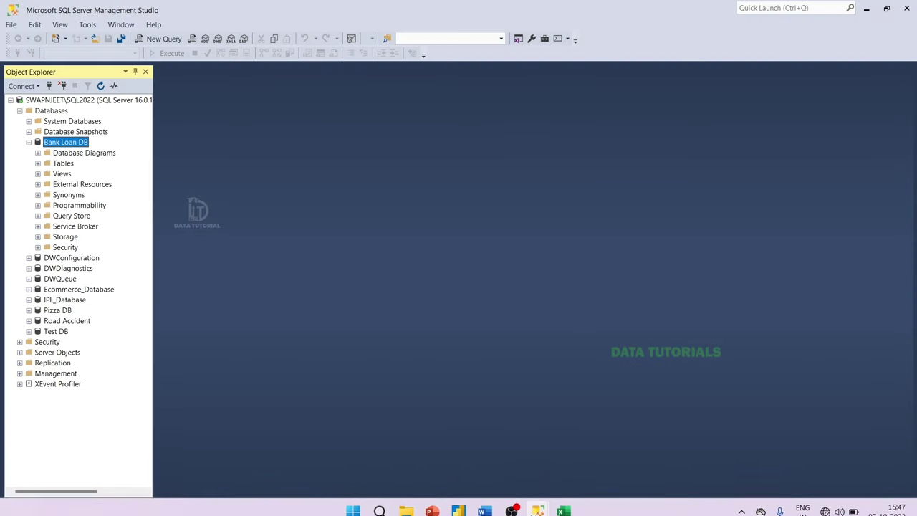
# - Change emp_title's data type from varchar(50) to varchar(100), checking title lengths in the spreadsheet
pyautogui.click(602, 438)
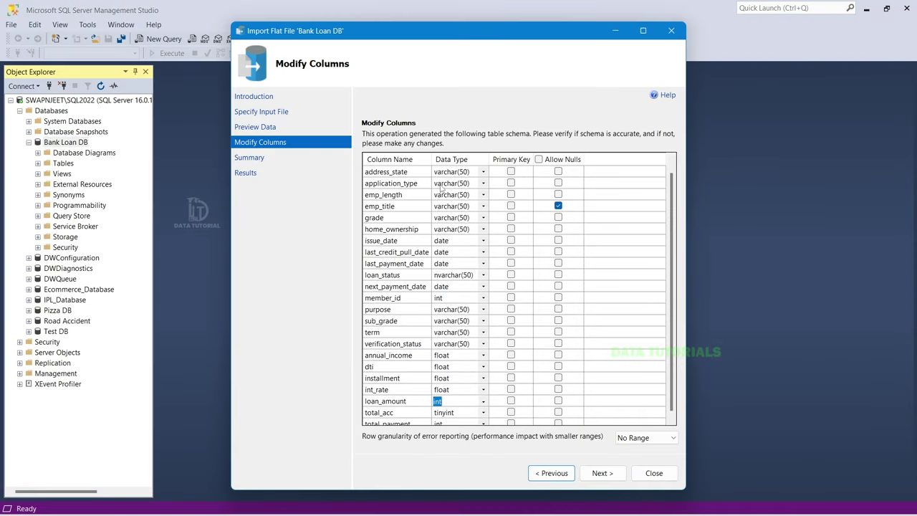
pyautogui.click(468, 206)
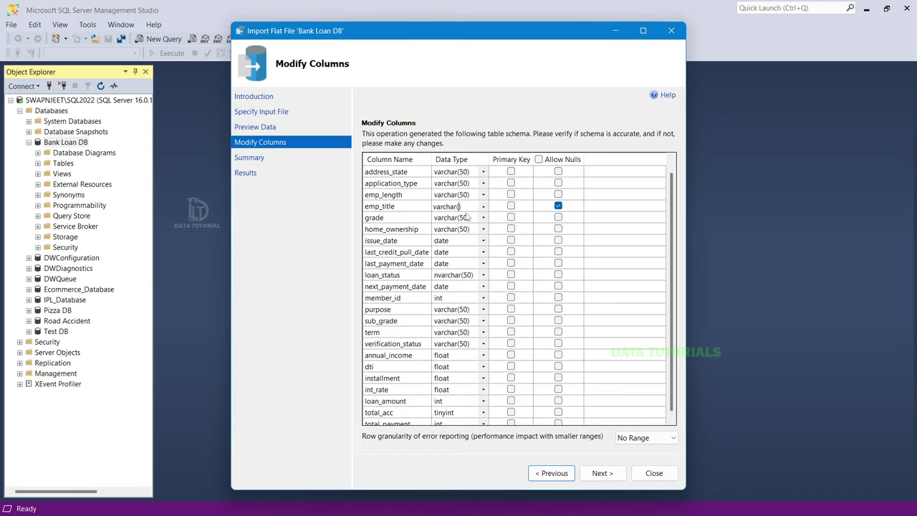
pyautogui.press('Return')
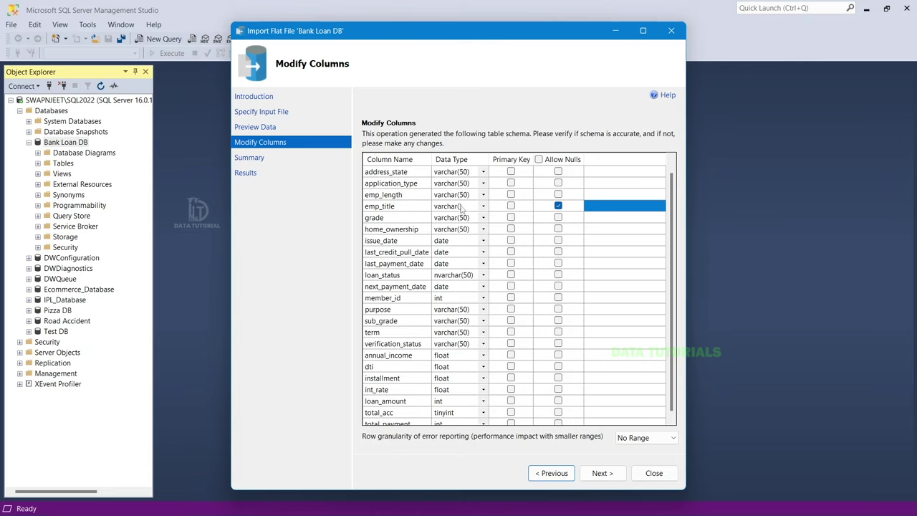
pyautogui.click(461, 206)
pyautogui.moveTo(462, 207); pyautogui.dragTo(460, 207)
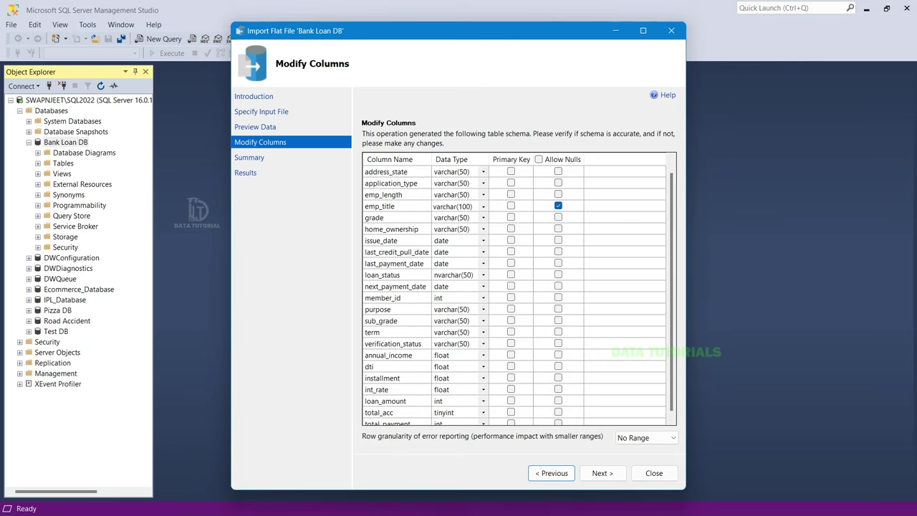
pyautogui.hotkey('alt', 'Tab')
pyautogui.hotkey('alt', 'Tab')
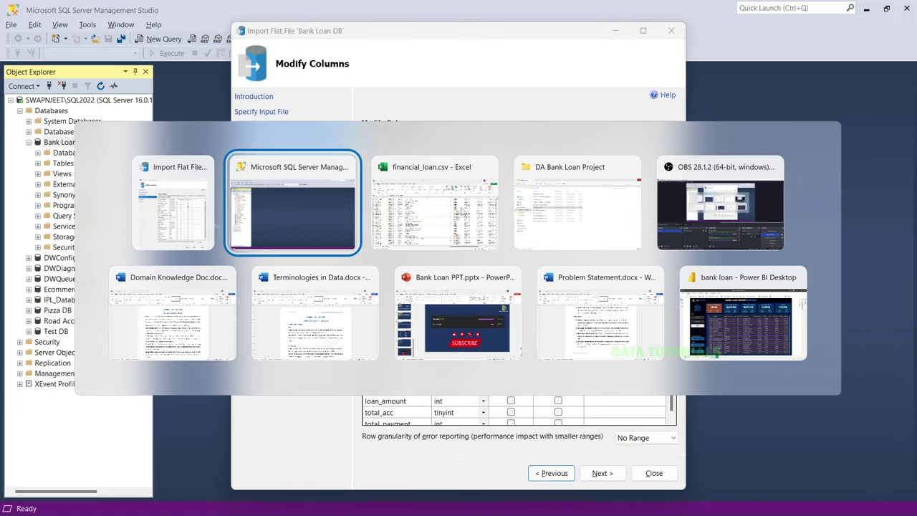
pyautogui.click(462, 210)
pyautogui.moveTo(694, 494); pyautogui.dragTo(816, 494)
pyautogui.scroll(6, 563, 339)
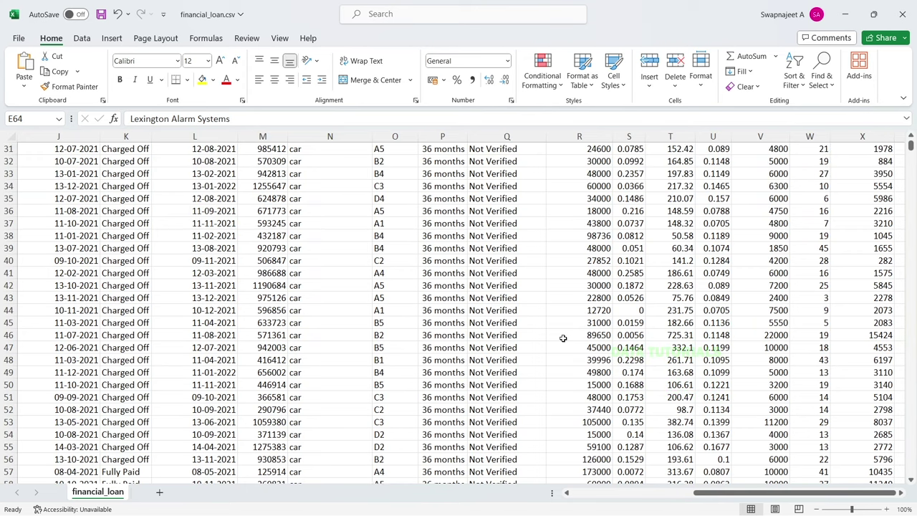
pyautogui.hotkey('alt', 'Tab')
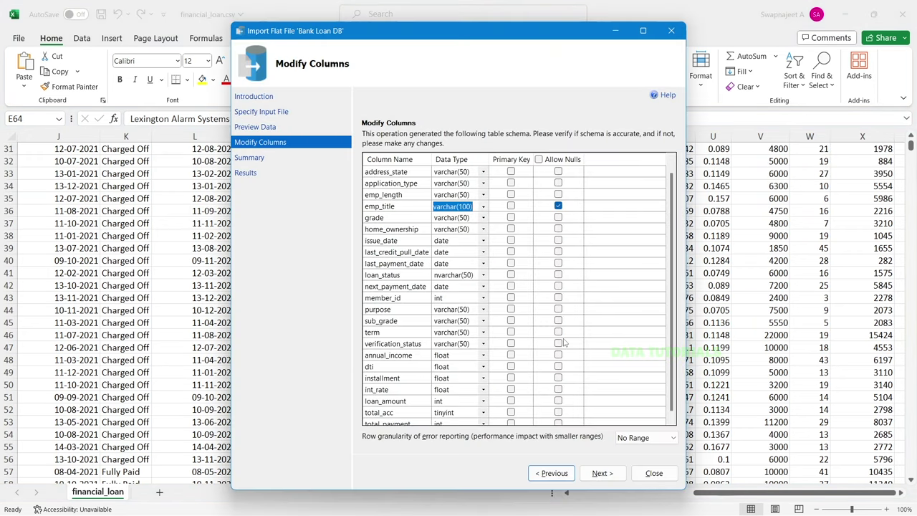
# - Run the financial_loan.csv import and read the error saying the file is in use
pyautogui.click(604, 475)
pyautogui.click(603, 474)
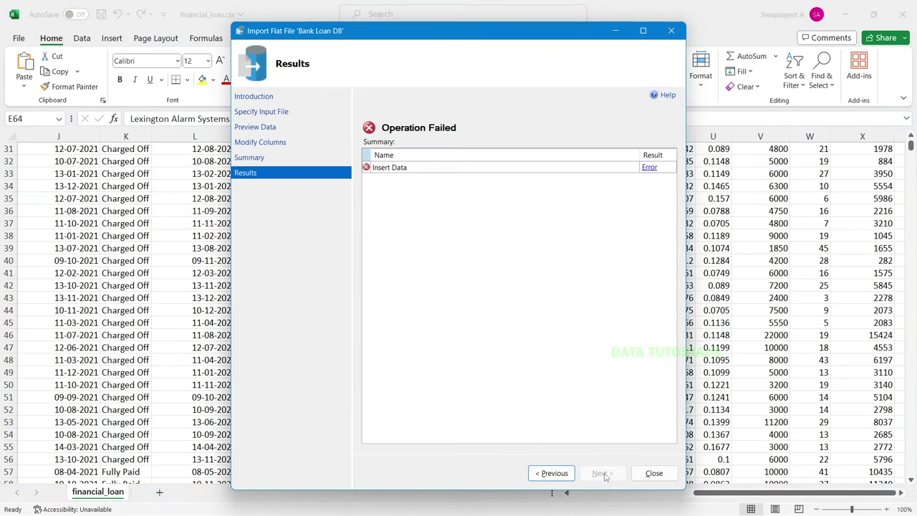
pyautogui.click(650, 169)
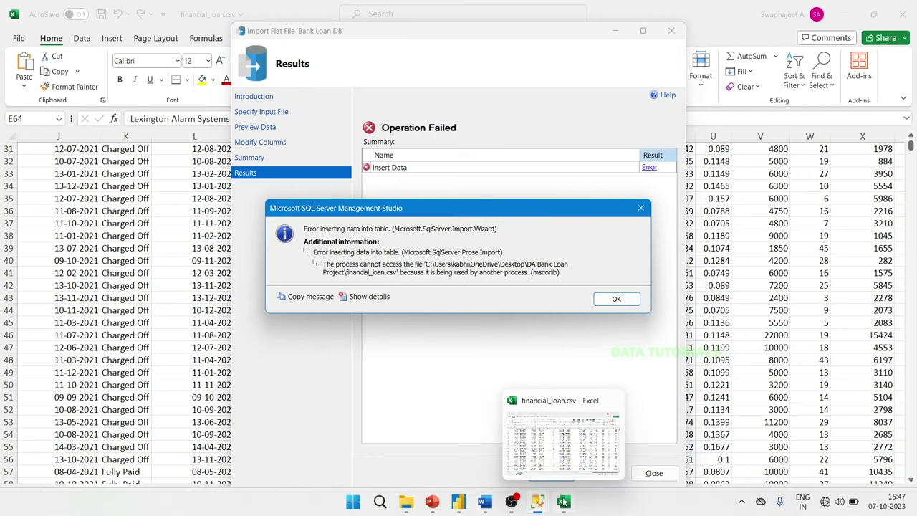
# - Save financial_loan.csv in Excel and close Excel to release the file
pyautogui.click(572, 506)
pyautogui.click(101, 15)
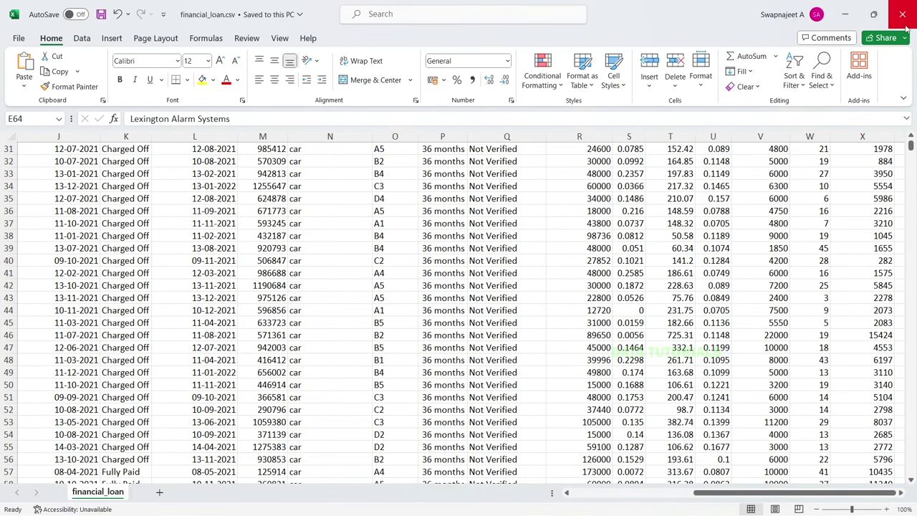
pyautogui.click(905, 22)
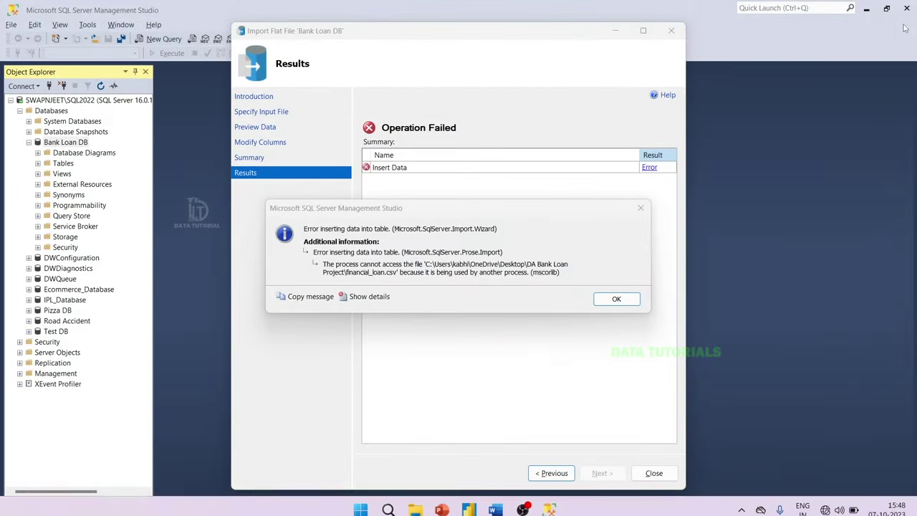
# - Dismiss the error and rerun the import of financial_loan.csv into bank_loan_data
pyautogui.click(617, 299)
pyautogui.click(563, 473)
pyautogui.click(564, 473)
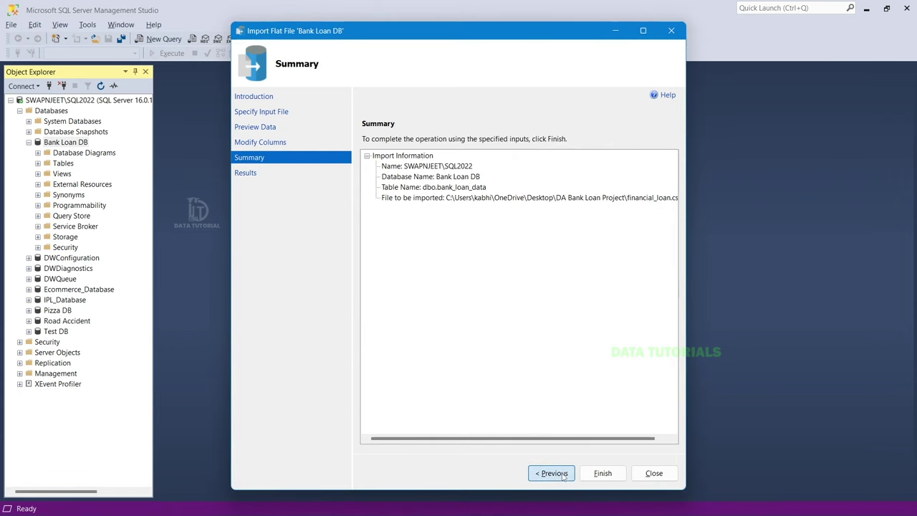
pyautogui.click(592, 473)
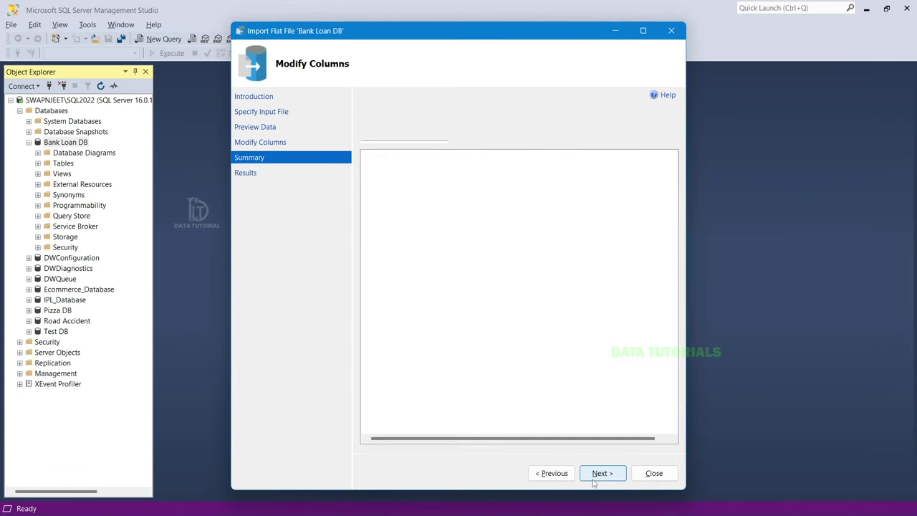
pyautogui.click(599, 473)
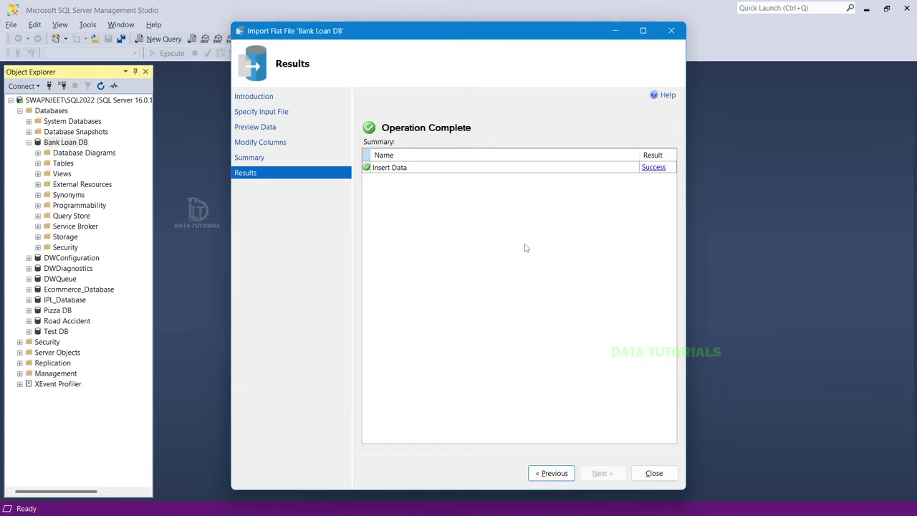
# - Close the finished import wizard and refresh the Bank Loan DB tree
pyautogui.click(652, 474)
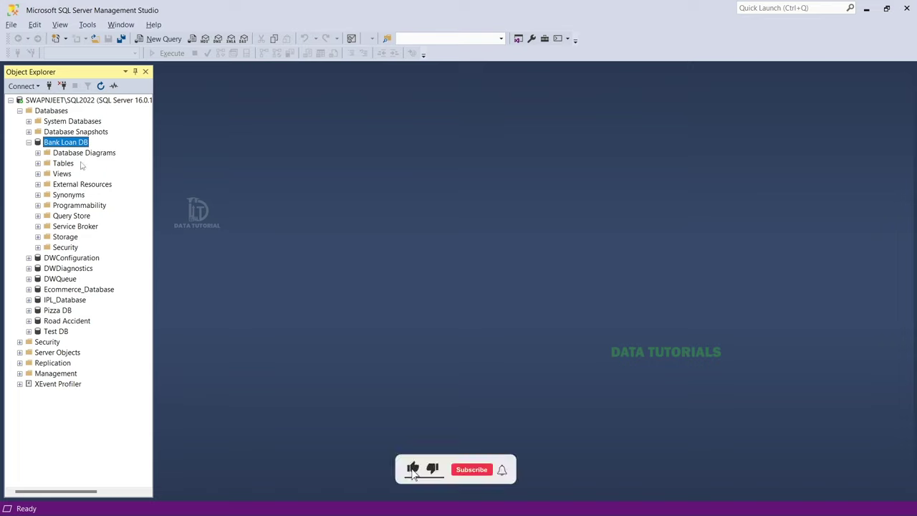
pyautogui.rightClick(56, 143)
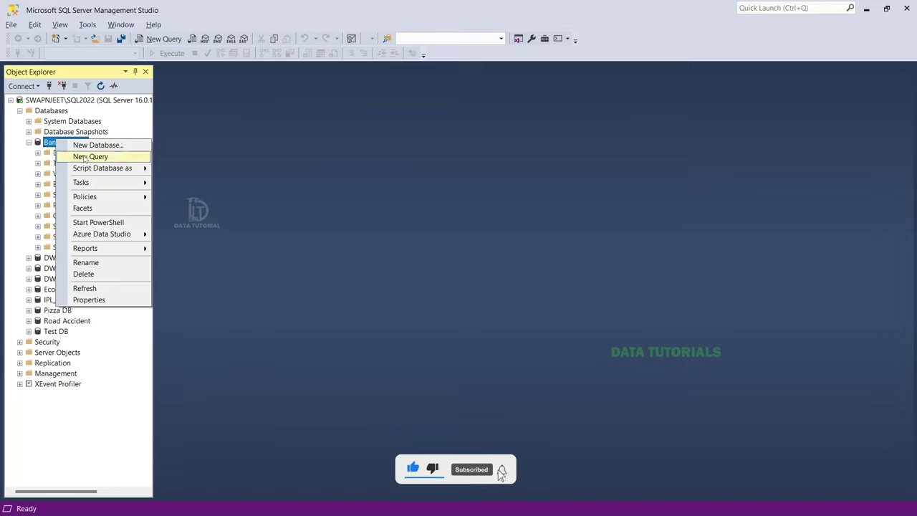
pyautogui.click(89, 290)
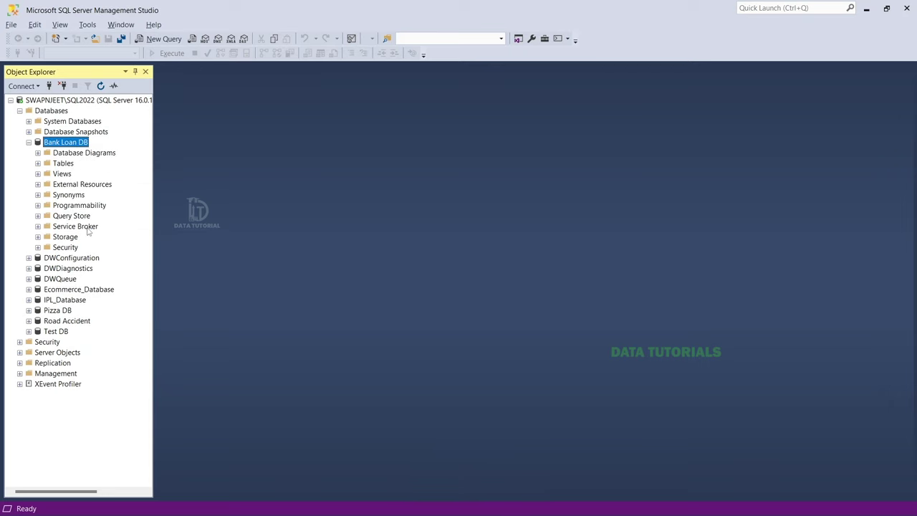
# - Locate dbo.bank_loan_data under Bank Loan DB's tables and open a new query window
pyautogui.click(38, 164)
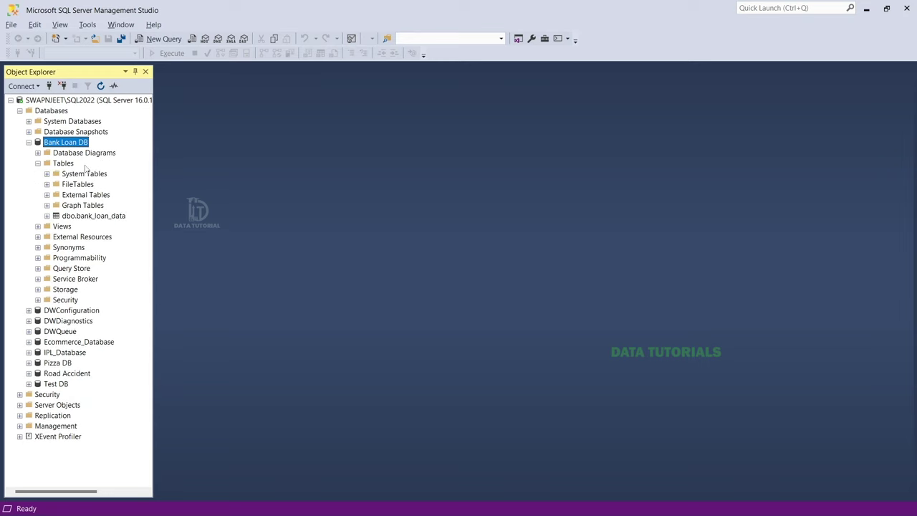
pyautogui.click(81, 217)
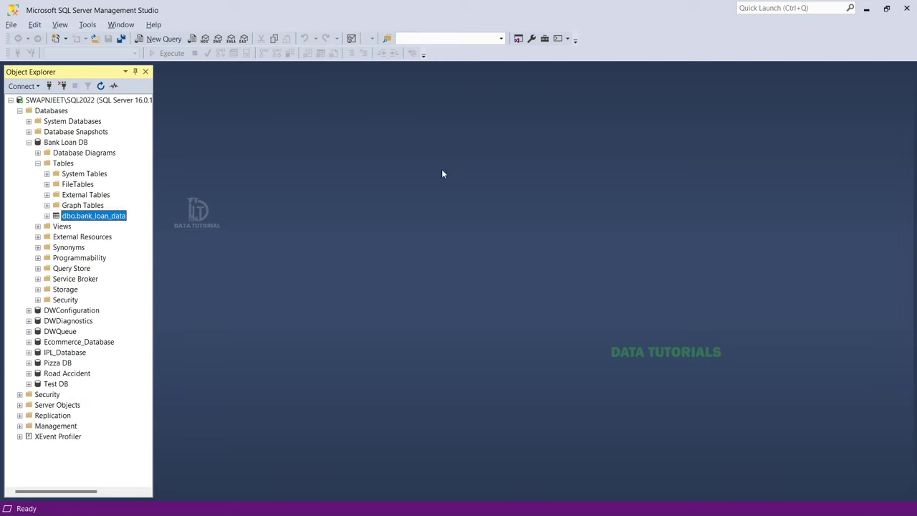
pyautogui.rightClick(67, 143)
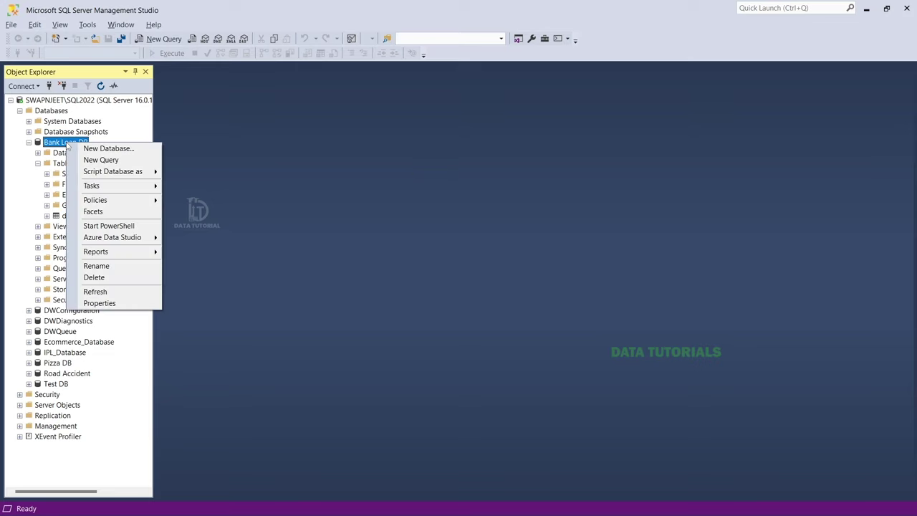
pyautogui.click(107, 160)
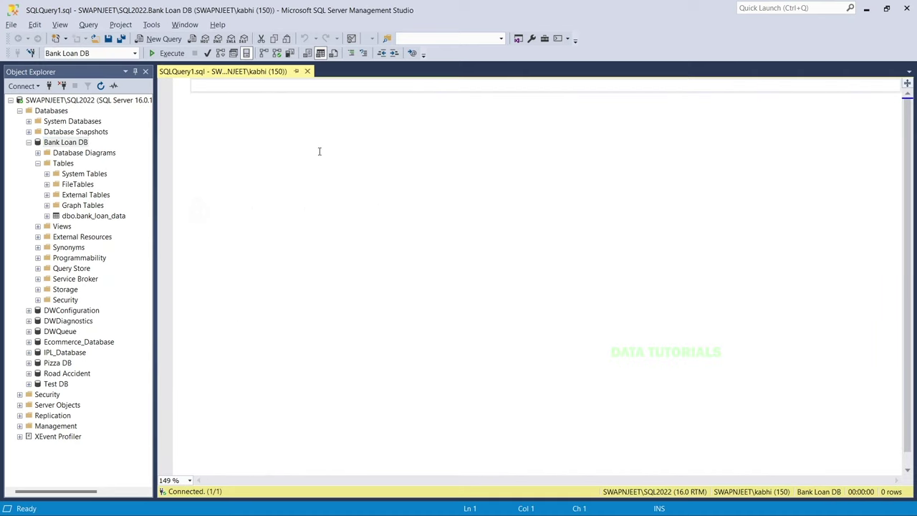
# - Run SELECT * FROM bank_loan_data, returning 38,576 rows, and scroll the results grid
pyautogui.keyDown('ctrl'); pyautogui.scroll(1, 344, 209); pyautogui.keyUp('ctrl')
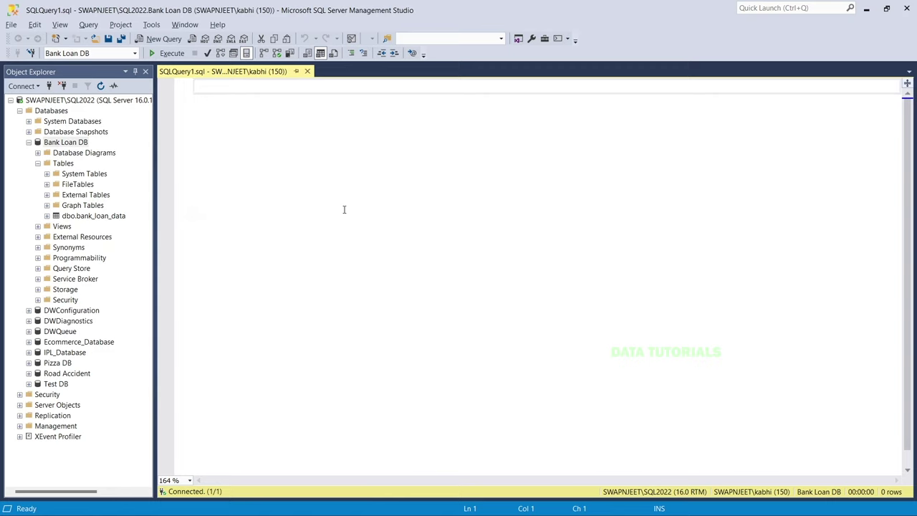
pyautogui.write('SELECT ')
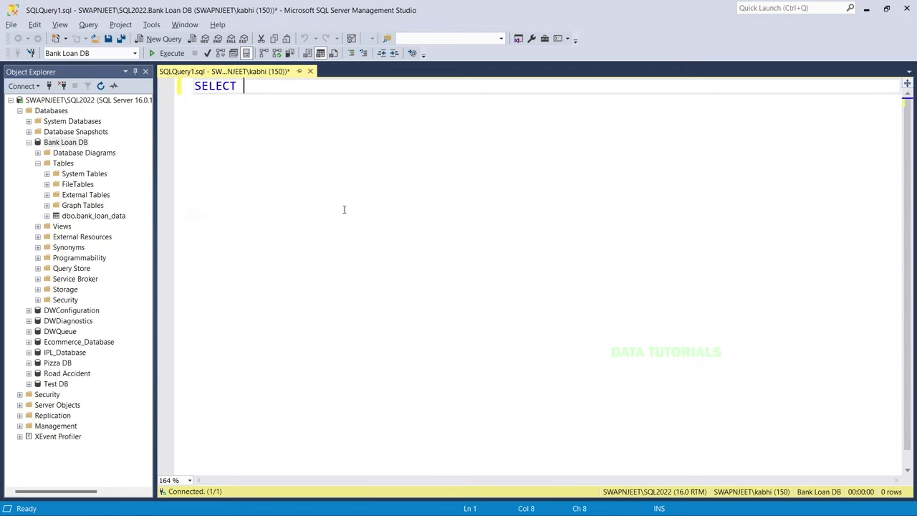
pyautogui.write('* FROM')
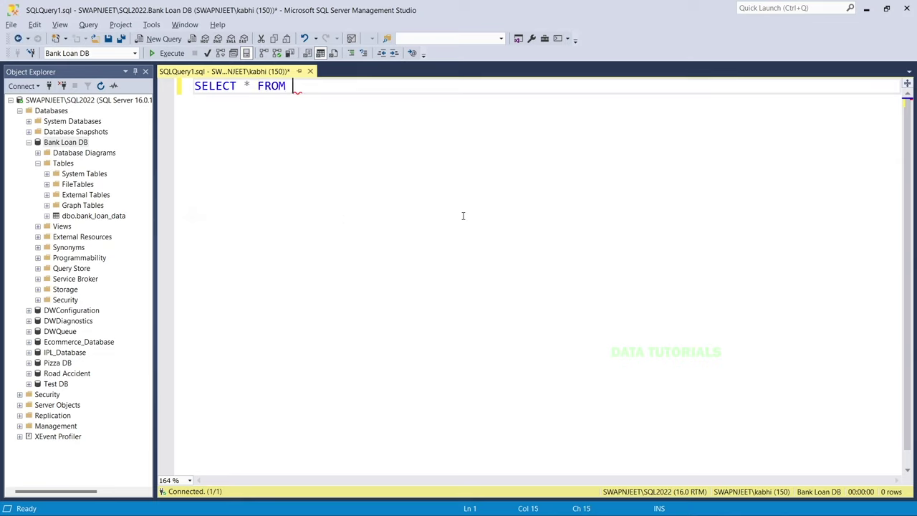
pyautogui.write(' bank_loan_data')
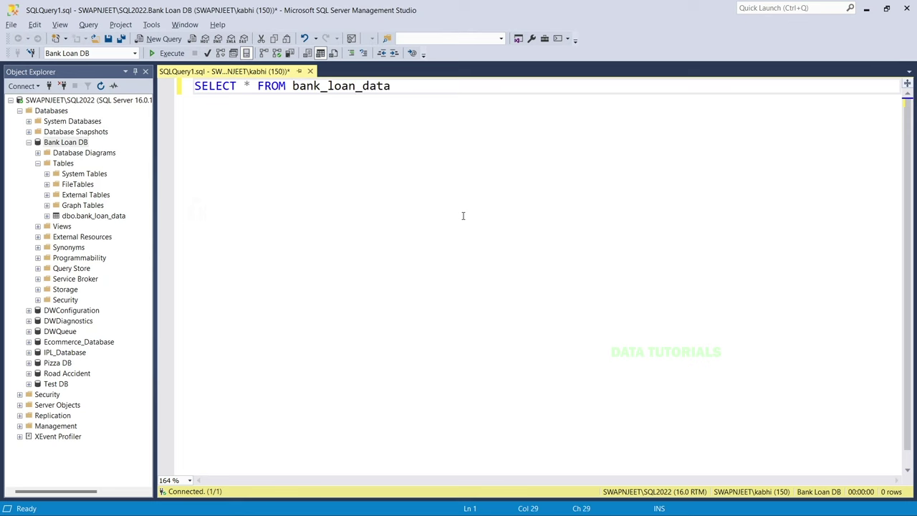
pyautogui.click(172, 53)
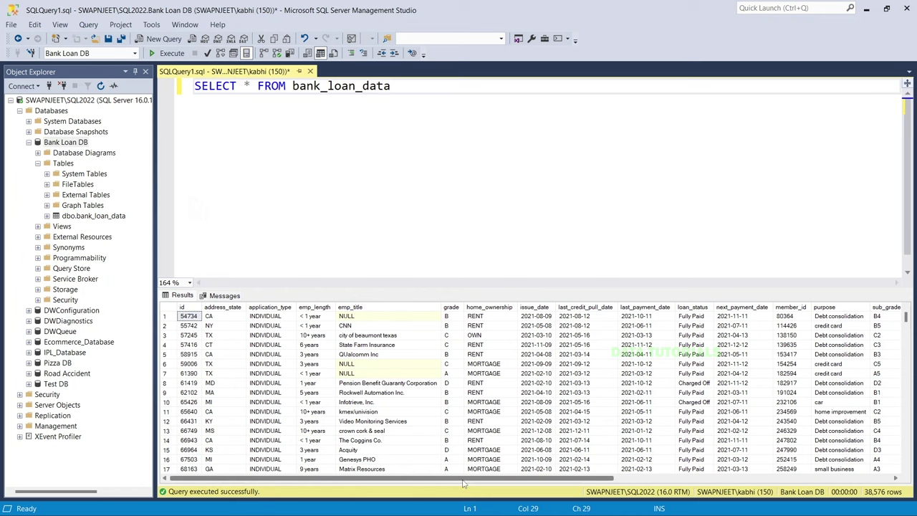
pyautogui.moveTo(471, 478); pyautogui.dragTo(454, 469)
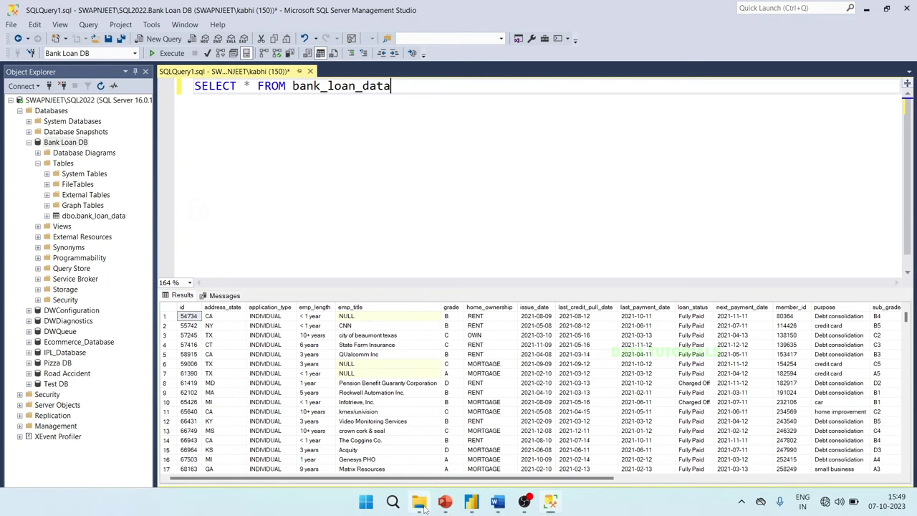
# - Reopen financial_loan.csv in Excel and confirm the id column holds 38,576 records, ending at row 38577
pyautogui.click(427, 506)
pyautogui.doubleClick(178, 209)
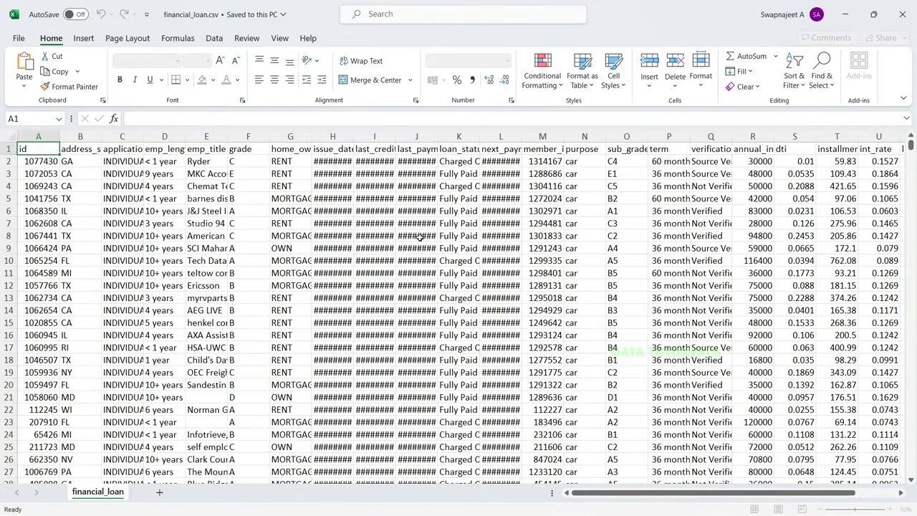
pyautogui.click(6, 148)
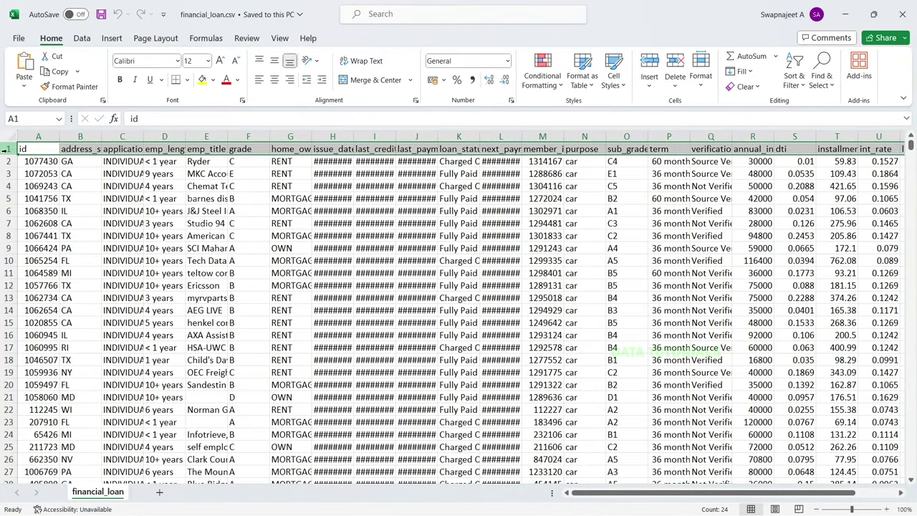
pyautogui.click(46, 138)
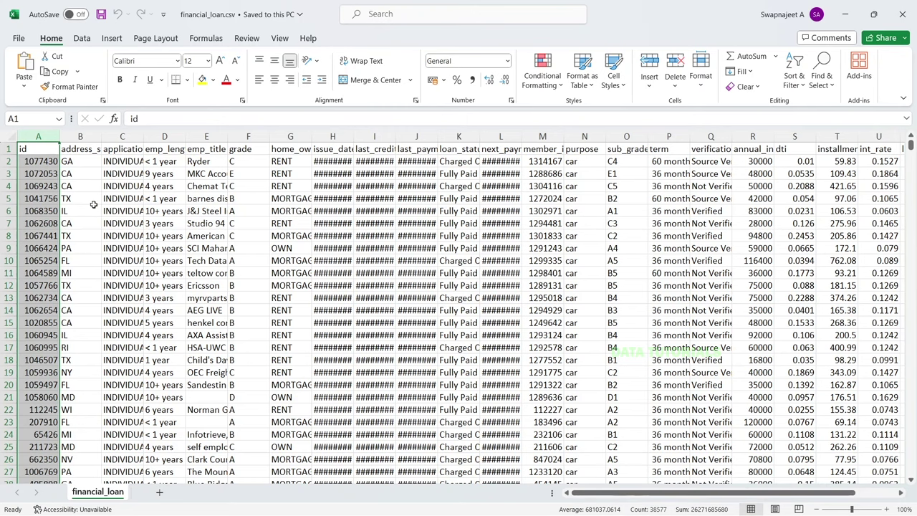
pyautogui.click(44, 163)
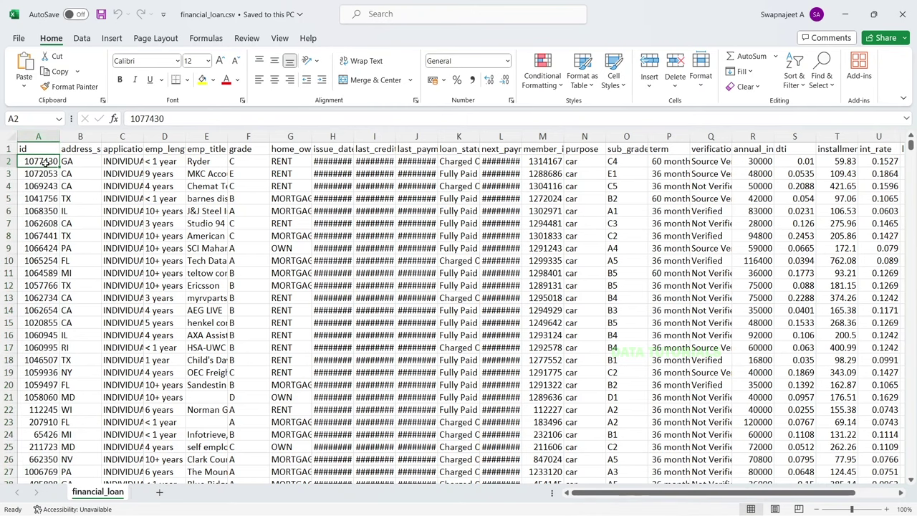
pyautogui.hotkey('ctrl', 'shift', 'Down')
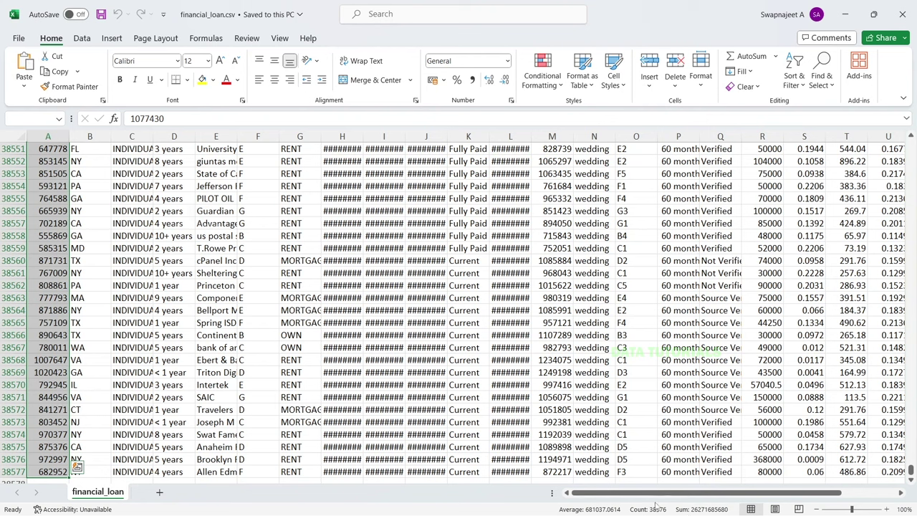
pyautogui.hotkey('alt', 'Tab')
pyautogui.hotkey('alt', 'Tab')
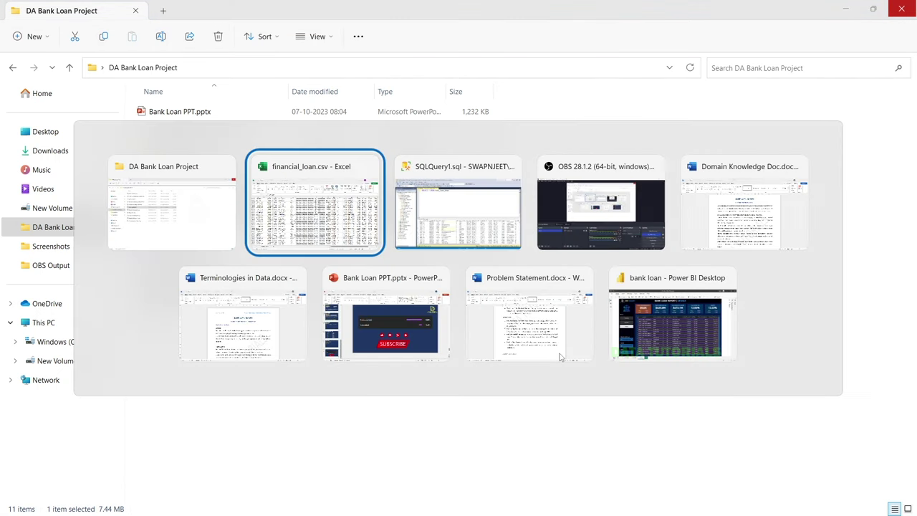
pyautogui.hotkey('alt', 'Tab')
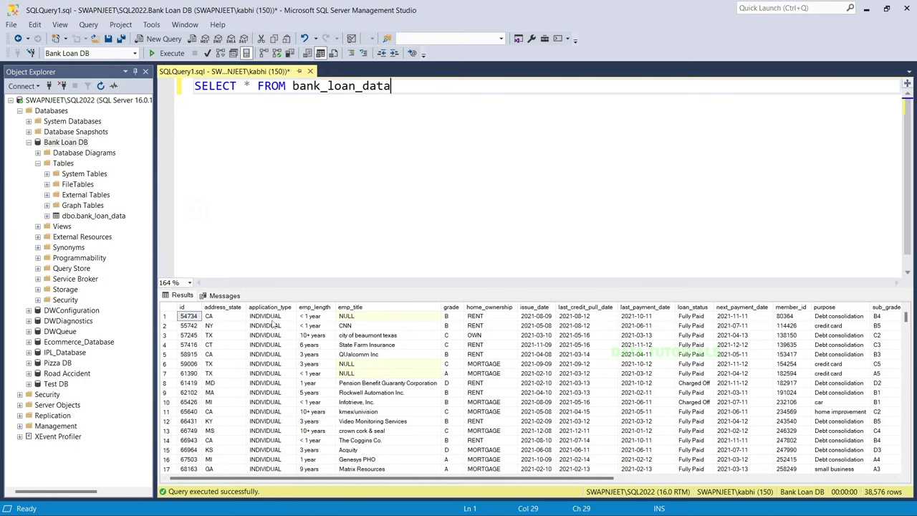
# - Scroll the results back left and add blank lines below SELECT * FROM bank_loan_data
pyautogui.moveTo(302, 477); pyautogui.dragTo(628, 480)
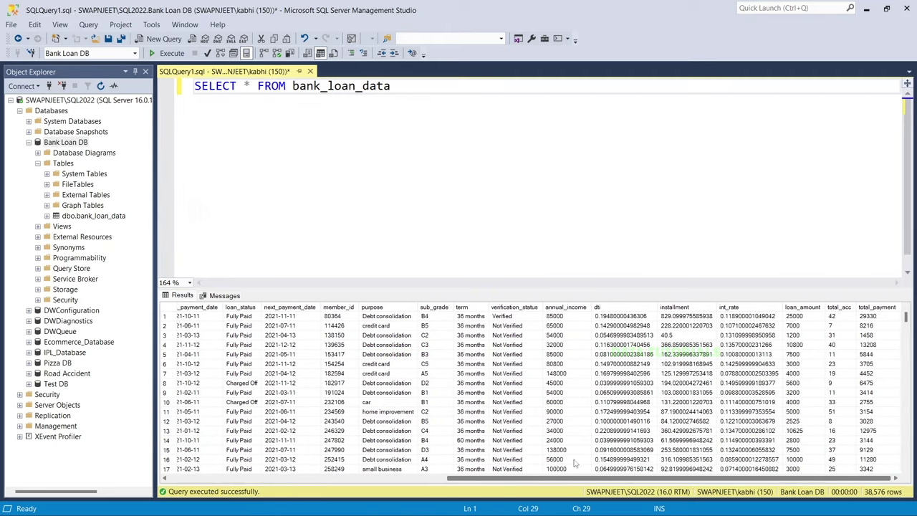
pyautogui.hscroll(-10, 613, 465)
pyautogui.click(268, 148)
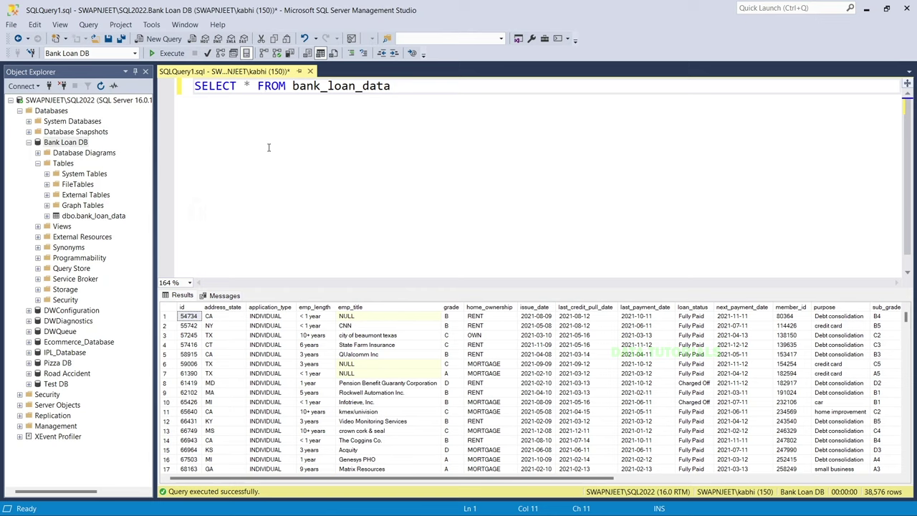
pyautogui.click(418, 94)
pyautogui.press('Return')
pyautogui.press('Return')
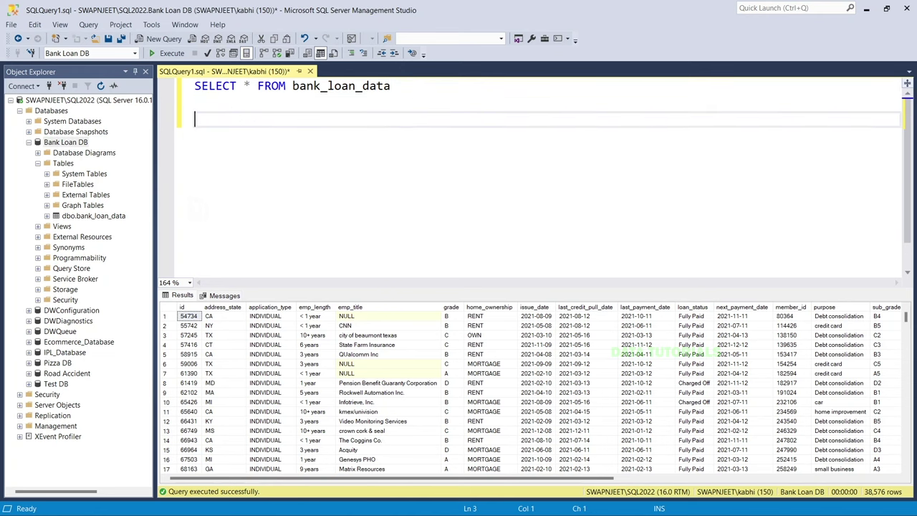
# - In PowerPoint, read the Total Loan Applications KPI on Problem Statement slide 11
pyautogui.moveTo(473, 510)
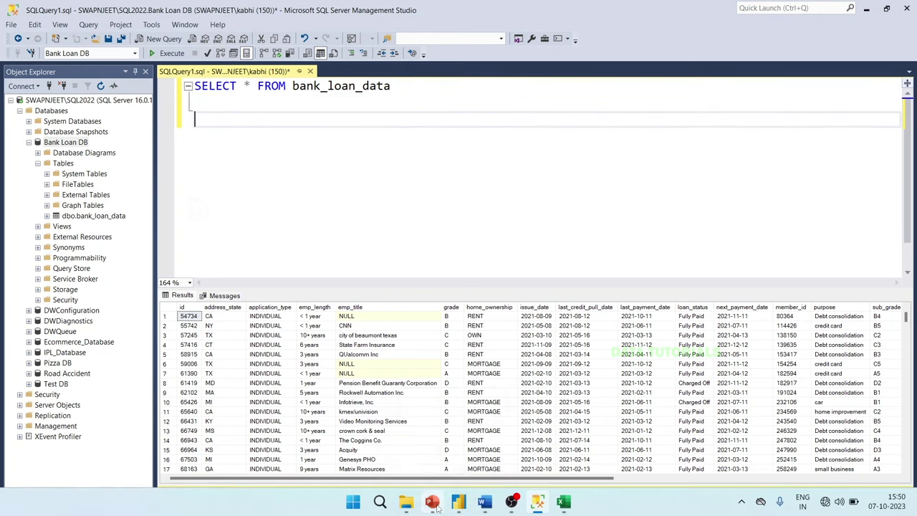
pyautogui.moveTo(432, 502)
pyautogui.click(434, 444)
pyautogui.scroll(5, 58, 251)
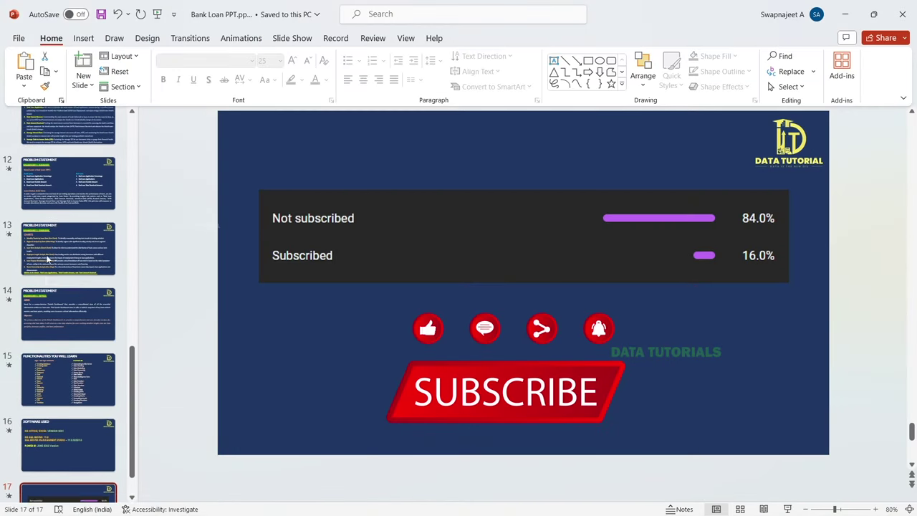
pyautogui.click(55, 254)
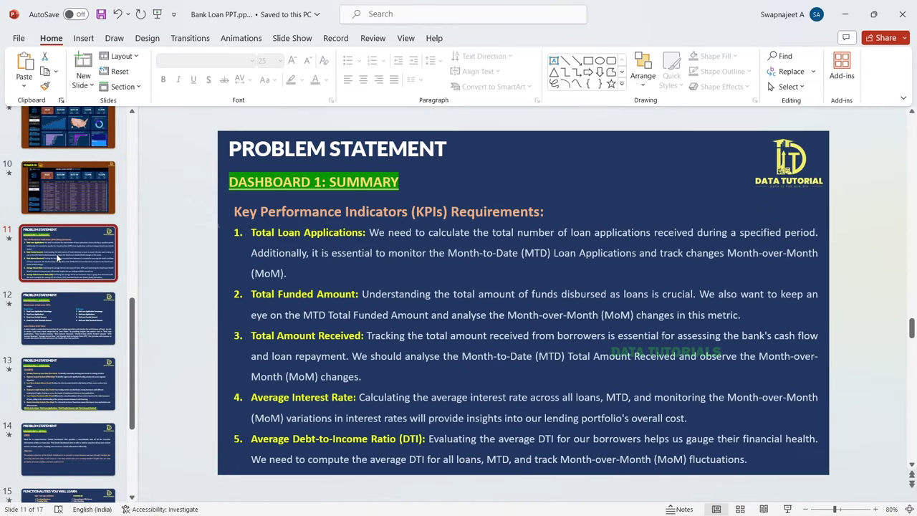
pyautogui.click(875, 509)
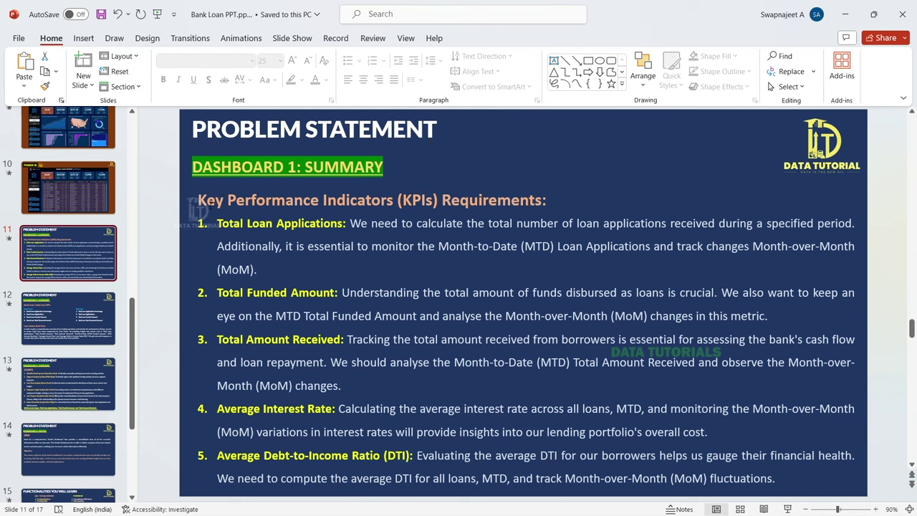
pyautogui.moveTo(217, 223); pyautogui.dragTo(344, 222)
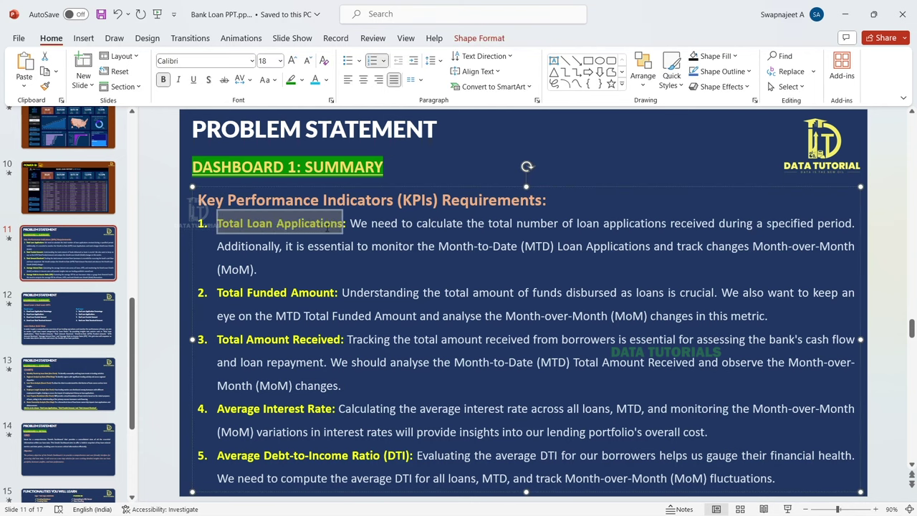
pyautogui.click(177, 213)
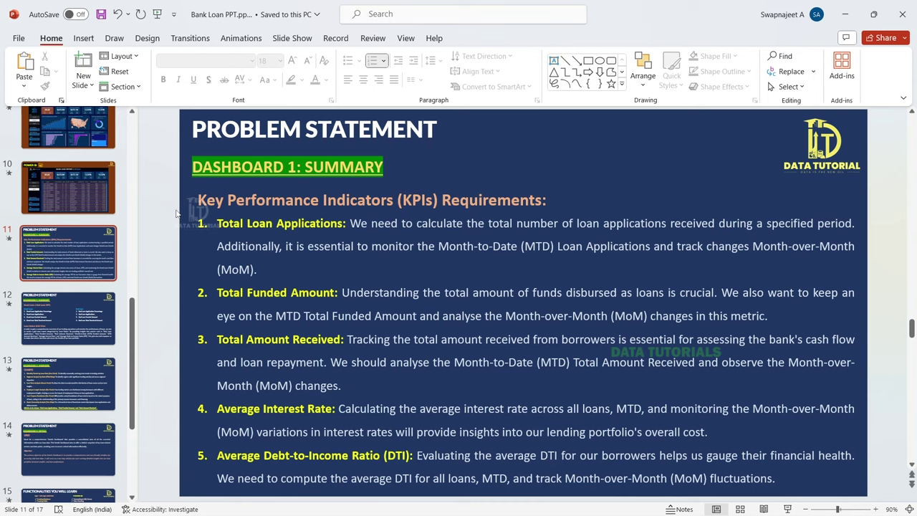
pyautogui.hotkey('alt', 'Tab')
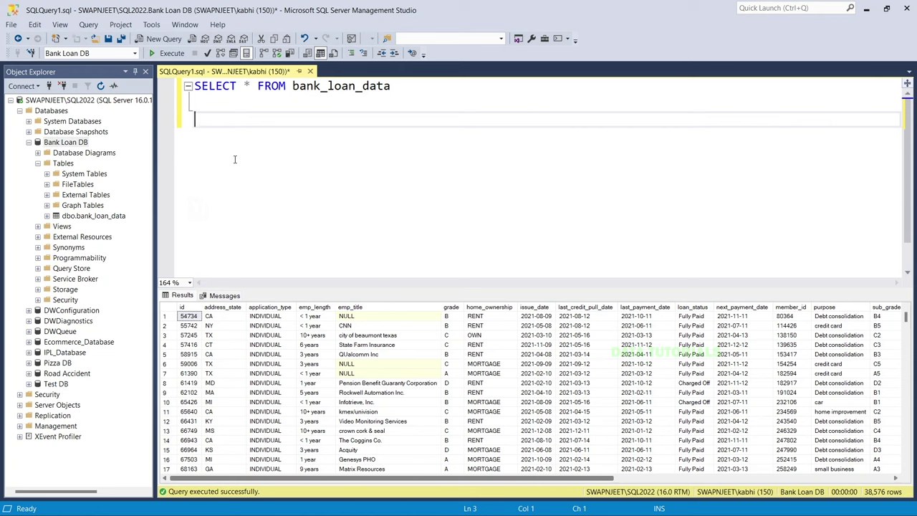
# - Point out individual id values in the SELECT * results grid
pyautogui.click(189, 316)
pyautogui.click(190, 325)
pyautogui.click(192, 336)
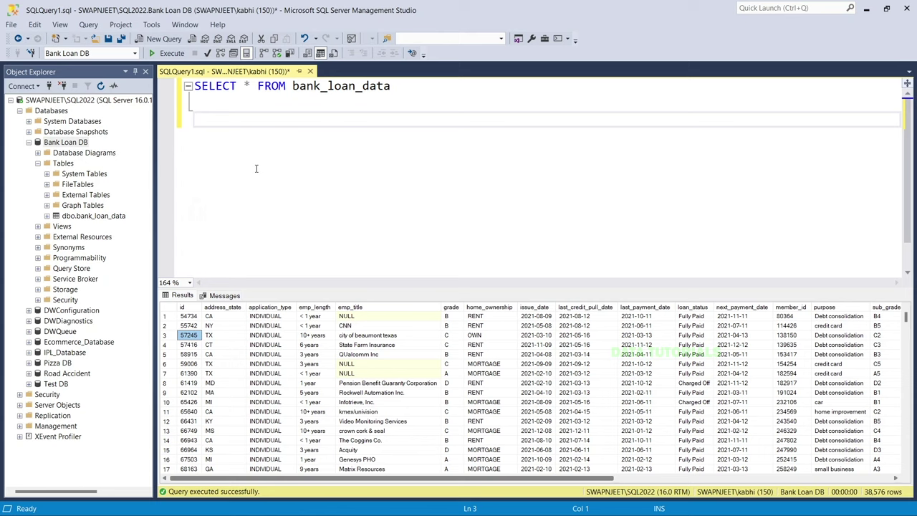
pyautogui.click(195, 318)
pyautogui.click(198, 328)
pyautogui.click(196, 346)
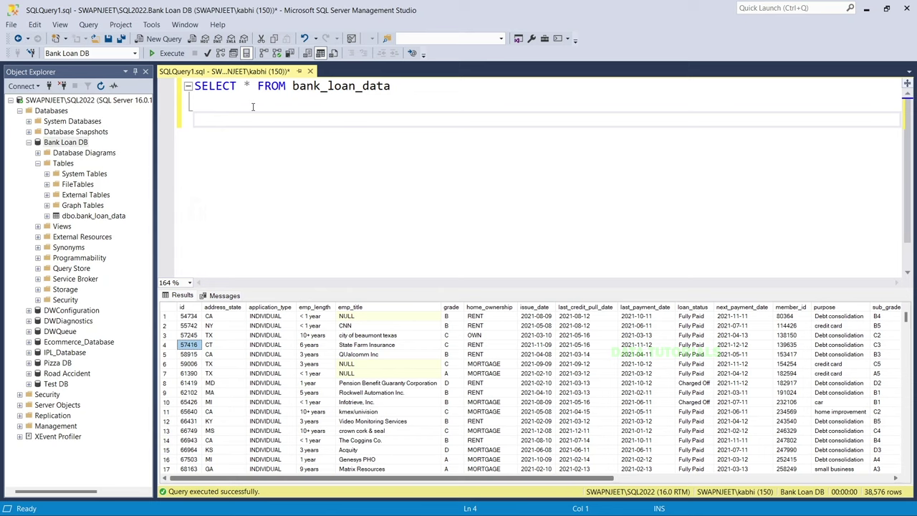
# - Write SELECT COUNT(id) FROM bank_loan_data on line 3 and select that line
pyautogui.click(233, 116)
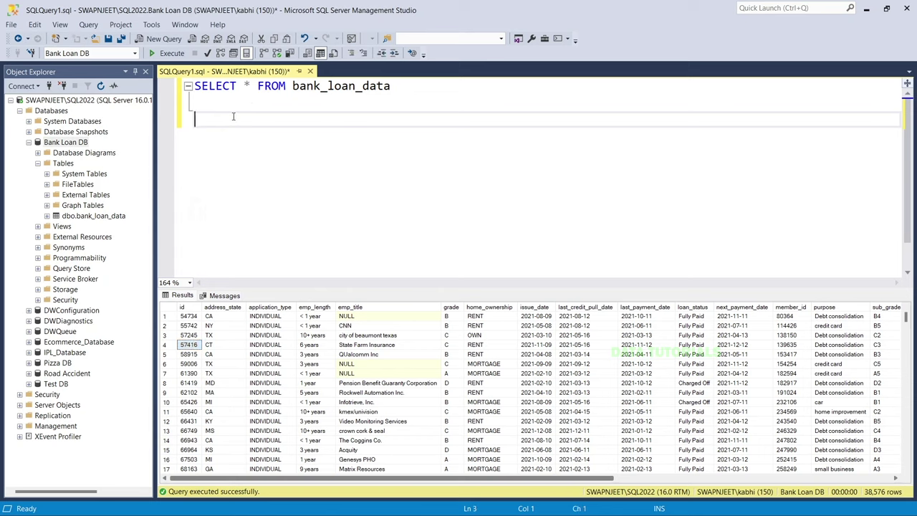
pyautogui.write('SELECT COUN')
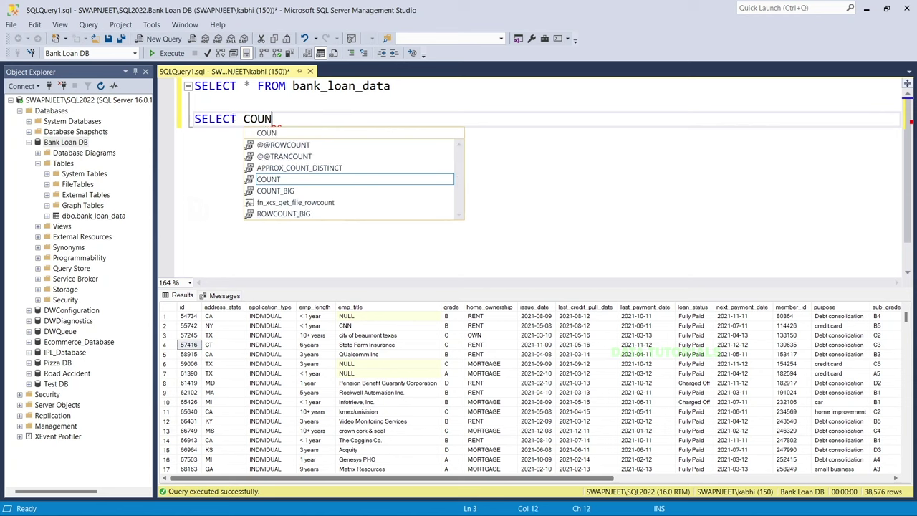
pyautogui.write('T(')
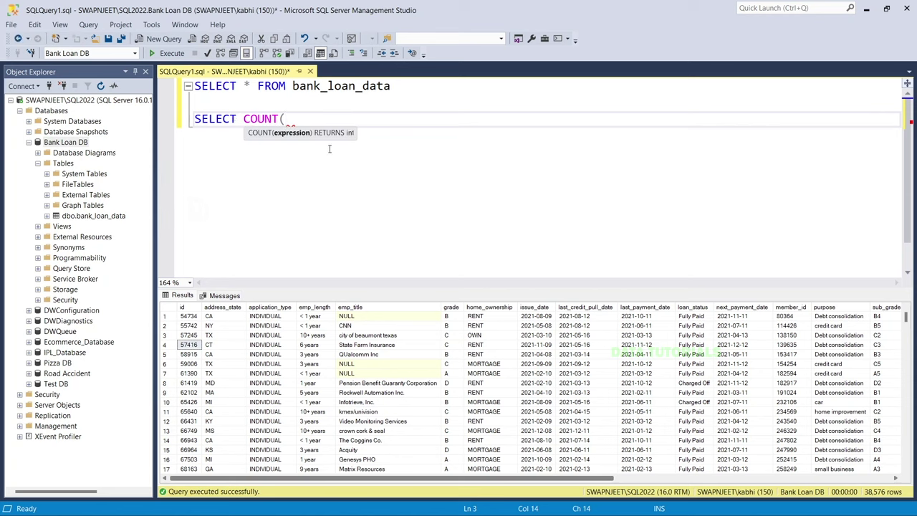
pyautogui.write('id) F')
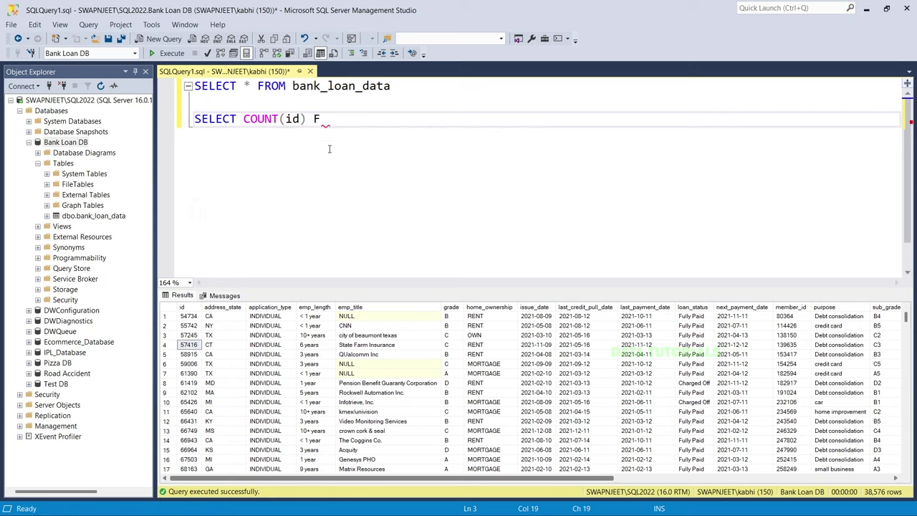
pyautogui.write('ROM bank_loan_data')
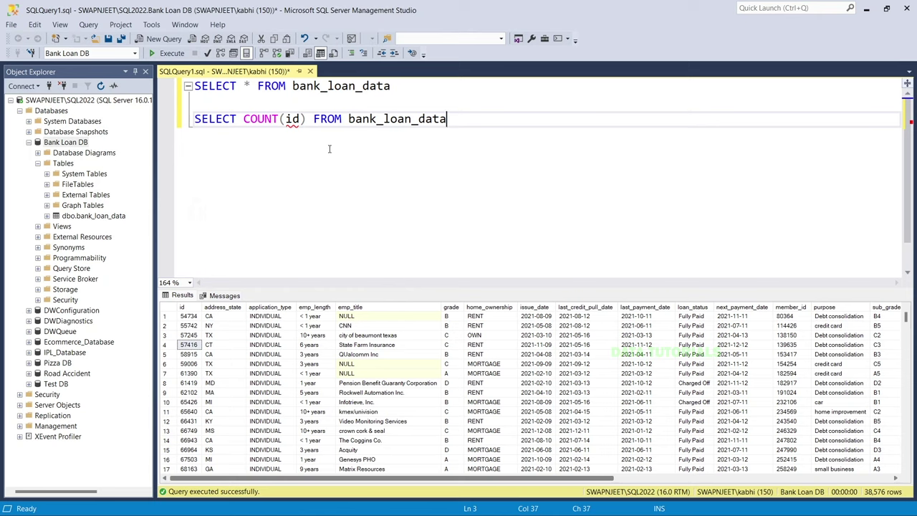
pyautogui.moveTo(462, 119); pyautogui.dragTo(195, 121)
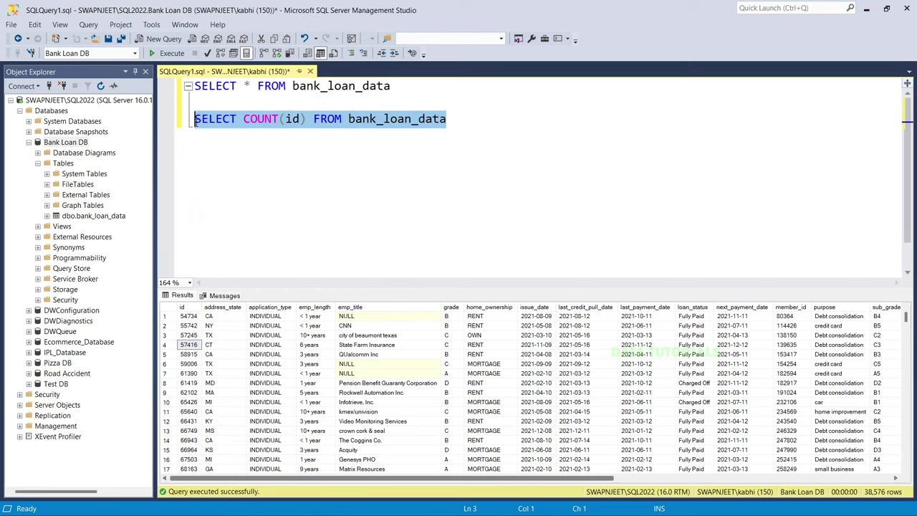
# - Run the COUNT(id) query, returning 38576, and alias it AS Total_Applications
pyautogui.click(171, 54)
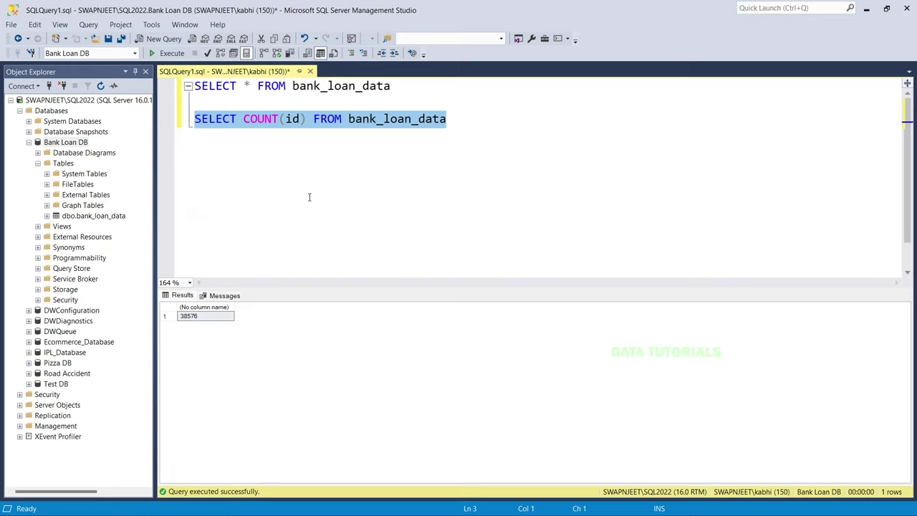
pyautogui.click(216, 338)
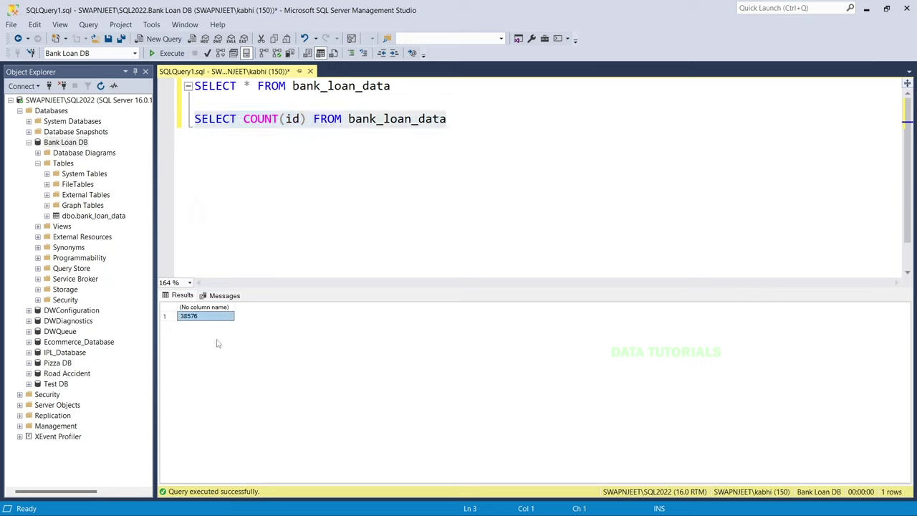
pyautogui.click(314, 149)
pyautogui.click(308, 121)
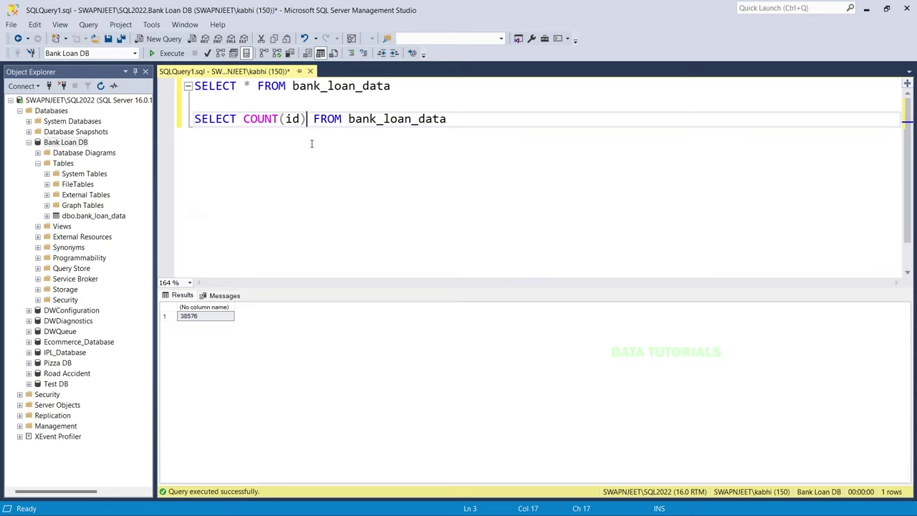
pyautogui.write('AS ')
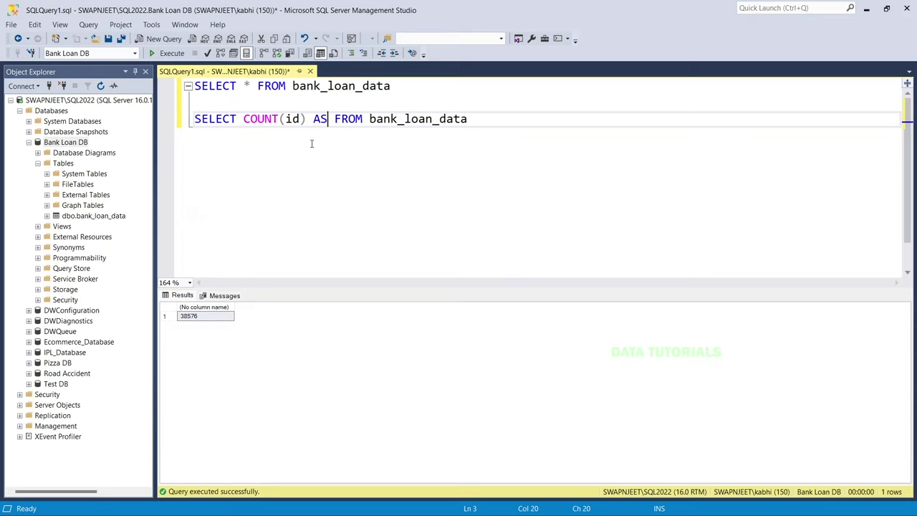
pyautogui.write('Total_')
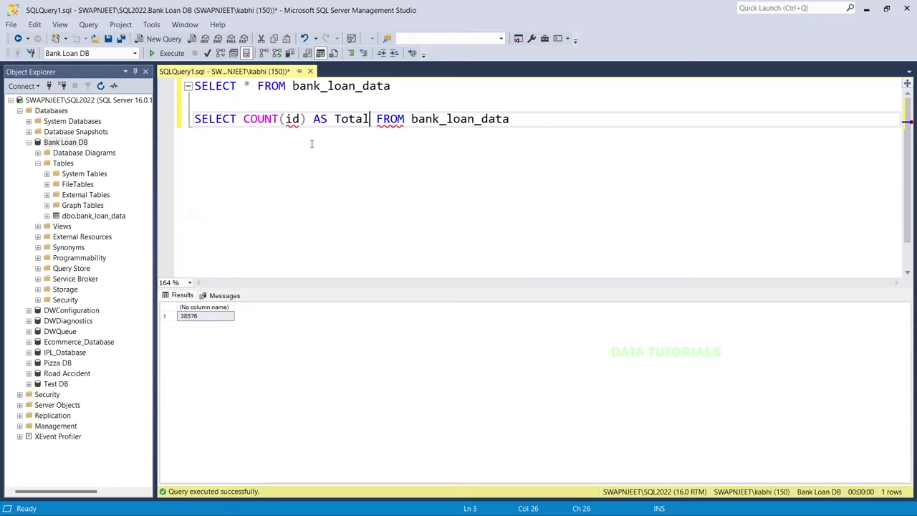
pyautogui.write('Applicatio')
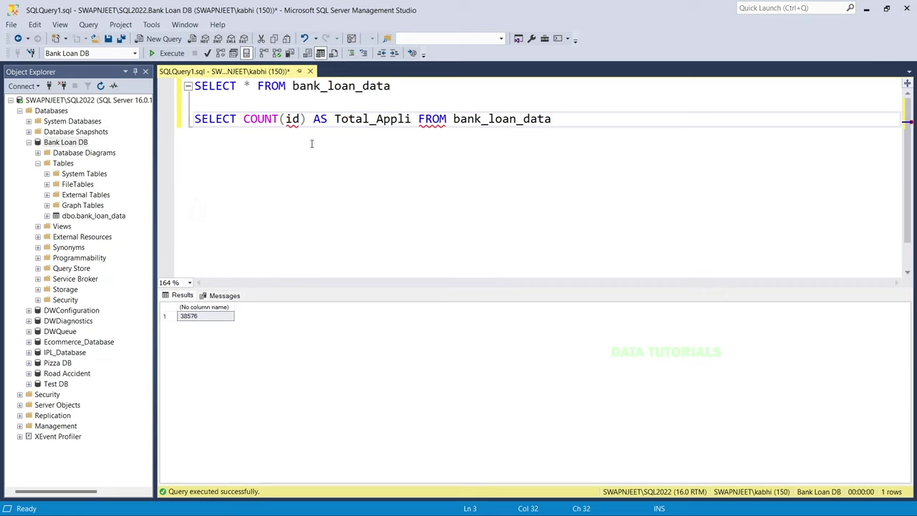
pyautogui.write('ns')
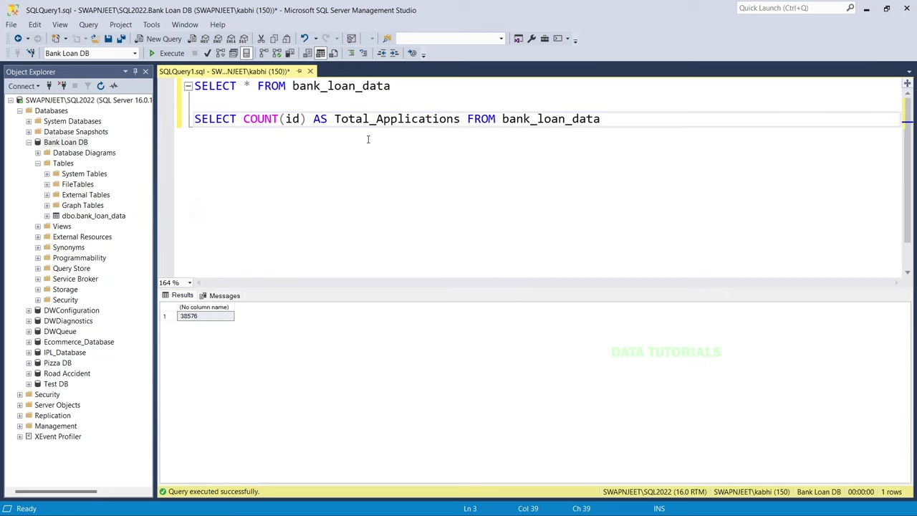
# - Correct the alias to Total_Loan_Applications and rerun, showing 38576 under that header
pyautogui.hotkey('alt', 'Tab')
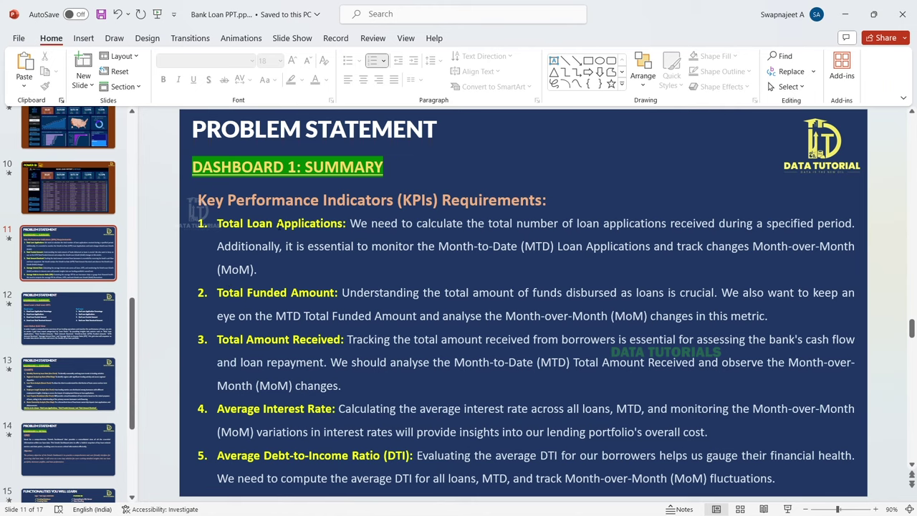
pyautogui.hotkey('alt', 'Tab')
pyautogui.click(377, 119)
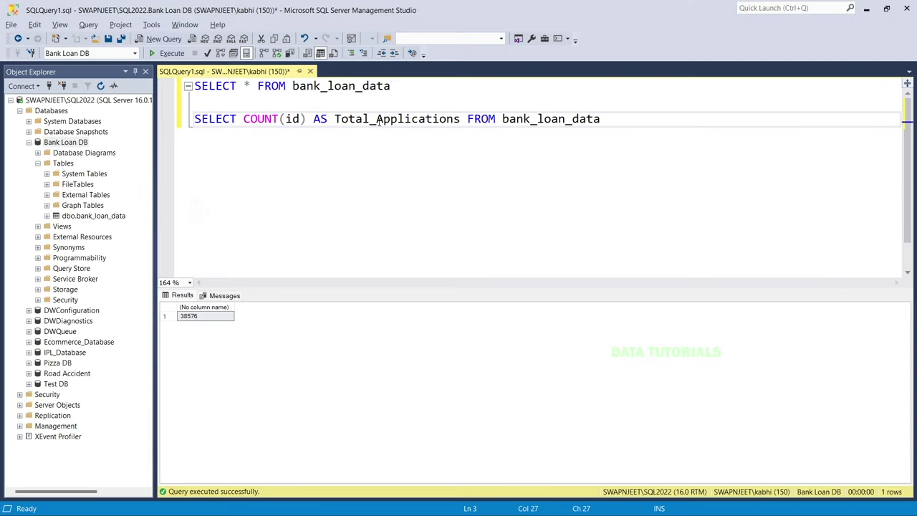
pyautogui.write('Loan_')
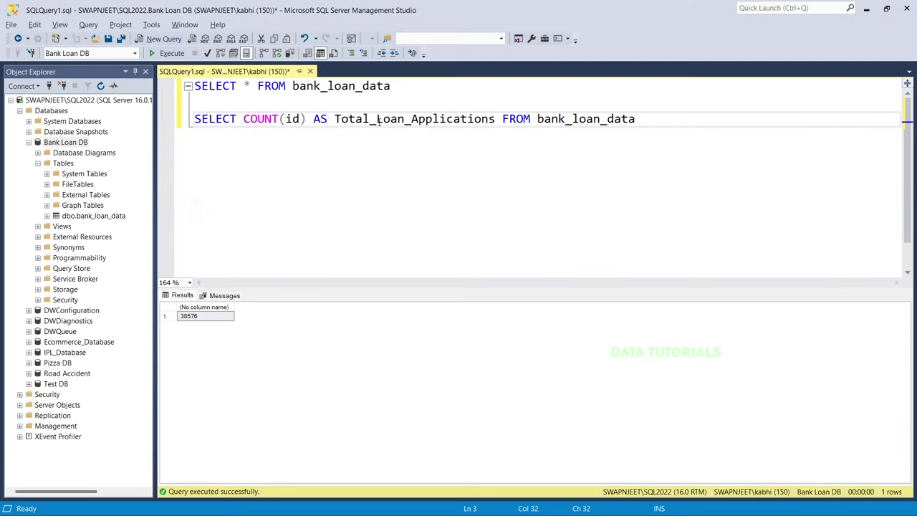
pyautogui.moveTo(662, 123); pyautogui.dragTo(191, 120)
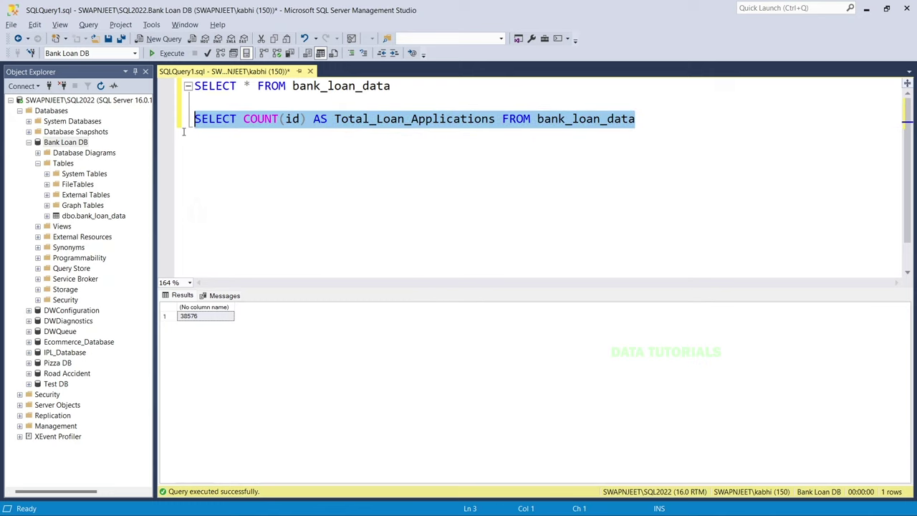
pyautogui.click(169, 54)
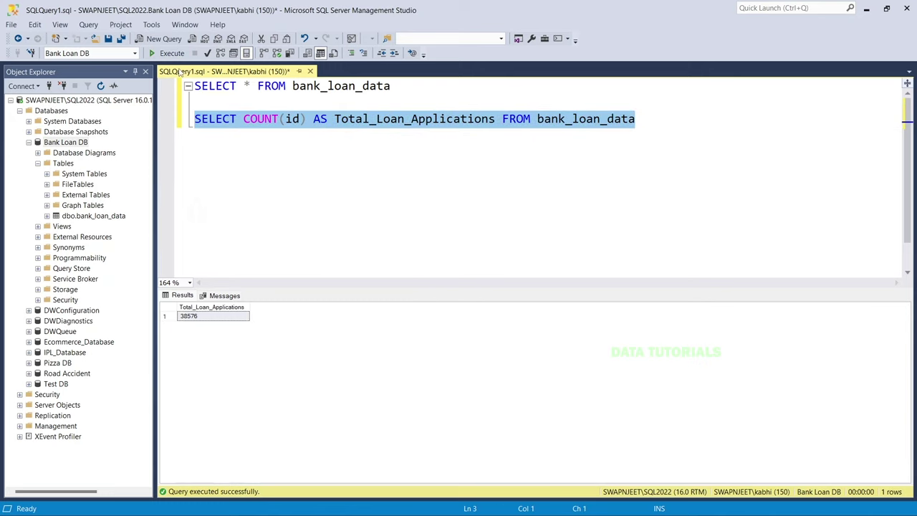
pyautogui.click(194, 317)
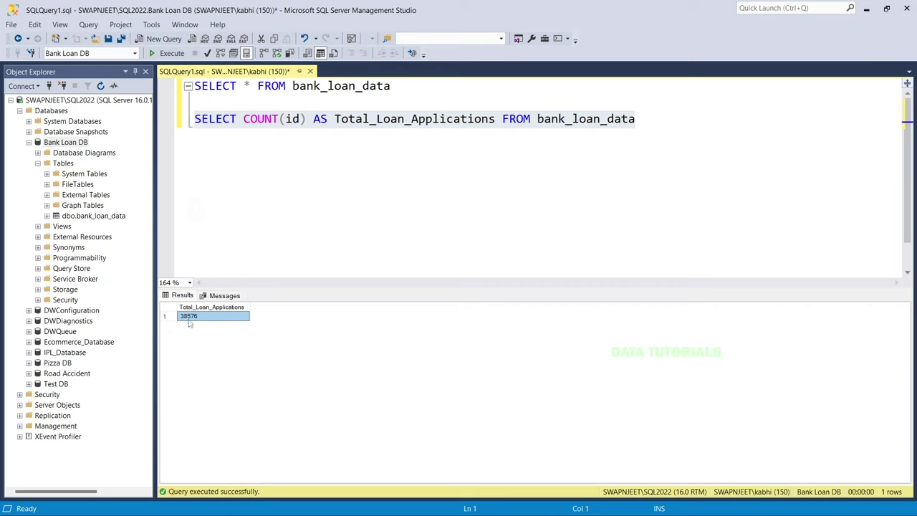
pyautogui.click(310, 224)
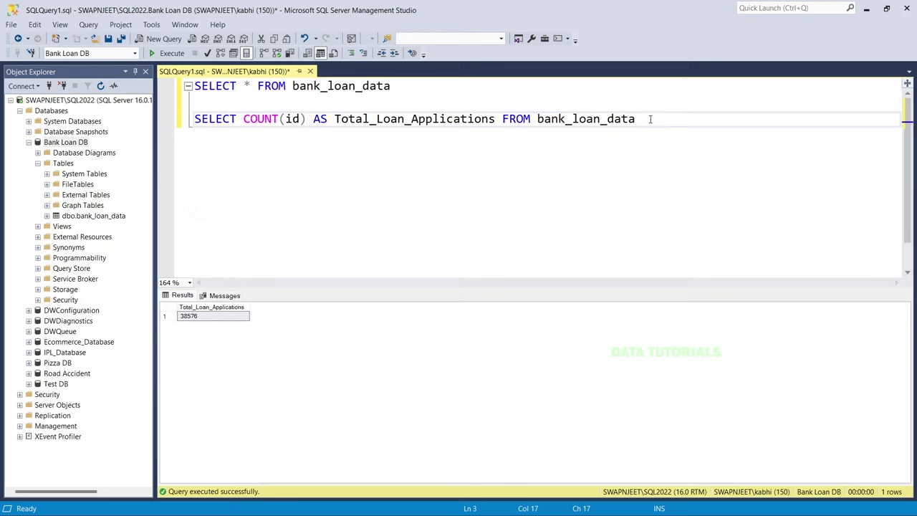
pyautogui.moveTo(651, 119); pyautogui.dragTo(194, 121)
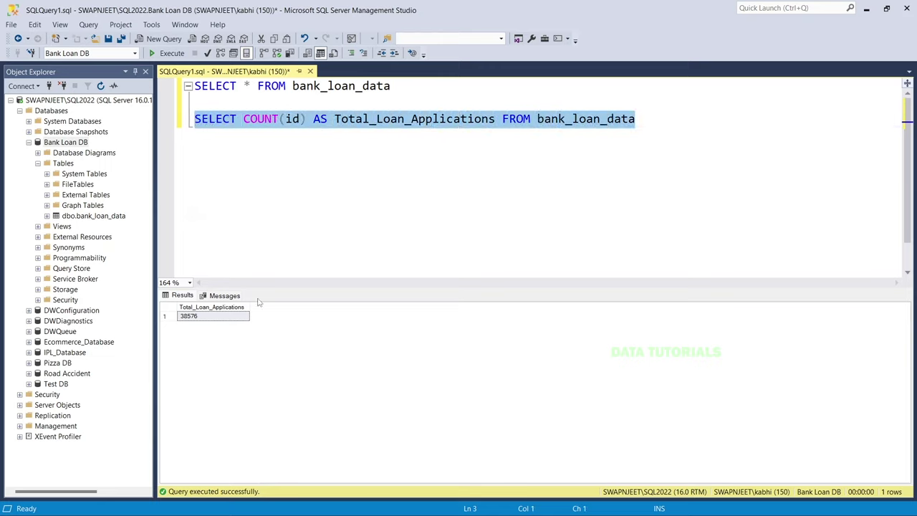
pyautogui.moveTo(493, 510)
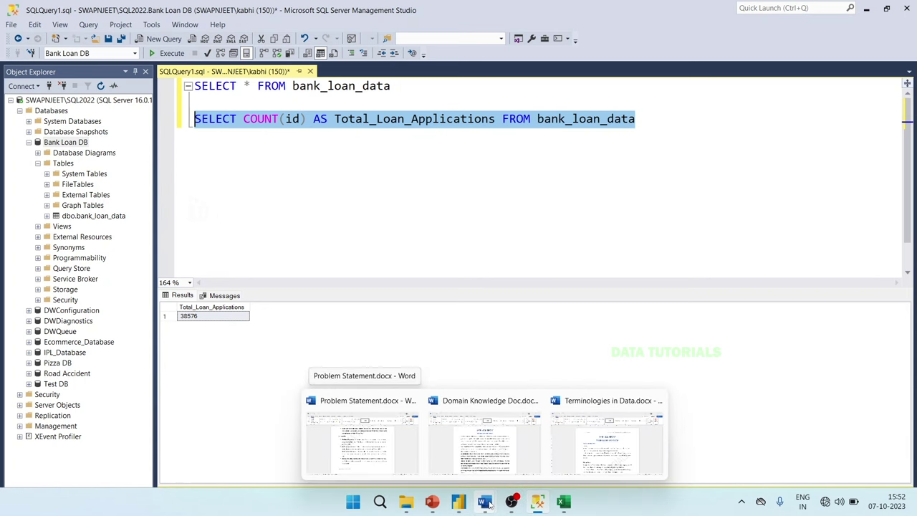
pyautogui.click(407, 501)
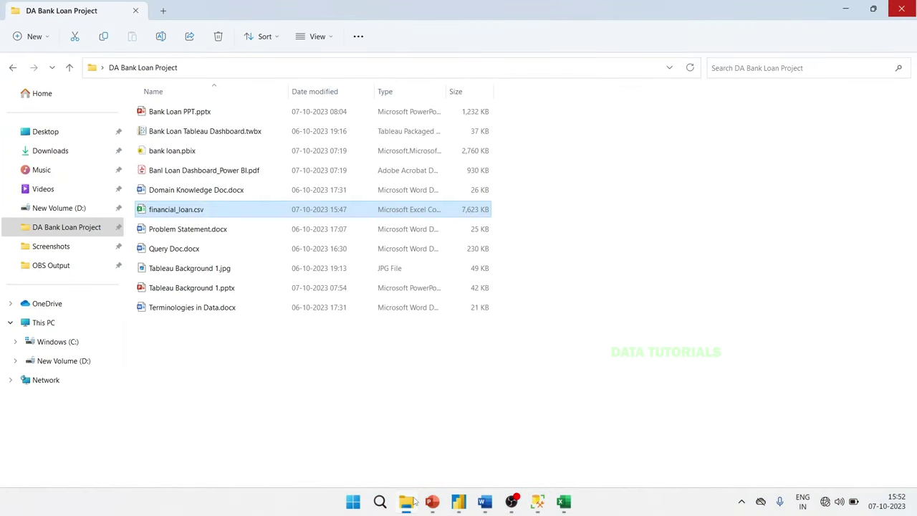
pyautogui.doubleClick(189, 249)
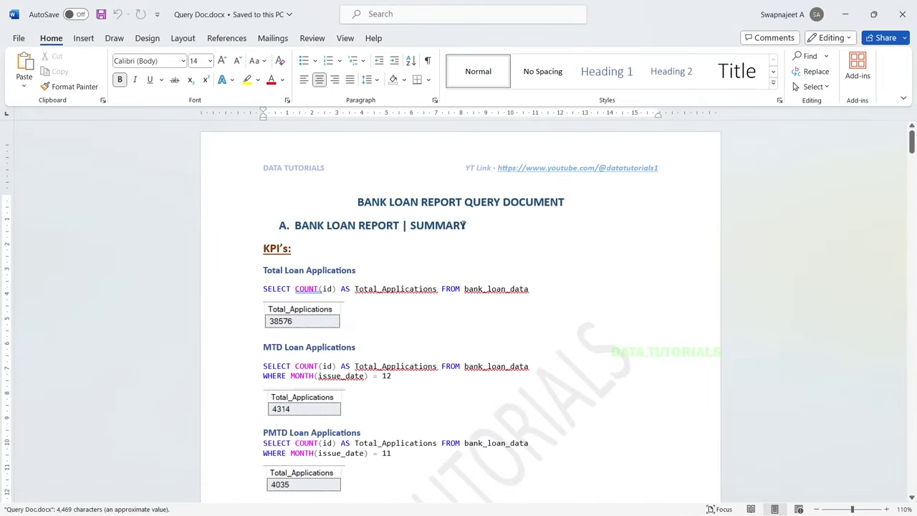
pyautogui.scroll(-2, 462, 247)
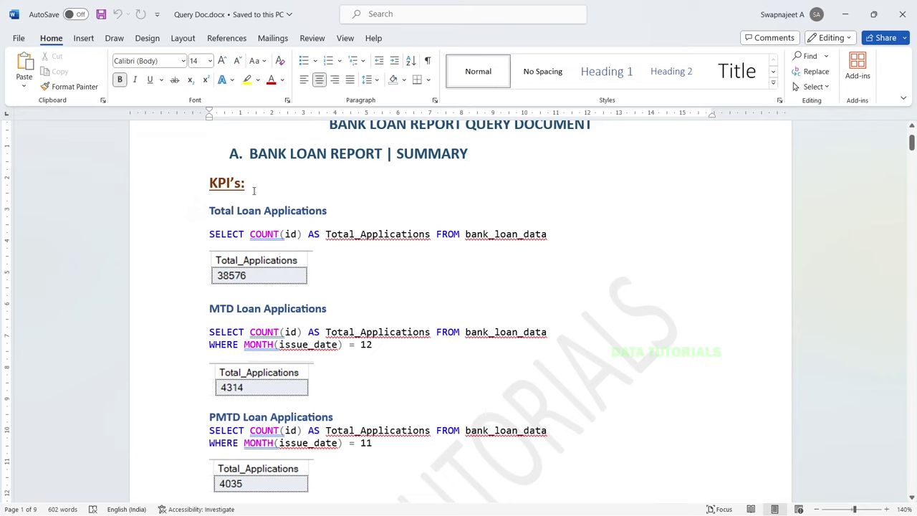
pyautogui.moveTo(209, 211); pyautogui.dragTo(328, 212)
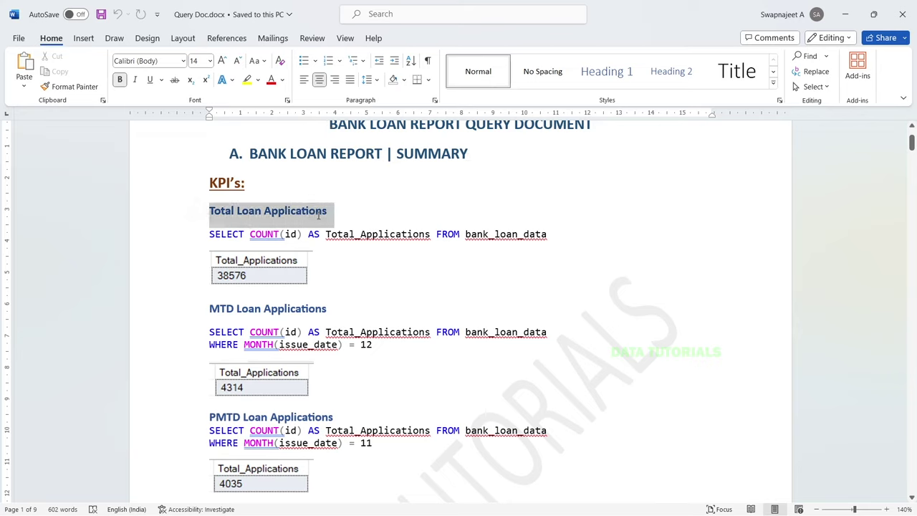
pyautogui.click(209, 234)
pyautogui.moveTo(210, 234); pyautogui.dragTo(553, 237)
pyautogui.click(270, 274)
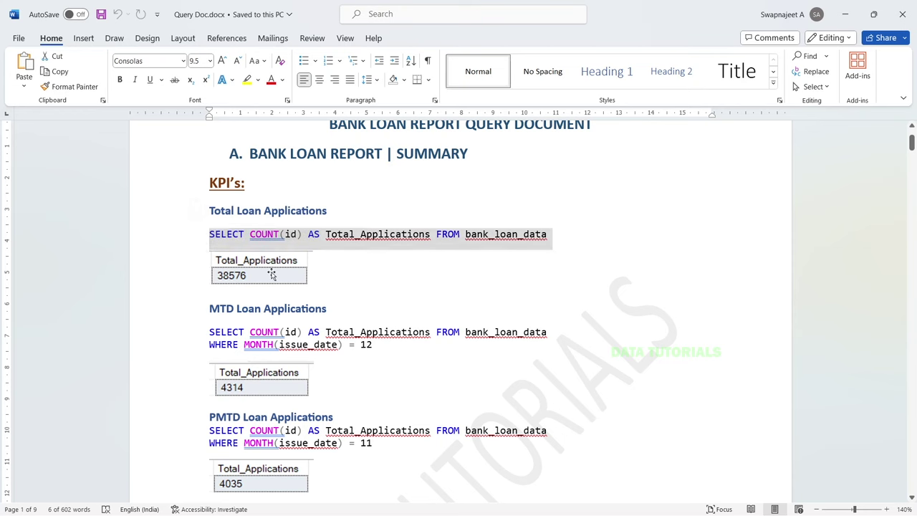
pyautogui.hotkey('alt', 'Tab')
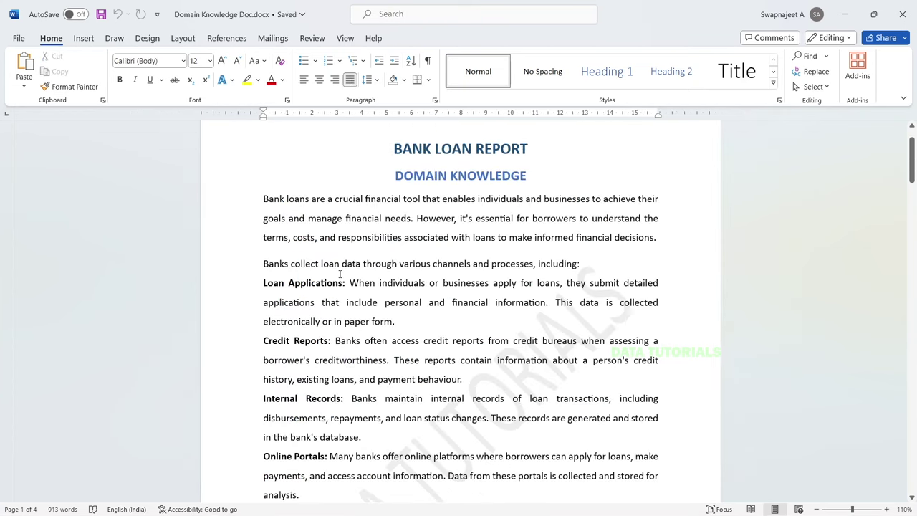
pyautogui.hotkey('alt', 'Tab')
pyautogui.hotkey('alt', 'Tab')
pyautogui.hotkey('alt', 'Tab')
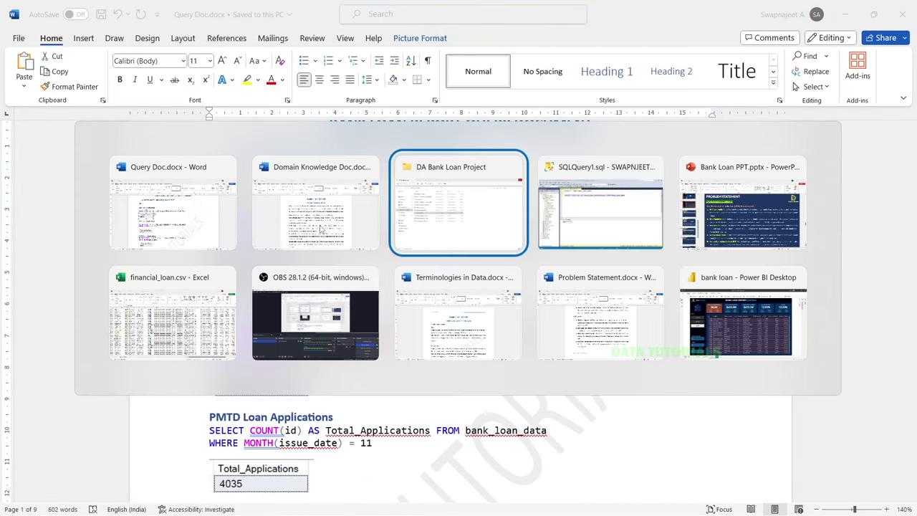
pyautogui.hotkey('alt', 'Tab')
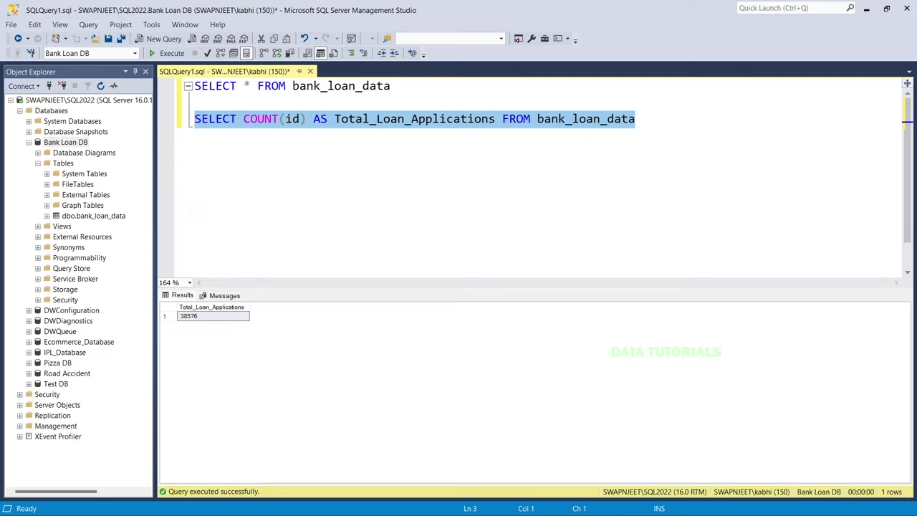
# - Snip the Total_Loan_Applications result cell (38576) with the Snipping Tool and copy it
pyautogui.press('super+s')
pyautogui.write('snipping tool')
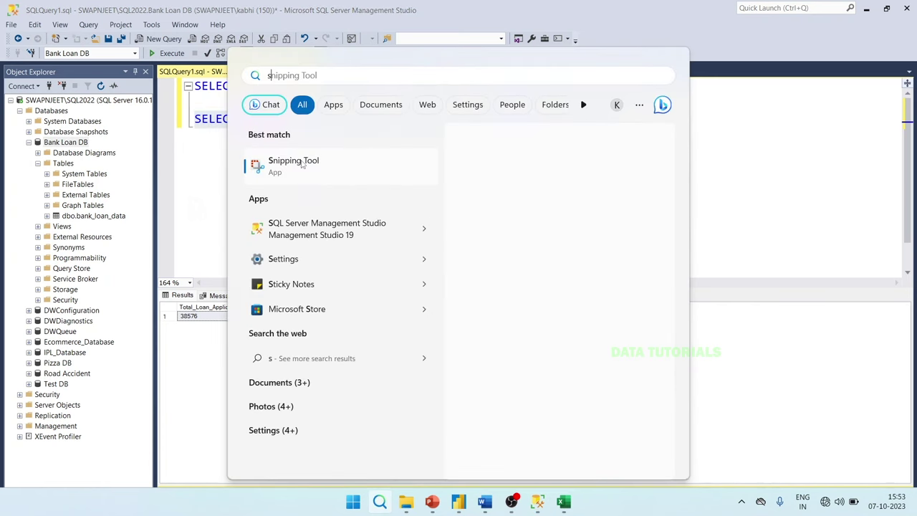
pyautogui.click(328, 170)
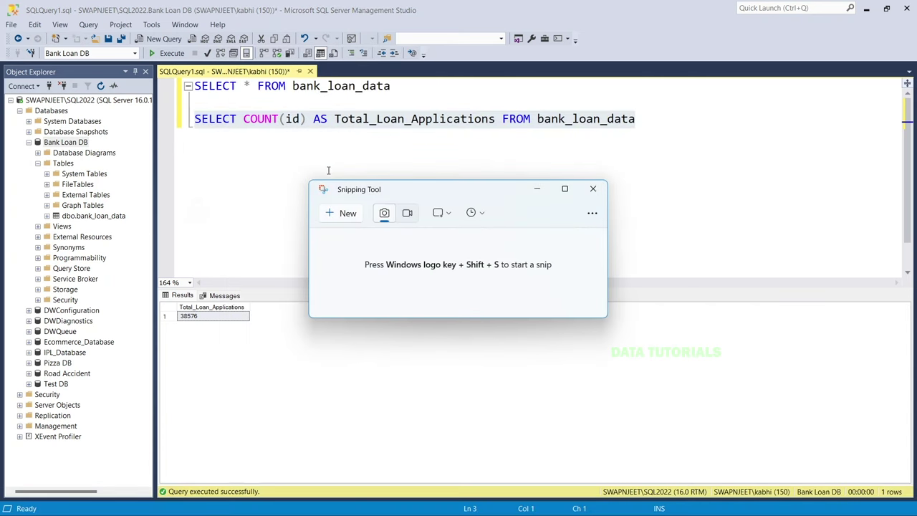
pyautogui.moveTo(516, 190); pyautogui.dragTo(643, 159)
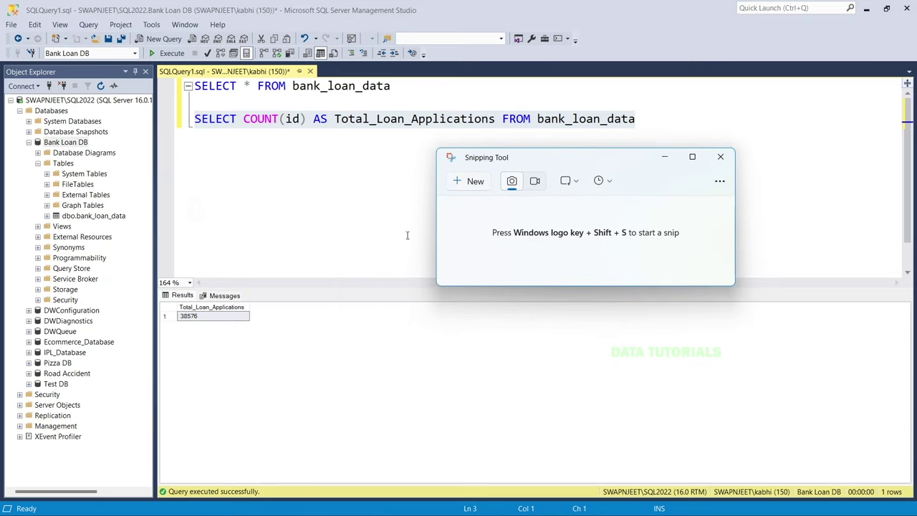
pyautogui.click(477, 181)
pyautogui.moveTo(172, 302); pyautogui.dragTo(257, 327)
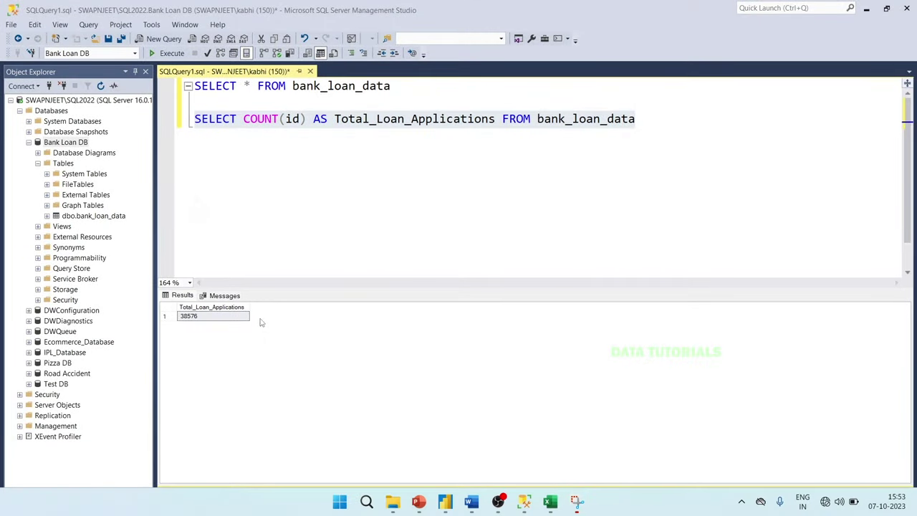
pyautogui.click(577, 501)
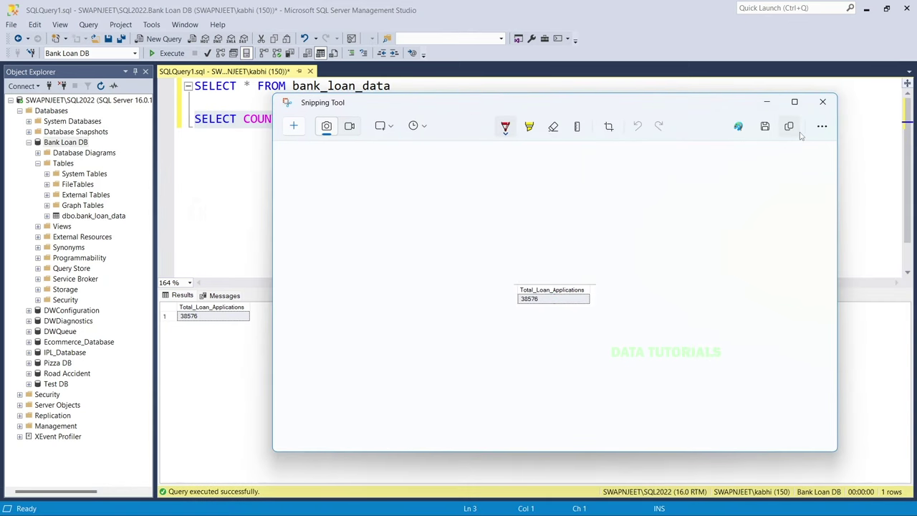
pyautogui.click(789, 126)
pyautogui.click(832, 106)
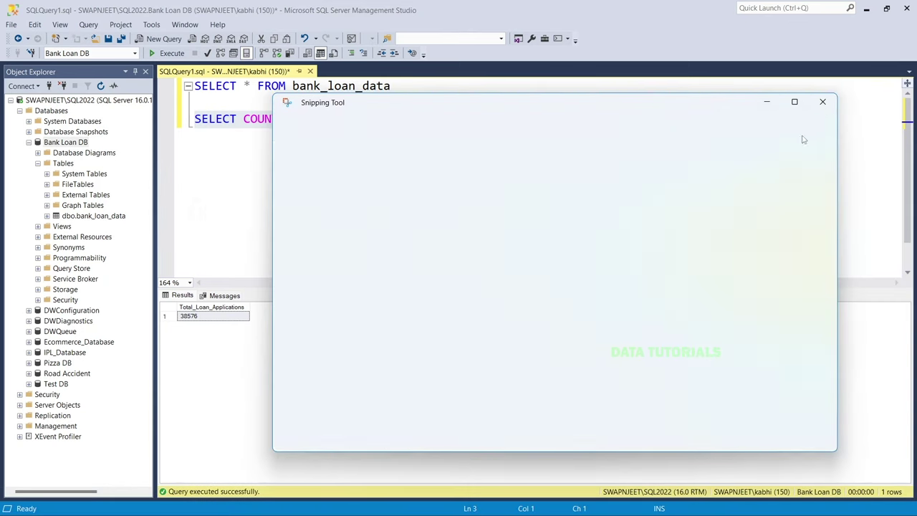
# - Highlight the COUNT query line in SSMS, then switch to Query Doc.docx in Word
pyautogui.click(487, 190)
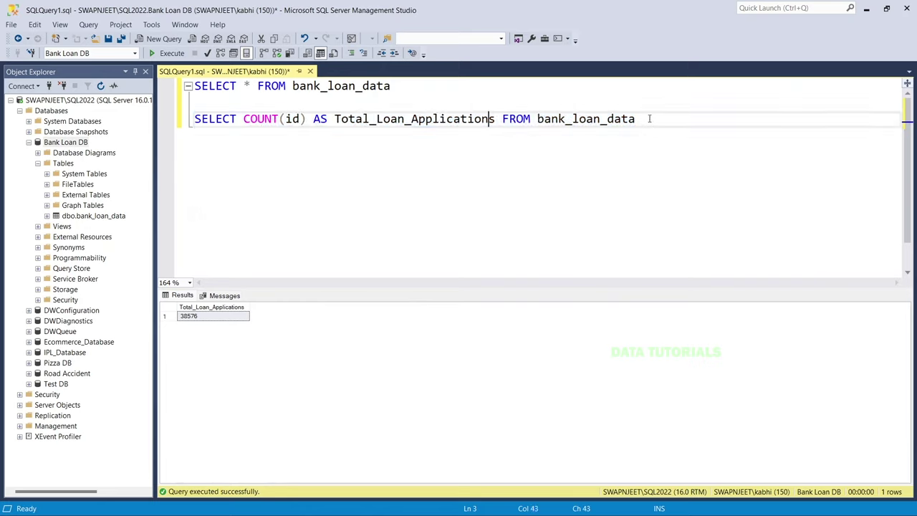
pyautogui.moveTo(645, 119); pyautogui.dragTo(126, 109)
pyautogui.click(500, 166)
pyautogui.hotkey('alt', 'Tab')
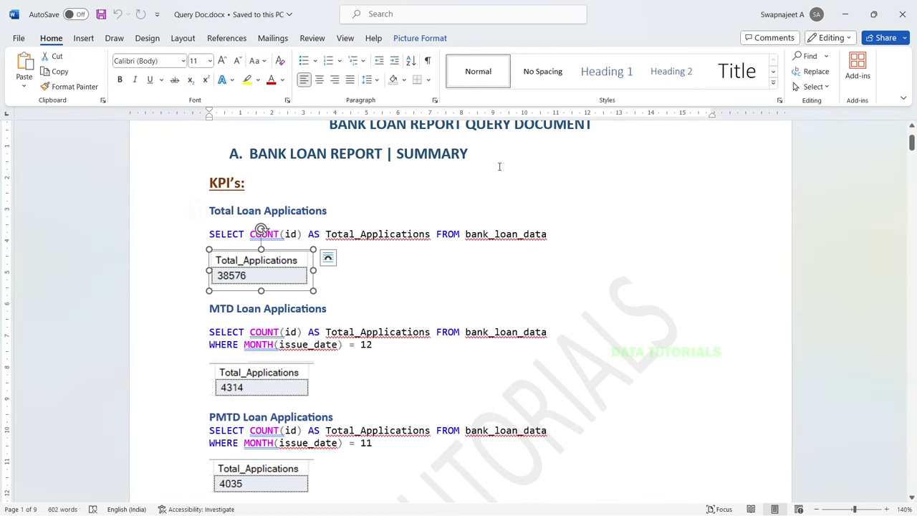
# - Deselect the pasted 38576 result picture in Word and return to SSMS
pyautogui.click(419, 296)
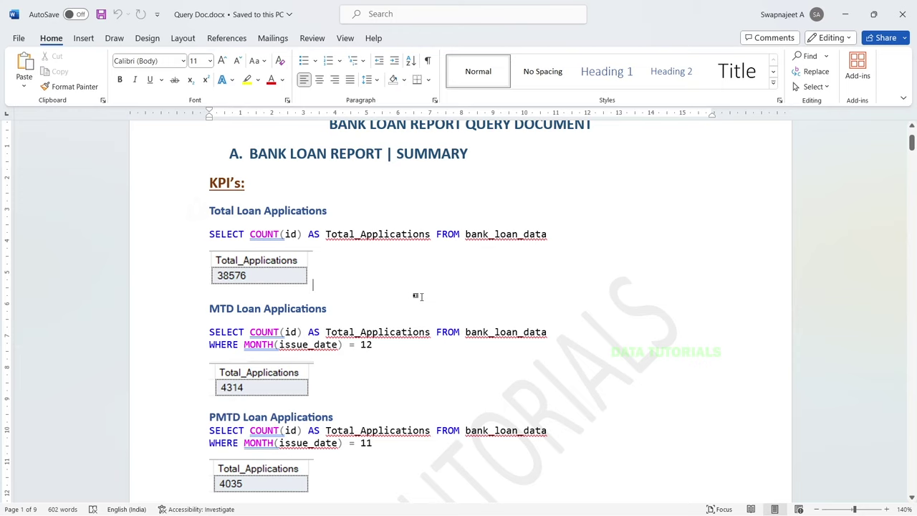
pyautogui.hotkey('alt', 'Tab')
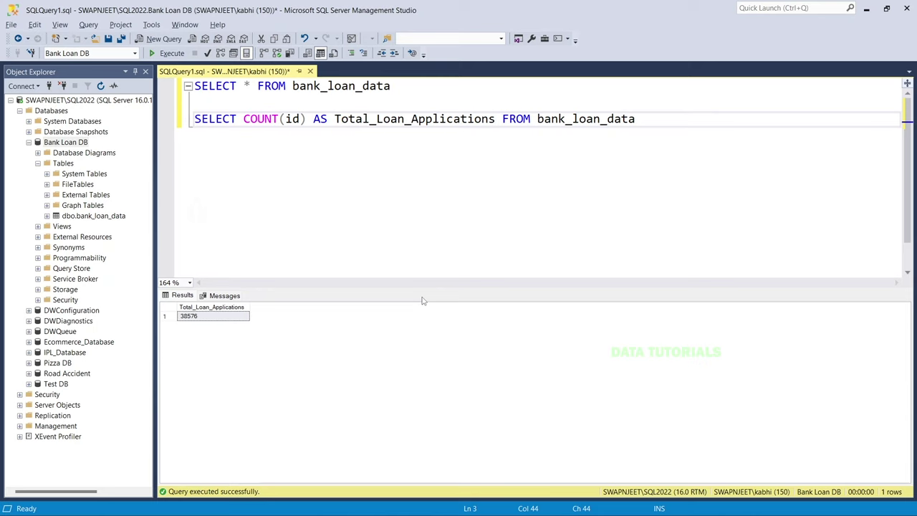
pyautogui.hotkey('alt', 'Tab')
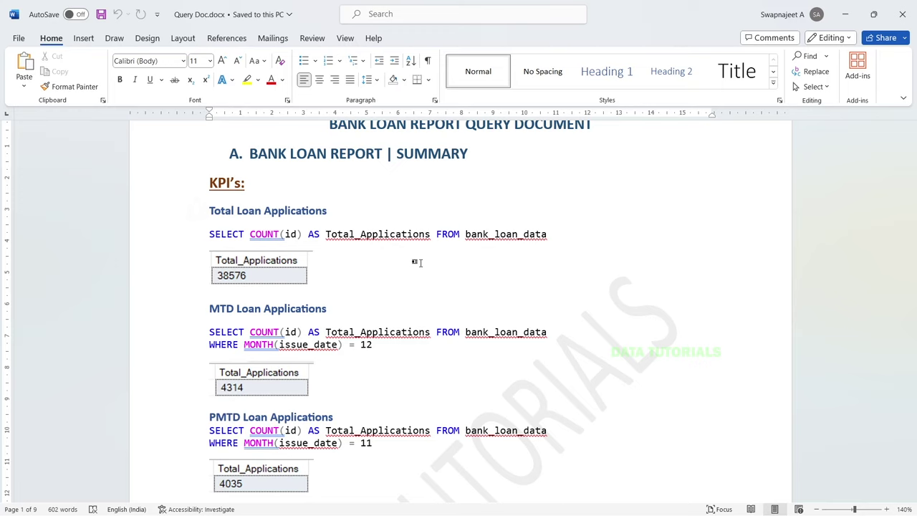
pyautogui.click(276, 278)
pyautogui.click(515, 270)
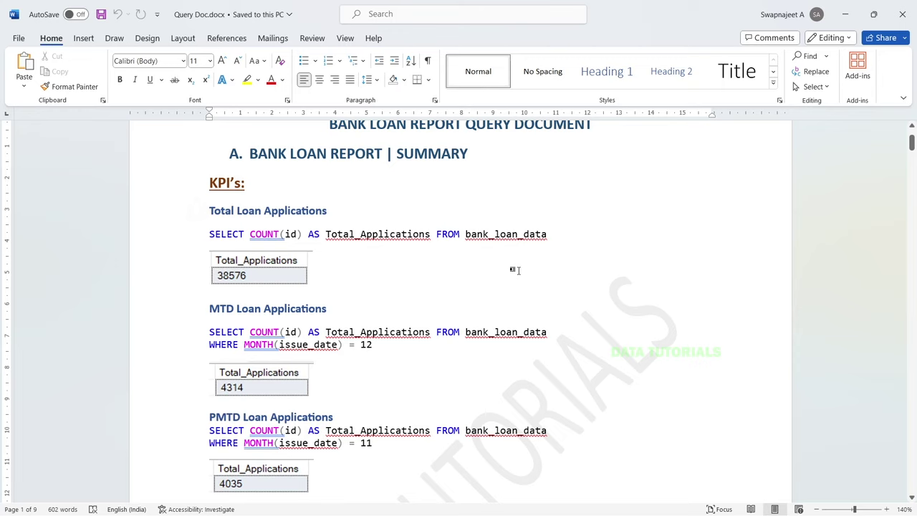
pyautogui.click(314, 283)
pyautogui.click(460, 283)
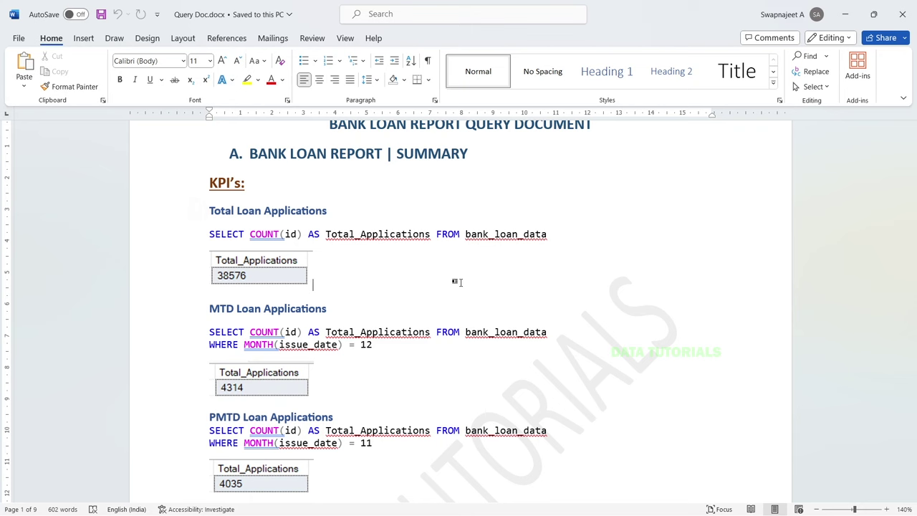
pyautogui.hotkey('alt', 'Tab')
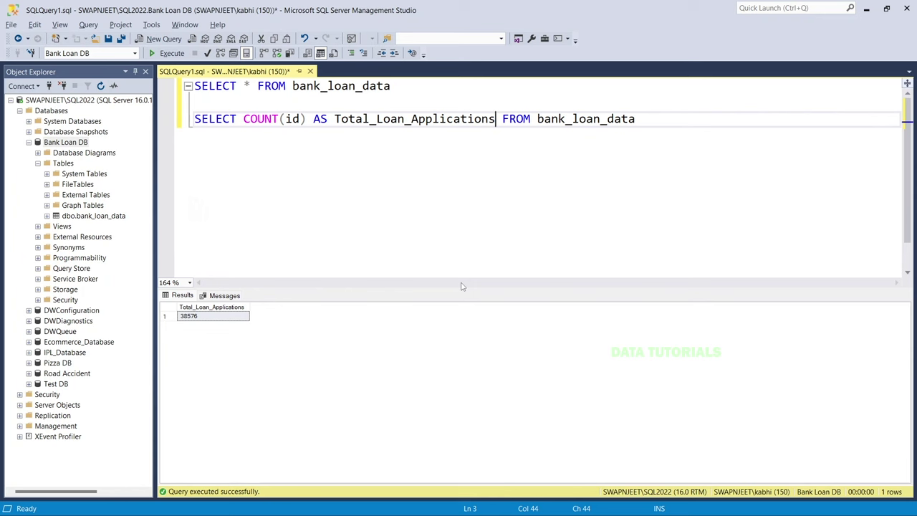
pyautogui.hotkey('alt', 'Tab')
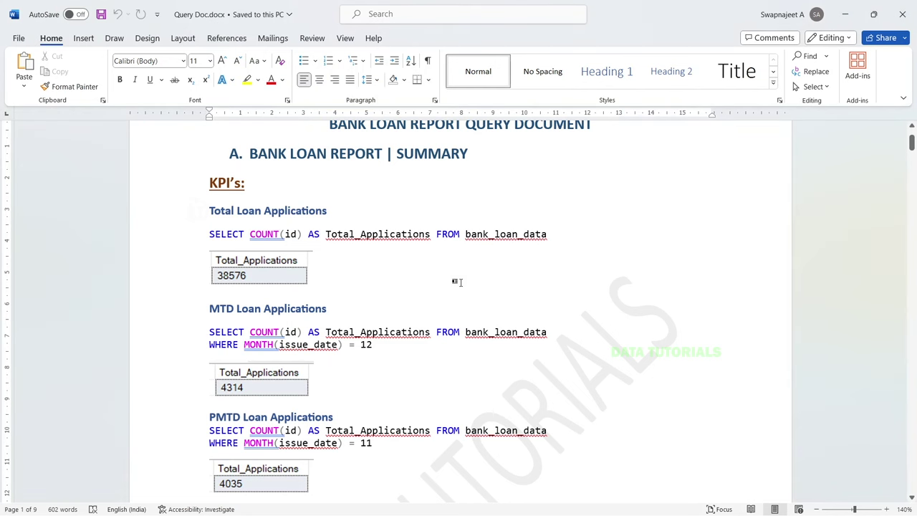
pyautogui.hotkey('alt', 'Tab')
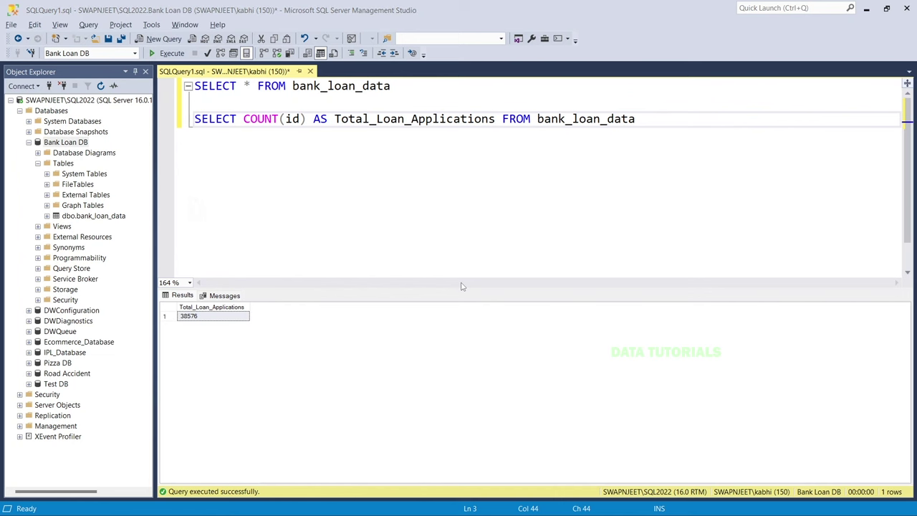
pyautogui.hotkey('alt', 'Tab')
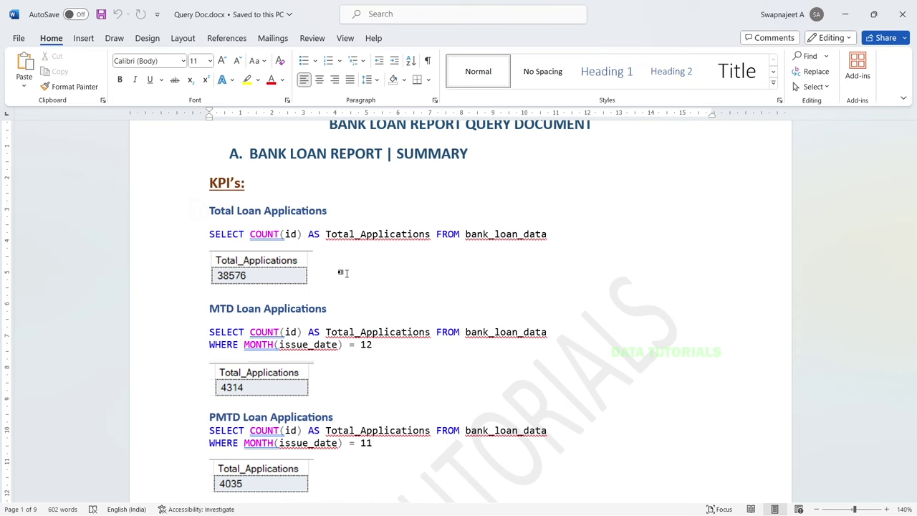
pyautogui.hotkey('alt', 'Tab')
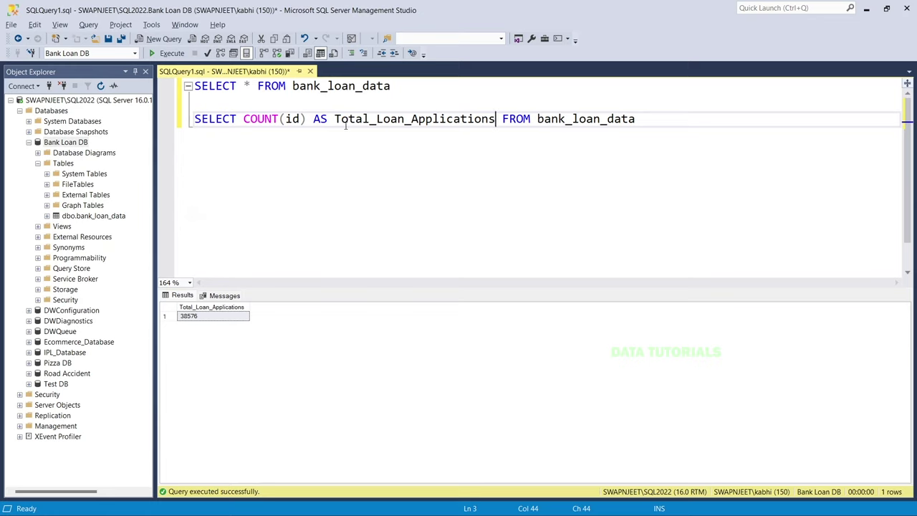
pyautogui.moveTo(624, 121)
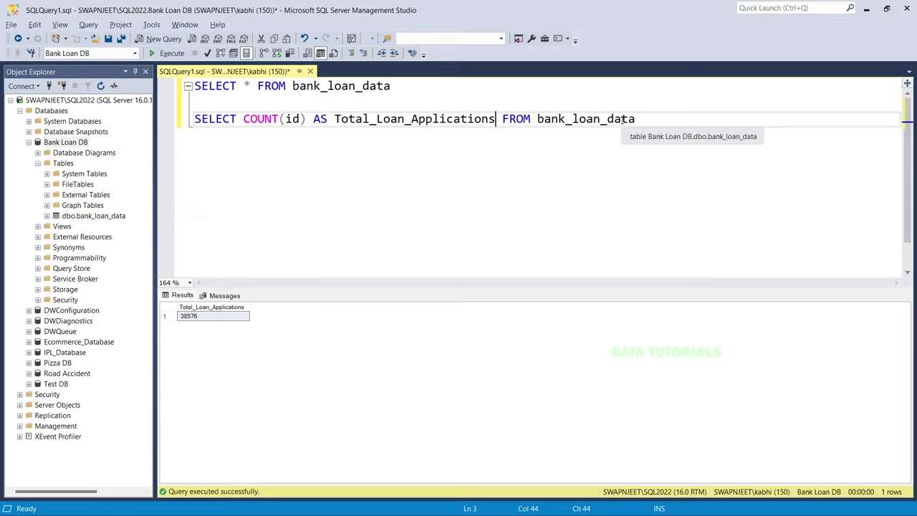
pyautogui.hotkey('alt', 'Tab')
pyautogui.hotkey('alt', 'Tab')
pyautogui.hotkey('alt', 'Tab')
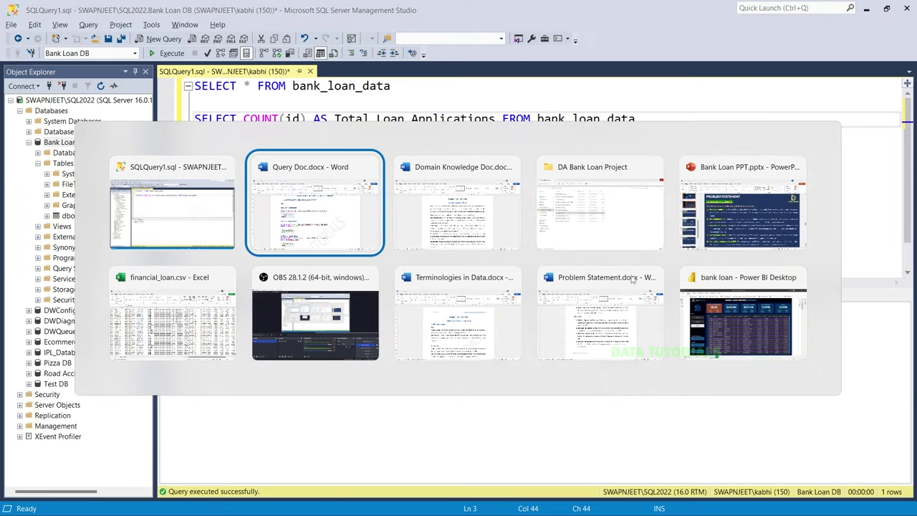
pyautogui.hotkey('alt', 'Tab')
pyautogui.hotkey('alt', 'Tab')
pyautogui.hotkey('alt', 'Tab')
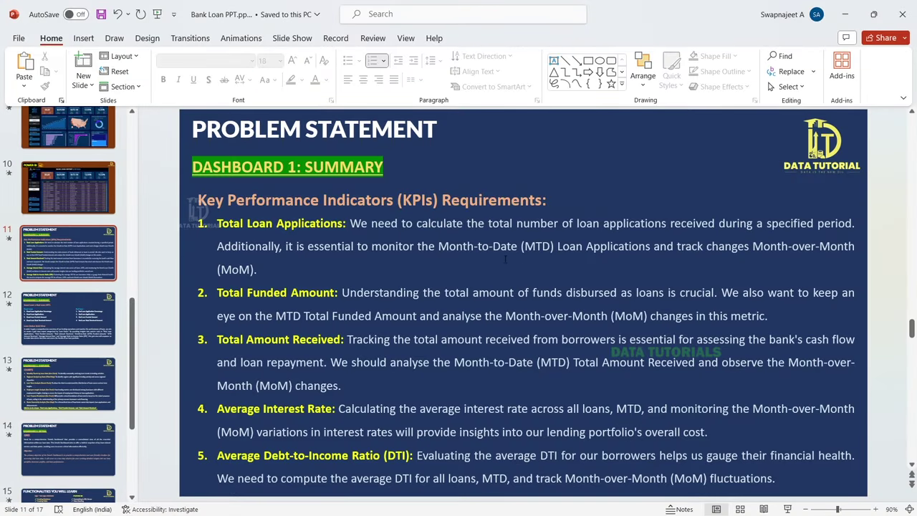
# - Highlight (MTD) in the Total Loan Applications requirement on slide 11, then switch windows
pyautogui.moveTo(521, 246); pyautogui.dragTo(557, 246)
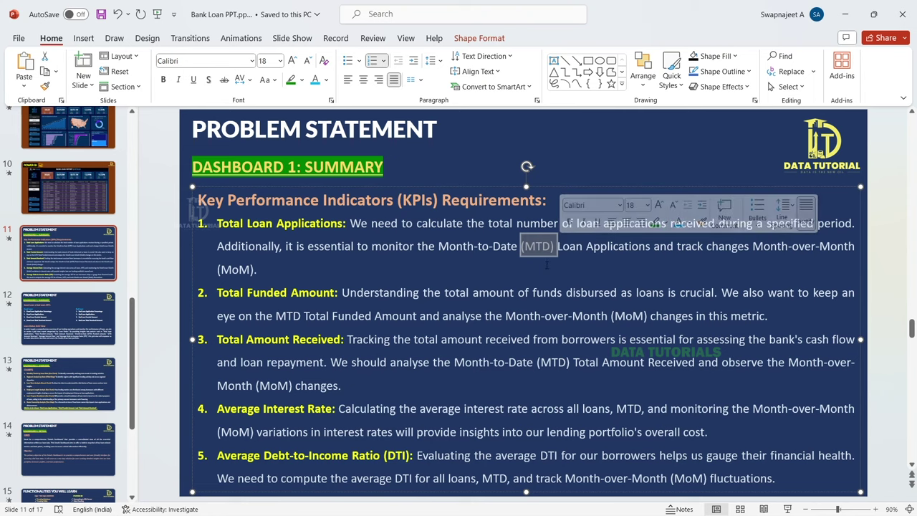
pyautogui.hotkey('alt', 'Tab')
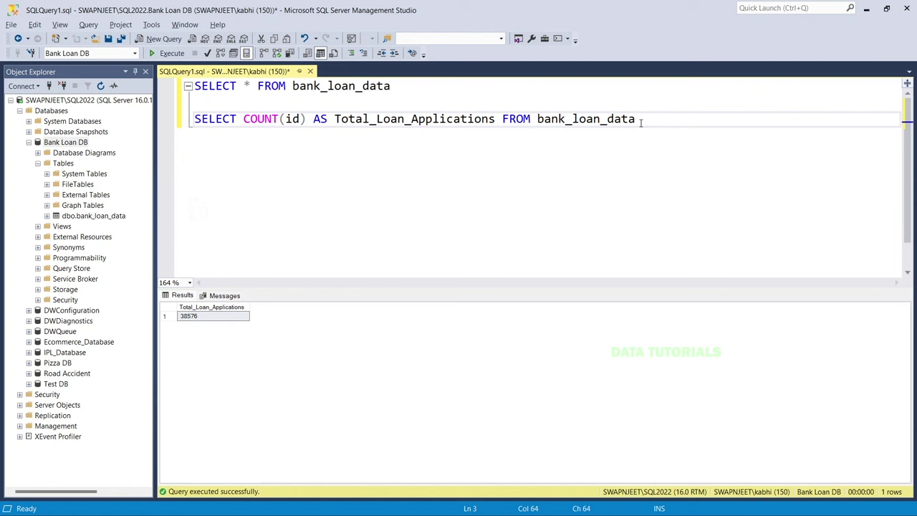
pyautogui.hotkey('alt', 'Tab')
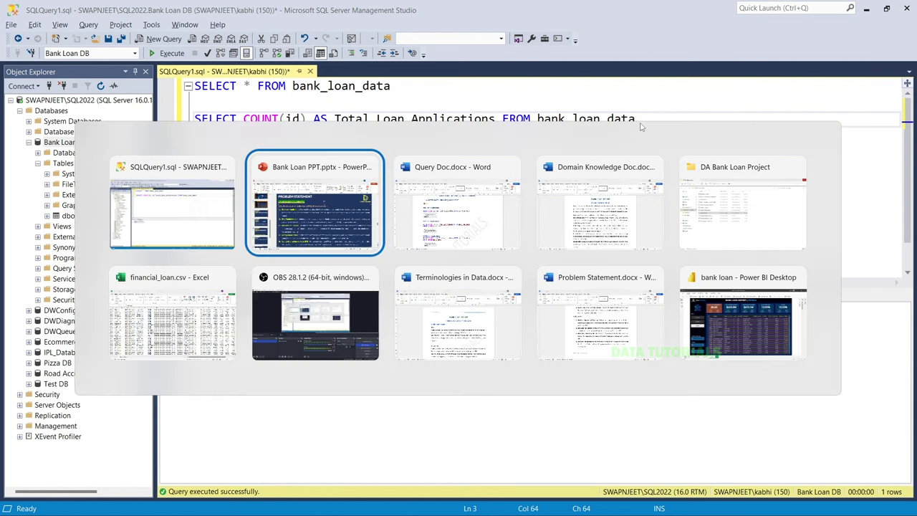
# - Add filter arrows to the financial_loan header row via Sort & Filter > Filter
pyautogui.click(172, 315)
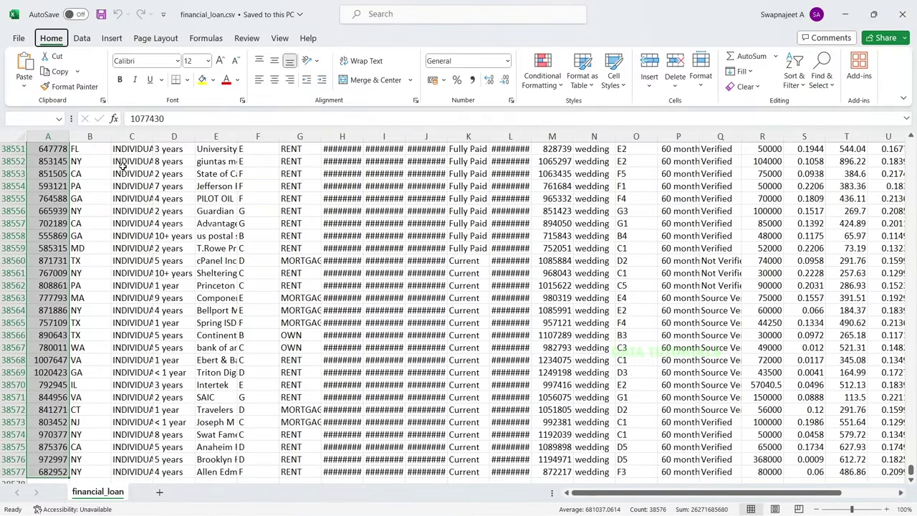
pyautogui.click(469, 385)
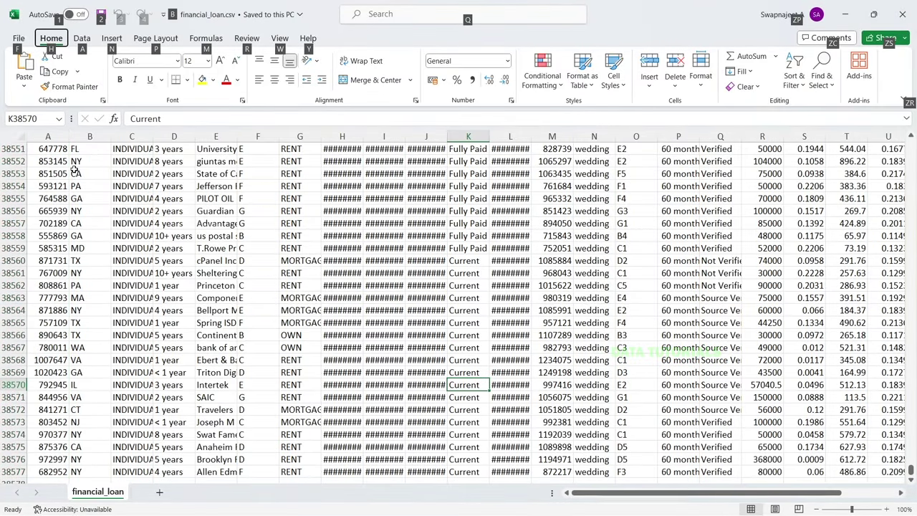
pyautogui.moveTo(910, 469); pyautogui.dragTo(911, 143)
pyautogui.click(9, 149)
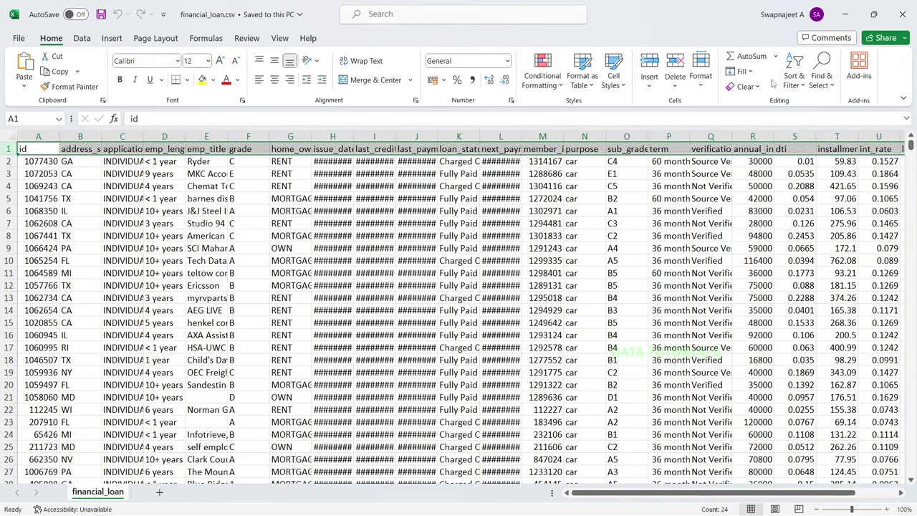
pyautogui.click(795, 80)
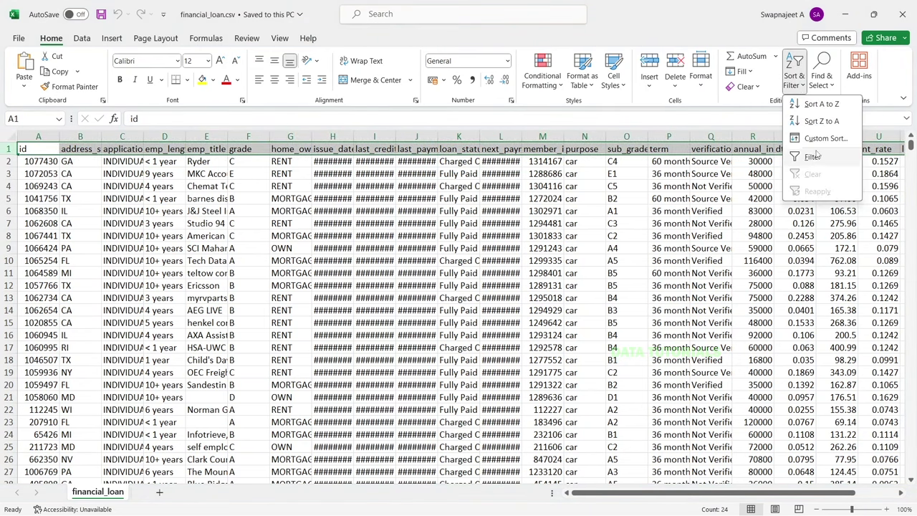
pyautogui.click(809, 157)
# - Widen the issue_date column and inspect its dates, starting with 11-02-2021
pyautogui.click(465, 213)
pyautogui.moveTo(353, 136); pyautogui.dragTo(367, 136)
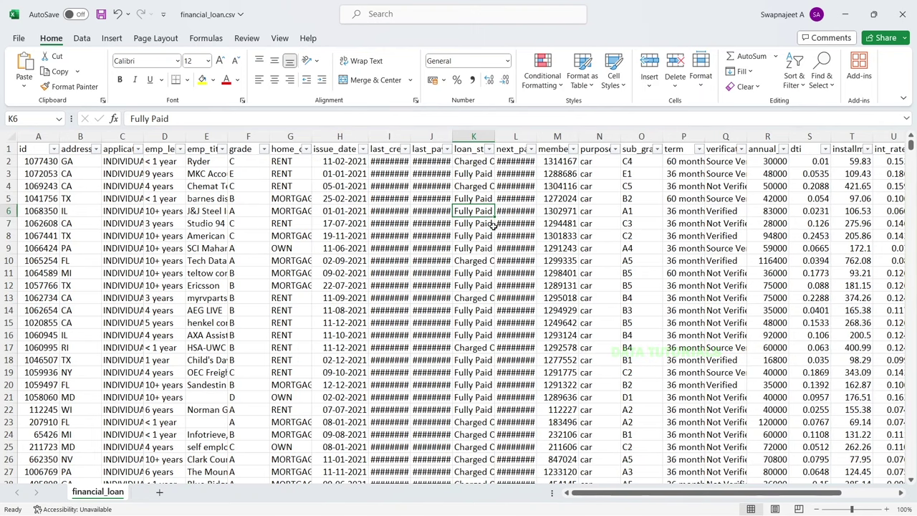
pyautogui.click(493, 226)
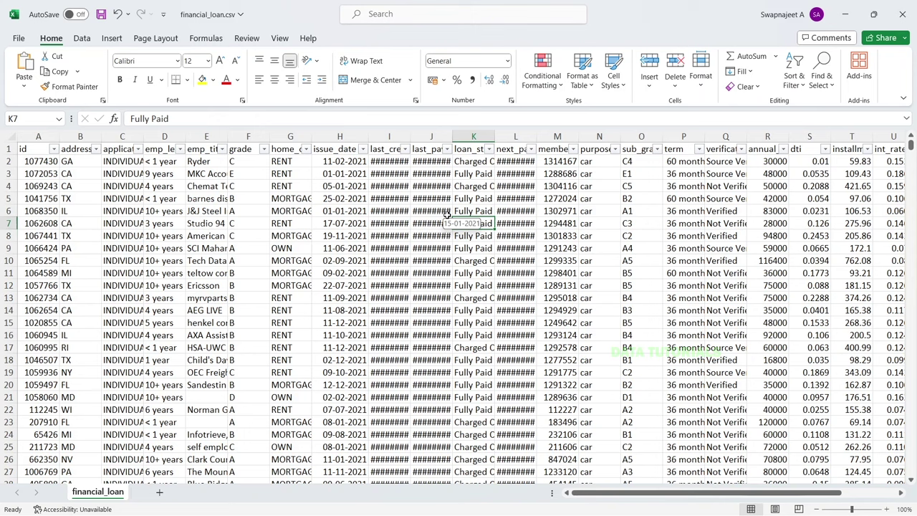
pyautogui.click(342, 143)
pyautogui.click(340, 138)
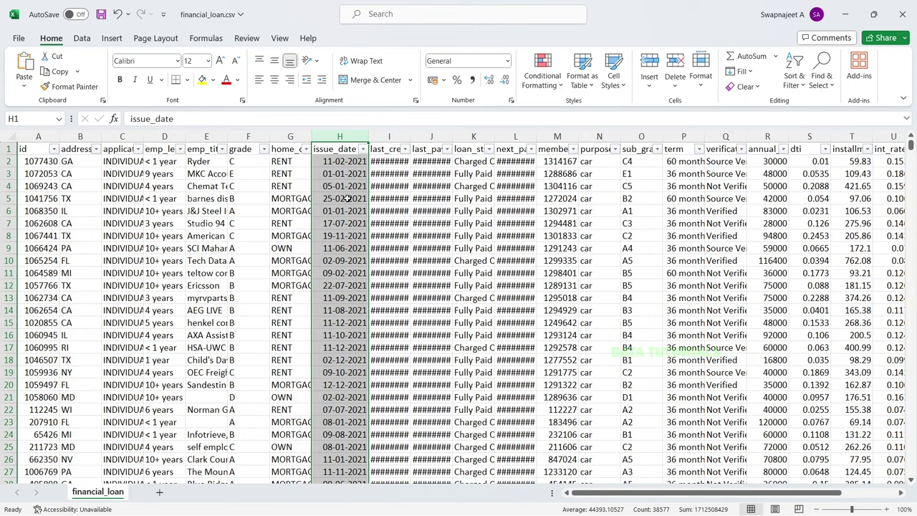
pyautogui.click(339, 162)
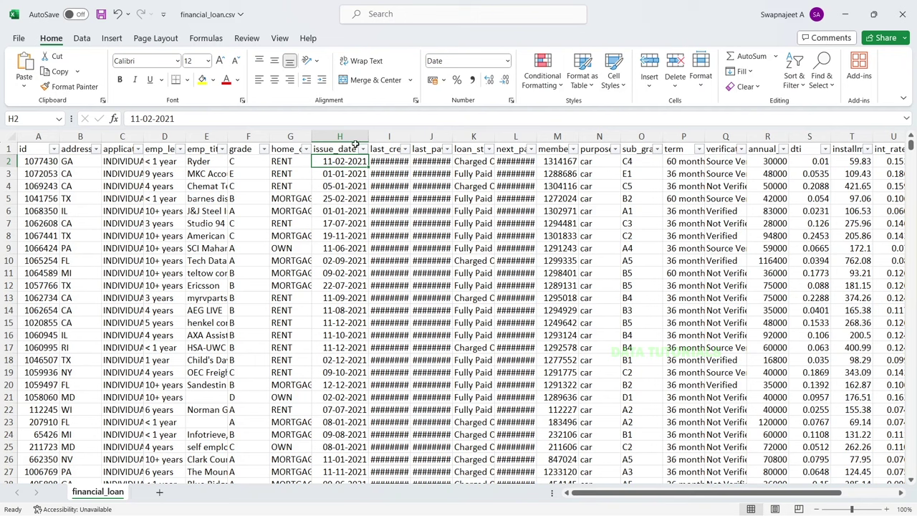
pyautogui.click(347, 174)
pyautogui.click(345, 163)
pyautogui.click(362, 149)
pyautogui.scroll(-1, 245, 325)
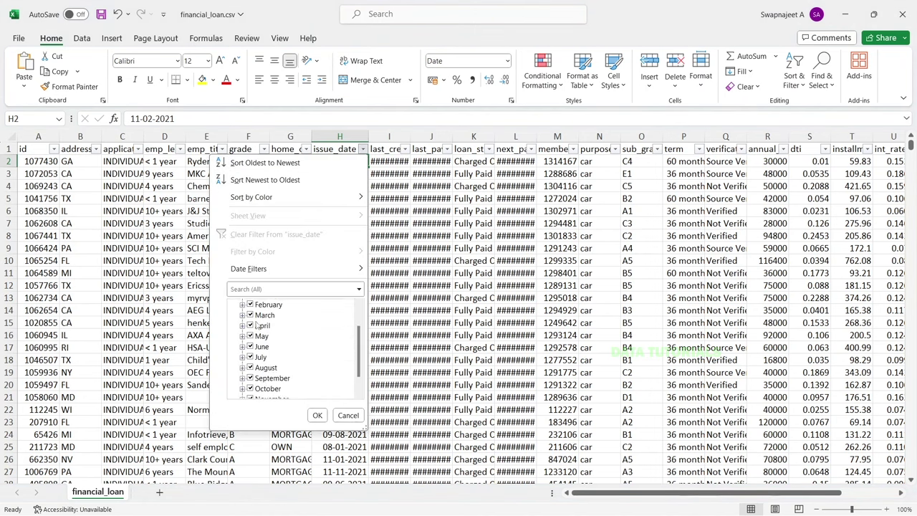
pyautogui.scroll(1, 255, 326)
pyautogui.scroll(-3, 273, 337)
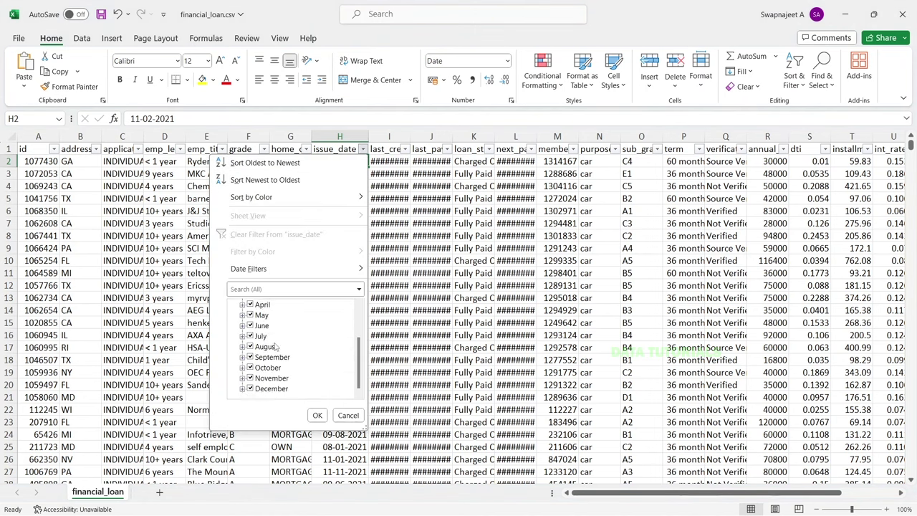
pyautogui.scroll(3, 276, 340)
pyautogui.scroll(-3, 297, 359)
pyautogui.scroll(3, 283, 397)
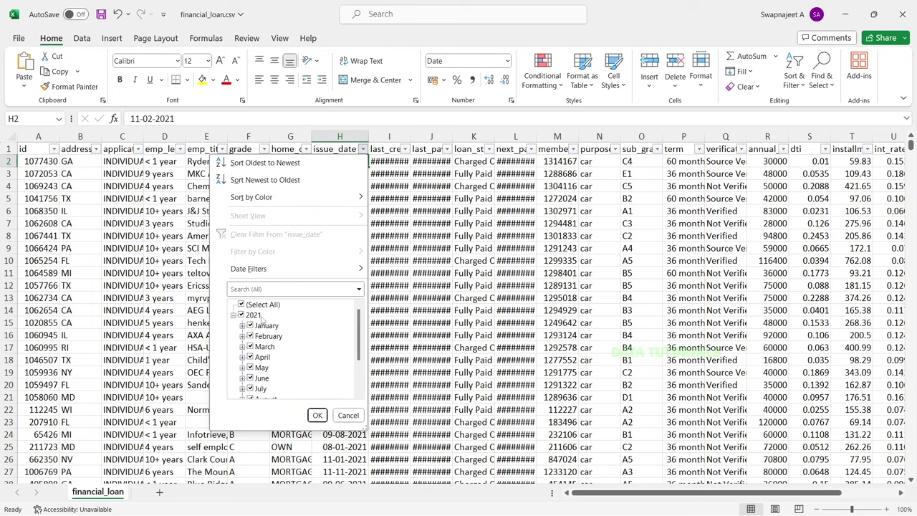
pyautogui.scroll(-3, 261, 319)
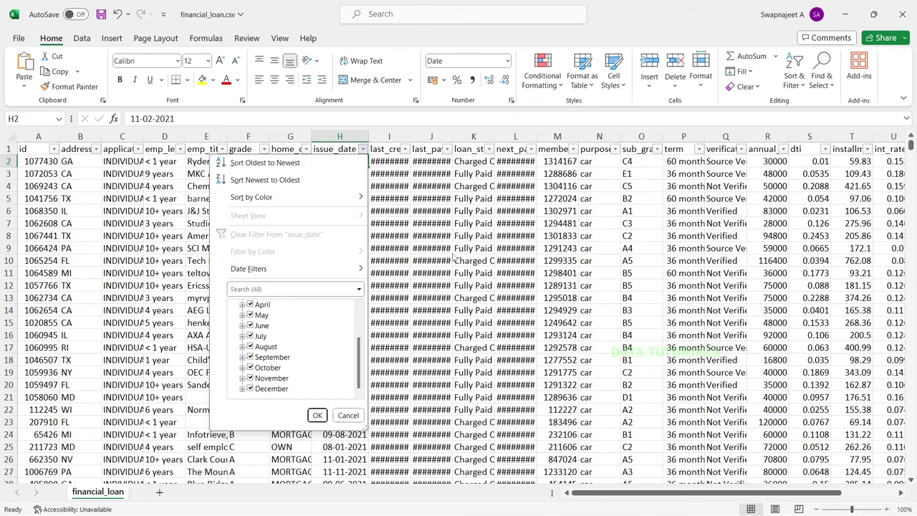
pyautogui.click(491, 235)
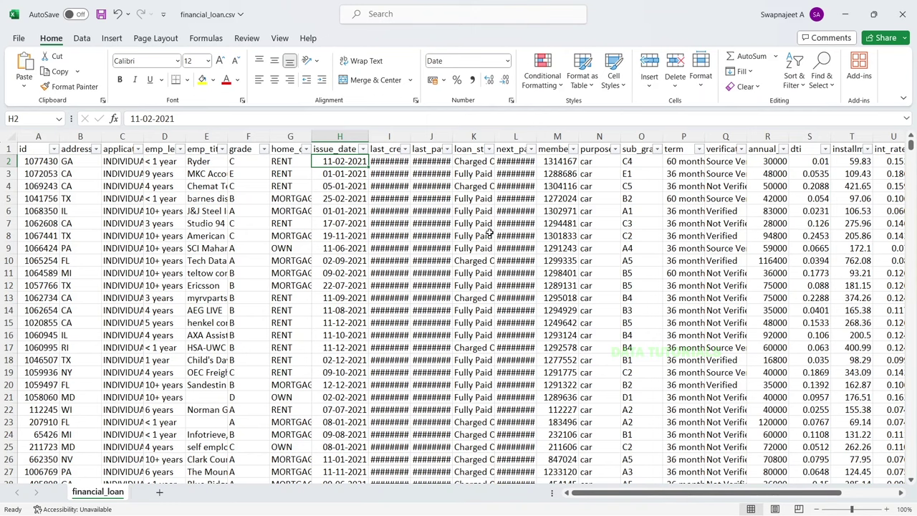
# - Paste a copy of the Total_Loan_Applications COUNT query onto a new line
pyautogui.hotkey('alt', 'Tab')
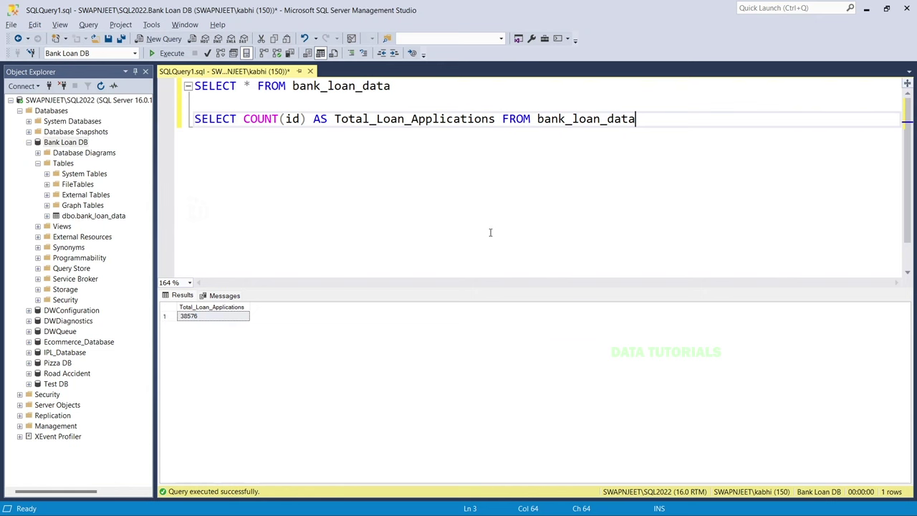
pyautogui.press('Return')
pyautogui.press('Return')
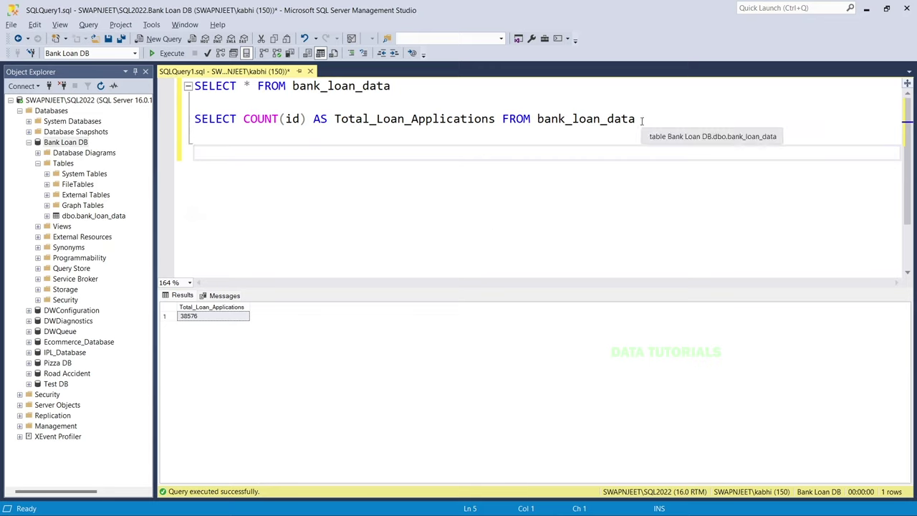
pyautogui.moveTo(640, 120); pyautogui.dragTo(189, 138)
pyautogui.hotkey('ctrl', 'c')
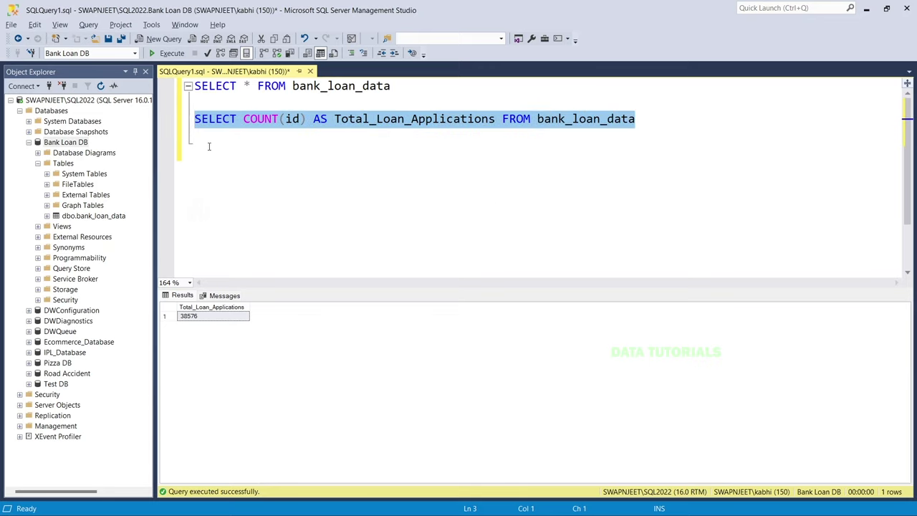
pyautogui.click(215, 149)
pyautogui.hotkey('ctrl', 'v')
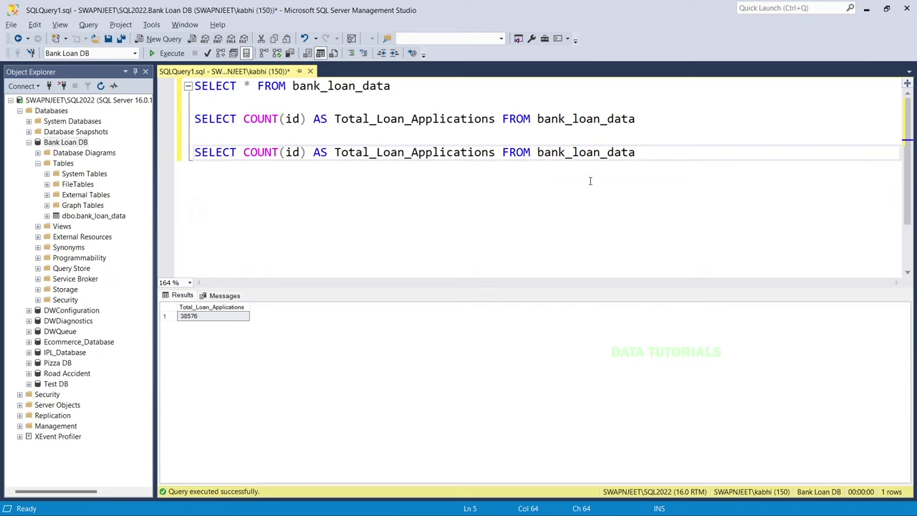
pyautogui.press('Return')
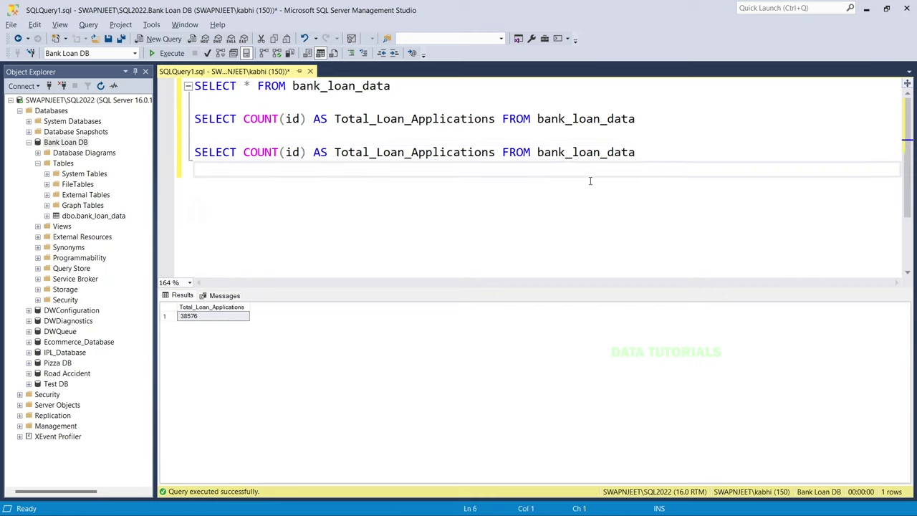
# - Add WHERE MONTH(issue_date) = 12 below the copied query
pyautogui.write('WHERE MOTN')
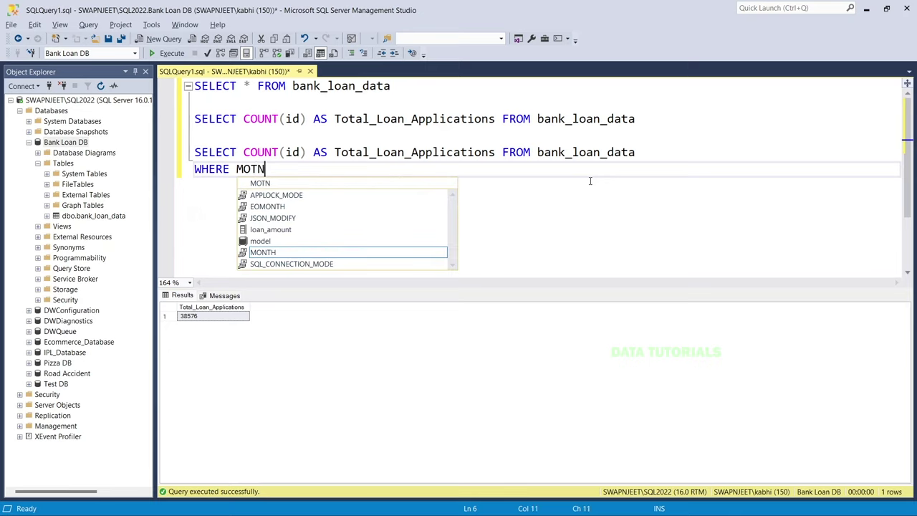
pyautogui.press('Tab')
pyautogui.write('(issue')
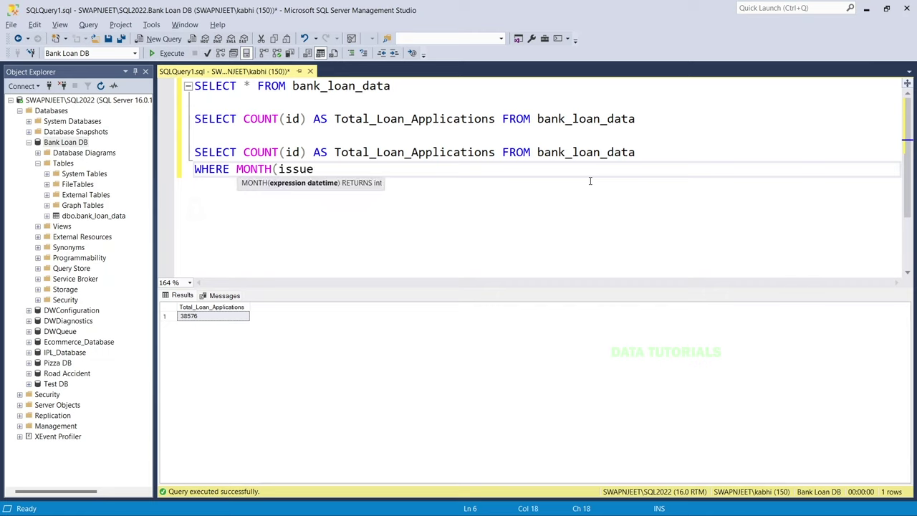
pyautogui.write('_date)')
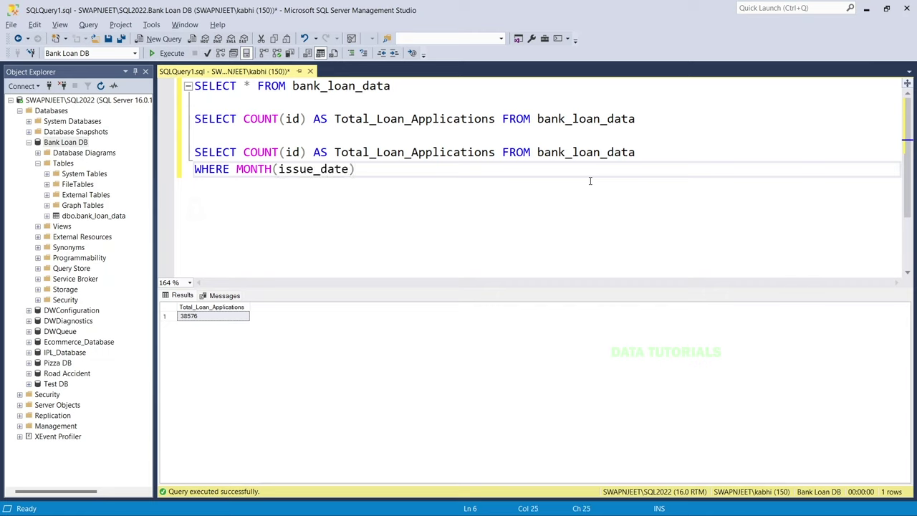
pyautogui.write(' = 12')
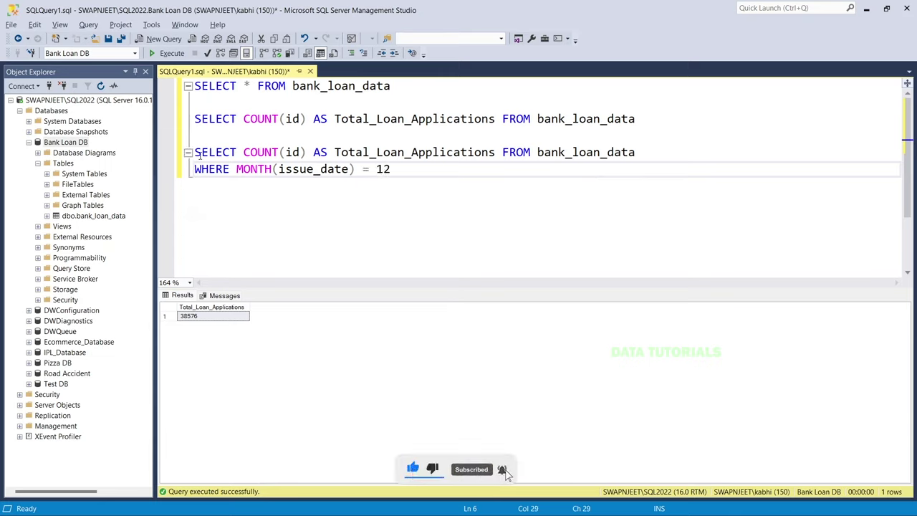
pyautogui.moveTo(194, 152); pyautogui.dragTo(704, 150)
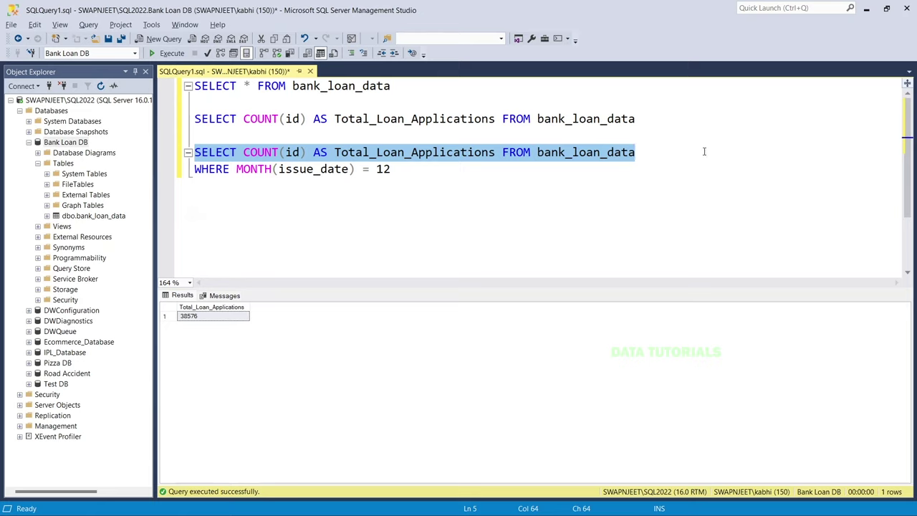
pyautogui.click(384, 187)
pyautogui.moveTo(392, 169); pyautogui.dragTo(188, 170)
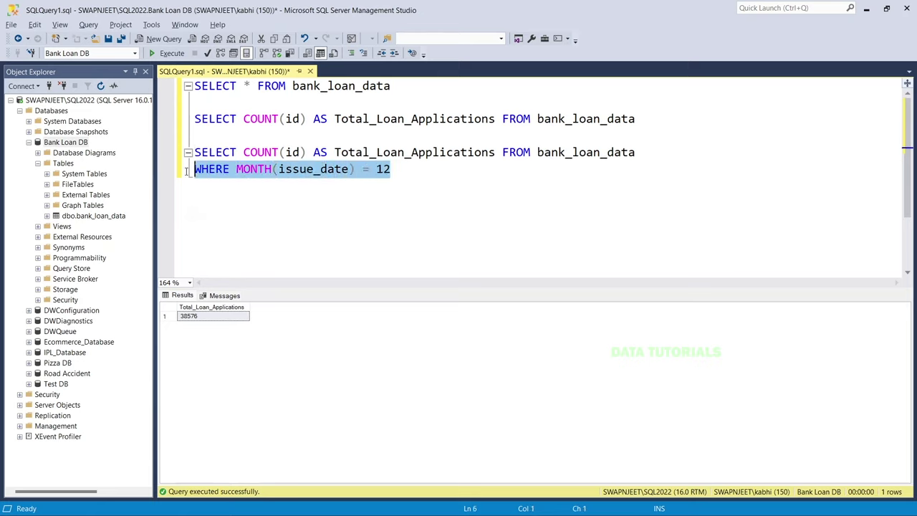
pyautogui.click(244, 170)
pyautogui.moveTo(400, 170); pyautogui.dragTo(370, 170)
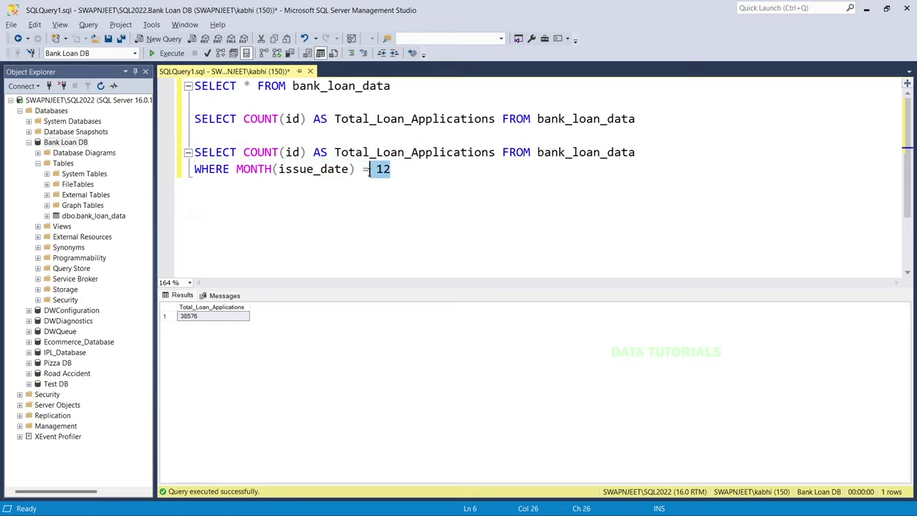
pyautogui.press('End')
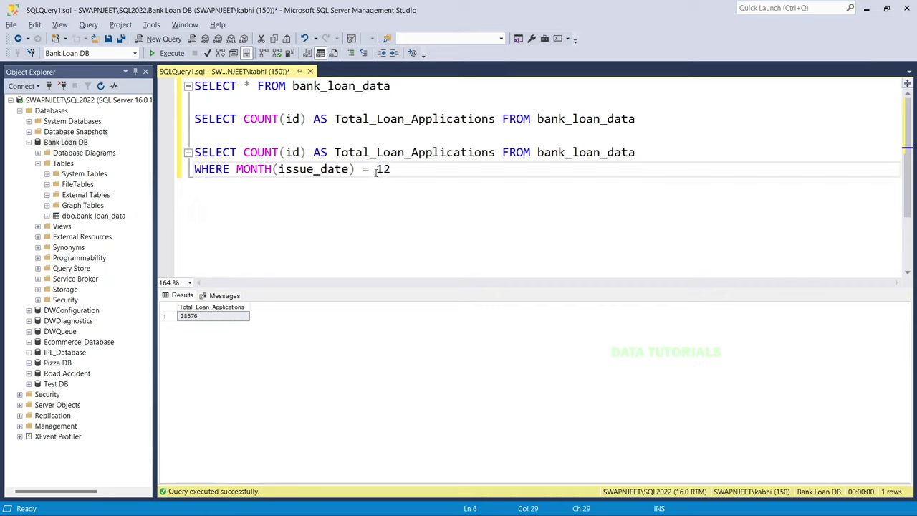
pyautogui.doubleClick(377, 170)
pyautogui.click(398, 193)
pyautogui.doubleClick(377, 170)
pyautogui.click(394, 193)
# - Extend the condition with AND YEAR(issue_date) = 2021
pyautogui.write('AND')
pyautogui.press('Tab')
pyautogui.write('YEA')
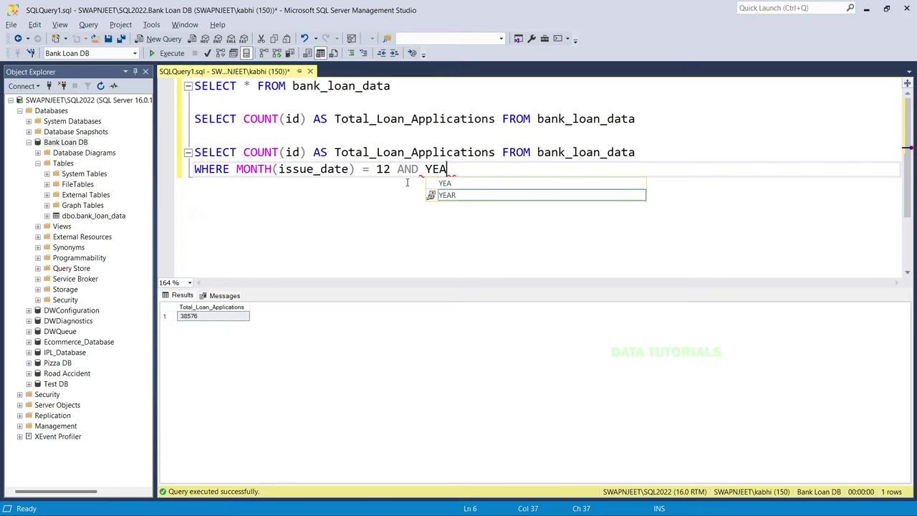
pyautogui.press('Tab')
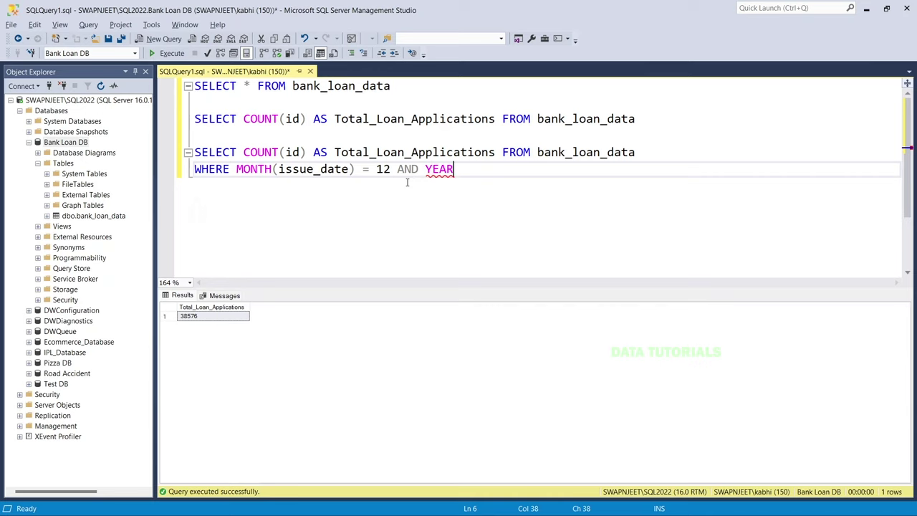
pyautogui.write('(issue')
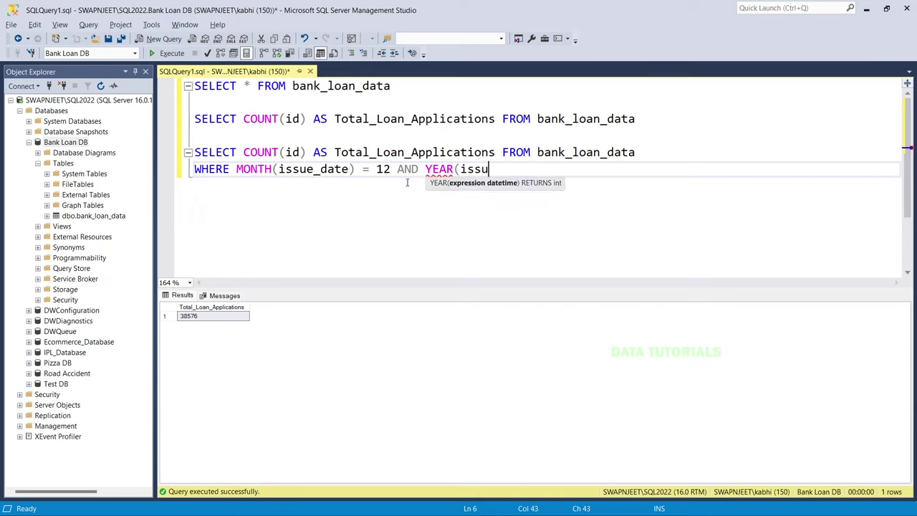
pyautogui.write('_date) = ')
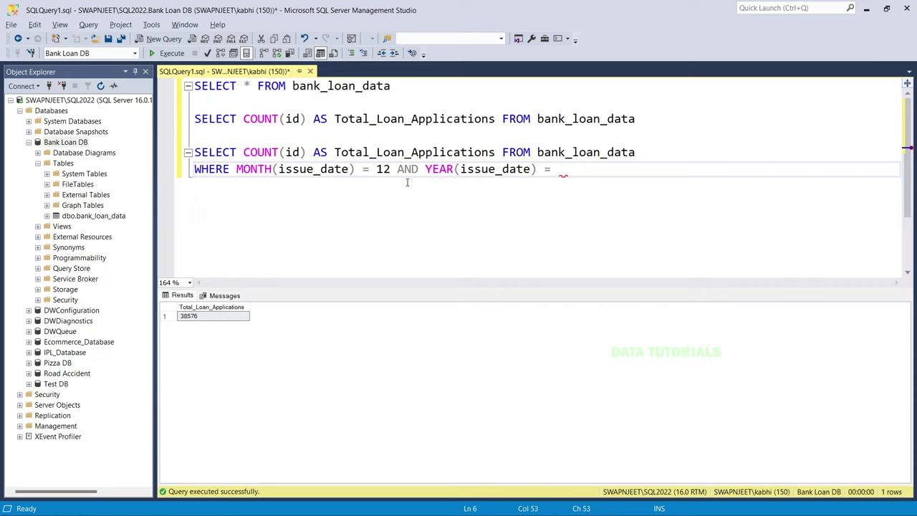
pyautogui.write('2021')
# - Execute the December 2021 filtered count query
pyautogui.moveTo(607, 173); pyautogui.dragTo(192, 153)
pyautogui.click(169, 55)
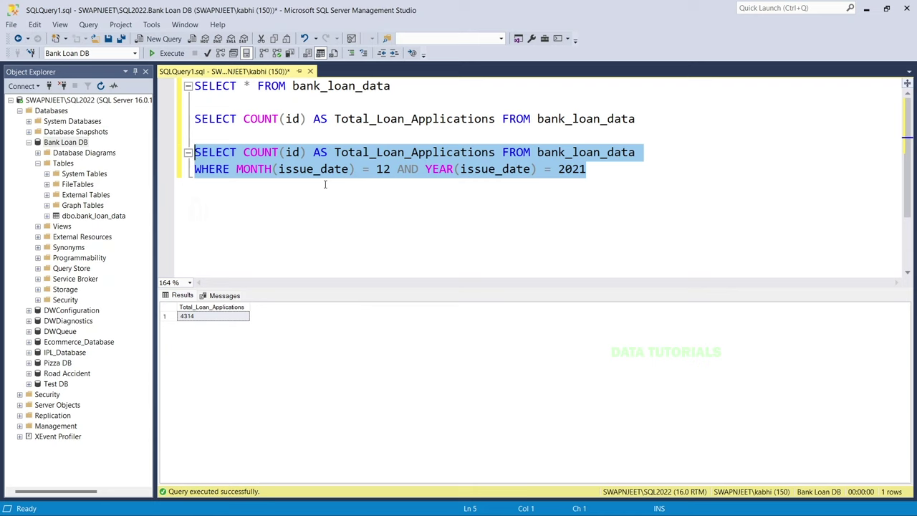
pyautogui.click(383, 171)
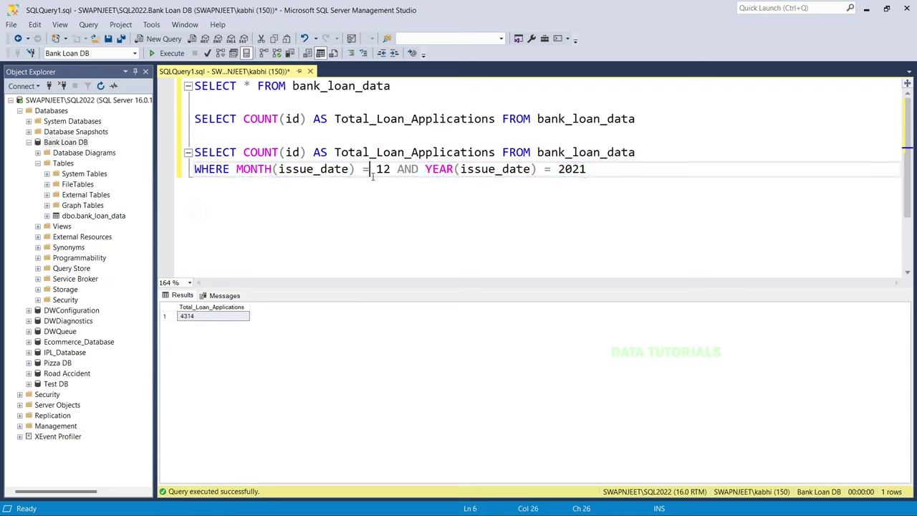
# - Rename the alias to MTD_Total_Loan_Applications and rerun, returning 4314
pyautogui.click(336, 153)
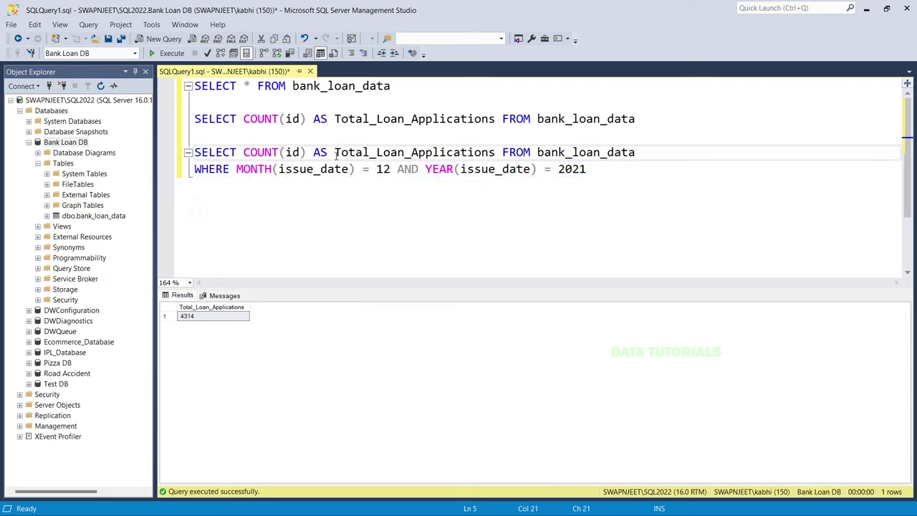
pyautogui.write('MT')
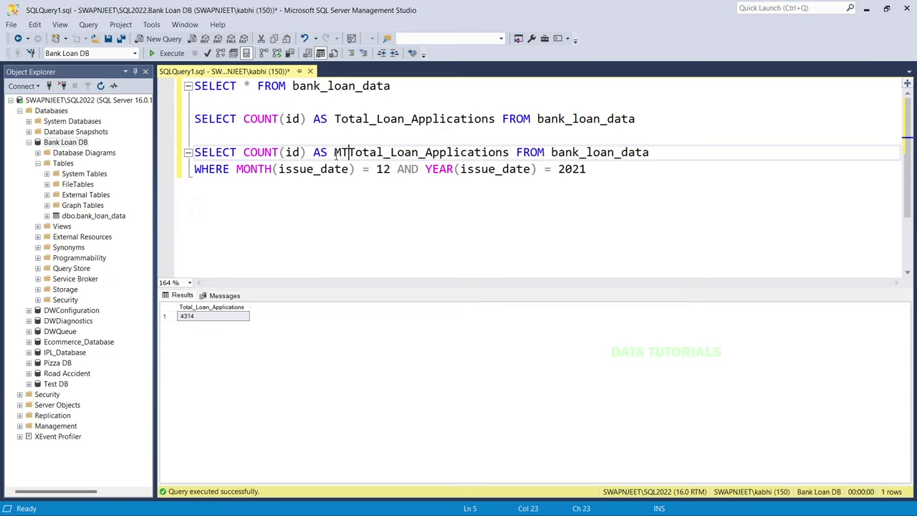
pyautogui.write('D_')
pyautogui.moveTo(586, 170); pyautogui.dragTo(194, 153)
pyautogui.click(181, 53)
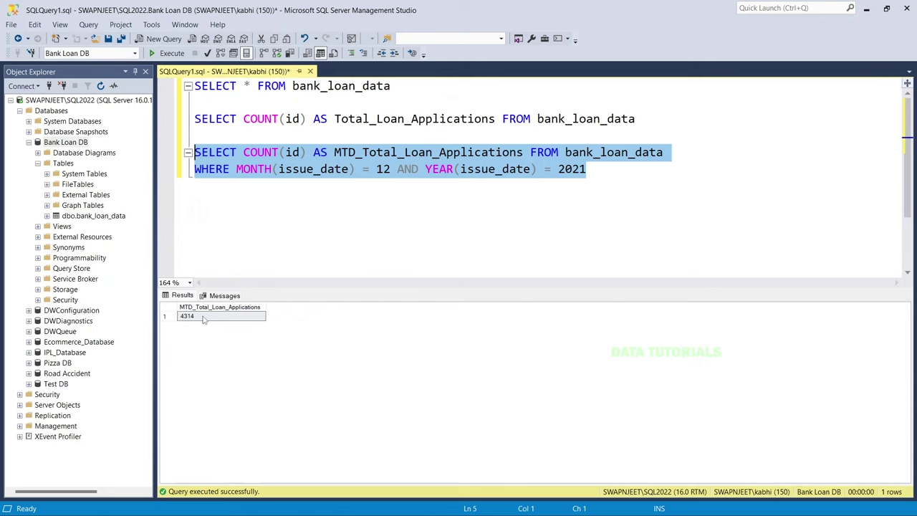
pyautogui.click(236, 245)
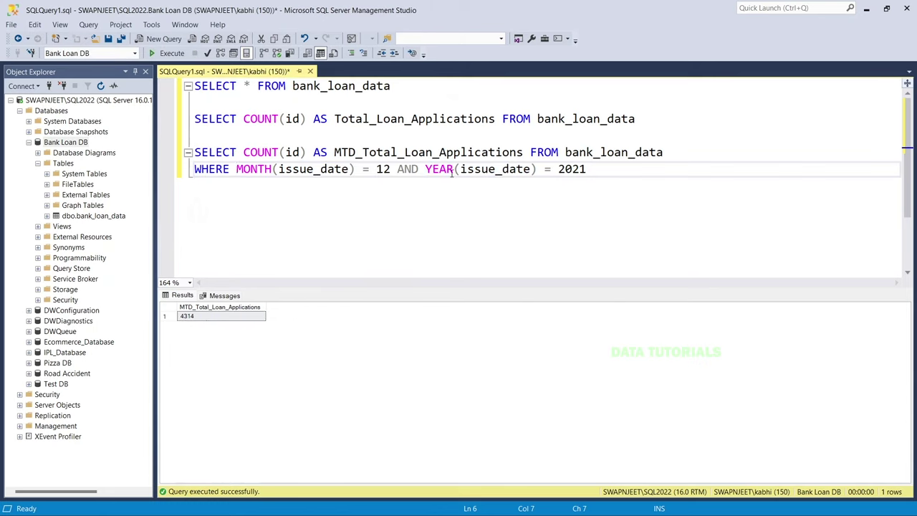
# - Review the month 12 and YEAR(issue_date) = 2021 conditions in the WHERE clause
pyautogui.moveTo(425, 170); pyautogui.dragTo(587, 177)
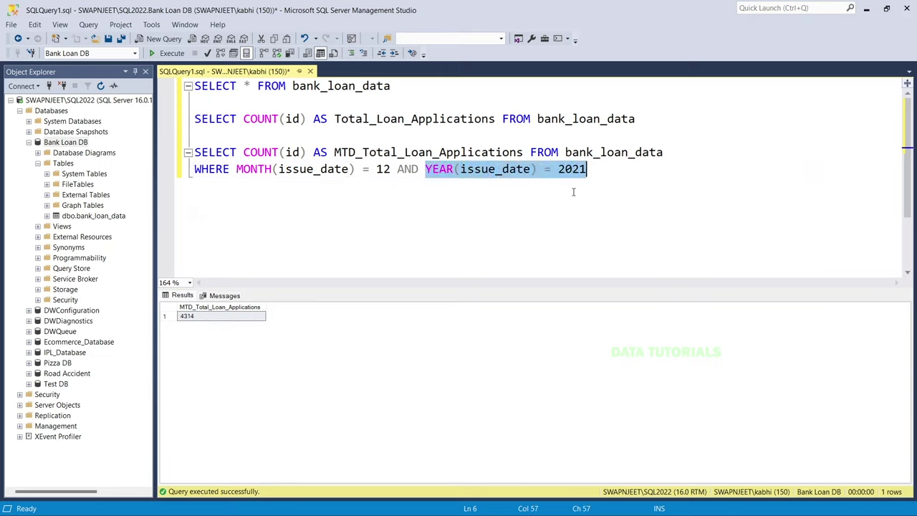
pyautogui.click(573, 192)
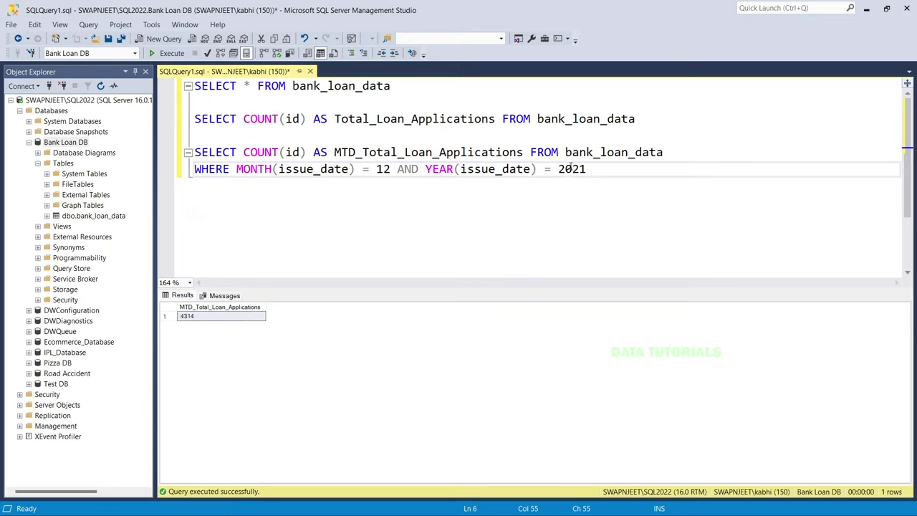
pyautogui.doubleClick(383, 170)
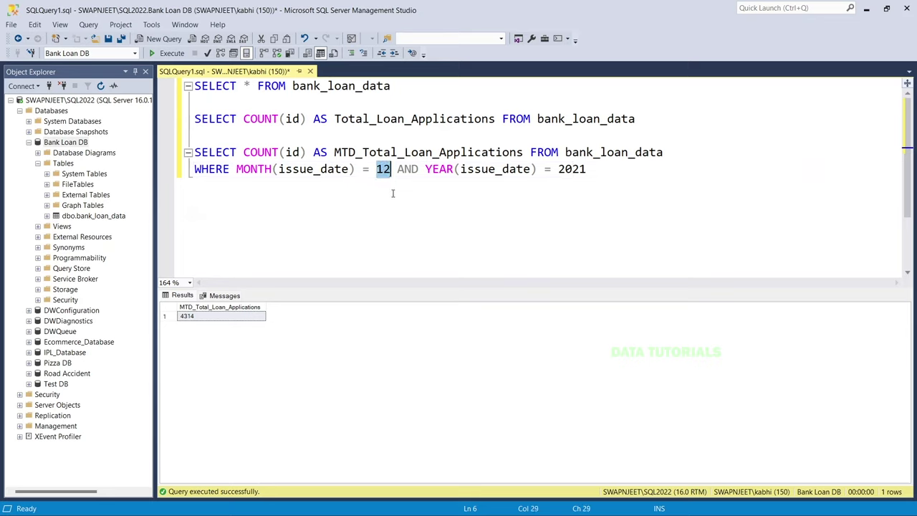
pyautogui.click(393, 191)
pyautogui.moveTo(428, 169); pyautogui.dragTo(586, 172)
pyautogui.click(580, 181)
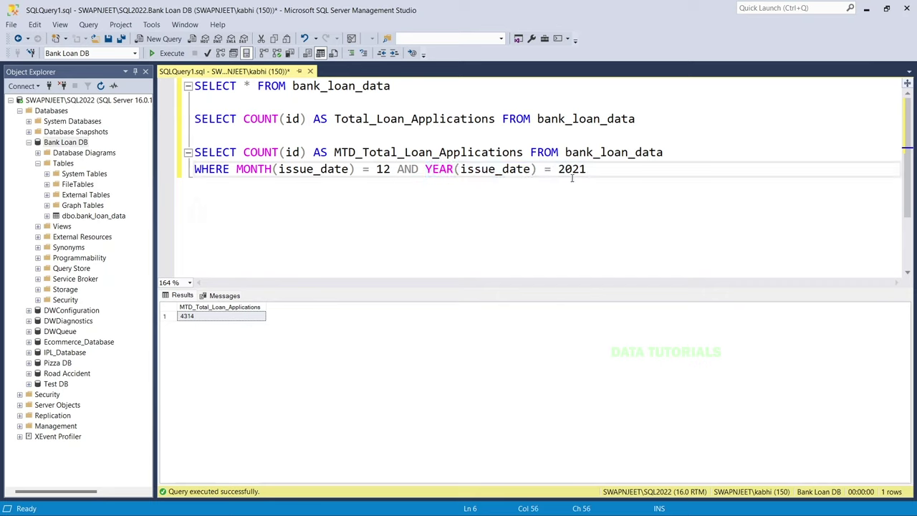
pyautogui.click(625, 172)
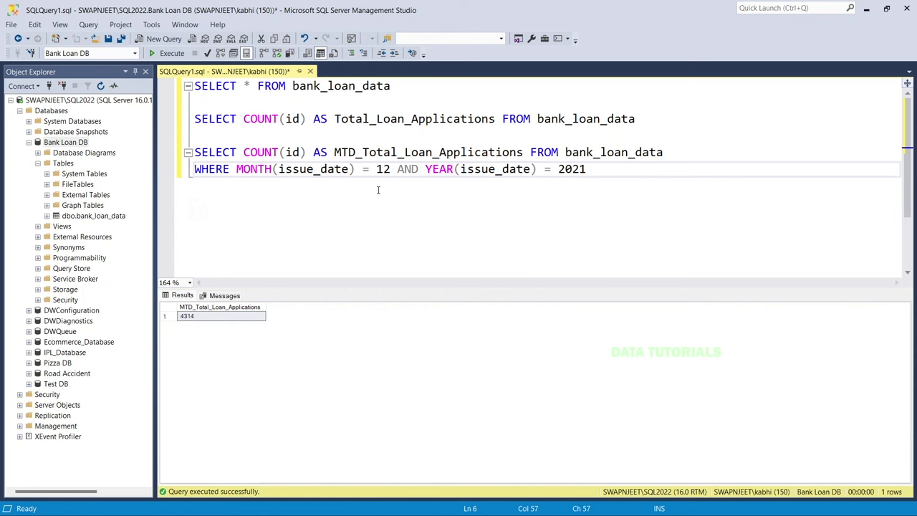
# - Check the MoM requirement, then rename the alias to PMTD_Total_Loan_Applications, filter month 11, returning 4035
pyautogui.hotkey('alt', 'Tab')
pyautogui.press('Tab')
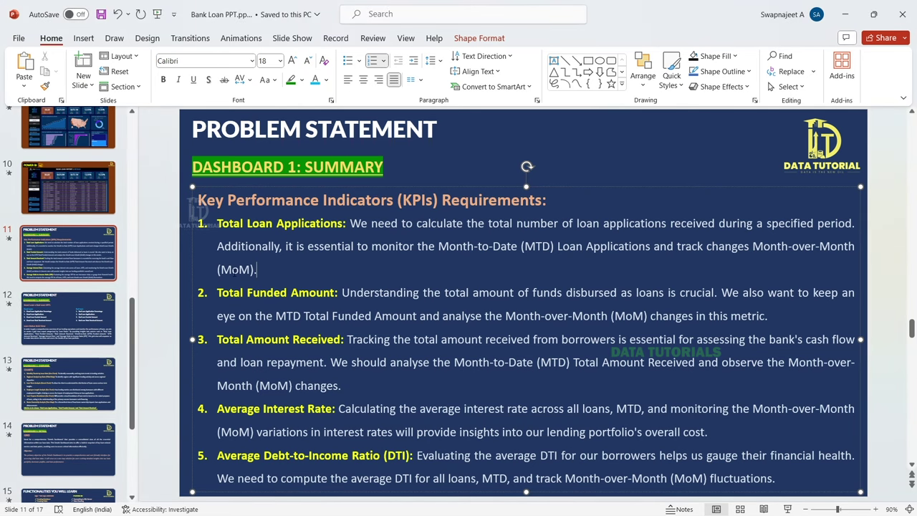
pyautogui.moveTo(217, 271); pyautogui.dragTo(288, 271)
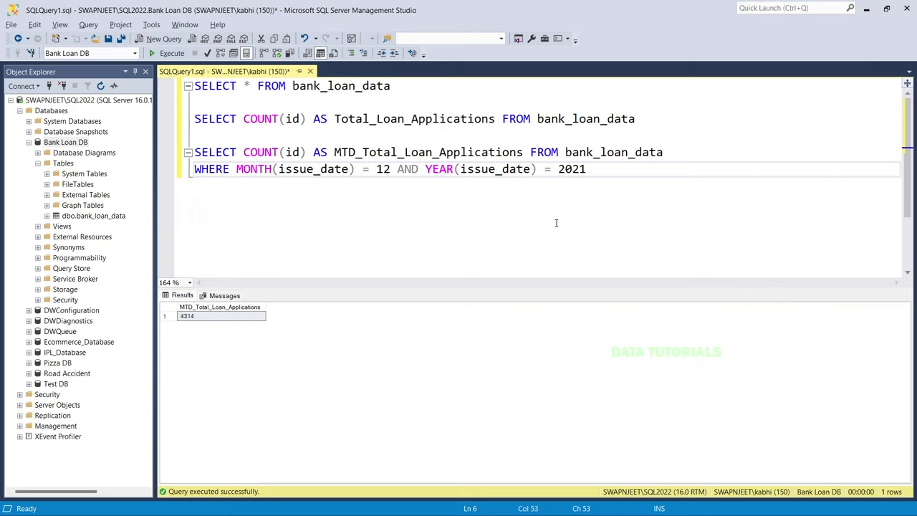
pyautogui.click(332, 153)
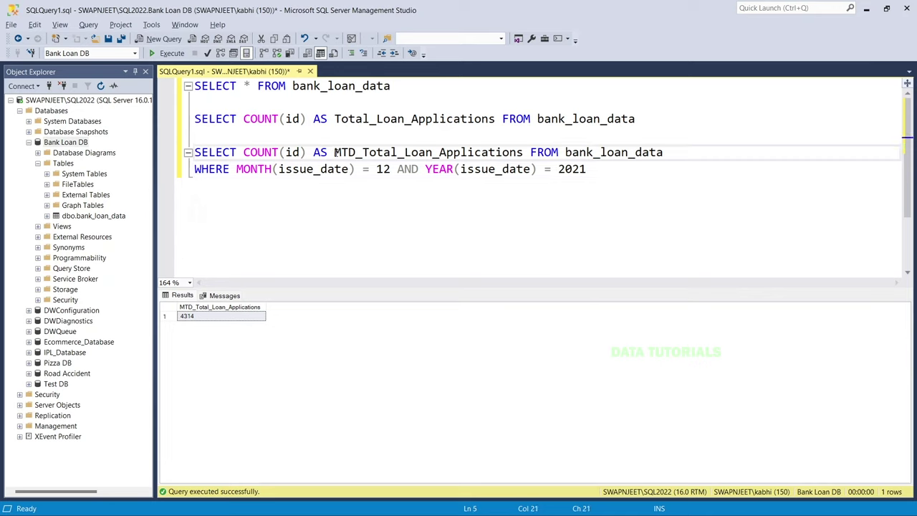
pyautogui.write('P')
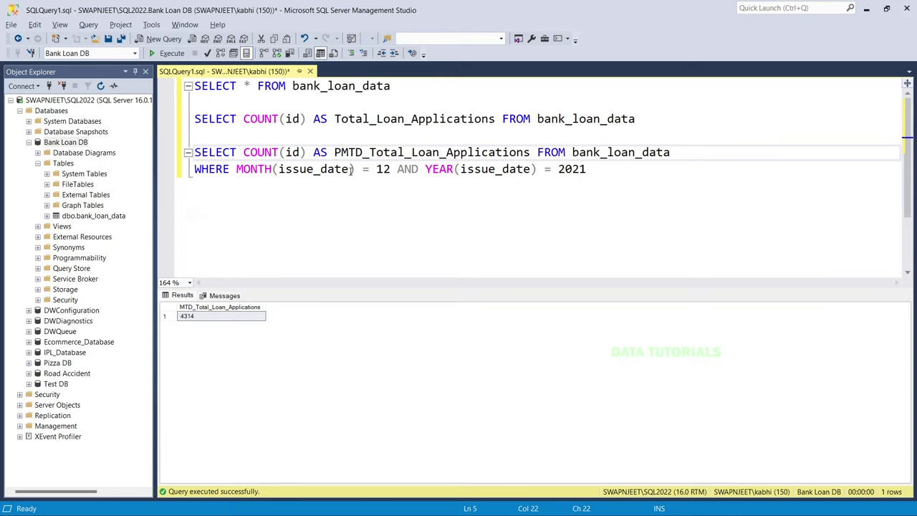
pyautogui.click(384, 169)
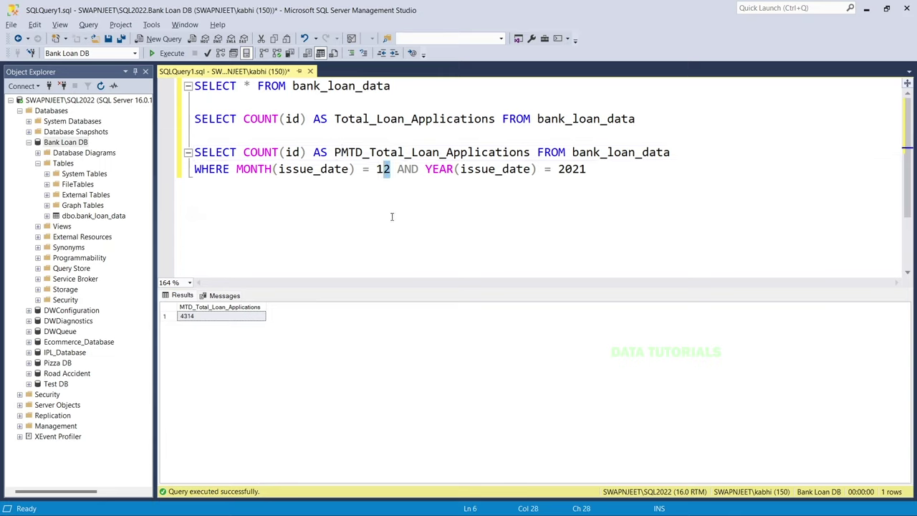
pyautogui.write('1')
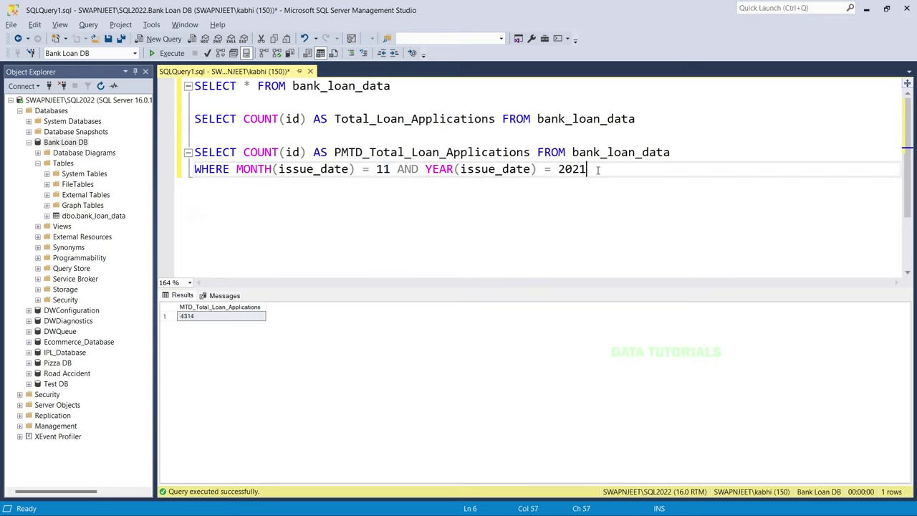
pyautogui.moveTo(600, 170); pyautogui.dragTo(188, 153)
pyautogui.click(170, 53)
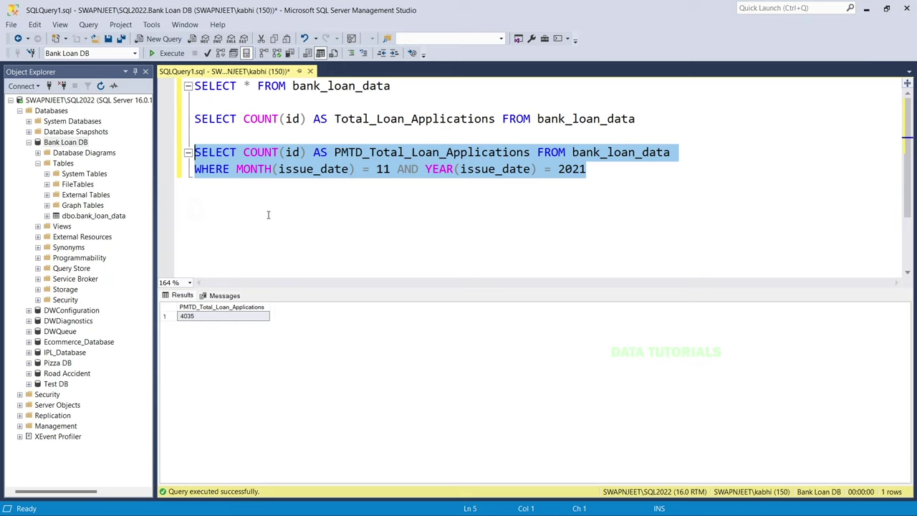
# - Start a comment line '--(MTD-PMTD)/{PMTD' below the query
pyautogui.click(266, 169)
pyautogui.click(608, 172)
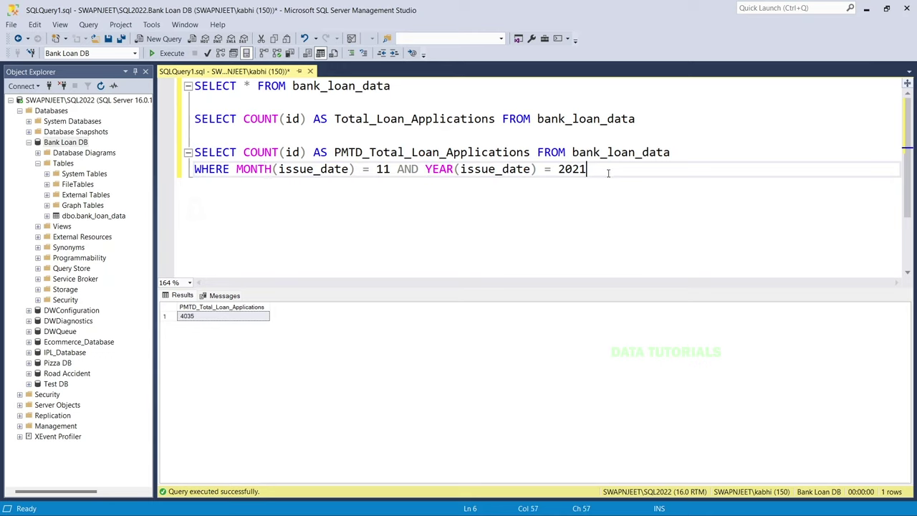
pyautogui.press('Down')
pyautogui.press('Down')
pyautogui.write('--')
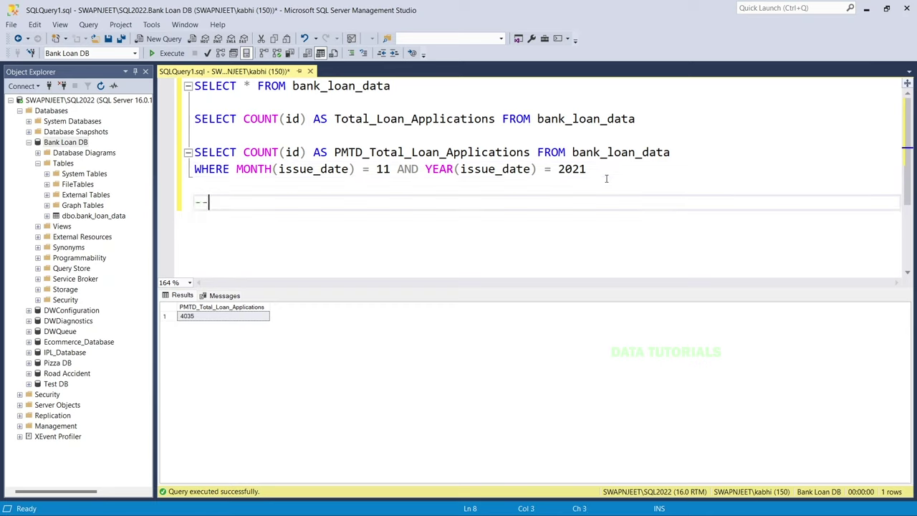
pyautogui.write('(MTD-PMTD')
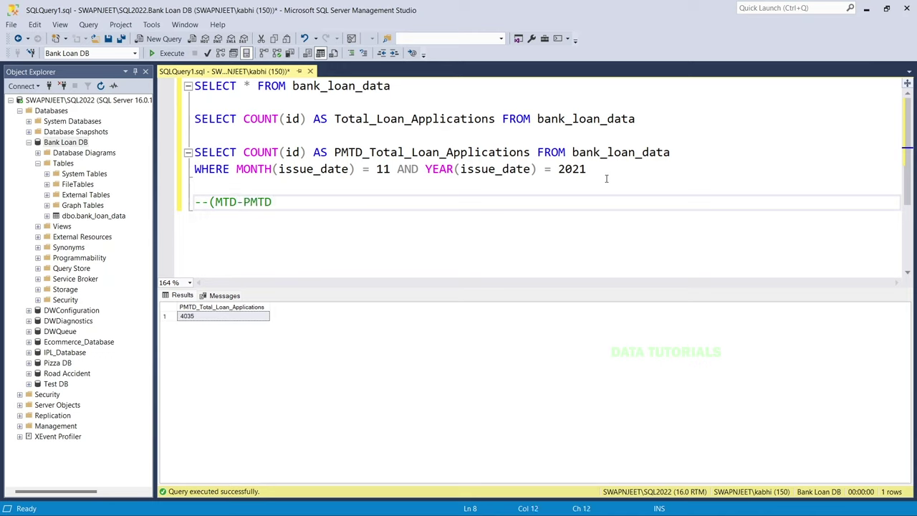
pyautogui.write(')/{PMTD')
pyautogui.press('BackSpace')
pyautogui.press('BackSpace')
pyautogui.press('BackSpace')
pyautogui.press('BackSpace')
pyautogui.press('BackSpace')
pyautogui.write('PMTD')
pyautogui.moveTo(343, 201); pyautogui.dragTo(209, 202)
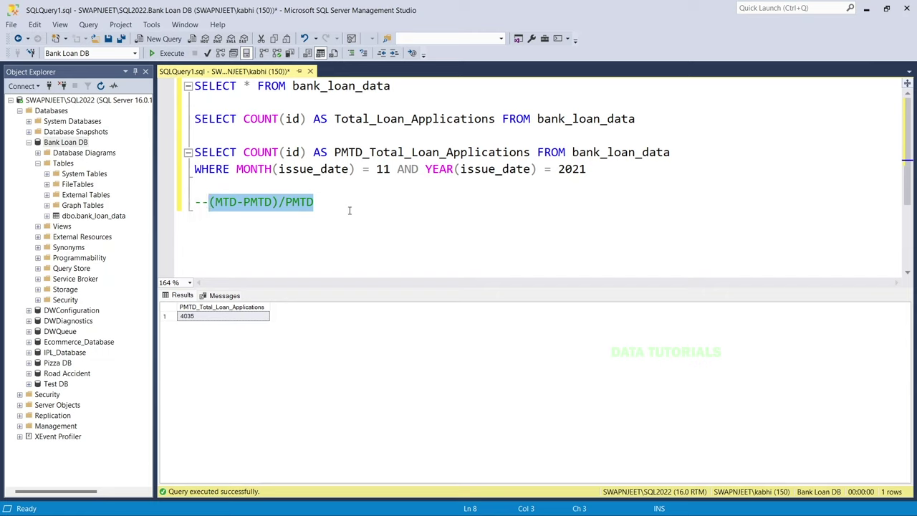
pyautogui.click(257, 201)
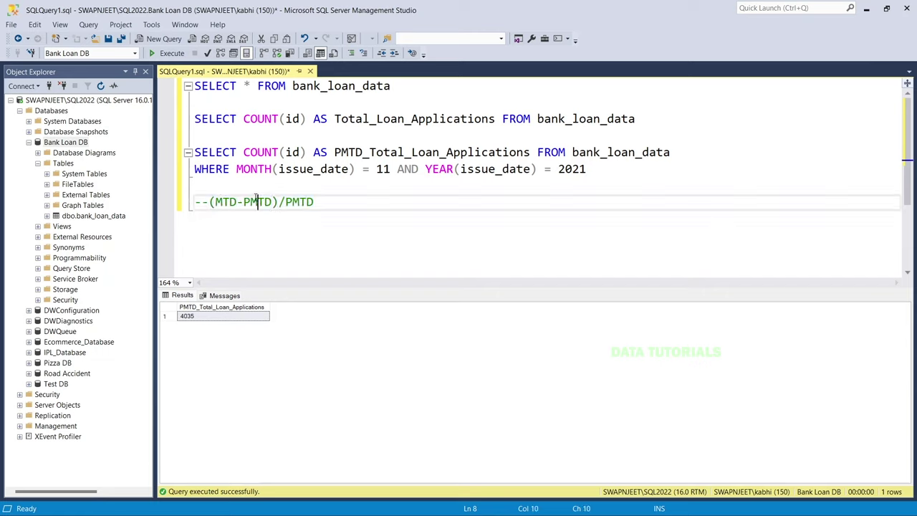
pyautogui.click(309, 202)
pyautogui.moveTo(324, 201); pyautogui.dragTo(191, 186)
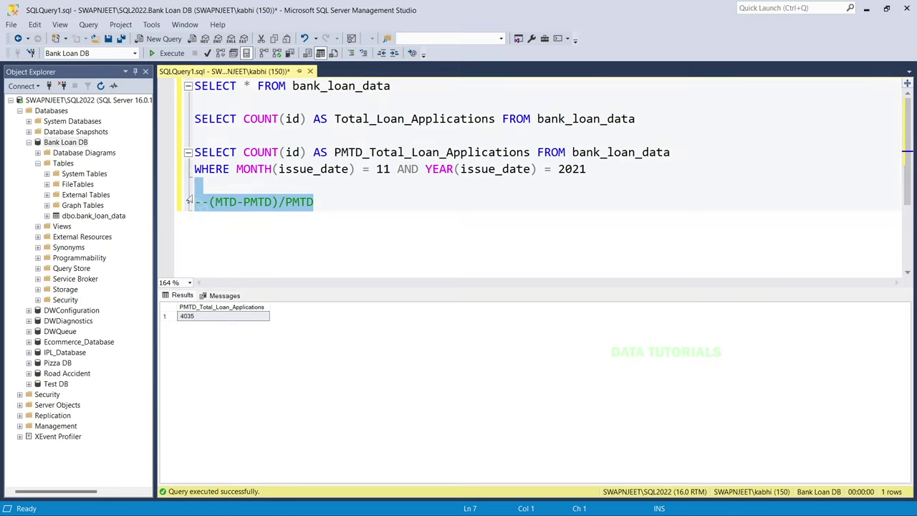
pyautogui.press('BackSpace')
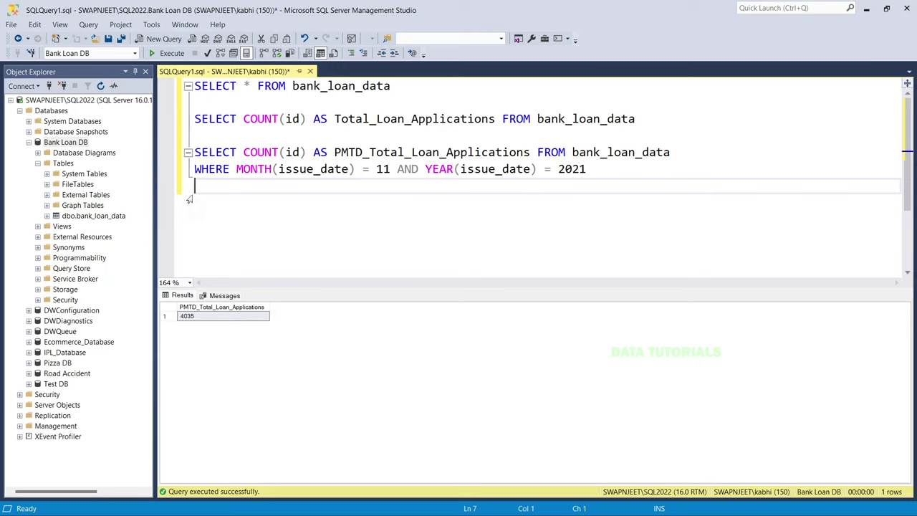
pyautogui.hotkey('alt', 'Tab')
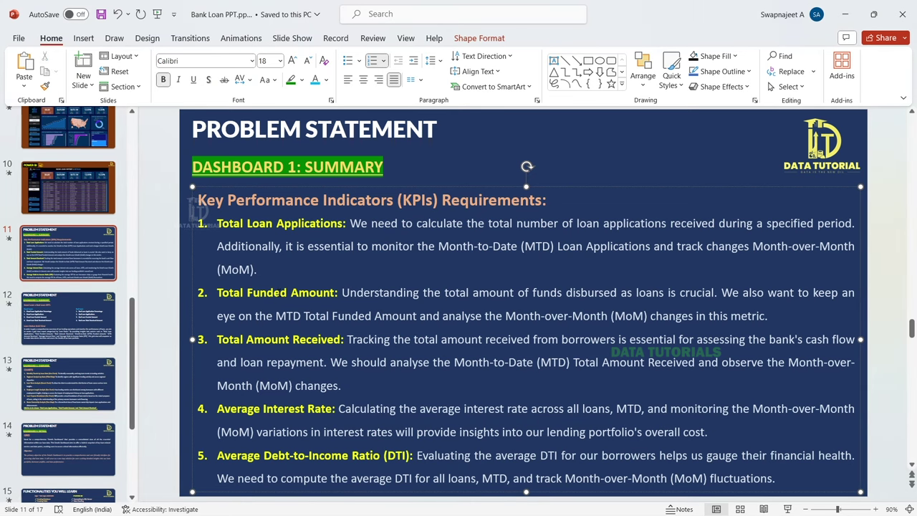
# - After checking the requirements slide, delete the two-line PMTD loan applications query
pyautogui.hotkey('alt', 'Tab')
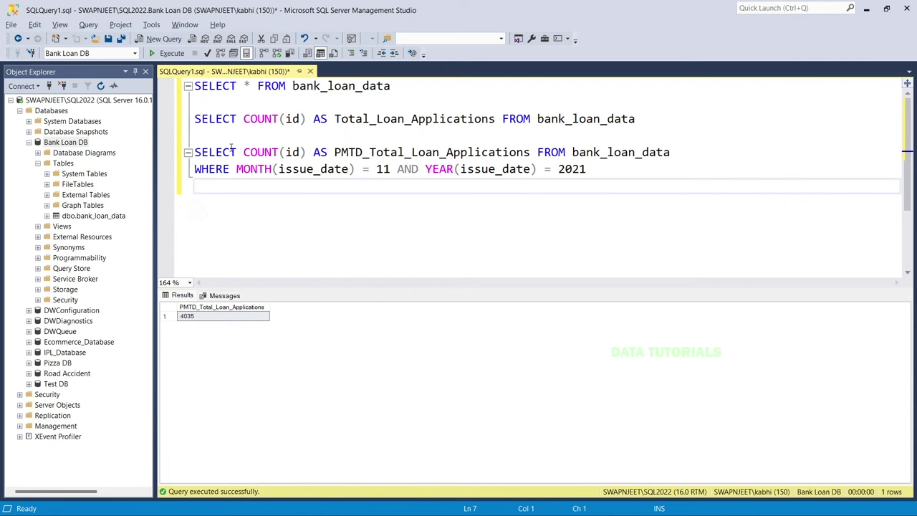
pyautogui.hotkey('alt', 'Tab')
pyautogui.hotkey('alt', 'Tab')
pyautogui.moveTo(595, 169); pyautogui.dragTo(174, 159)
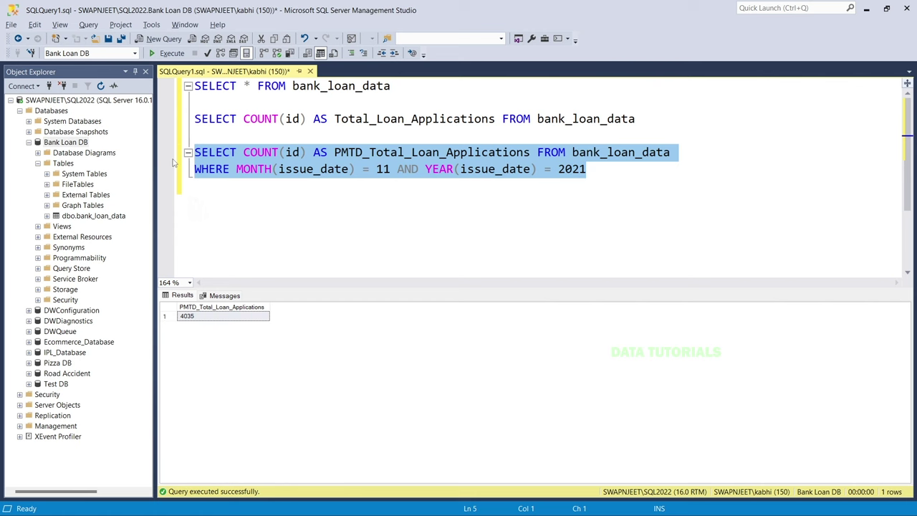
pyautogui.press('BackSpace')
pyautogui.press('BackSpace')
pyautogui.hotkey('alt', 'Tab')
pyautogui.hotkey('alt', 'Tab')
pyautogui.hotkey('alt', 'Tab')
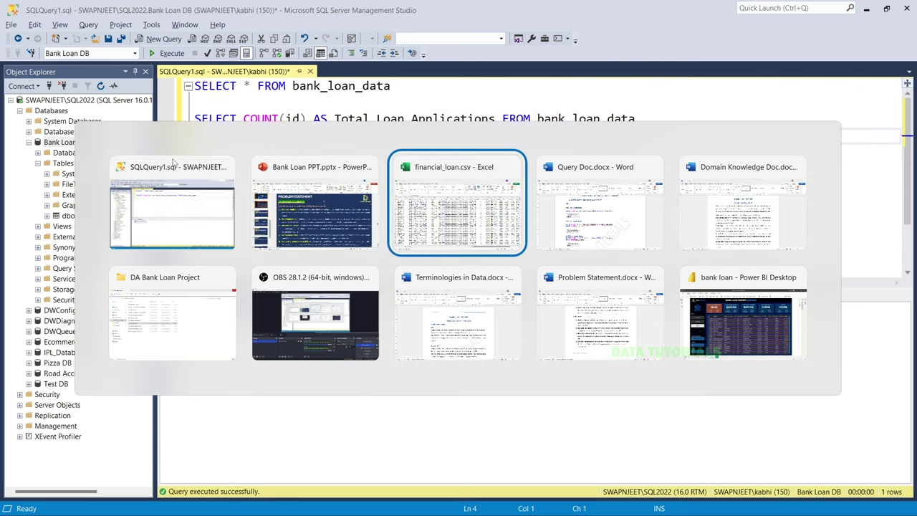
# - In Query Doc, prefix the MTD query's alias with MTD_ to read MTD_Total_Applications
pyautogui.scroll(-3, 321, 286)
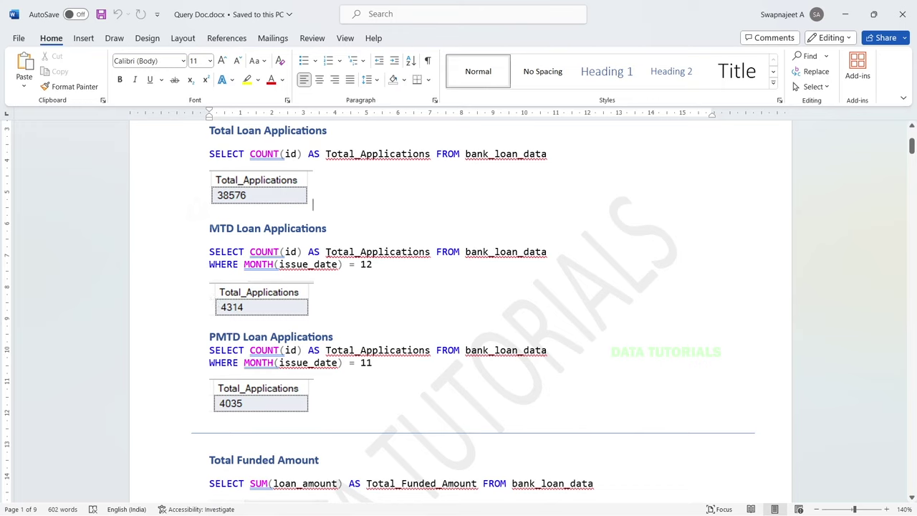
pyautogui.click(326, 252)
pyautogui.write('M')
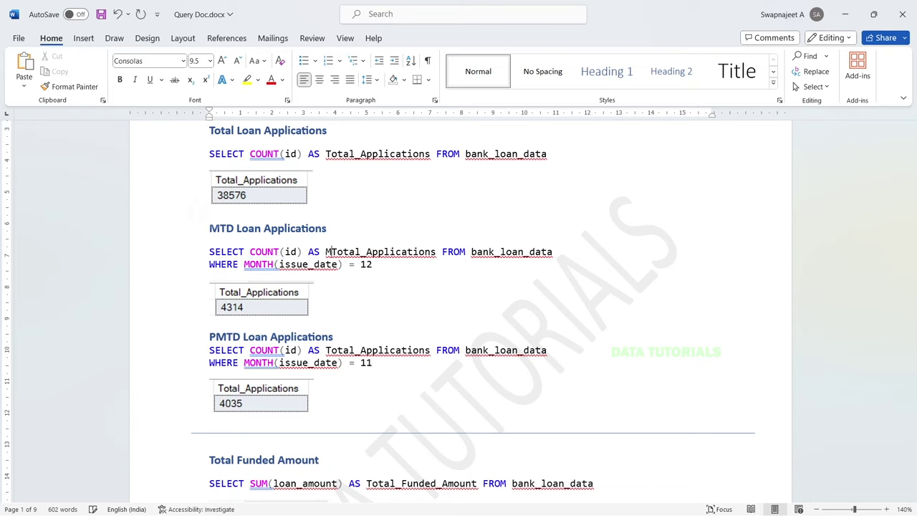
pyautogui.write('TD_')
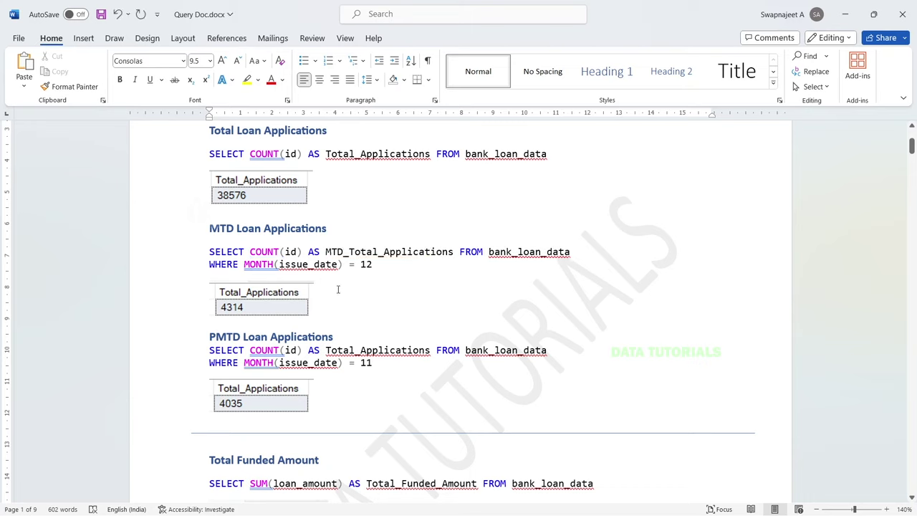
pyautogui.click(290, 307)
pyautogui.click(370, 303)
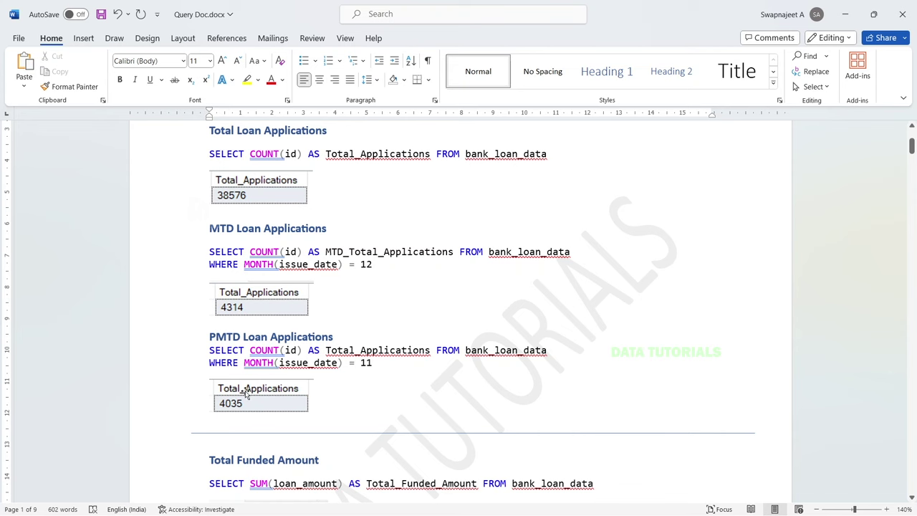
pyautogui.scroll(-3, 248, 401)
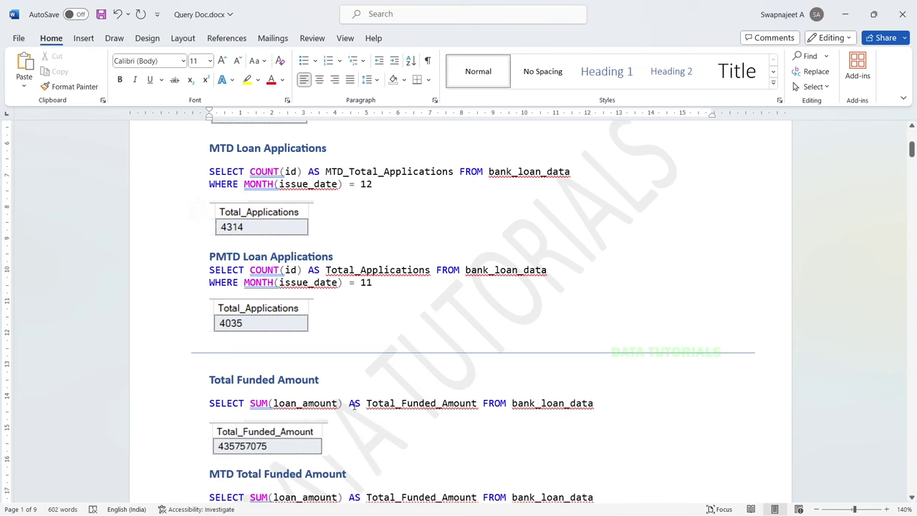
pyautogui.hotkey('alt', 'Tab')
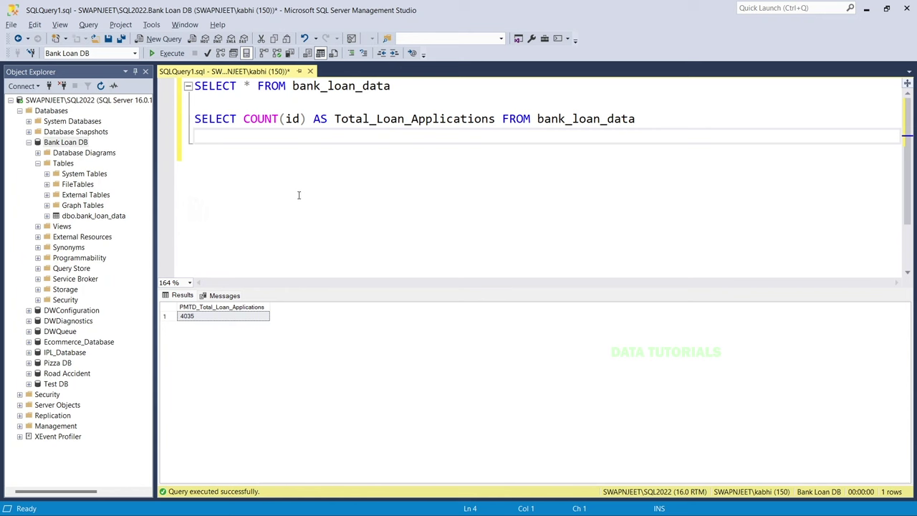
# - Run SELECT * FROM bank_loan_data and inspect the loan_amount column of the results
pyautogui.hotkey('alt', 'Tab')
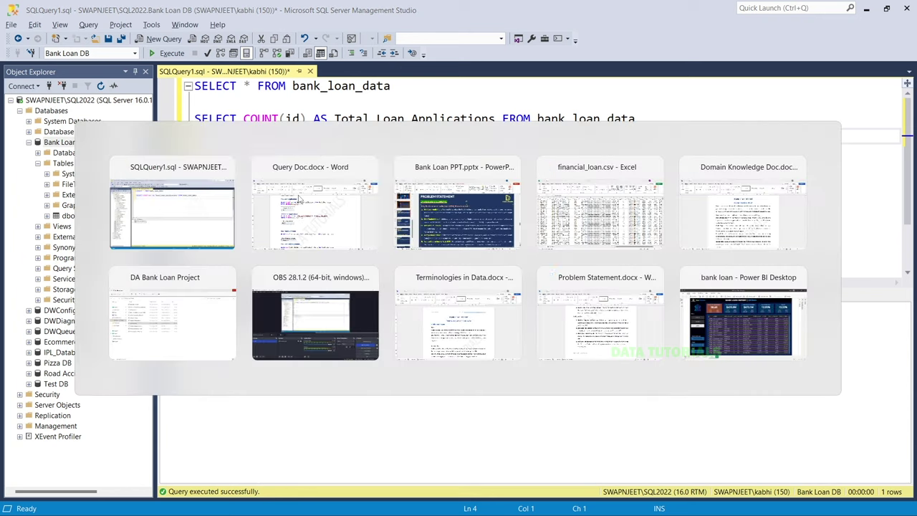
pyautogui.hotkey('alt', 'Tab')
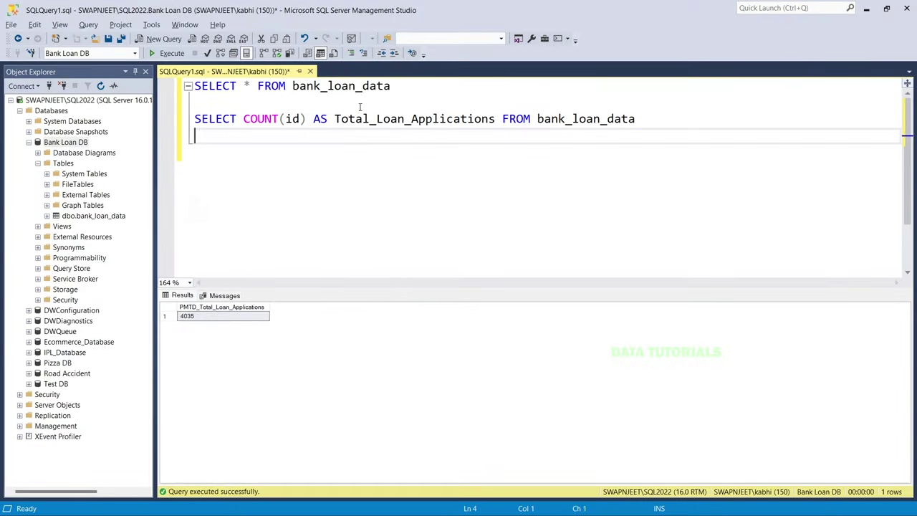
pyautogui.moveTo(409, 85); pyautogui.dragTo(192, 82)
pyautogui.press('F5')
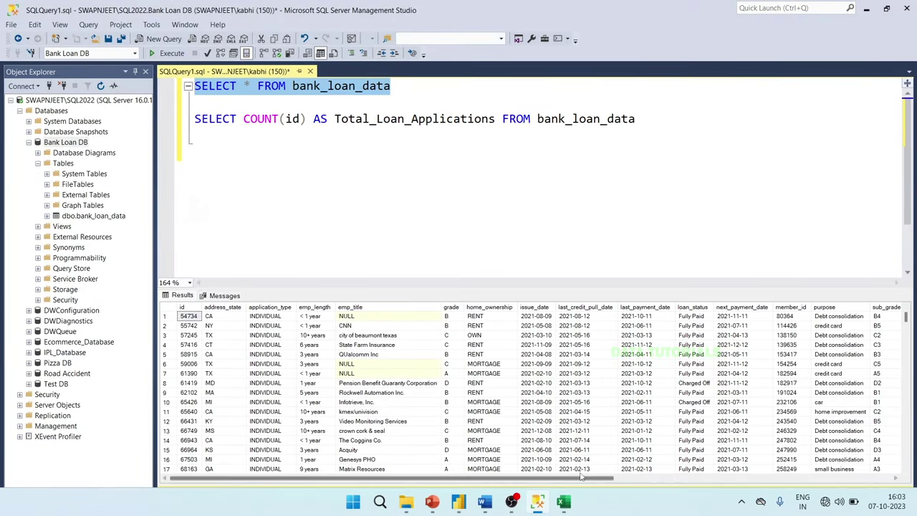
pyautogui.moveTo(590, 478); pyautogui.dragTo(867, 479)
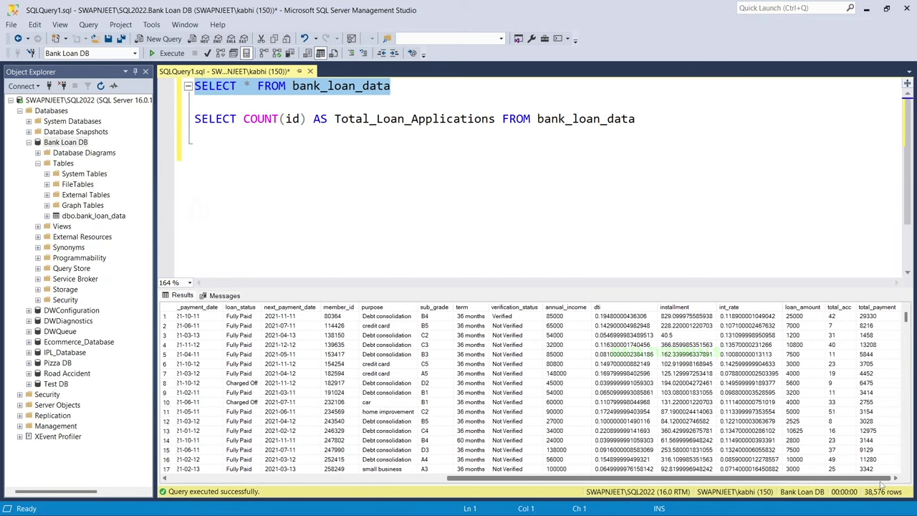
pyautogui.click(804, 307)
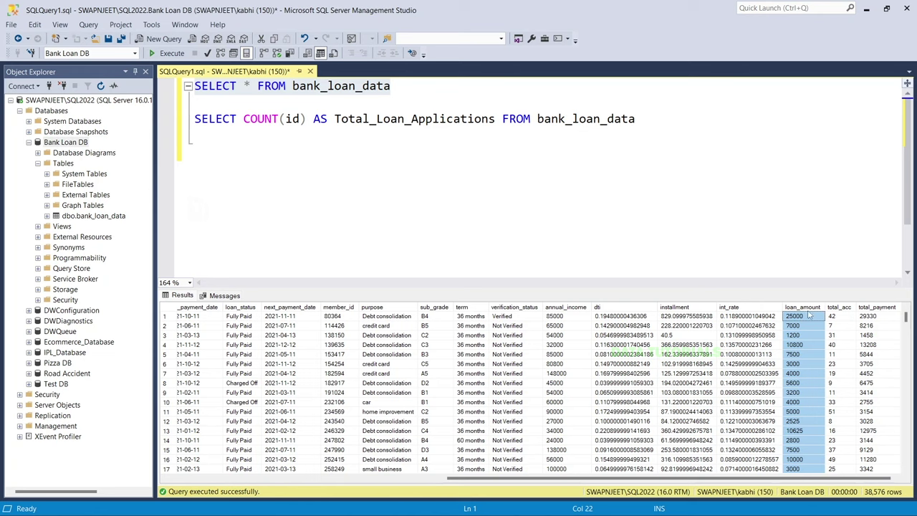
# - Replace the COUNT(id) query with SELECT SUM(loan_amount) AS Total_Funded_Amount FROM bank_loan_data
pyautogui.click(354, 191)
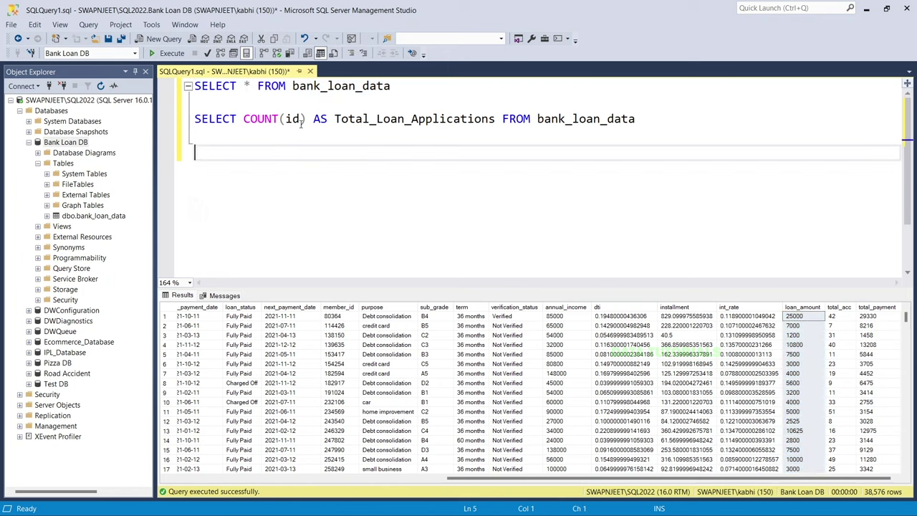
pyautogui.moveTo(307, 119); pyautogui.dragTo(243, 120)
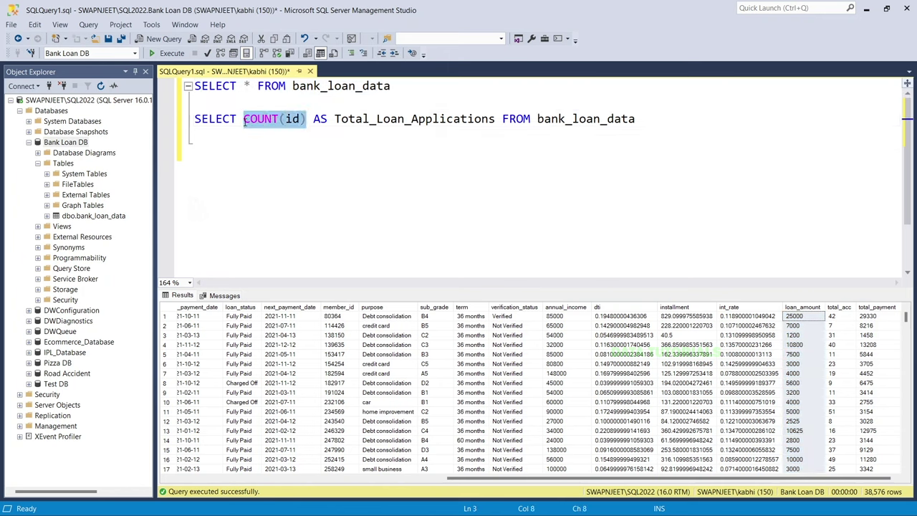
pyautogui.moveTo(306, 119); pyautogui.dragTo(665, 127)
pyautogui.press('BackSpace')
pyautogui.press('BackSpace')
pyautogui.press('BackSpace')
pyautogui.press('BackSpace')
pyautogui.press('BackSpace')
pyautogui.press('BackSpace')
pyautogui.press('BackSpace')
pyautogui.press('BackSpace')
pyautogui.press('BackSpace')
pyautogui.press('BackSpace')
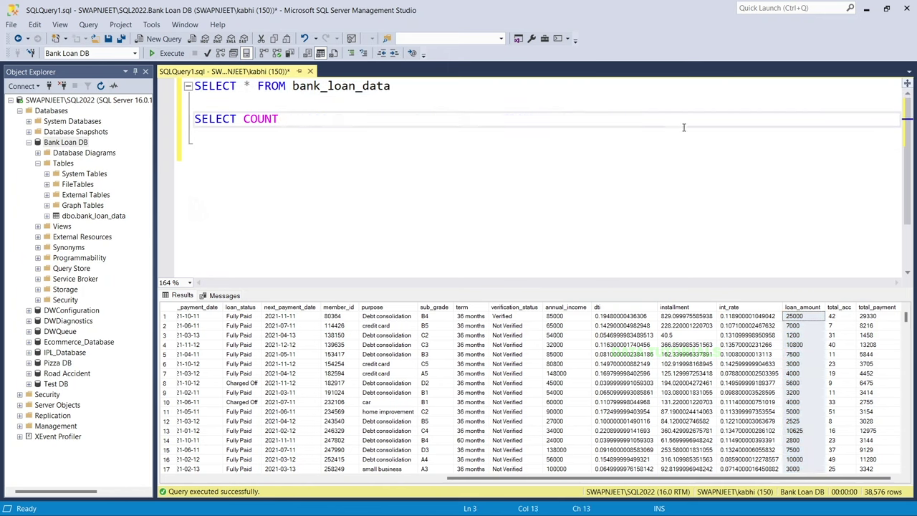
pyautogui.write('SUM')
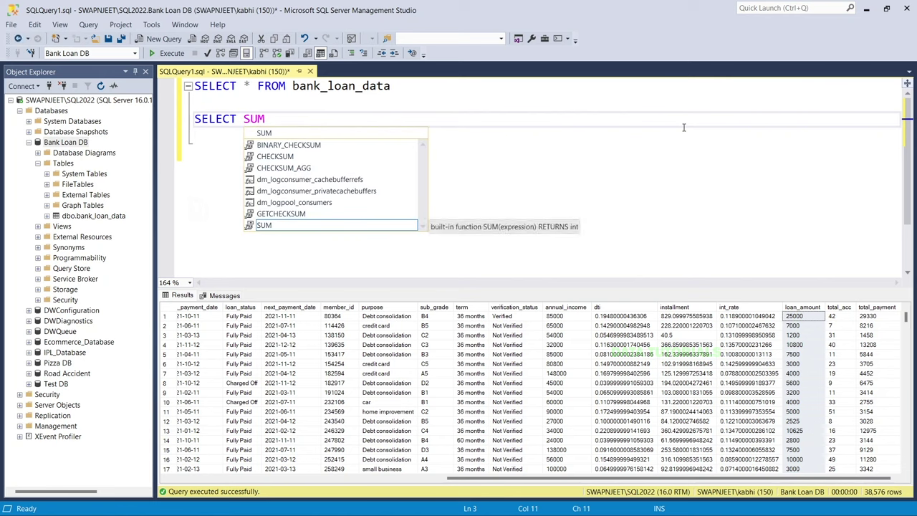
pyautogui.press('Escape')
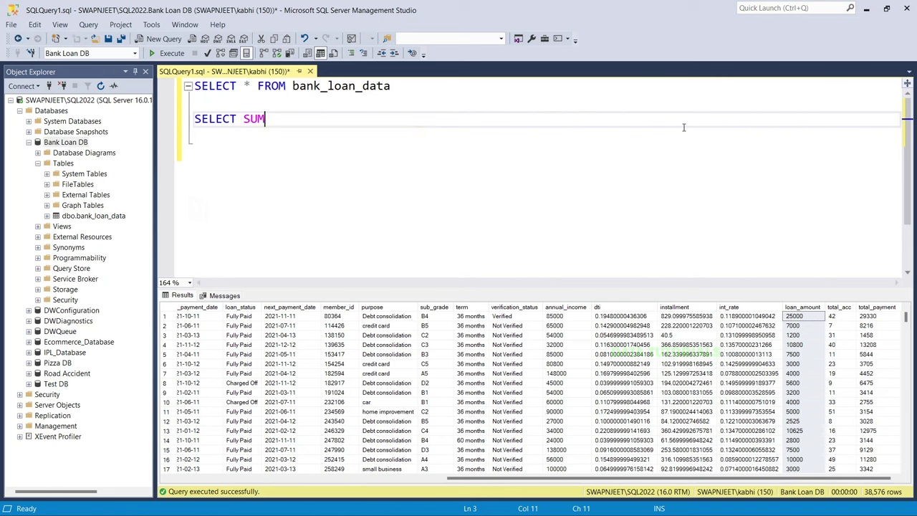
pyautogui.write('(l')
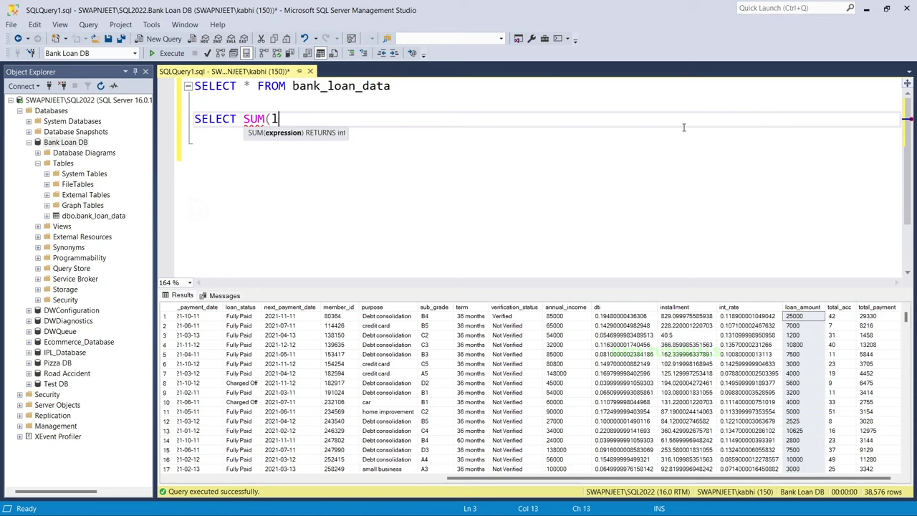
pyautogui.write('oan_amoun t)')
pyautogui.press('BackSpace')
pyautogui.press('BackSpace')
pyautogui.press('BackSpace')
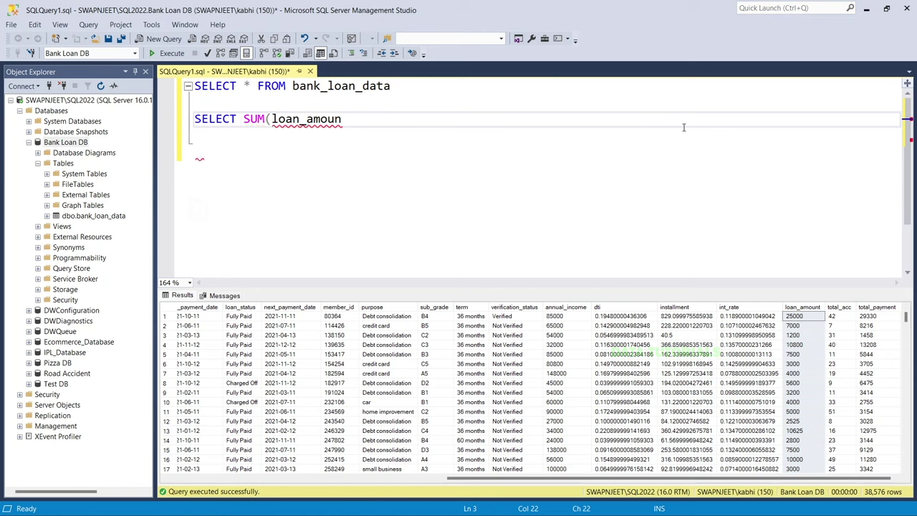
pyautogui.write('t) AS Total_Funde')
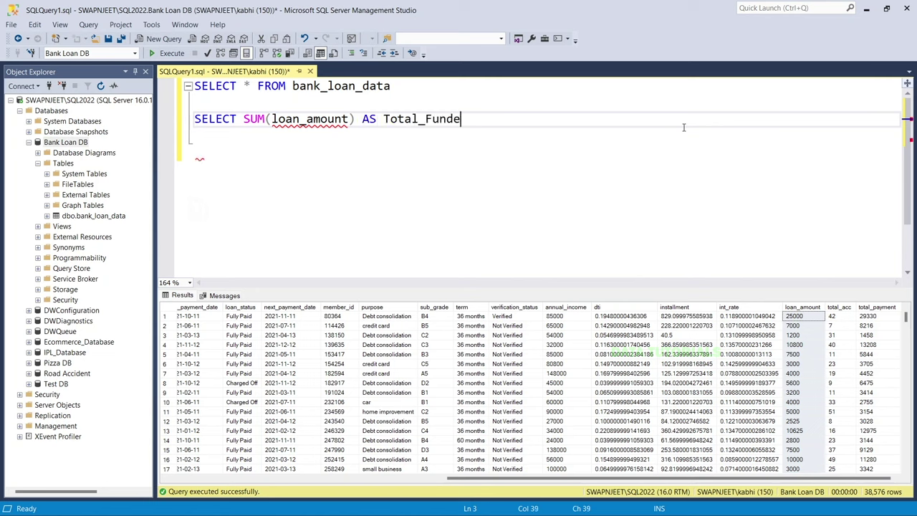
pyautogui.write('d_Amount FROM b')
pyautogui.press('Tab')
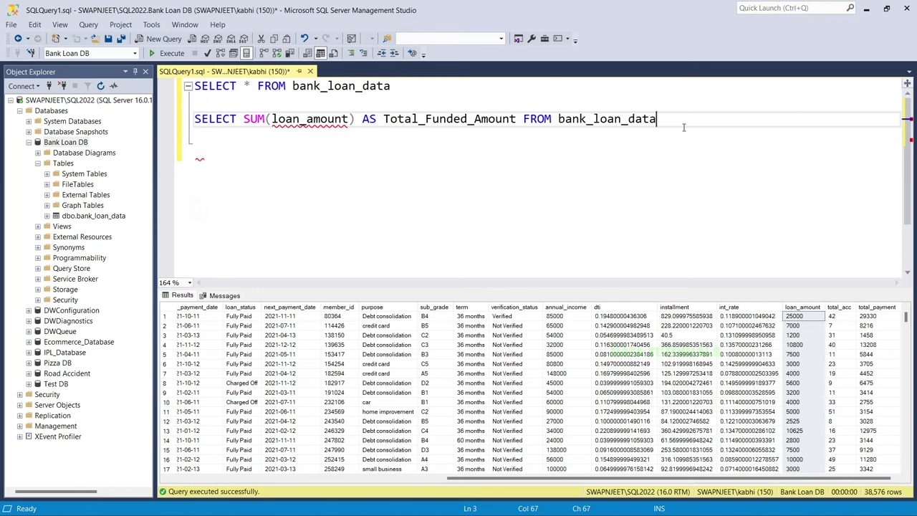
# - Run the funded amount query and select its 435757075 result
pyautogui.moveTo(681, 119); pyautogui.dragTo(194, 119)
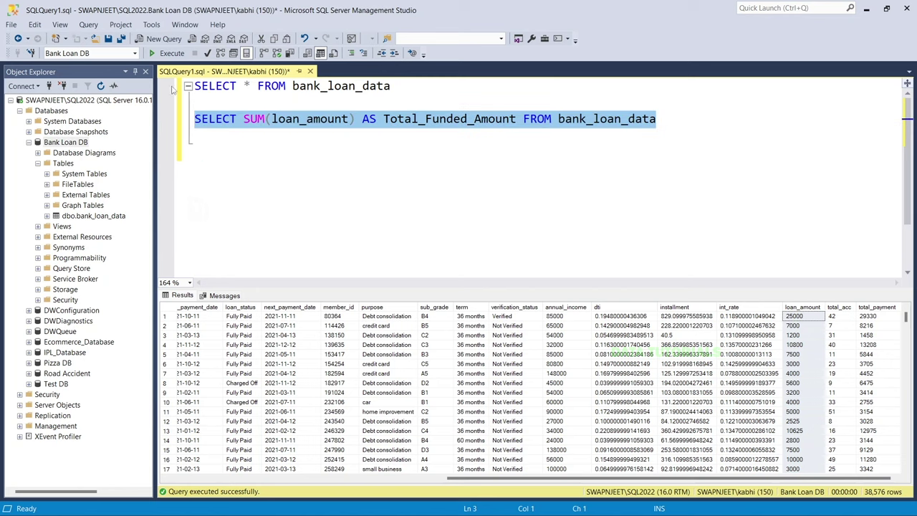
pyautogui.click(169, 55)
pyautogui.click(192, 319)
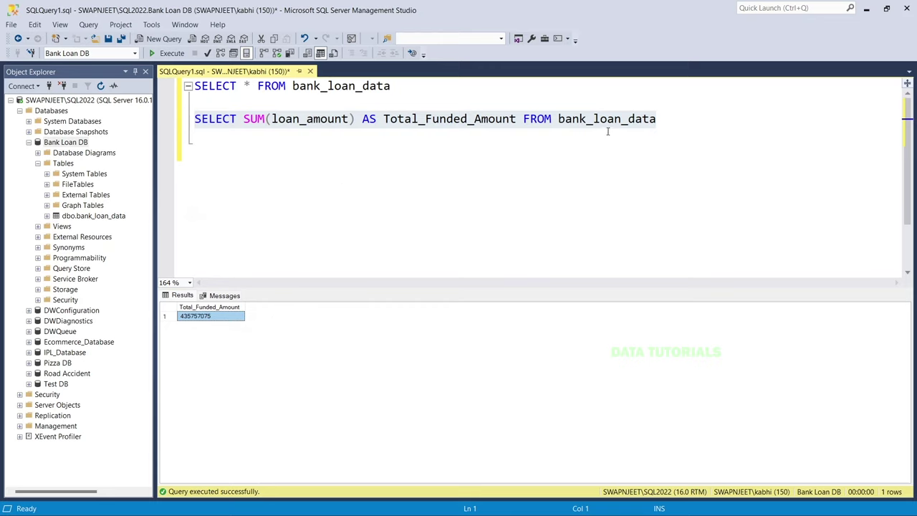
pyautogui.click(635, 165)
# - Add WHERE MONTH(issue_date) = 12 AND YEAR(issue_date) = 2021 and run the query
pyautogui.click(667, 122)
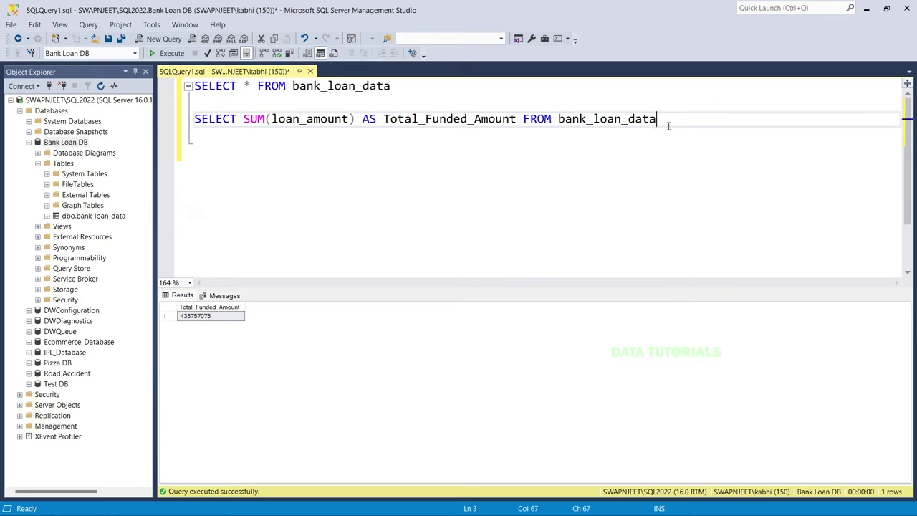
pyautogui.press('Return')
pyautogui.write('WH')
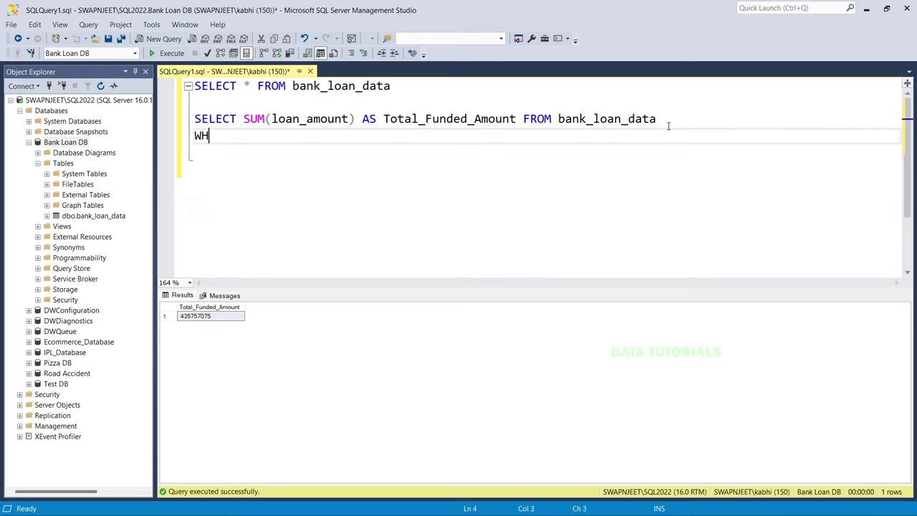
pyautogui.write('ERE MONT')
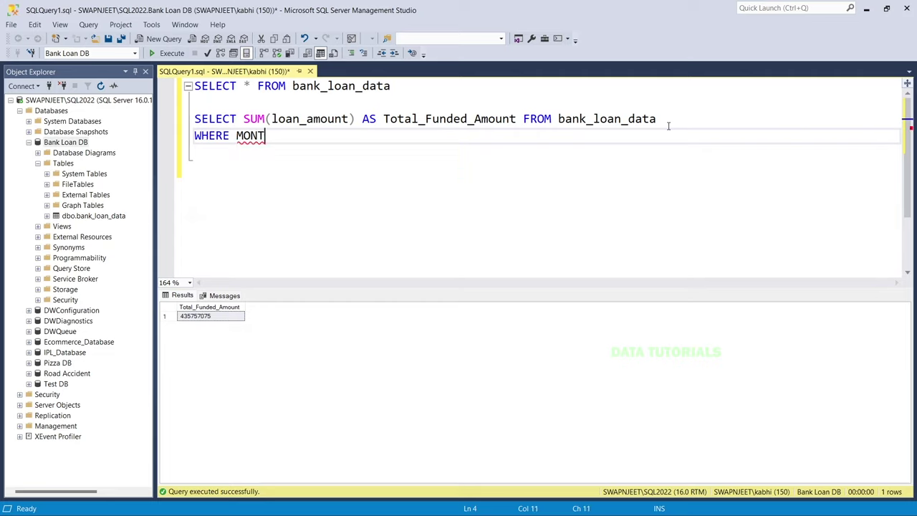
pyautogui.press('BackSpace')
pyautogui.write('TH')
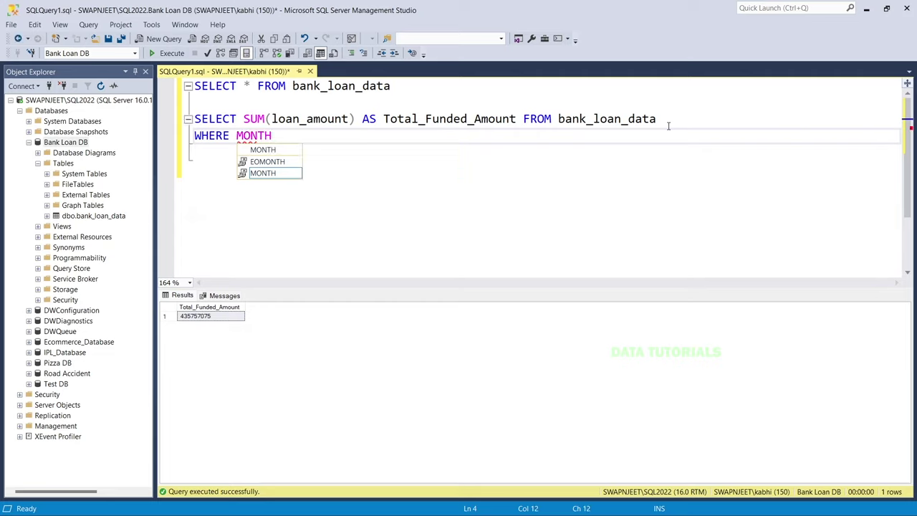
pyautogui.press('Escape')
pyautogui.write('(i')
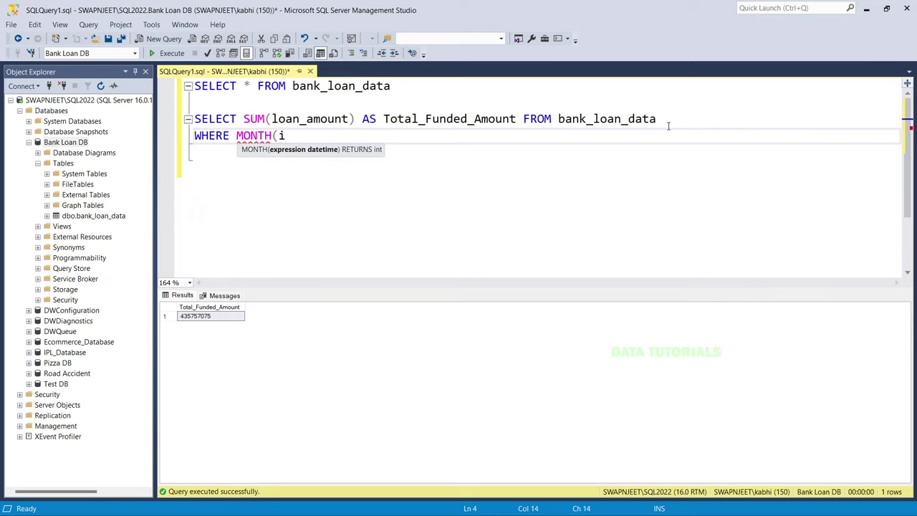
pyautogui.write('ssue_date)')
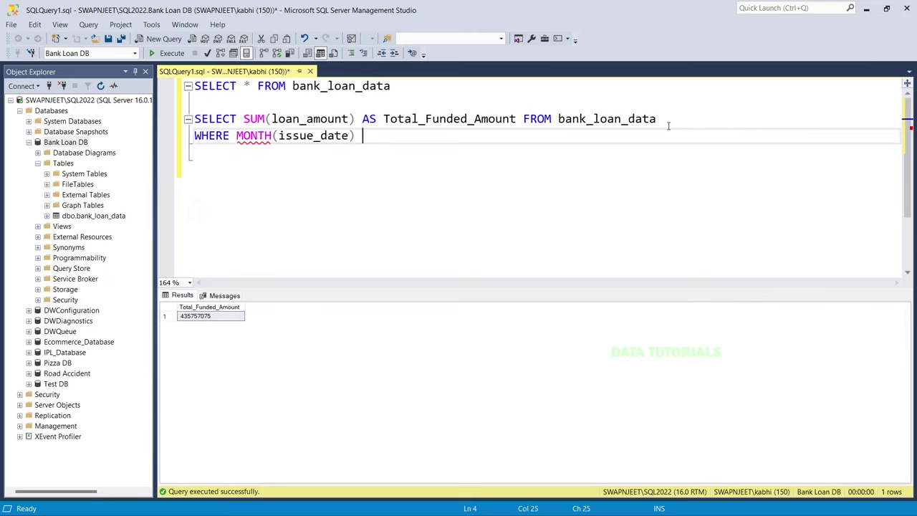
pyautogui.write(' = 12 AND ')
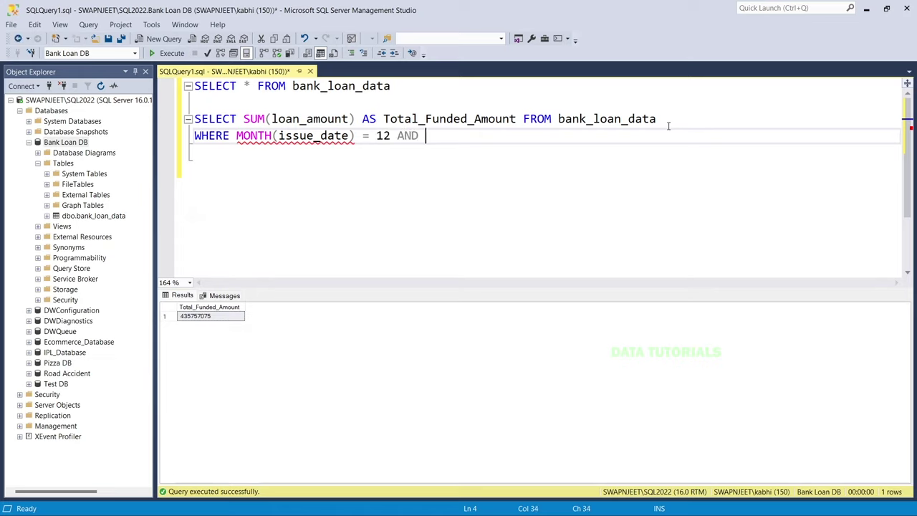
pyautogui.write('YEAR')
pyautogui.write('(')
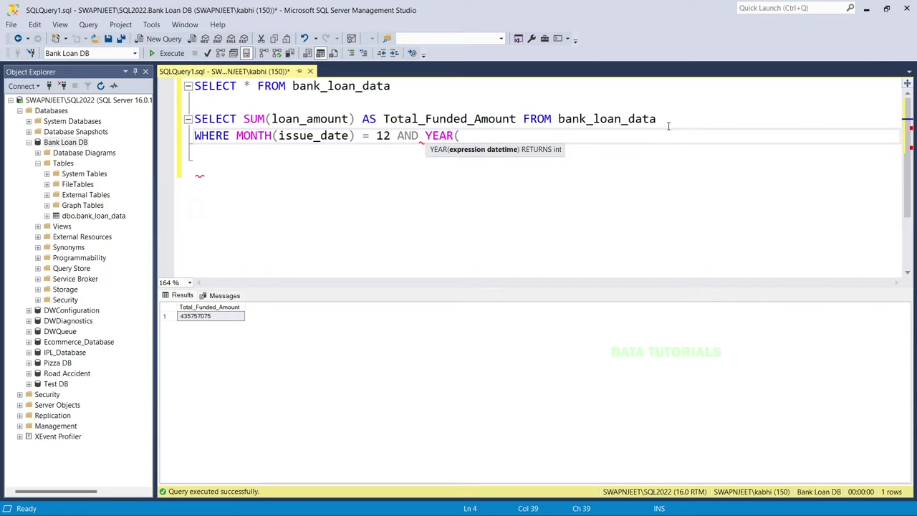
pyautogui.write('issue_date) =')
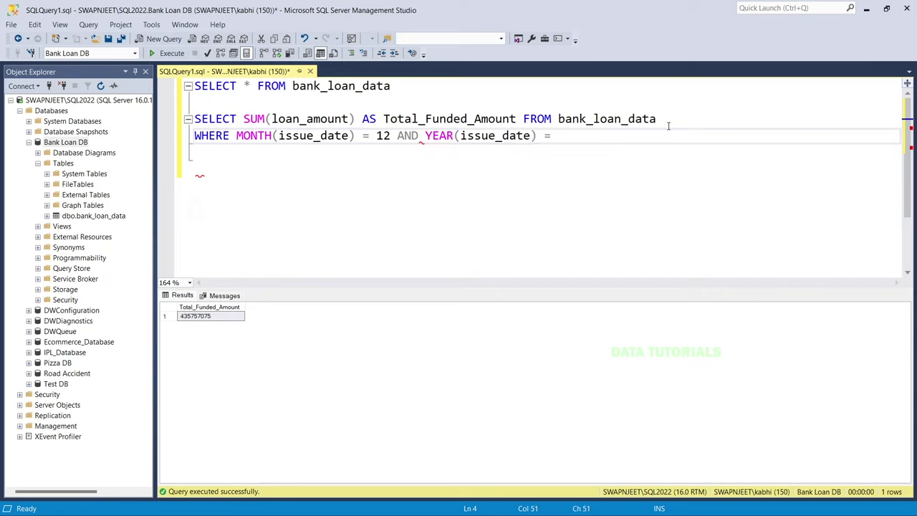
pyautogui.write(' 2021')
pyautogui.moveTo(633, 135); pyautogui.dragTo(194, 119)
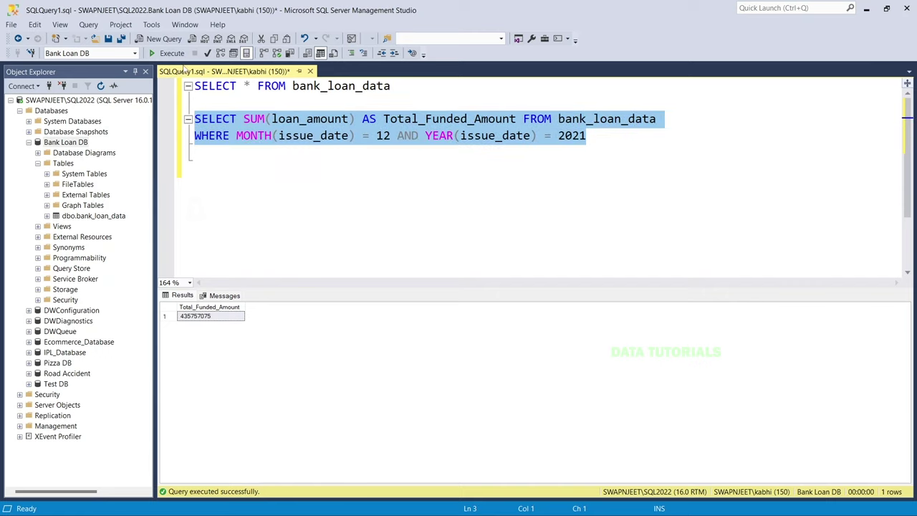
pyautogui.click(172, 53)
# - Rename the alias to MTD_Total_Funded_Amount and rerun, returning 53981425
pyautogui.click(430, 215)
pyautogui.click(382, 119)
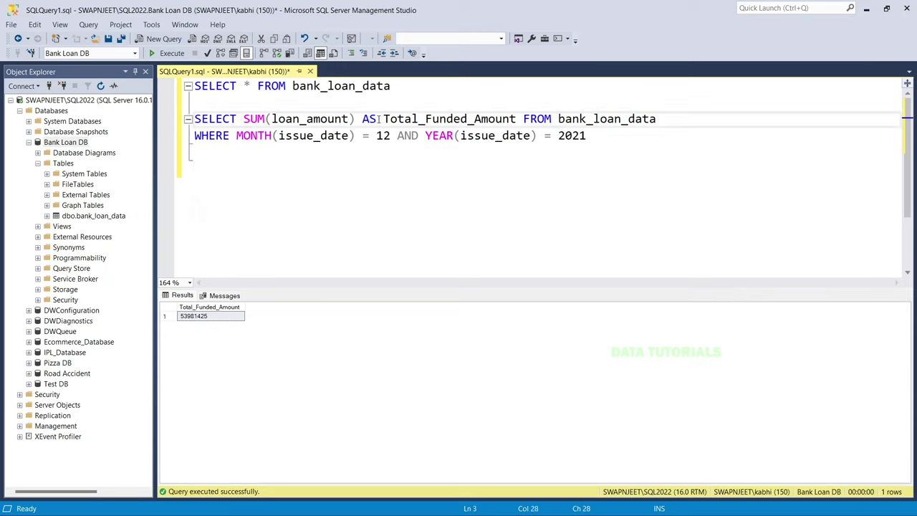
pyautogui.write('MTD_')
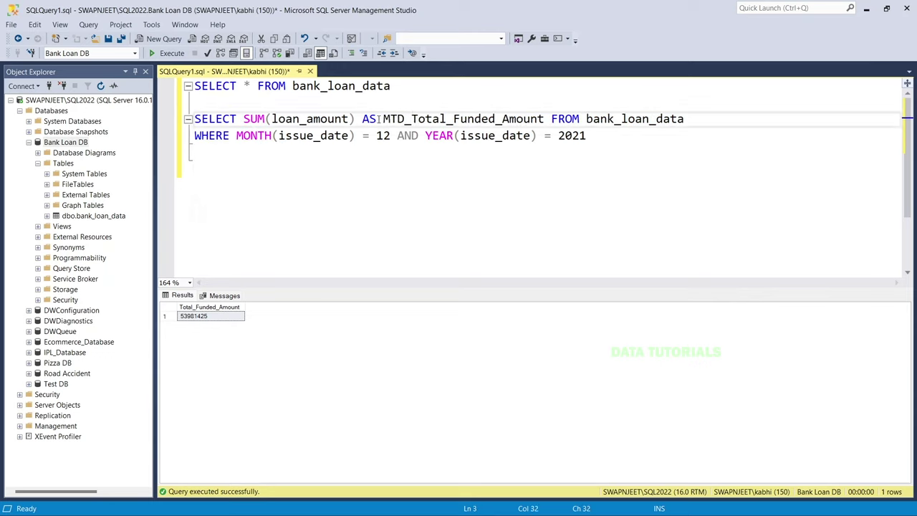
pyautogui.moveTo(592, 136); pyautogui.dragTo(195, 119)
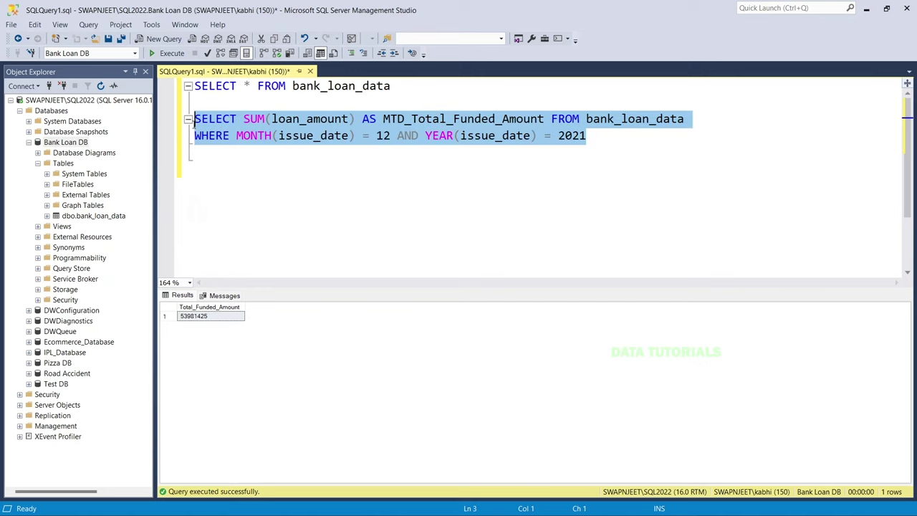
pyautogui.click(172, 53)
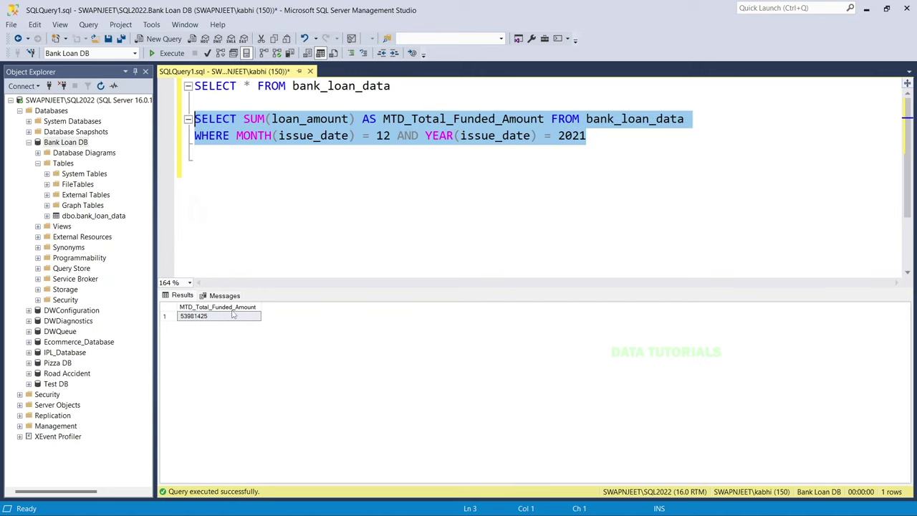
pyautogui.click(248, 197)
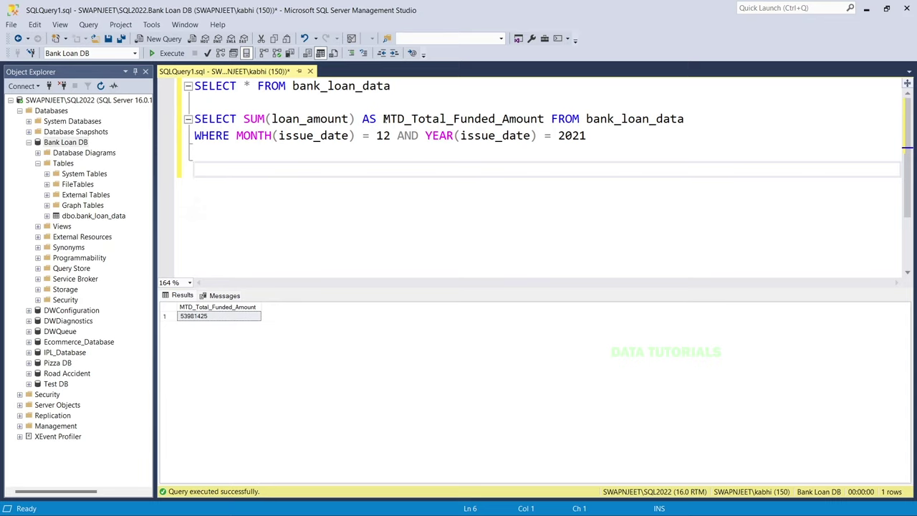
# - Duplicate the MTD funded amount query below itself
pyautogui.click(383, 119)
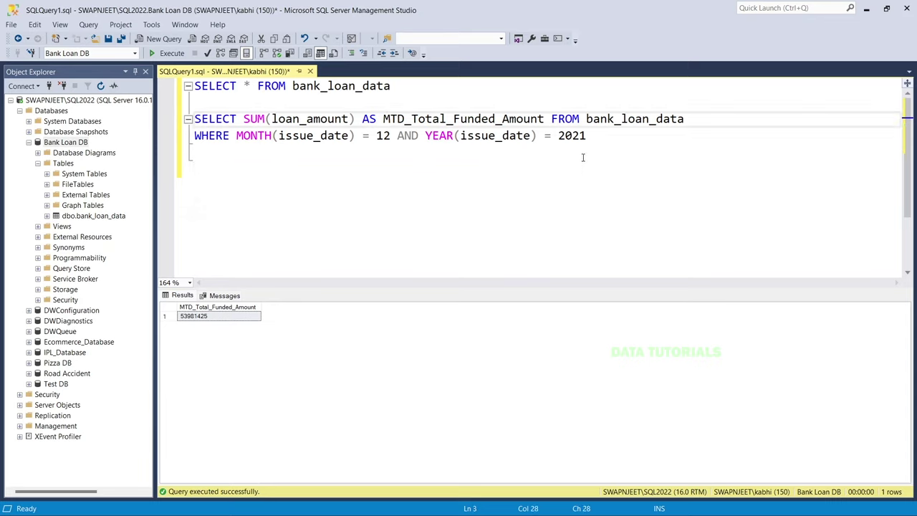
pyautogui.moveTo(592, 139); pyautogui.dragTo(191, 121)
pyautogui.hotkey('ctrl', 'c')
pyautogui.click(622, 162)
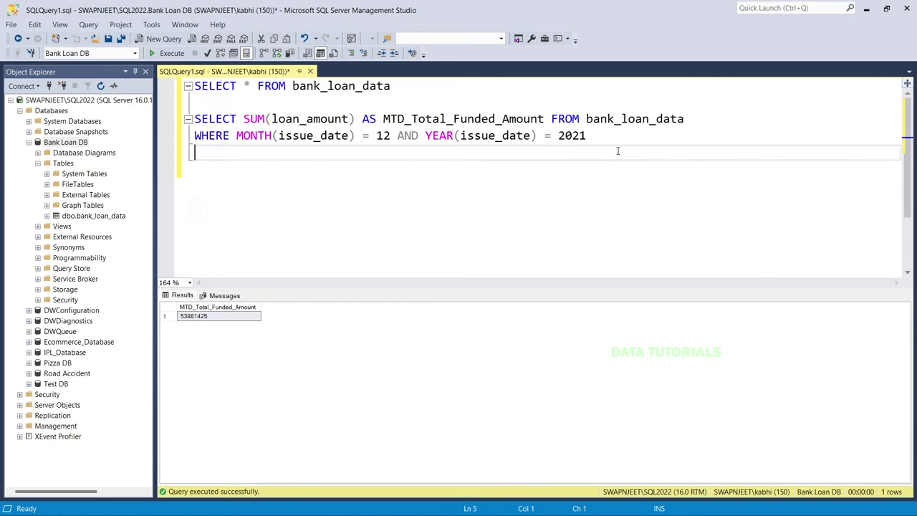
pyautogui.press('Return')
pyautogui.hotkey('ctrl', 'v')
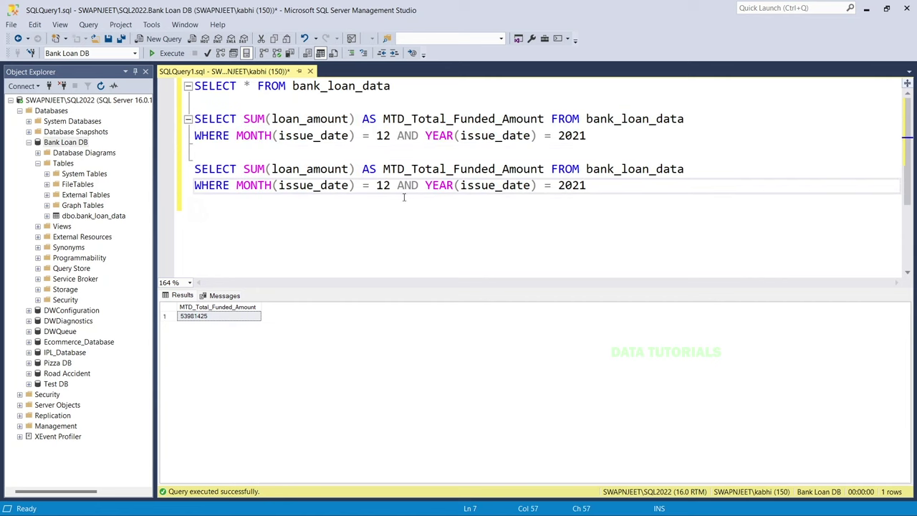
# - Rename the copy's alias to PMTD_Total_Funded_Amount, change month to 11, and run it for 47754825
pyautogui.click(382, 171)
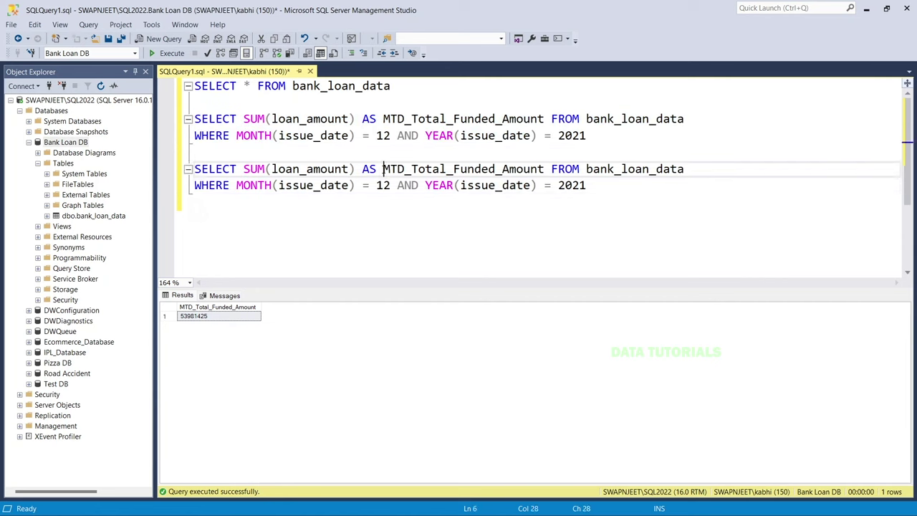
pyautogui.write('P')
pyautogui.click(387, 185)
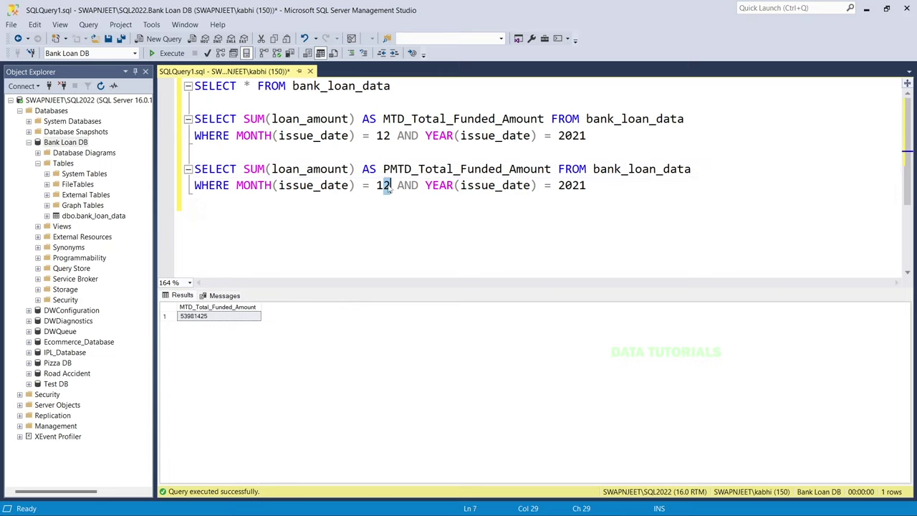
pyautogui.write('1')
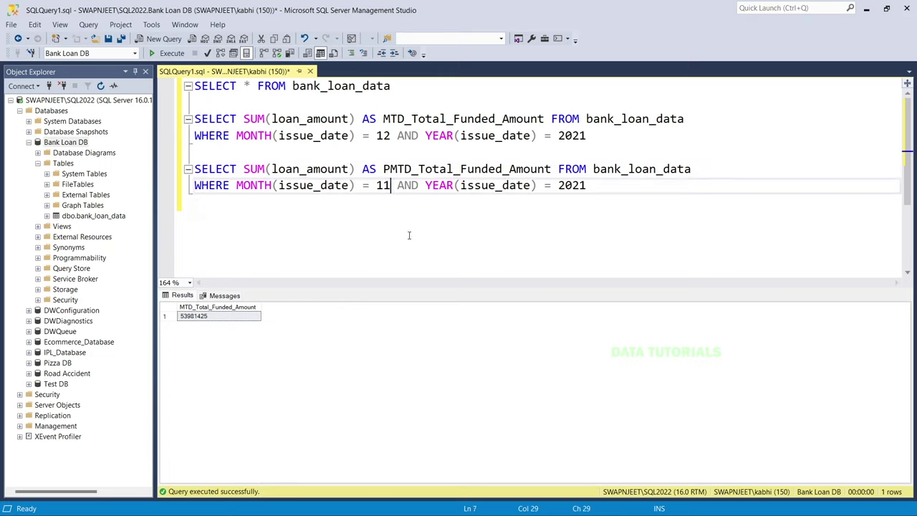
pyautogui.moveTo(596, 186); pyautogui.dragTo(178, 171)
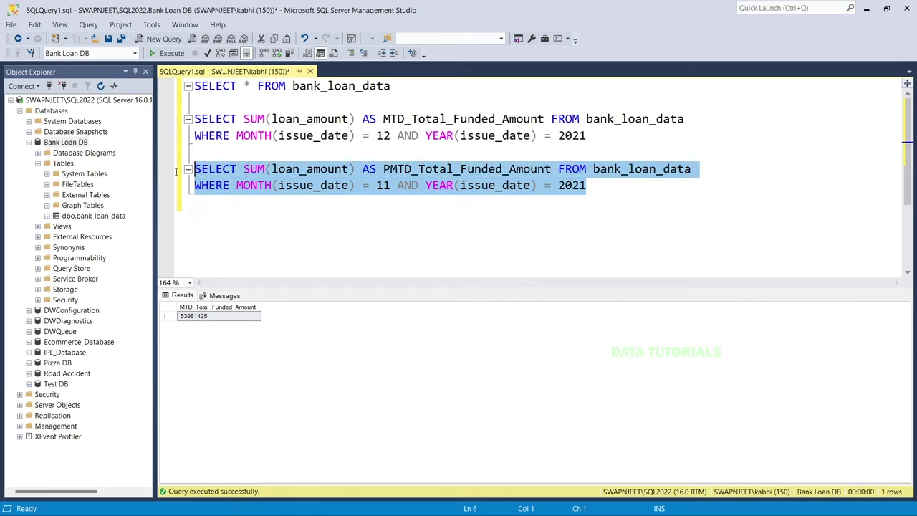
pyautogui.click(170, 54)
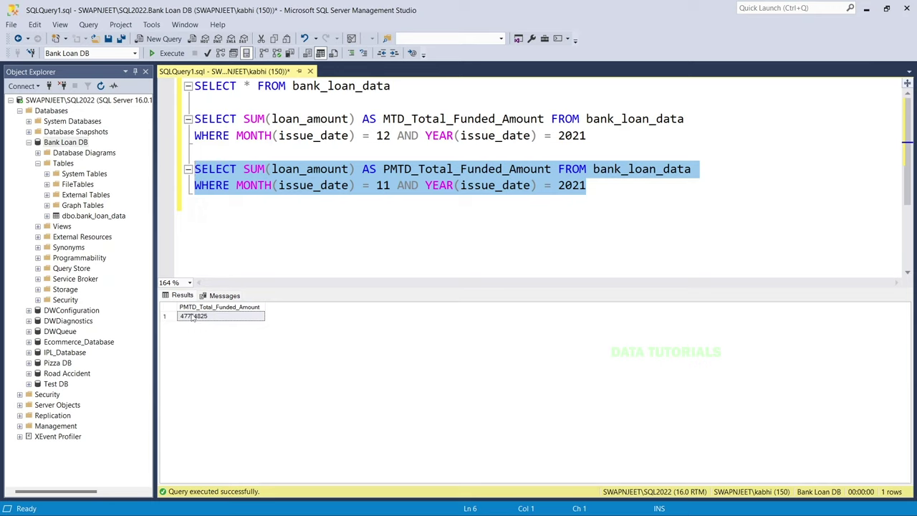
pyautogui.click(285, 237)
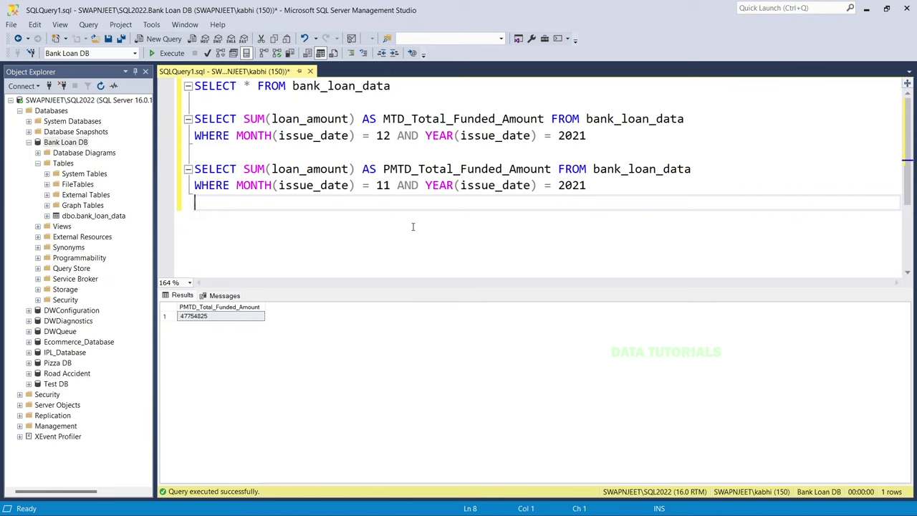
pyautogui.hotkey('alt', 'Tab')
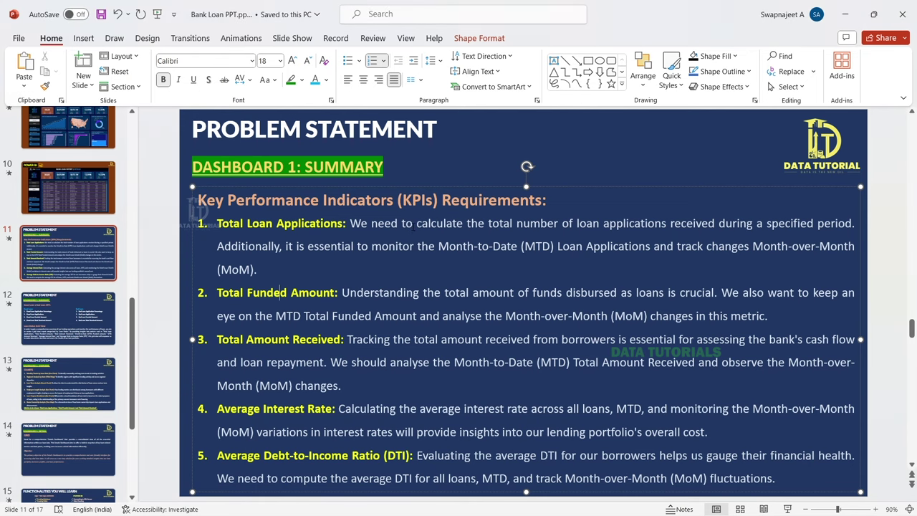
# - Deselect the slide's text box, then delete both funded amount queries in the editor
pyautogui.click(155, 280)
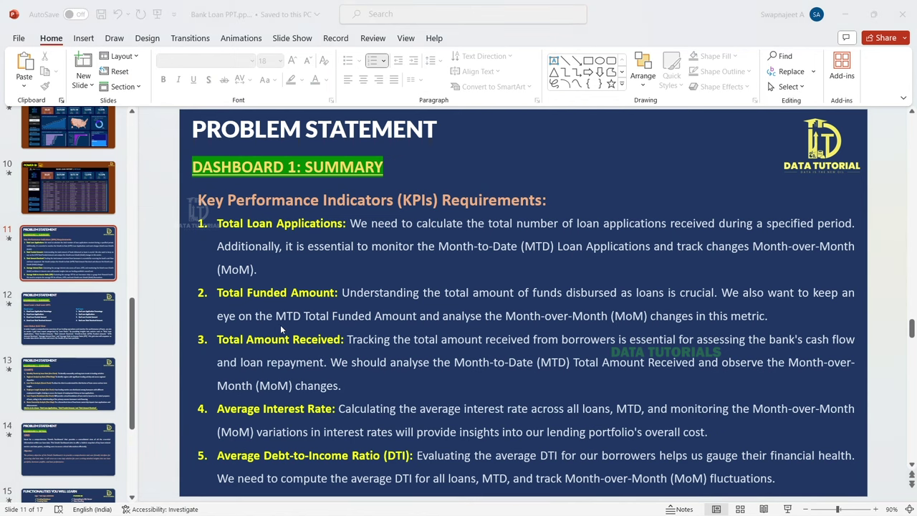
pyautogui.hotkey('alt', 'Tab')
pyautogui.moveTo(589, 188); pyautogui.dragTo(190, 123)
pyautogui.press('Delete')
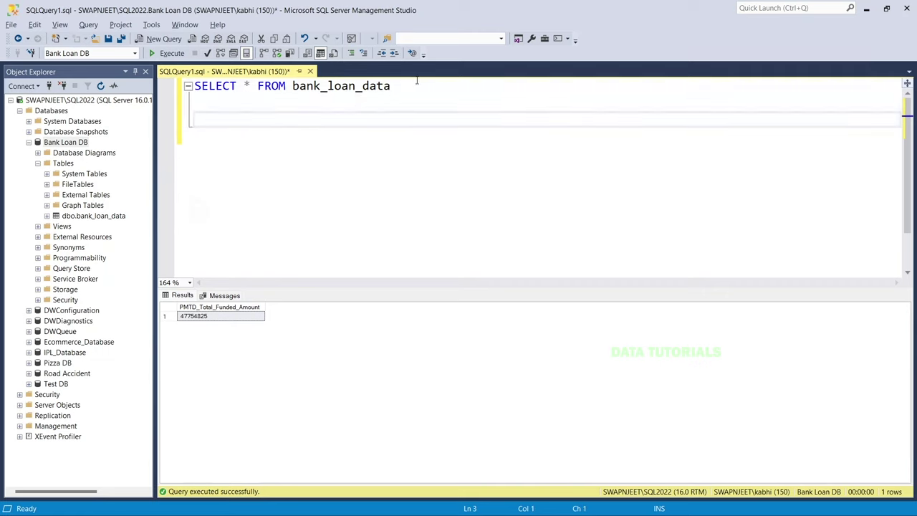
# - Rerun SELECT * FROM bank_loan_data and inspect the total_payment column
pyautogui.moveTo(418, 85); pyautogui.dragTo(190, 86)
pyautogui.click(171, 53)
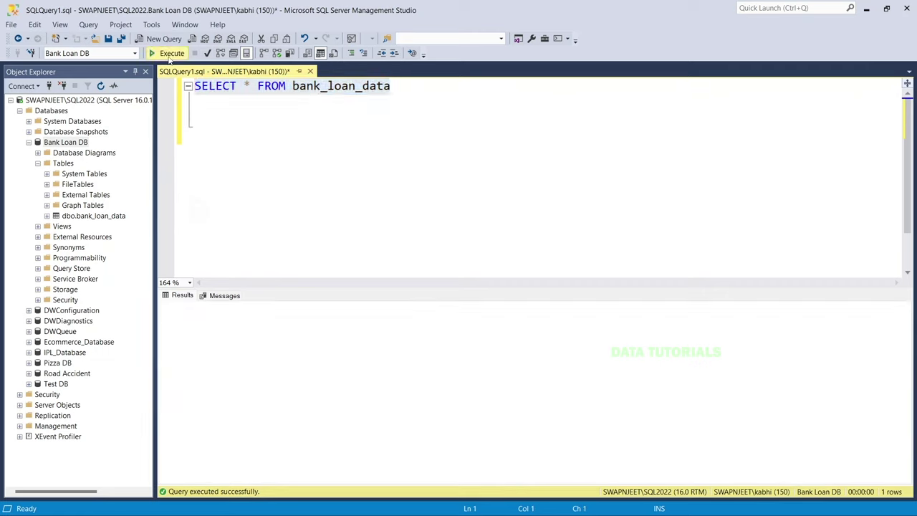
pyautogui.moveTo(521, 482); pyautogui.dragTo(806, 483)
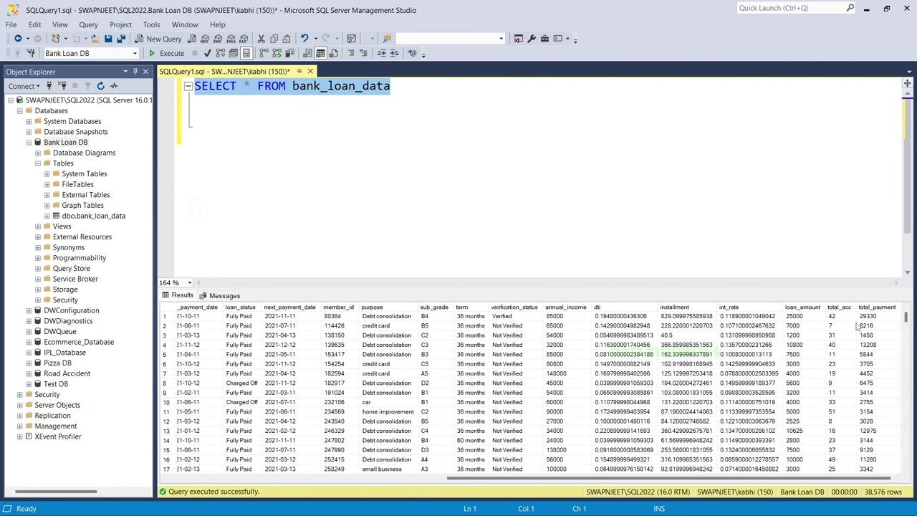
pyautogui.click(877, 307)
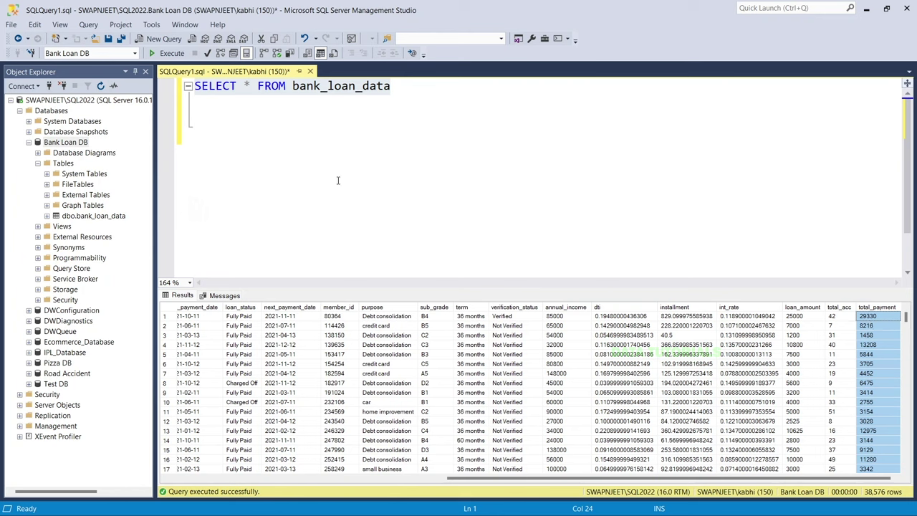
pyautogui.click(243, 131)
# - Write SELECT SUM(total_payment) AS Total_Amount_received FROM bank_loan_data
pyautogui.write('SE')
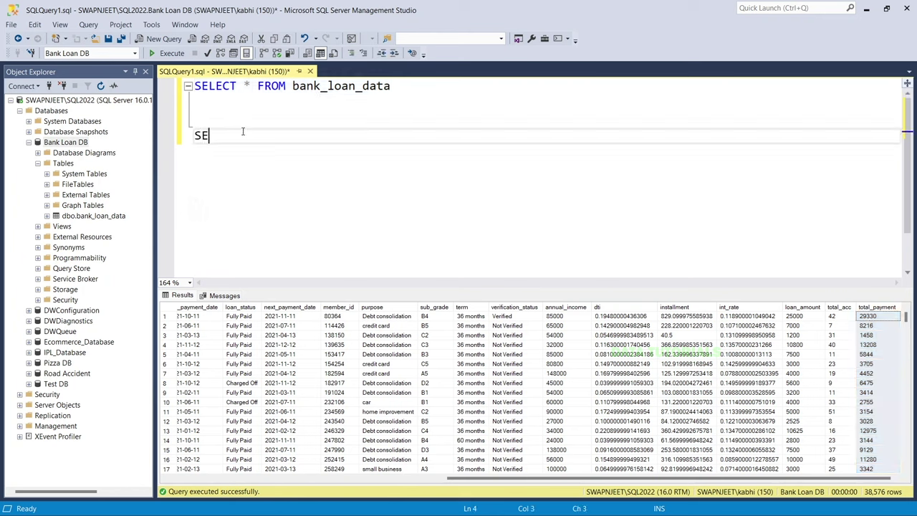
pyautogui.write('LECT SUM(')
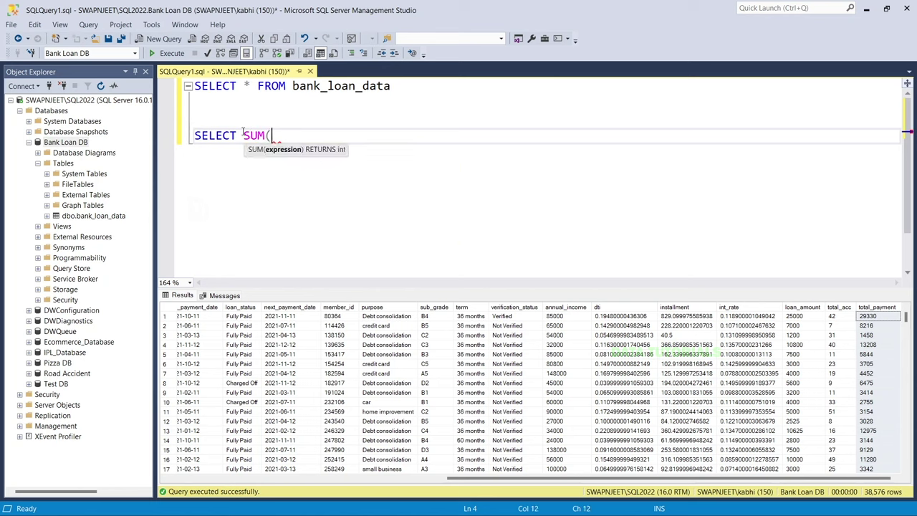
pyautogui.write('total_paymen')
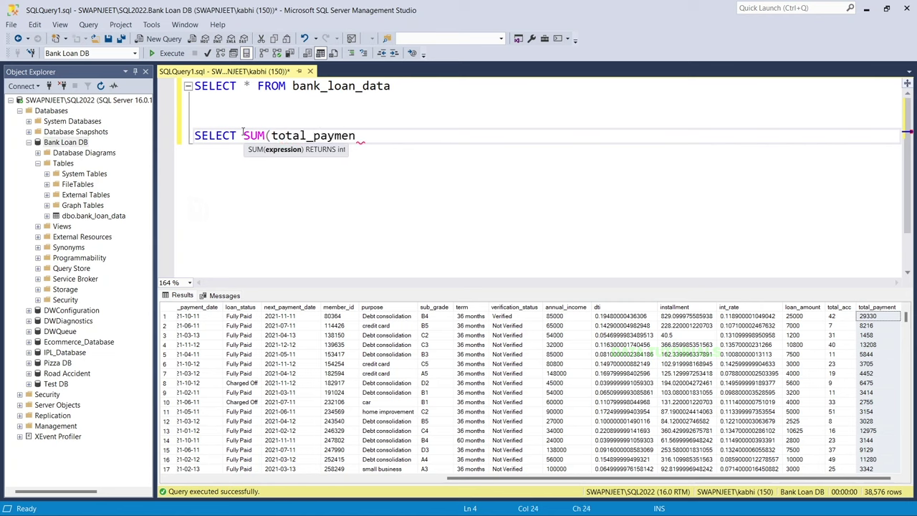
pyautogui.write('t) FORM ')
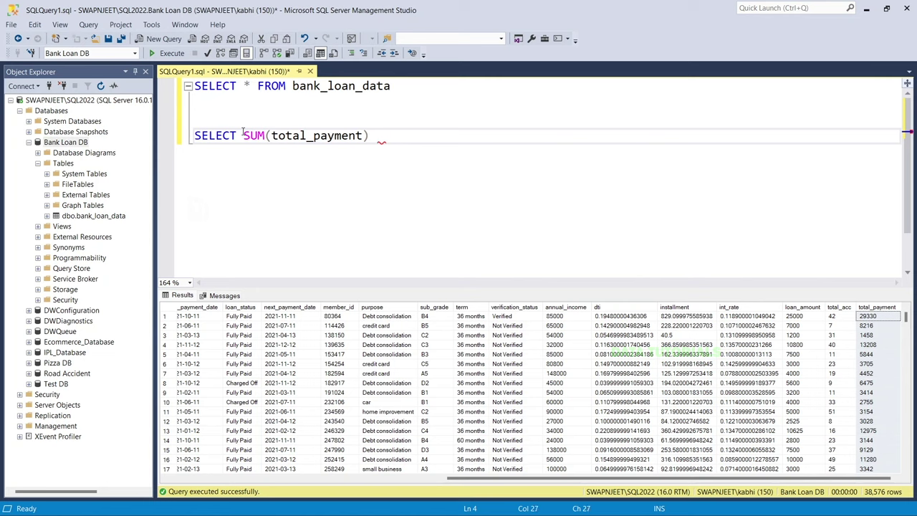
pyautogui.write('ban')
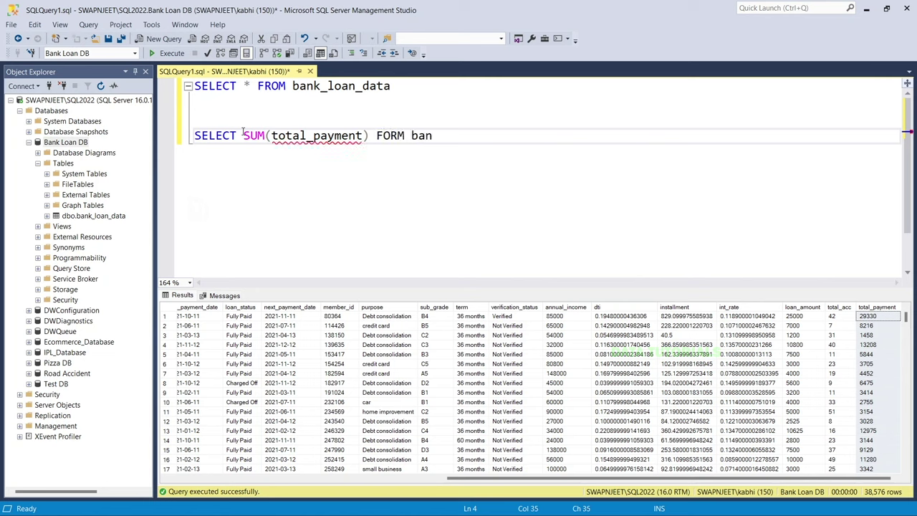
pyautogui.press('BackSpace')
pyautogui.press('BackSpace')
pyautogui.press('BackSpace')
pyautogui.press('BackSpace')
pyautogui.press('BackSpace')
pyautogui.press('BackSpace')
pyautogui.press('BackSpace')
pyautogui.write('ROM ban')
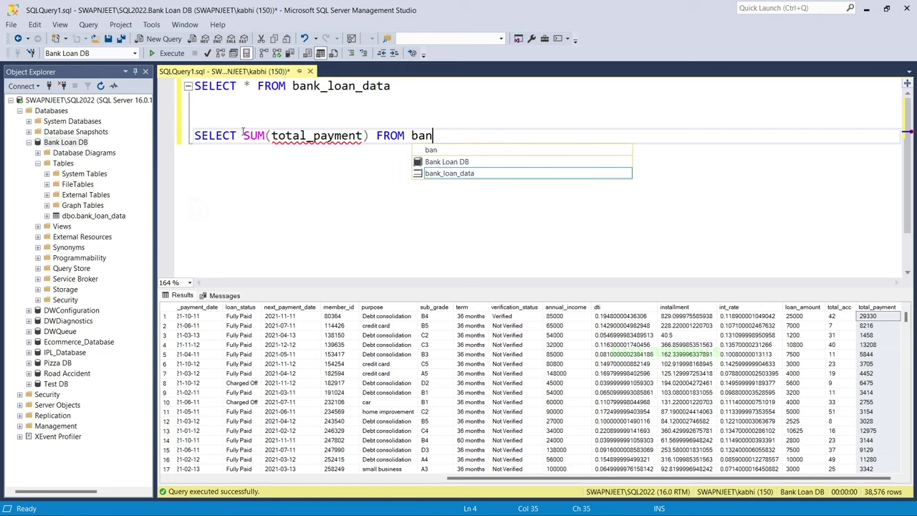
pyautogui.press('Tab')
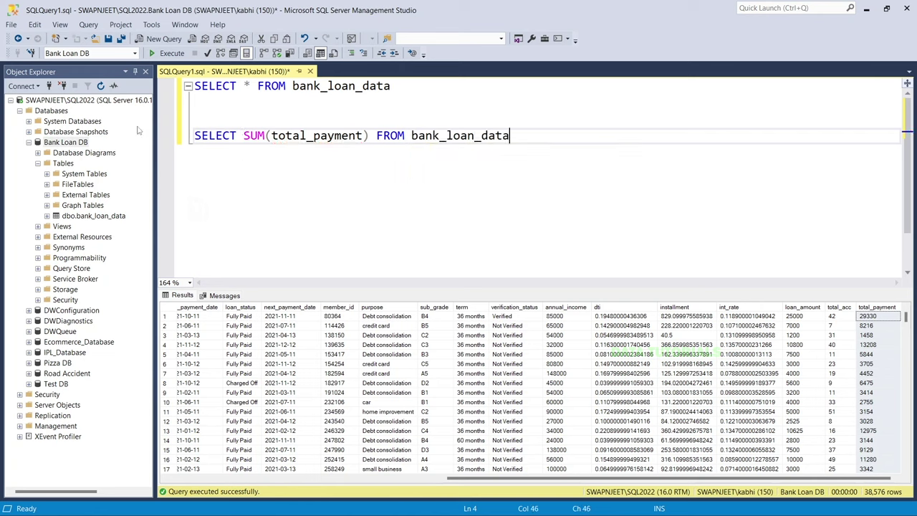
pyautogui.click(377, 136)
pyautogui.write('AS Total')
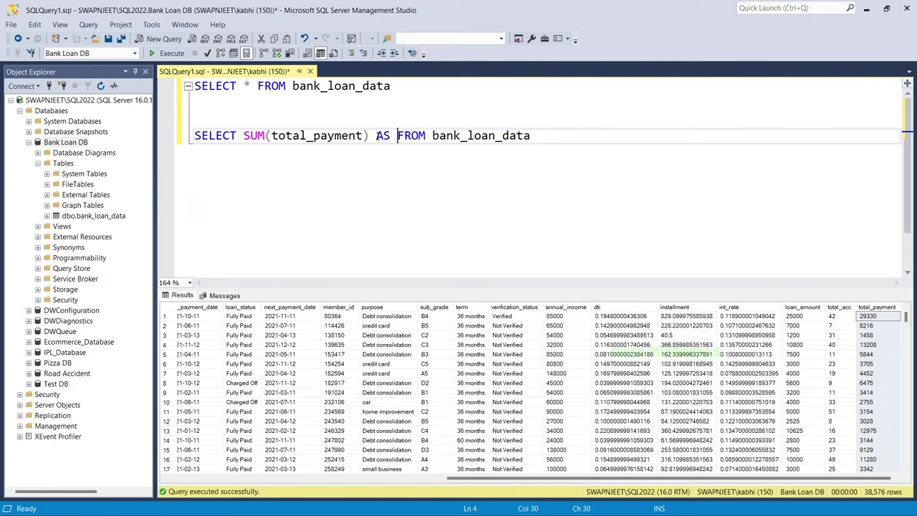
pyautogui.write('_')
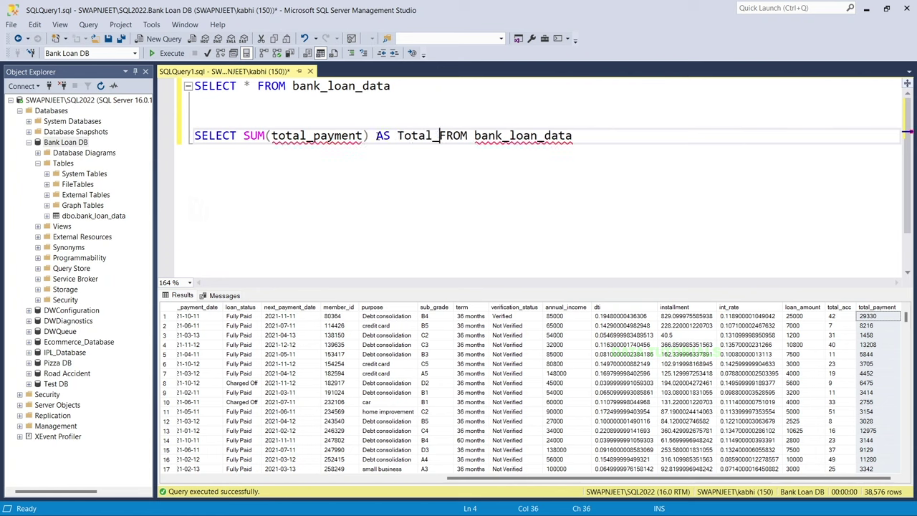
pyautogui.hotkey('alt', 'Tab')
pyautogui.hotkey('alt', 'Tab')
pyautogui.write('Amount')
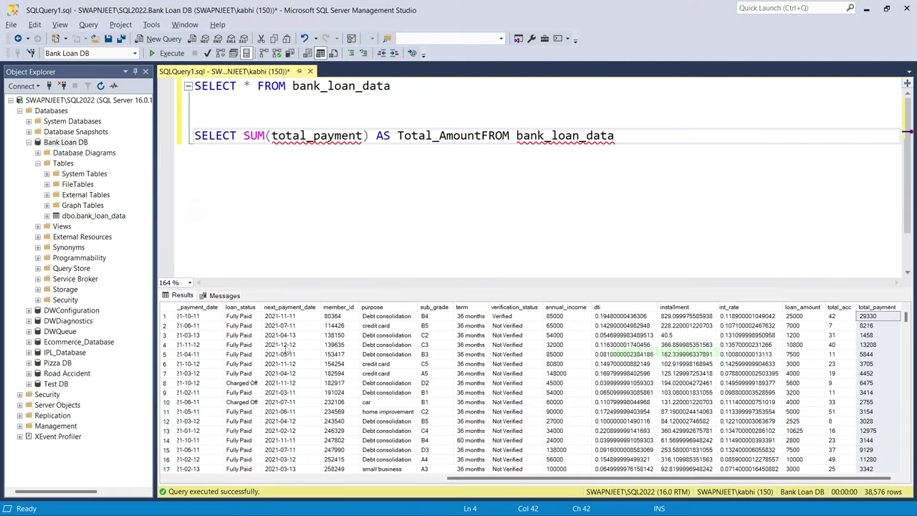
pyautogui.write('_recei')
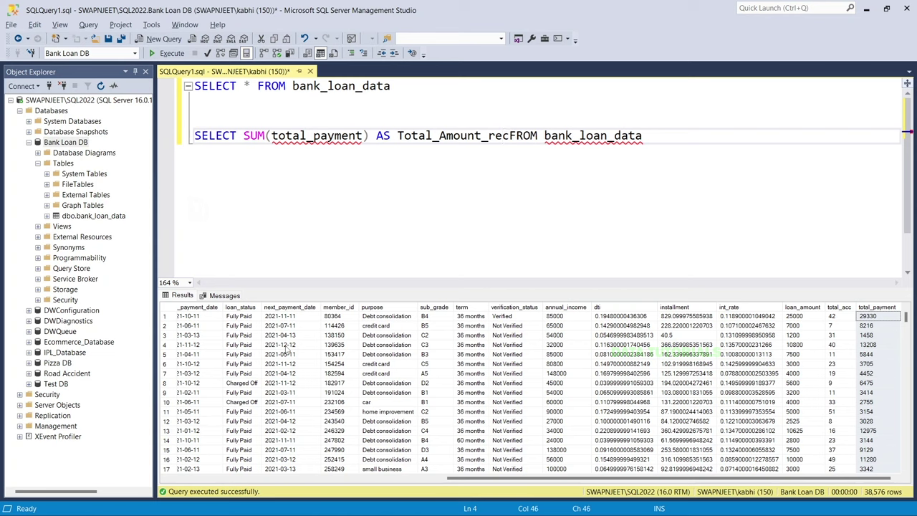
pyautogui.write('ved')
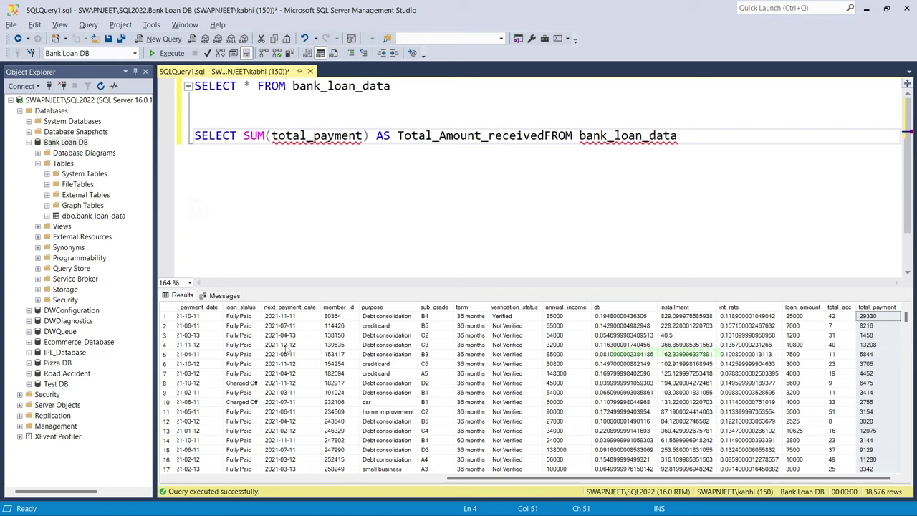
# - Run the Total_Amount_received query, returning 473070933
pyautogui.moveTo(592, 136); pyautogui.dragTo(146, 139)
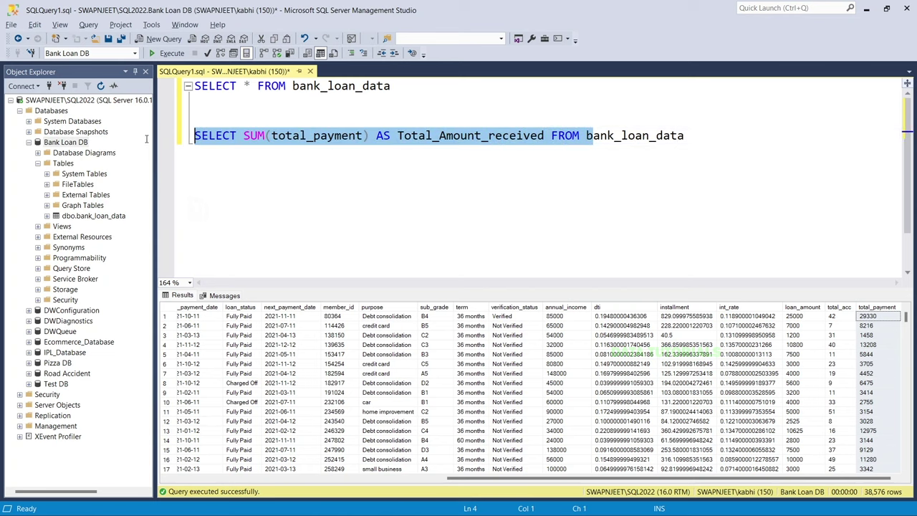
pyautogui.moveTo(686, 135); pyautogui.dragTo(201, 118)
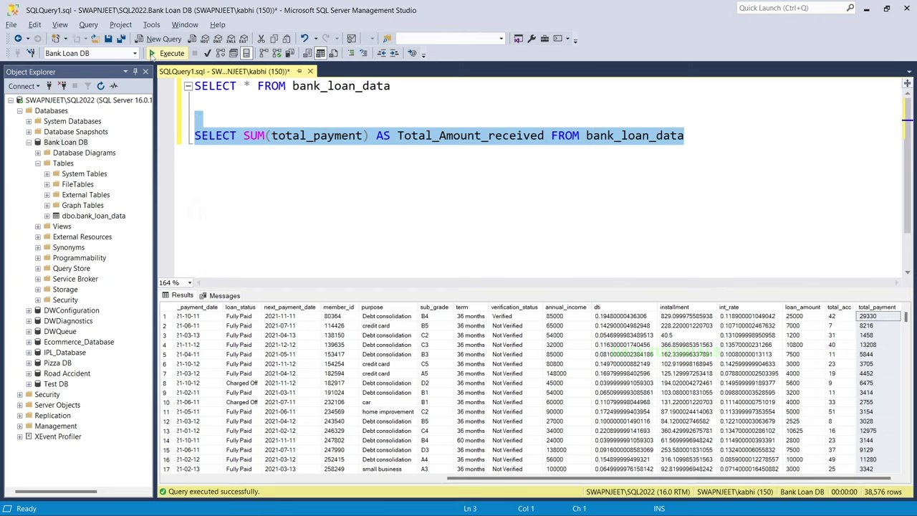
pyautogui.click(152, 58)
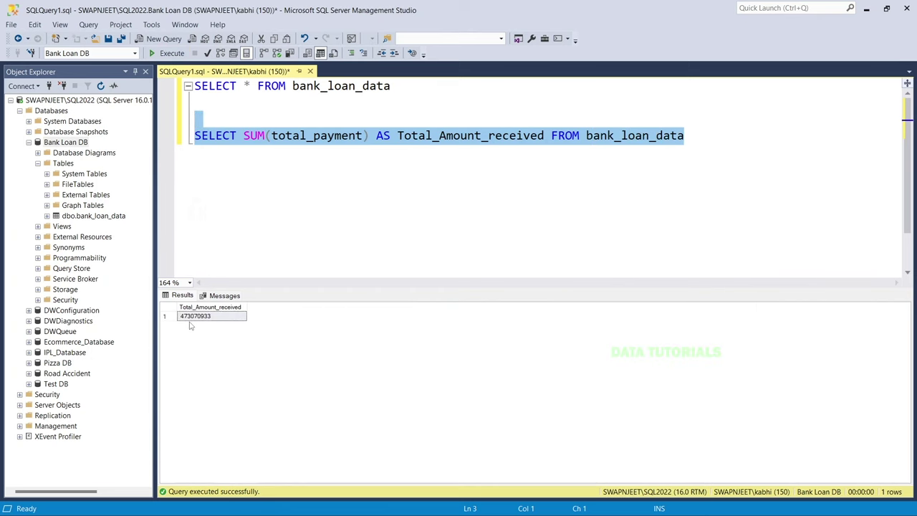
pyautogui.click(292, 135)
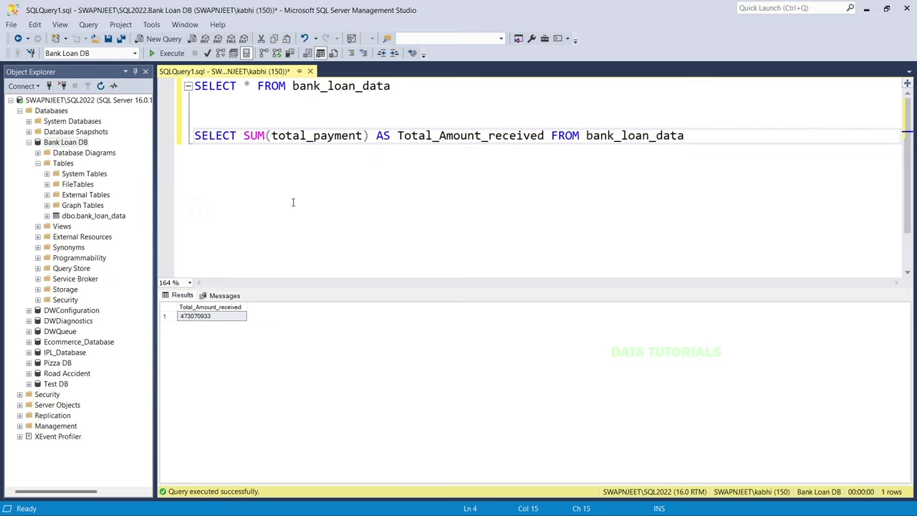
pyautogui.hotkey('alt', 'Tab')
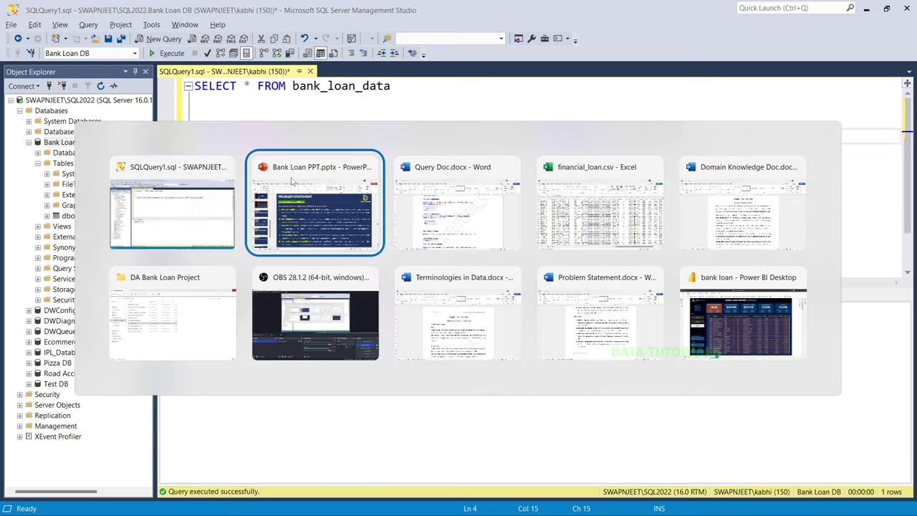
pyautogui.press('Tab')
pyautogui.scroll(-2, 320, 369)
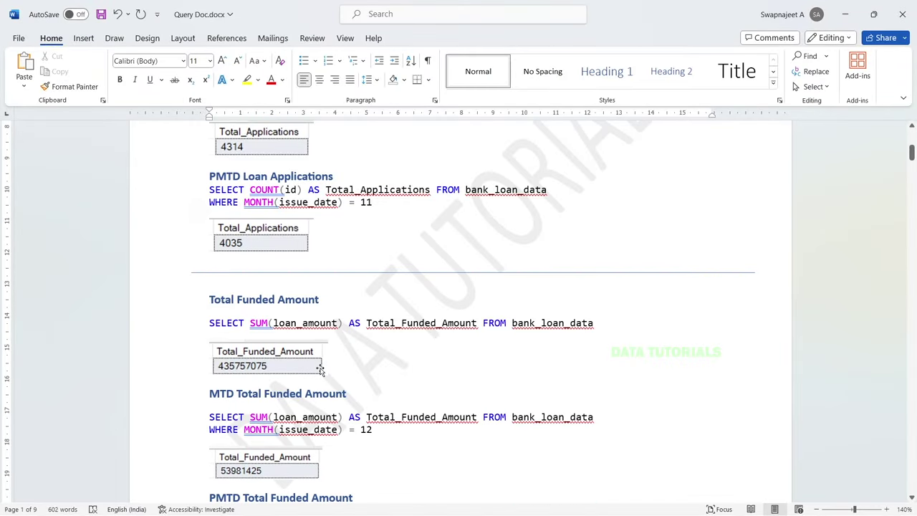
pyautogui.scroll(-5, 320, 368)
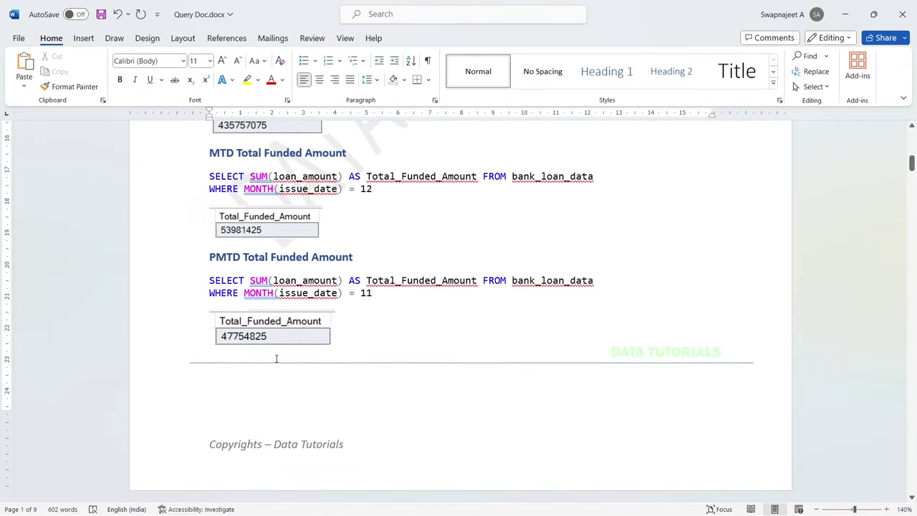
pyautogui.scroll(-8, 277, 362)
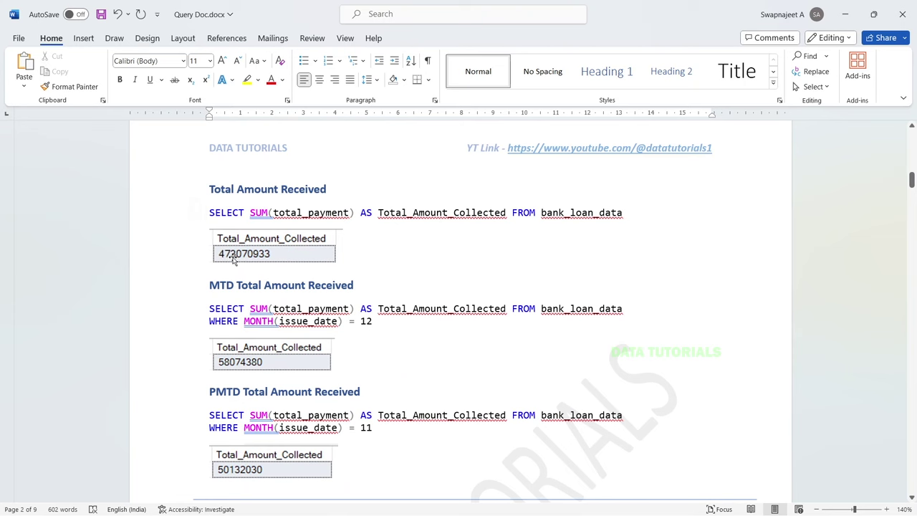
pyautogui.hotkey('alt', 'Tab')
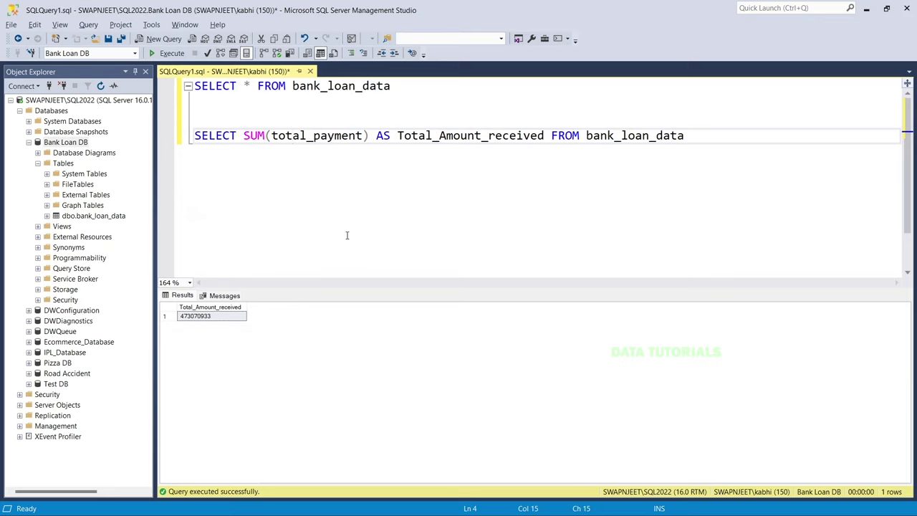
# - Add WHERE MONTH(issue_date) = 12 AND YEAR(issue_date) = 2021 under the SUM query
pyautogui.click(722, 138)
pyautogui.press('Return')
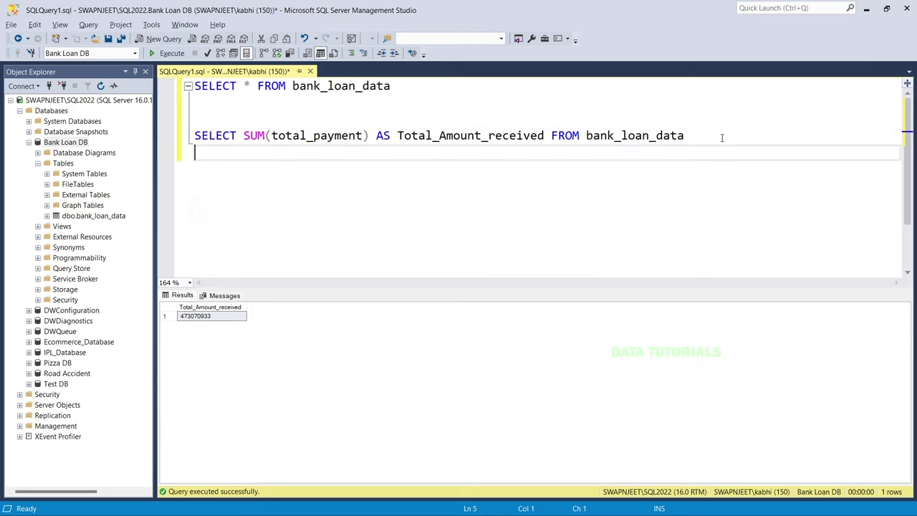
pyautogui.write('WHERE MONTH')
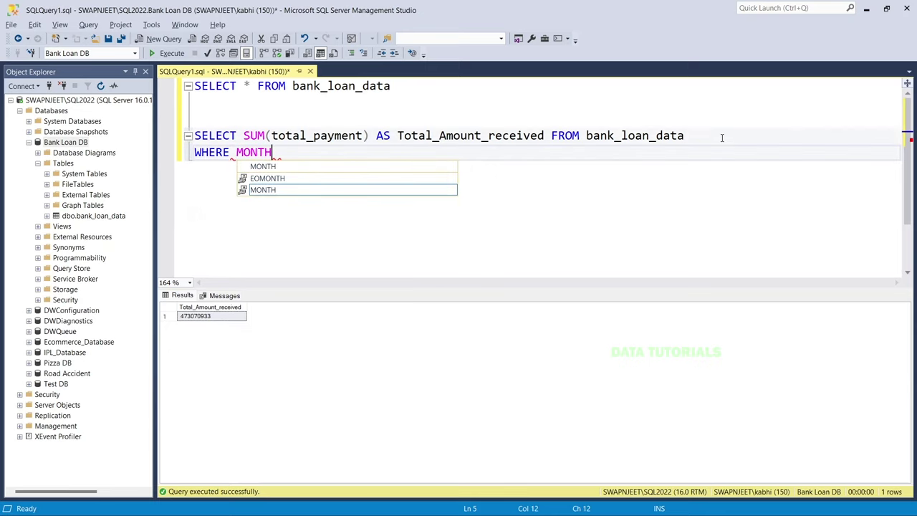
pyautogui.write('(issue_date')
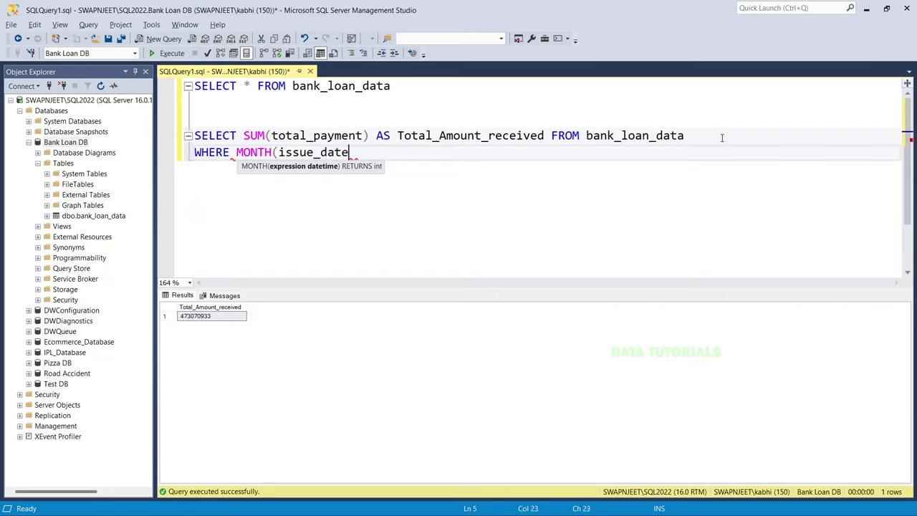
pyautogui.write(') = 12 AND Y')
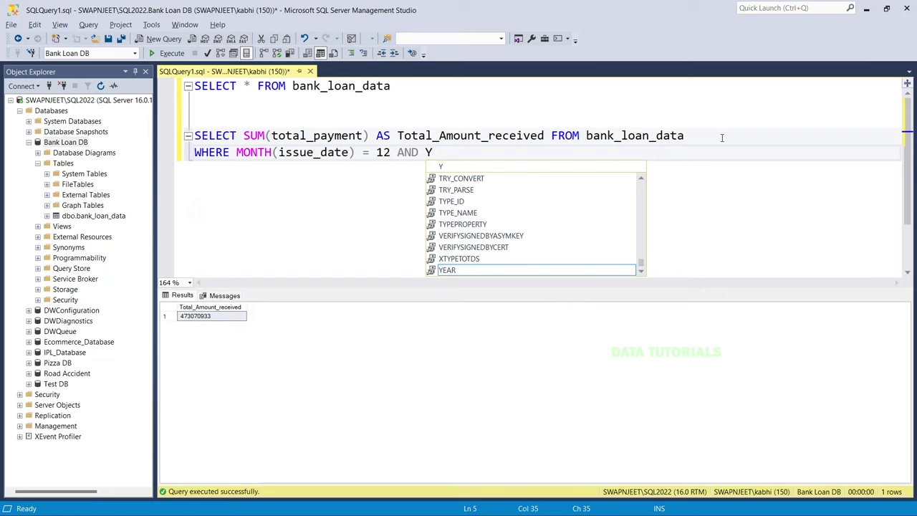
pyautogui.write('EAR')
pyautogui.write('(issue_')
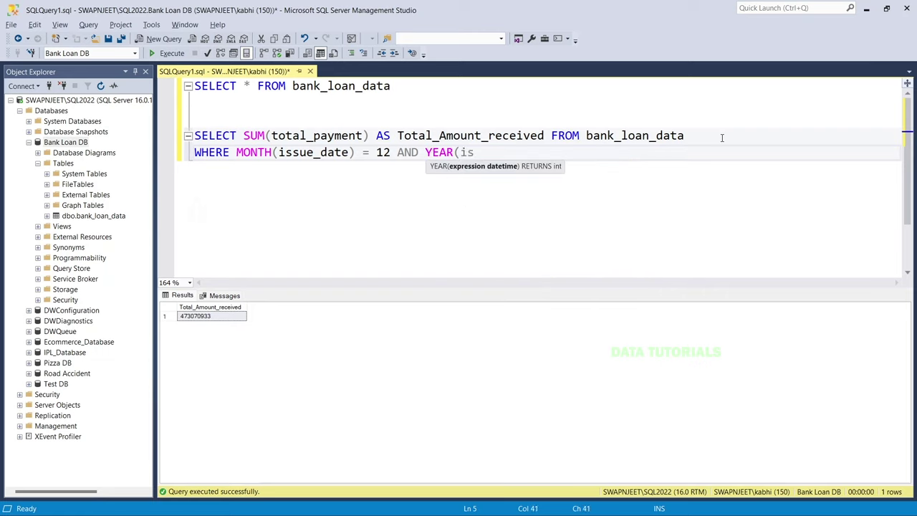
pyautogui.write('date_')
pyautogui.press('BackSpace')
pyautogui.write(') = ')
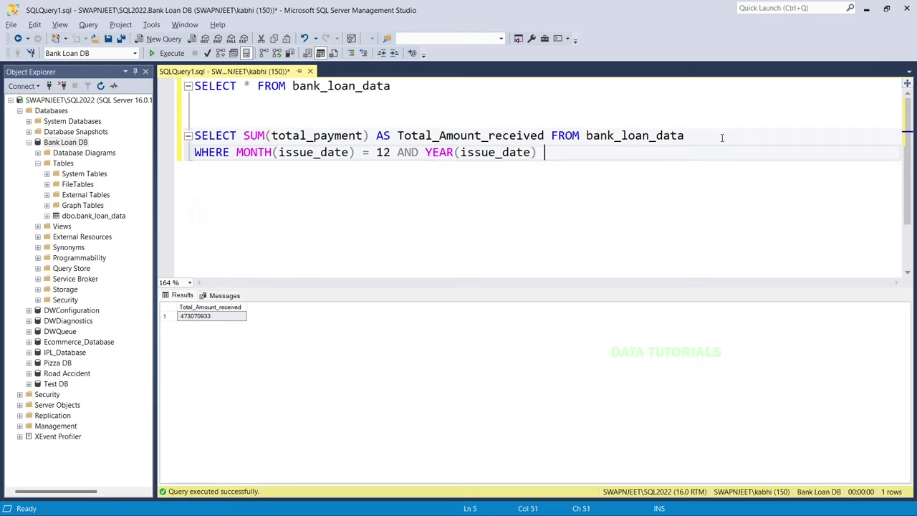
pyautogui.write('2021')
pyautogui.moveTo(425, 152); pyautogui.dragTo(622, 152)
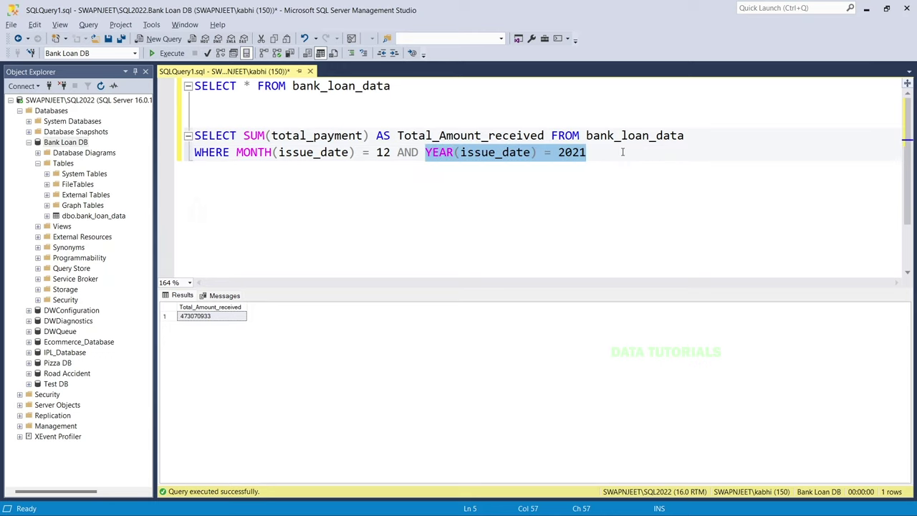
pyautogui.click(609, 203)
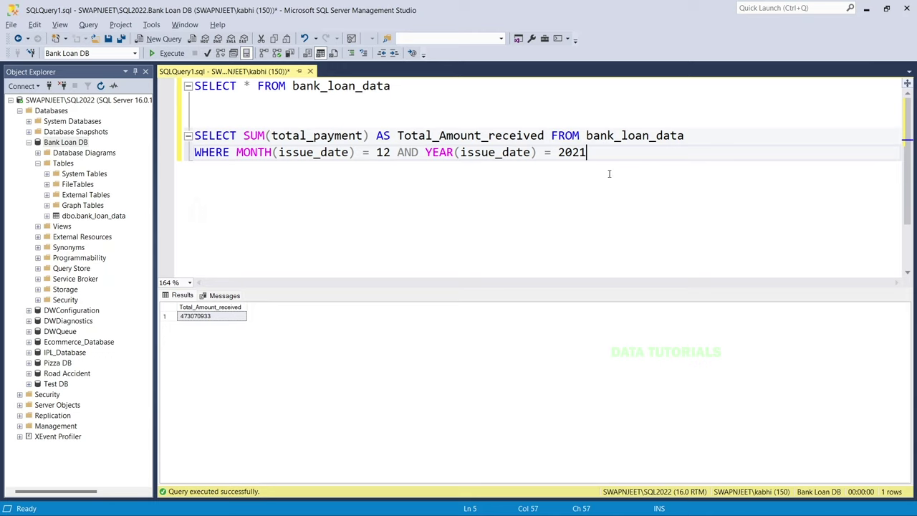
# - Rename the alias to MTD_Total_Amount_received and run the query, returning 58074380
pyautogui.moveTo(587, 152); pyautogui.dragTo(200, 146)
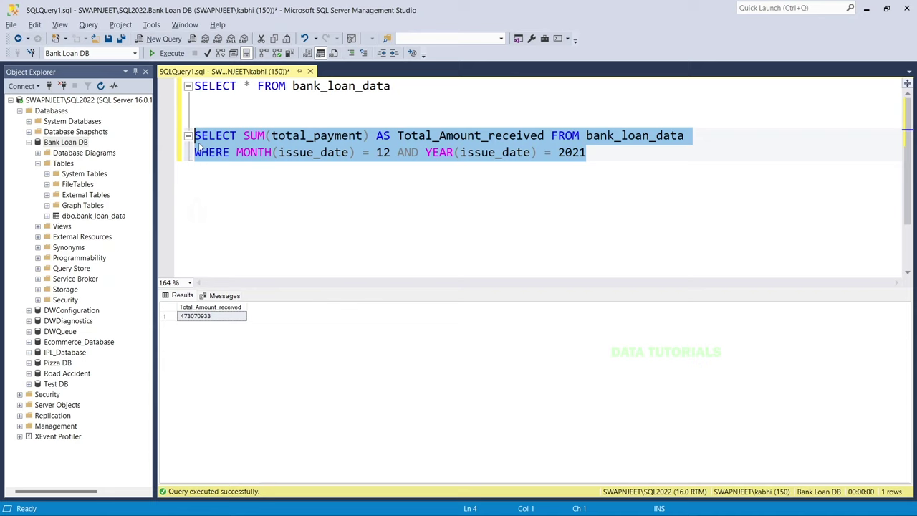
pyautogui.click(398, 135)
pyautogui.write('MTD_')
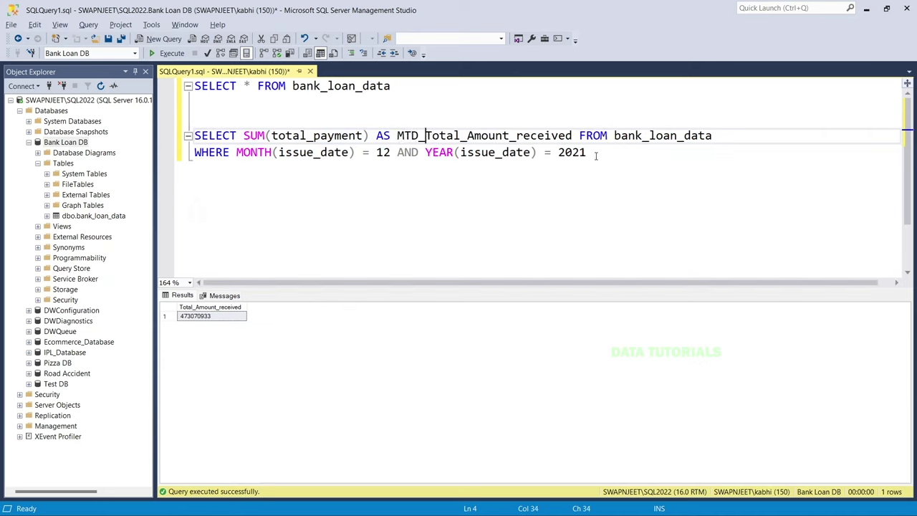
pyautogui.moveTo(587, 152); pyautogui.dragTo(195, 136)
pyautogui.click(170, 54)
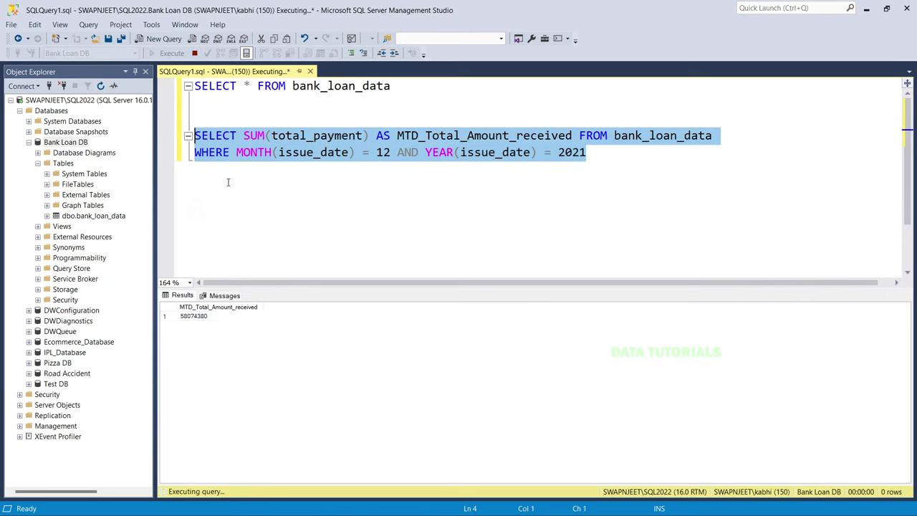
pyautogui.click(414, 219)
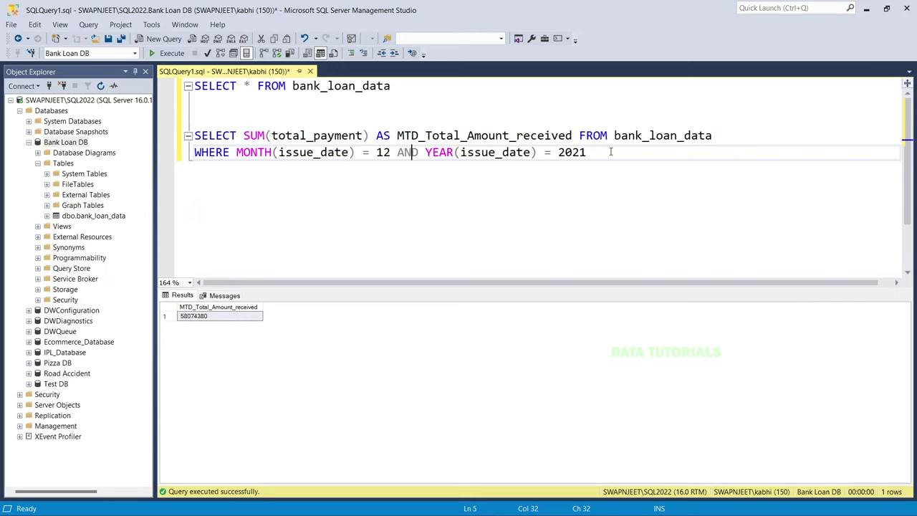
# - Paste a copy of the two-line MTD query below the original
pyautogui.moveTo(610, 152); pyautogui.dragTo(192, 134)
pyautogui.hotkey('ctrl', 'c')
pyautogui.click(258, 152)
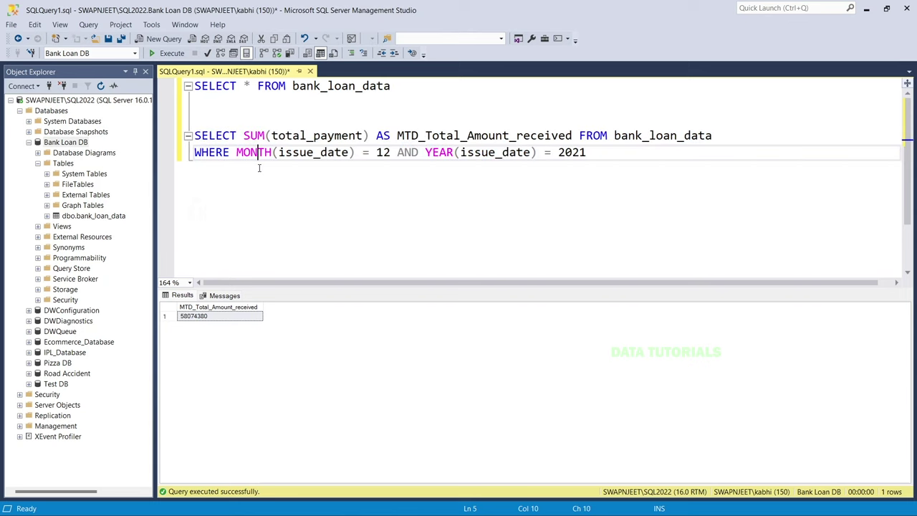
pyautogui.click(659, 156)
pyautogui.press('Return')
pyautogui.press('Return')
pyautogui.hotkey('ctrl', 'v')
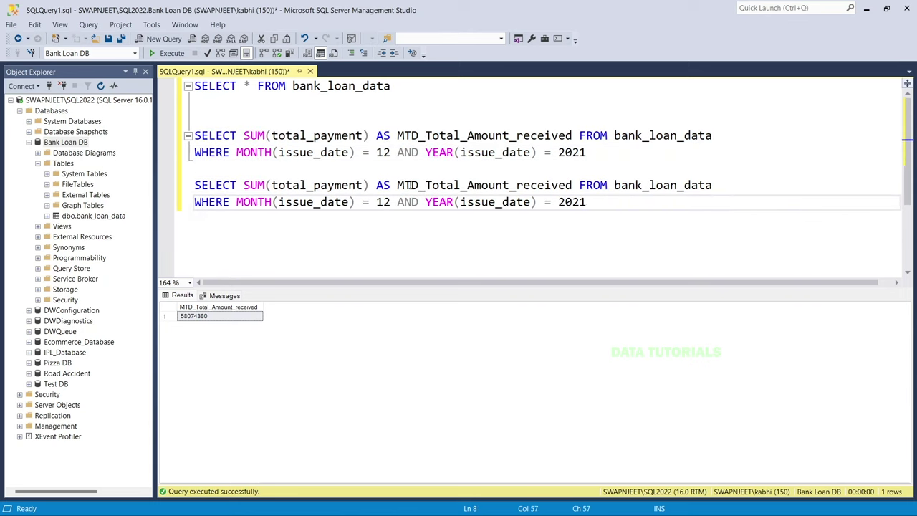
# - Change the copy to PMTD_Total_Amount_received for month 11 and run it, returning 50132030
pyautogui.click(398, 185)
pyautogui.write('P')
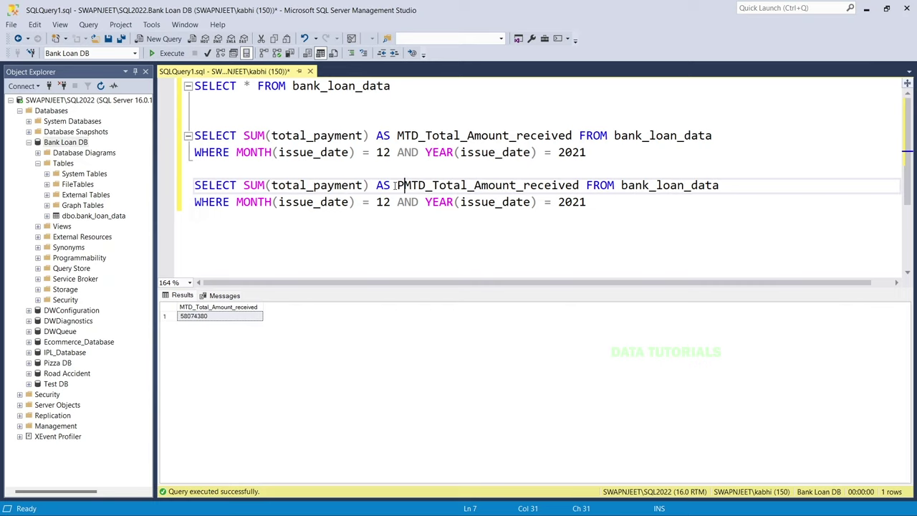
pyautogui.click(385, 203)
pyautogui.press('Delete')
pyautogui.write('1')
pyautogui.press('End')
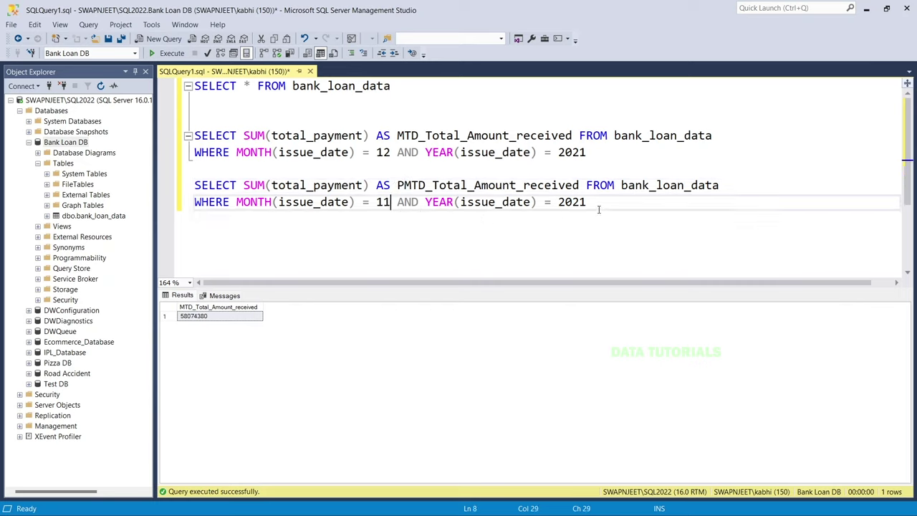
pyautogui.hotkey('shift', 'Left')
pyautogui.hotkey('shift', 'Left')
pyautogui.hotkey('shift', 'Left')
pyautogui.hotkey('shift', 'Left')
pyautogui.hotkey('shift', 'Left')
pyautogui.hotkey('shift', 'Left')
pyautogui.hotkey('shift', 'Left')
pyautogui.hotkey('shift', 'Left')
pyautogui.hotkey('shift', 'Left')
pyautogui.hotkey('shift', 'Up')
pyautogui.hotkey('shift', 'Home')
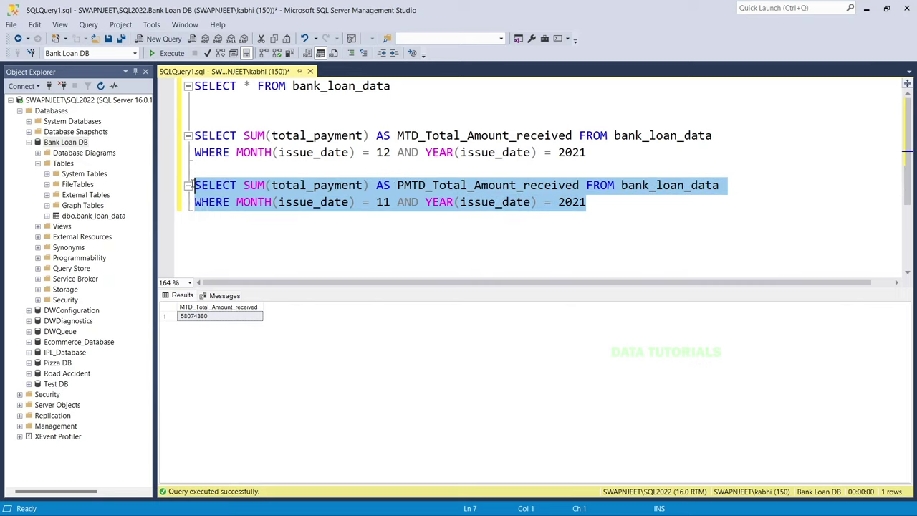
pyautogui.click(176, 55)
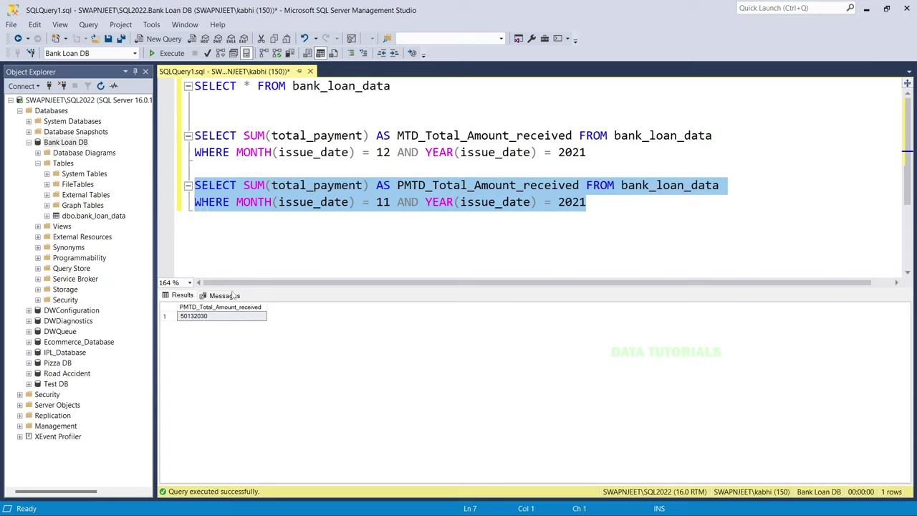
pyautogui.click(293, 203)
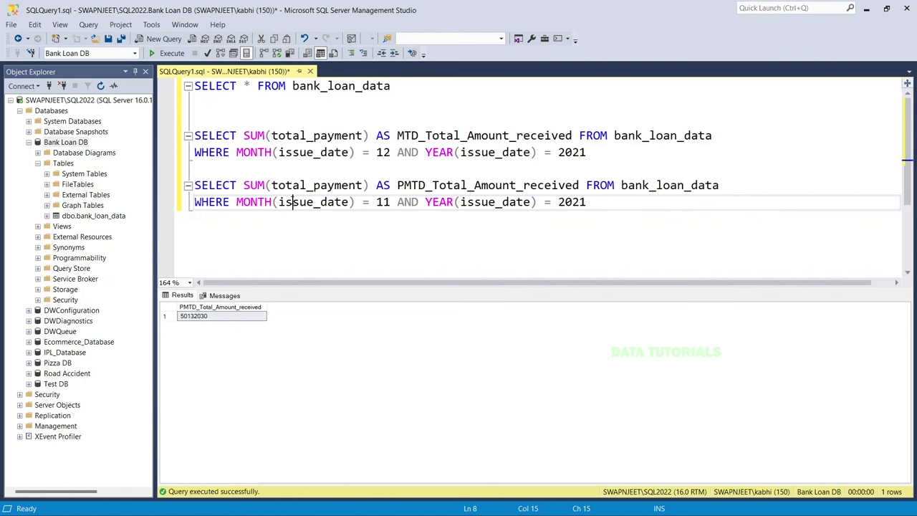
# - Check the Bank Loan PPT, then come back and select the PMTD query
pyautogui.hotkey('alt', 'Tab')
pyautogui.hotkey('alt', 'Tab')
pyautogui.hotkey('alt', 'Tab')
pyautogui.press('Tab')
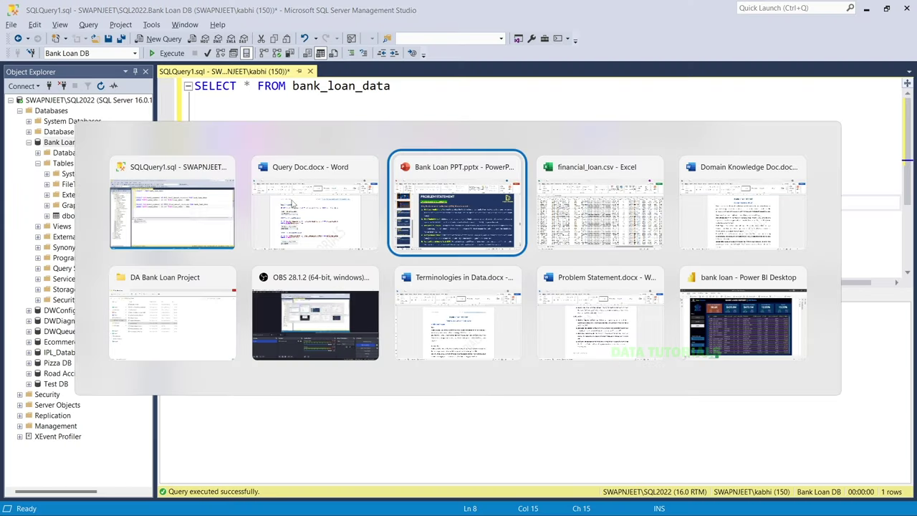
pyautogui.hotkey('alt', 'Tab')
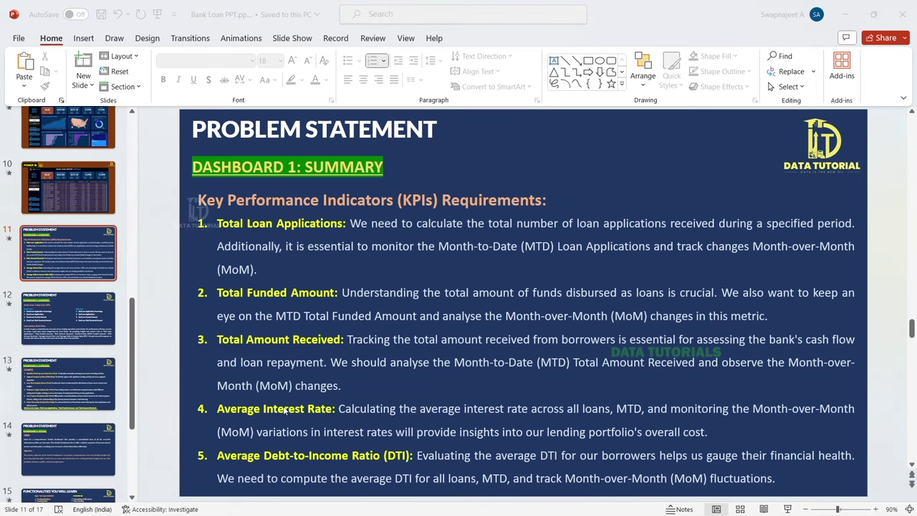
pyautogui.moveTo(590, 202); pyautogui.dragTo(194, 136)
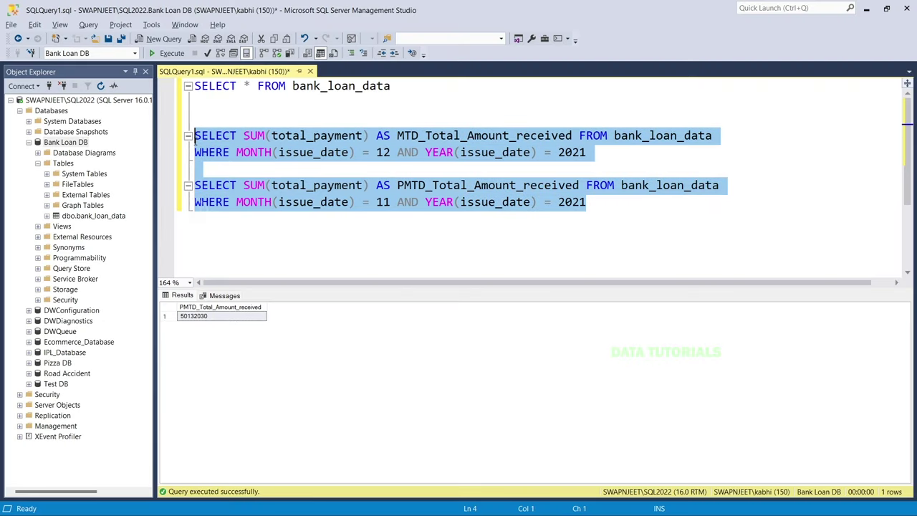
pyautogui.press('Delete')
pyautogui.moveTo(264, 101); pyautogui.dragTo(191, 85)
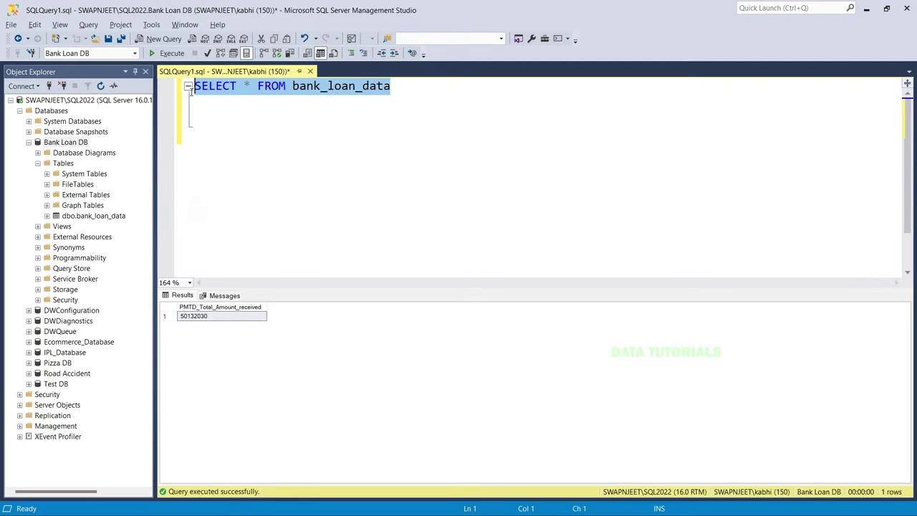
pyautogui.click(172, 55)
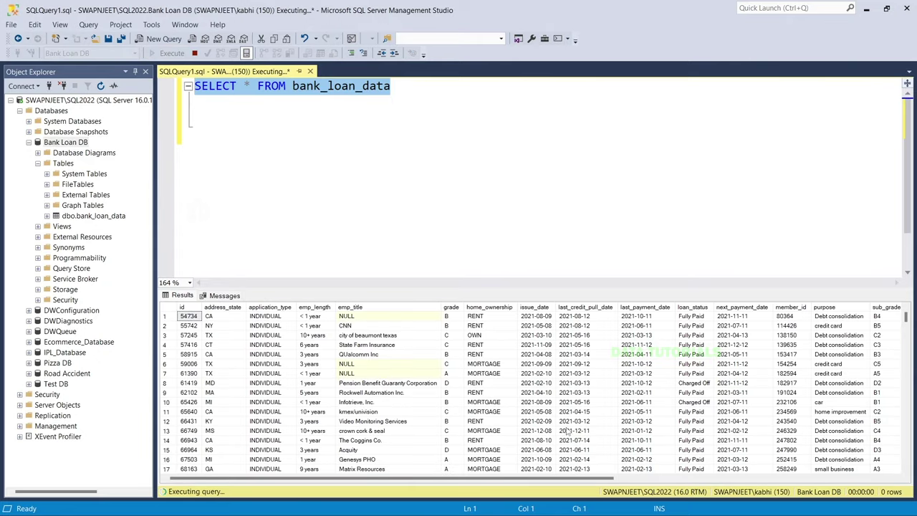
pyautogui.moveTo(581, 478); pyautogui.dragTo(864, 474)
pyautogui.click(736, 308)
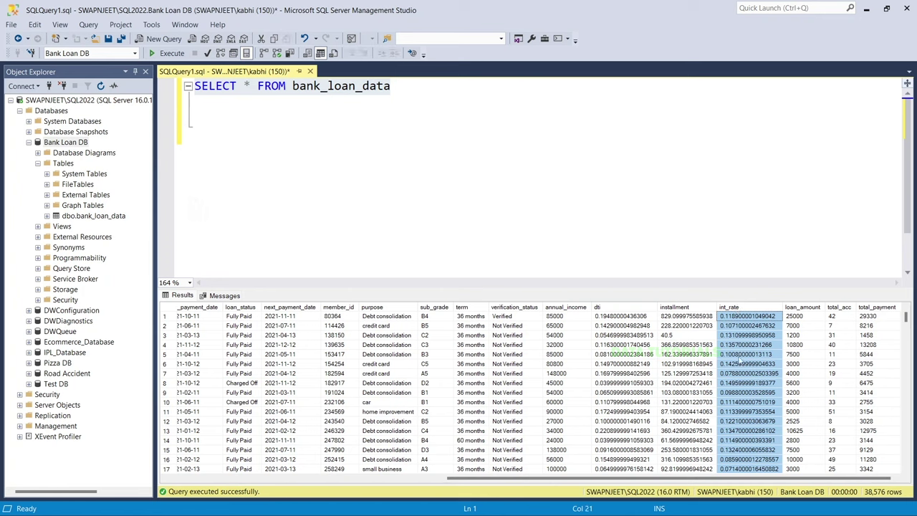
pyautogui.click(272, 136)
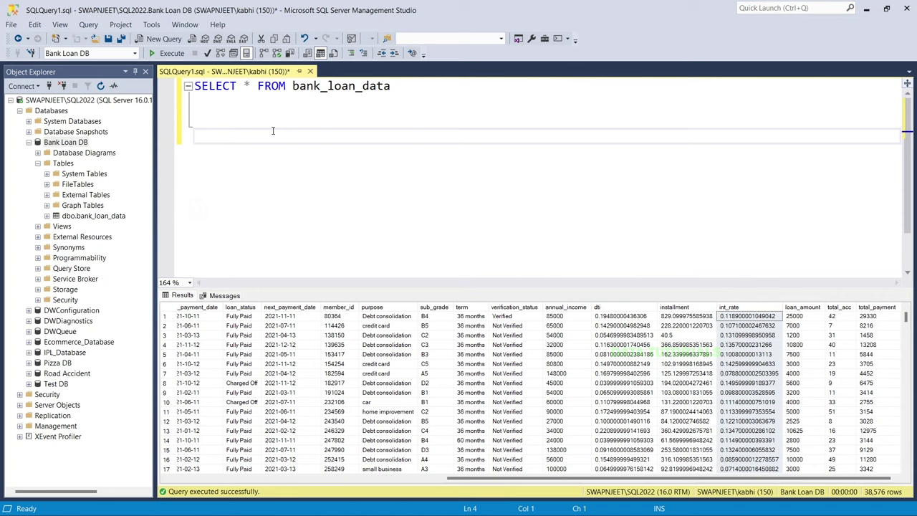
# - Write and run SELECT AVG(int_rate) AS Avg_Interest_Rate FROM bank_loan_data
pyautogui.write('S')
pyautogui.write('ELECT ')
pyautogui.write('ELECT AVG')
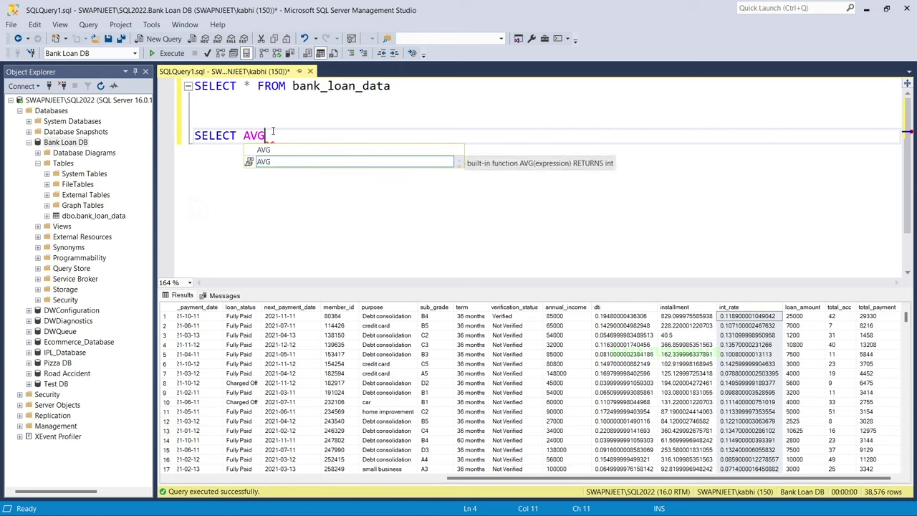
pyautogui.write('(int')
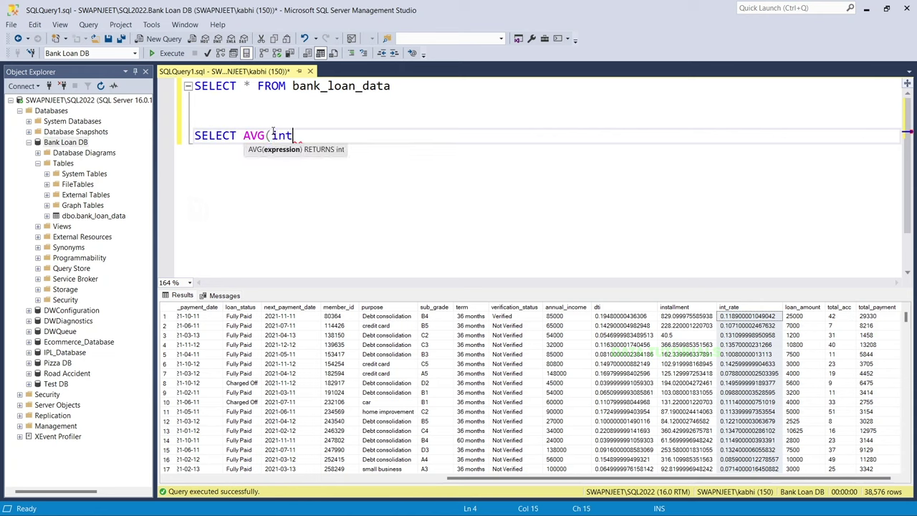
pyautogui.write('_rate)')
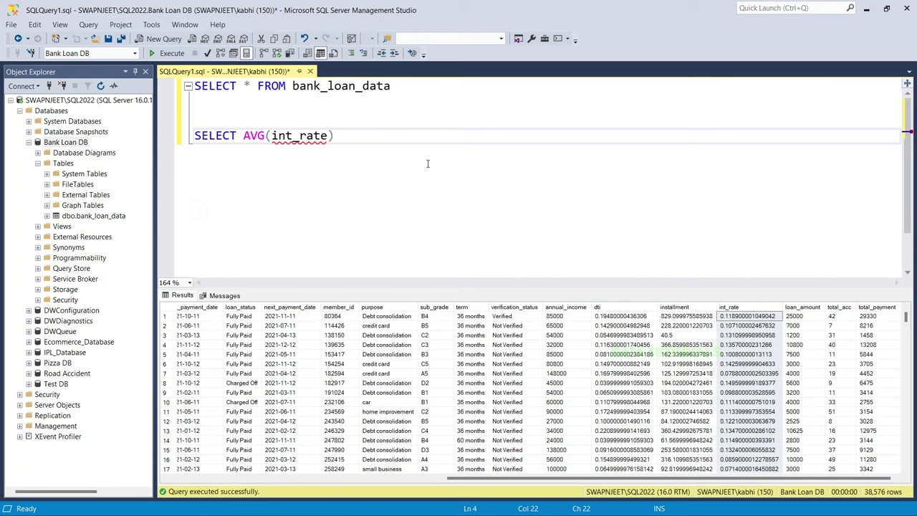
pyautogui.write(' AS Av')
pyautogui.write('g_In')
pyautogui.write('tw')
pyautogui.press('BackSpace')
pyautogui.write('etre')
pyautogui.press('BackSpace')
pyautogui.press('BackSpace')
pyautogui.press('BackSpace')
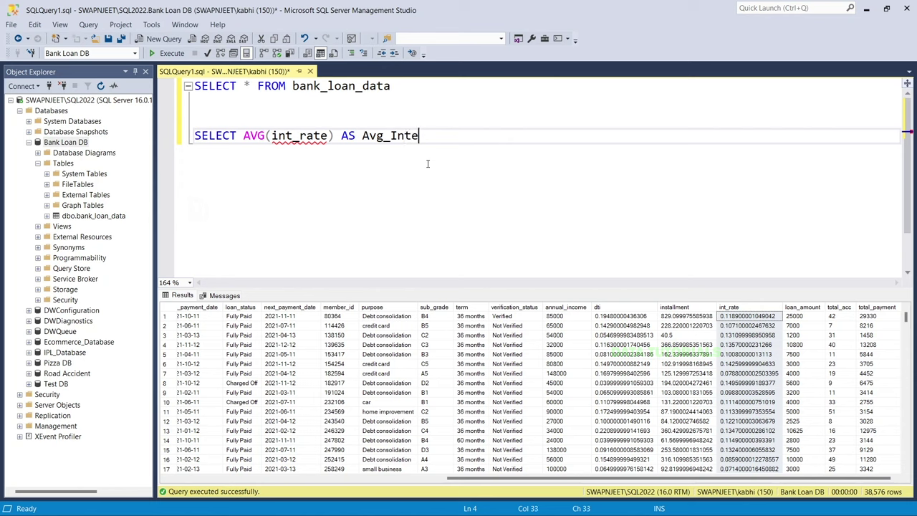
pyautogui.write('rest_Rate FR')
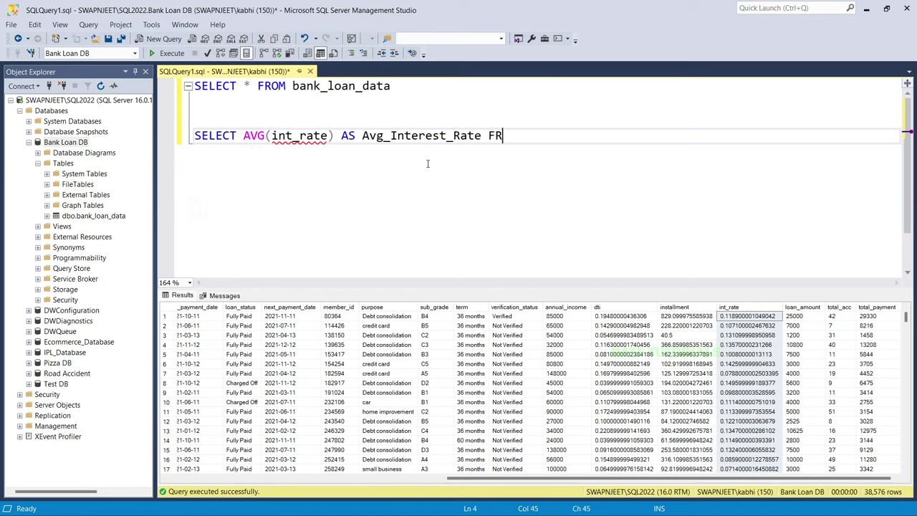
pyautogui.write('OM ban')
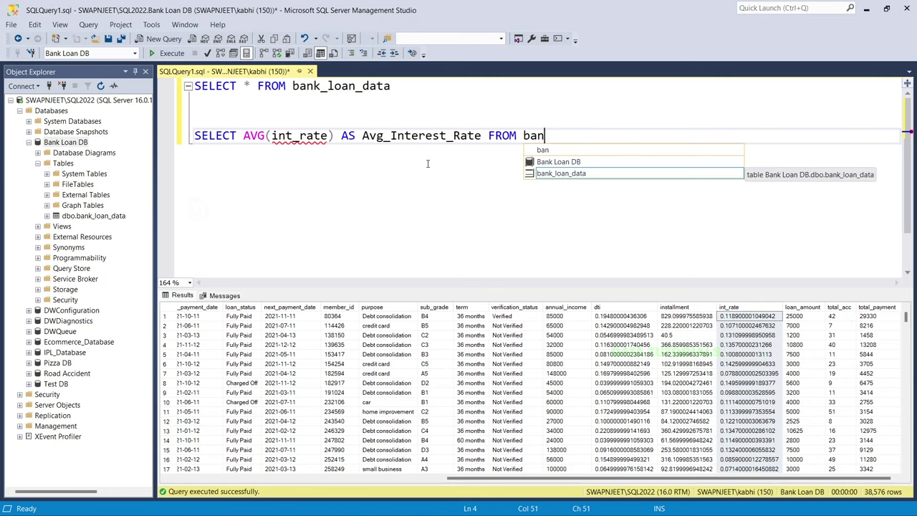
pyautogui.press('Tab')
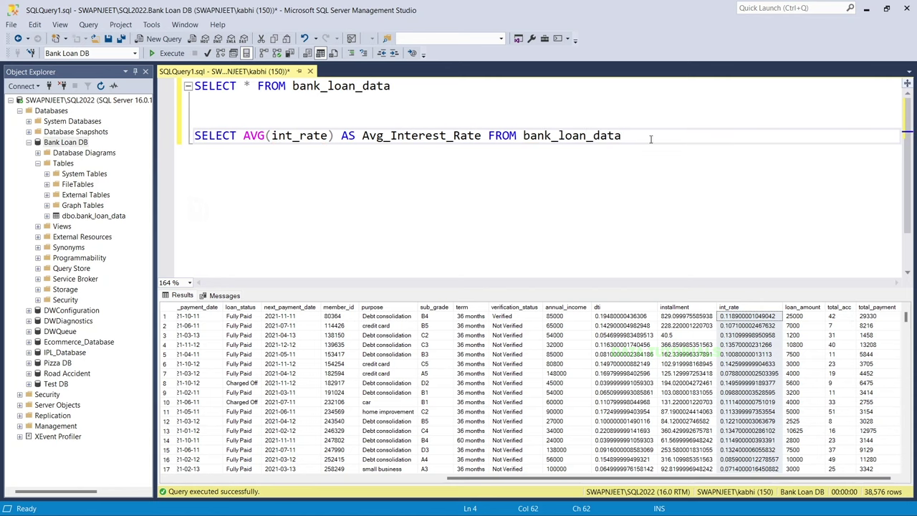
pyautogui.moveTo(651, 139); pyautogui.dragTo(193, 135)
pyautogui.click(169, 53)
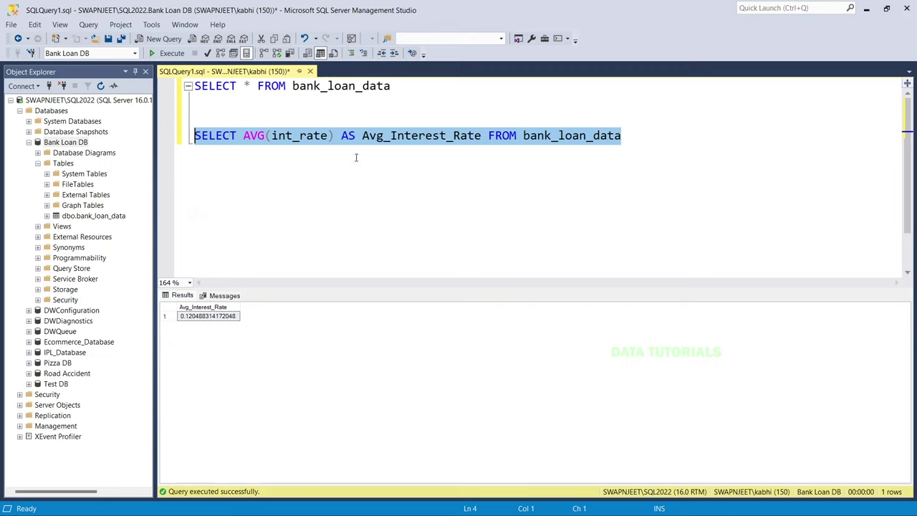
# - Multiply the average by 100, open a new query tab, and rerun in SQLQuery1 for 12.0488314172048
pyautogui.click(362, 136)
pyautogui.click(334, 136)
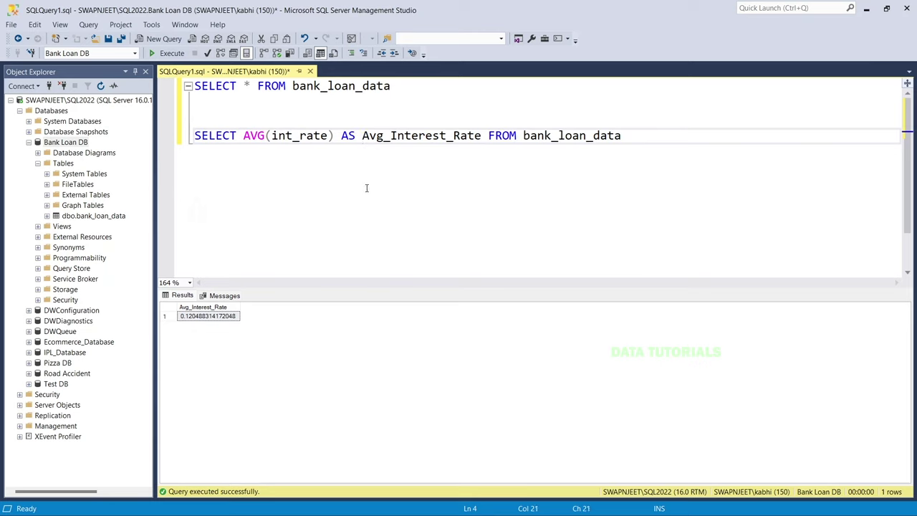
pyautogui.write('* 1000')
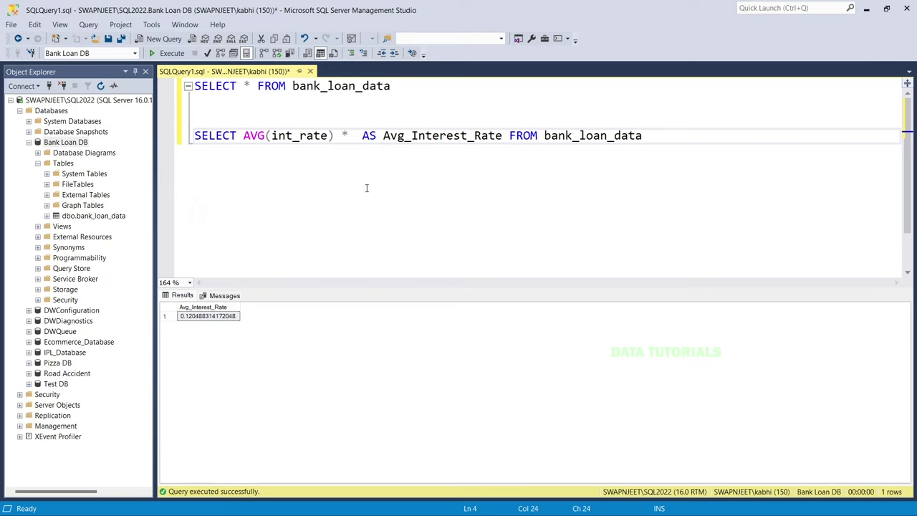
pyautogui.press('BackSpace')
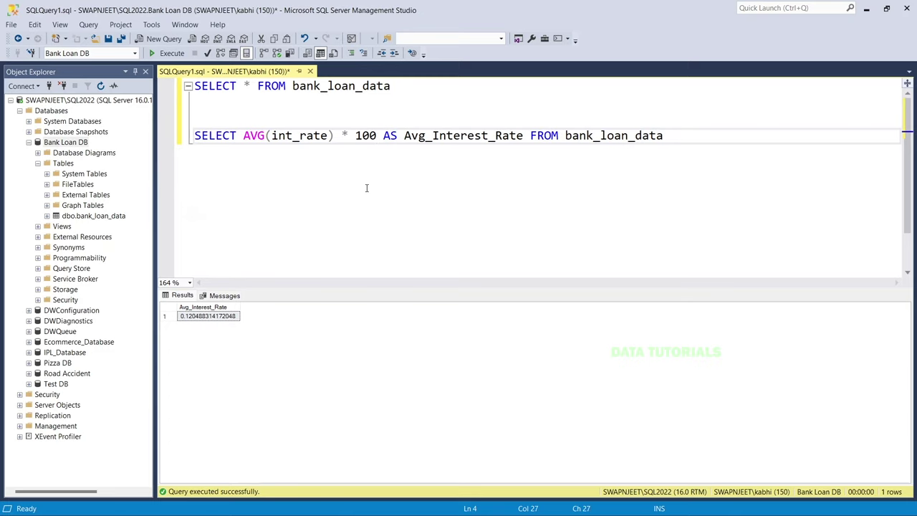
pyautogui.moveTo(676, 137); pyautogui.dragTo(191, 138)
pyautogui.click(163, 38)
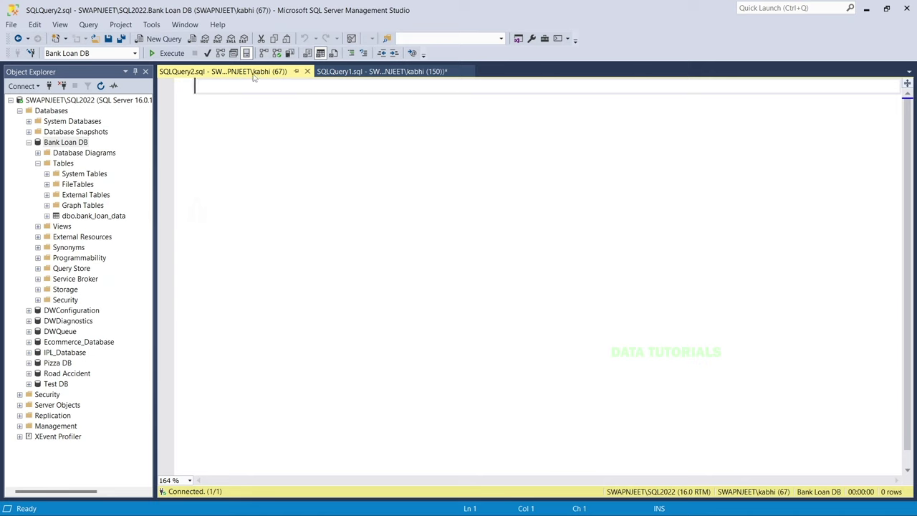
pyautogui.click(322, 72)
pyautogui.click(167, 53)
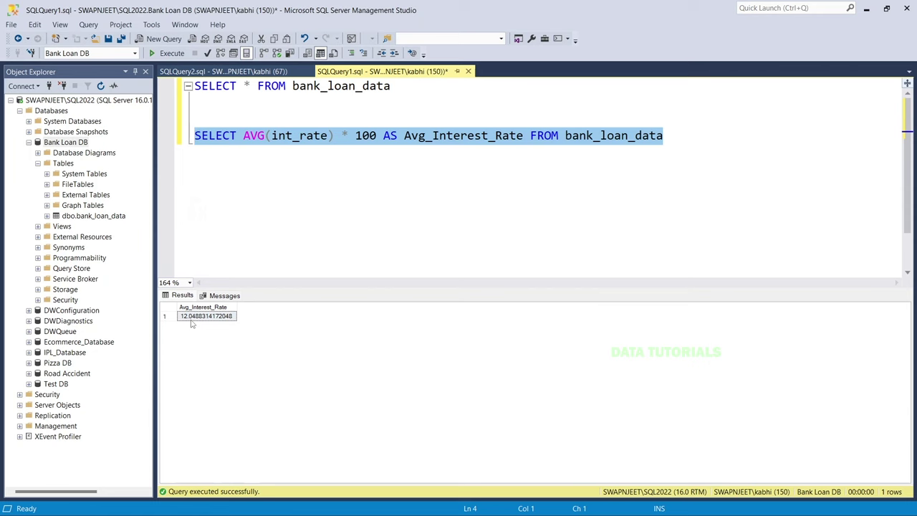
pyautogui.hotkey('alt', 'Tab')
pyautogui.hotkey('alt', 'Tab')
pyautogui.click(232, 187)
pyautogui.click(244, 147)
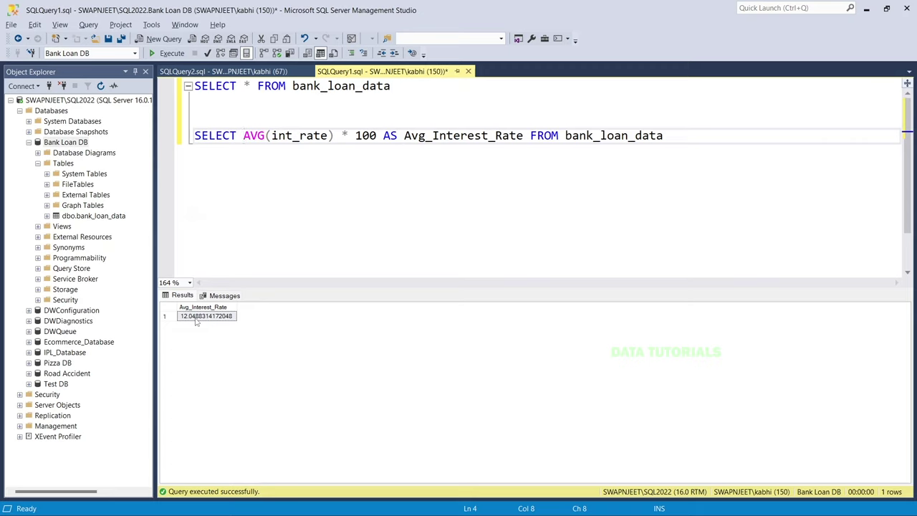
pyautogui.click(681, 137)
# - Wrap AVG(int_rate) in ROUND(..., 2) and run the query
pyautogui.click(243, 136)
pyautogui.write('R')
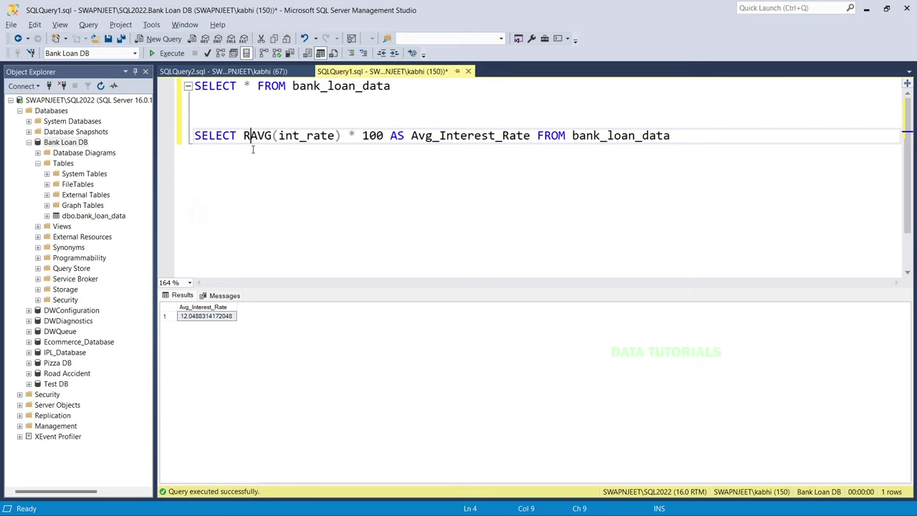
pyautogui.write('OUND')
pyautogui.write('(')
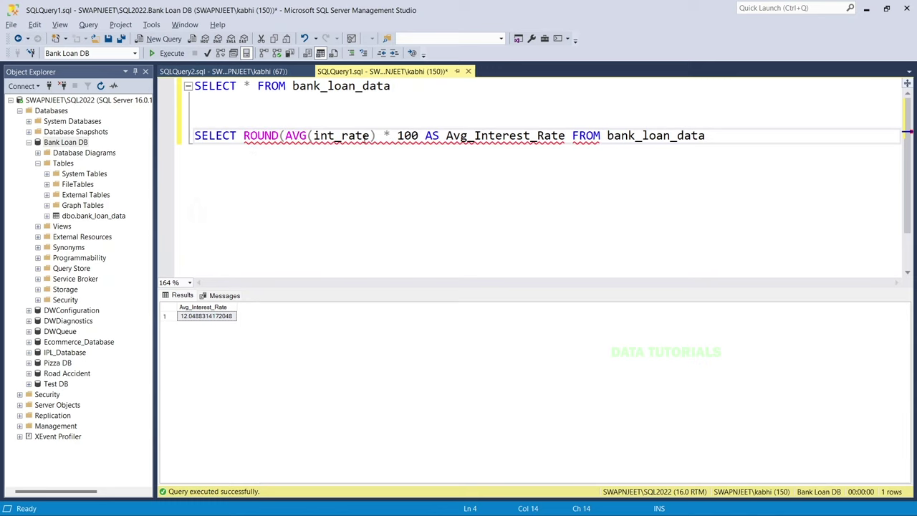
pyautogui.moveTo(376, 140); pyautogui.dragTo(285, 140)
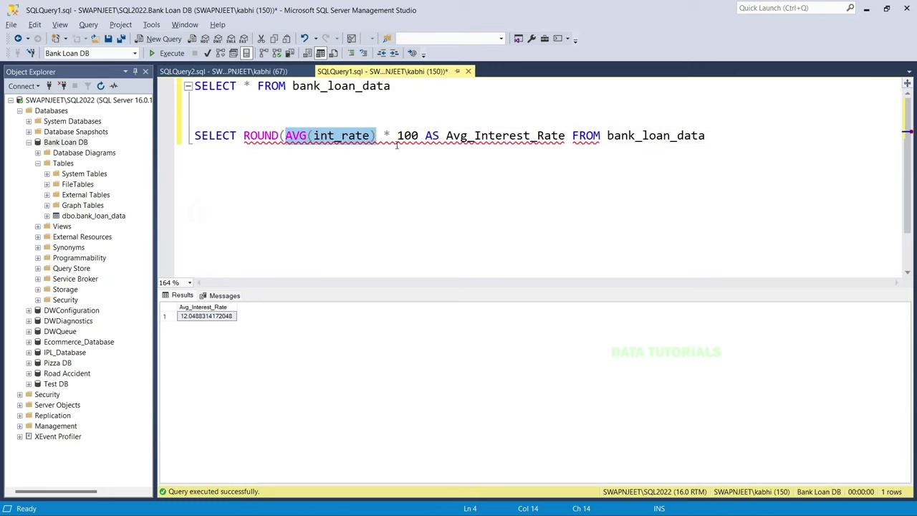
pyautogui.press('Right')
pyautogui.write(',')
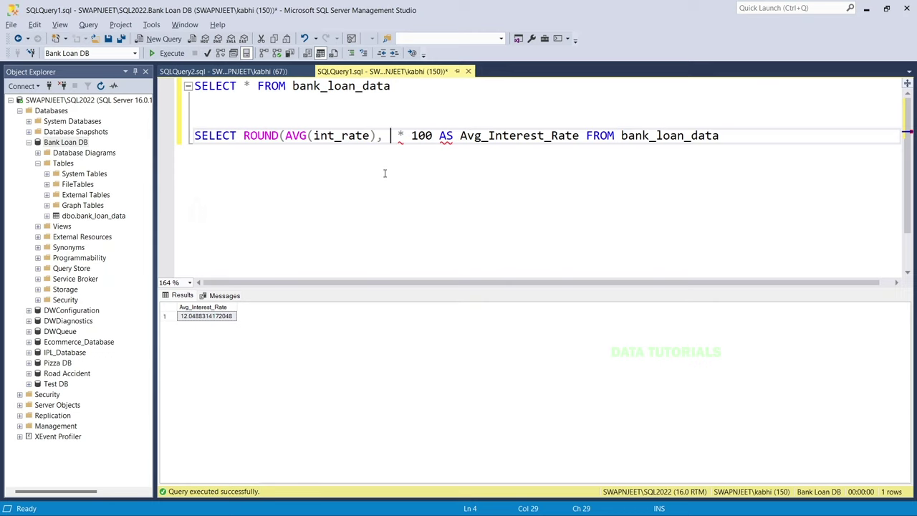
pyautogui.write(' 2')
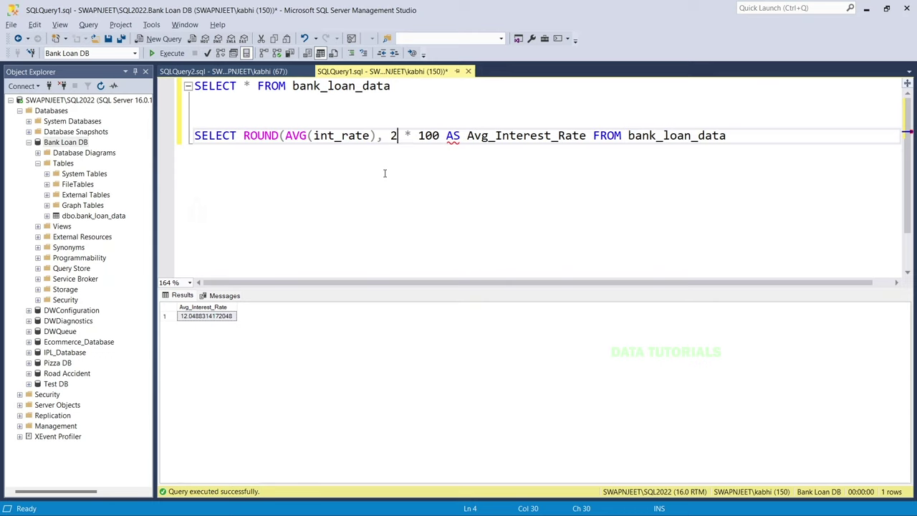
pyautogui.write(')')
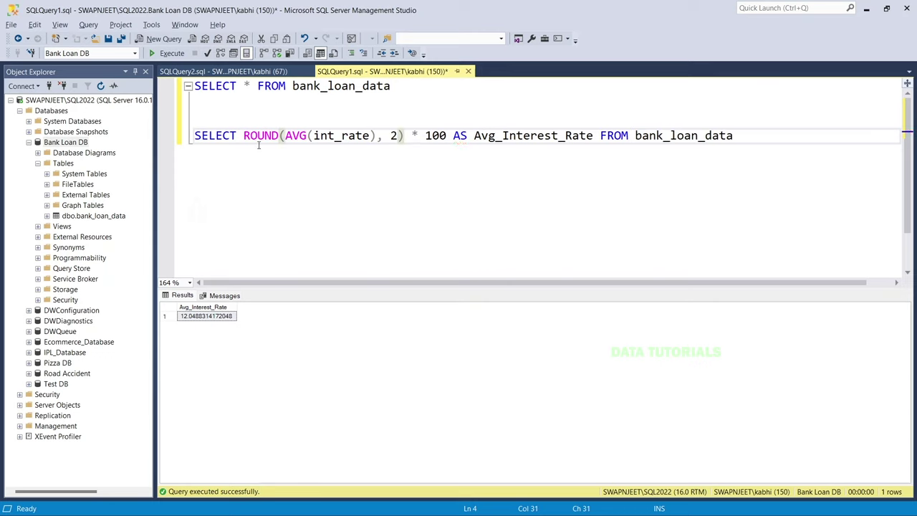
pyautogui.moveTo(768, 137); pyautogui.dragTo(195, 157)
pyautogui.press('F5')
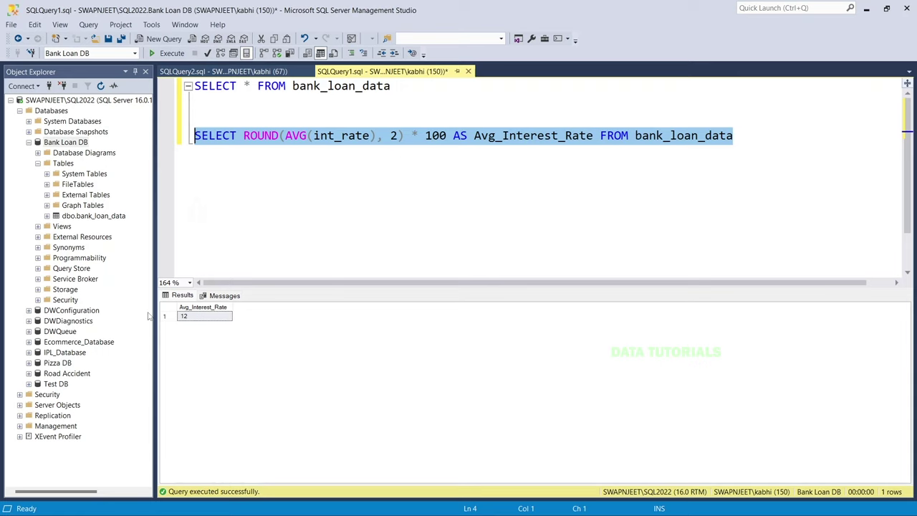
# - Change the rounding precision to 4 and rerun, getting 12.05
pyautogui.click(387, 137)
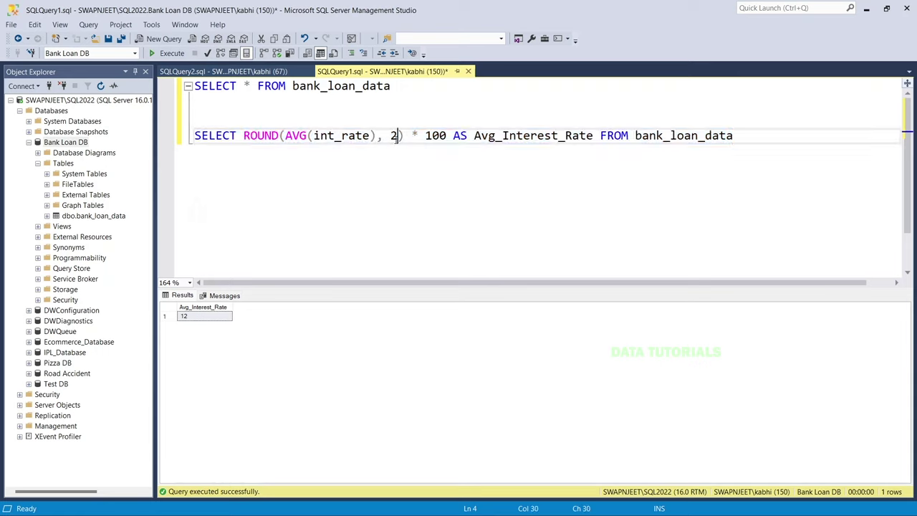
pyautogui.hotkey('shift', 'Left')
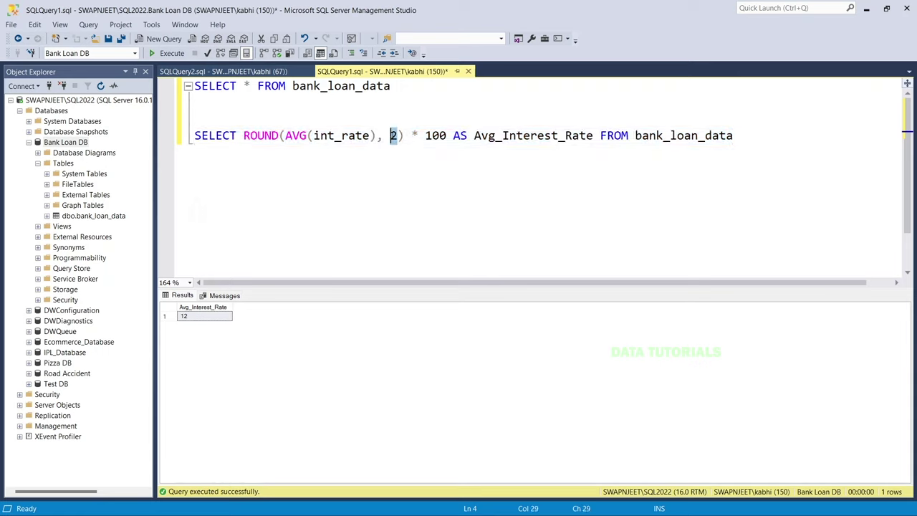
pyautogui.write('4')
pyautogui.press('End')
pyautogui.hotkey('shift', 'Home')
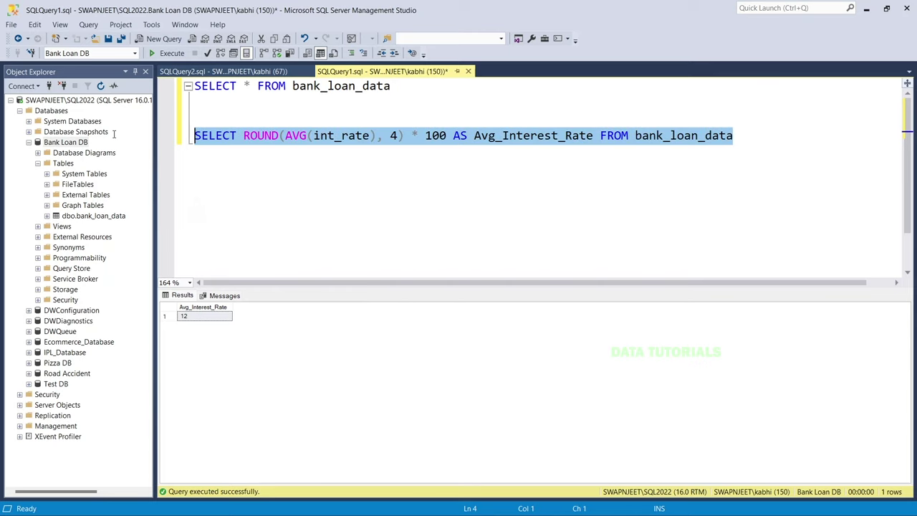
pyautogui.click(168, 53)
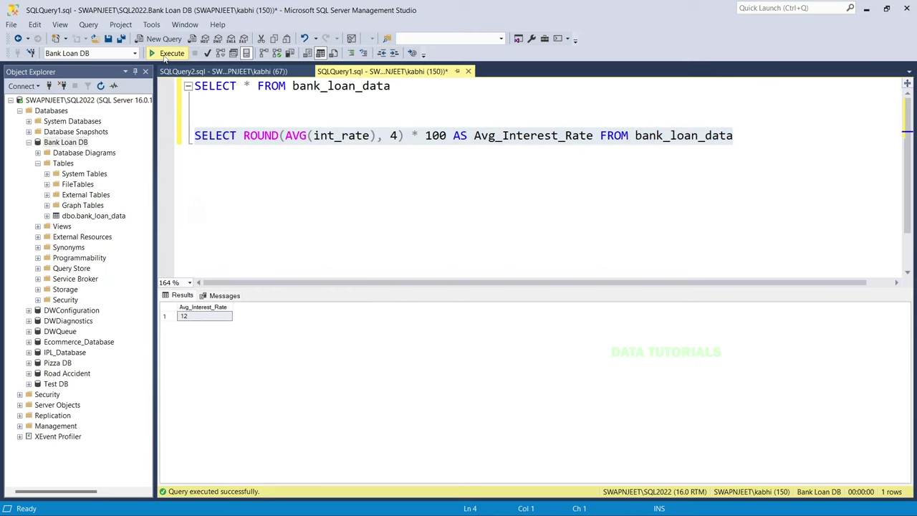
pyautogui.click(192, 320)
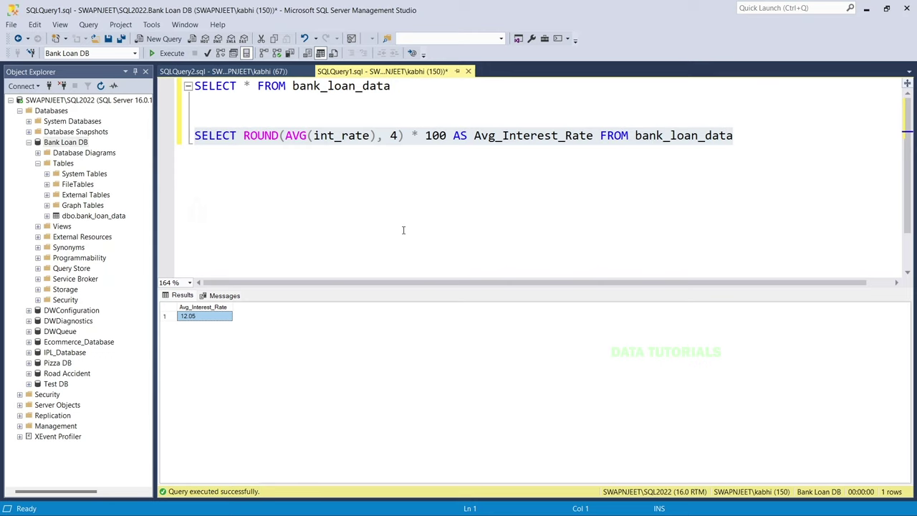
# - Rename the alias MTD_Avg_Interest_Rate, add the December 2021 WHERE filter, and run for 12.36
pyautogui.click(396, 205)
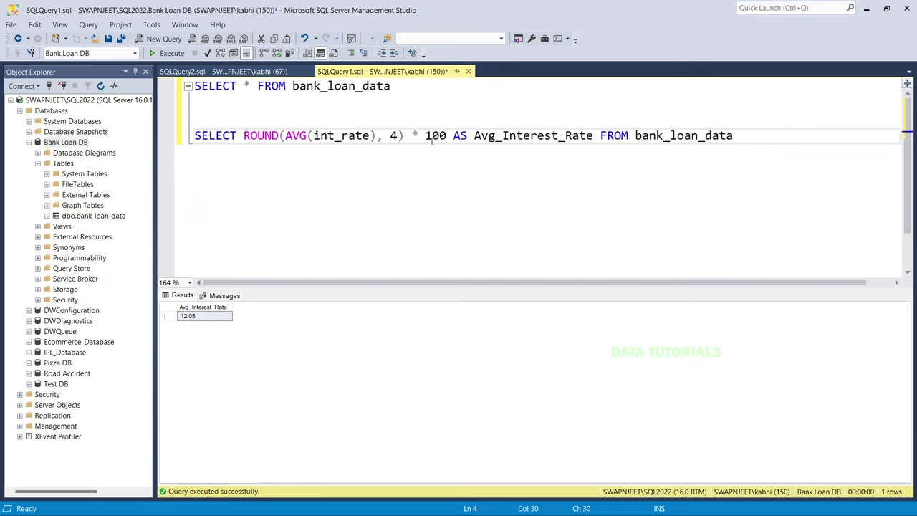
pyautogui.click(471, 136)
pyautogui.write('MTD_')
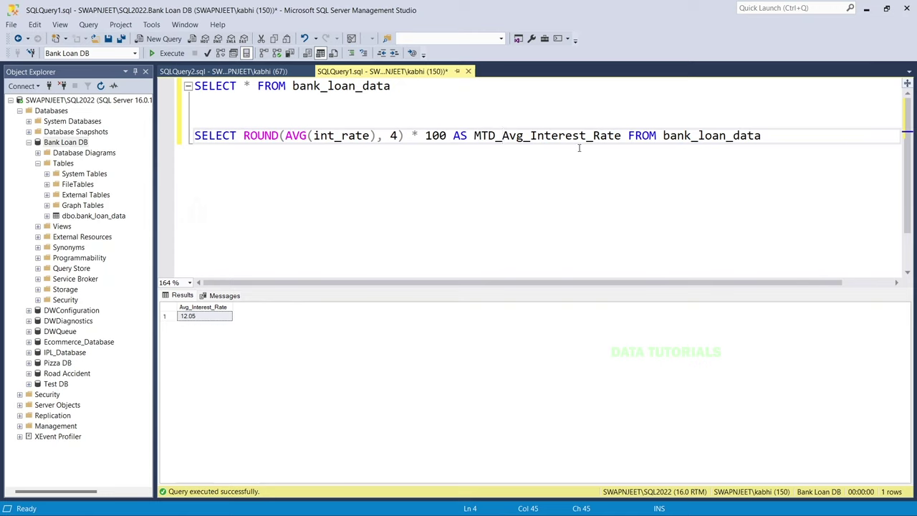
pyautogui.click(775, 134)
pyautogui.press('Return')
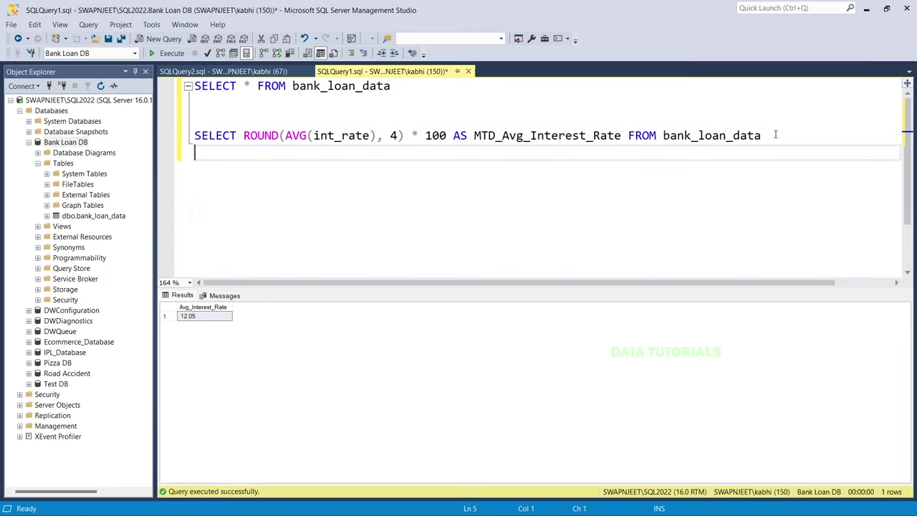
pyautogui.write('WHERE ')
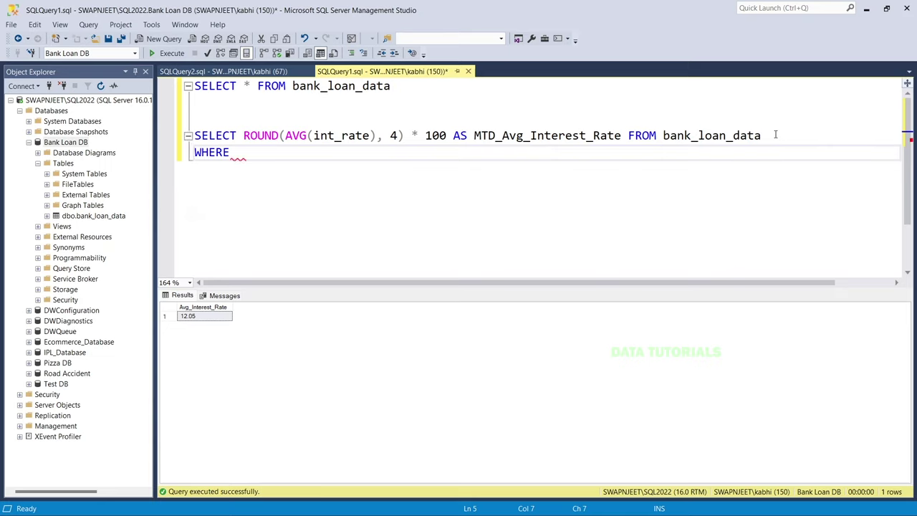
pyautogui.write('MONTH')
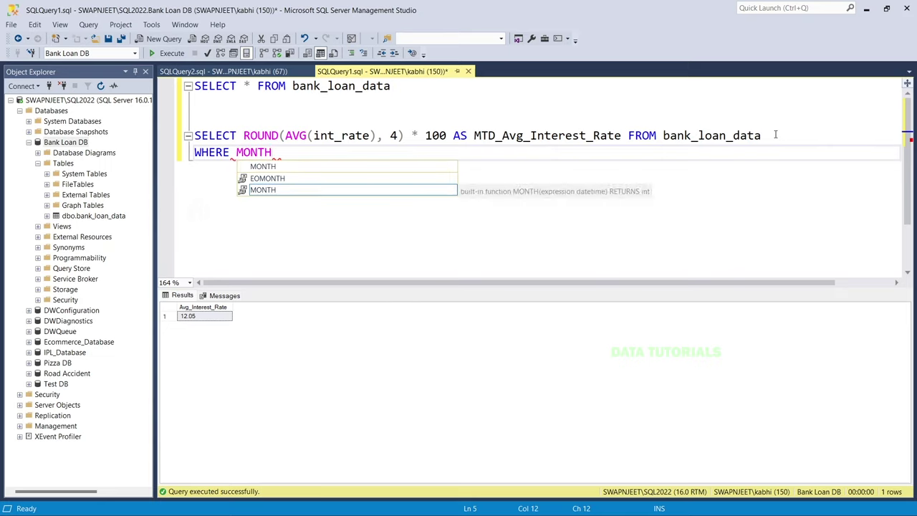
pyautogui.write('(issu')
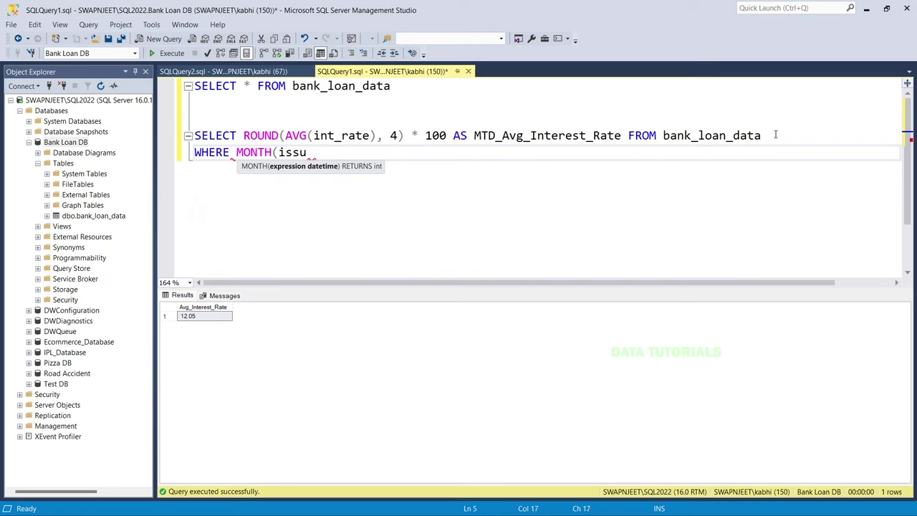
pyautogui.write('e_date) = 12')
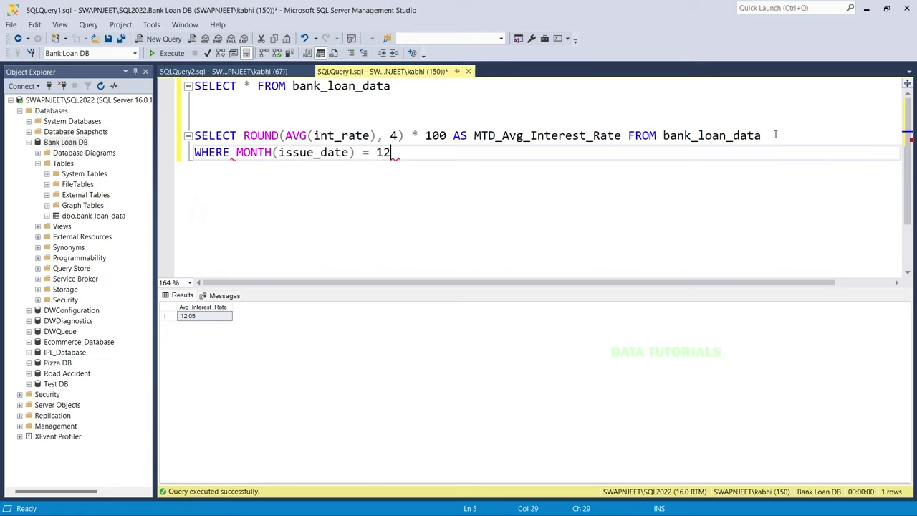
pyautogui.write(' AND ')
pyautogui.write('YEAR')
pyautogui.write('(issue')
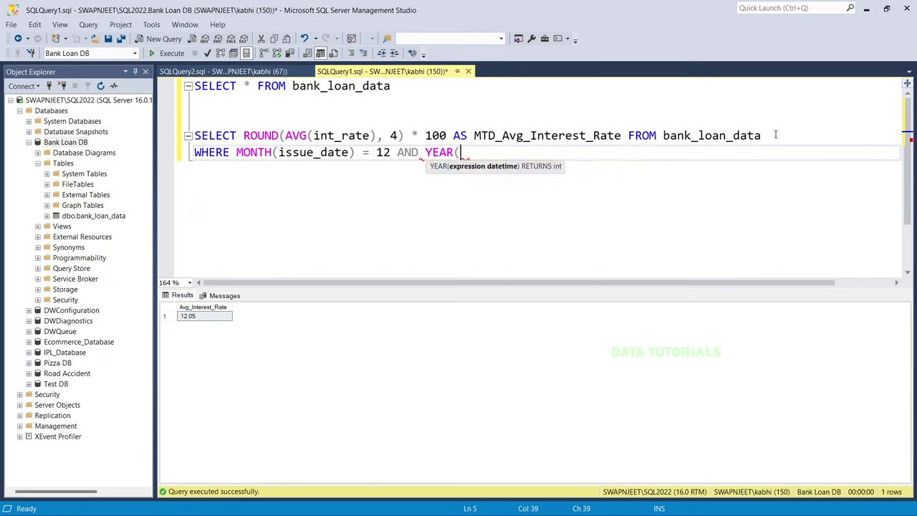
pyautogui.write('_date) = 2021')
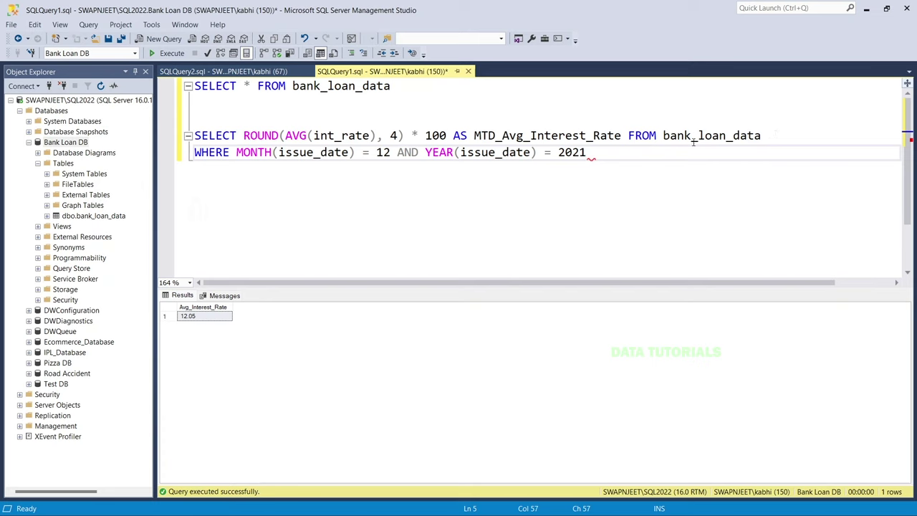
pyautogui.moveTo(586, 152); pyautogui.dragTo(157, 138)
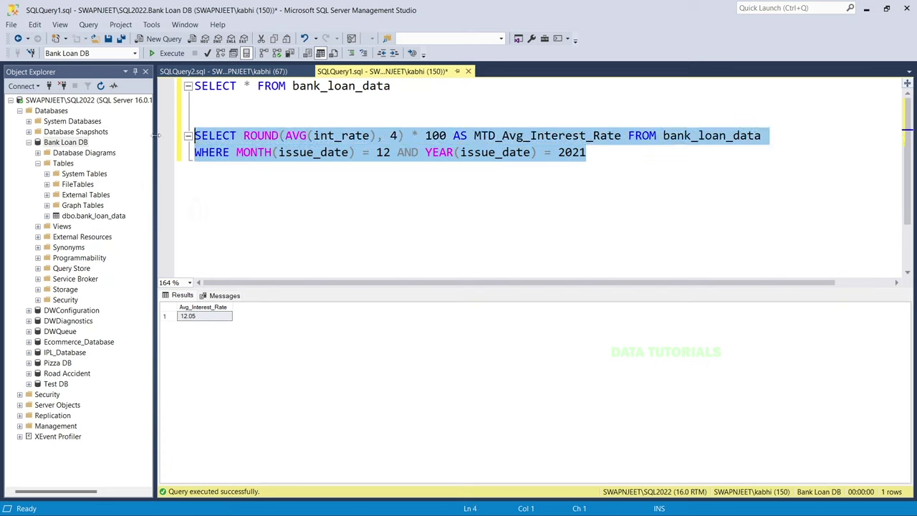
pyautogui.click(169, 55)
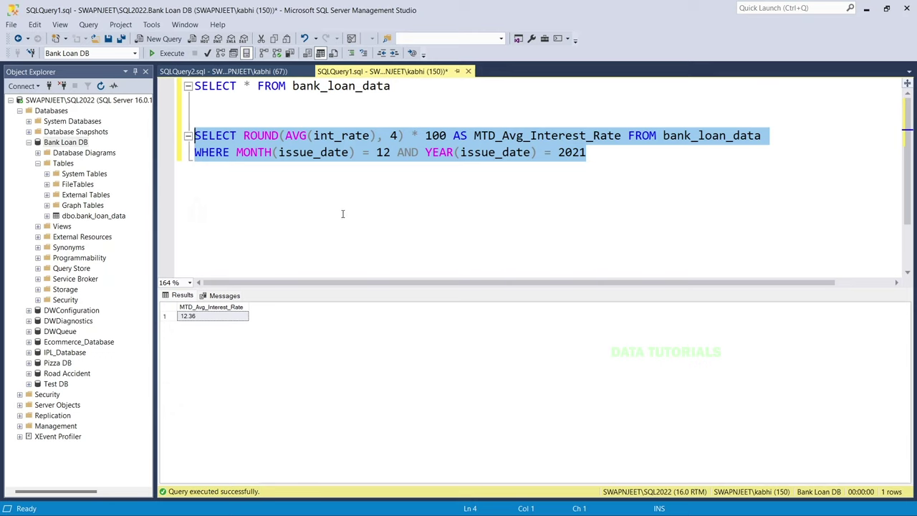
# - Change the alias to PMTD_Avg_Interest_Rate and month to 11, run for 11.94, then switch windows
pyautogui.click(469, 136)
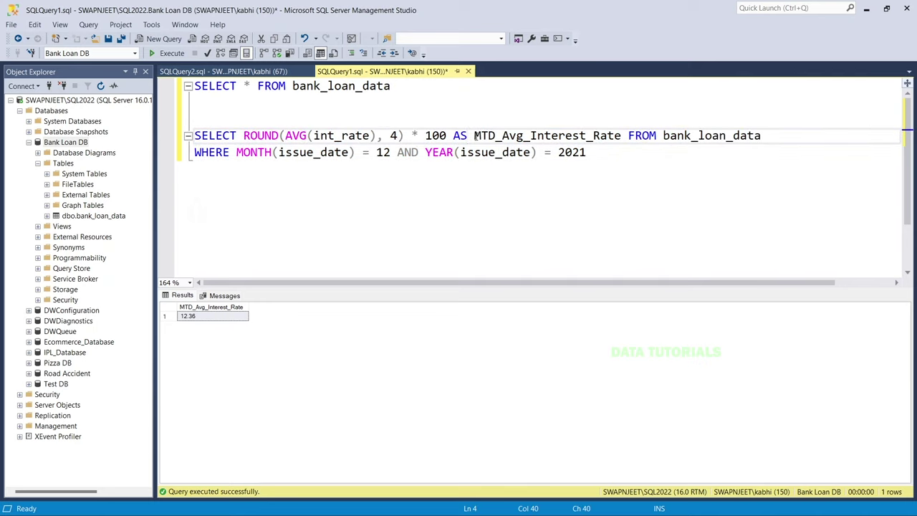
pyautogui.press('Right')
pyautogui.write('P')
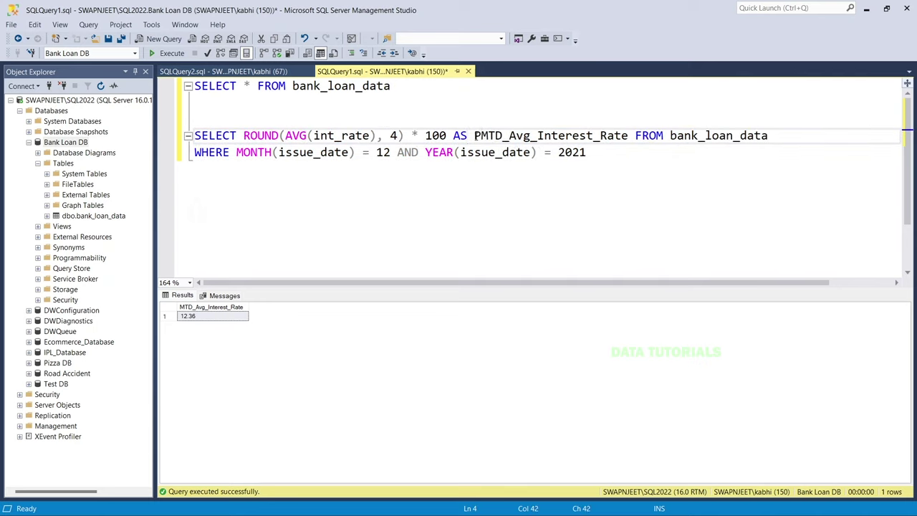
pyautogui.click(390, 152)
pyautogui.press('BackSpace')
pyautogui.write('1')
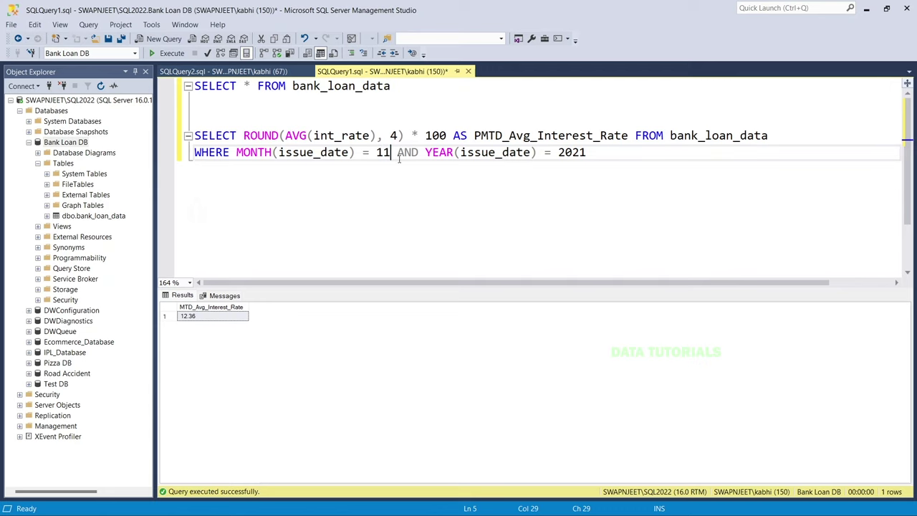
pyautogui.moveTo(586, 153); pyautogui.dragTo(194, 136)
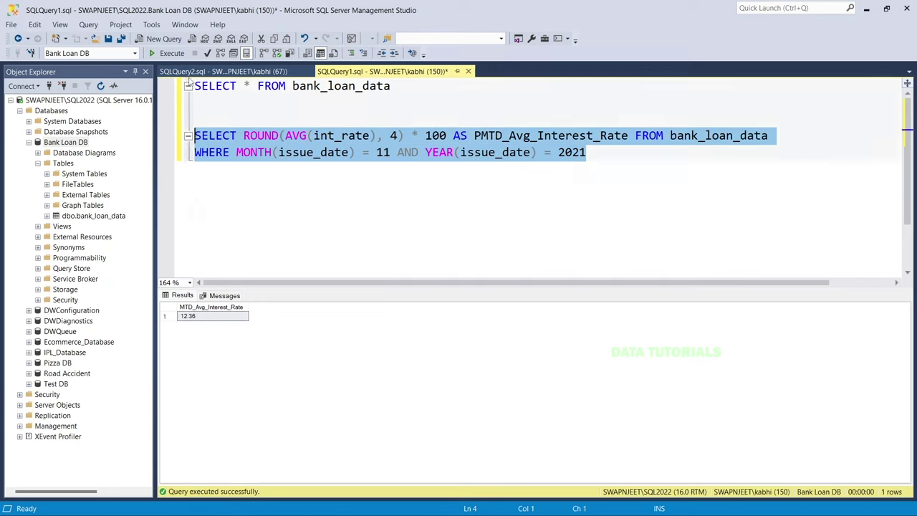
pyautogui.press('F5')
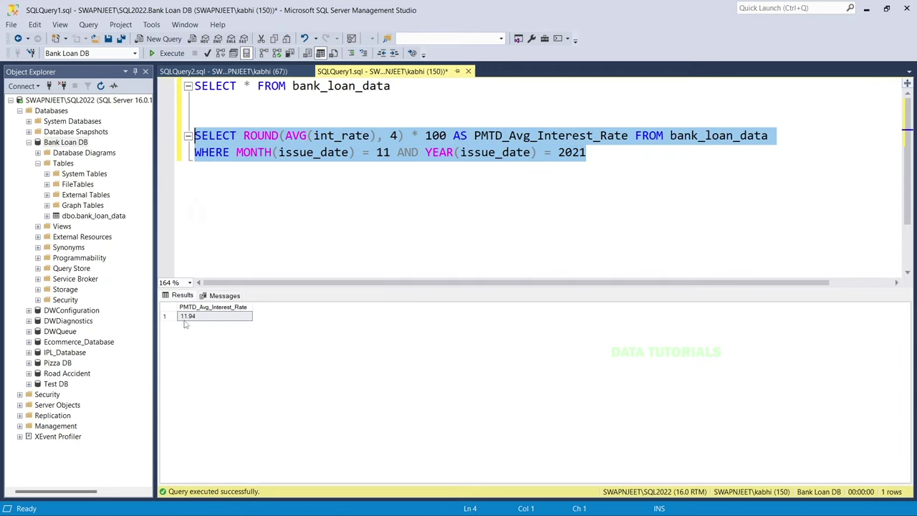
pyautogui.click(315, 224)
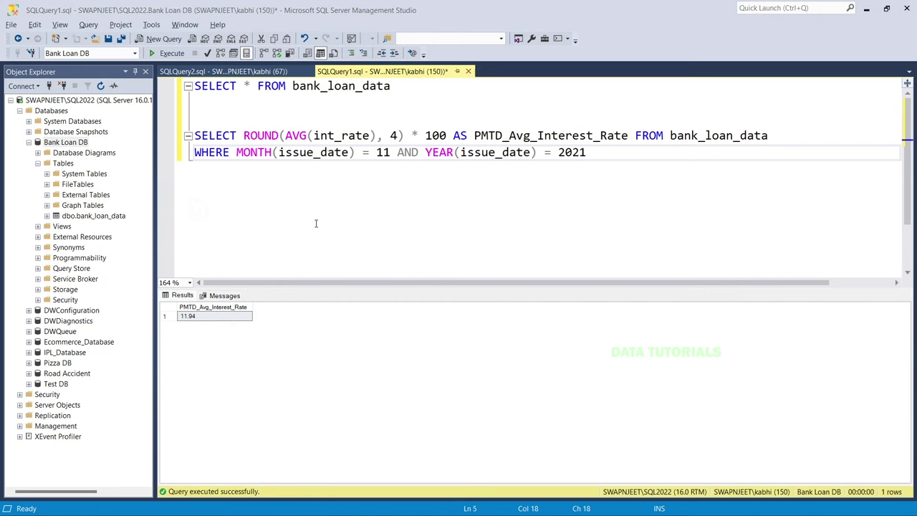
pyautogui.hotkey('alt', 'Tab')
pyautogui.hotkey('alt', 'Tab')
pyautogui.hotkey('alt', 'Tab')
pyautogui.hotkey('alt', 'Tab')
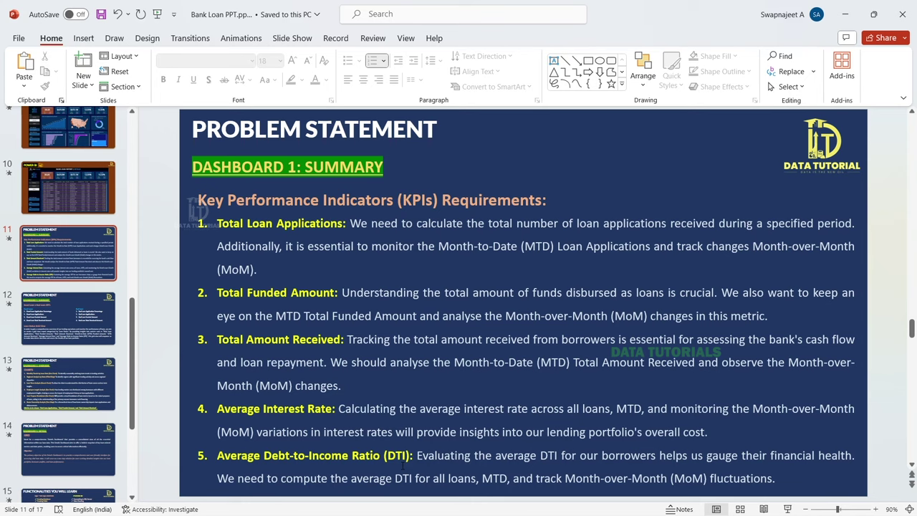
# - Back in SSMS, delete the PMTD interest rate query and select SELECT * FROM bank_loan_data
pyautogui.hotkey('alt', 'Tab')
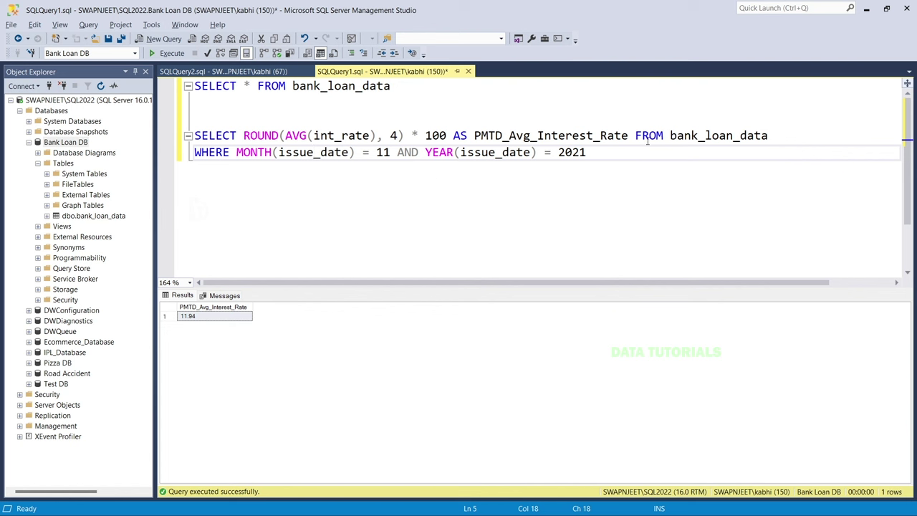
pyautogui.moveTo(657, 152); pyautogui.dragTo(156, 143)
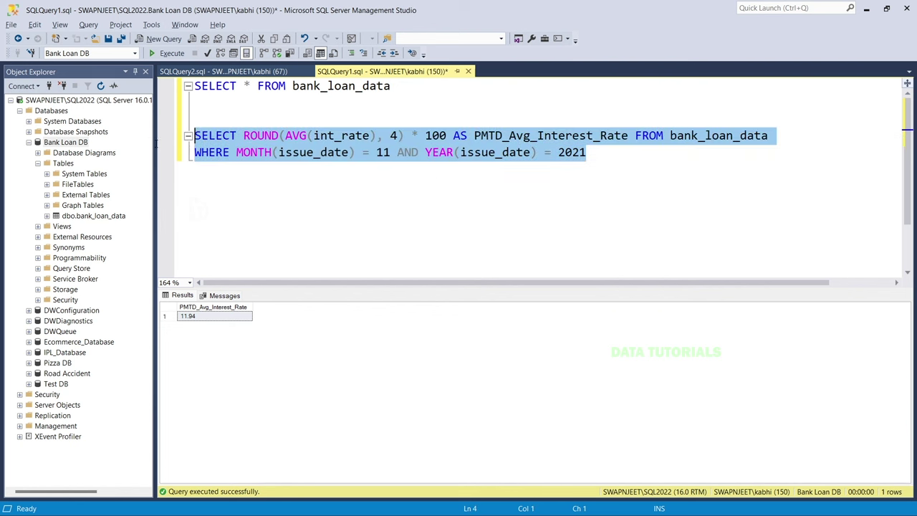
pyautogui.press('Delete')
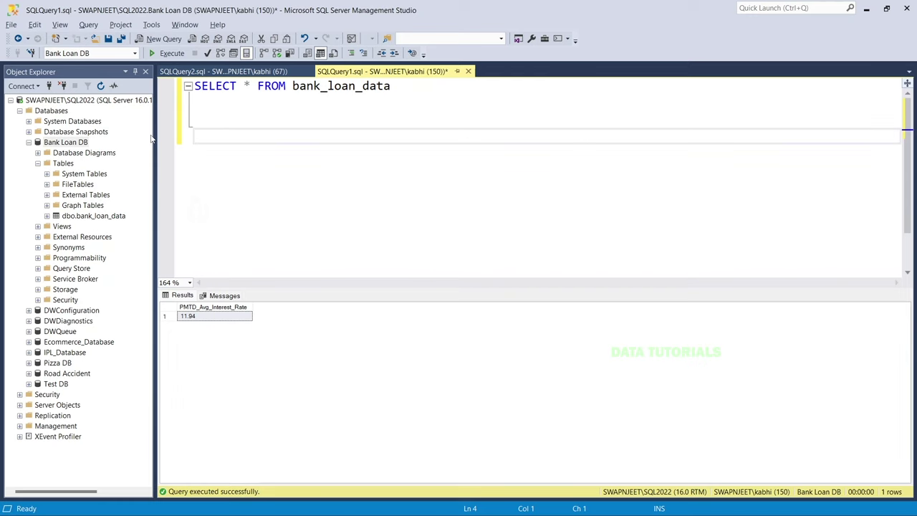
pyautogui.moveTo(400, 88); pyautogui.dragTo(183, 90)
# - Rerun SELECT * FROM bank_loan_data and select the dti column in the results
pyautogui.click(172, 55)
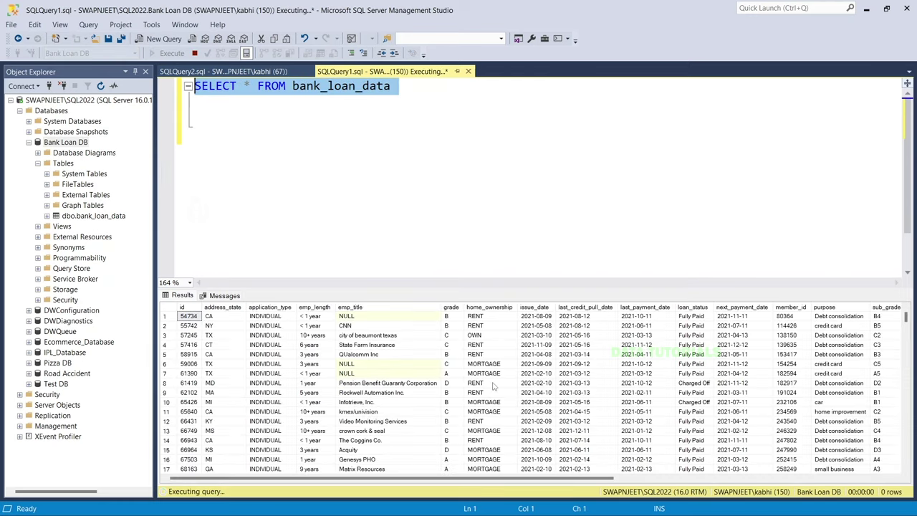
pyautogui.moveTo(611, 478); pyautogui.dragTo(892, 476)
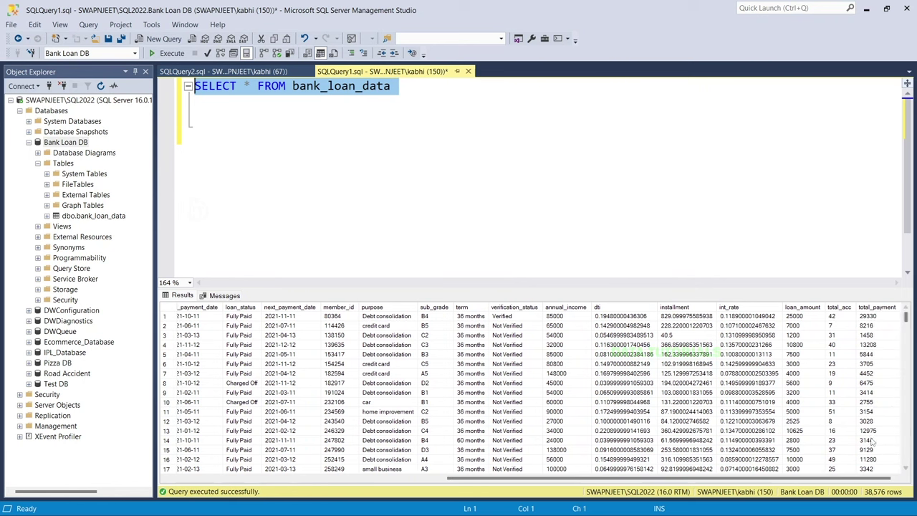
pyautogui.click(611, 308)
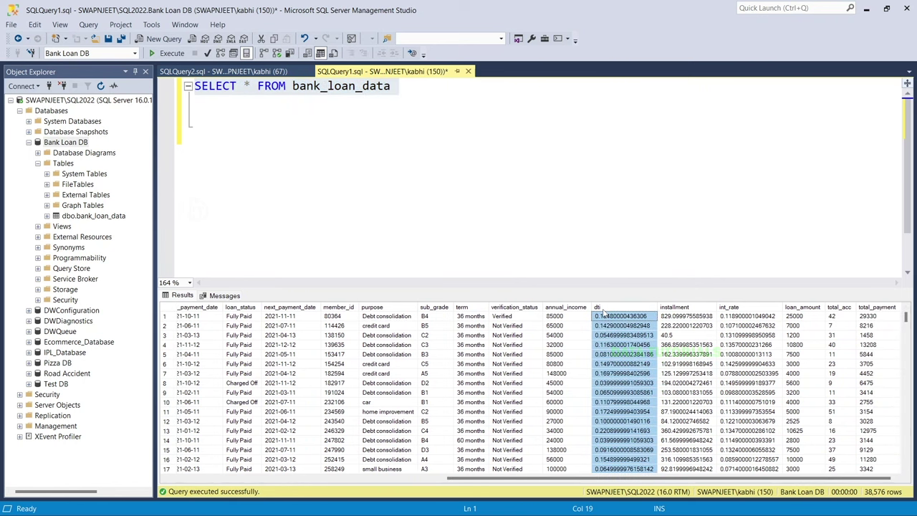
# - Write and run SELECT AVG(dti) * 100 AS Avg_DTI FROM bank_loan_data, returning 13.3274331211432
pyautogui.click(225, 135)
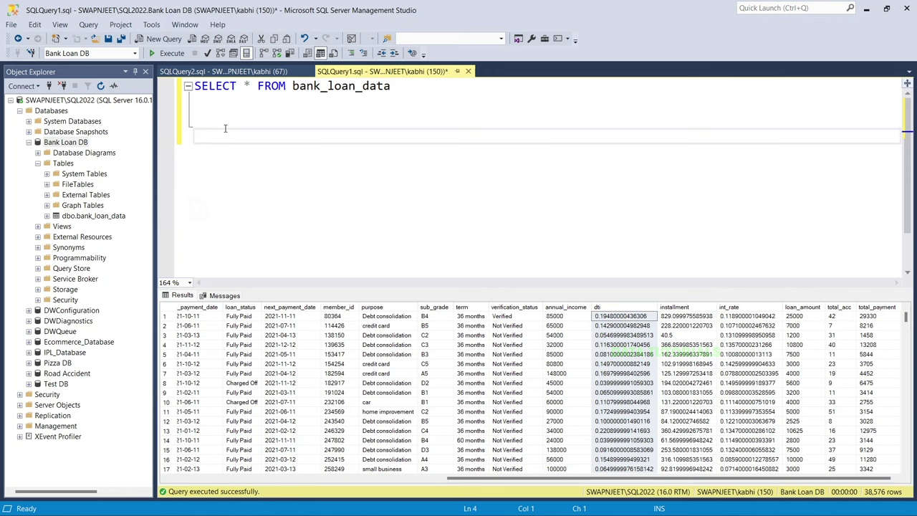
pyautogui.write('SELECT AVG')
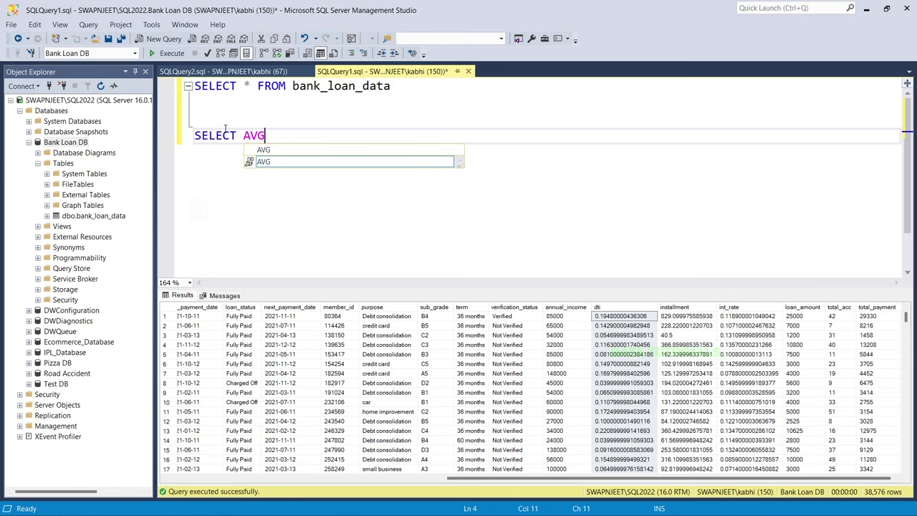
pyautogui.press('Escape')
pyautogui.write('(')
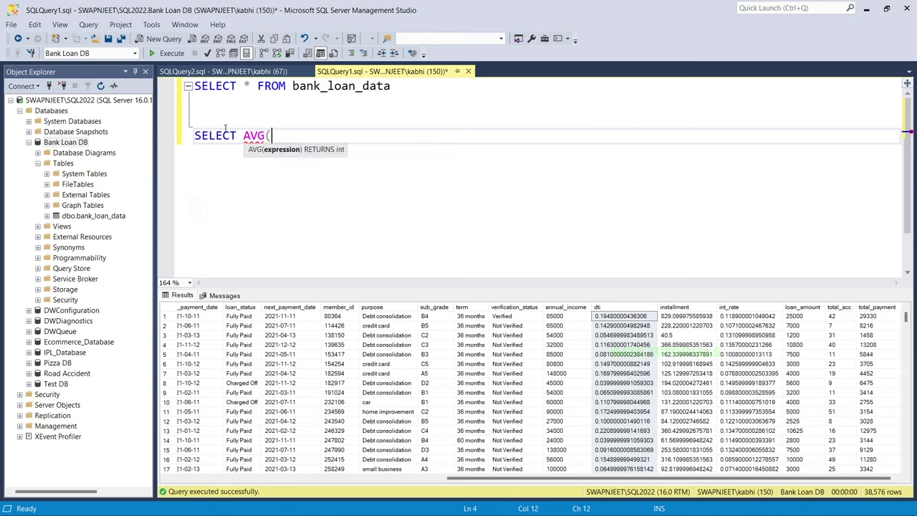
pyautogui.write('dti)')
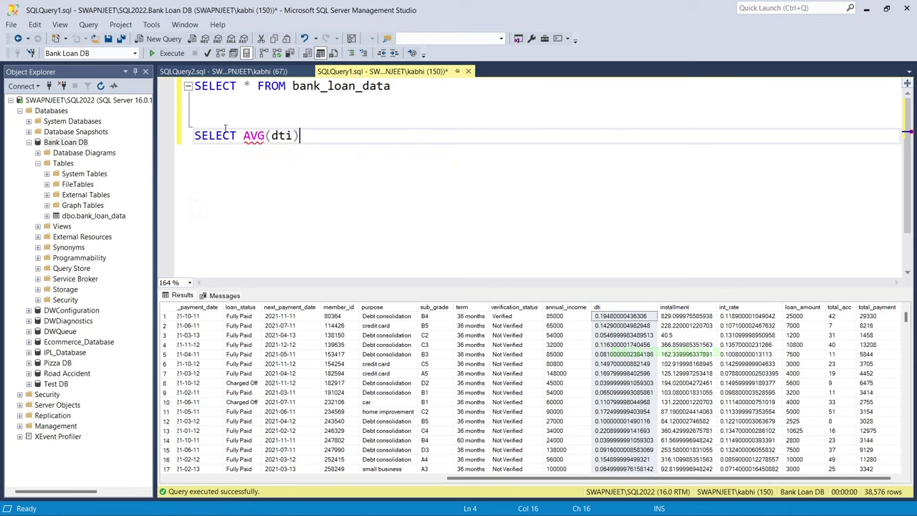
pyautogui.write(' * 100')
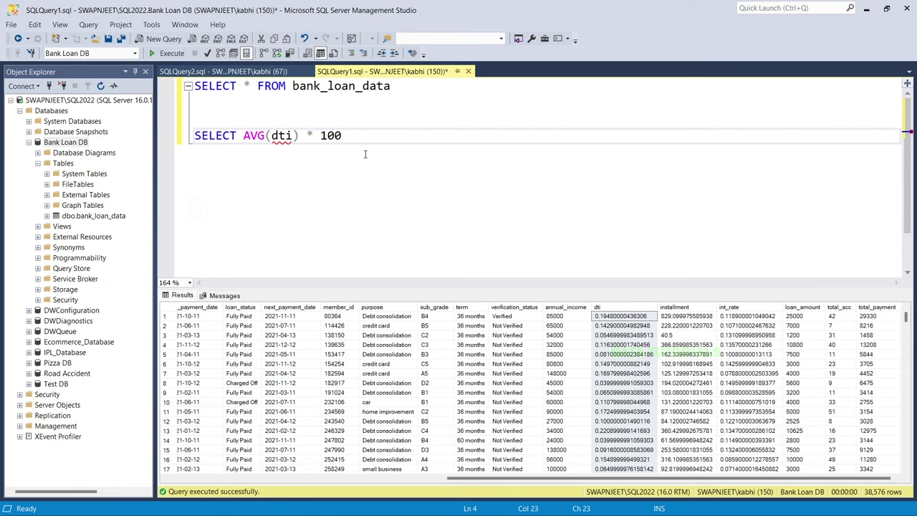
pyautogui.write('F')
pyautogui.press('BackSpace')
pyautogui.write('AS ')
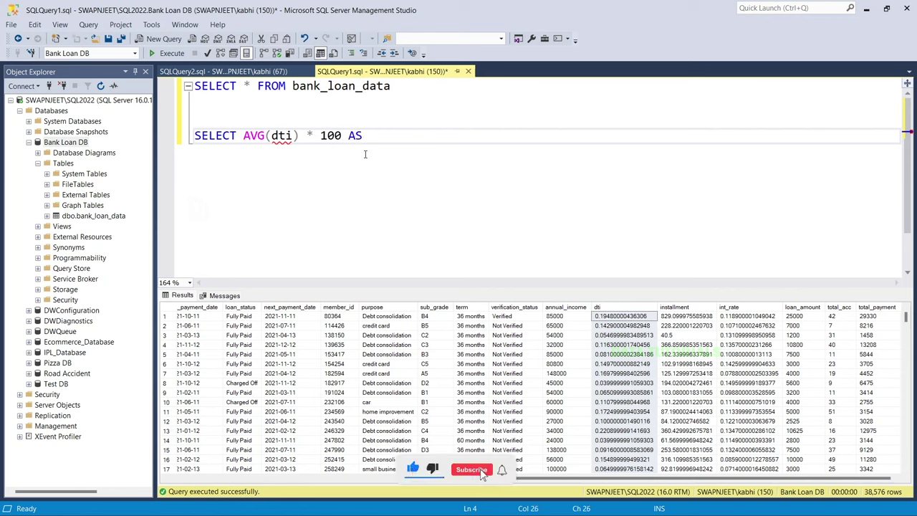
pyautogui.write('Avg')
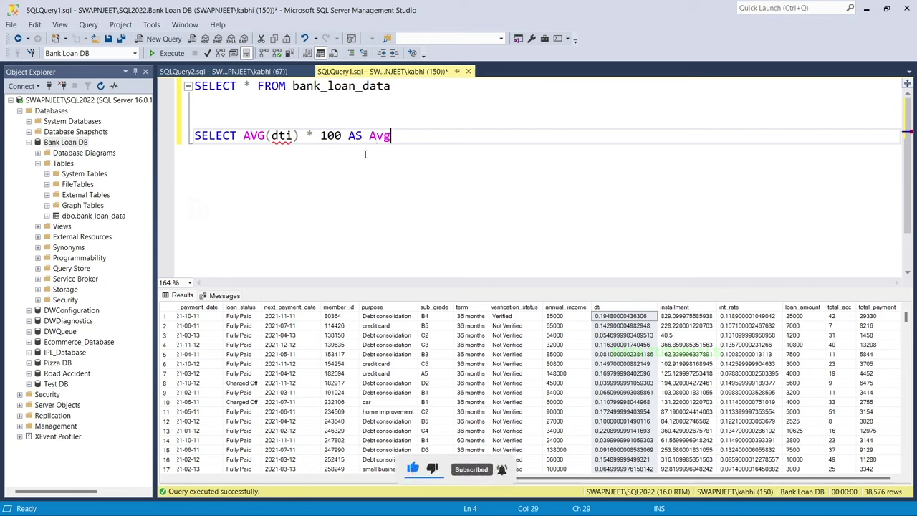
pyautogui.write('_DTI ')
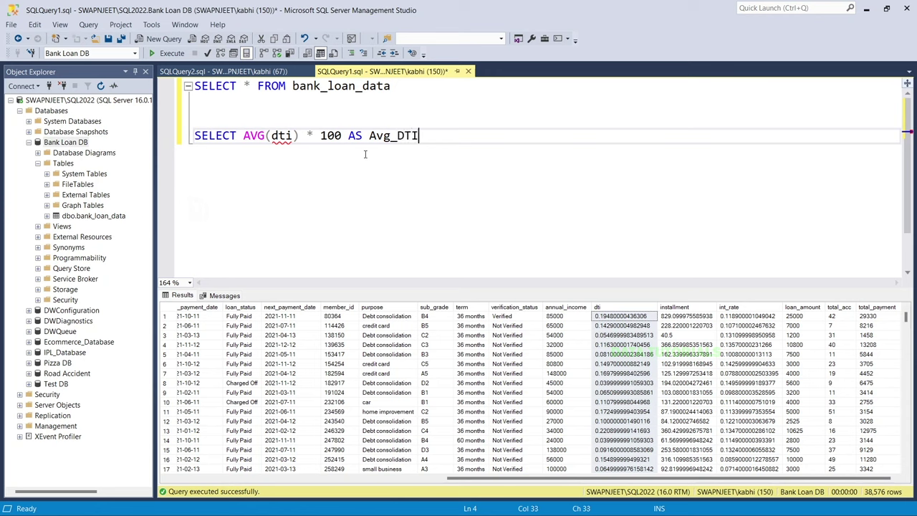
pyautogui.write('FROM bank_loan_data')
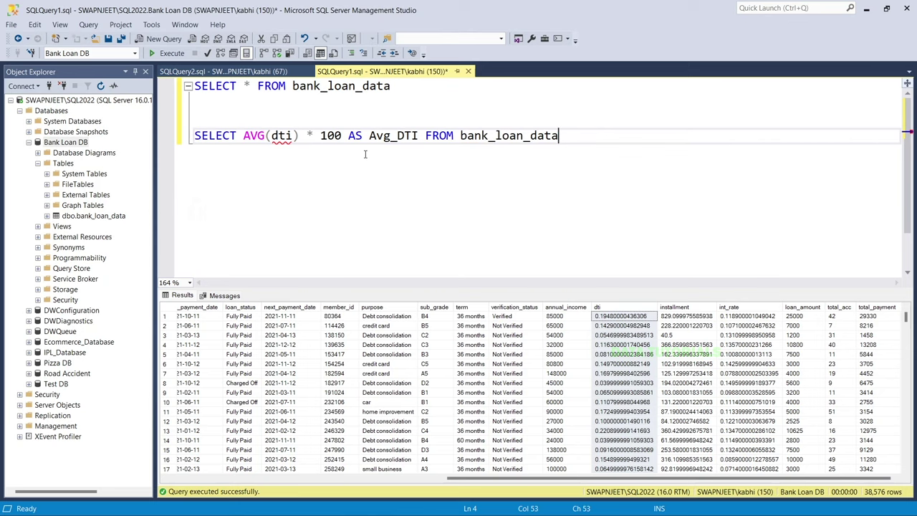
pyautogui.moveTo(575, 141); pyautogui.dragTo(162, 139)
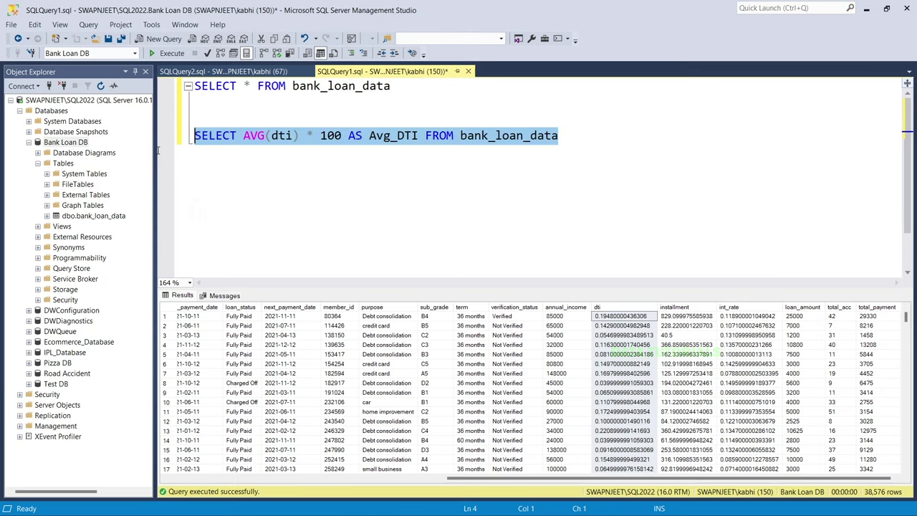
pyautogui.click(167, 53)
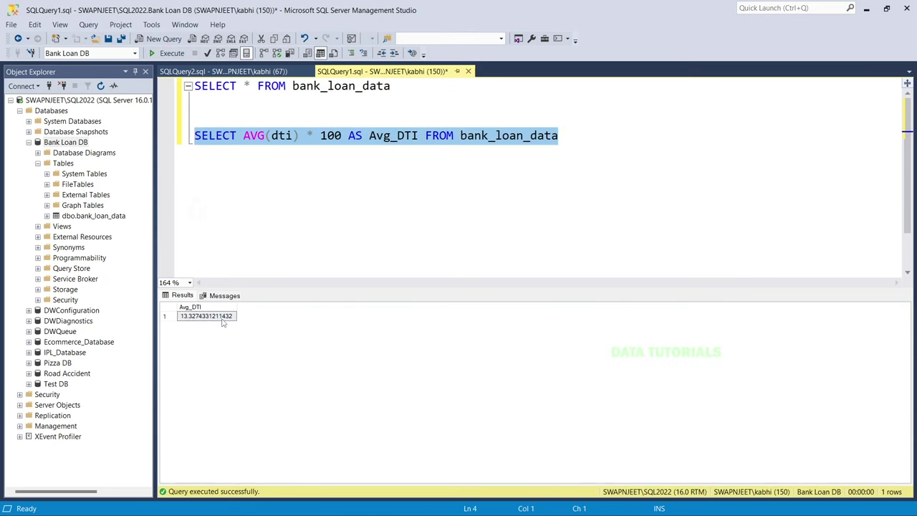
# - Wrap AVG(dti) in ROUND(..., 4) and rerun the Avg_DTI query, returning 13.33
pyautogui.click(242, 141)
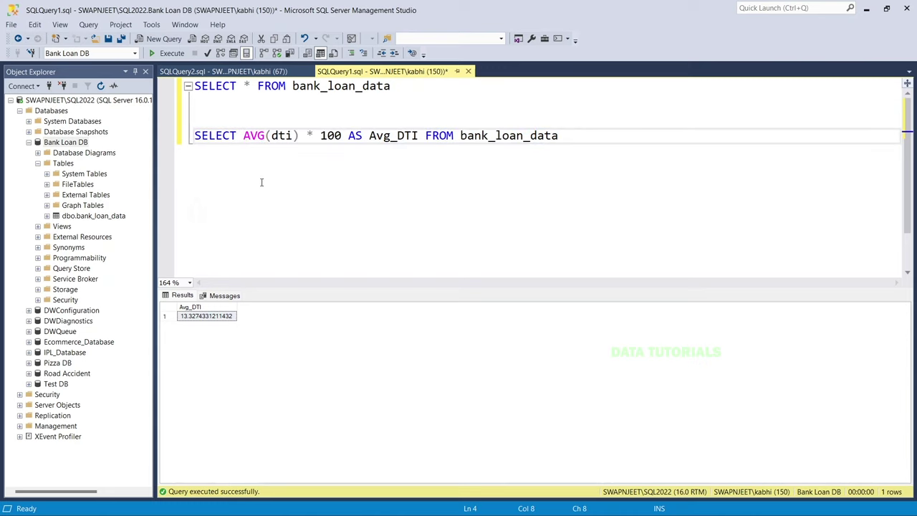
pyautogui.write('ROUND')
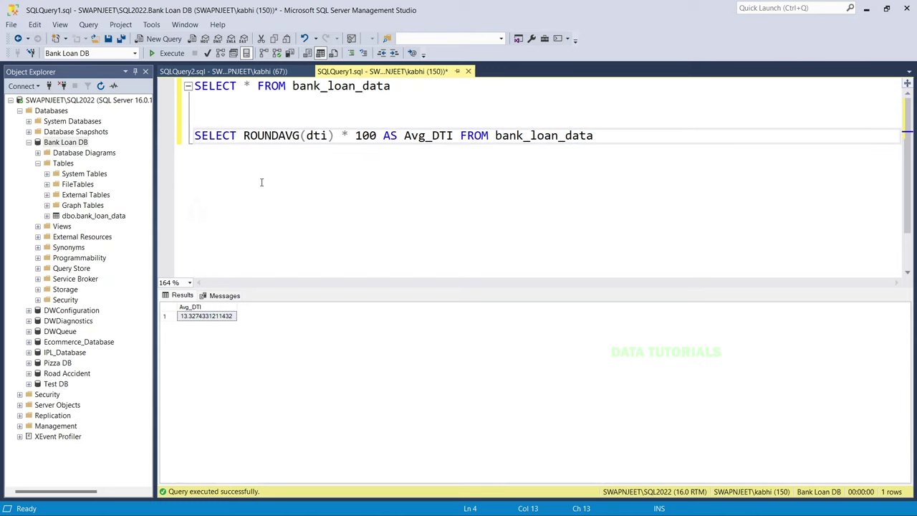
pyautogui.write('(')
pyautogui.click(340, 135)
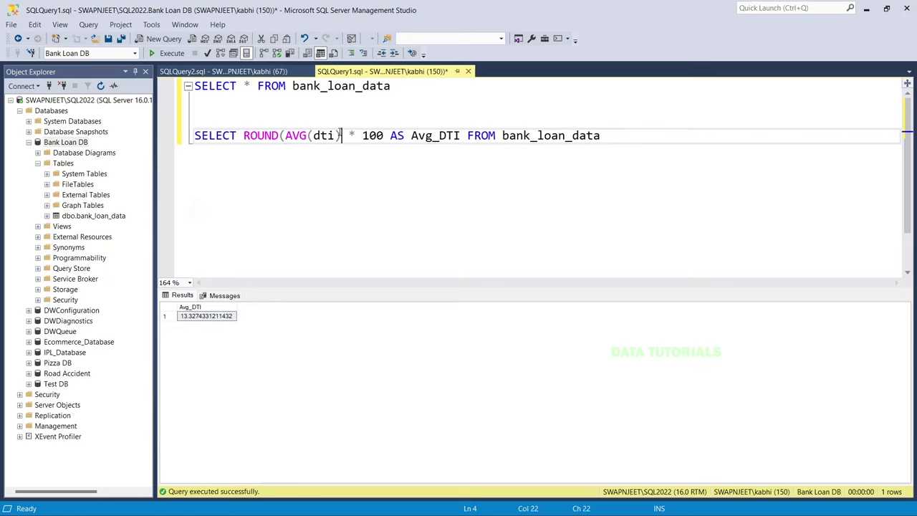
pyautogui.write(',4)')
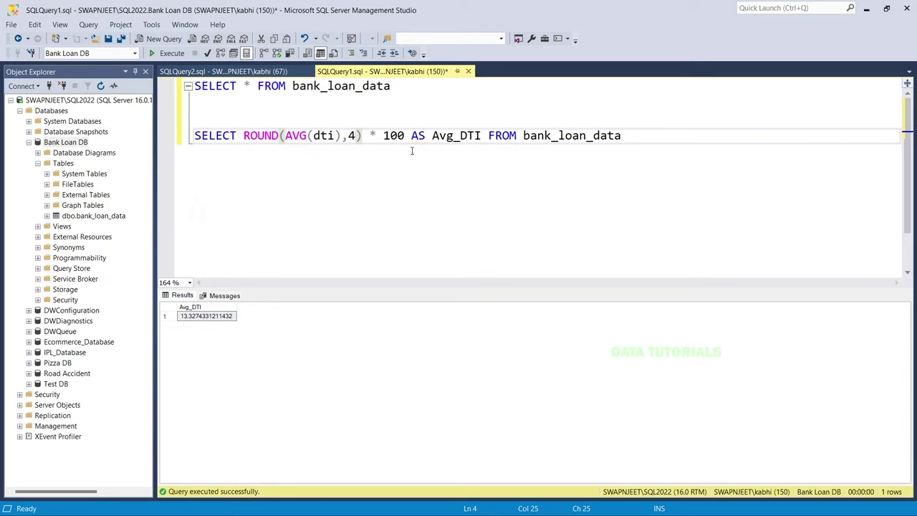
pyautogui.moveTo(630, 136); pyautogui.dragTo(179, 135)
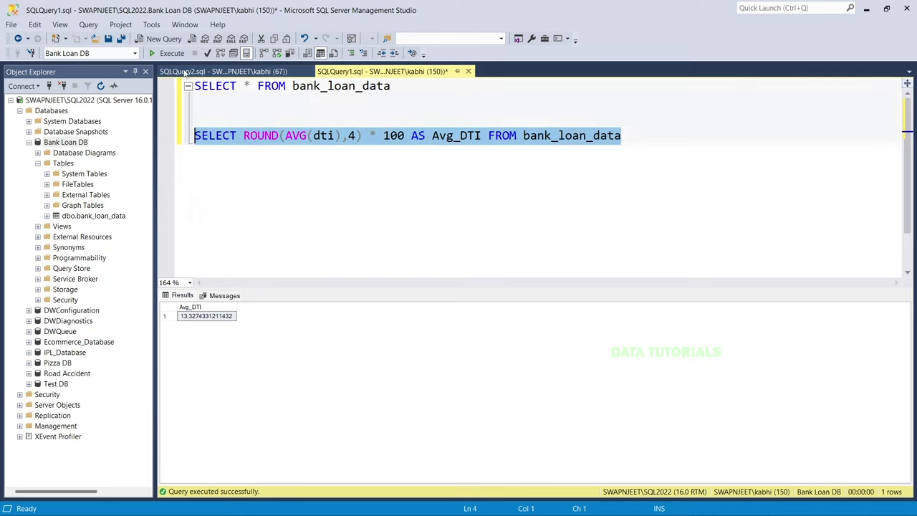
pyautogui.click(166, 53)
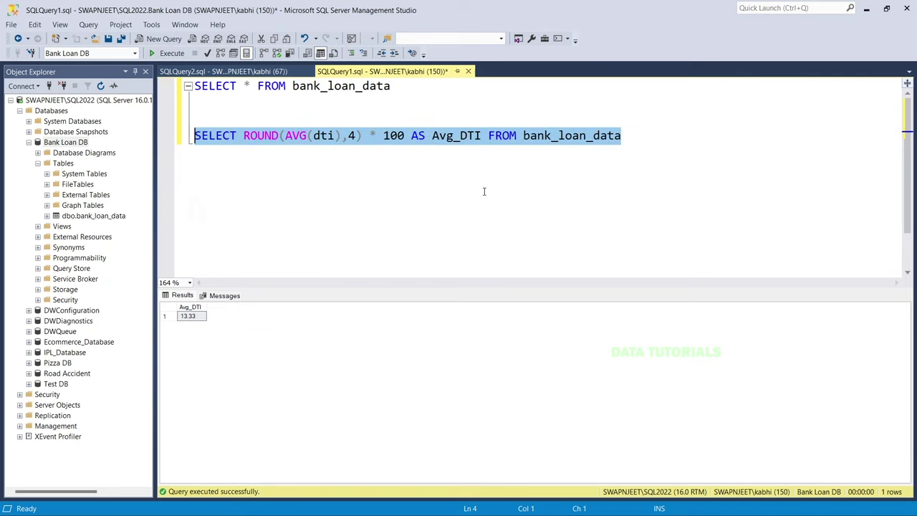
pyautogui.click(636, 131)
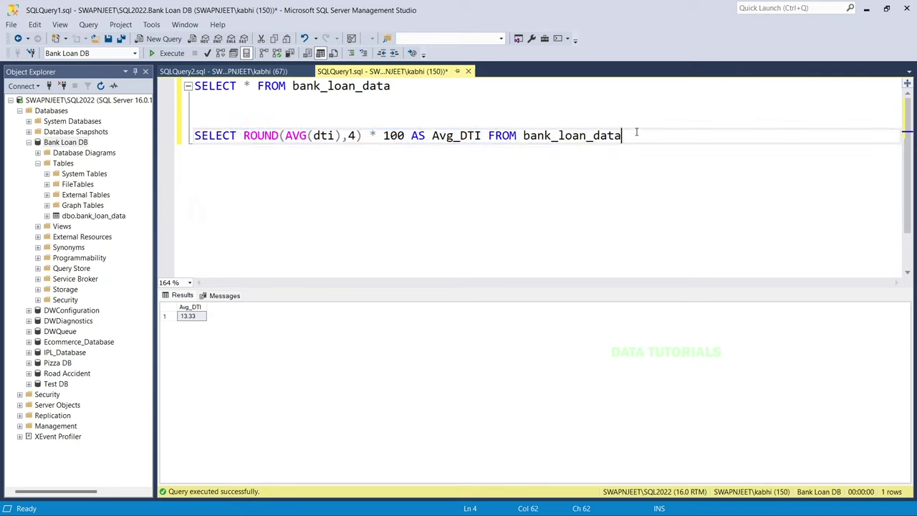
# - Add the WHERE MONTH = 12 AND YEAR = 2021 filter, rename to MTD_Avg_DTI, and run for 13.67
pyautogui.press('Return')
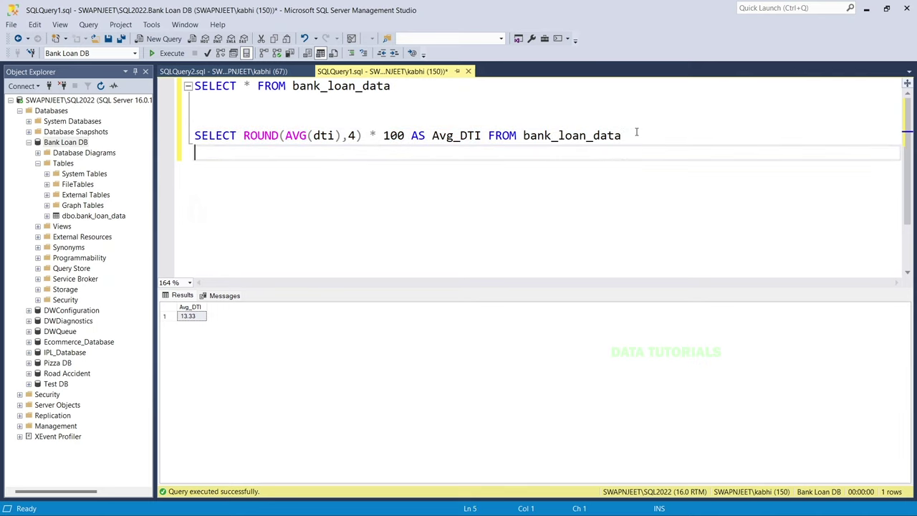
pyautogui.write('WHERE MONTH')
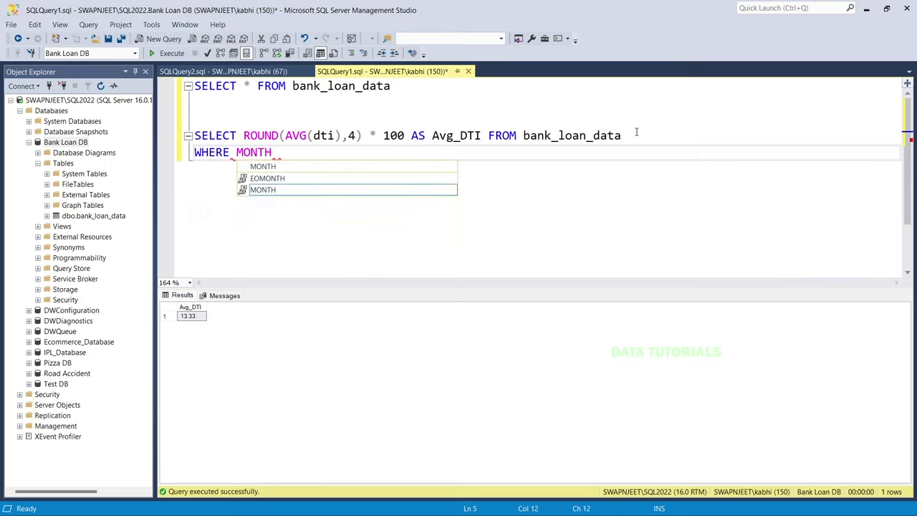
pyautogui.write('(i')
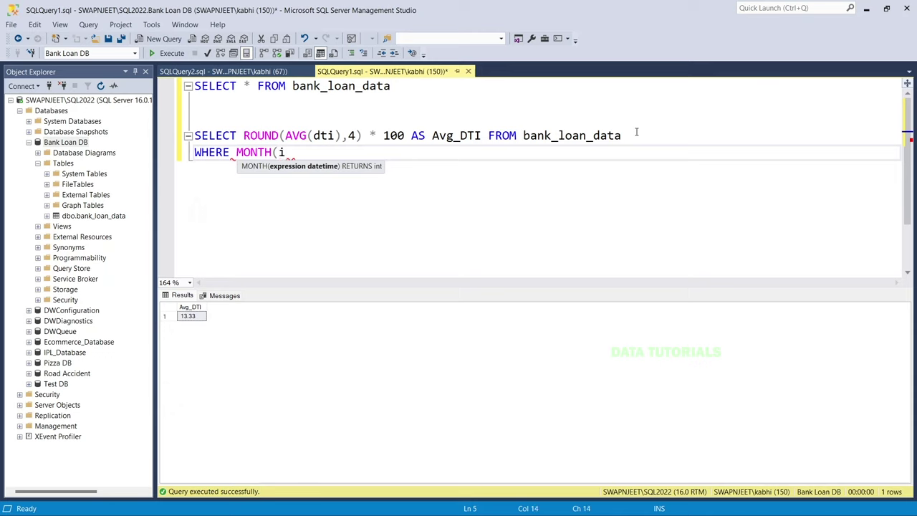
pyautogui.write('ssue_date) = ')
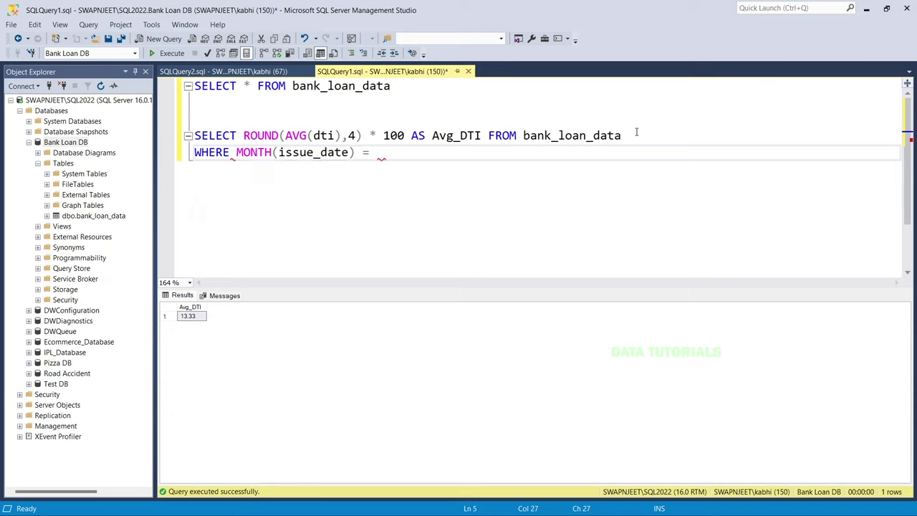
pyautogui.write('12 AND YEAR(')
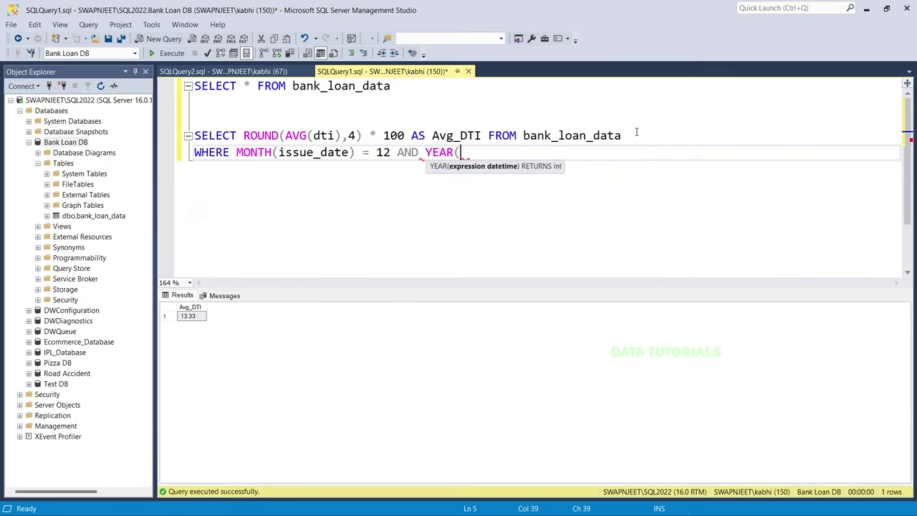
pyautogui.write('issue_date')
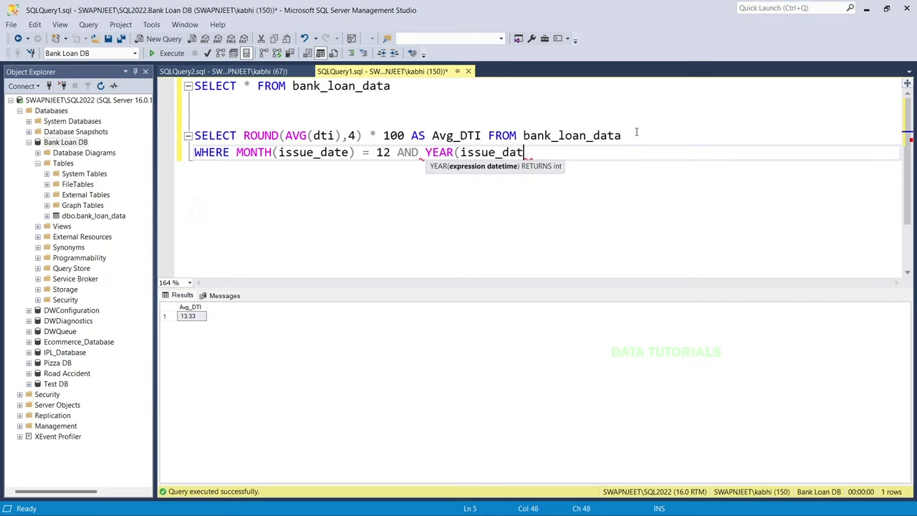
pyautogui.write(') = 2-')
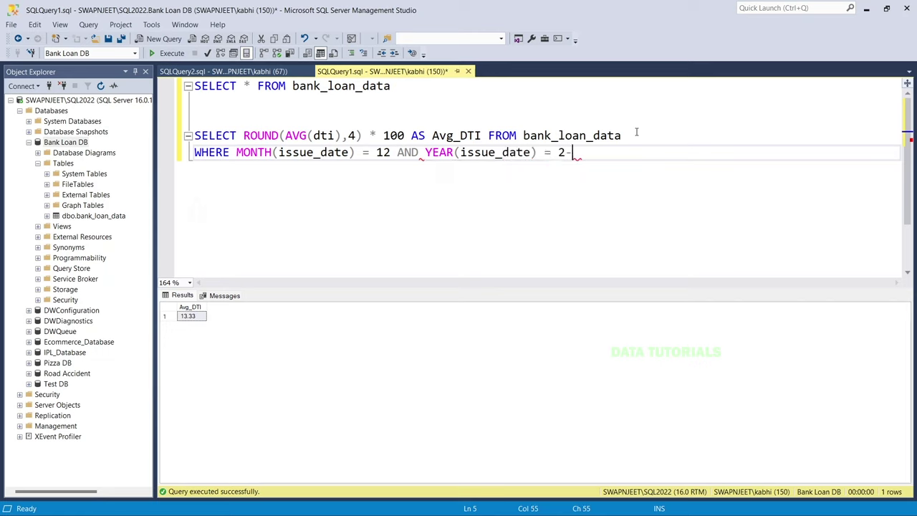
pyautogui.press('BackSpace')
pyautogui.write('021')
pyautogui.click(432, 137)
pyautogui.write('MTD_')
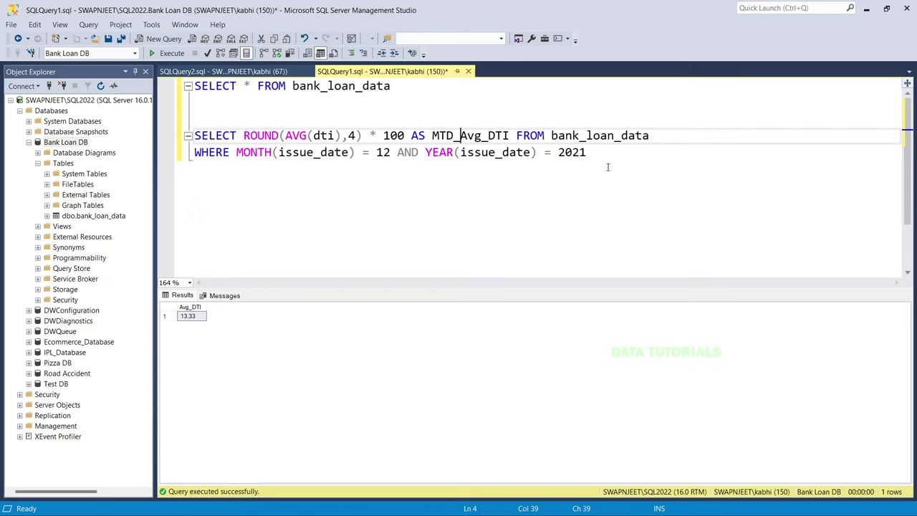
pyautogui.moveTo(588, 153); pyautogui.dragTo(194, 137)
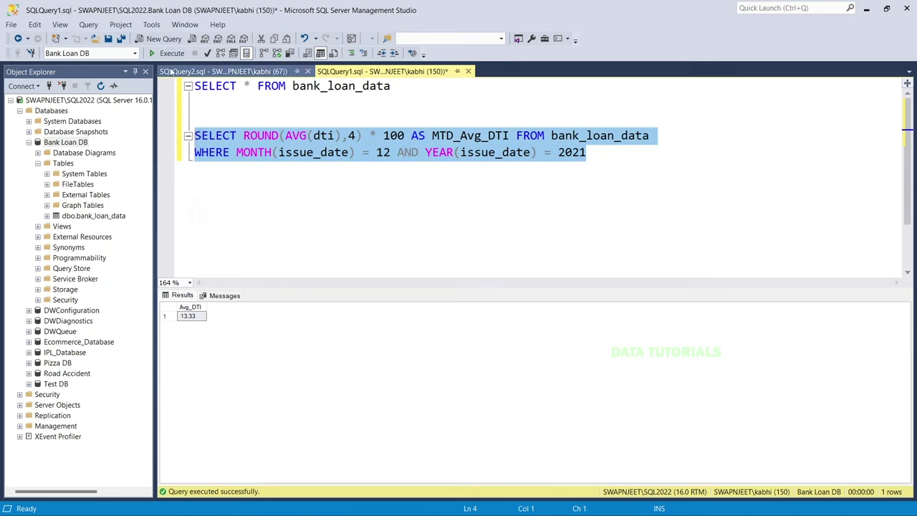
pyautogui.click(172, 53)
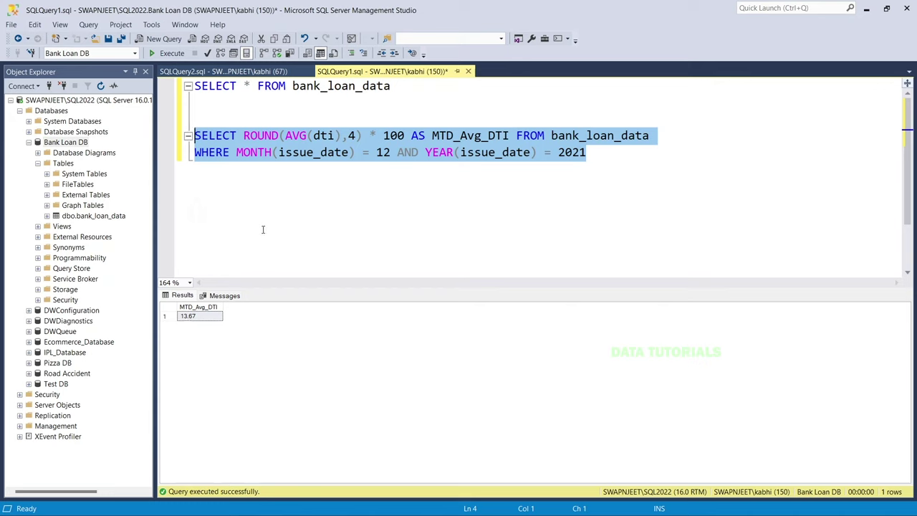
# - Rename the alias to PMTD_Avg_DTI and change the filter month from 12 to 11
pyautogui.click(269, 198)
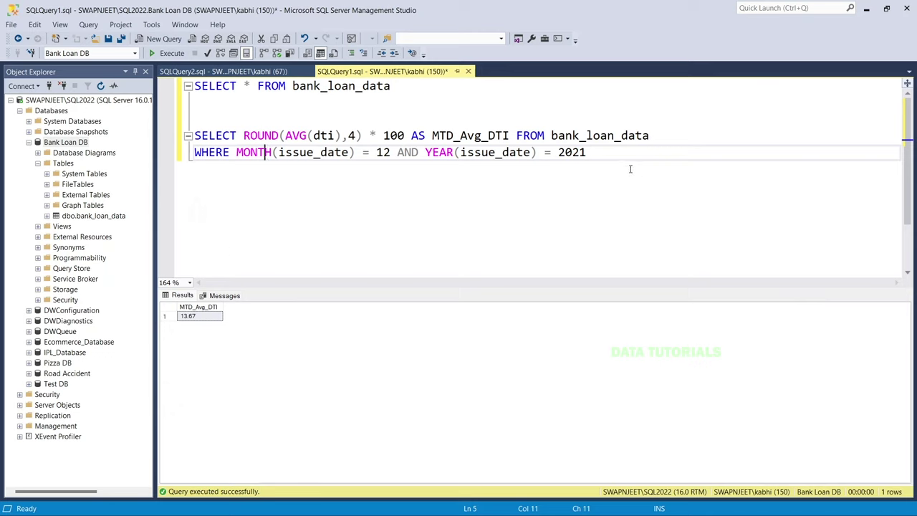
pyautogui.click(607, 152)
pyautogui.click(432, 134)
pyautogui.write('P')
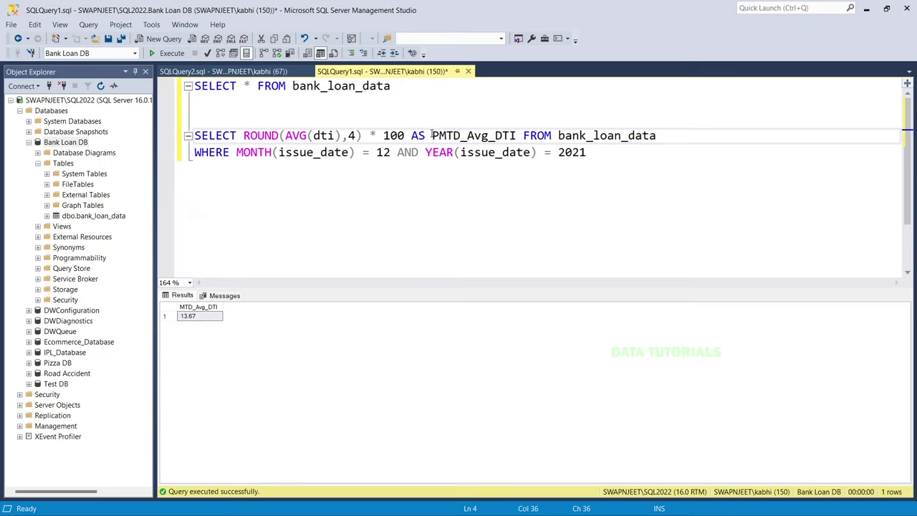
pyautogui.click(392, 153)
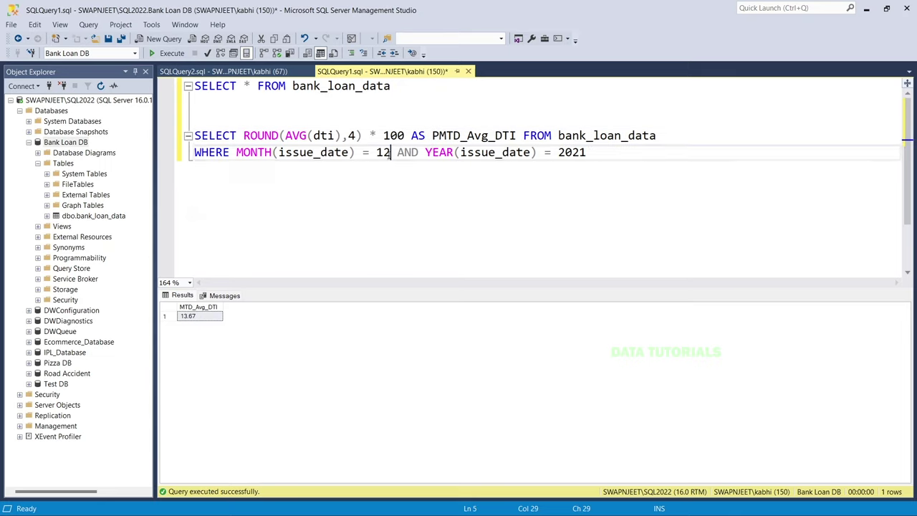
pyautogui.press('BackSpace')
pyautogui.write('1')
# - Run the November 2021 average DTI query, which returns 13.3
pyautogui.moveTo(586, 153); pyautogui.dragTo(192, 136)
pyautogui.click(172, 55)
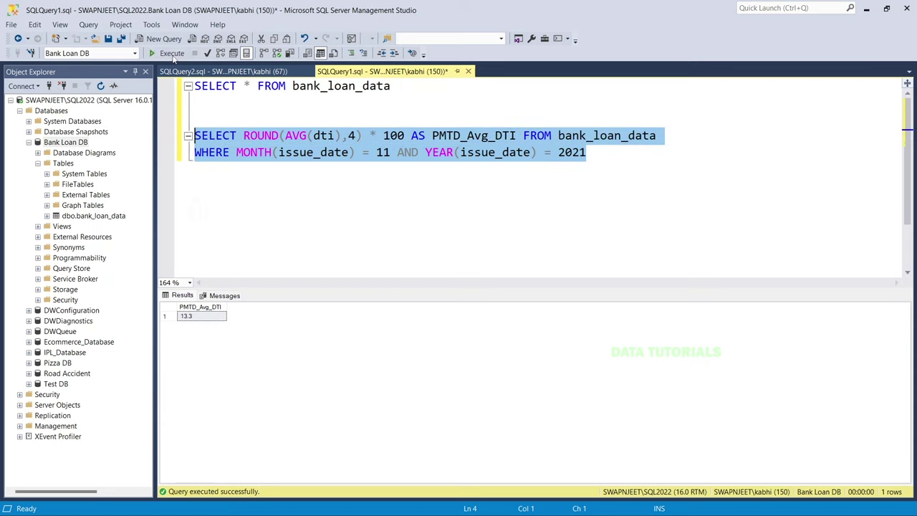
pyautogui.click(262, 193)
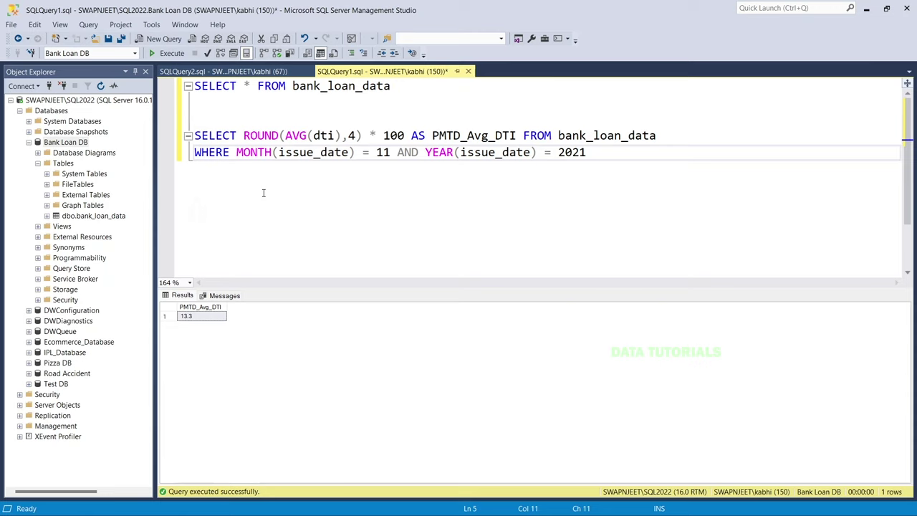
pyautogui.hotkey('alt', 'Tab')
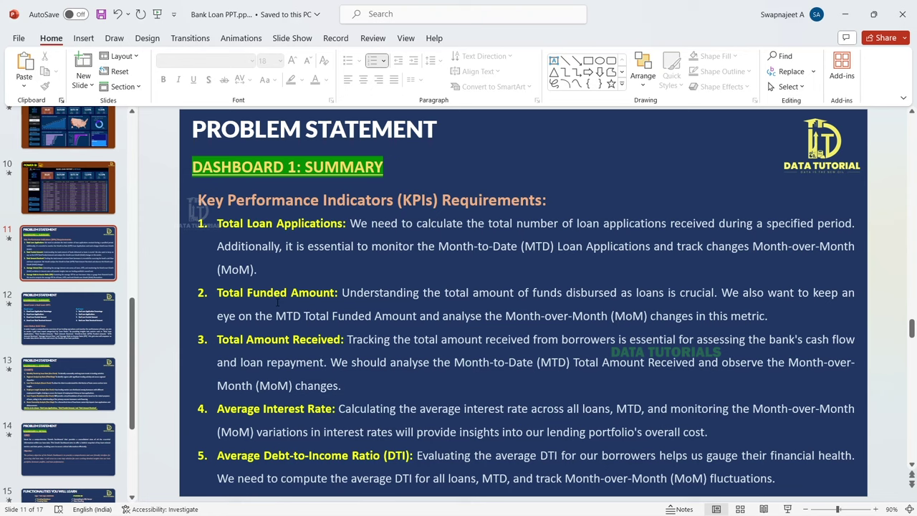
pyautogui.press('pagedown')
pyautogui.hotkey('alt', 'Tab')
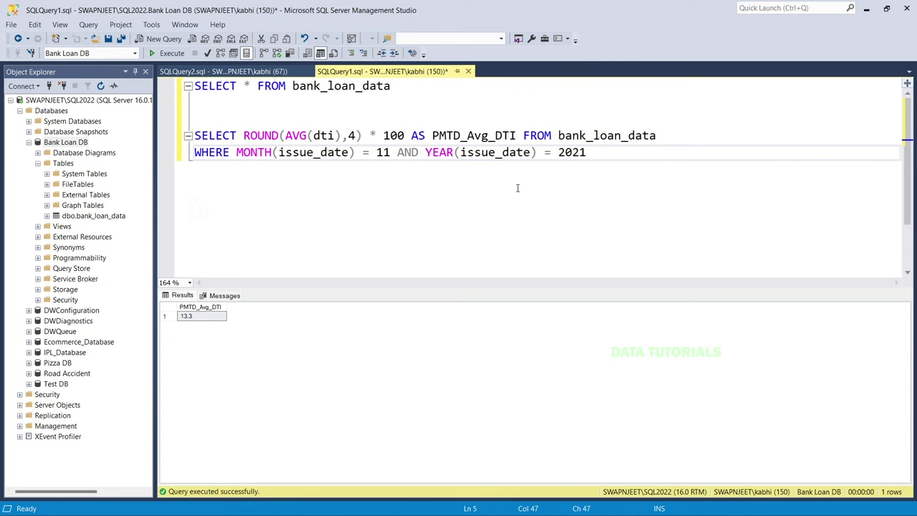
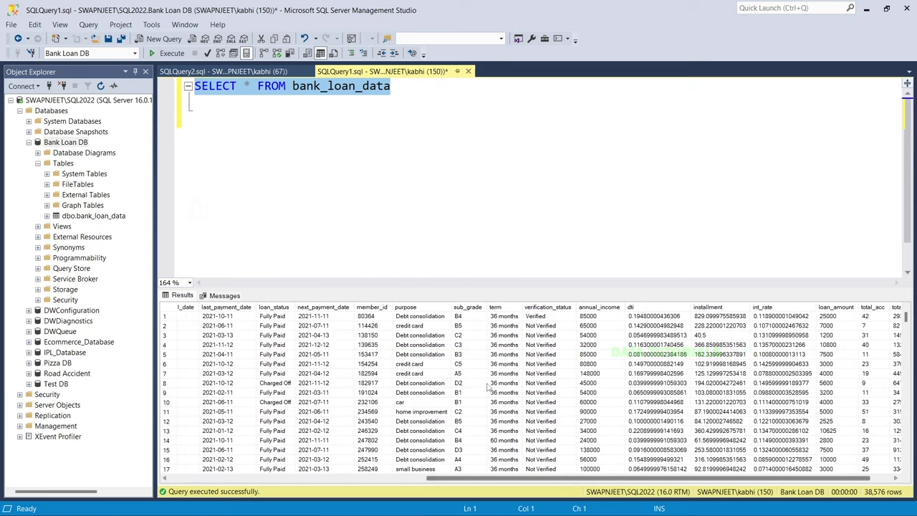
# - Run SELECT loan_status FROM bank_loan_data on line 3 on its own
pyautogui.click(274, 307)
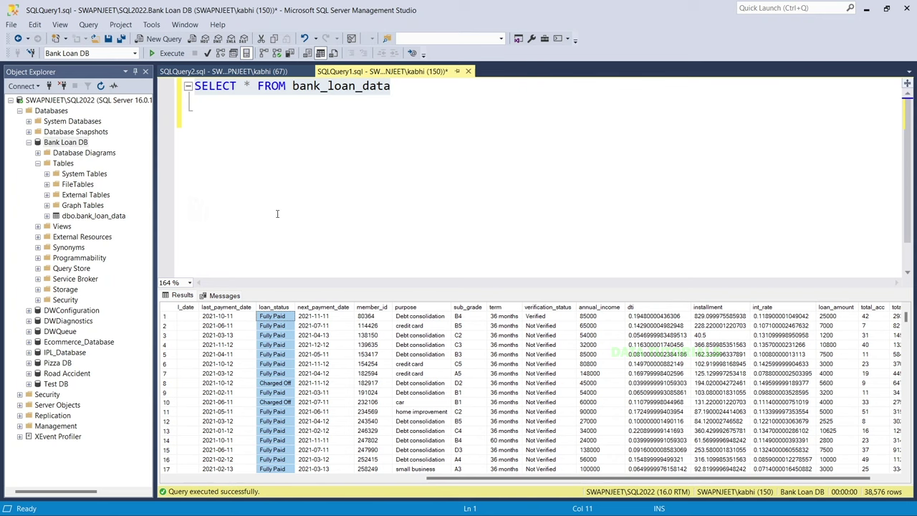
pyautogui.click(246, 115)
pyautogui.write('SELEC')
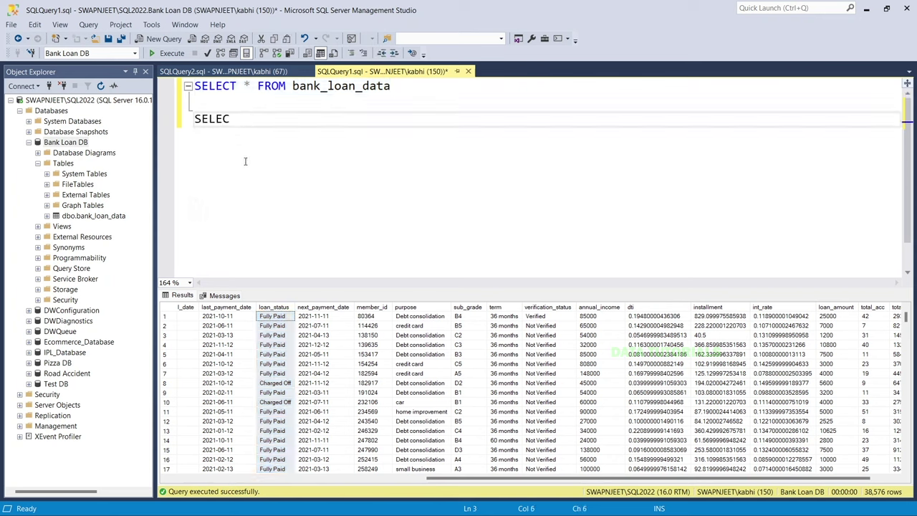
pyautogui.write('T loa')
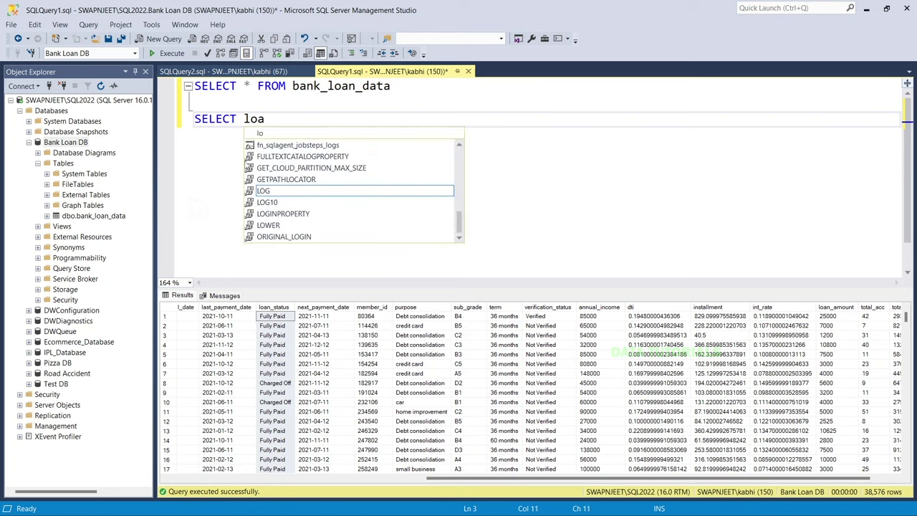
pyautogui.write('n_')
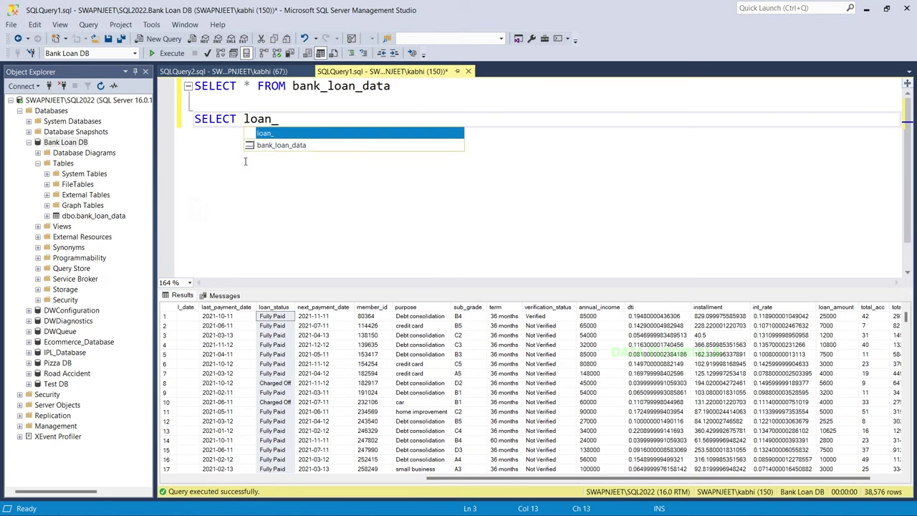
pyautogui.write('status FROM ')
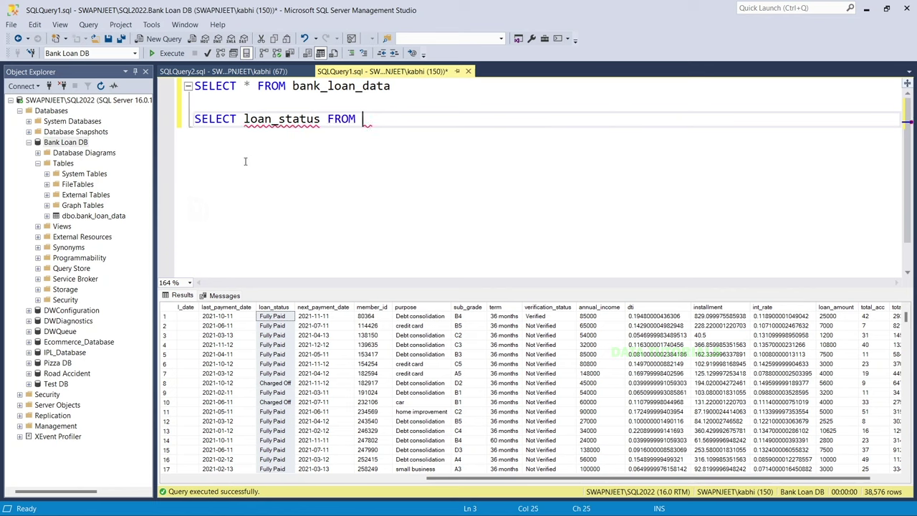
pyautogui.write('bank_loan_data')
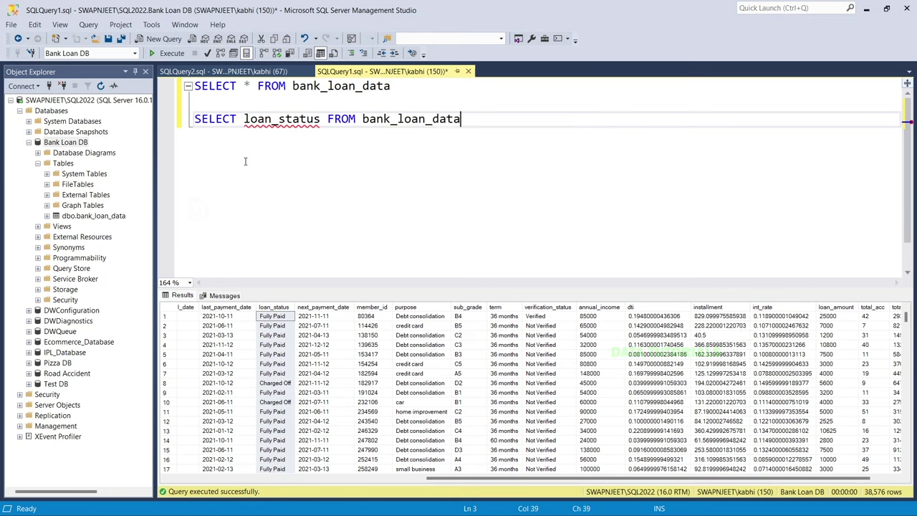
pyautogui.moveTo(542, 119); pyautogui.dragTo(194, 119)
pyautogui.click(169, 53)
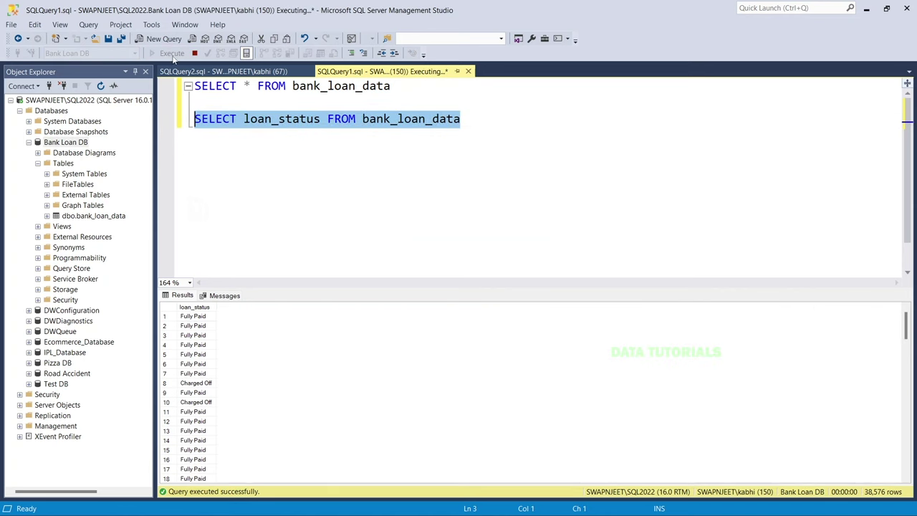
# - Scroll through the results to the Fully Paid, Charged Off and Current status values
pyautogui.scroll(-4, 203, 379)
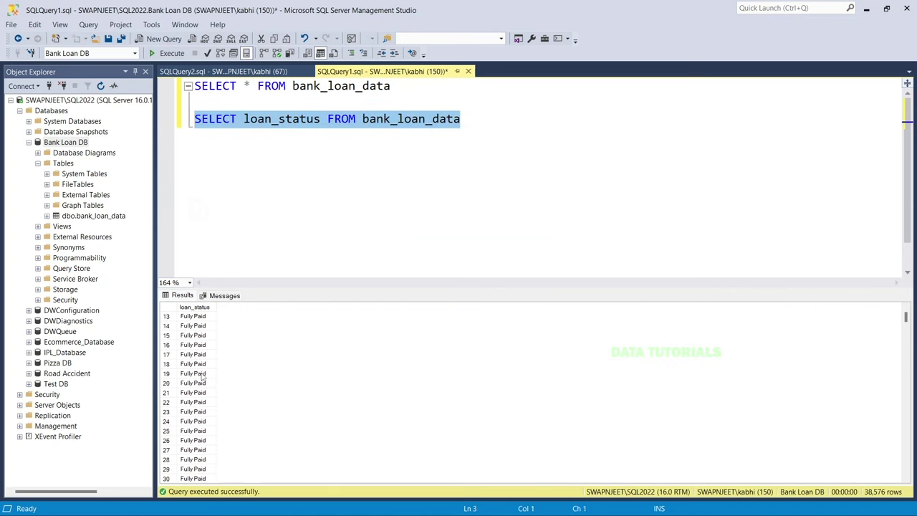
pyautogui.scroll(4, 203, 378)
pyautogui.click(204, 319)
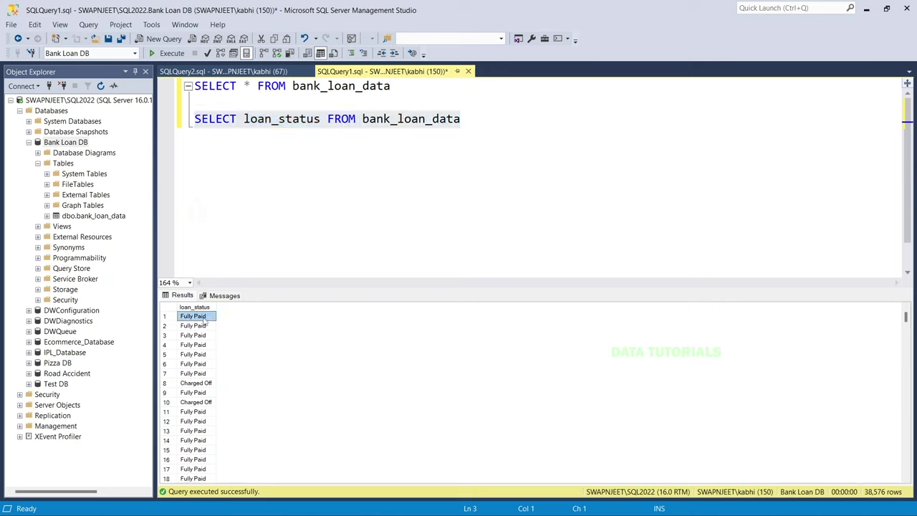
pyautogui.click(207, 387)
pyautogui.scroll(-20, 208, 403)
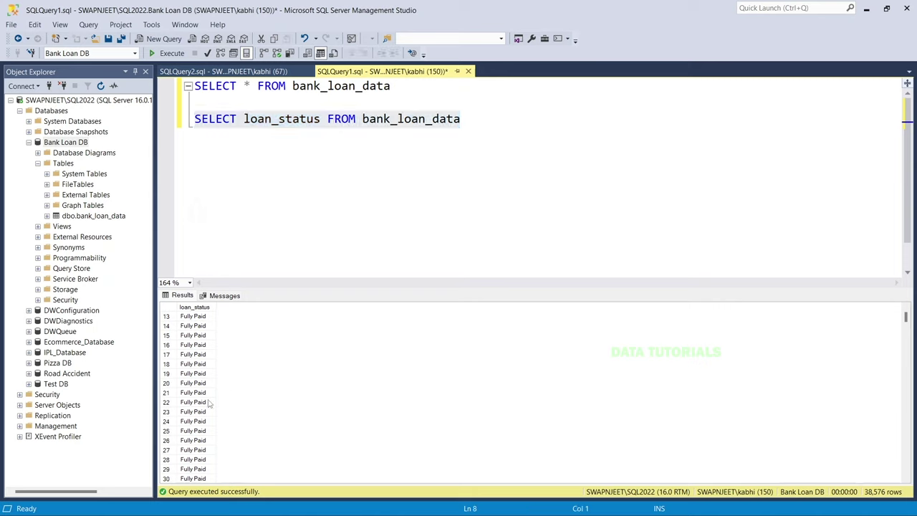
pyautogui.scroll(-3, 208, 402)
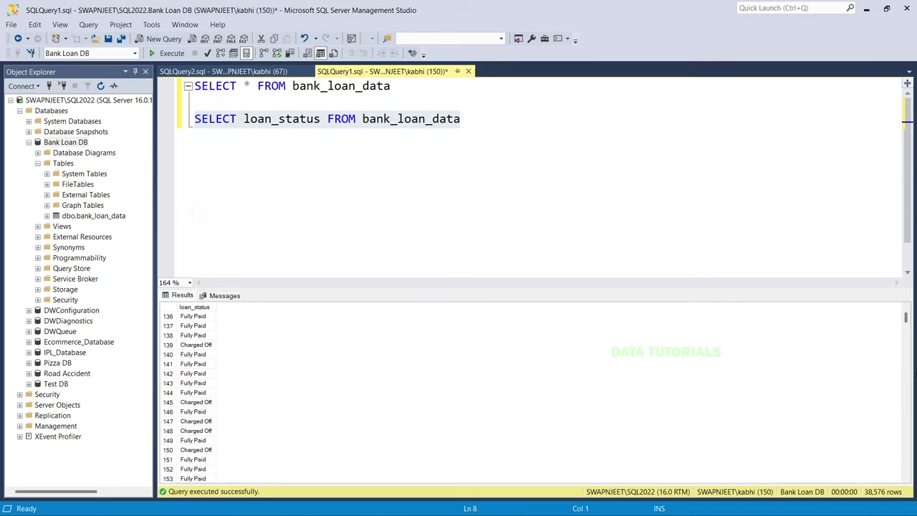
pyautogui.moveTo(906, 317); pyautogui.dragTo(906, 470)
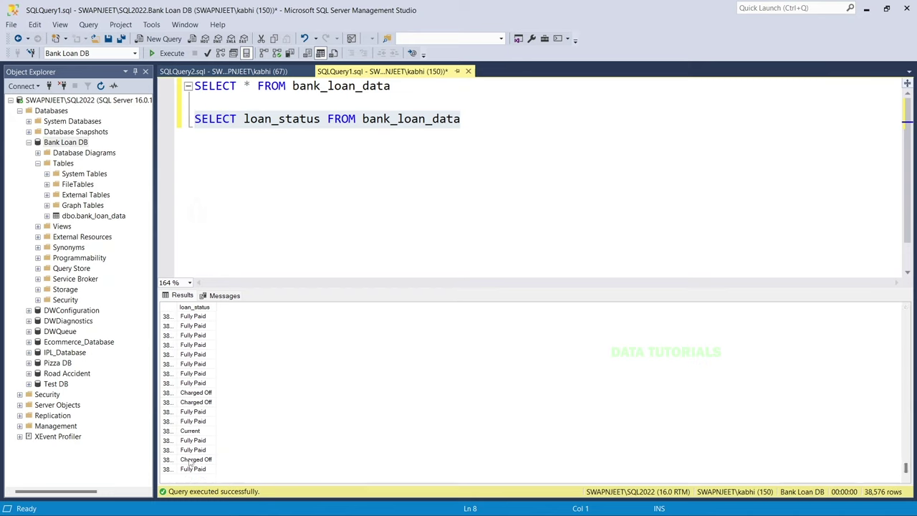
pyautogui.click(192, 432)
pyautogui.hotkey('alt', 'Tab')
pyautogui.hotkey('alt', 'Tab')
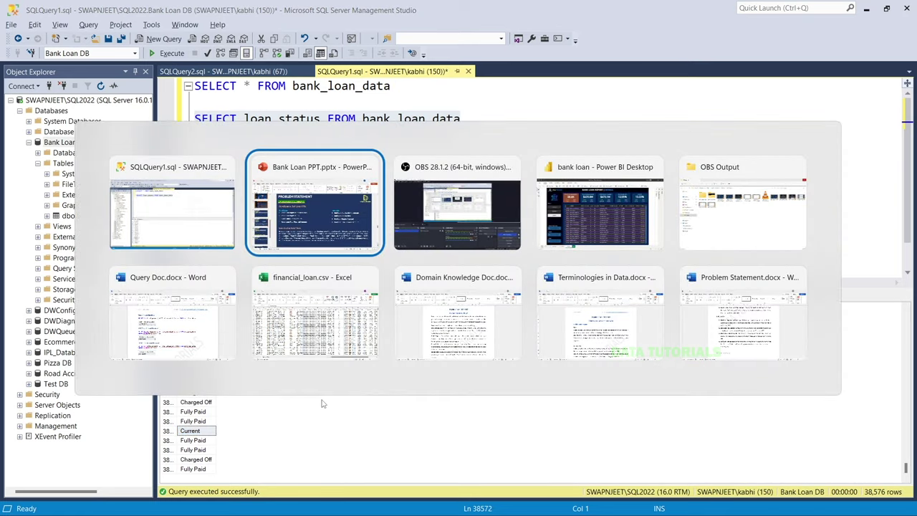
pyautogui.click(315, 344)
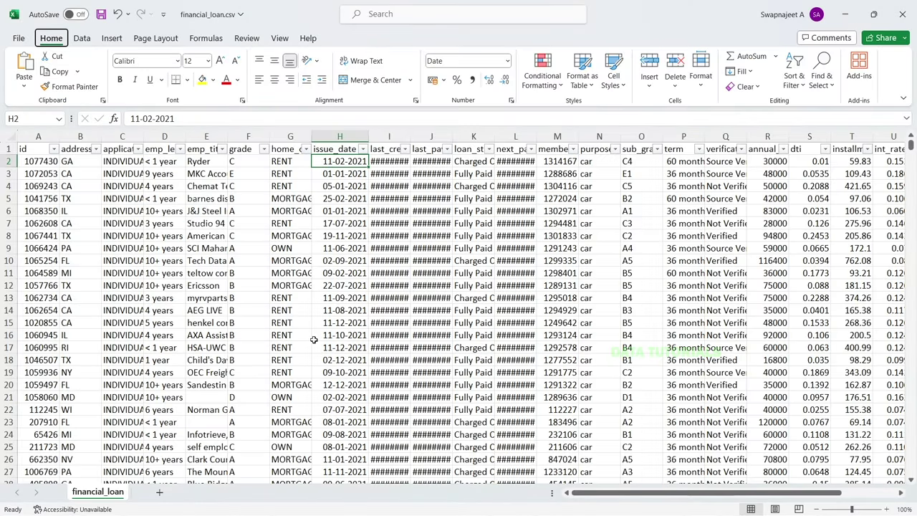
pyautogui.click(385, 273)
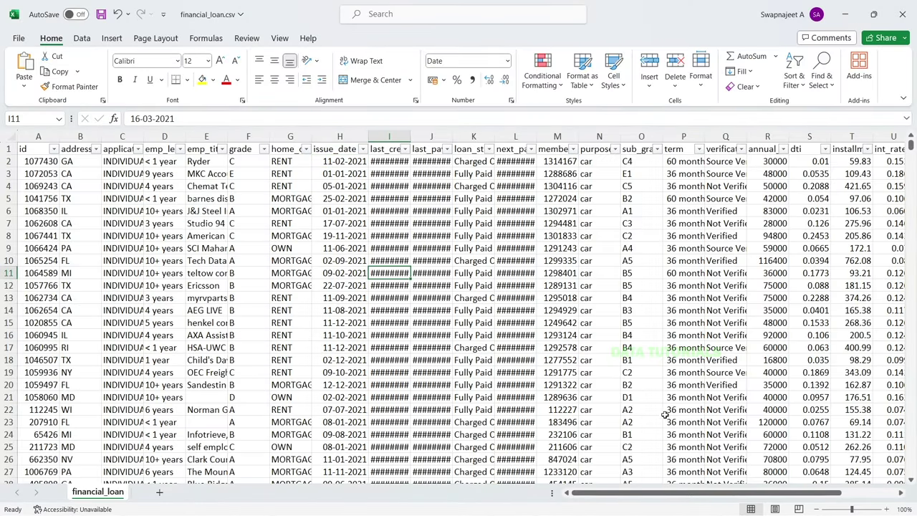
pyautogui.moveTo(697, 492); pyautogui.dragTo(697, 492)
pyautogui.click(489, 148)
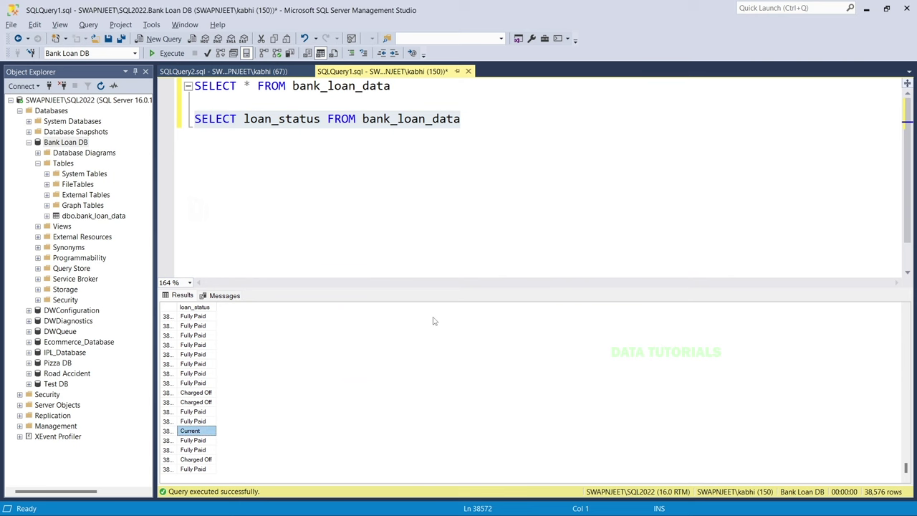
# - Delete the loan_status query on line 3 and review the Loan Status Grid View brief on slide 12
pyautogui.click(371, 246)
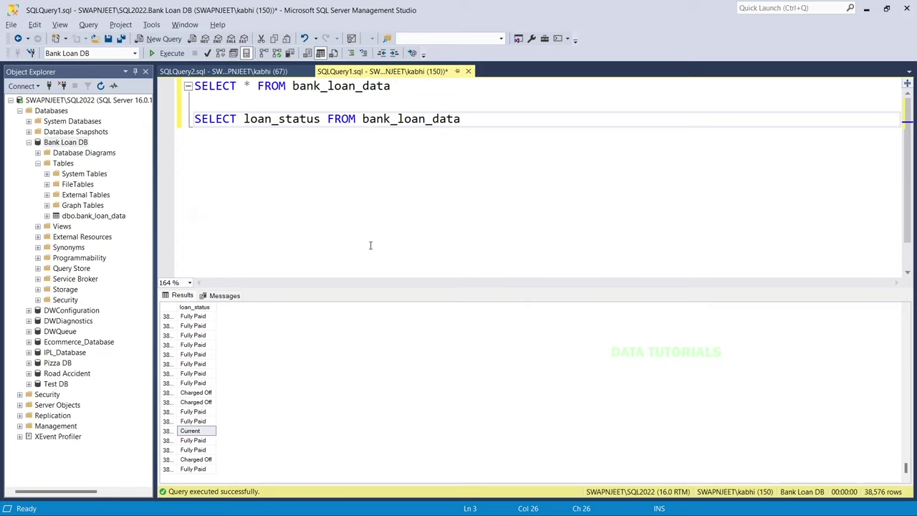
pyautogui.moveTo(506, 126); pyautogui.dragTo(190, 130)
pyautogui.press('BackSpace')
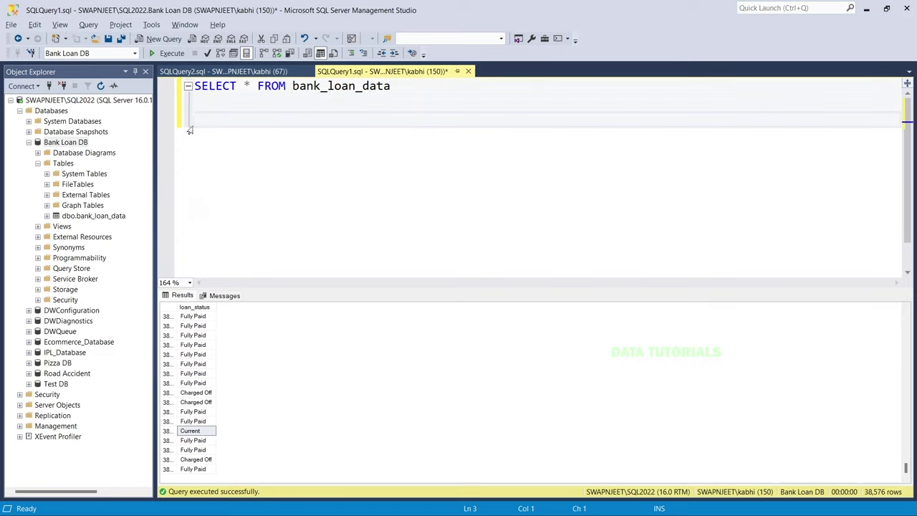
pyautogui.hotkey('alt', 'Tab')
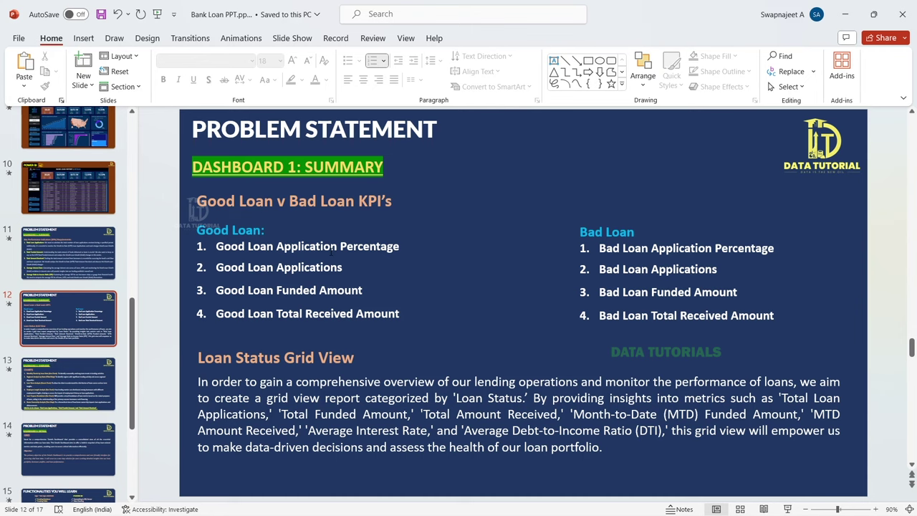
pyautogui.hotkey('alt', 'Tab')
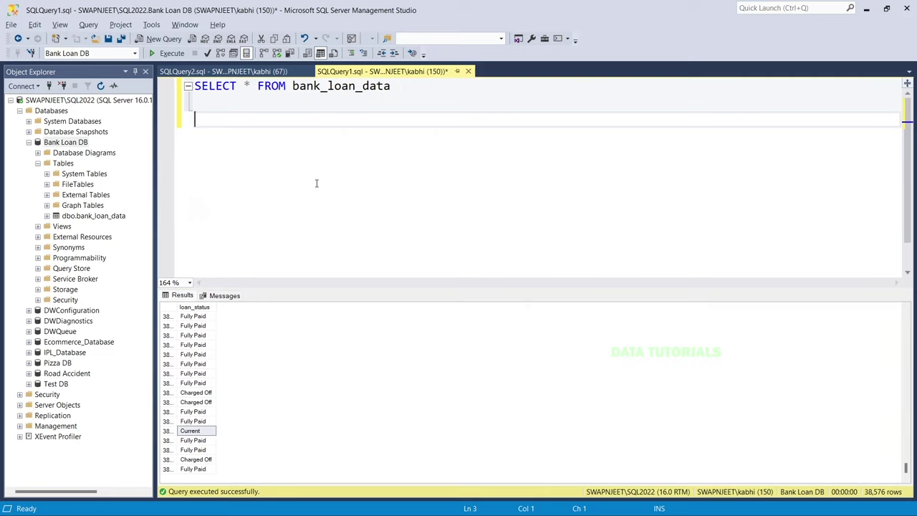
# - Start a new SELECT with an indented (COUNT( expression on the line below
pyautogui.write('SELE')
pyautogui.press('BackSpace')
pyautogui.press('BackSpace')
pyautogui.write('ELECT')
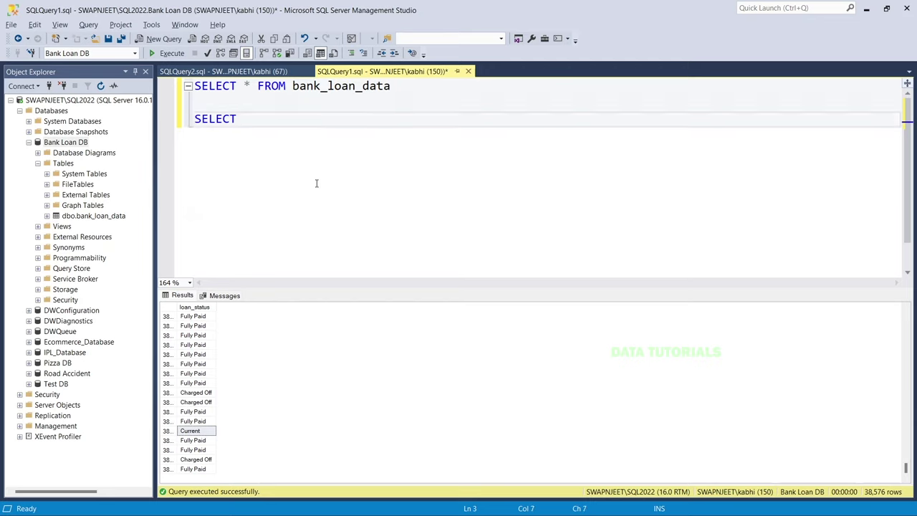
pyautogui.press('Return')
pyautogui.press('Tab')
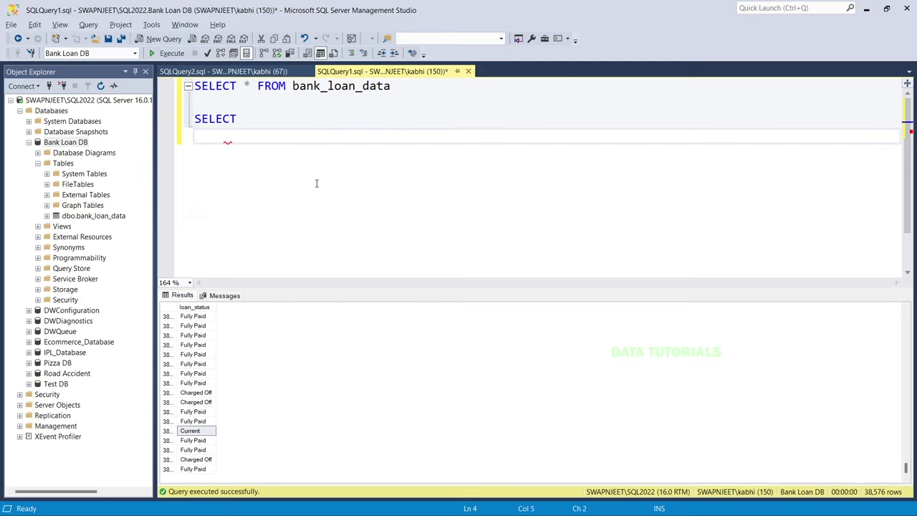
pyautogui.write('COUNT')
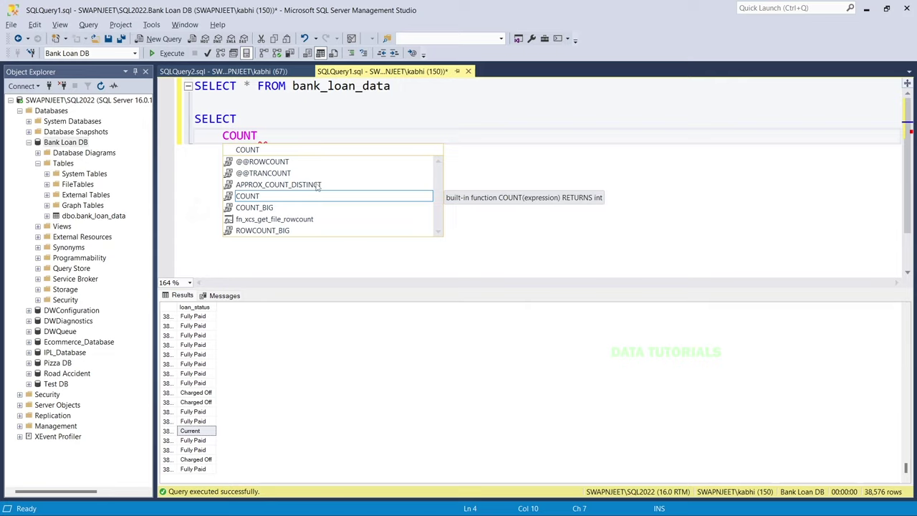
pyautogui.write('(')
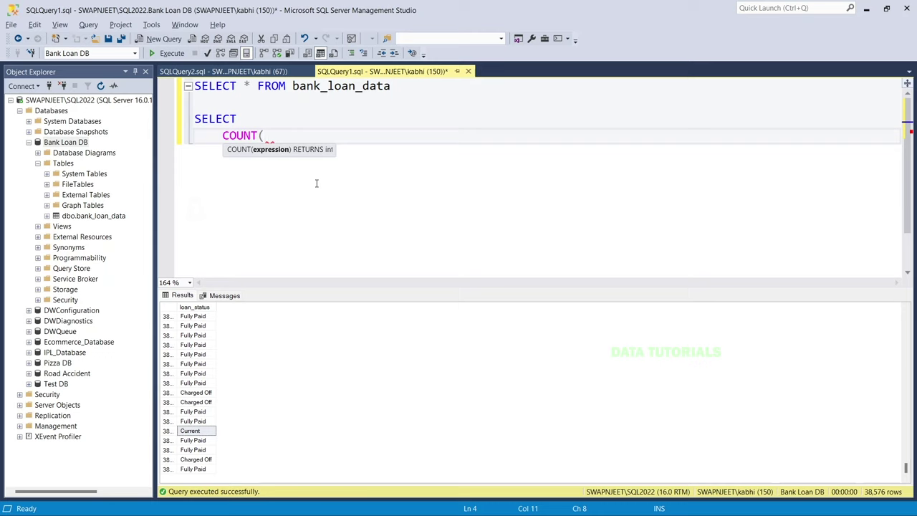
pyautogui.click(223, 135)
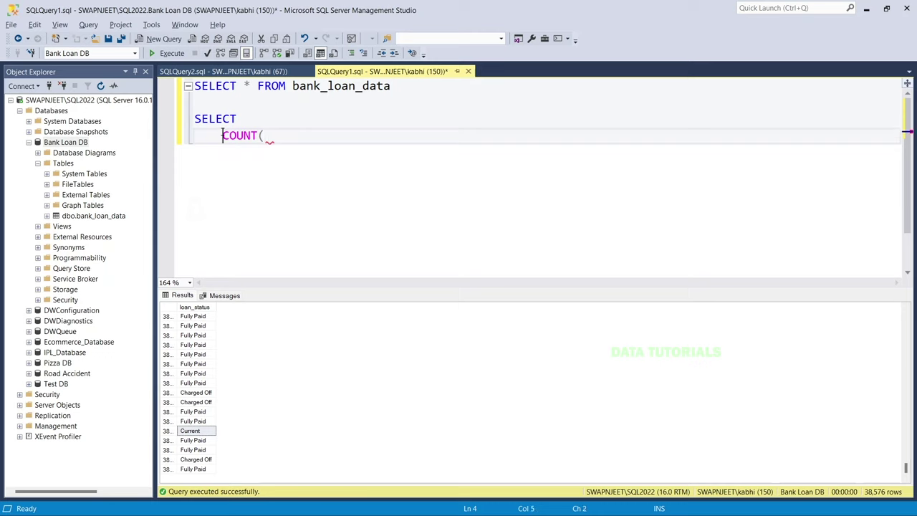
pyautogui.write('(')
pyautogui.click(312, 136)
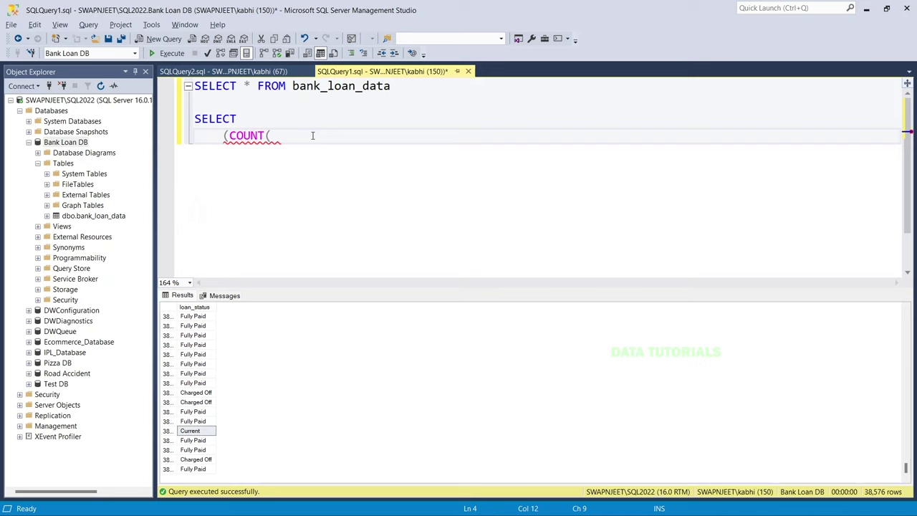
# - Write the condition CASE WHEN loan_status = 'Fully Paid' OR inside the COUNT
pyautogui.write('CASE')
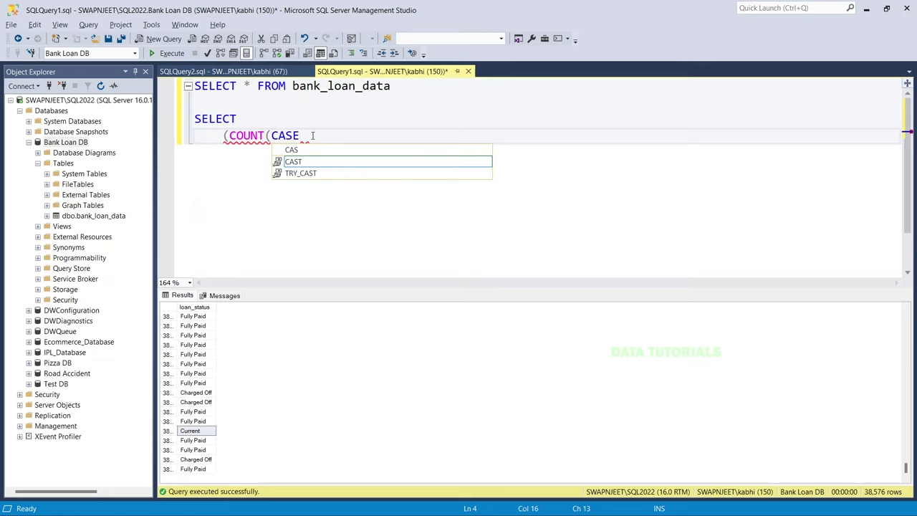
pyautogui.write(' WHEN ')
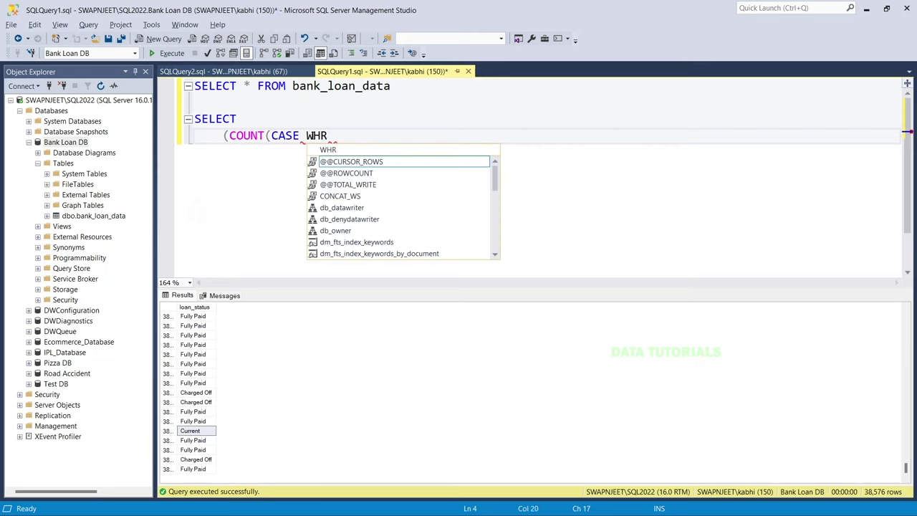
pyautogui.write('l')
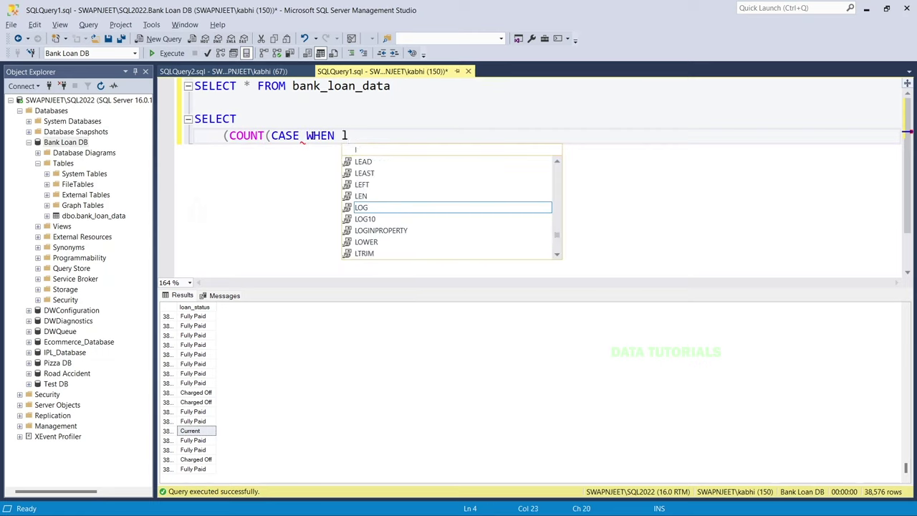
pyautogui.write('oan_s')
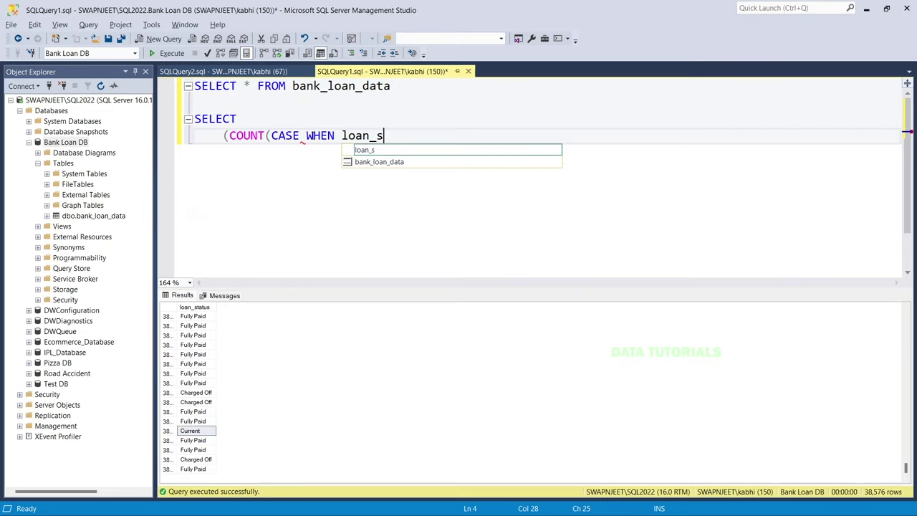
pyautogui.write('tatus =')
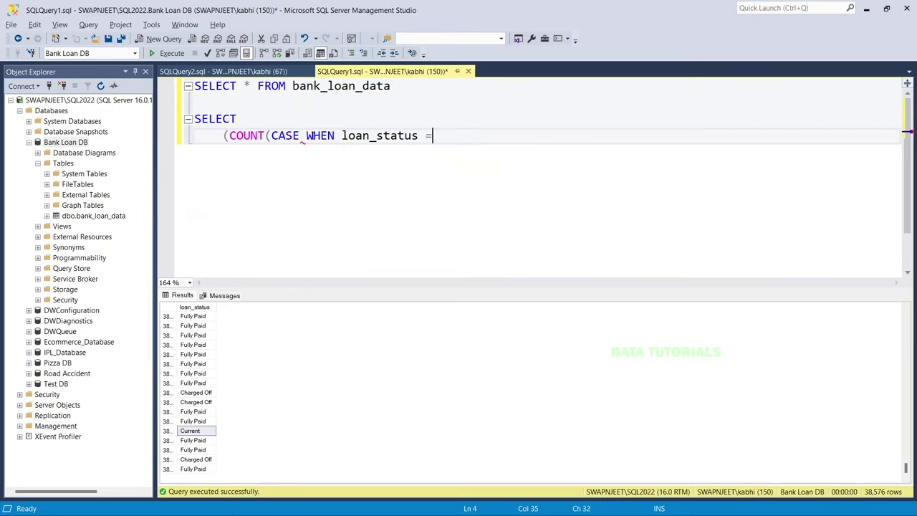
pyautogui.write(" 'Fulpp")
pyautogui.press('BackSpace')
pyautogui.press('BackSpace')
pyautogui.write('ly {')
pyautogui.press('BackSpace')
pyautogui.write('Pais')
pyautogui.press('BackSpace')
pyautogui.write("d'")
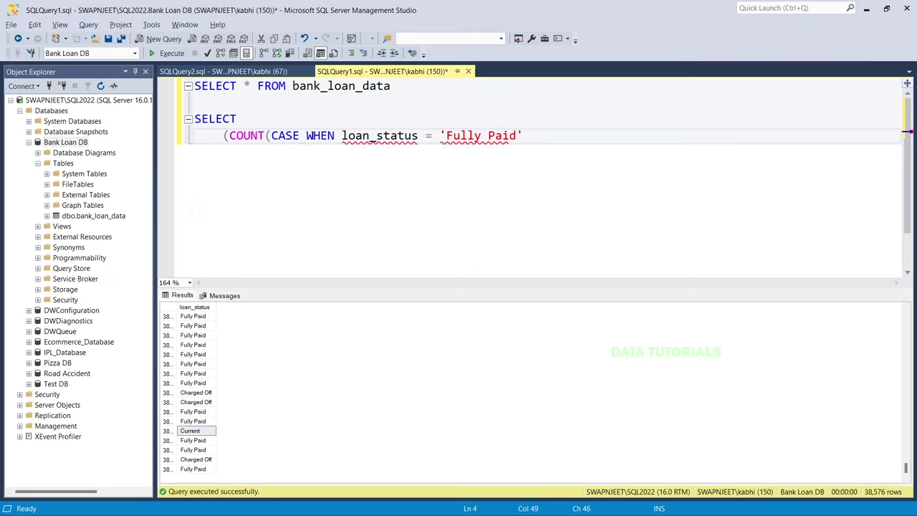
pyautogui.write(' OR')
# - Duplicate the condition for loan_status = 'Current' and close it with THEN id END))
pyautogui.moveTo(342, 136); pyautogui.dragTo(521, 139)
pyautogui.hotkey('ctrl', 'c')
pyautogui.click(551, 136)
pyautogui.hotkey('ctrl', 'v')
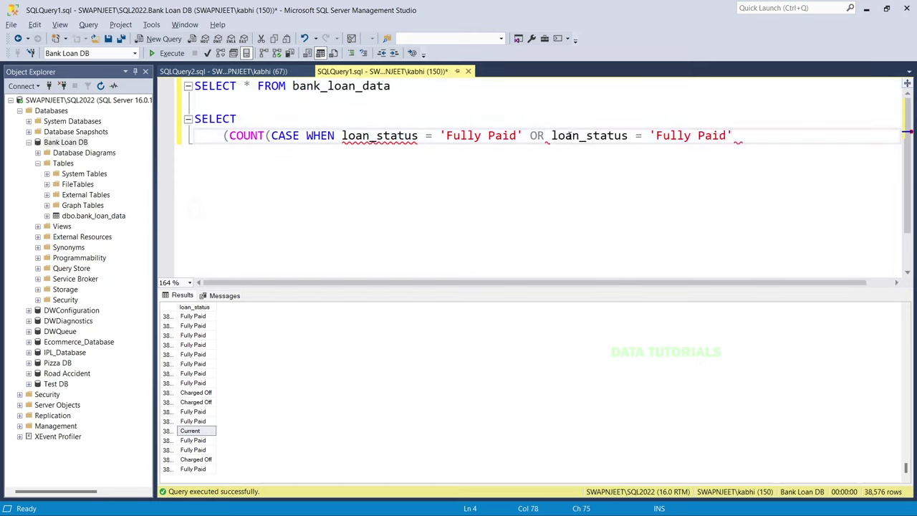
pyautogui.moveTo(657, 136); pyautogui.dragTo(728, 137)
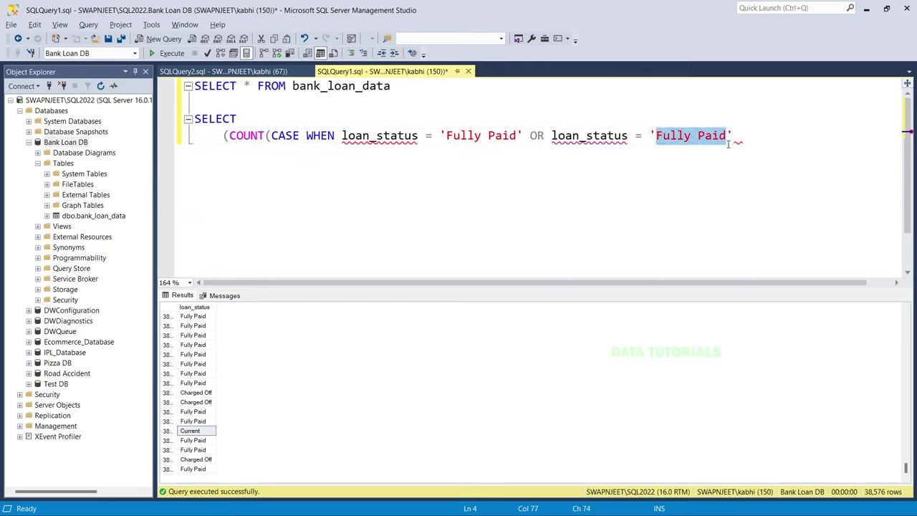
pyautogui.write('Current')
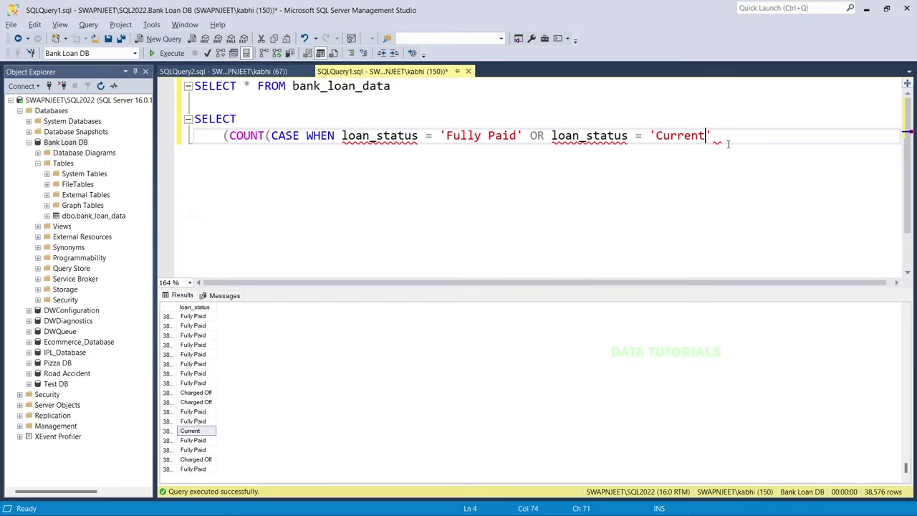
pyautogui.click(728, 140)
pyautogui.write('THEN ')
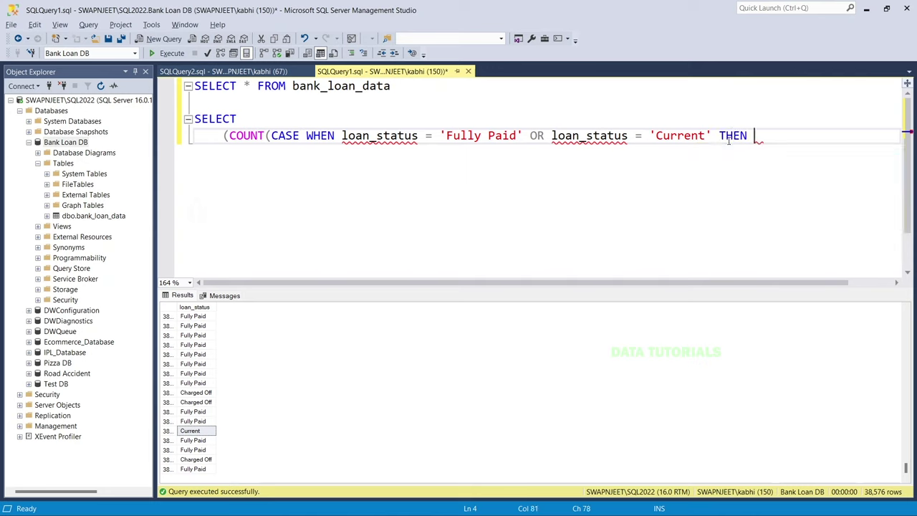
pyautogui.write('id END')
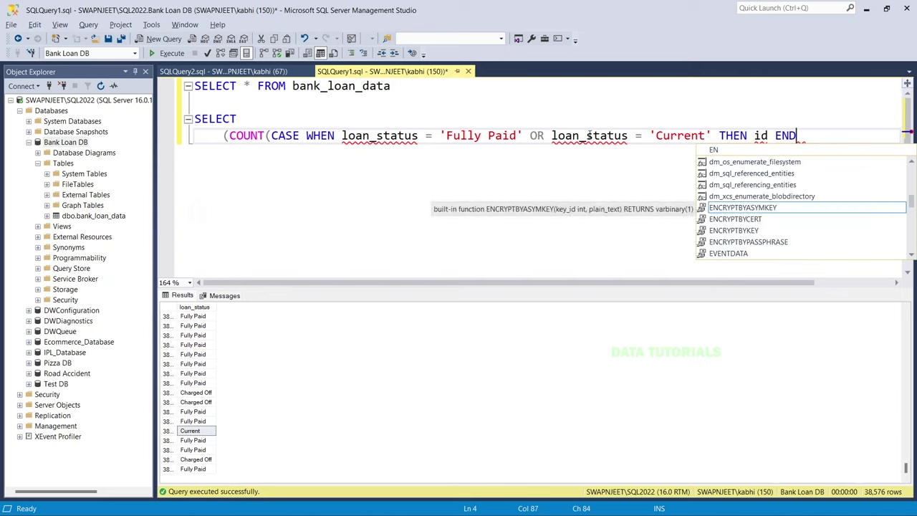
pyautogui.write(')')
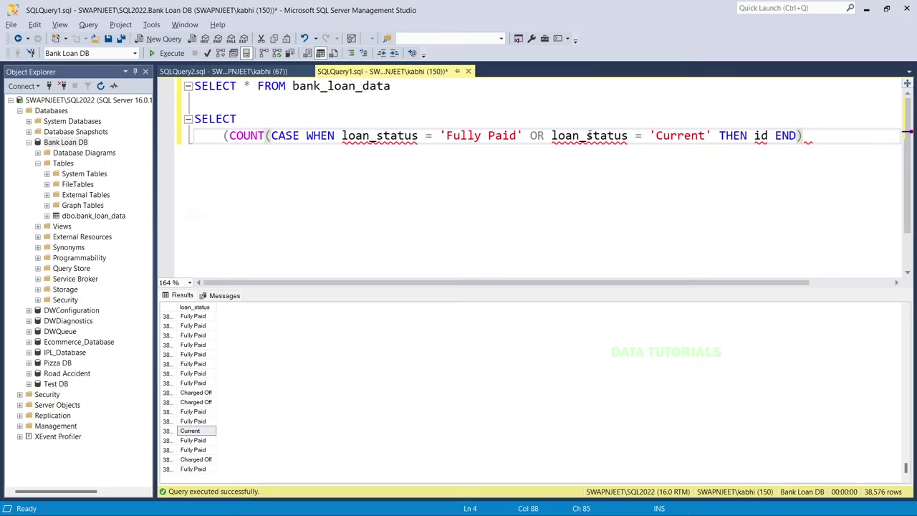
pyautogui.write(')')
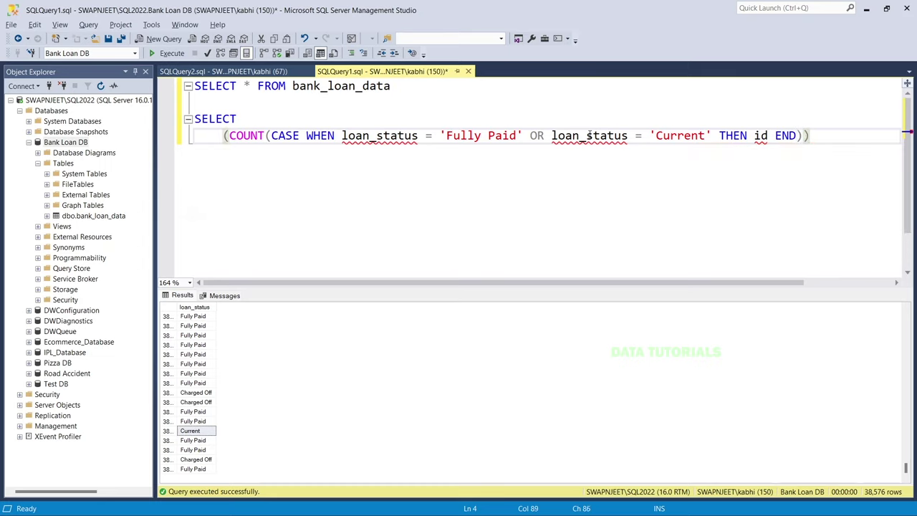
# - Divide by COUNT(id) AS Good_loan_percentage FROM bank_loan_data and run it, getting 0
pyautogui.press('Return')
pyautogui.write('/')
pyautogui.press('Return')
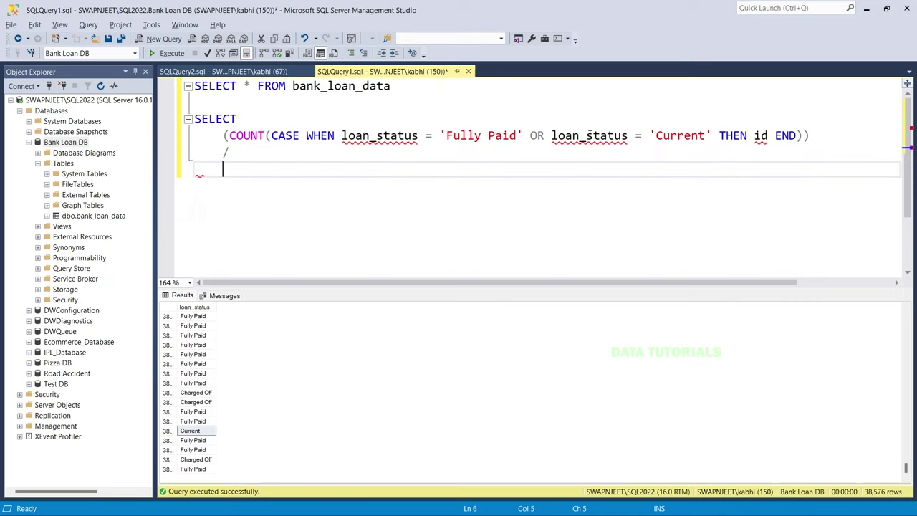
pyautogui.write('COUN')
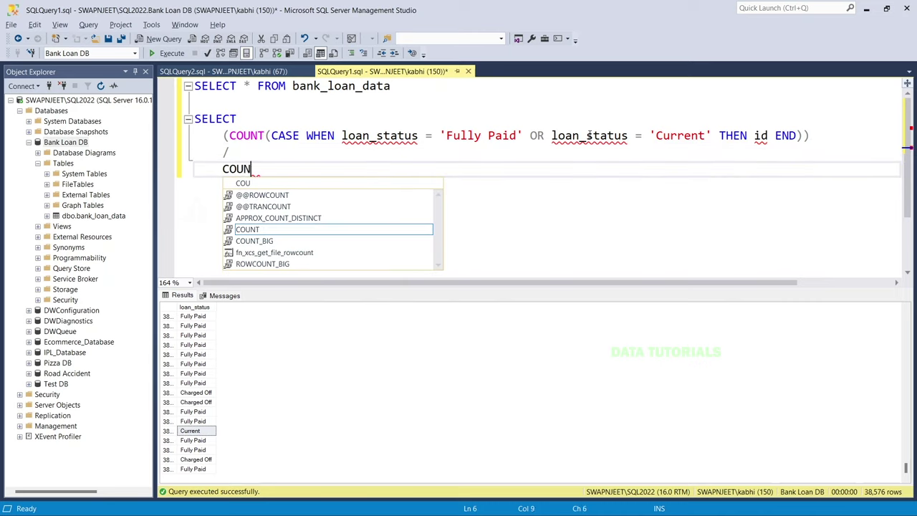
pyautogui.write('T(id)')
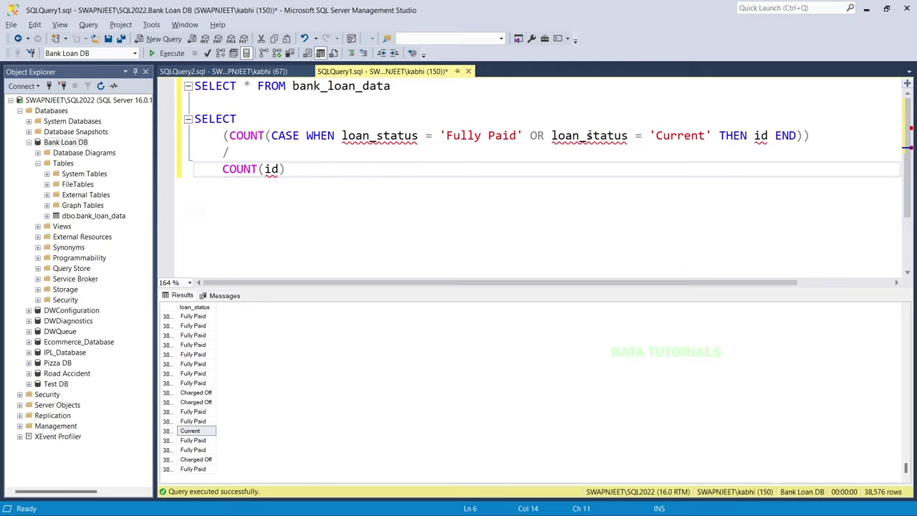
pyautogui.write(' AS Good_loan_p')
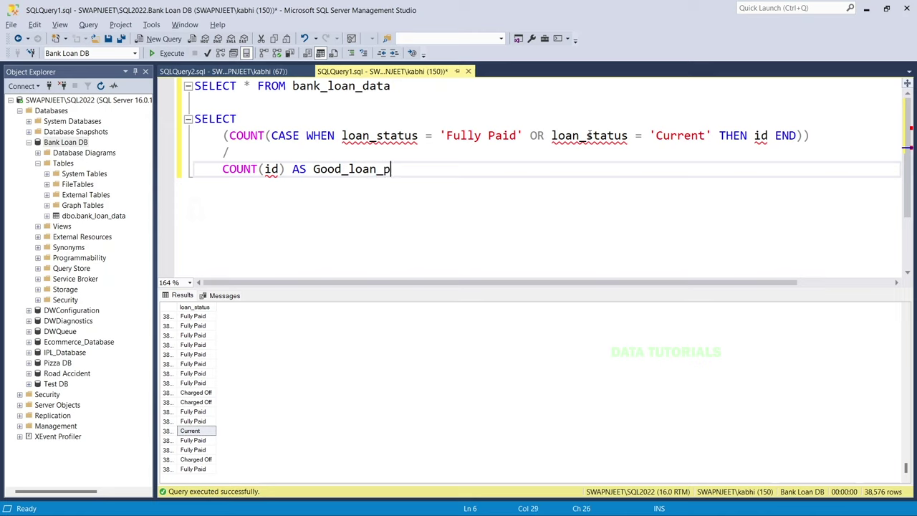
pyautogui.write('ercentage')
pyautogui.press('Return')
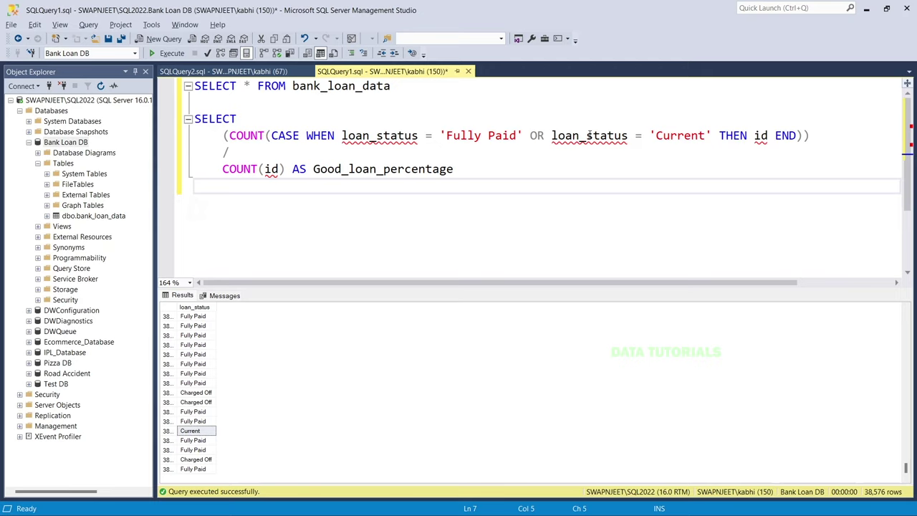
pyautogui.write('FROM bank_loan_data')
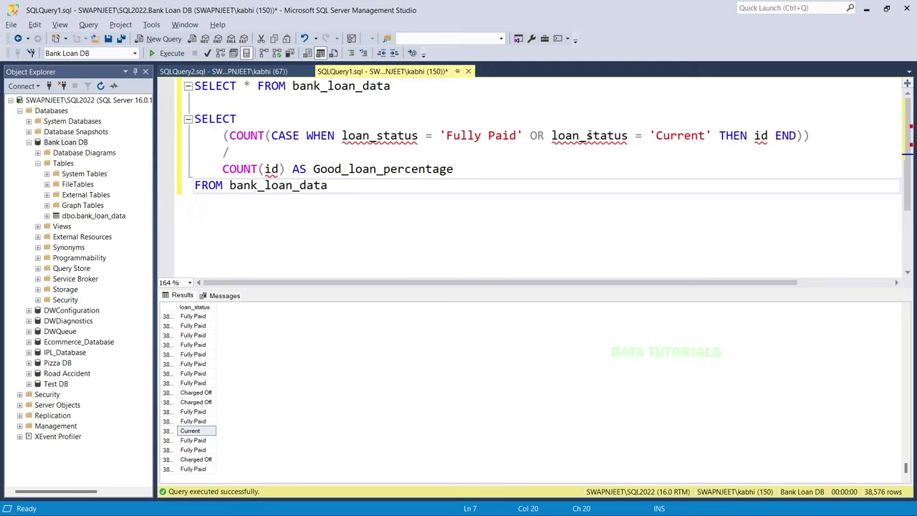
pyautogui.moveTo(328, 185); pyautogui.dragTo(183, 97)
pyautogui.press('F5')
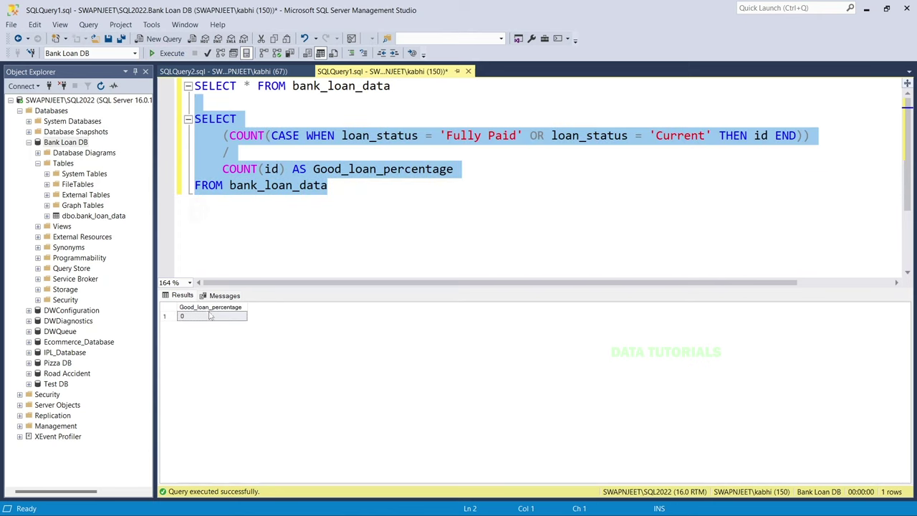
pyautogui.click(419, 218)
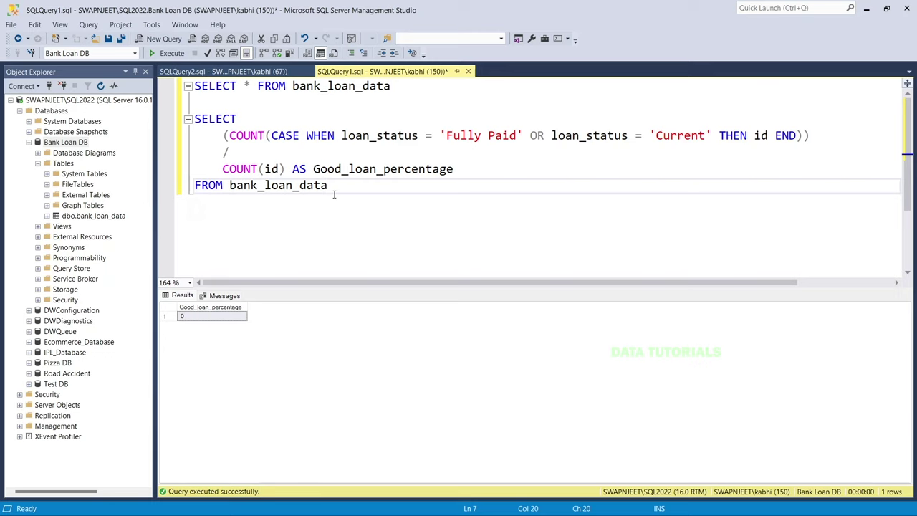
pyautogui.moveTo(475, 168); pyautogui.dragTo(222, 135)
pyautogui.click(381, 201)
# - Multiply the good-loan count by 100 and run the query, getting 86
pyautogui.click(264, 135)
pyautogui.click(251, 169)
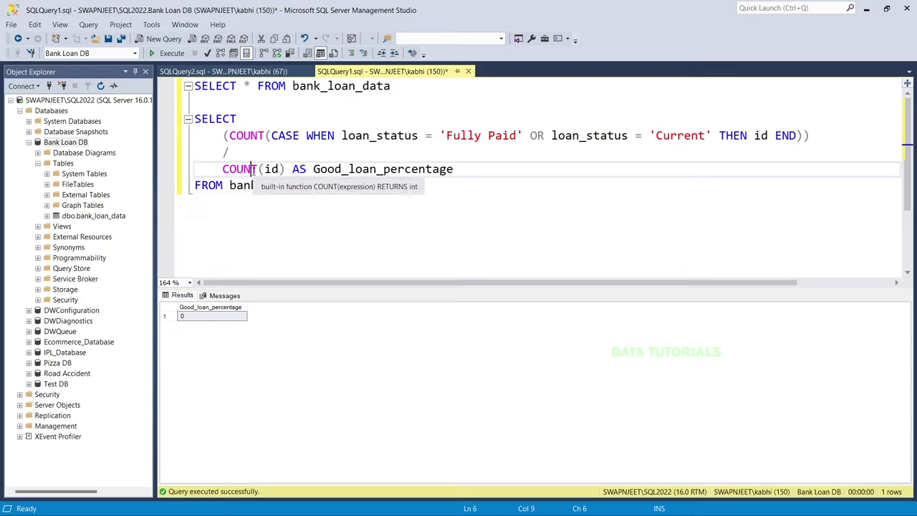
pyautogui.click(803, 140)
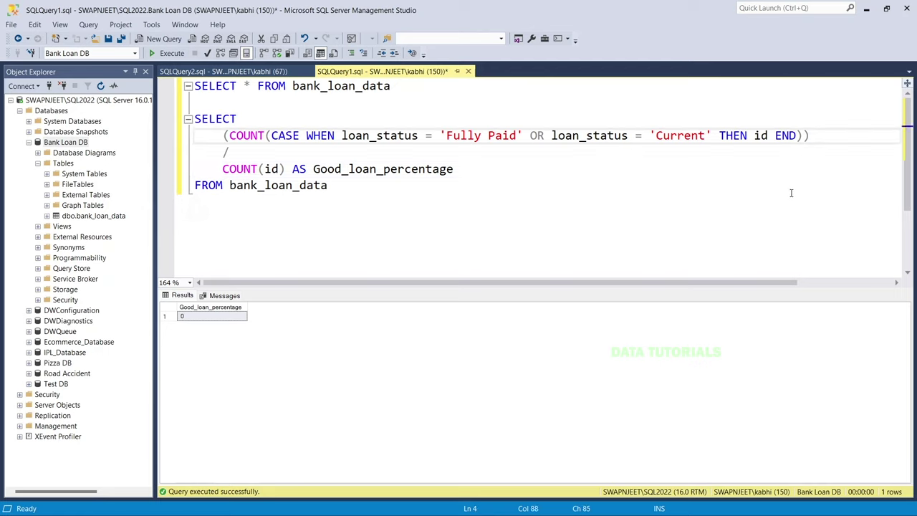
pyautogui.write('* 100')
pyautogui.moveTo(379, 219); pyautogui.dragTo(177, 113)
pyautogui.click(159, 56)
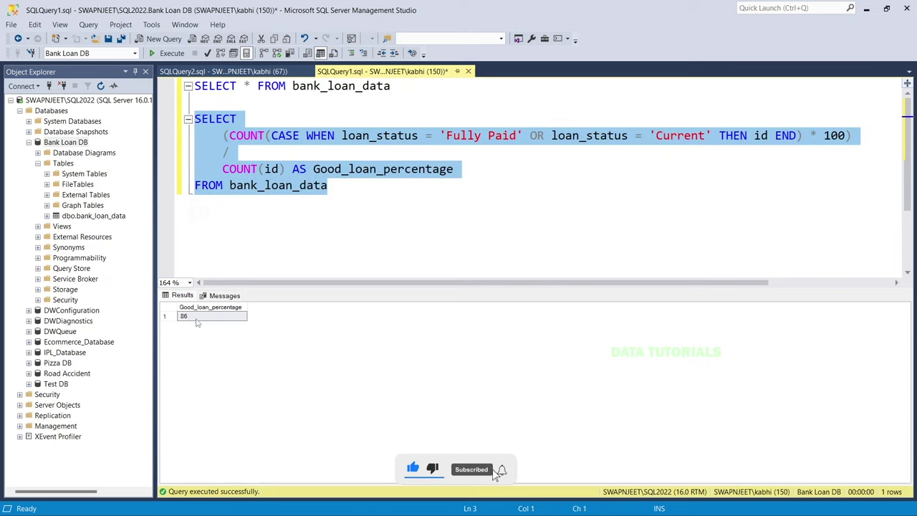
pyautogui.click(235, 248)
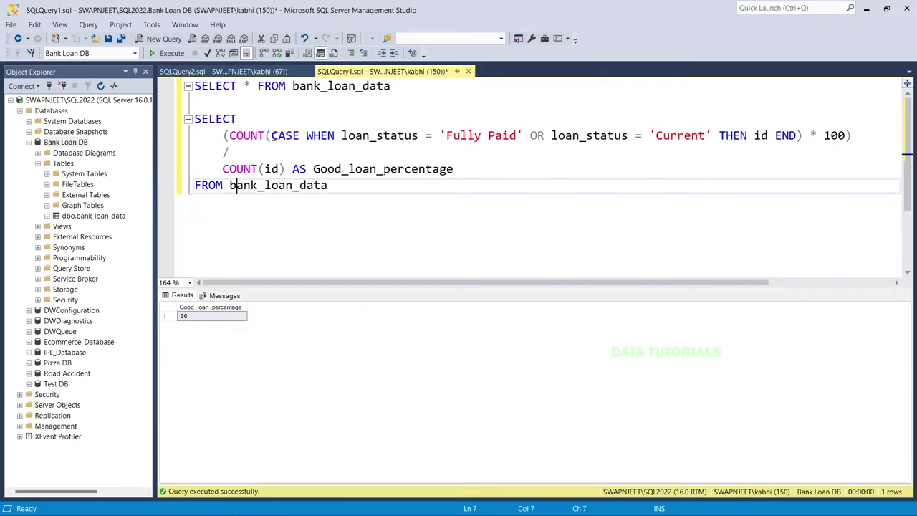
# - Walk through the Fully Paid and Current conditions, END, and the COUNT(id) denominator
pyautogui.click(273, 136)
pyautogui.click(349, 169)
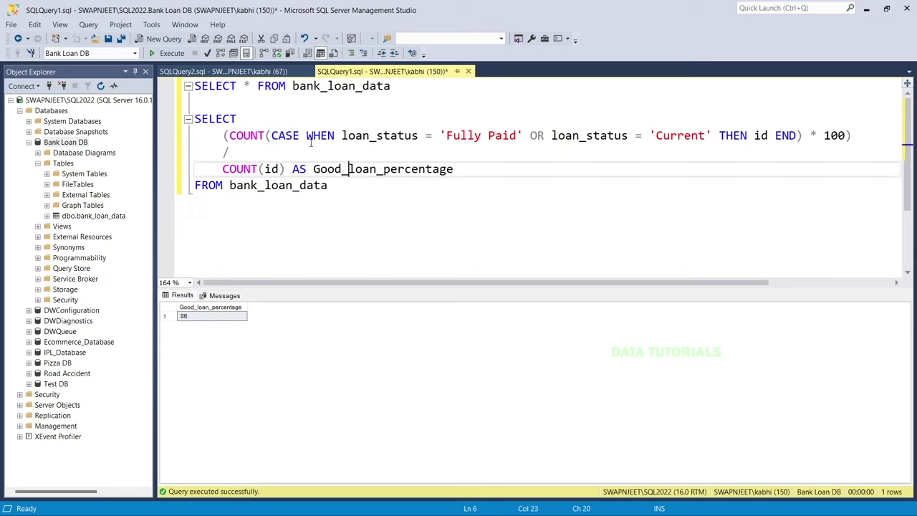
pyautogui.moveTo(446, 137); pyautogui.dragTo(530, 136)
pyautogui.moveTo(656, 136); pyautogui.dragTo(712, 141)
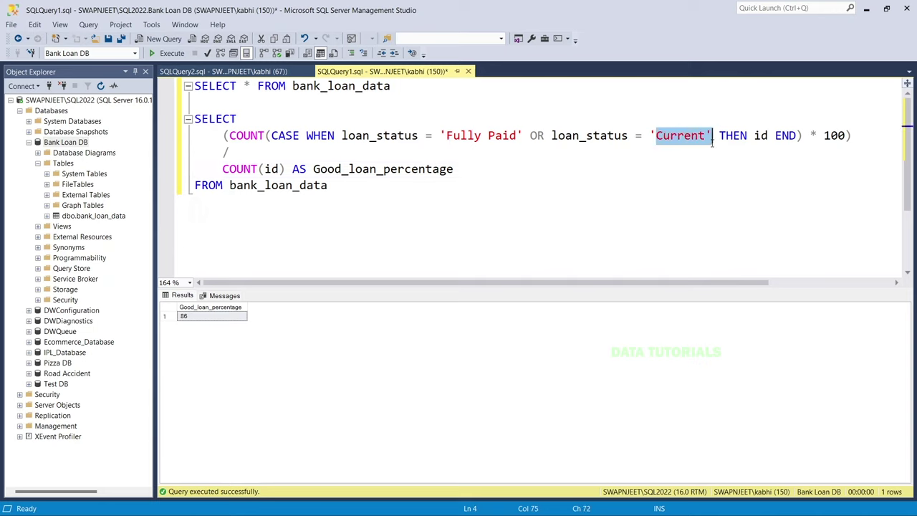
pyautogui.moveTo(775, 140); pyautogui.dragTo(797, 140)
pyautogui.click(300, 170)
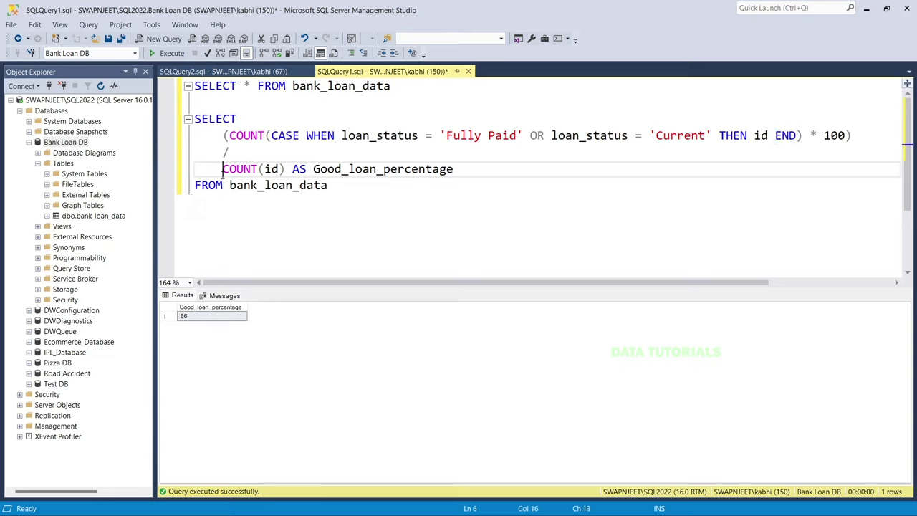
pyautogui.moveTo(223, 170); pyautogui.dragTo(478, 170)
pyautogui.click(350, 199)
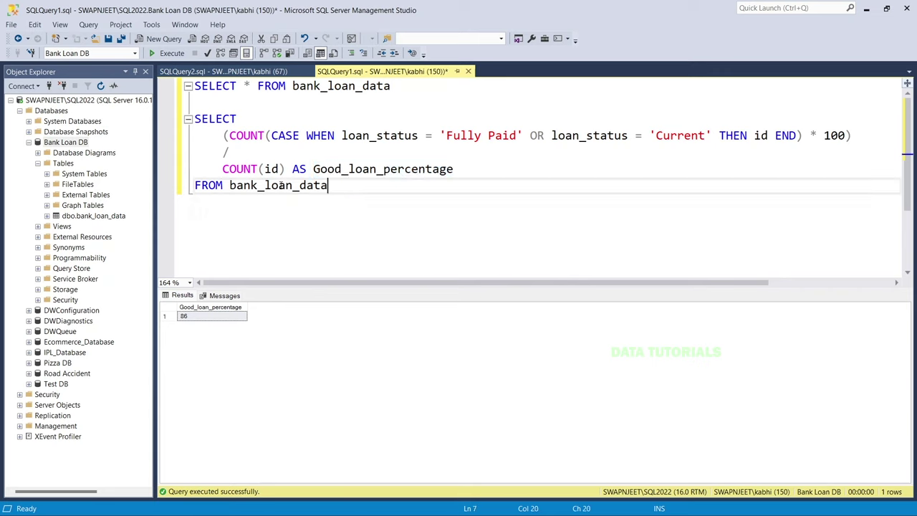
# - Re-run the query to confirm 86 and compare it with the PowerPoint brief
pyautogui.moveTo(329, 186); pyautogui.dragTo(192, 119)
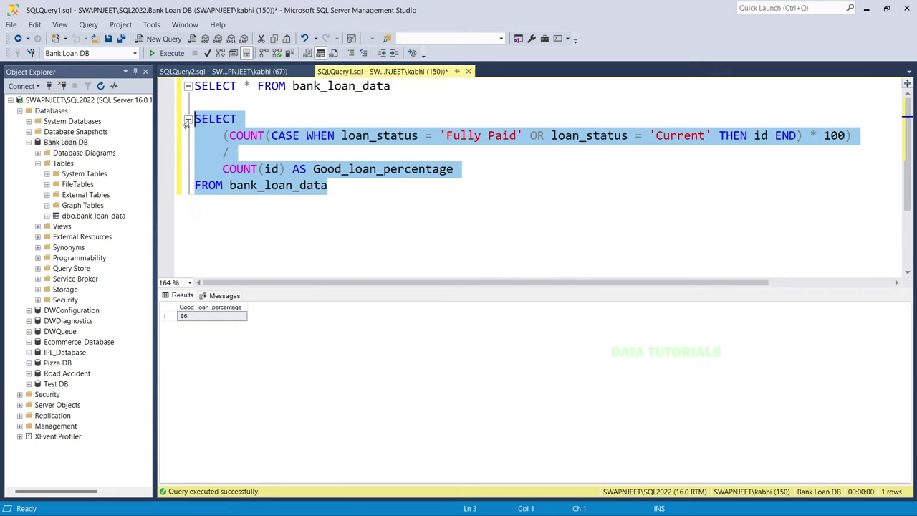
pyautogui.click(169, 54)
pyautogui.hotkey('alt', 'Tab')
pyautogui.hotkey('alt', 'Tab')
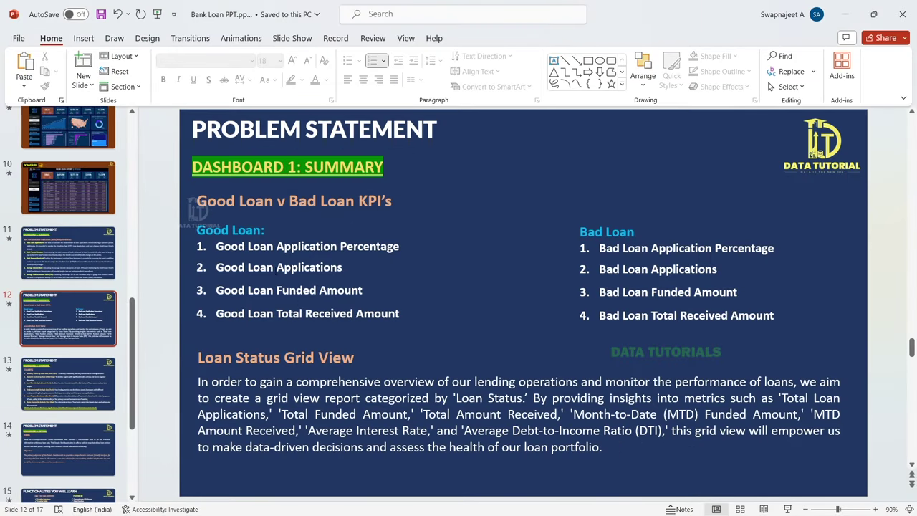
pyautogui.hotkey('alt', 'Tab')
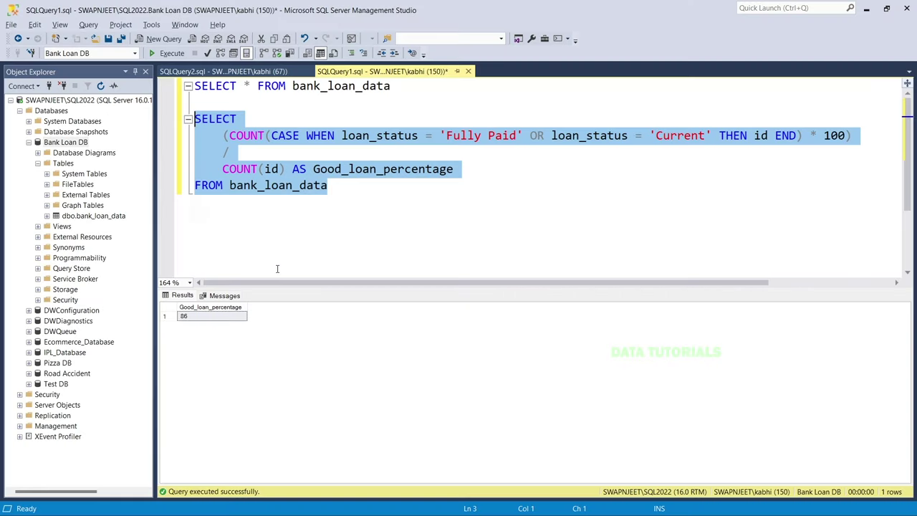
# - Replace the percentage expression with COUNT(id) FROM bank_loan_data WHERE loan_status = 'Fully Paid' OR
pyautogui.click(308, 222)
pyautogui.moveTo(322, 211); pyautogui.dragTo(219, 138)
pyautogui.press('Delete')
pyautogui.press('BackSpace')
pyautogui.press('BackSpace')
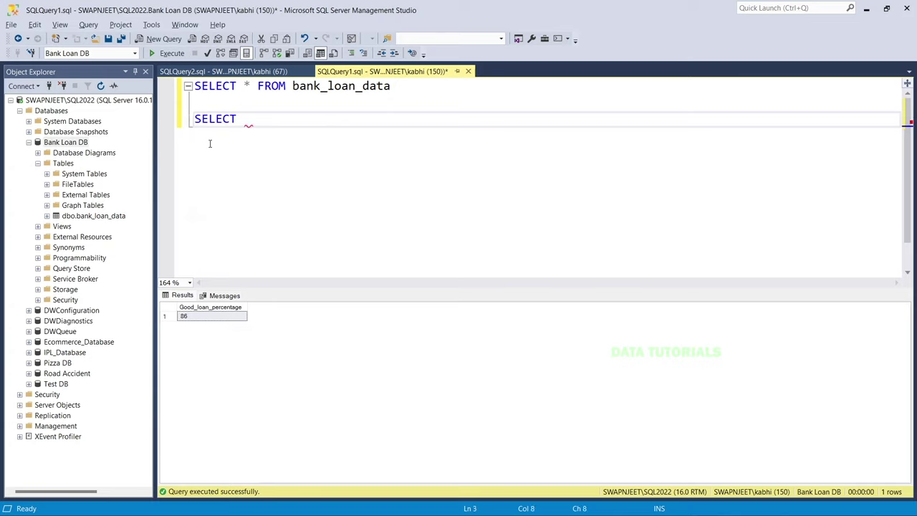
pyautogui.write('COUN')
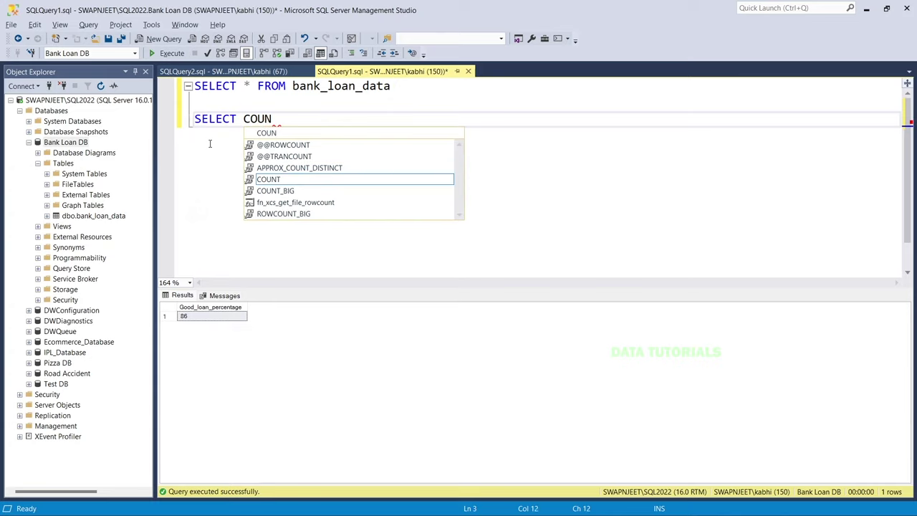
pyautogui.write('T(id')
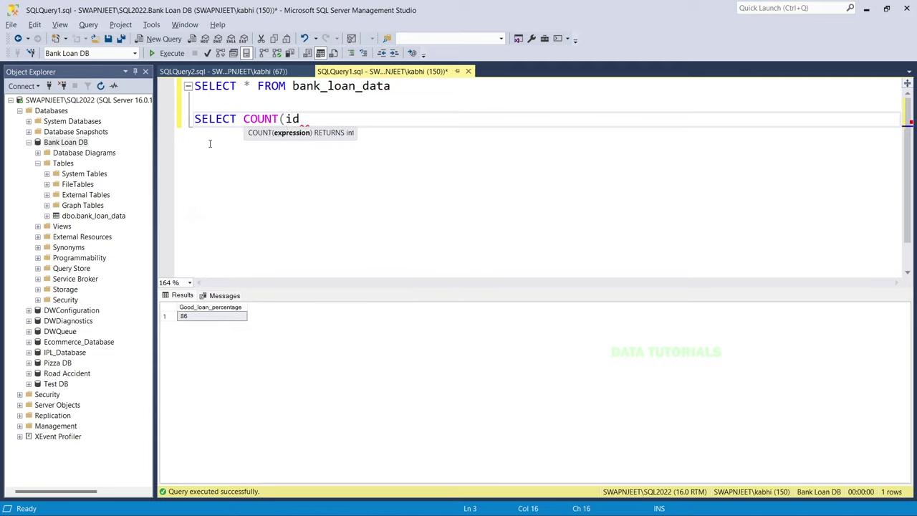
pyautogui.write(') FROM ')
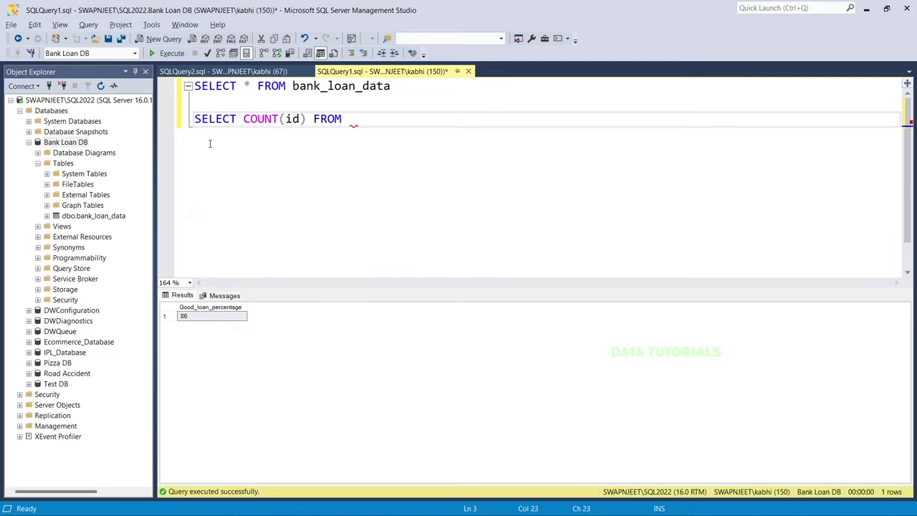
pyautogui.write('bank_loan_data')
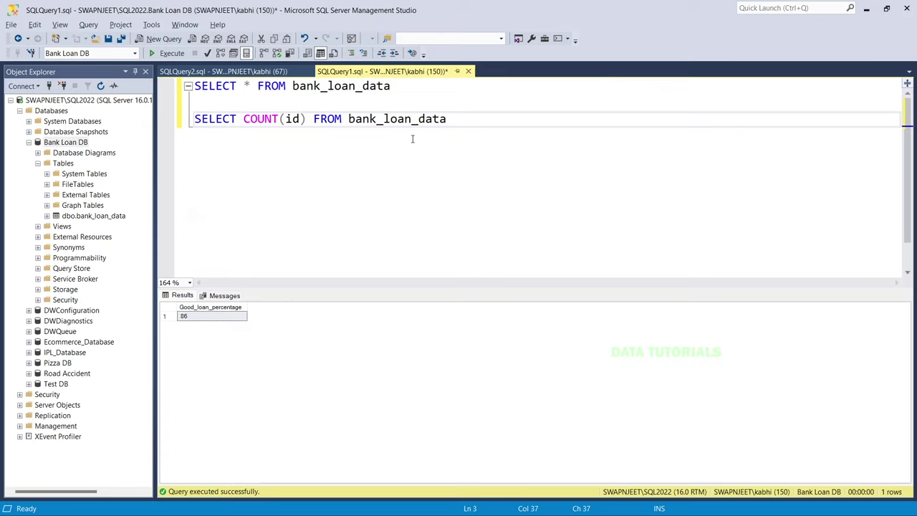
pyautogui.press('Return')
pyautogui.write('W')
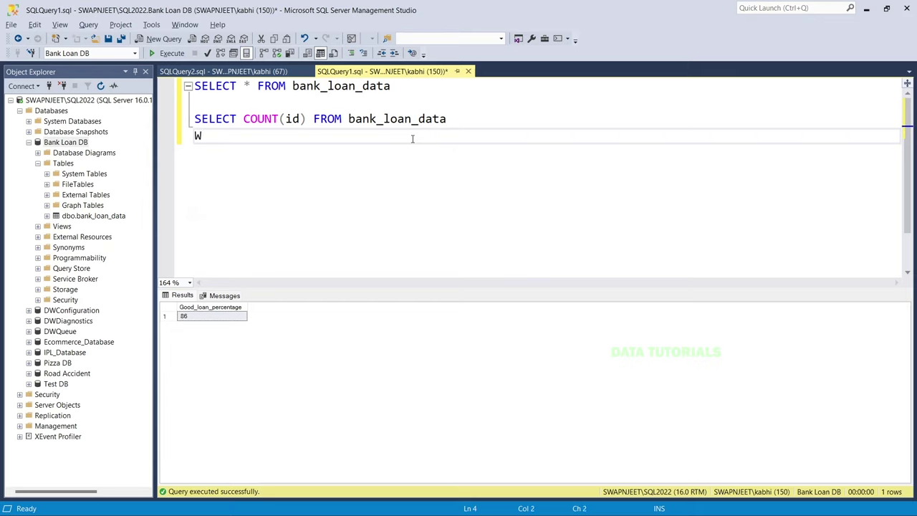
pyautogui.write('HERE loan_')
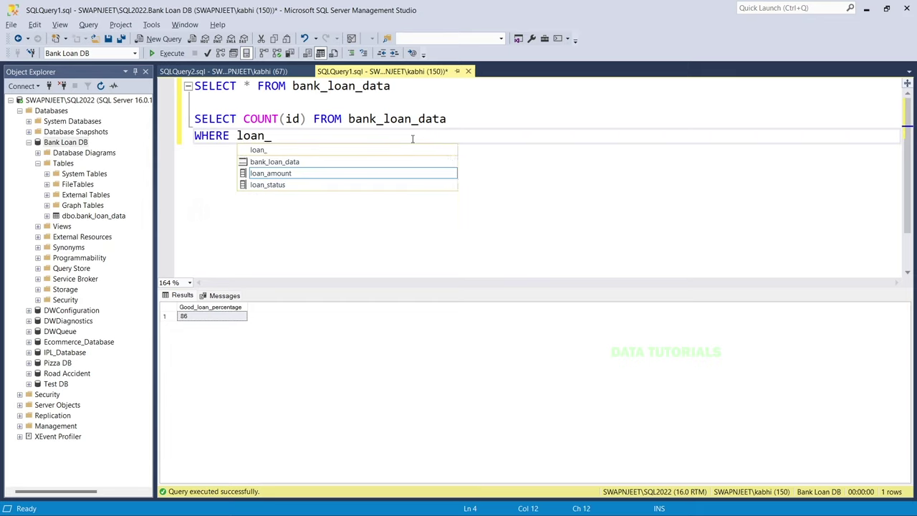
pyautogui.write('status')
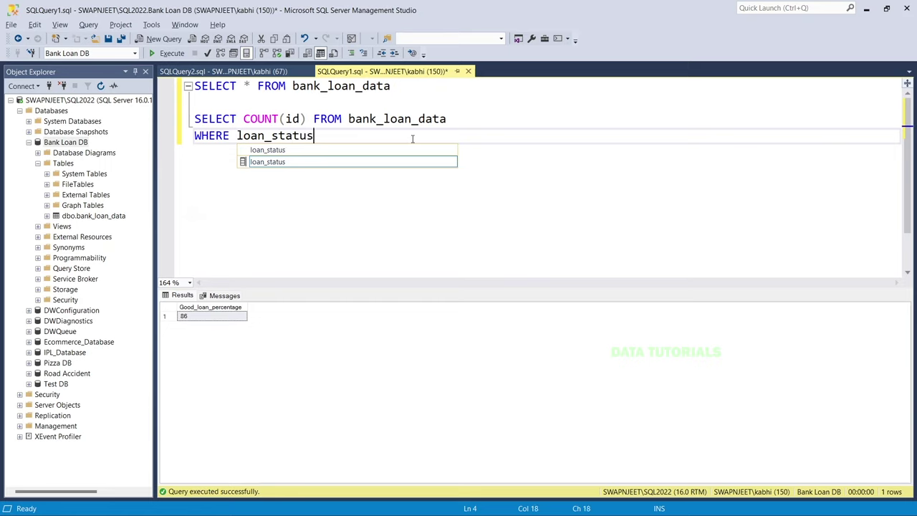
pyautogui.write(" = '")
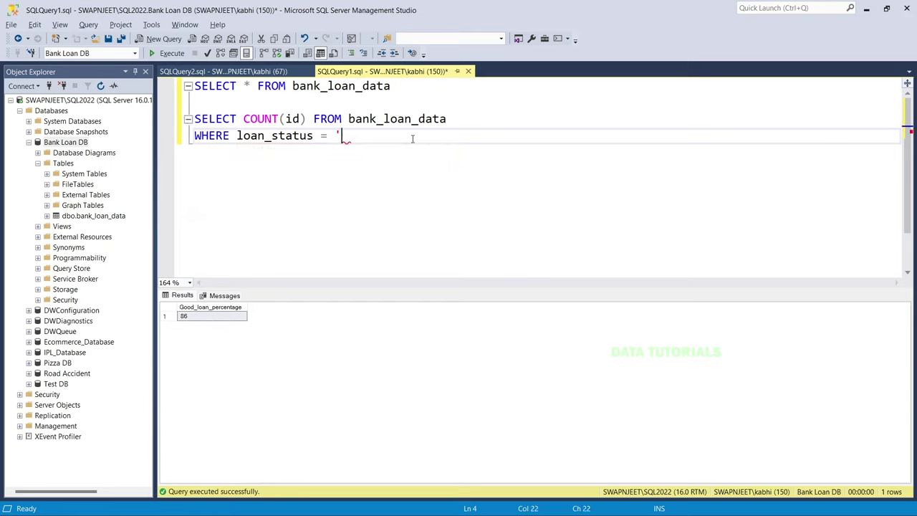
pyautogui.write('Fully')
pyautogui.write("Paid'")
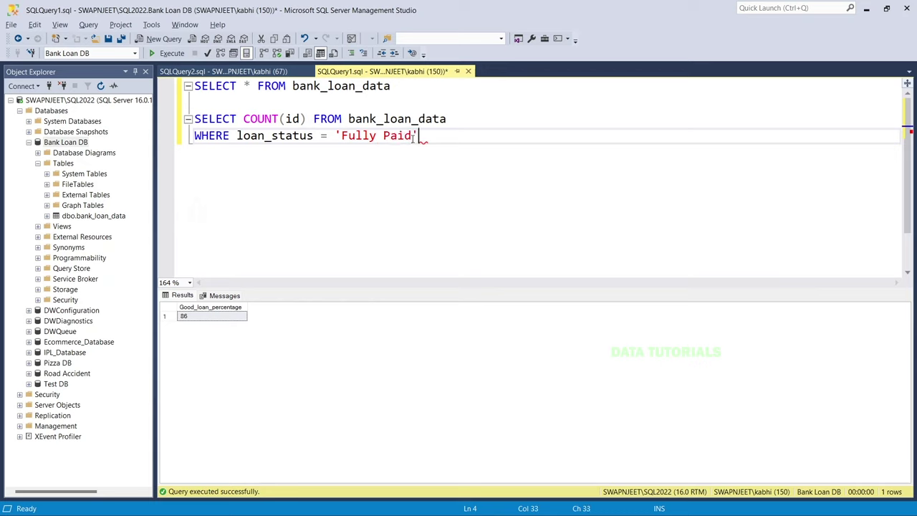
pyautogui.write(' OR')
# - Add the loan_status = 'Current' condition and run the count, returning 33243
pyautogui.moveTo(236, 135); pyautogui.dragTo(418, 146)
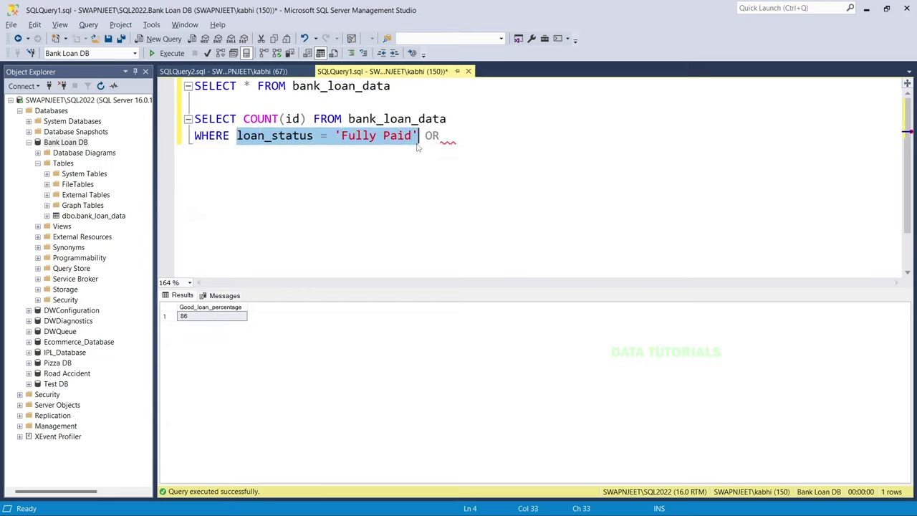
pyautogui.hotkey('ctrl', 'c')
pyautogui.click(476, 140)
pyautogui.hotkey('ctrl', 'v')
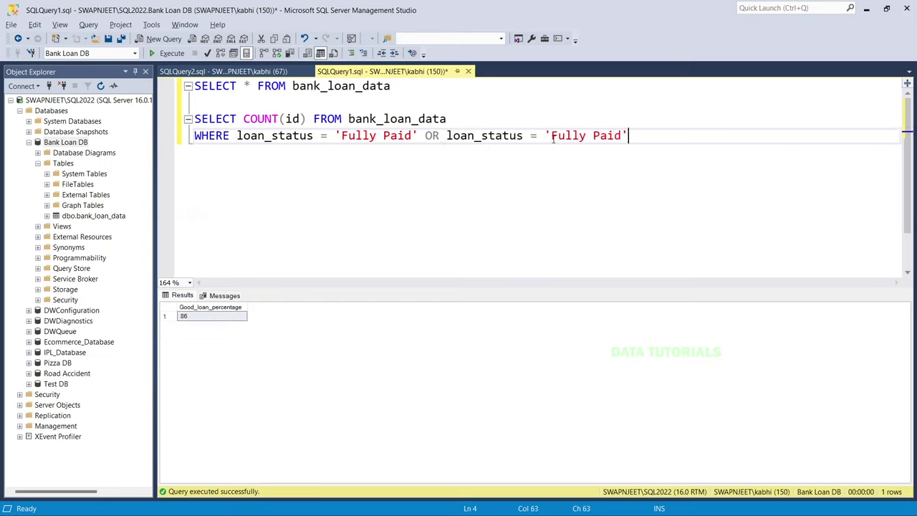
pyautogui.moveTo(553, 139); pyautogui.dragTo(621, 141)
pyautogui.write('Cu')
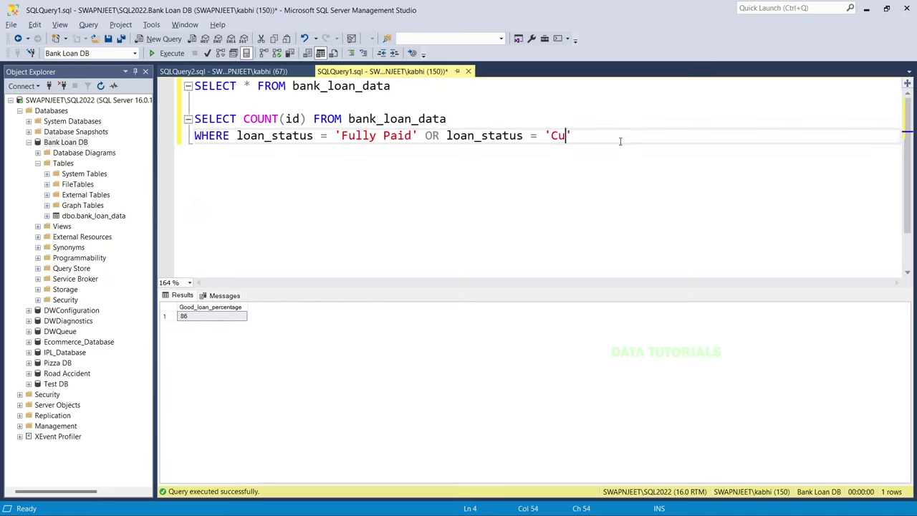
pyautogui.write('rrent')
pyautogui.moveTo(621, 140); pyautogui.dragTo(194, 119)
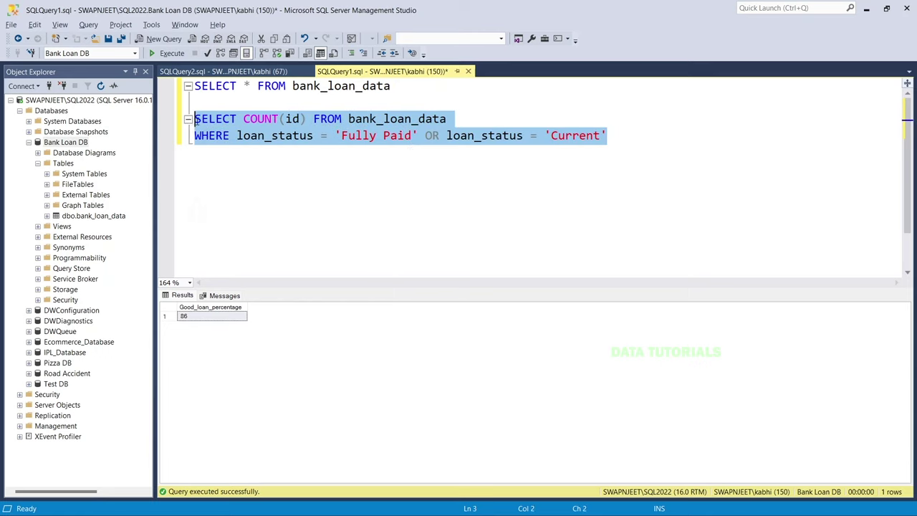
pyautogui.click(172, 53)
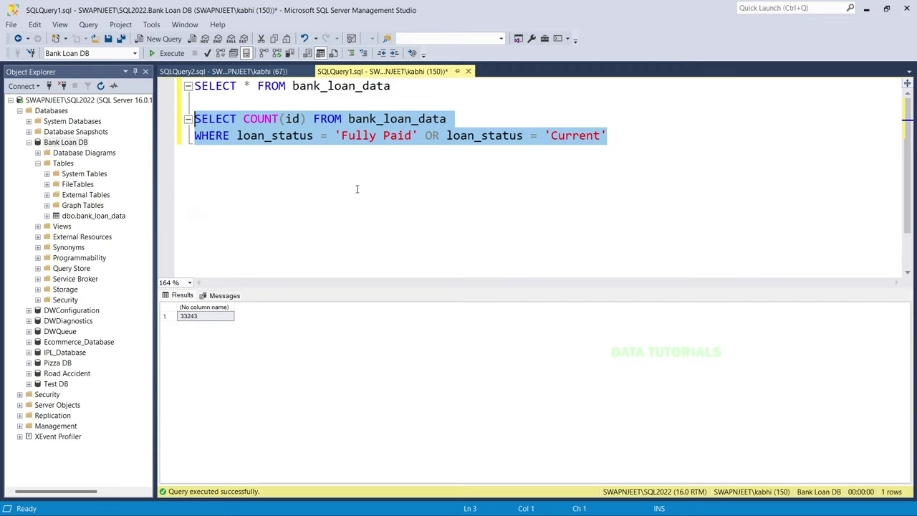
# - Add the alias AS Good_Loan_Applications after COUNT(id)
pyautogui.click(355, 136)
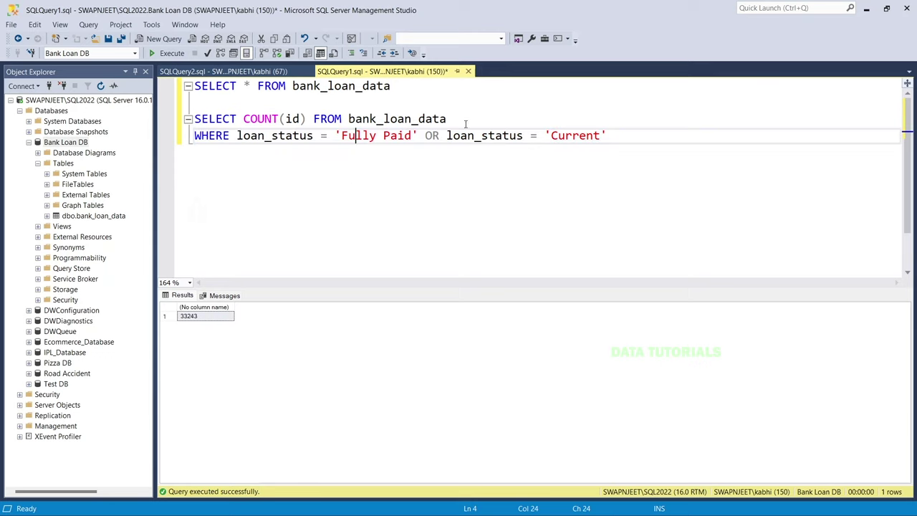
pyautogui.click(307, 119)
pyautogui.write('AS ')
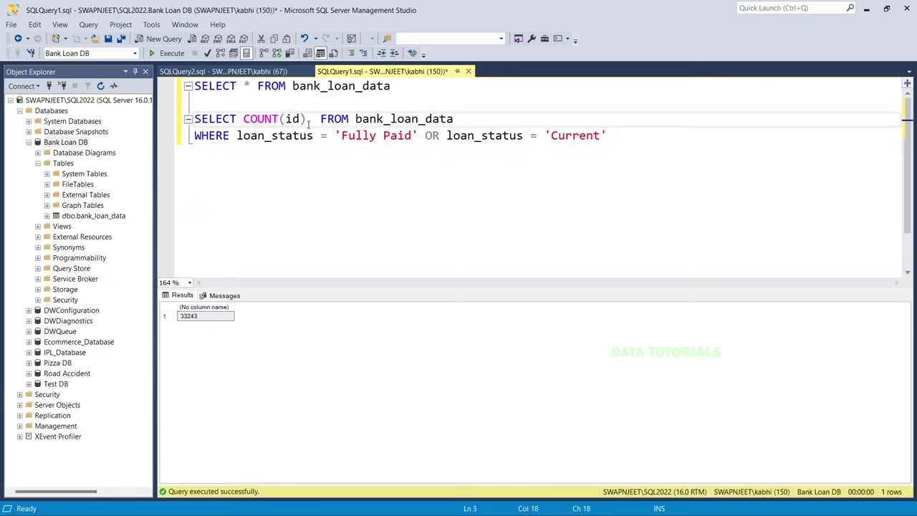
pyautogui.write('Good')
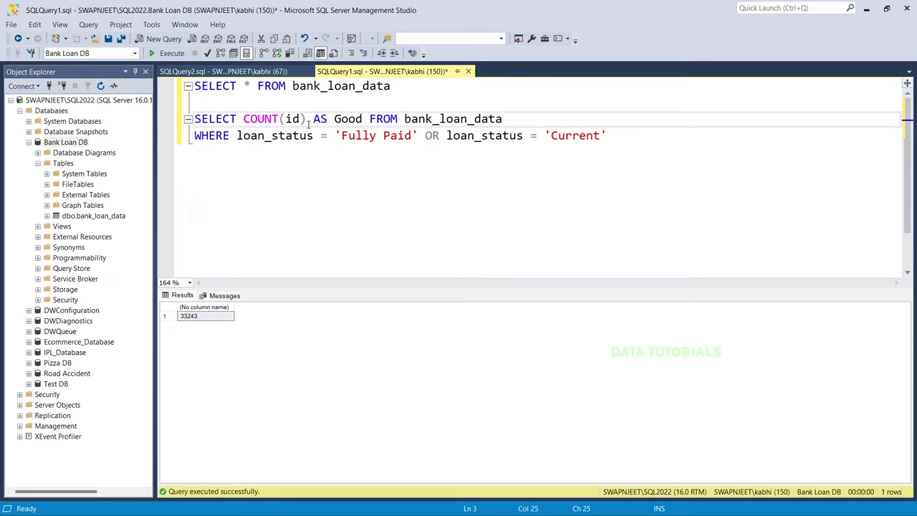
pyautogui.write('+')
pyautogui.press('BackSpace')
pyautogui.write('_')
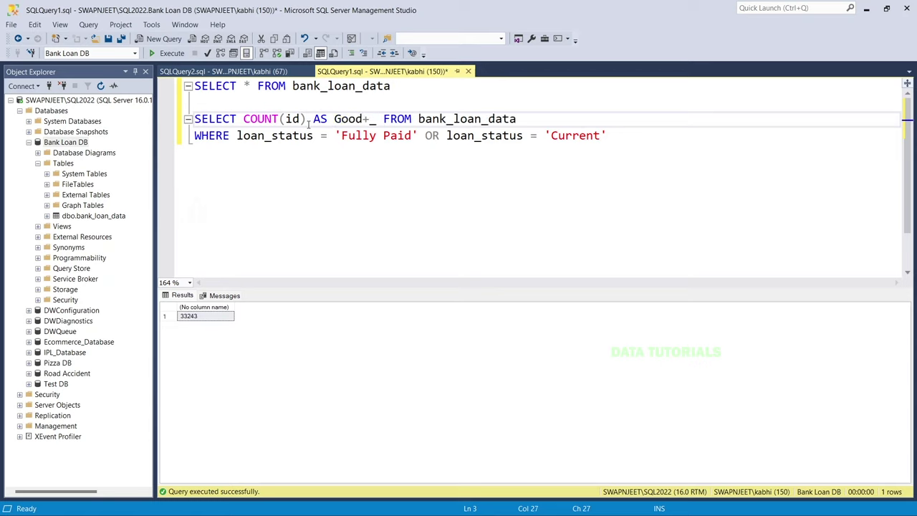
pyautogui.write('LOan')
pyautogui.press('BackSpace')
pyautogui.press('BackSpace')
pyautogui.press('BackSpace')
pyautogui.write('oan_')
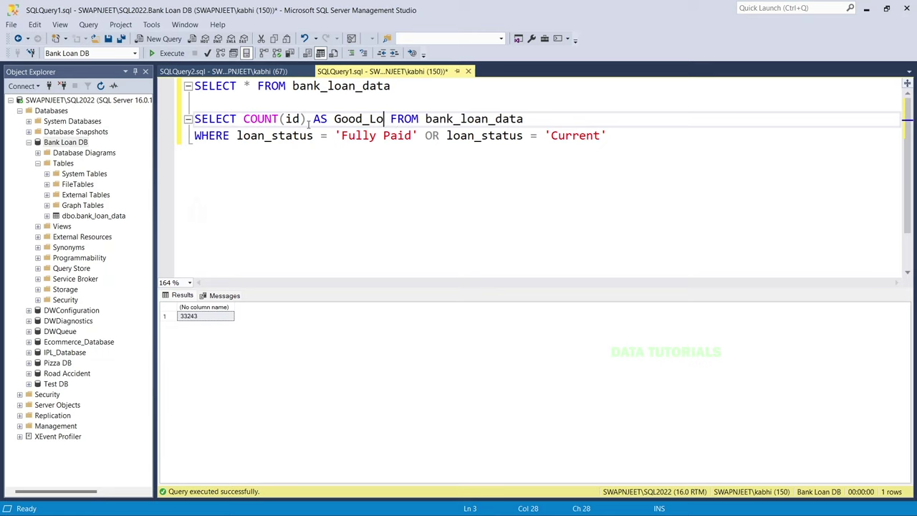
pyautogui.write('Applicati')
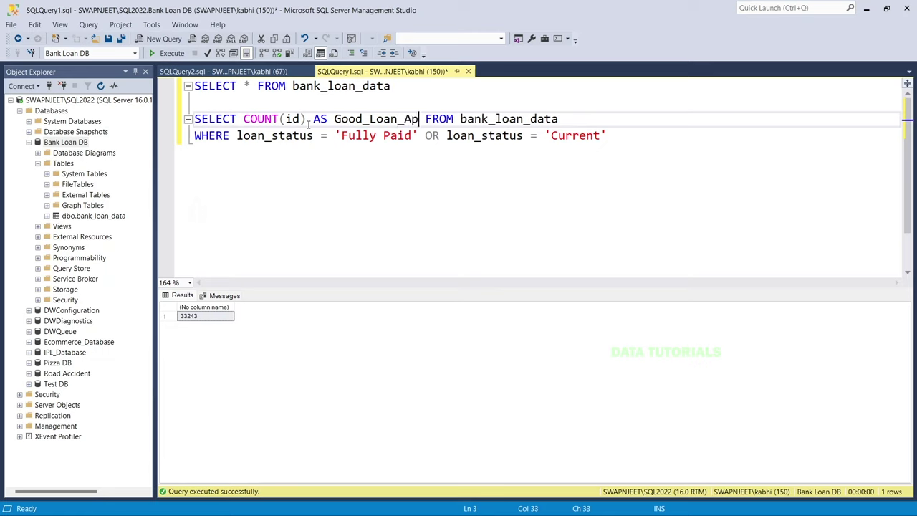
pyautogui.write('ons')
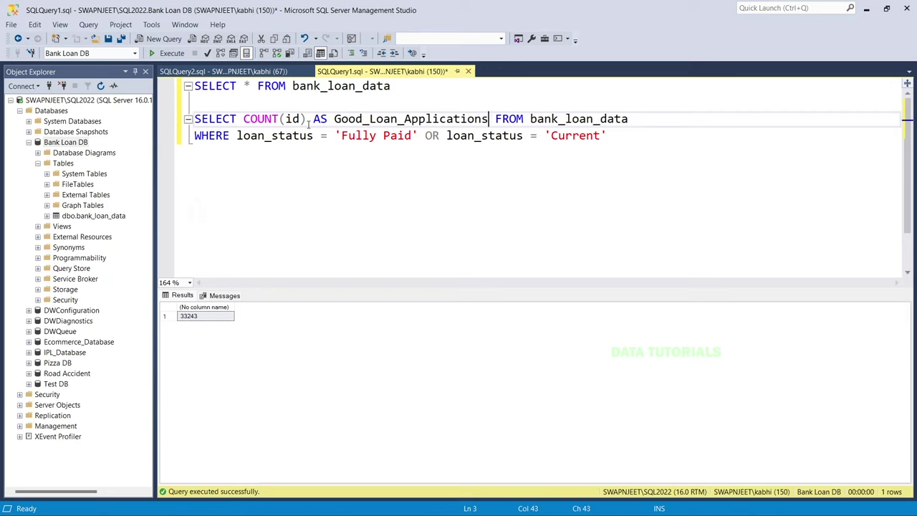
# - Run the aliased query, check the 33243 result, and bring up Query Doc.docx in Word
pyautogui.press('Down')
pyautogui.press('End')
pyautogui.hotkey('shift', 'Home')
pyautogui.hotkey('shift', 'Up')
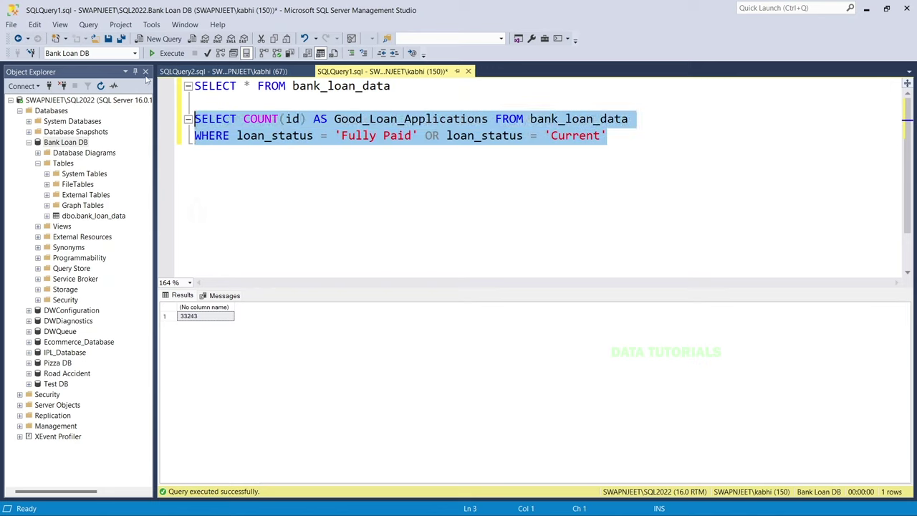
pyautogui.click(169, 54)
pyautogui.click(198, 319)
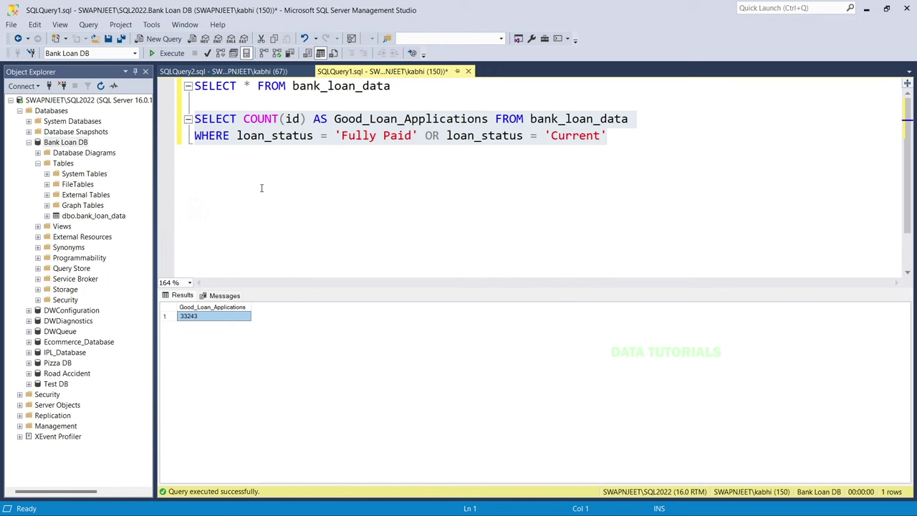
pyautogui.hotkey('alt', 'Tab')
pyautogui.hotkey('alt', 'Tab')
pyautogui.hotkey('alt', 'Tab')
pyautogui.hotkey('alt', 'Tab')
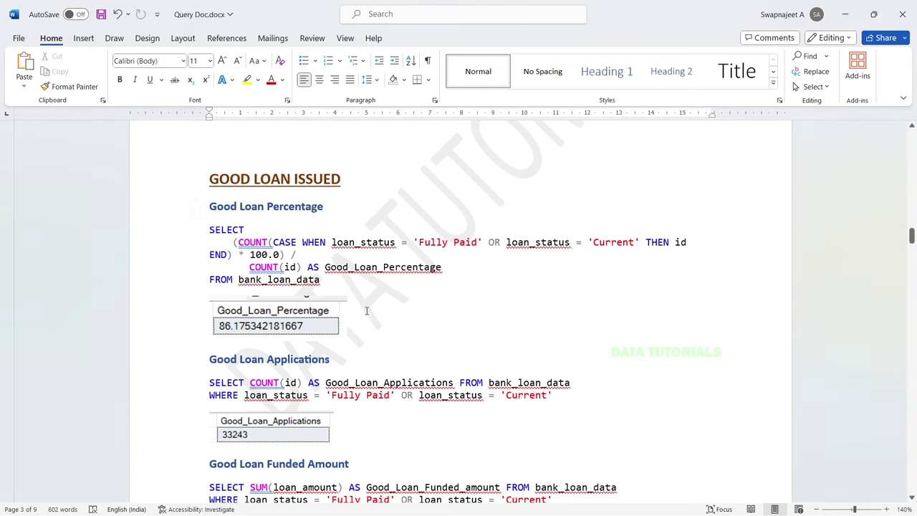
# - Compare Word's Good Loan Applications value of 33243 with the query, then check slide 12's Good Loan KPIs
pyautogui.scroll(-6, 354, 329)
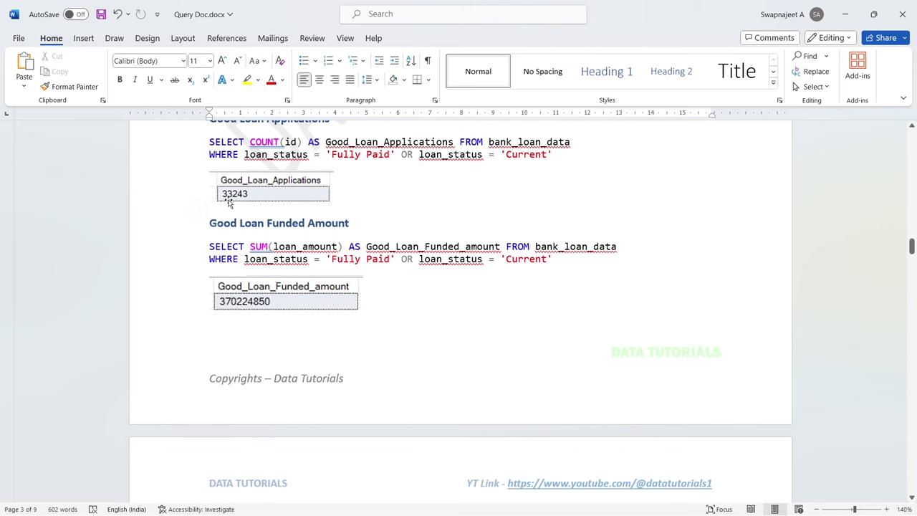
pyautogui.hotkey('alt', 'Tab')
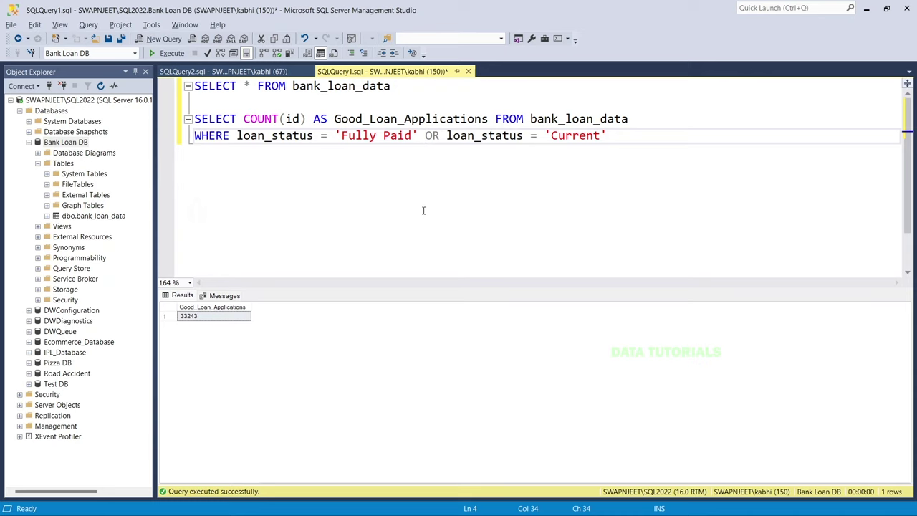
pyautogui.hotkey('alt', 'Tab')
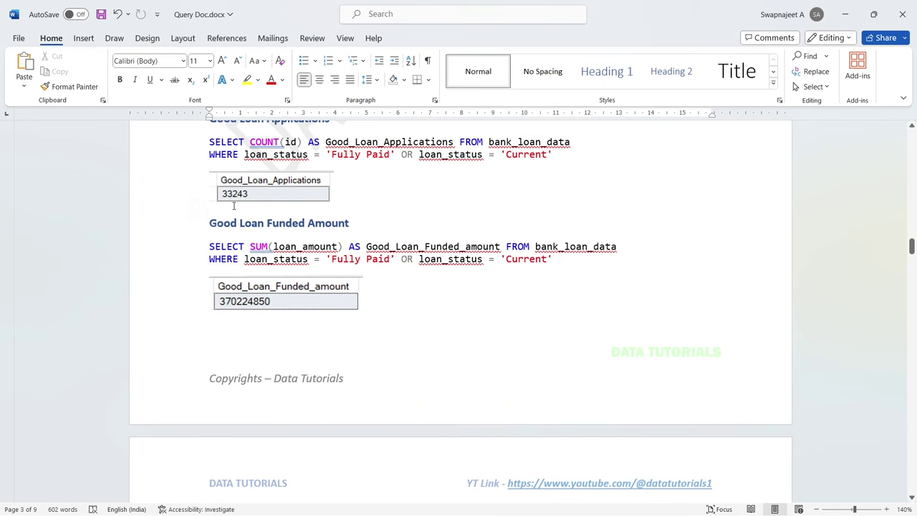
pyautogui.hotkey('alt', 'Tab')
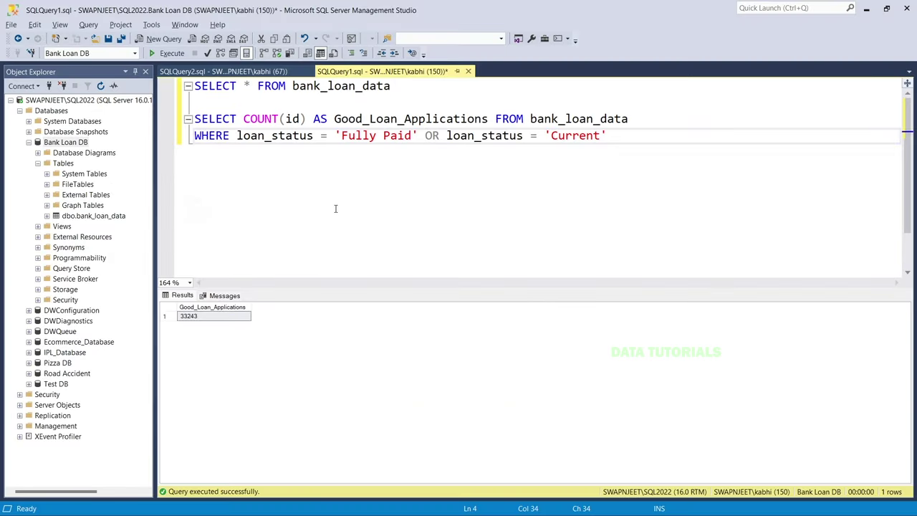
pyautogui.hotkey('alt', 'Tab')
pyautogui.hotkey('alt', 'Tab')
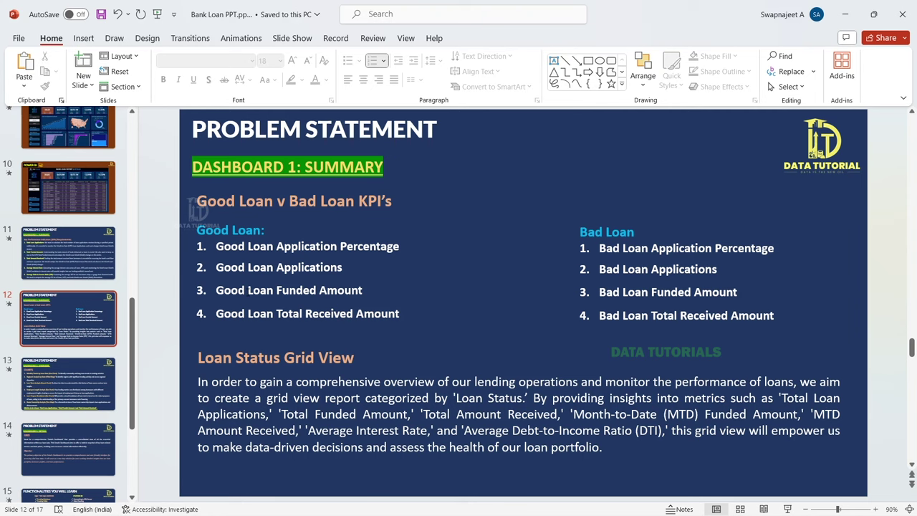
pyautogui.hotkey('alt', 'Tab')
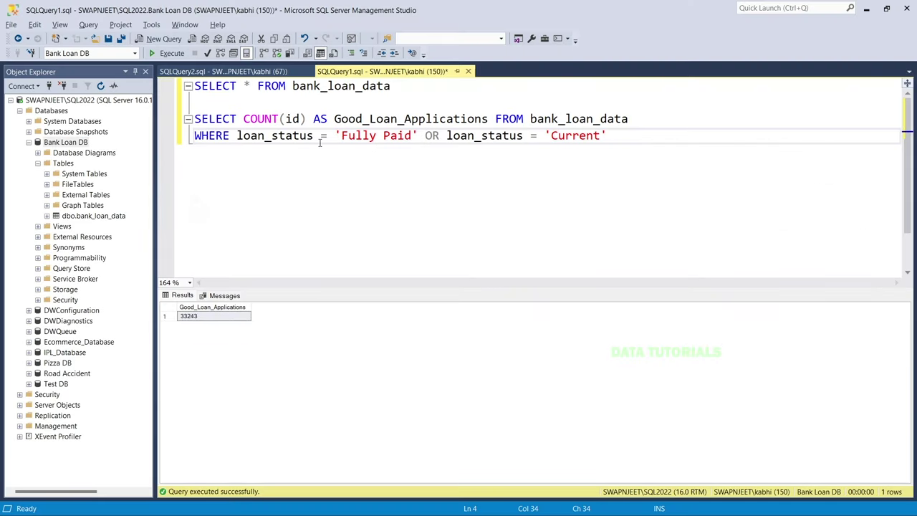
# - Review the WHERE loan_status filter condition of the good-loan query
pyautogui.scroll(-1, 320, 141)
pyautogui.scroll(1, 320, 141)
pyautogui.press('Home')
pyautogui.hotkey('ctrl', 'Right')
pyautogui.hotkey('shift', 'Right')
pyautogui.hotkey('shift', 'Right')
pyautogui.hotkey('shift', 'Right')
pyautogui.hotkey('shift', 'Right')
pyautogui.hotkey('shift', 'Right')
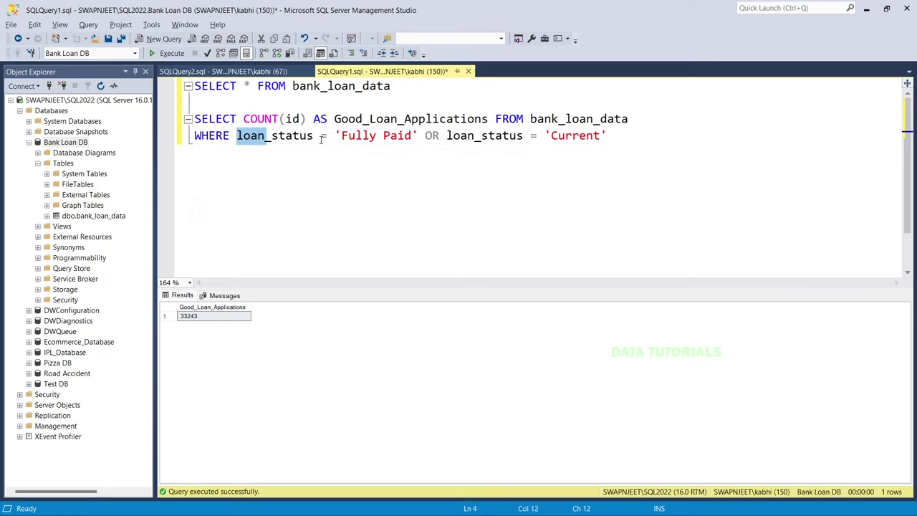
pyautogui.hotkey('shift', 'End')
pyautogui.click(378, 136)
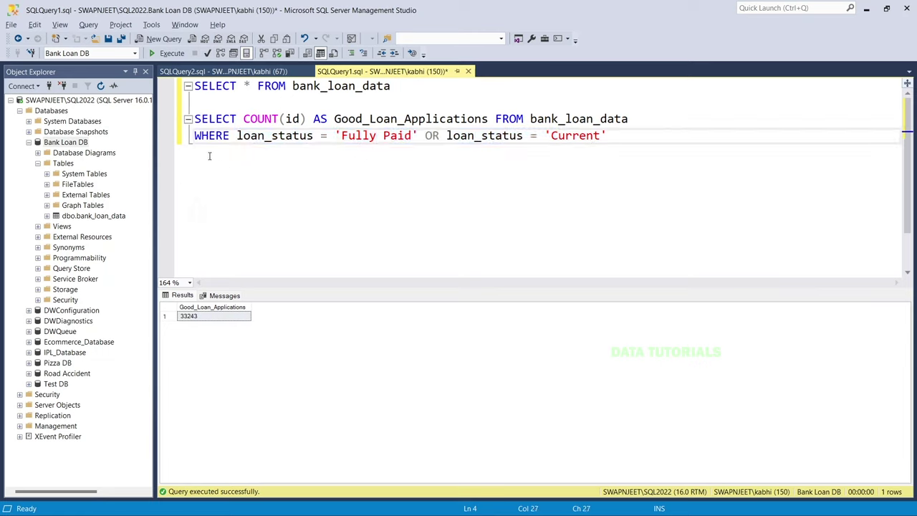
pyautogui.press('Home')
pyautogui.hotkey('ctrl', 'Right')
pyautogui.hotkey('shift', 'End')
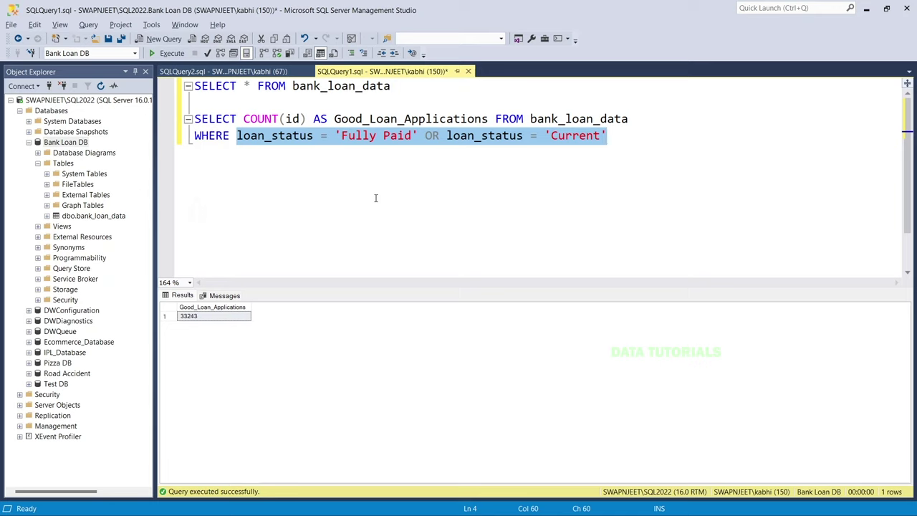
pyautogui.click(375, 198)
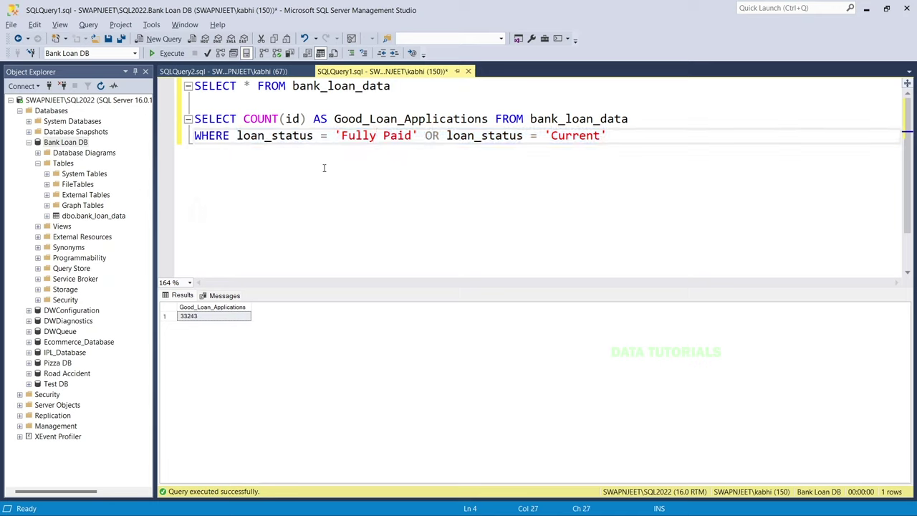
# - Swap COUNT(id) for SUM(loan_amount), rename the alias Good_Loan_Funded_Amount, and run it (370224850)
pyautogui.moveTo(243, 119); pyautogui.dragTo(309, 119)
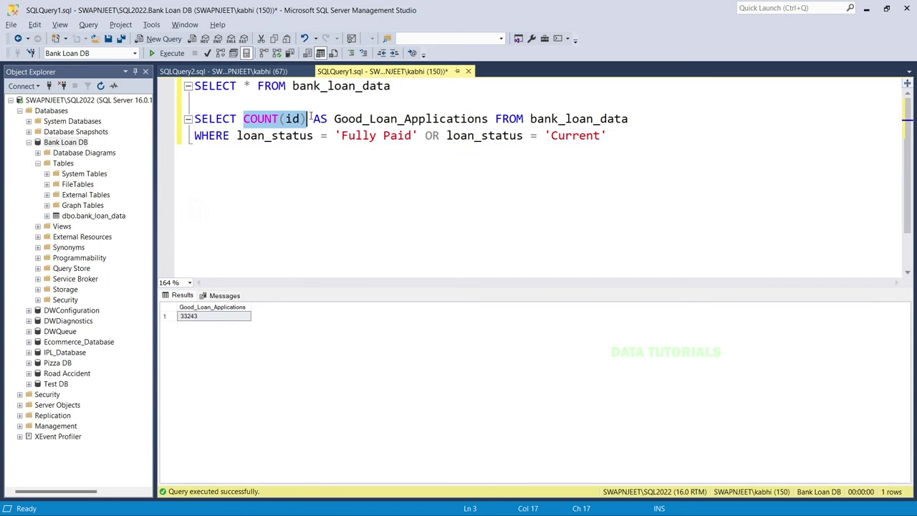
pyautogui.hotkey('alt', 'Tab')
pyautogui.hotkey('alt', 'Tab')
pyautogui.write('SUM(')
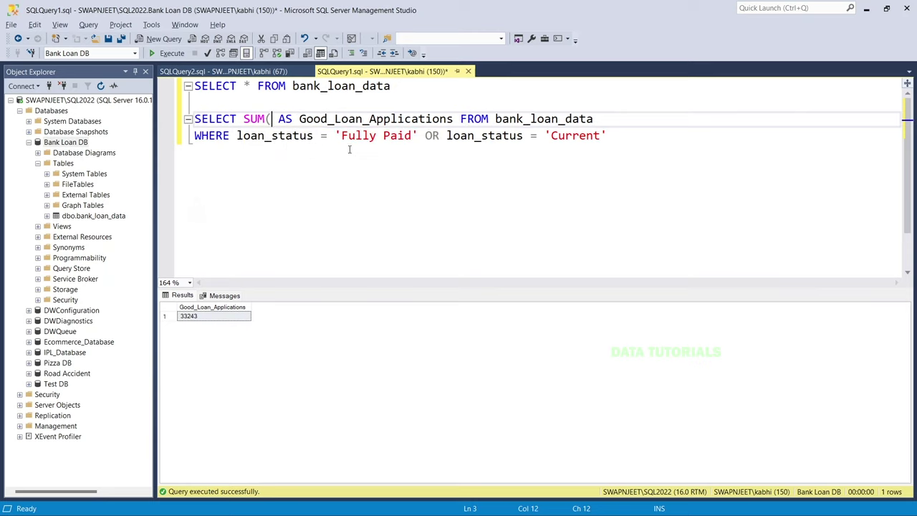
pyautogui.write('loan_')
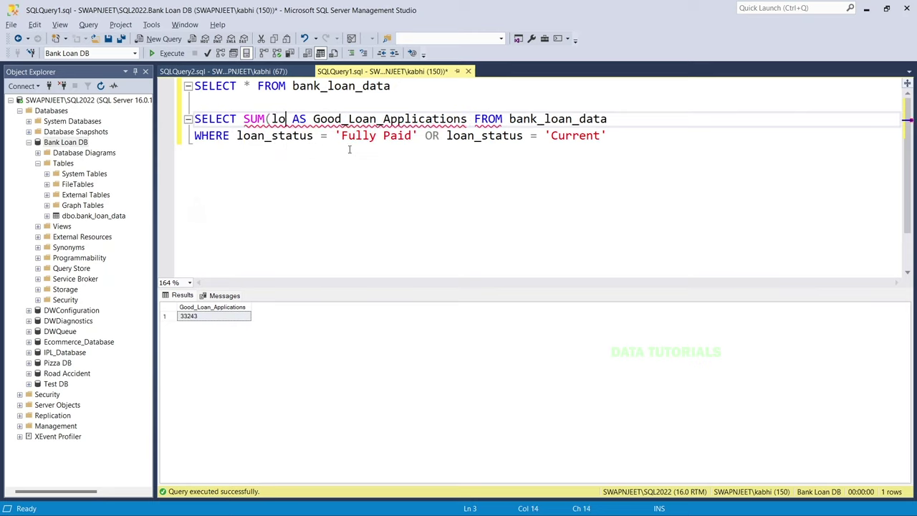
pyautogui.write('amount')
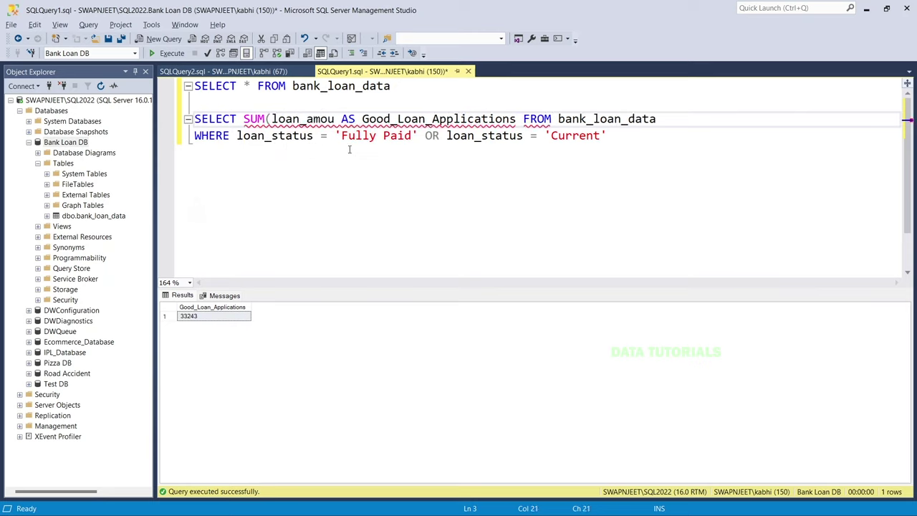
pyautogui.write(')')
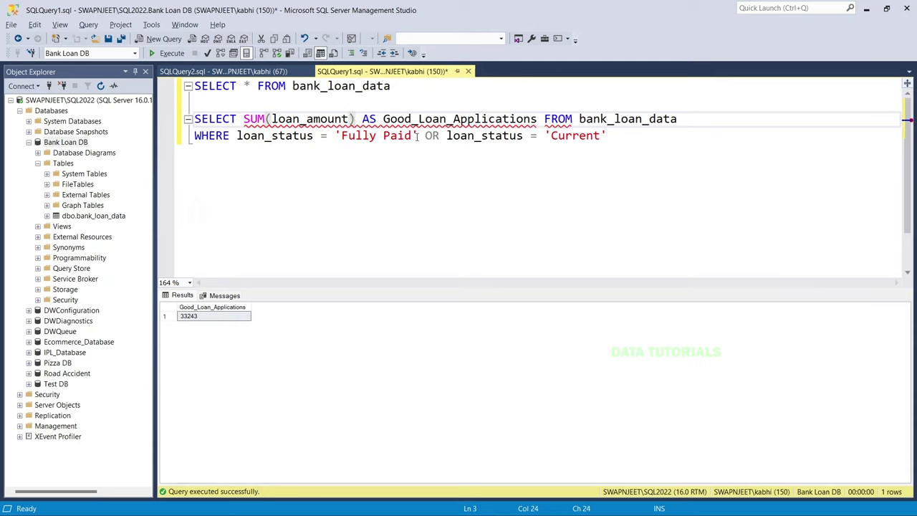
pyautogui.moveTo(419, 119); pyautogui.dragTo(539, 120)
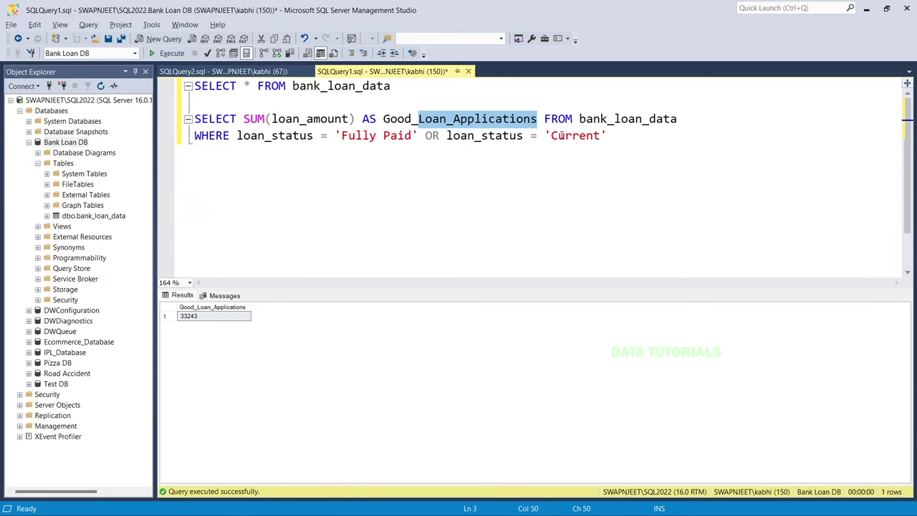
pyautogui.hotkey('alt', 'Tab')
pyautogui.hotkey('alt', 'Tab')
pyautogui.moveTo(453, 120); pyautogui.dragTo(540, 122)
pyautogui.write('Funded')
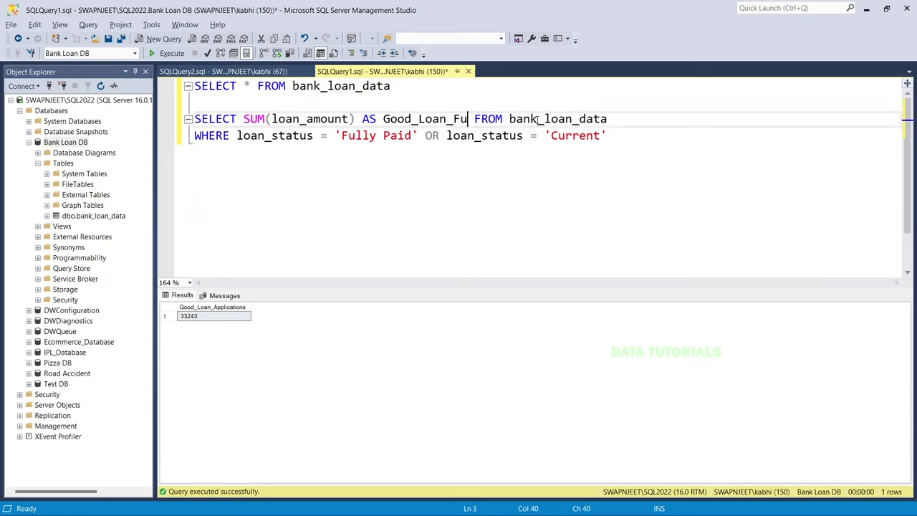
pyautogui.write('_')
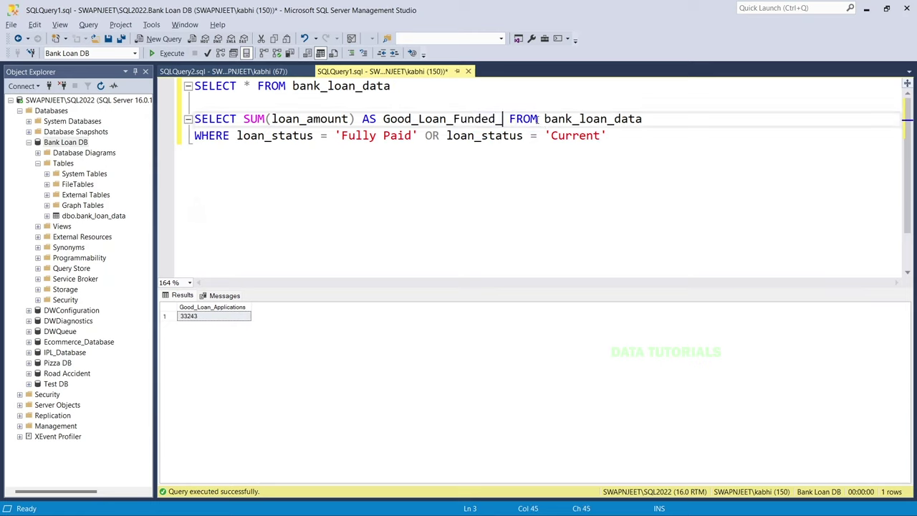
pyautogui.write('Amount')
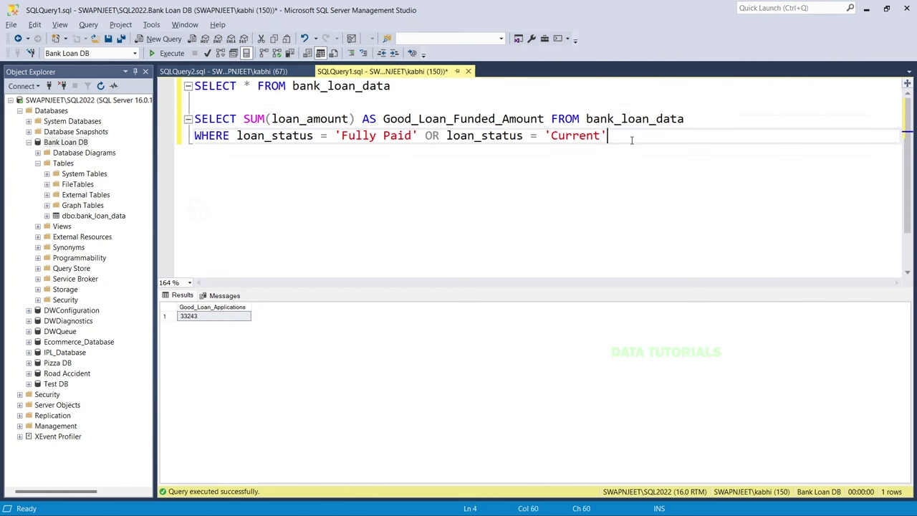
pyautogui.moveTo(608, 136); pyautogui.dragTo(192, 119)
pyautogui.click(167, 53)
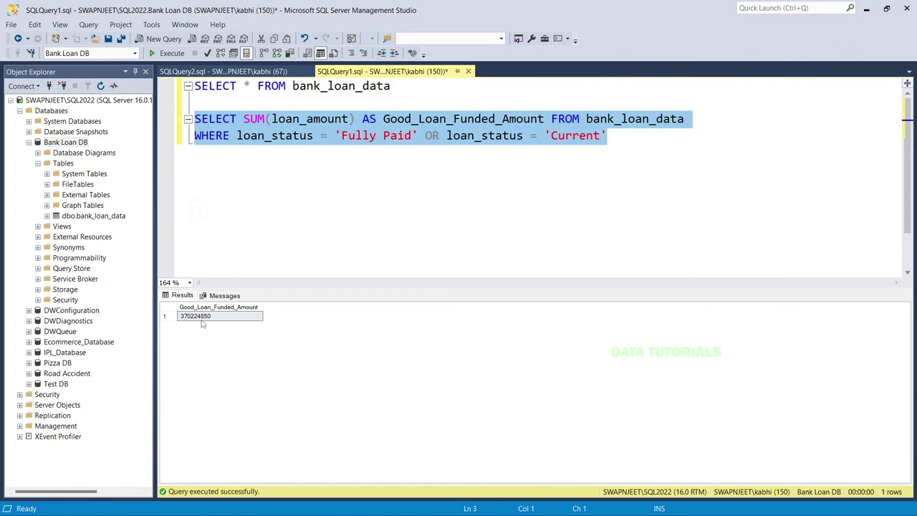
# - Compare the result with the Word reference and the slide's Good Loan Total Received Amount item
pyautogui.hotkey('alt', 'Tab')
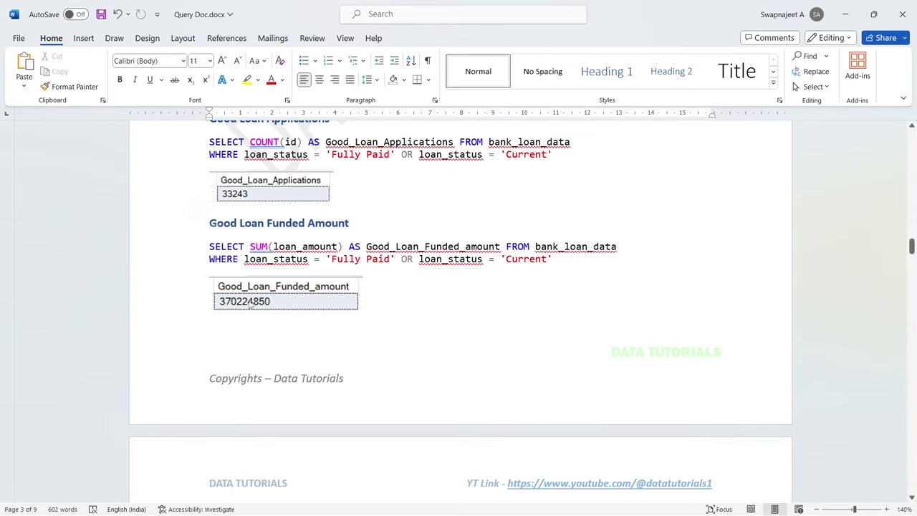
pyautogui.hotkey('alt', 'Tab')
pyautogui.click(251, 187)
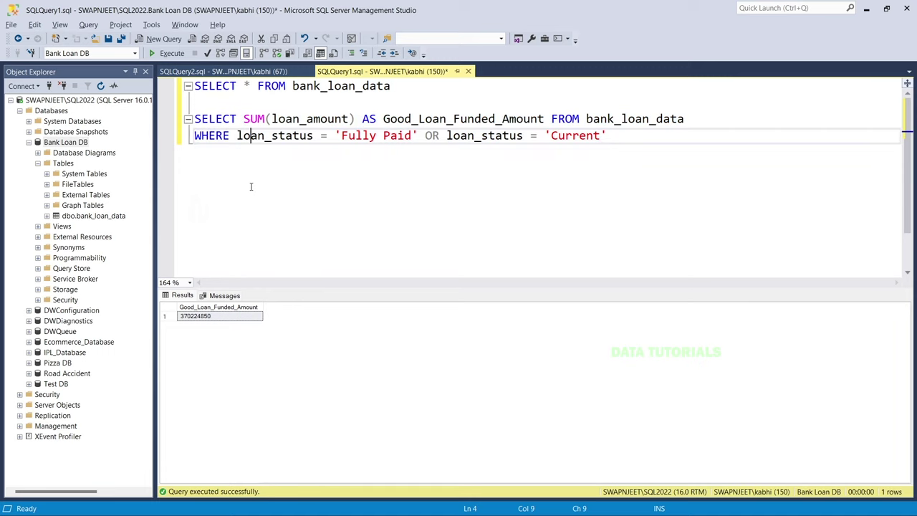
pyautogui.moveTo(607, 135); pyautogui.dragTo(192, 119)
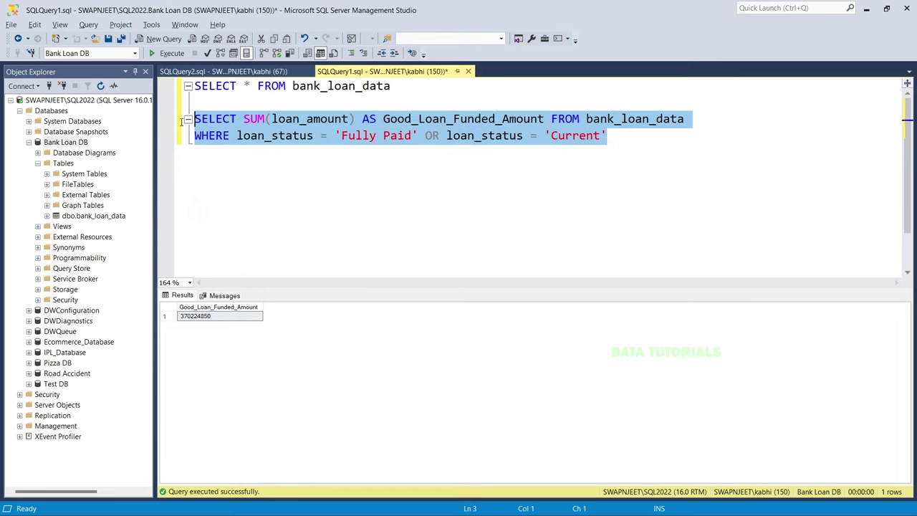
pyautogui.click(378, 176)
pyautogui.hotkey('alt', 'Tab')
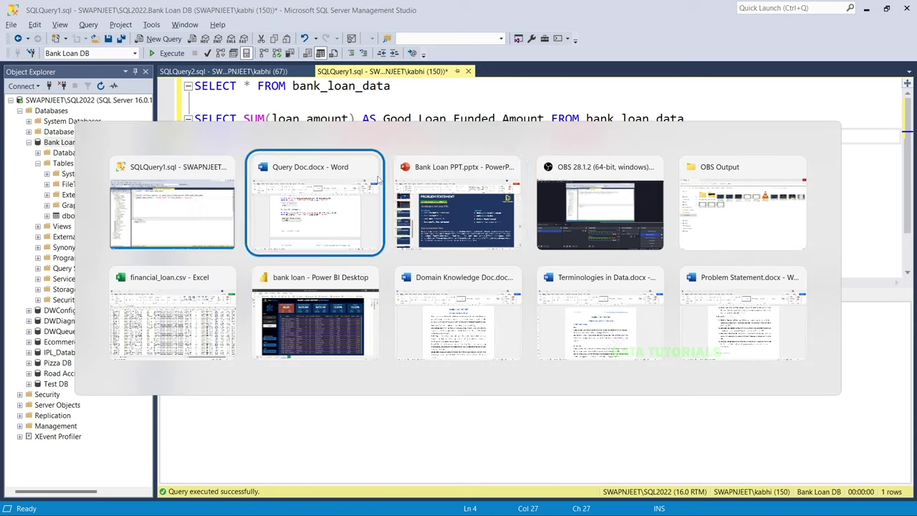
pyautogui.click(413, 206)
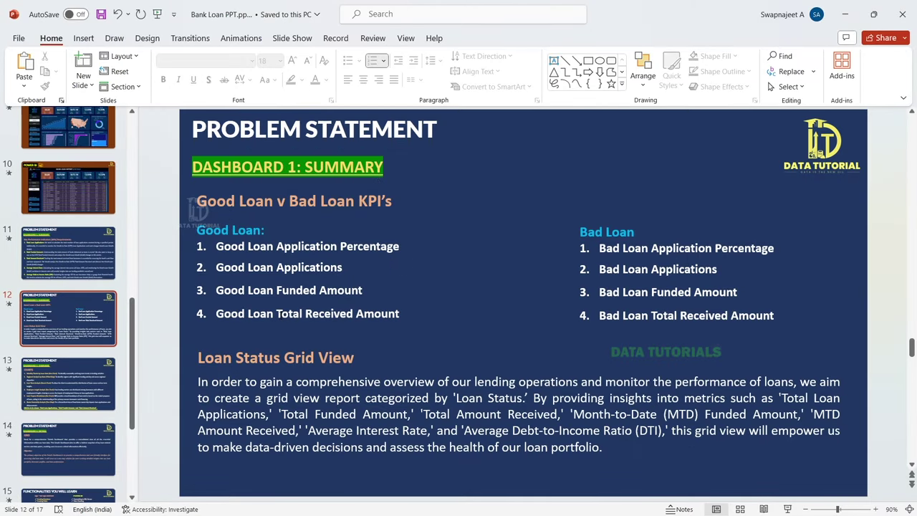
pyautogui.moveTo(278, 314); pyautogui.dragTo(385, 318)
pyautogui.hotkey('alt', 'Tab')
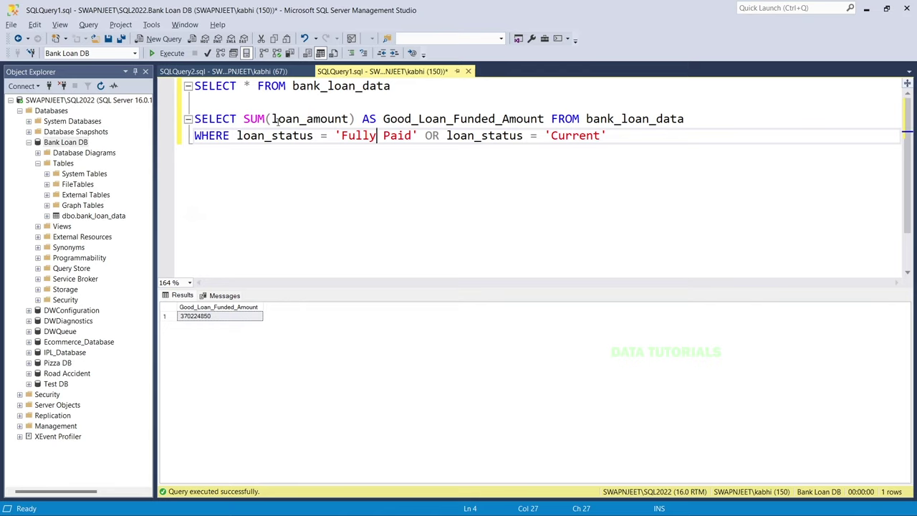
# - Switch the SUM to total_payment, alias it Good_Loan_Recieved_amount, and run it for 435786170
pyautogui.moveTo(271, 121); pyautogui.dragTo(349, 121)
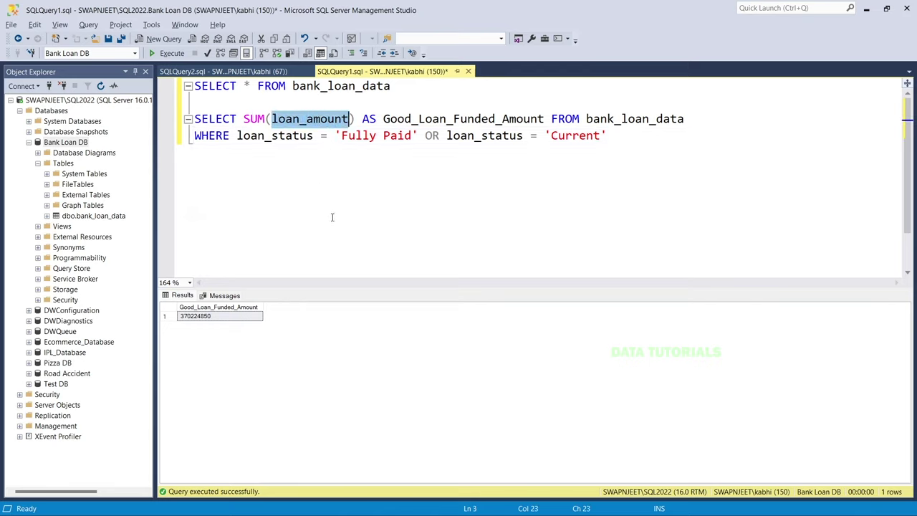
pyautogui.write('total')
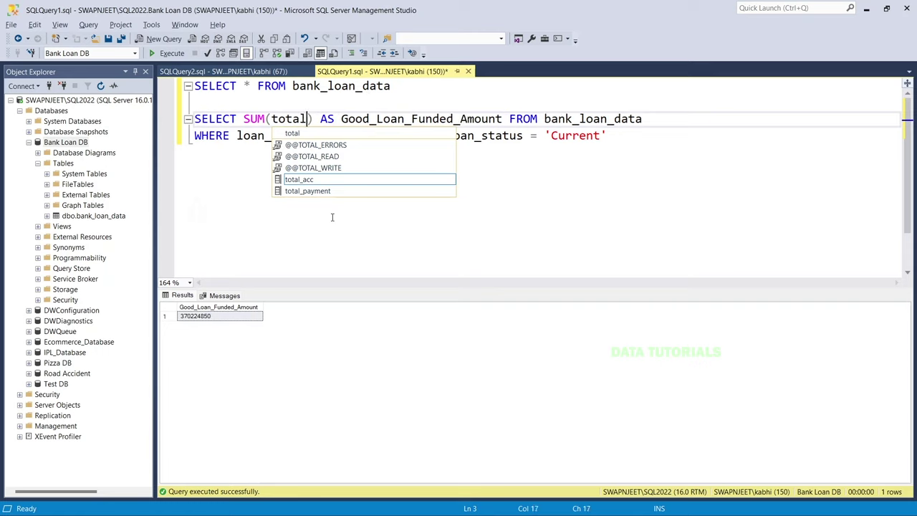
pyautogui.press('Down')
pyautogui.press('Tab')
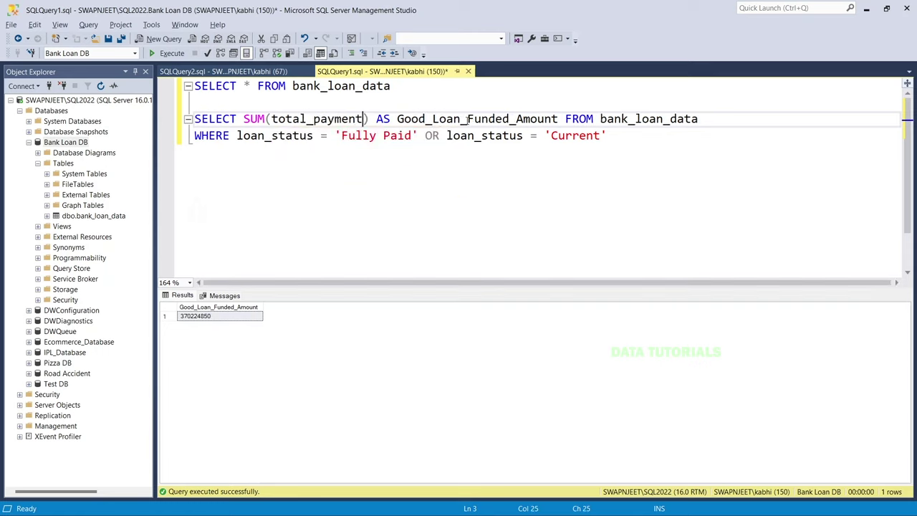
pyautogui.moveTo(468, 119); pyautogui.dragTo(562, 121)
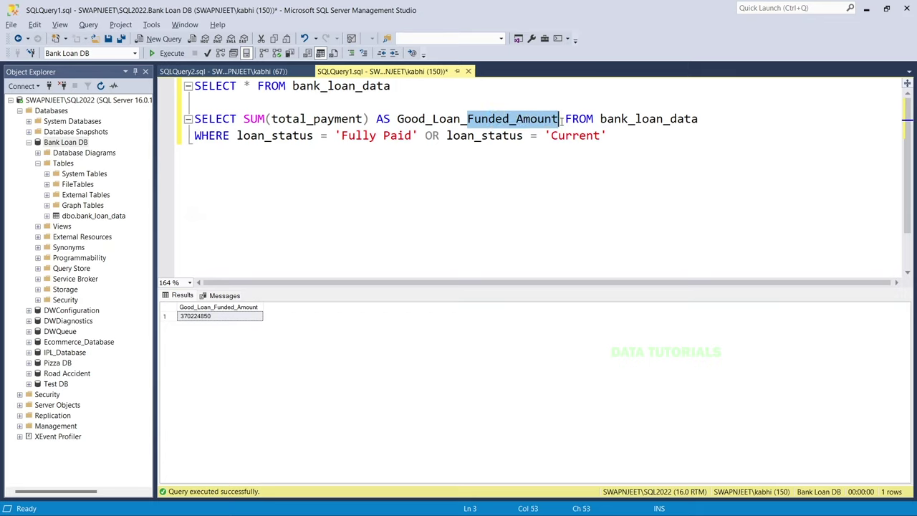
pyautogui.write('Recieved')
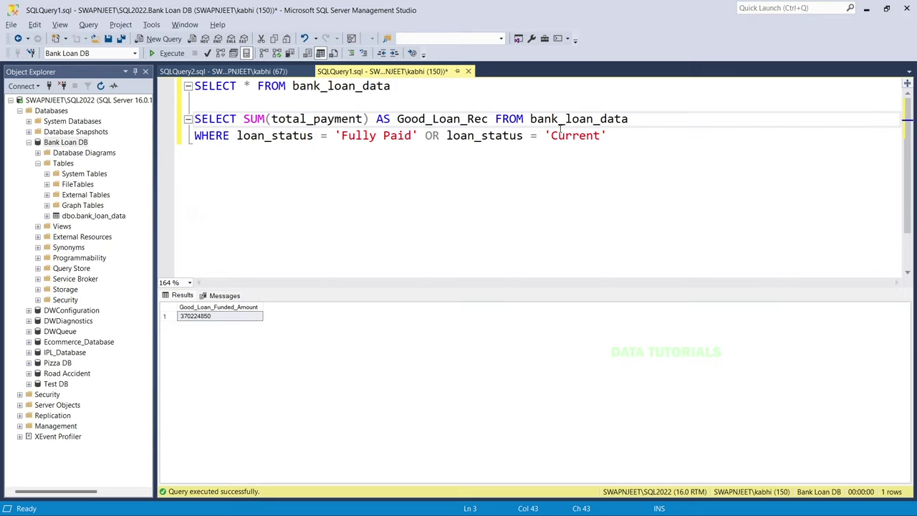
pyautogui.write('_amount')
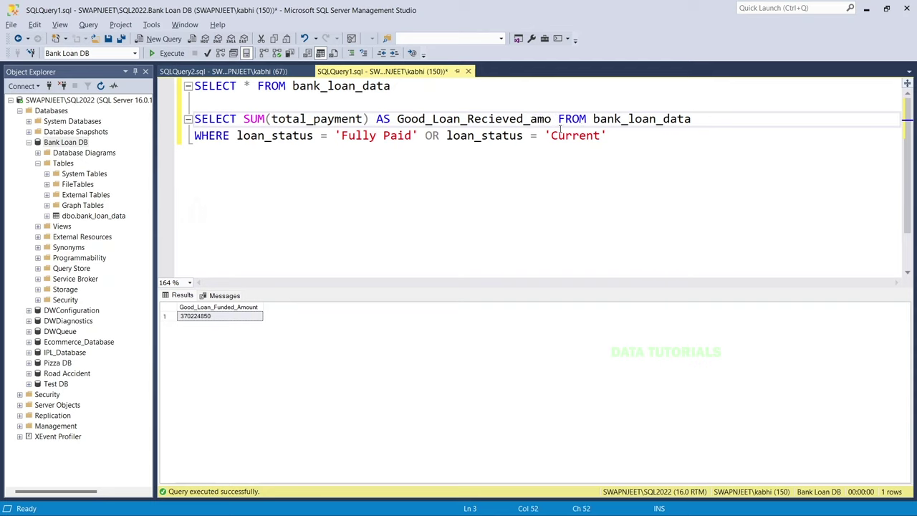
pyautogui.moveTo(609, 159); pyautogui.dragTo(195, 102)
pyautogui.click(170, 53)
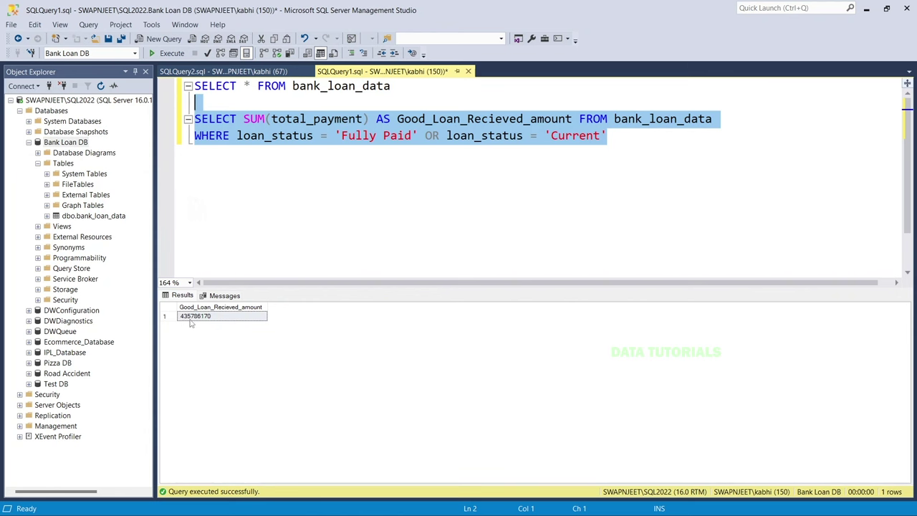
# - Compare the 435786170 result with Good Loan Amount Received in Query Doc.docx
pyautogui.hotkey('alt', 'Tab')
pyautogui.hotkey('alt', 'Tab')
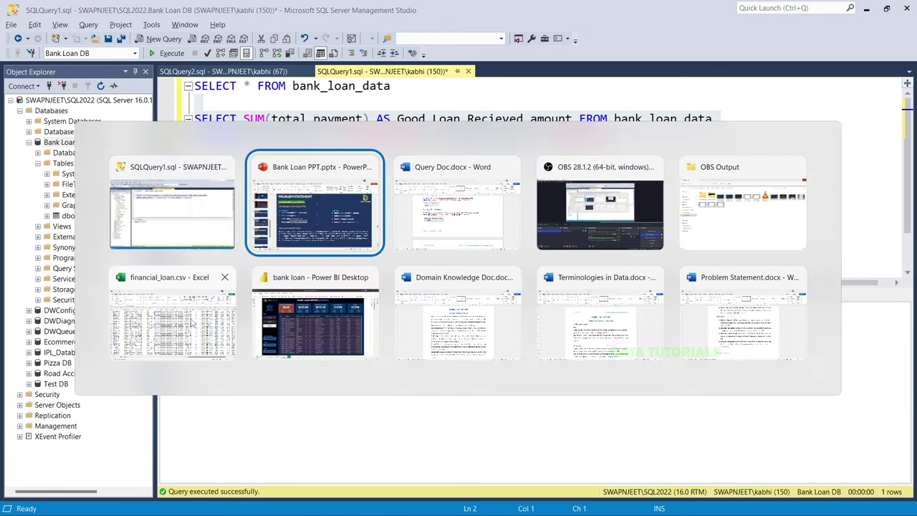
pyautogui.scroll(-4, 265, 298)
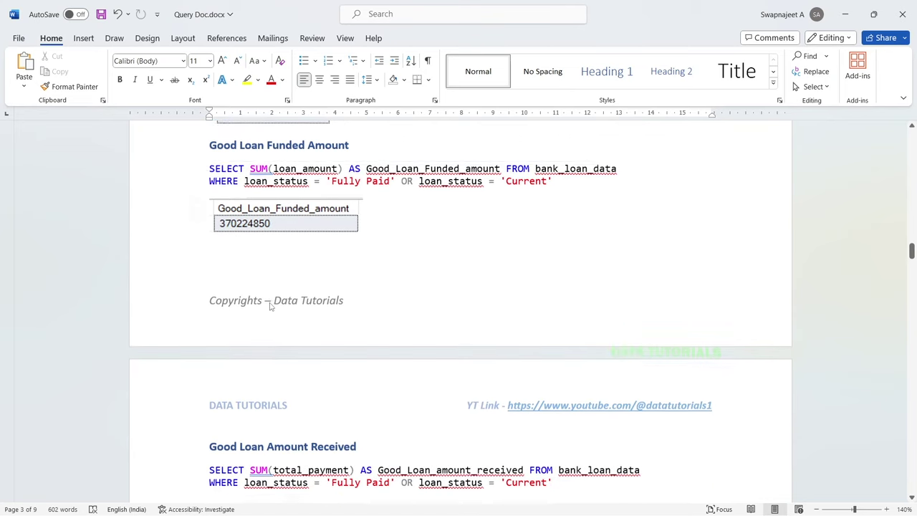
pyautogui.scroll(1, 269, 307)
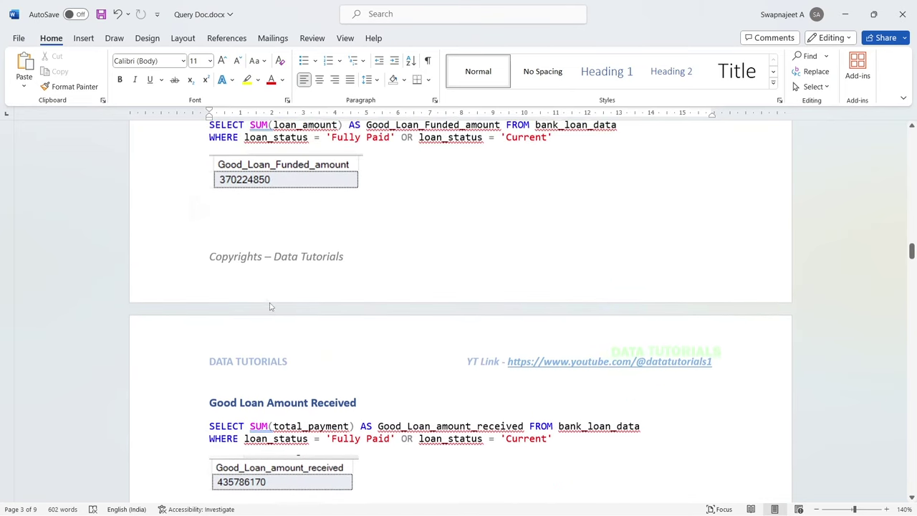
pyautogui.click(275, 182)
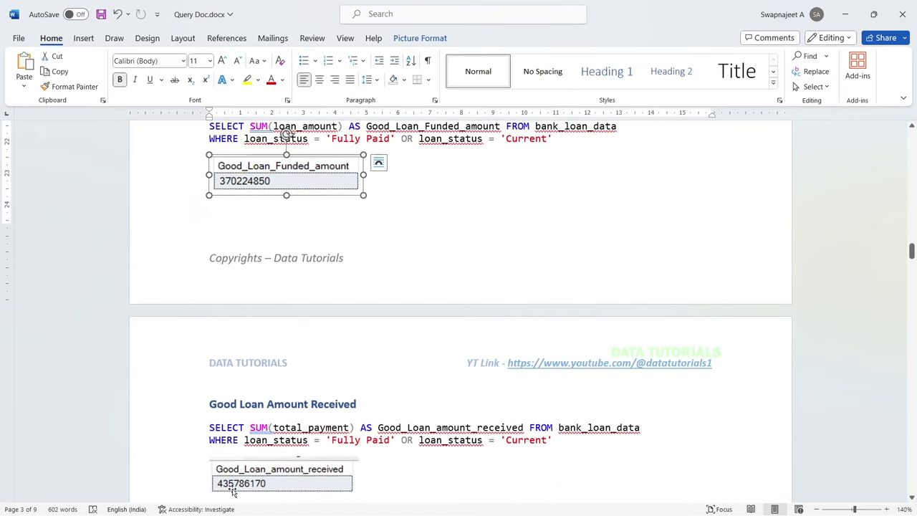
pyautogui.hotkey('alt', 'Tab')
pyautogui.hotkey('alt', 'Tab')
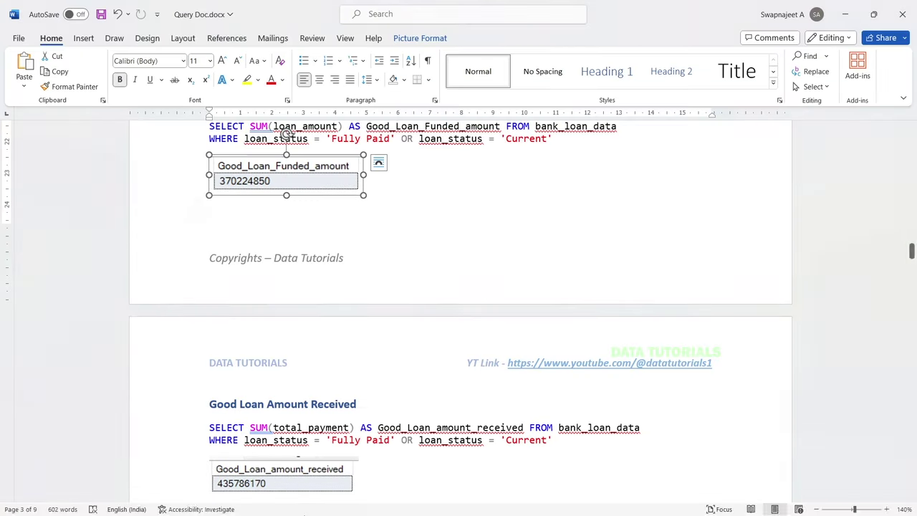
pyautogui.click(477, 220)
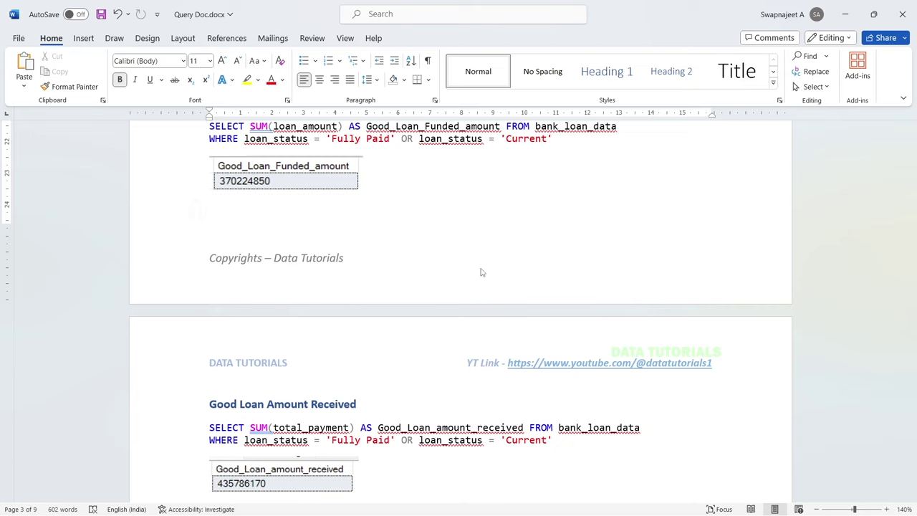
pyautogui.scroll(-5, 482, 272)
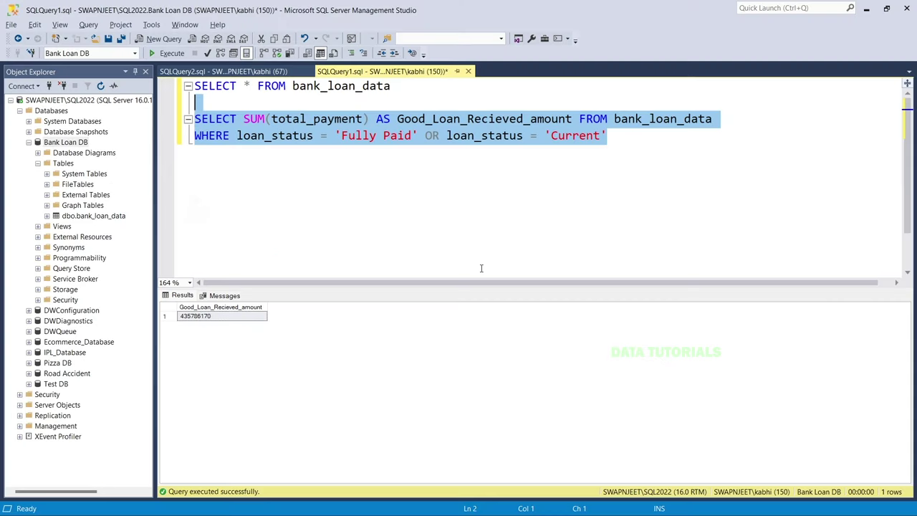
# - Copy the Bad Loan Percentage query from the Word reference and select the good-loan SUM query
pyautogui.click(447, 226)
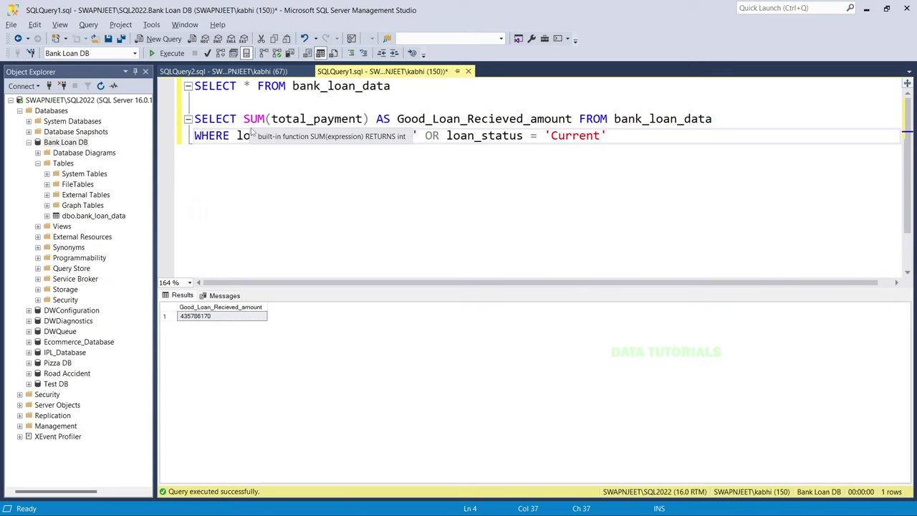
pyautogui.press('Left')
pyautogui.press('Left')
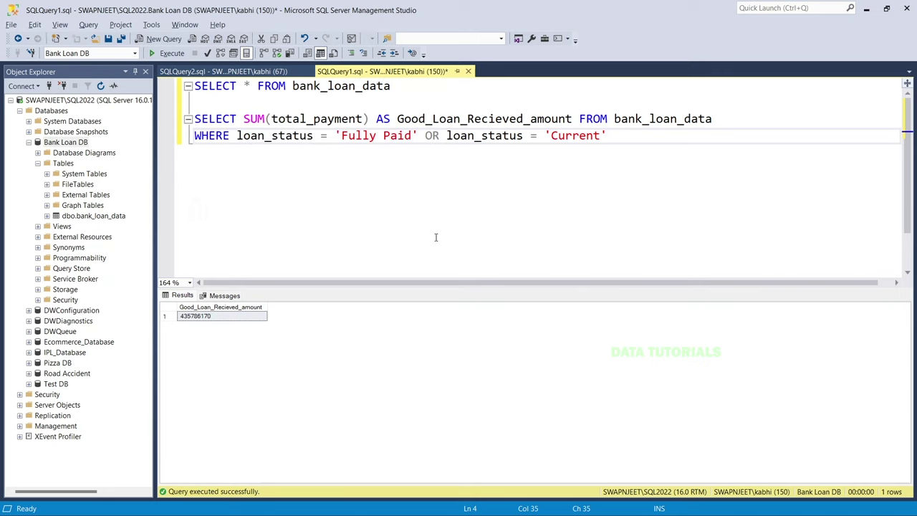
pyautogui.hotkey('alt', 'Tab')
pyautogui.scroll(-3, 420, 287)
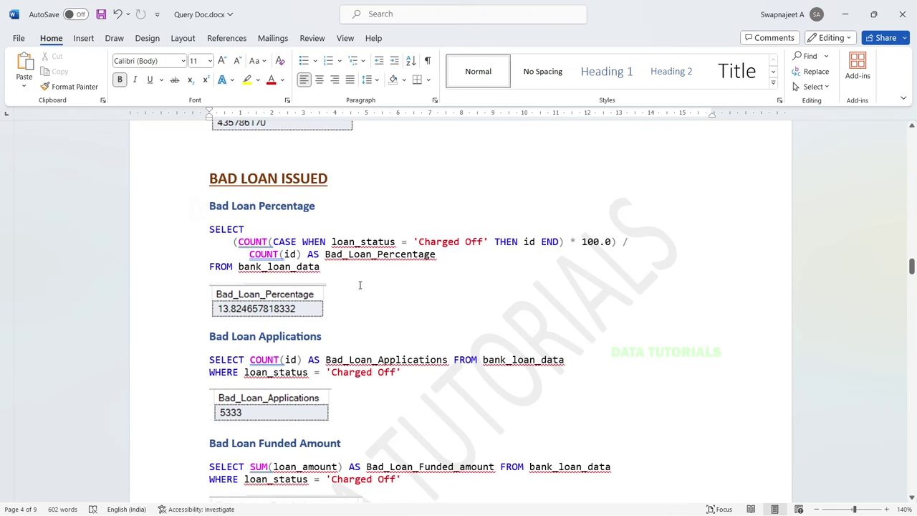
pyautogui.moveTo(322, 269); pyautogui.dragTo(210, 230)
pyautogui.hotkey('ctrl', 'c')
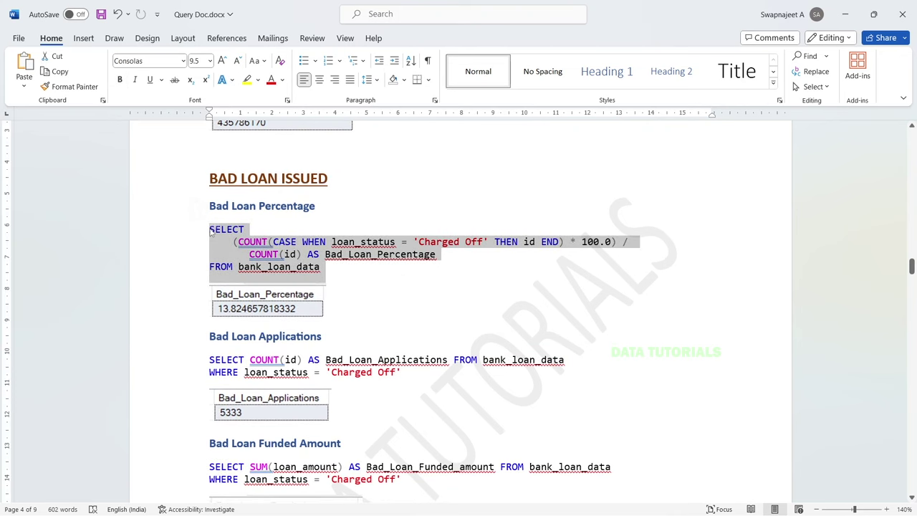
pyautogui.hotkey('alt', 'Tab')
pyautogui.moveTo(608, 136); pyautogui.dragTo(195, 120)
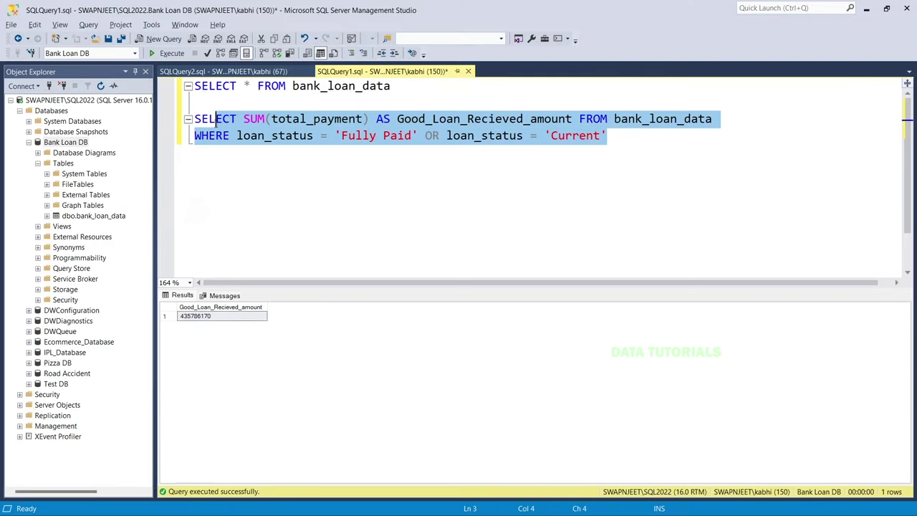
# - Paste the Bad Loan Percentage query over the SUM query and run it, returning 13.824657818332
pyautogui.hotkey('ctrl', 'v')
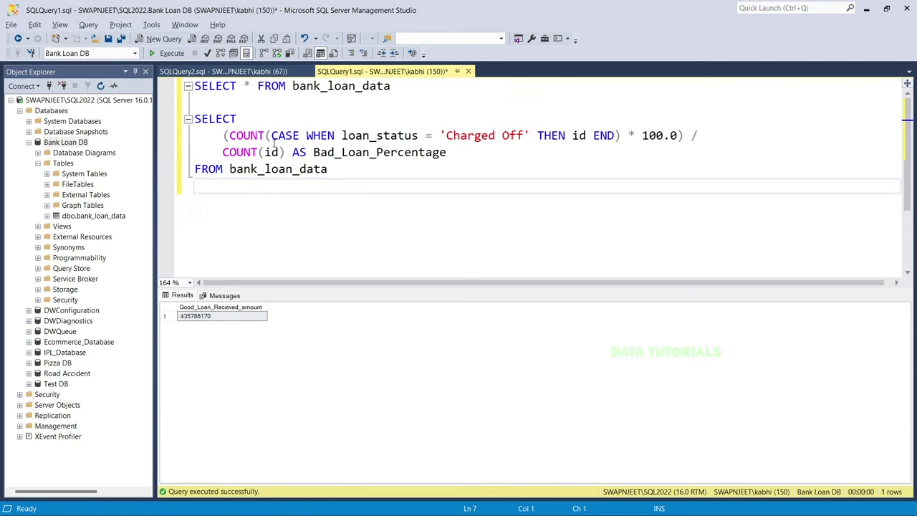
pyautogui.moveTo(447, 138); pyautogui.dragTo(524, 137)
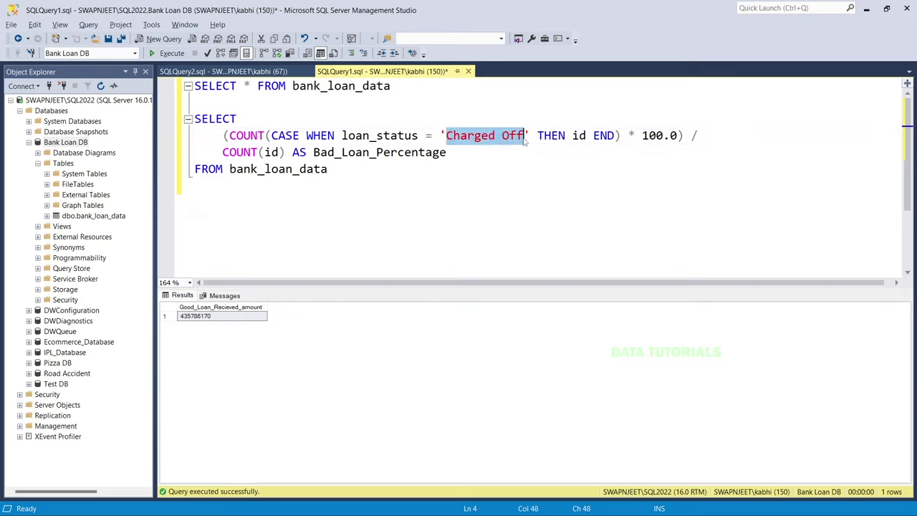
pyautogui.click(607, 137)
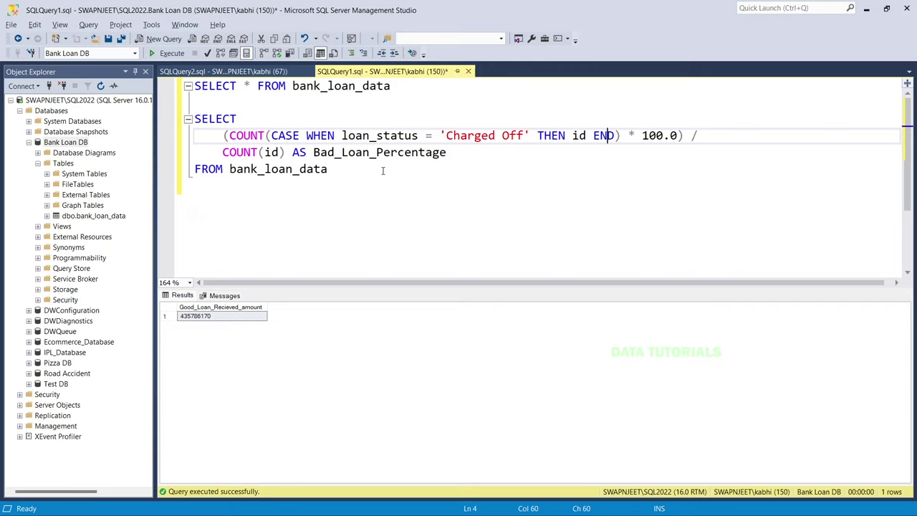
pyautogui.moveTo(330, 170); pyautogui.dragTo(194, 119)
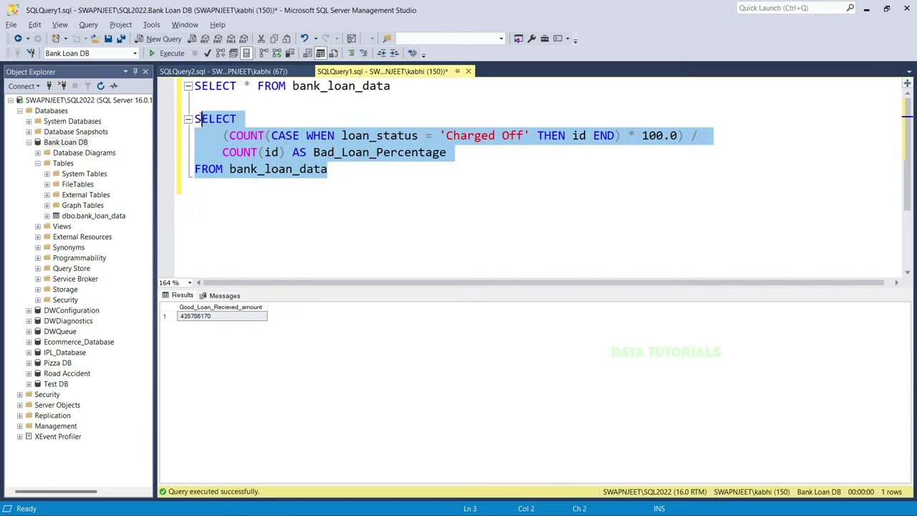
pyautogui.click(175, 56)
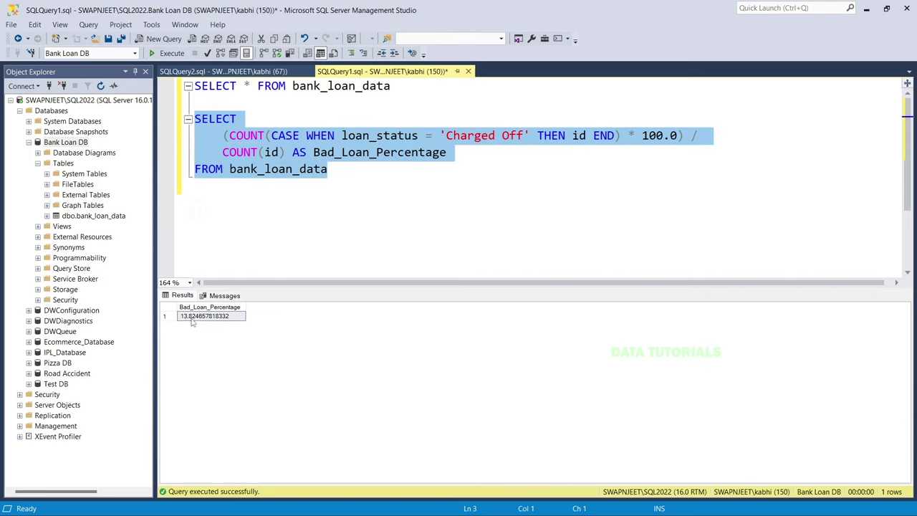
# - Point out the 'Charged Off' condition in the COUNT(CASE line, then bring up Word to compare
pyautogui.click(262, 185)
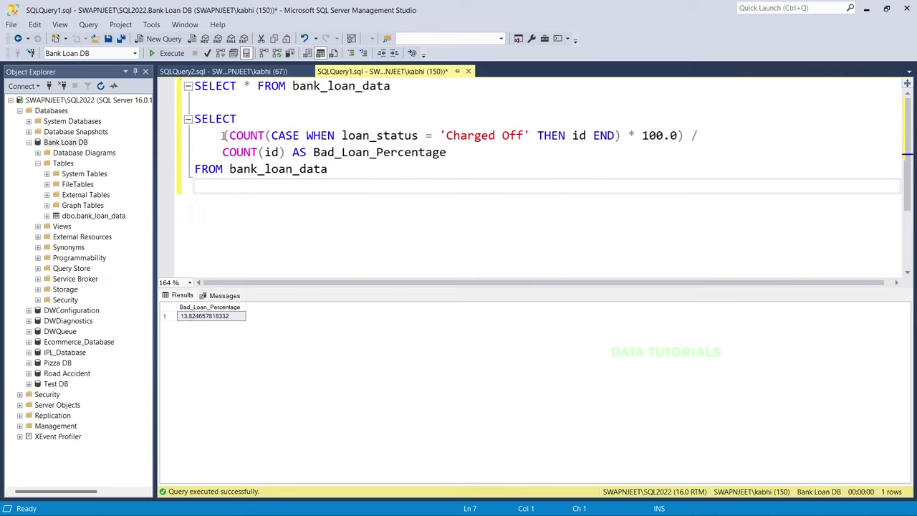
pyautogui.click(223, 135)
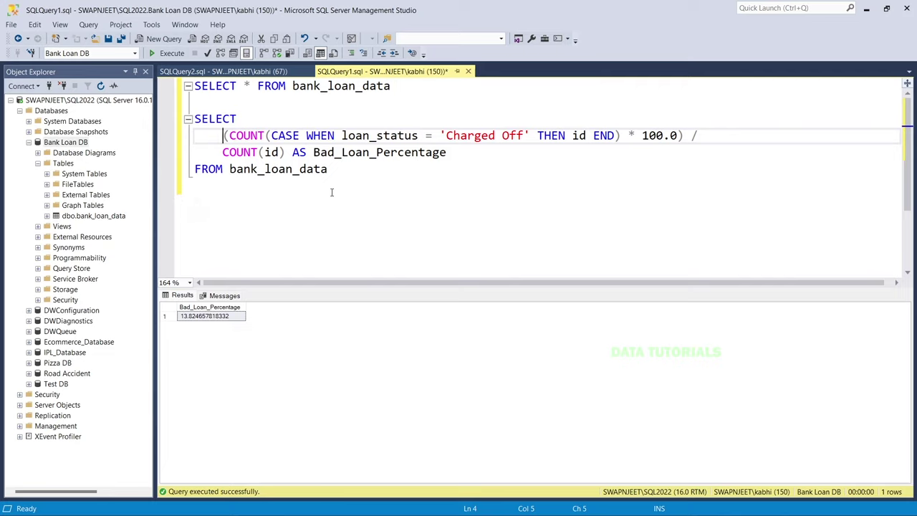
pyautogui.moveTo(445, 135); pyautogui.dragTo(523, 141)
pyautogui.click(504, 197)
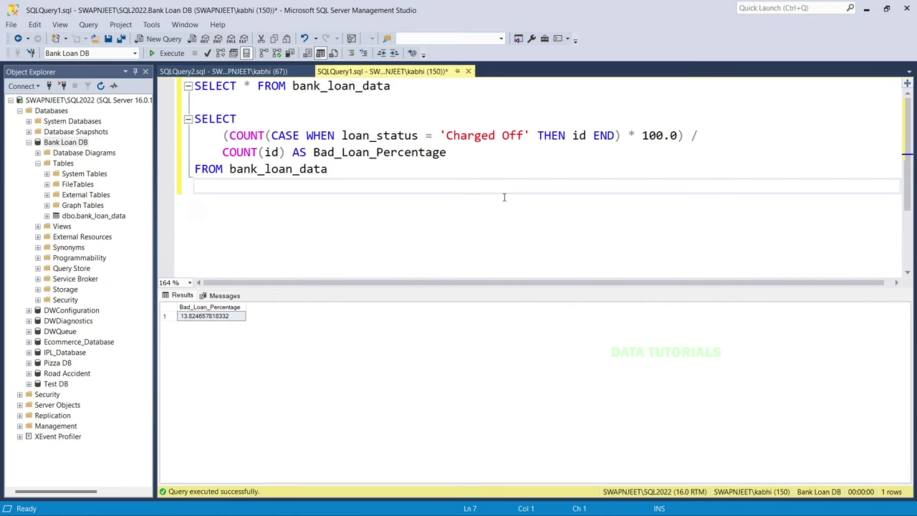
pyautogui.hotkey('alt', 'Tab')
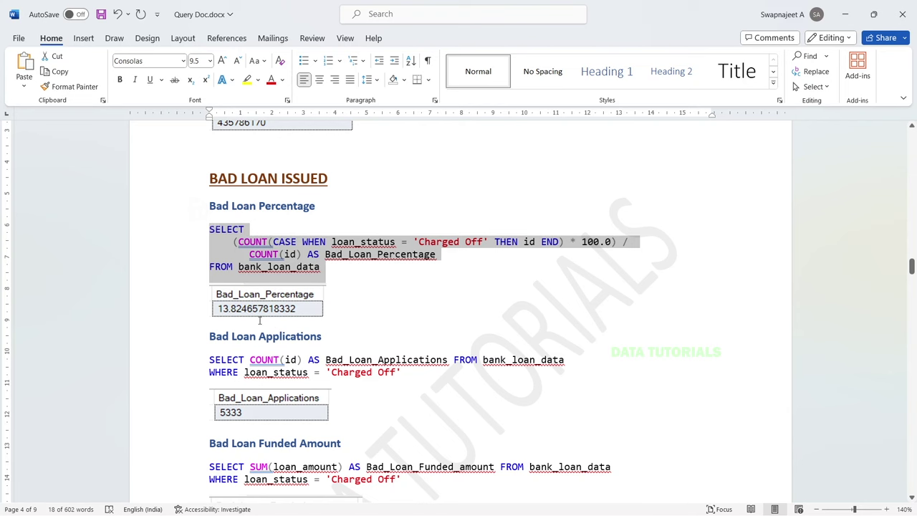
# - Check the Bad Loan section in Word, then delete the percentage query body after SELECT
pyautogui.hotkey('alt', 'Tab')
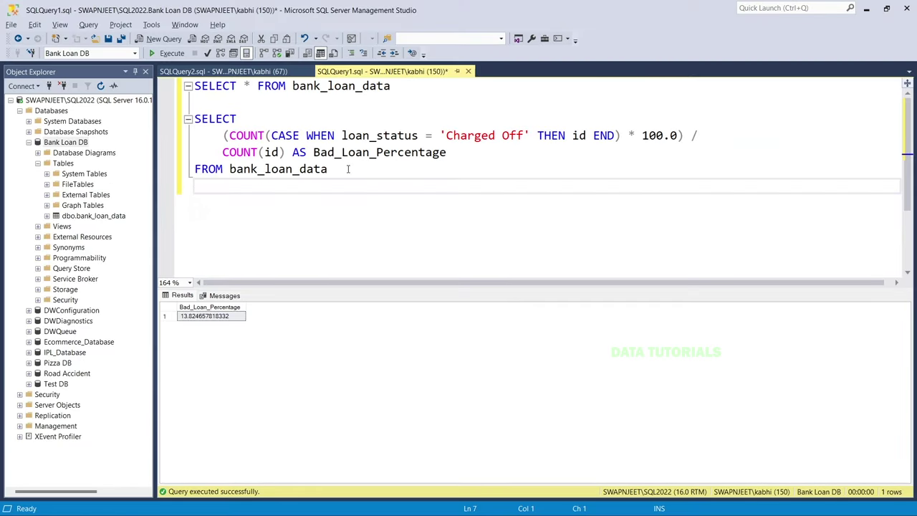
pyautogui.hotkey('alt', 'Tab')
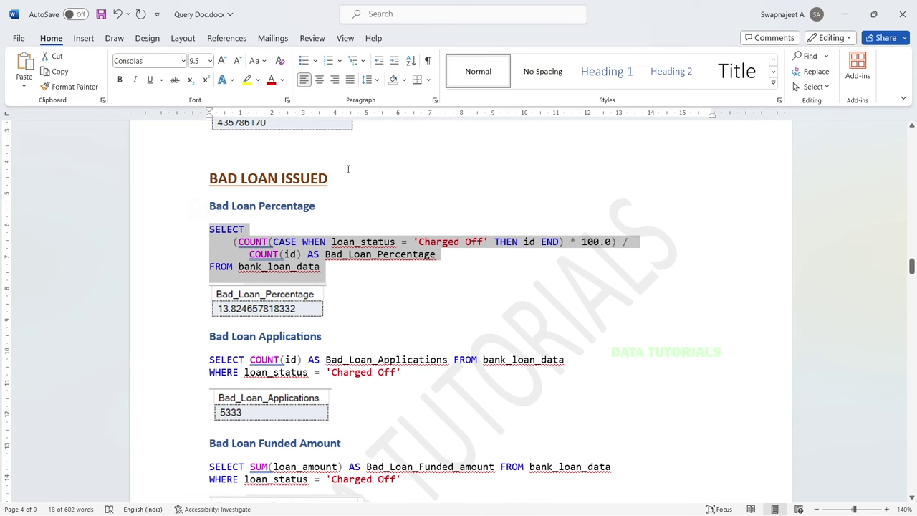
pyautogui.hotkey('alt', 'Tab')
pyautogui.moveTo(348, 169); pyautogui.dragTo(216, 136)
pyautogui.press('BackSpace')
pyautogui.press('BackSpace')
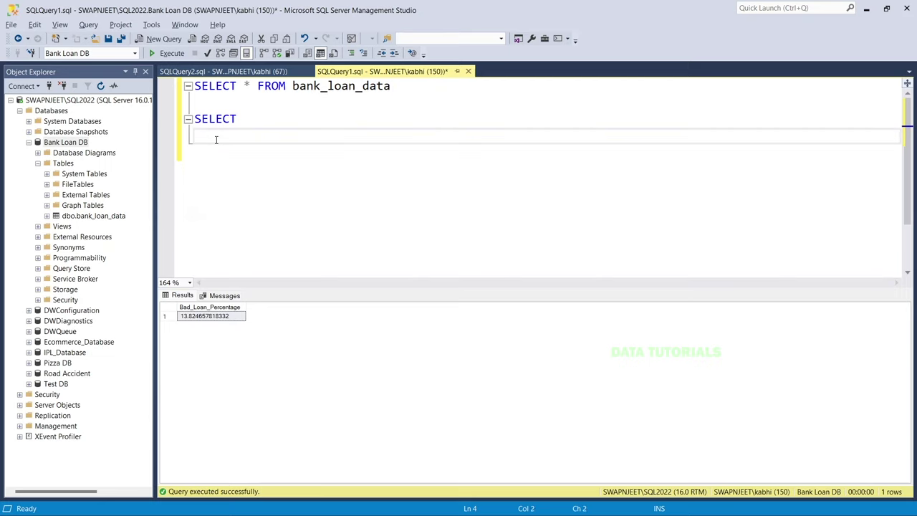
# - Write a COUNT(id) query aliased Bad_LOan_Applications on bank_loan_data with WHERE loan_status = 'Charged Off'
pyautogui.press('BackSpace')
pyautogui.press('BackSpace')
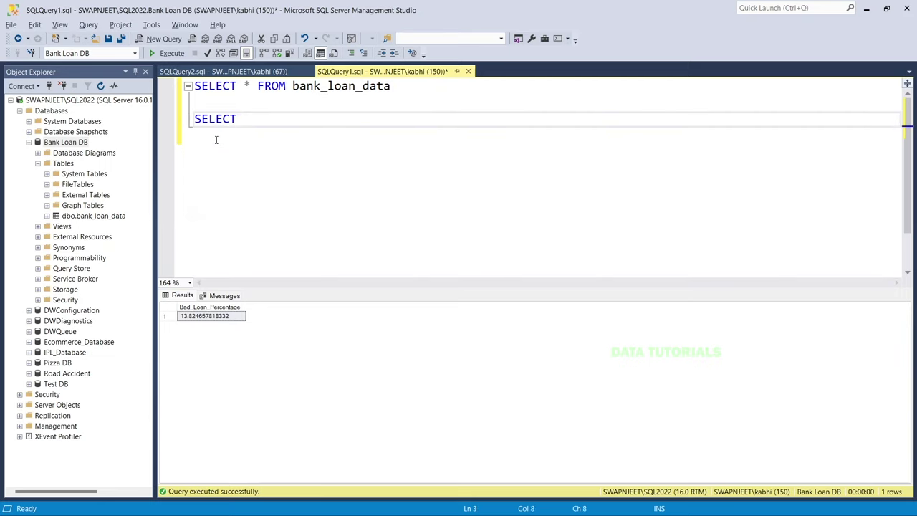
pyautogui.write('COUNT(')
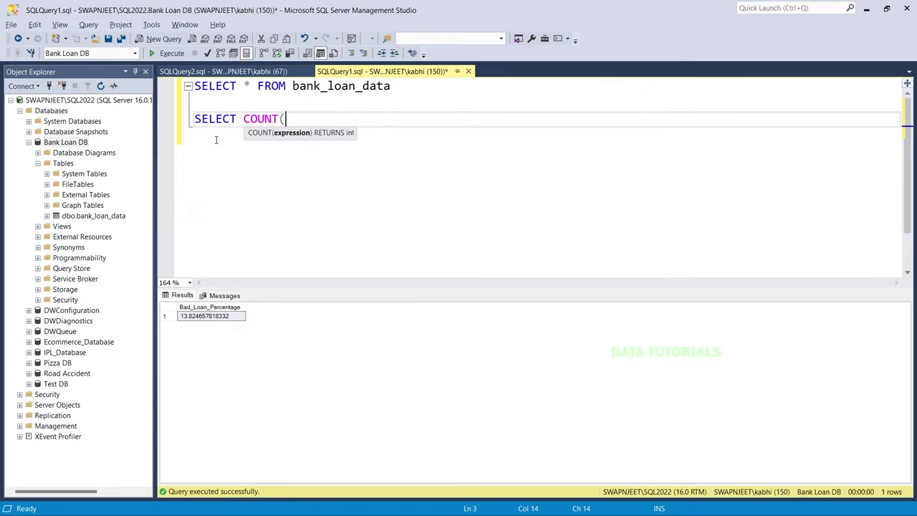
pyautogui.write('id) FROM')
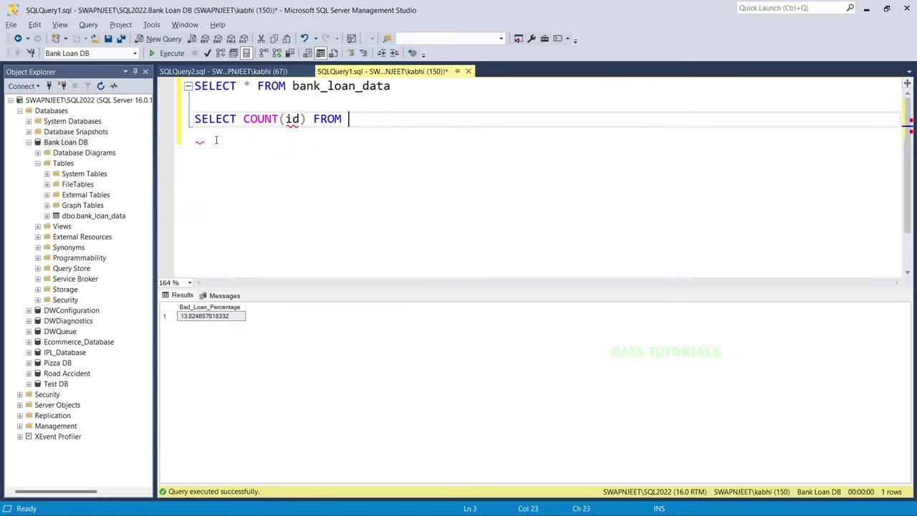
pyautogui.write(' ban')
pyautogui.press('Tab')
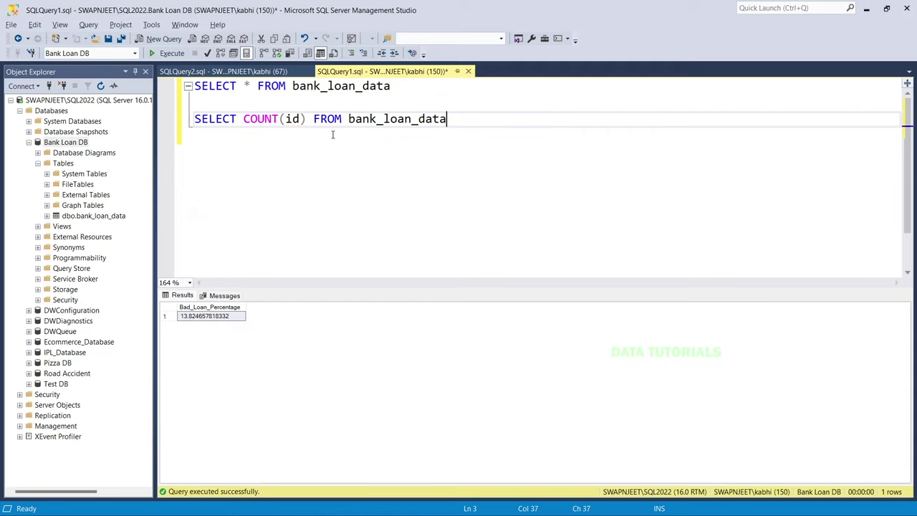
pyautogui.hotkey('ctrl', 'Left')
pyautogui.write('AS ')
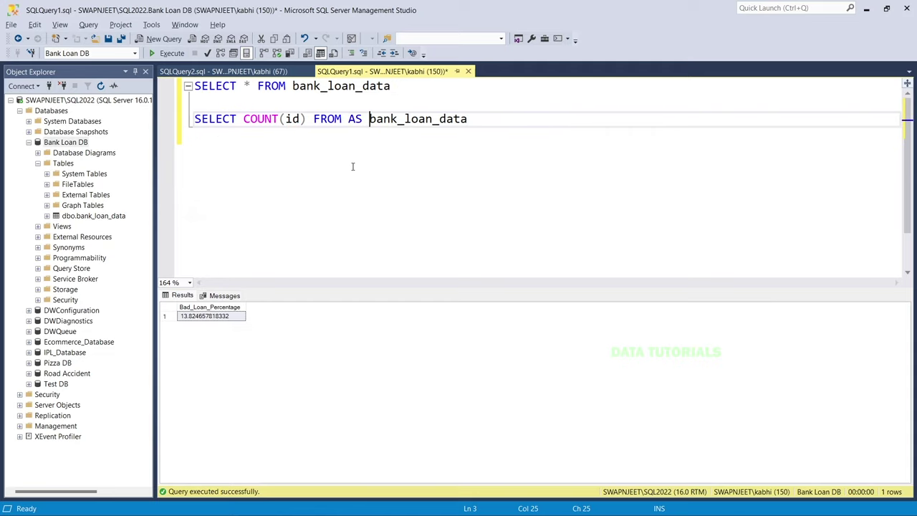
pyautogui.write('BAN')
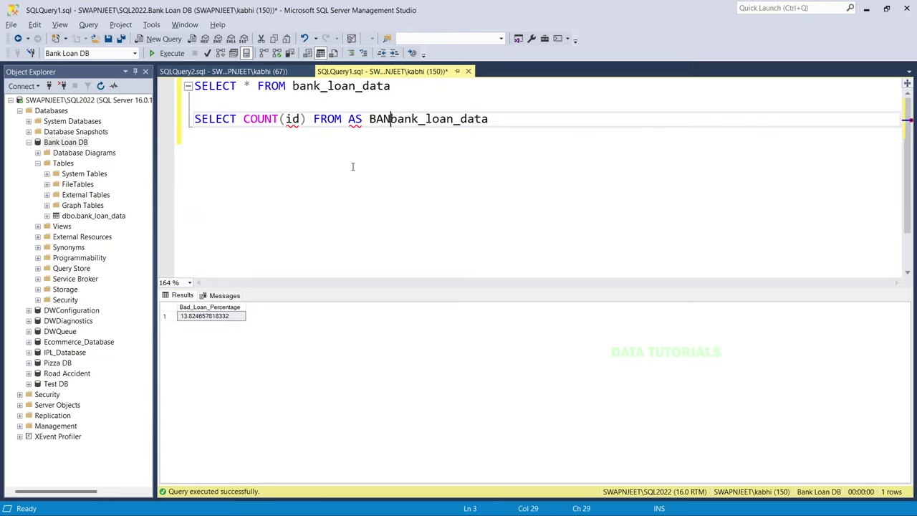
pyautogui.press('BackSpace')
pyautogui.press('BackSpace')
pyautogui.write('Bad_LOan')
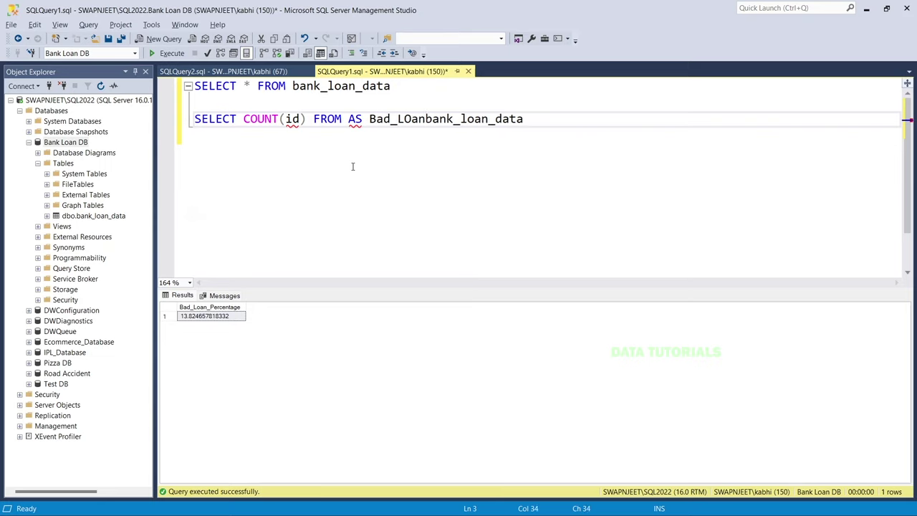
pyautogui.write('_Applica')
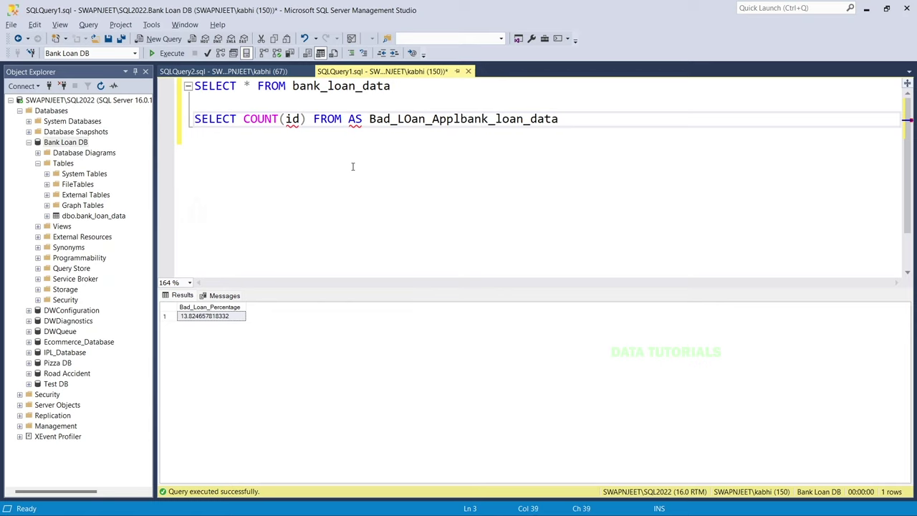
pyautogui.write('tions')
pyautogui.press('BackSpace')
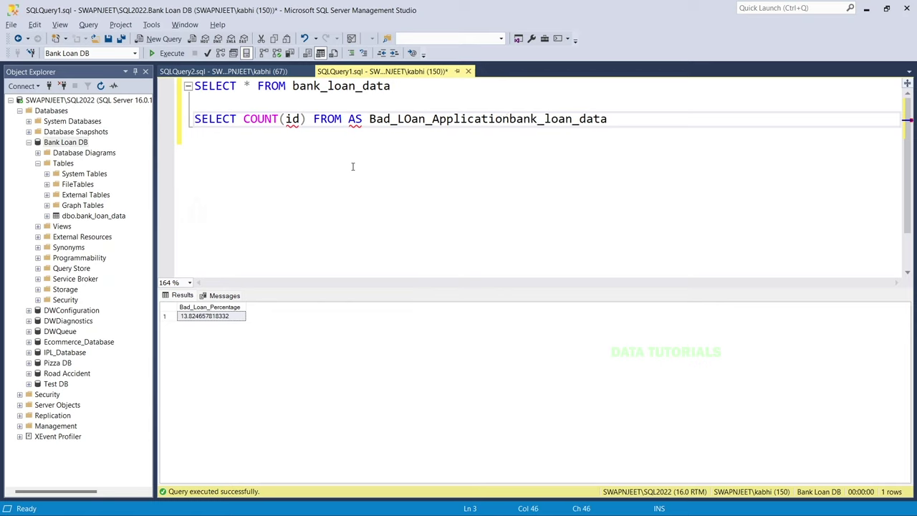
pyautogui.press('BackSpace')
pyautogui.write('s')
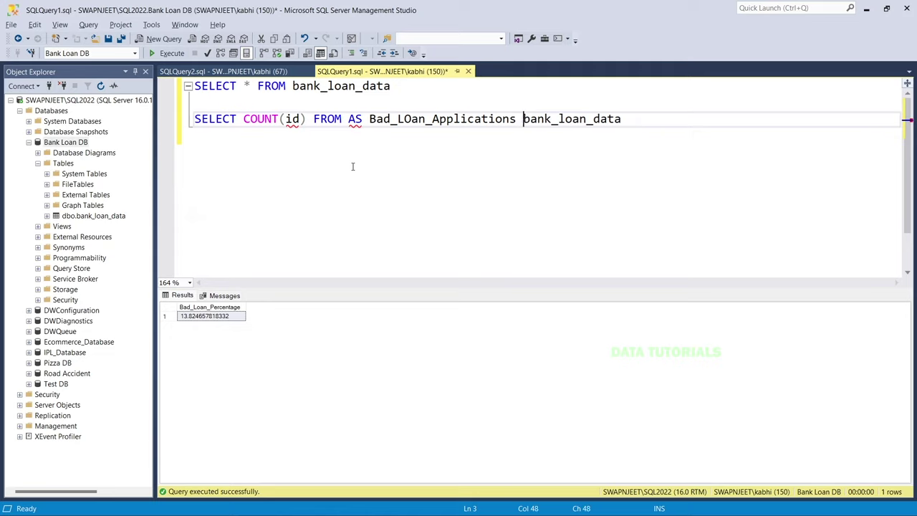
pyautogui.press('End')
pyautogui.press('Return')
pyautogui.write('WHERE ')
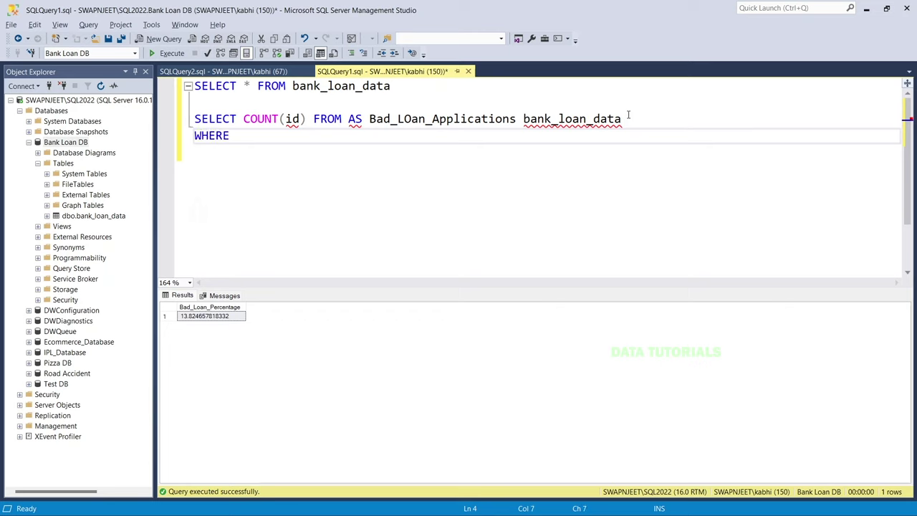
pyautogui.write('loan_status ')
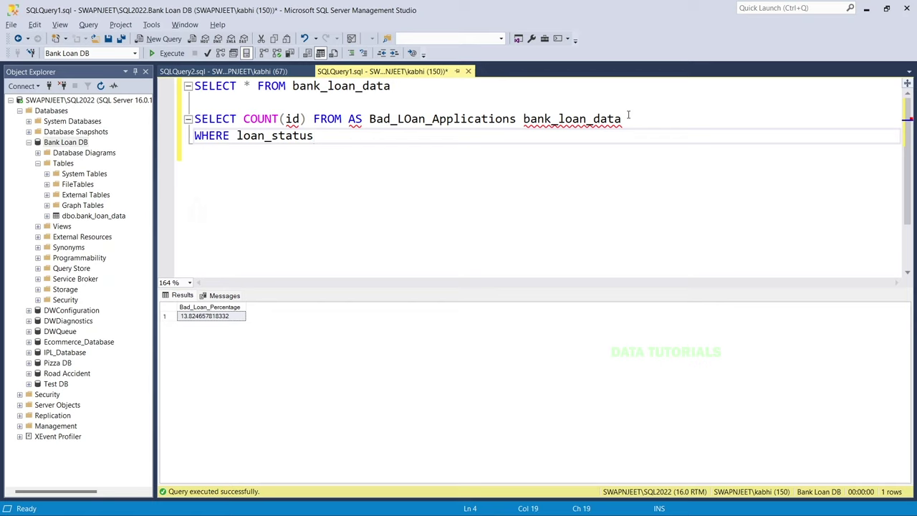
pyautogui.write("= 'Charged Off")
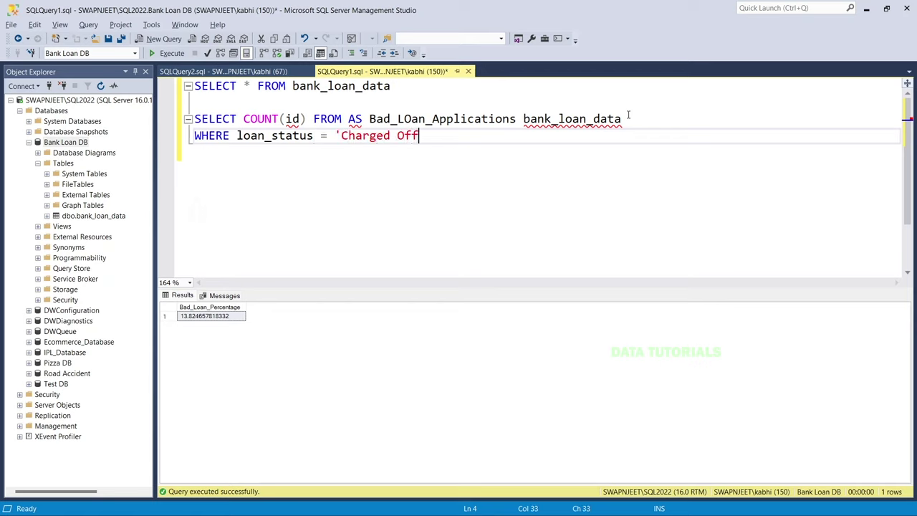
pyautogui.write("'")
# - Move the misplaced FROM after the alias to fix the syntax error and rerun, getting 5333
pyautogui.moveTo(431, 136); pyautogui.dragTo(194, 119)
pyautogui.click(171, 53)
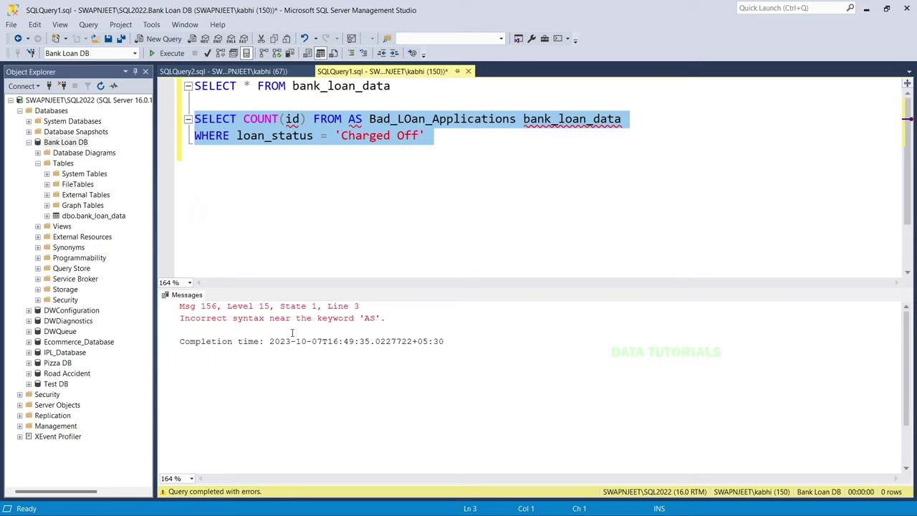
pyautogui.click(369, 118)
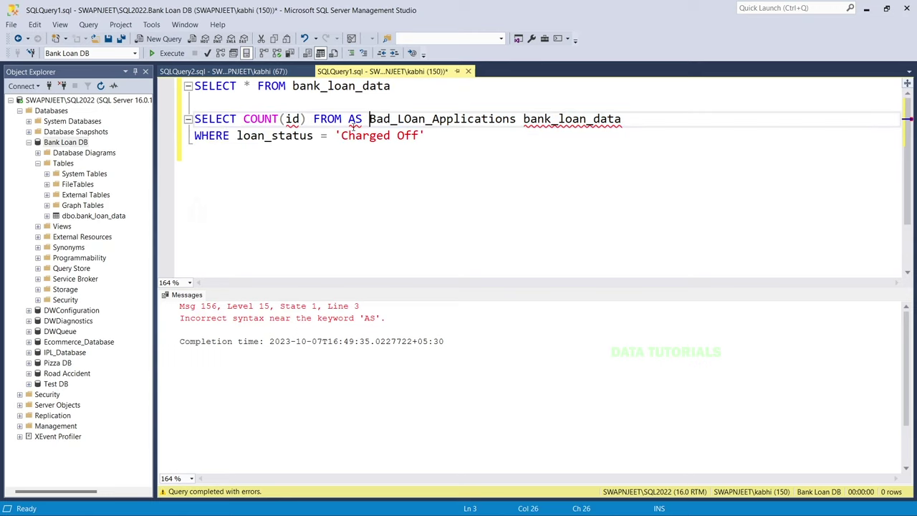
pyautogui.doubleClick(331, 121)
pyautogui.press('BackSpace')
pyautogui.press('BackSpace')
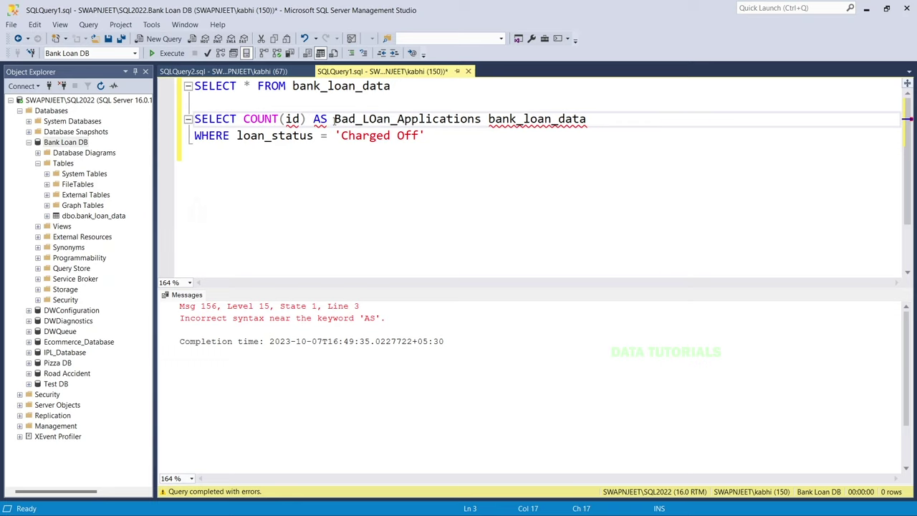
pyautogui.click(485, 122)
pyautogui.write('FROM')
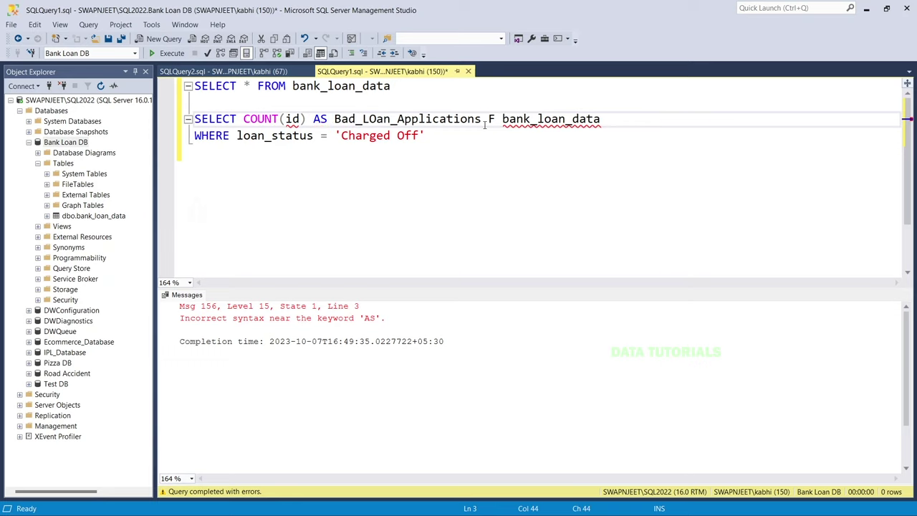
pyautogui.moveTo(430, 150); pyautogui.dragTo(195, 119)
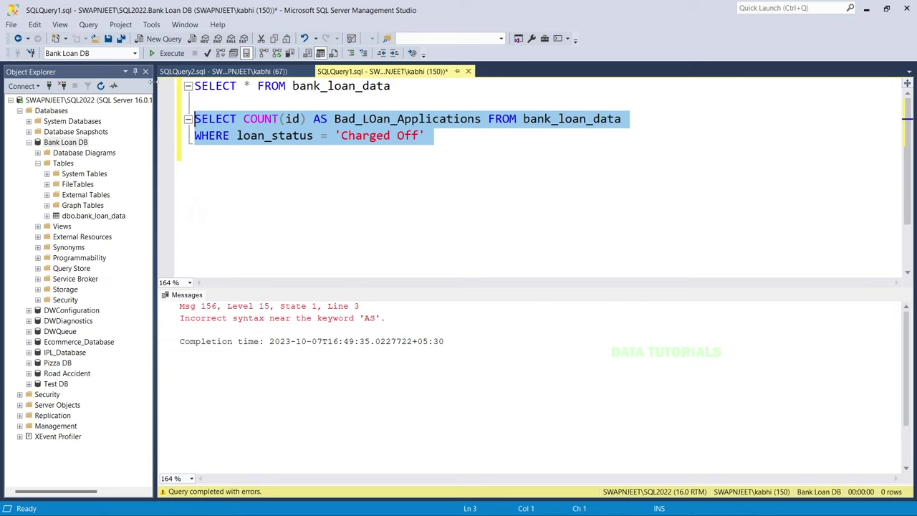
pyautogui.press('F5')
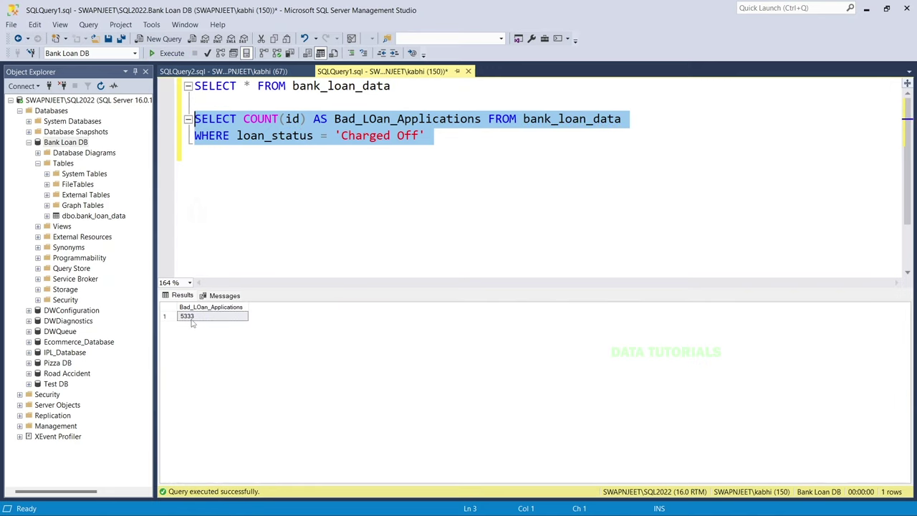
pyautogui.hotkey('alt', 'Tab')
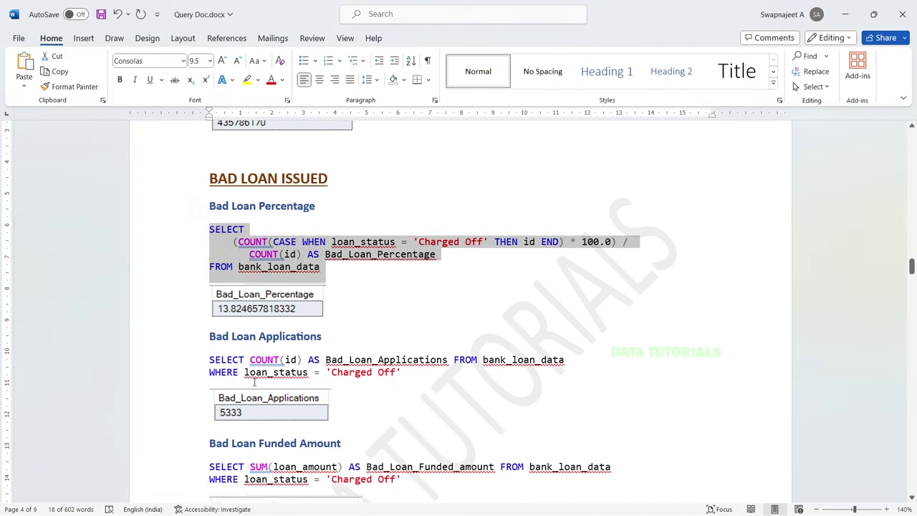
pyautogui.hotkey('alt', 'Tab')
pyautogui.click(278, 215)
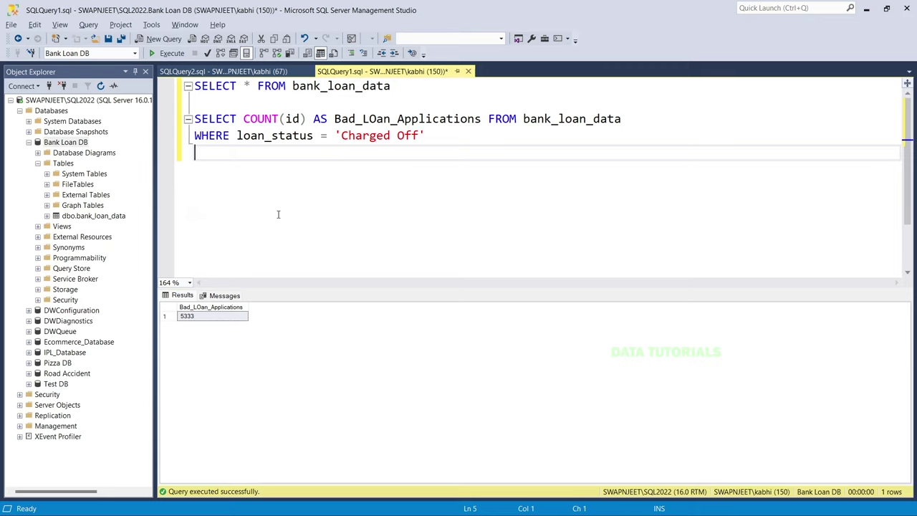
pyautogui.hotkey('alt', 'Tab')
pyautogui.scroll(-4, 323, 404)
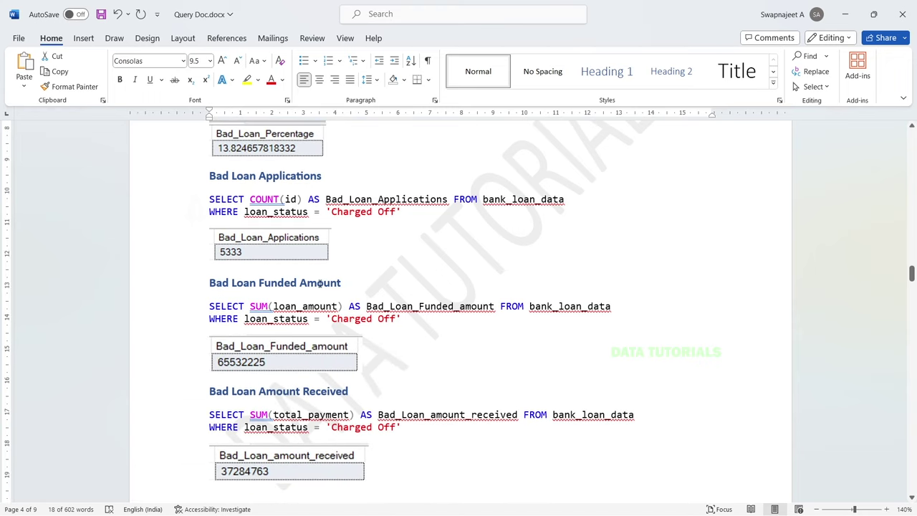
pyautogui.hotkey('alt', 'Tab')
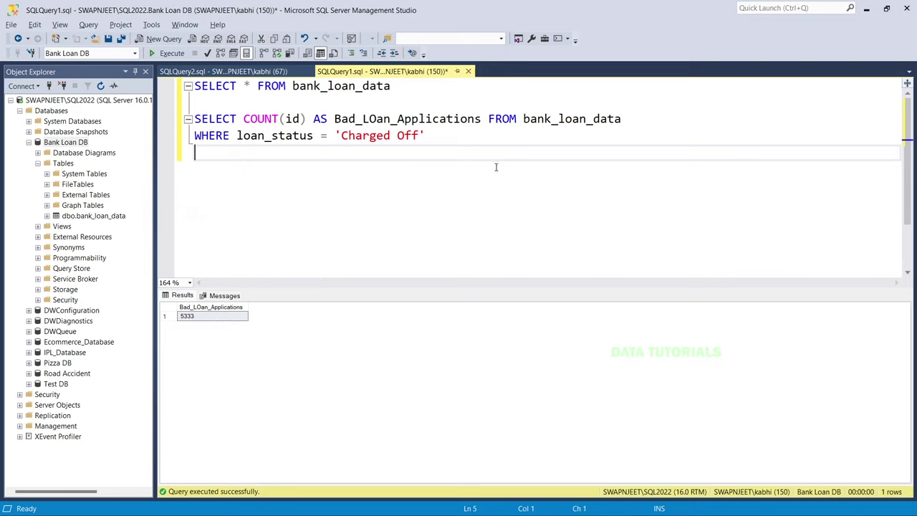
# - Change COUNT(id) to SUM(loan_amount), rename the alias Bad_Loan_Funded_amount, and run for 65532225
pyautogui.moveTo(306, 121); pyautogui.dragTo(244, 121)
pyautogui.write('SUM')
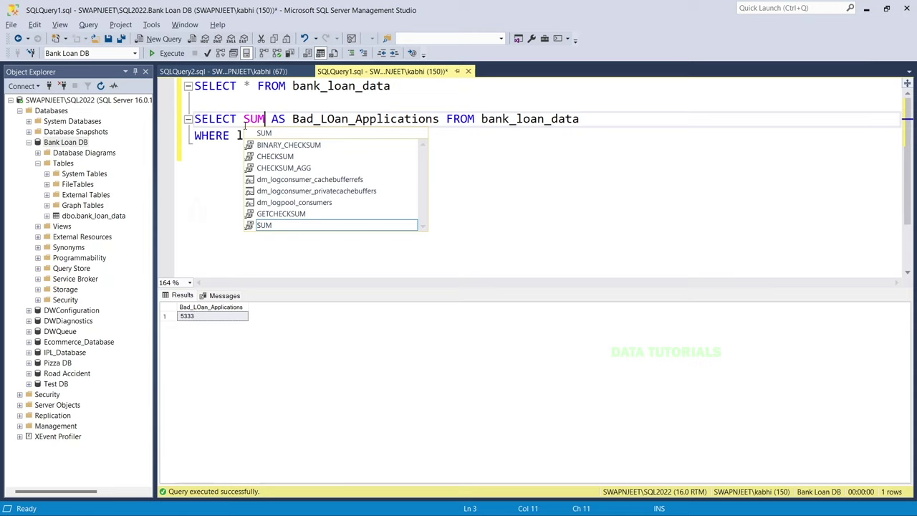
pyautogui.write('(loan')
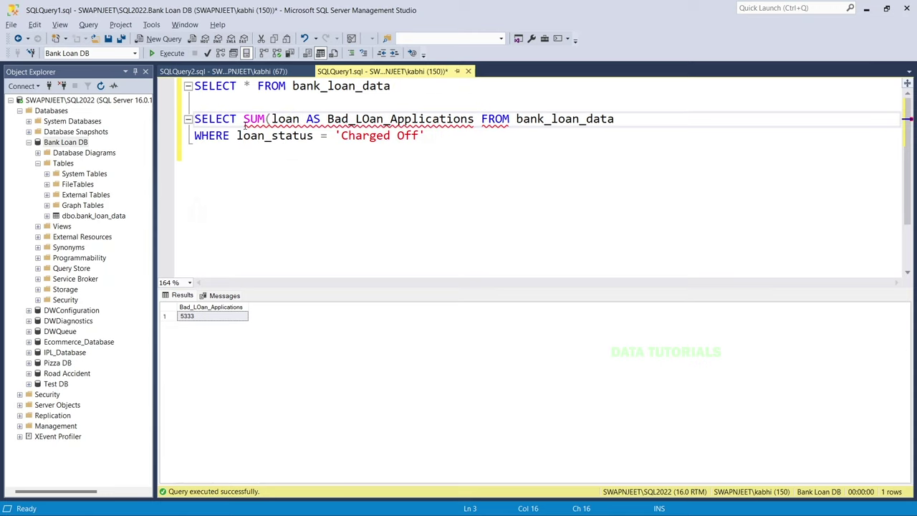
pyautogui.write('_amount')
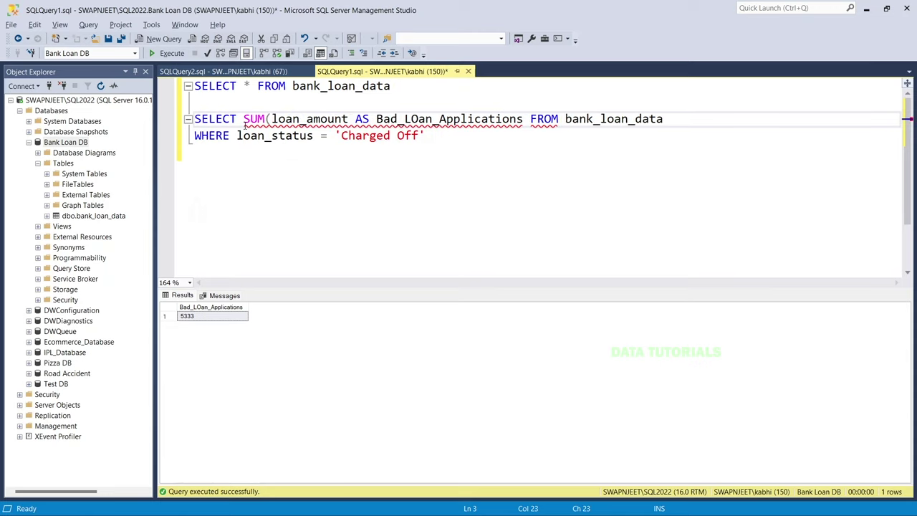
pyautogui.write(')')
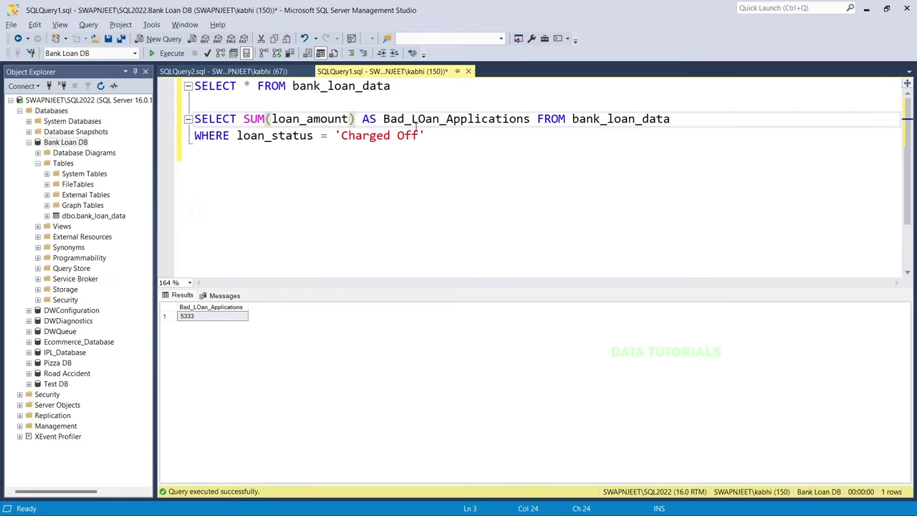
pyautogui.moveTo(413, 120); pyautogui.dragTo(439, 119)
pyautogui.click(462, 119)
pyautogui.click(426, 119)
pyautogui.press('BackSpace')
pyautogui.write('o')
pyautogui.moveTo(447, 119); pyautogui.dragTo(533, 119)
pyautogui.write('Funded_a')
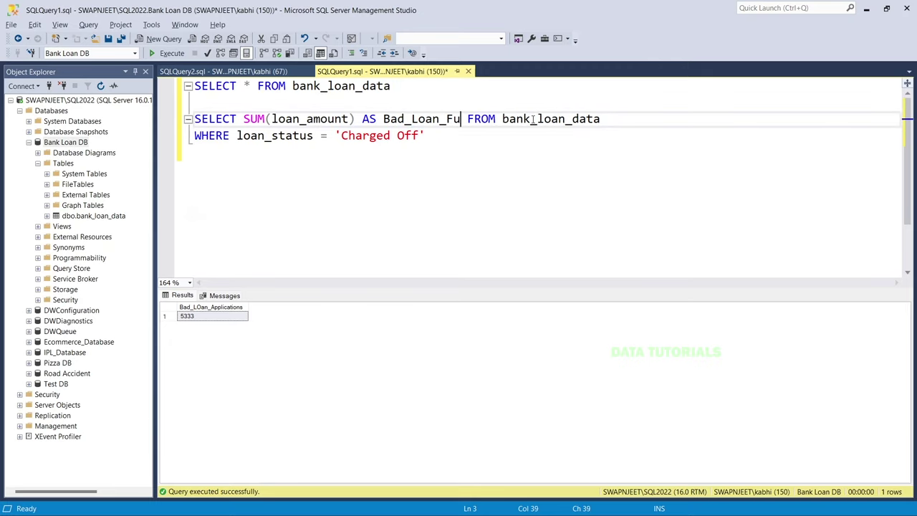
pyautogui.write('mount')
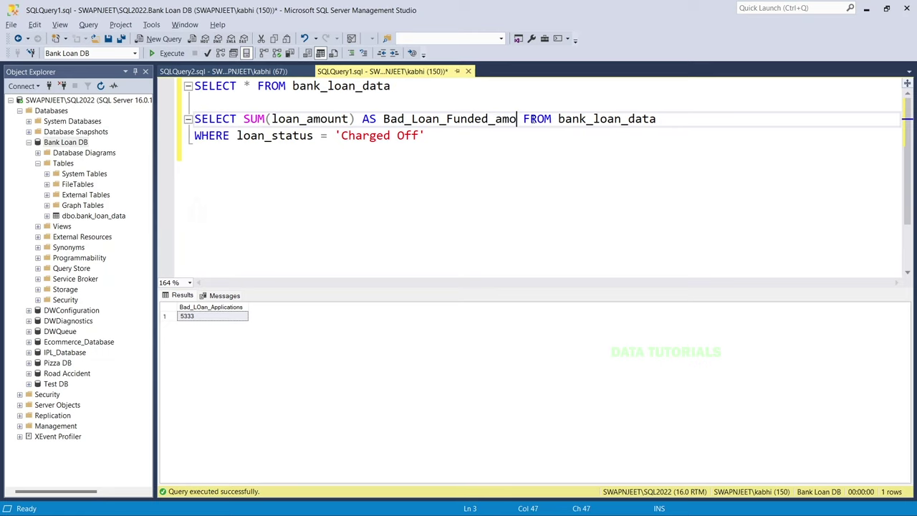
pyautogui.moveTo(426, 136); pyautogui.dragTo(201, 108)
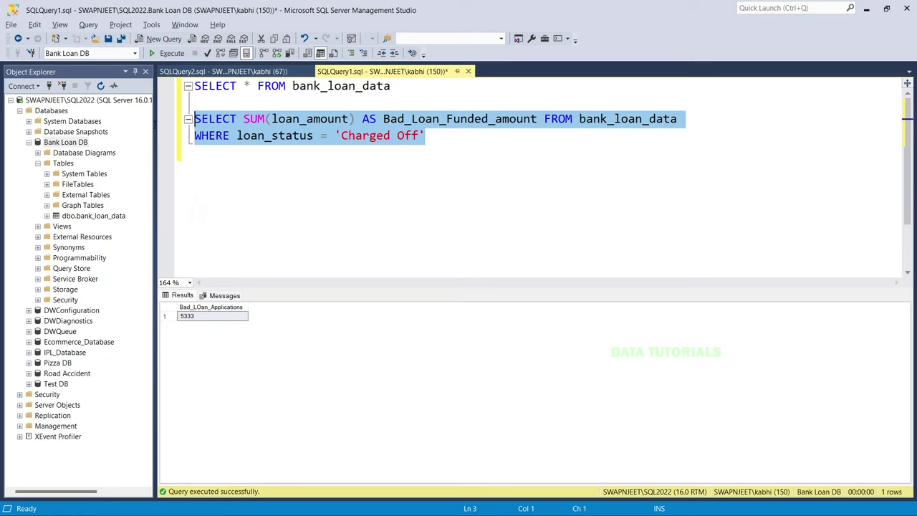
pyautogui.click(167, 53)
# - Sum total_payment as Bad_Loan_Amount_Recieved, run it for 37284763, and check Word's reference
pyautogui.click(454, 219)
pyautogui.moveTo(446, 119); pyautogui.dragTo(539, 120)
pyautogui.write('Amount')
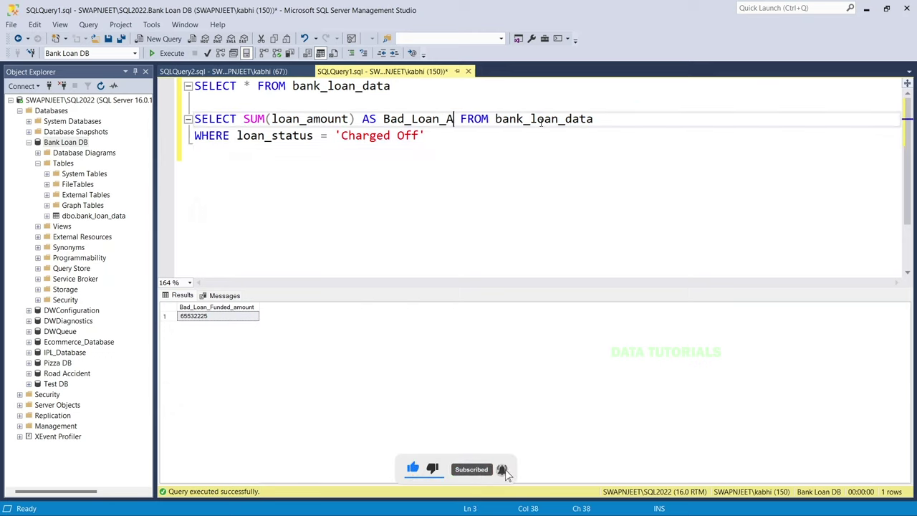
pyautogui.write('_Recie')
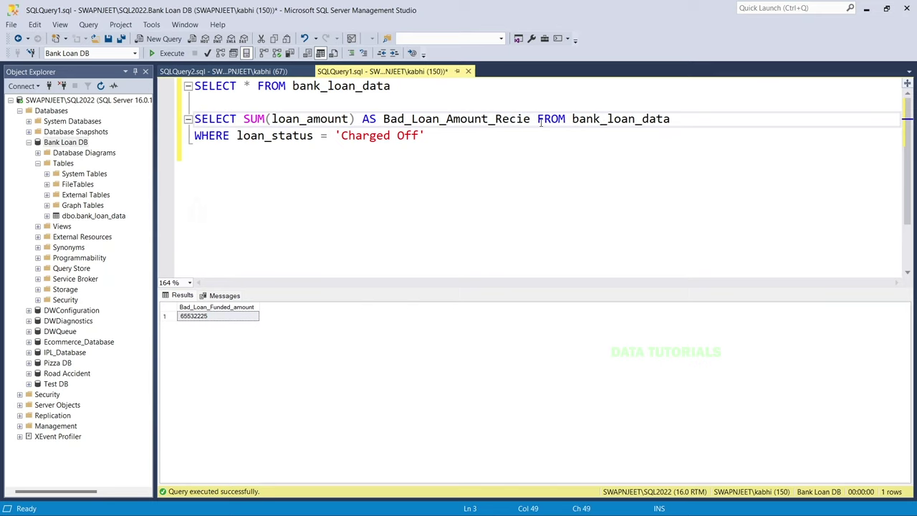
pyautogui.write('ved')
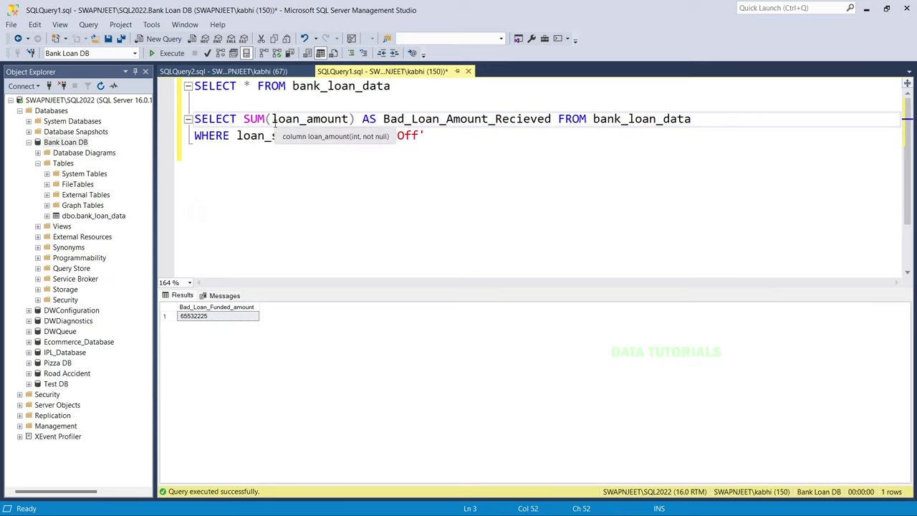
pyautogui.moveTo(272, 119); pyautogui.dragTo(351, 119)
pyautogui.write('total')
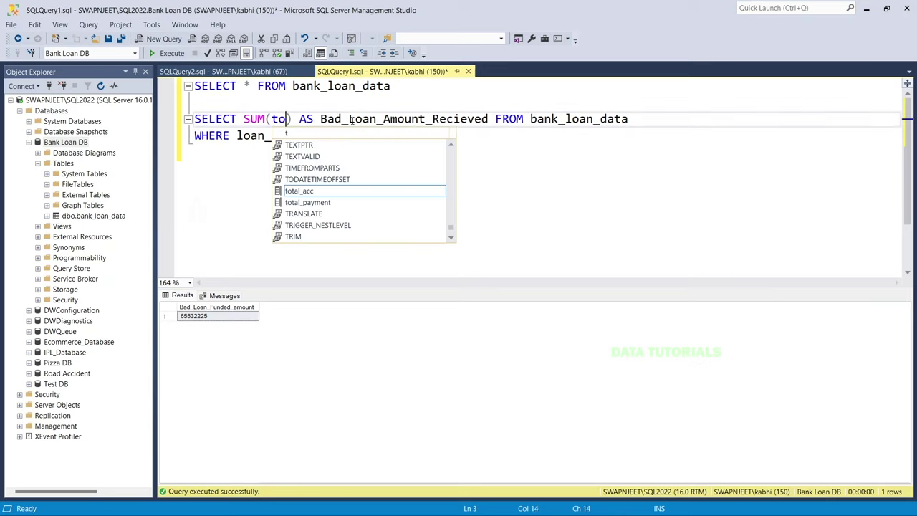
pyautogui.press('Down')
pyautogui.press('Tab')
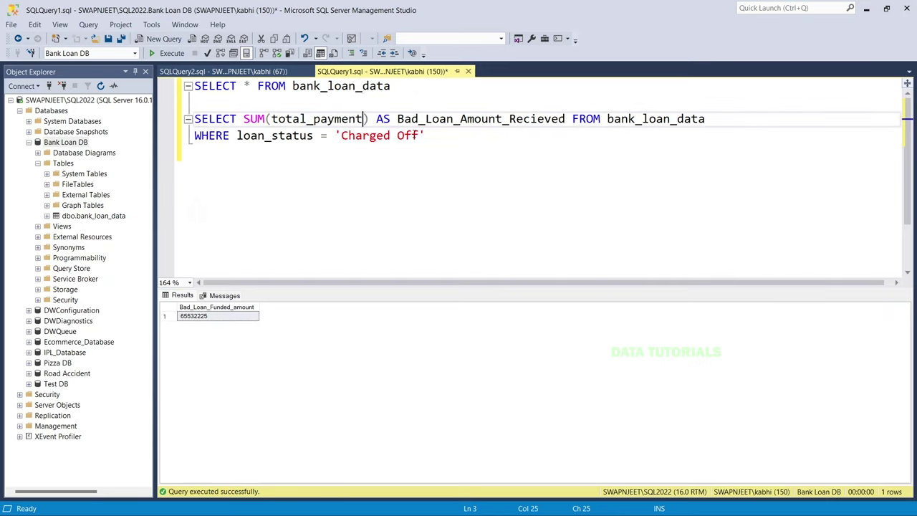
pyautogui.moveTo(426, 135); pyautogui.dragTo(108, 120)
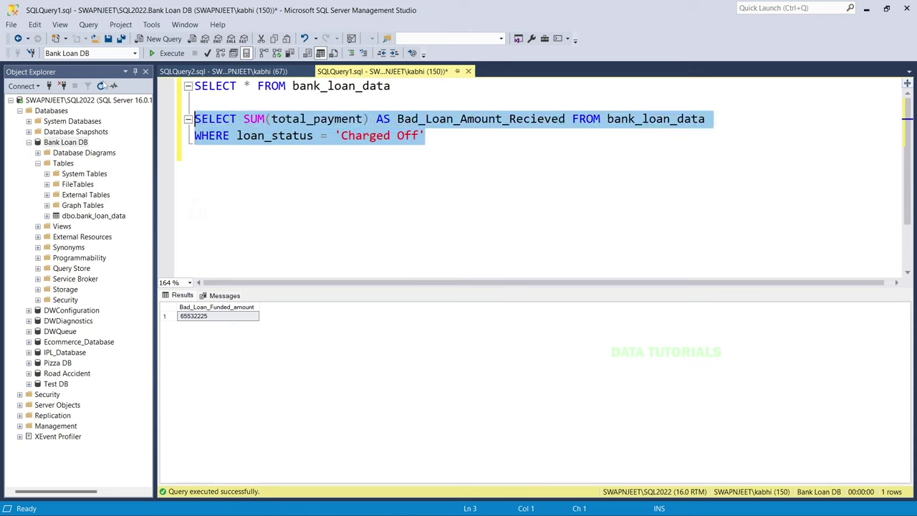
pyautogui.click(166, 53)
pyautogui.hotkey('alt', 'Tab')
pyautogui.scroll(-2, 360, 363)
pyautogui.click(417, 170)
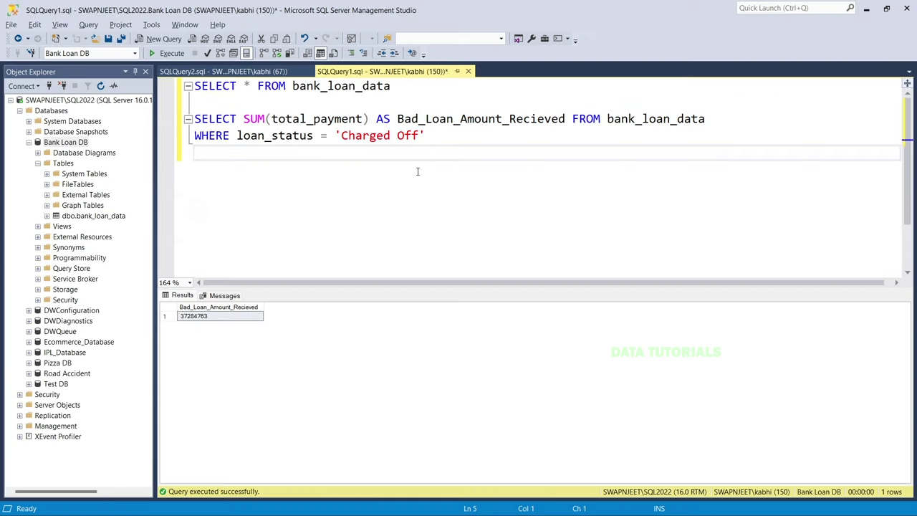
pyautogui.click(425, 144)
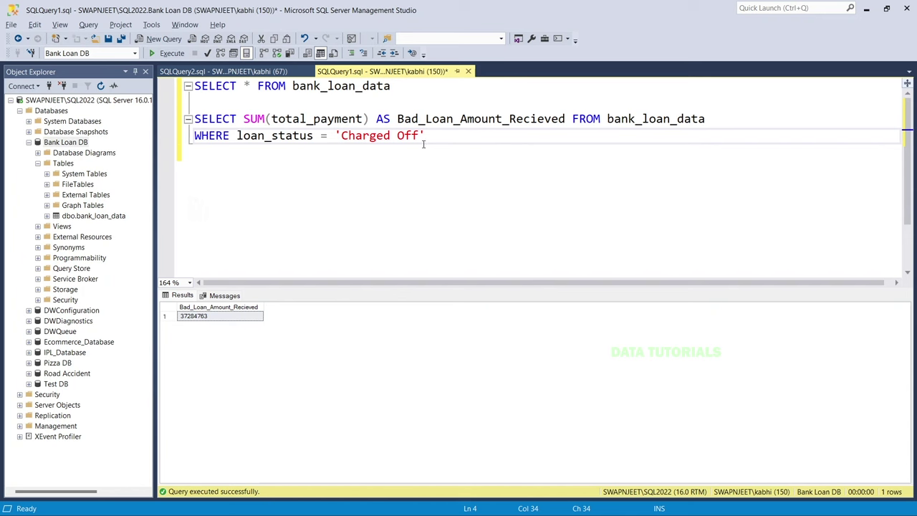
pyautogui.hotkey('alt', 'Tab')
pyautogui.hotkey('alt', 'Tab')
pyautogui.hotkey('alt', 'Tab')
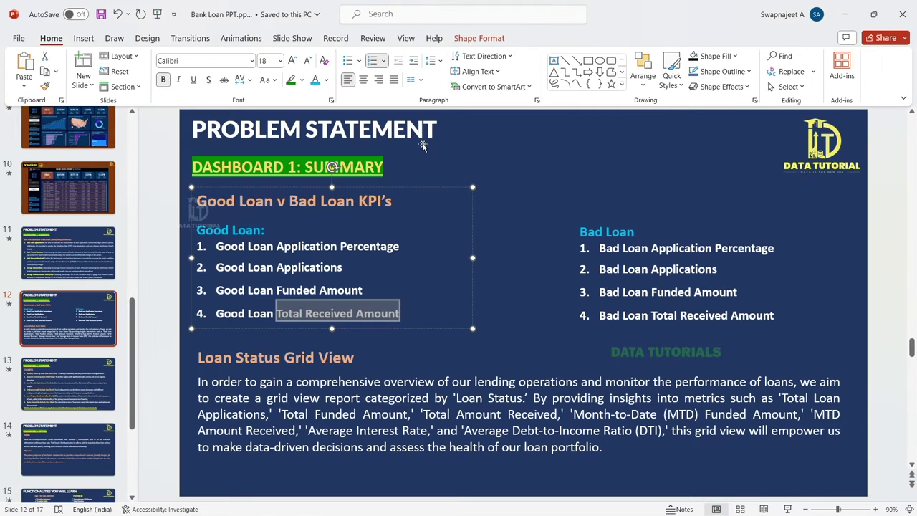
pyautogui.click(518, 323)
pyautogui.scroll(-1, 511, 351)
pyautogui.scroll(2, 511, 351)
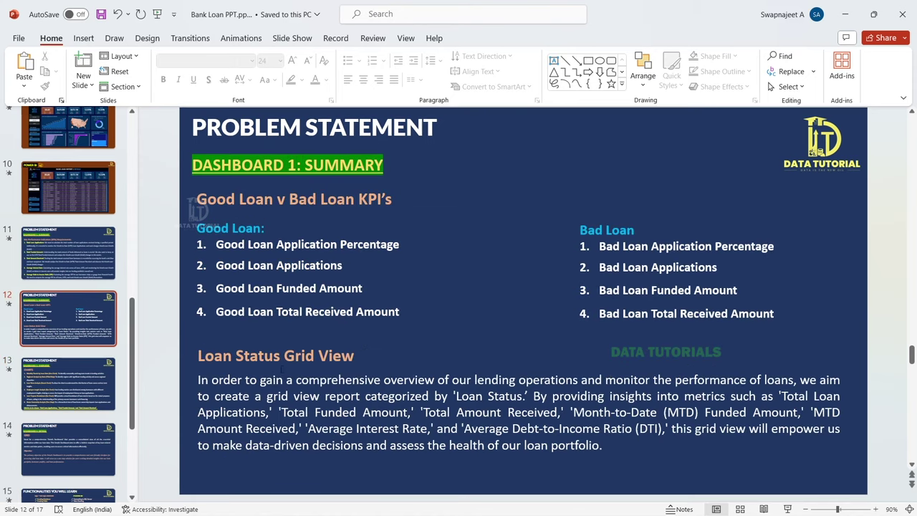
pyautogui.hotkey('alt', 'Tab')
pyautogui.hotkey('alt', 'Tab')
pyautogui.hotkey('alt', 'Tab')
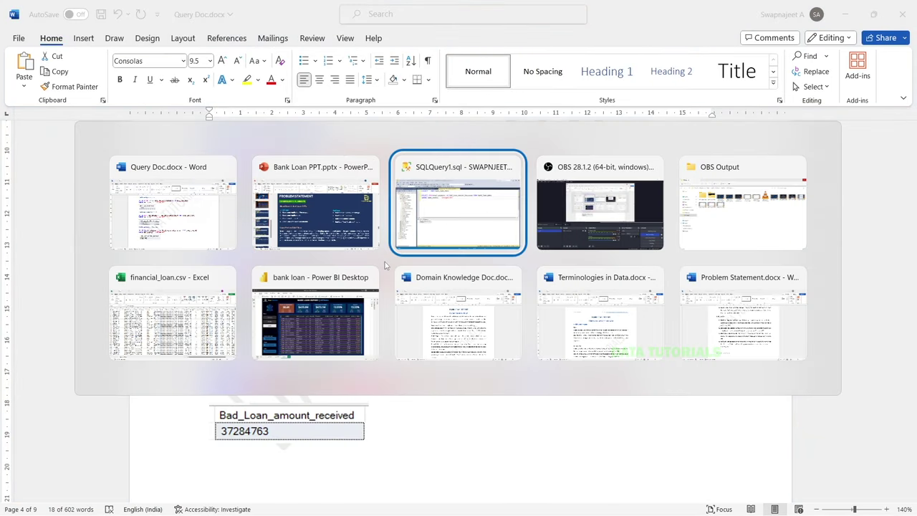
pyautogui.moveTo(426, 136); pyautogui.dragTo(244, 124)
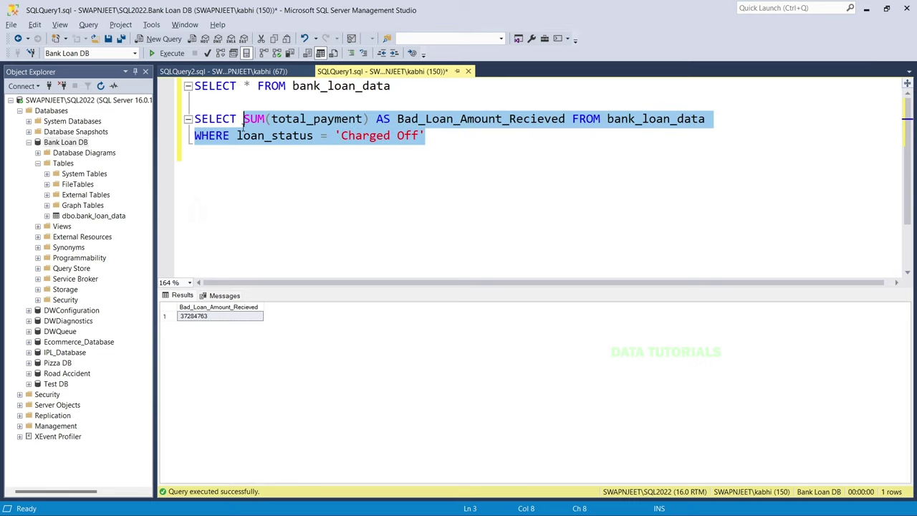
# - Replace the old query with the LOAN STATUS query copied from the Word reference
pyautogui.press('BackSpace')
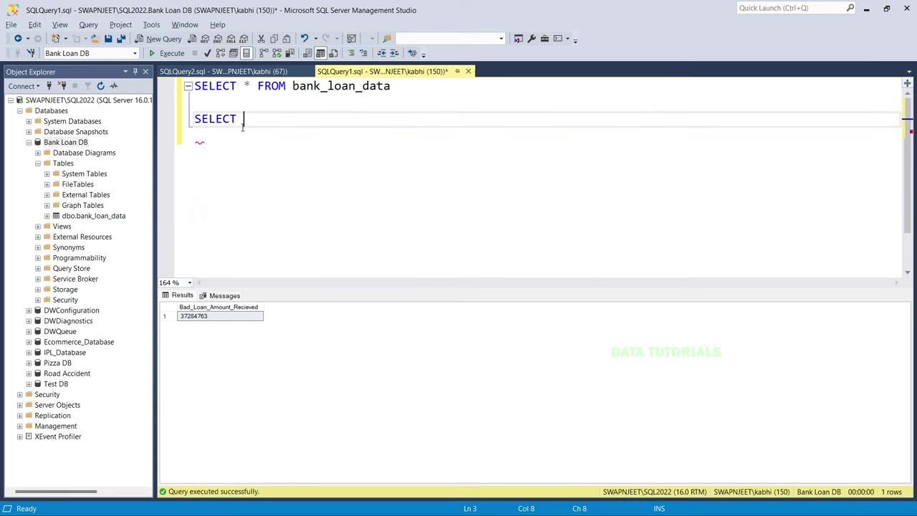
pyautogui.hotkey('alt', 'Tab')
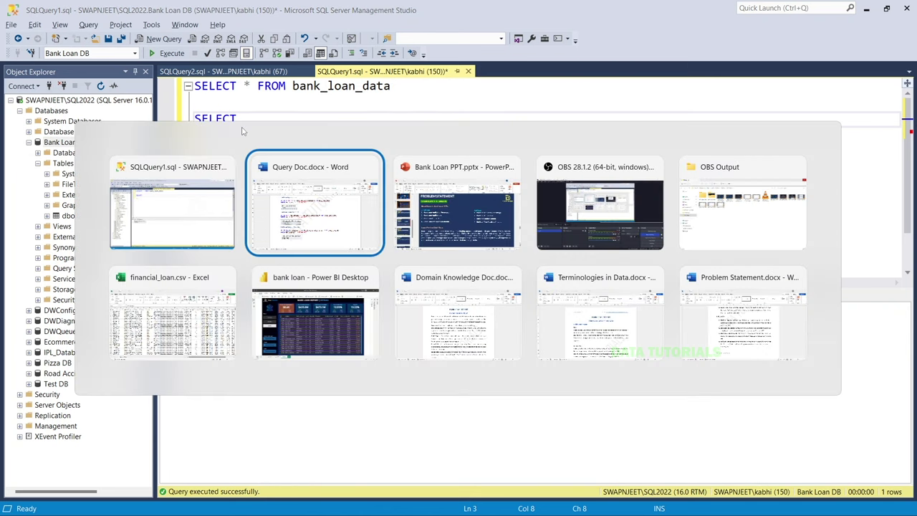
pyautogui.scroll(-10, 331, 191)
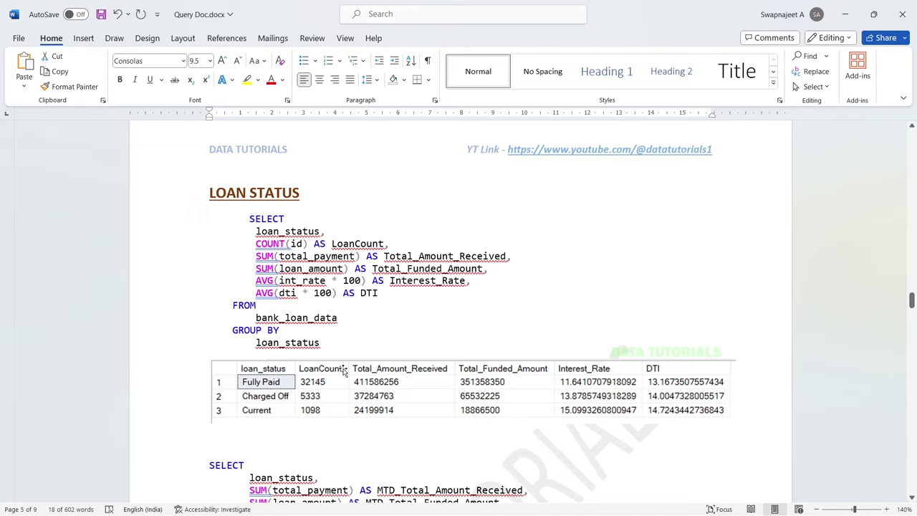
pyautogui.moveTo(321, 338); pyautogui.dragTo(246, 220)
pyautogui.hotkey('ctrl', 'c')
pyautogui.hotkey('alt', 'Tab')
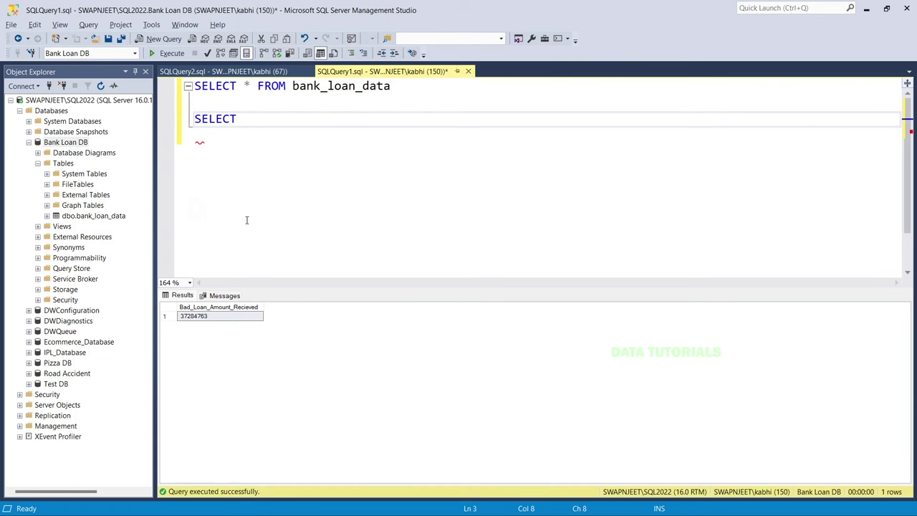
pyautogui.moveTo(244, 119); pyautogui.dragTo(194, 119)
pyautogui.hotkey('ctrl', 'v')
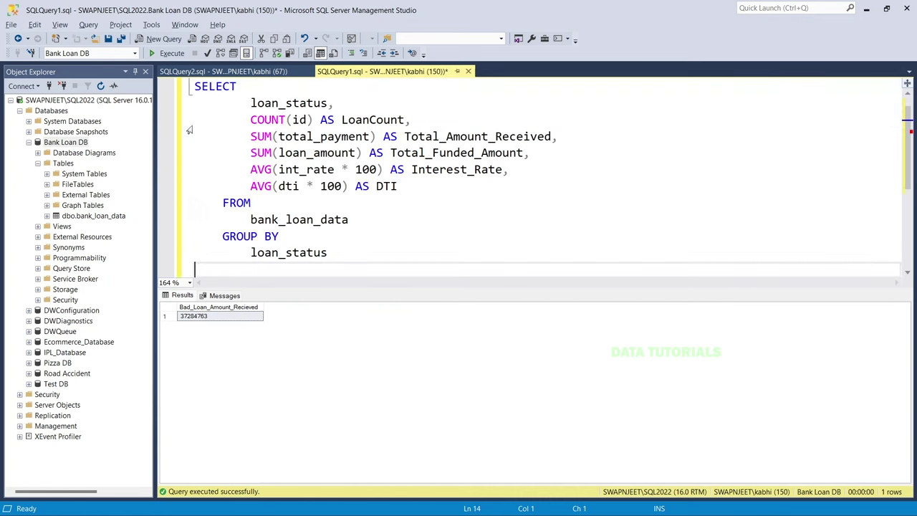
# - Rename the LoanCount alias to Total_Loan_applications
pyautogui.moveTo(296, 290); pyautogui.dragTo(301, 354)
pyautogui.scroll(1, 299, 301)
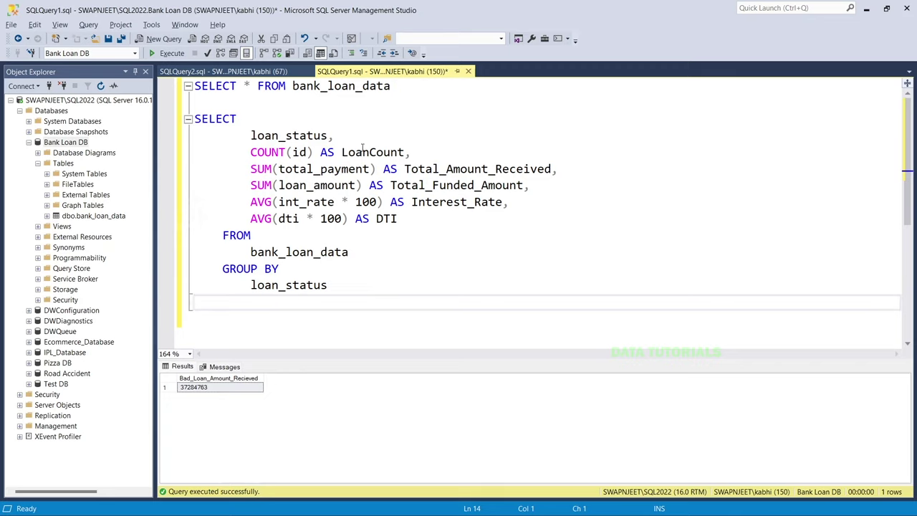
pyautogui.moveTo(342, 152); pyautogui.dragTo(406, 153)
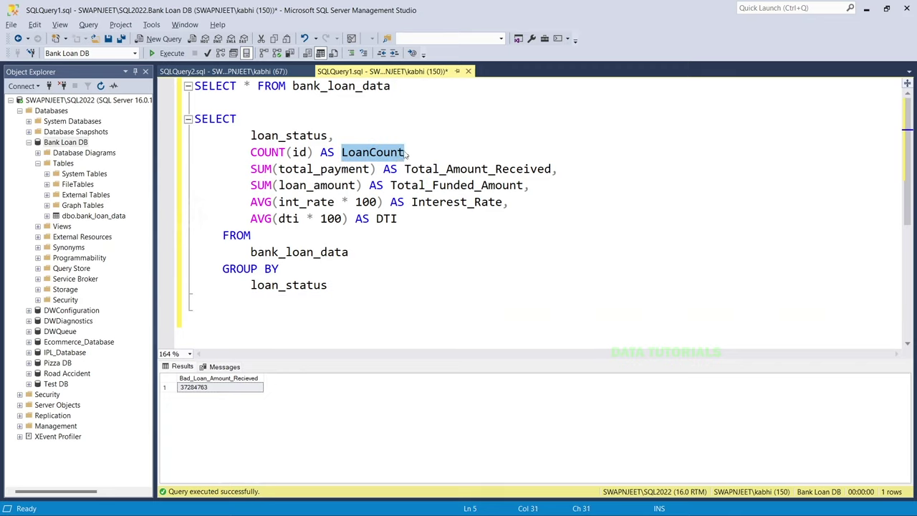
pyautogui.write('O')
pyautogui.press('BackSpace')
pyautogui.write('Total')
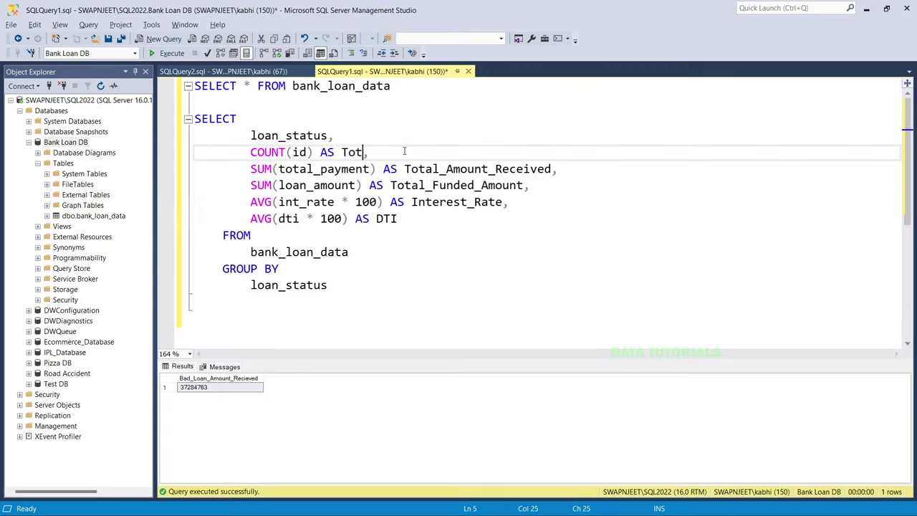
pyautogui.write('_applications')
pyautogui.click(384, 152)
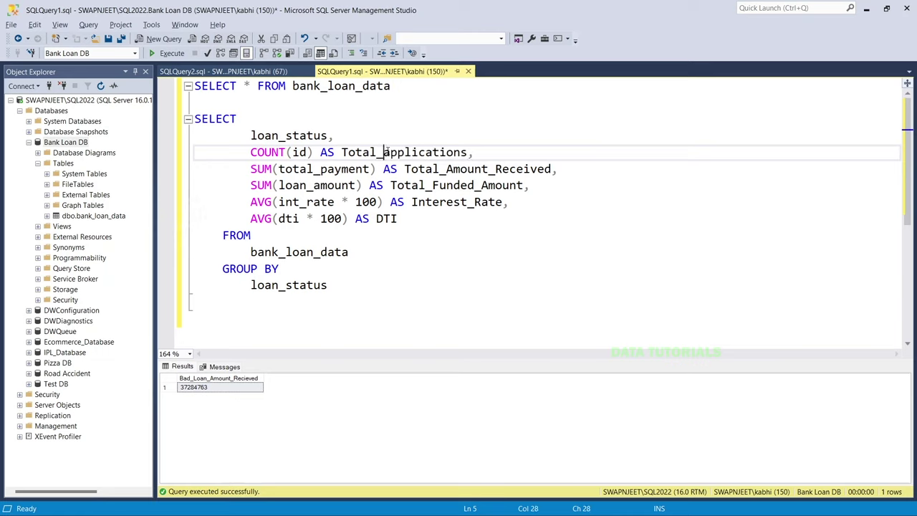
pyautogui.write('Loan_')
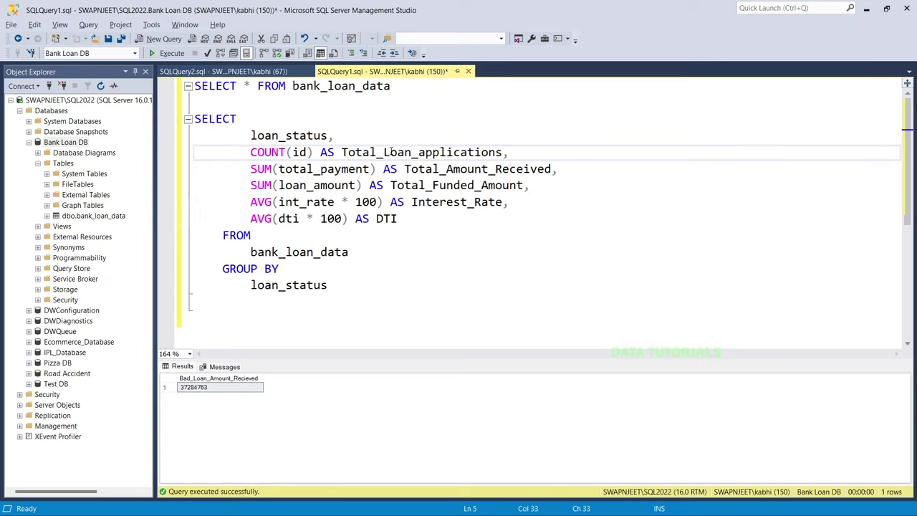
# - Walk through the Total_Loan_applications, Total_Amount_Received, Total_Funded_Amount and Interest_Rate aliases
pyautogui.click(313, 140)
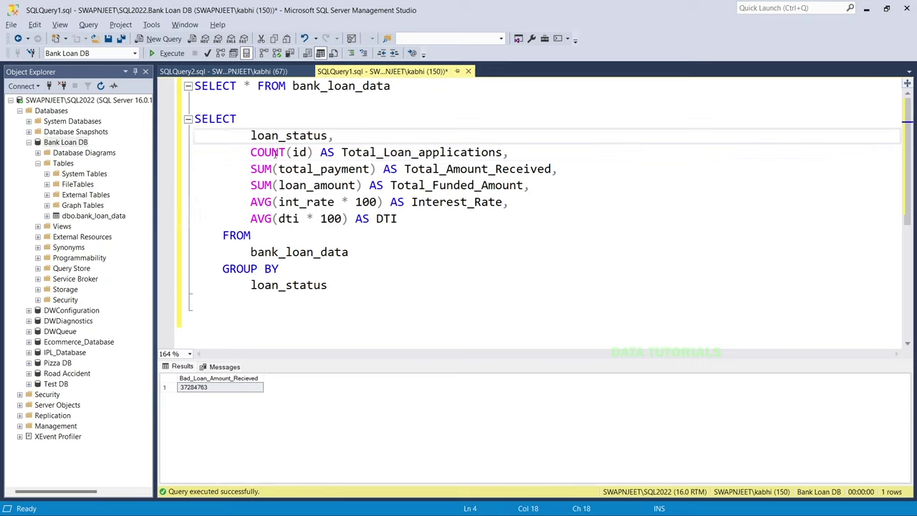
pyautogui.moveTo(252, 152); pyautogui.dragTo(524, 147)
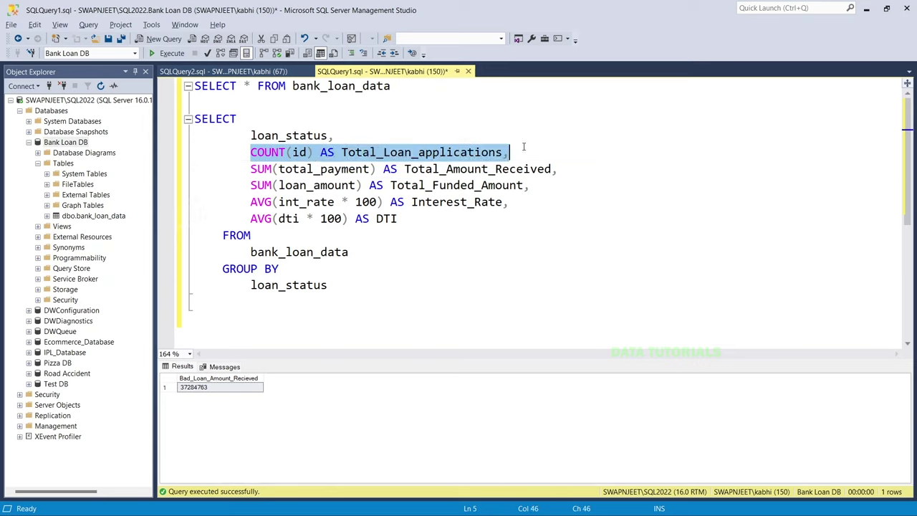
pyautogui.click(273, 160)
pyautogui.click(500, 185)
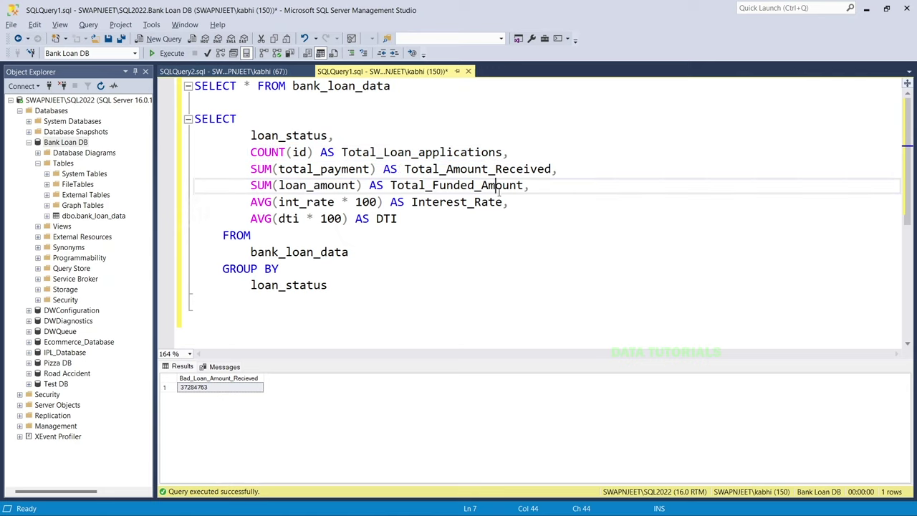
pyautogui.moveTo(405, 170); pyautogui.dragTo(553, 169)
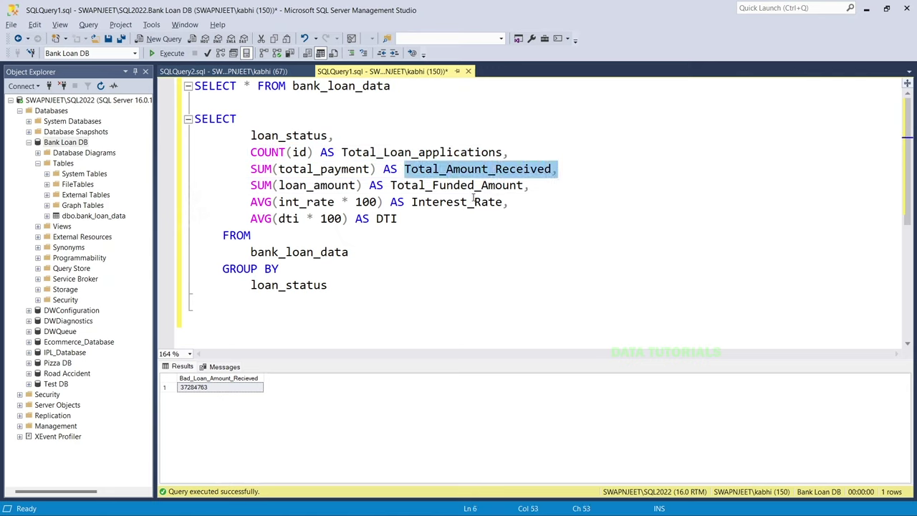
pyautogui.click(279, 169)
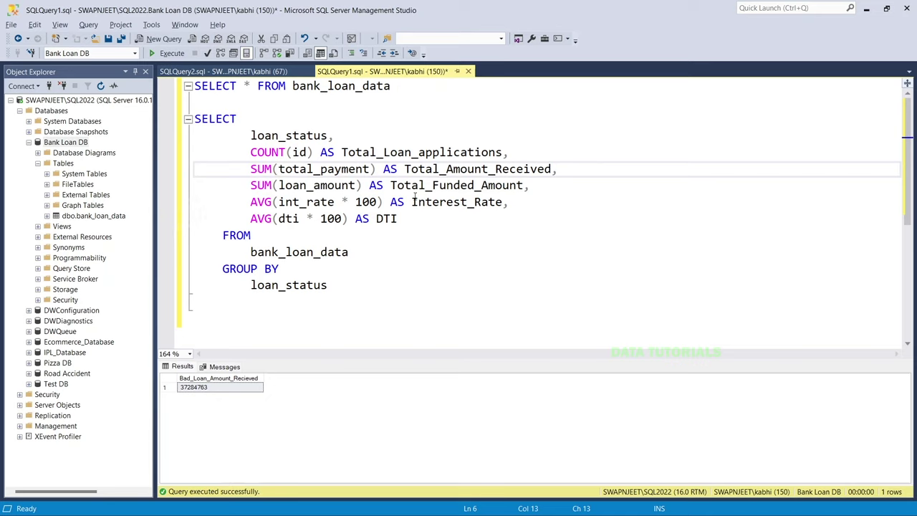
pyautogui.moveTo(390, 185); pyautogui.dragTo(530, 187)
pyautogui.click(332, 184)
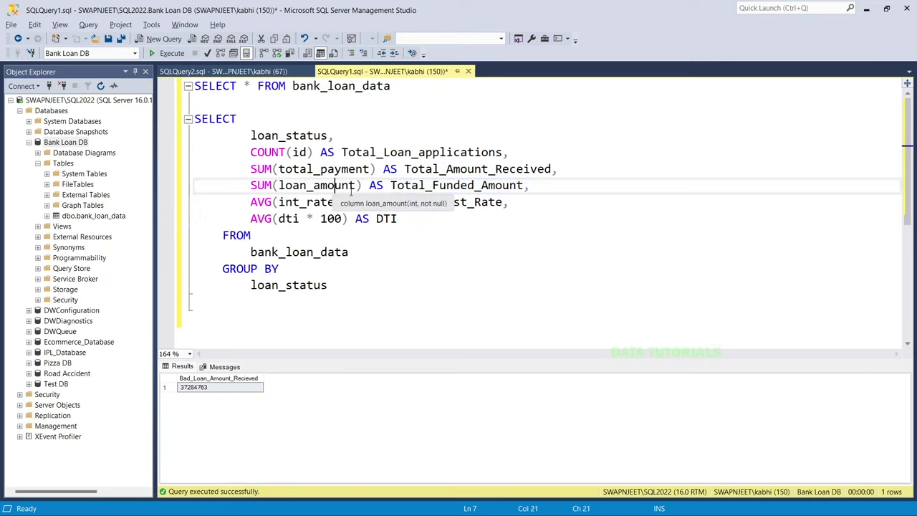
pyautogui.click(430, 209)
pyautogui.moveTo(411, 202); pyautogui.dragTo(541, 201)
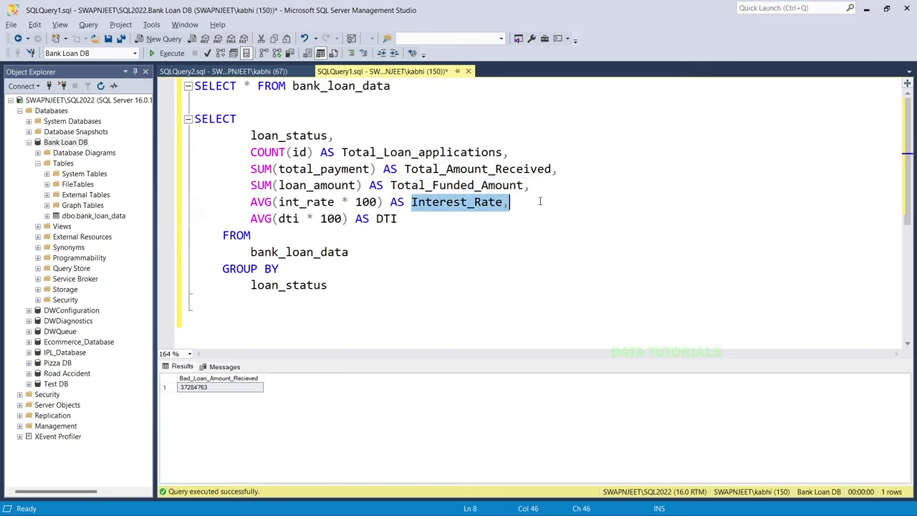
pyautogui.click(301, 201)
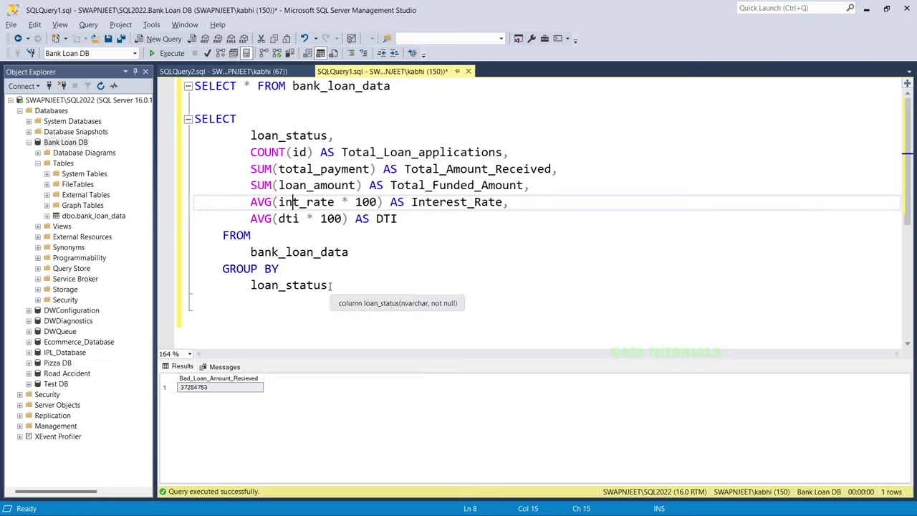
# - Explain the aggregate columns, loan_status and GROUP BY clause, then run the loan status query
pyautogui.click(253, 153)
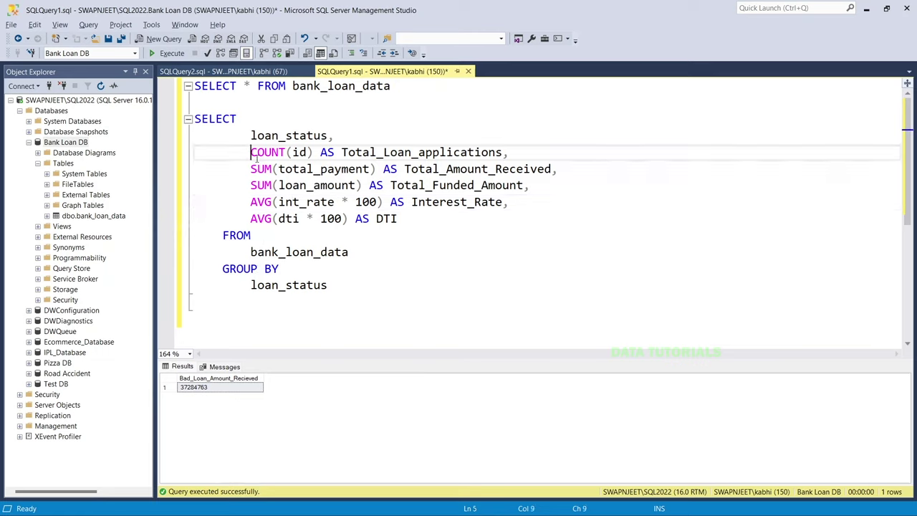
pyautogui.moveTo(254, 153); pyautogui.dragTo(406, 222)
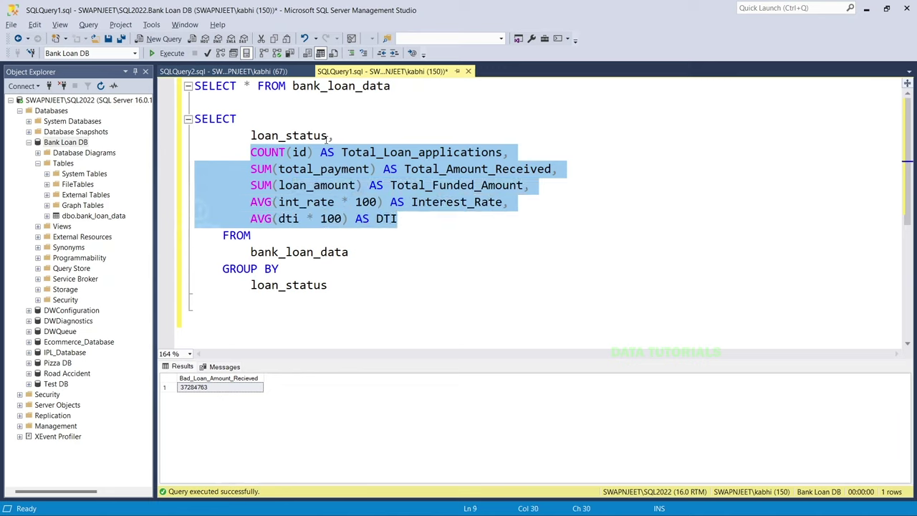
pyautogui.moveTo(331, 136); pyautogui.dragTo(252, 142)
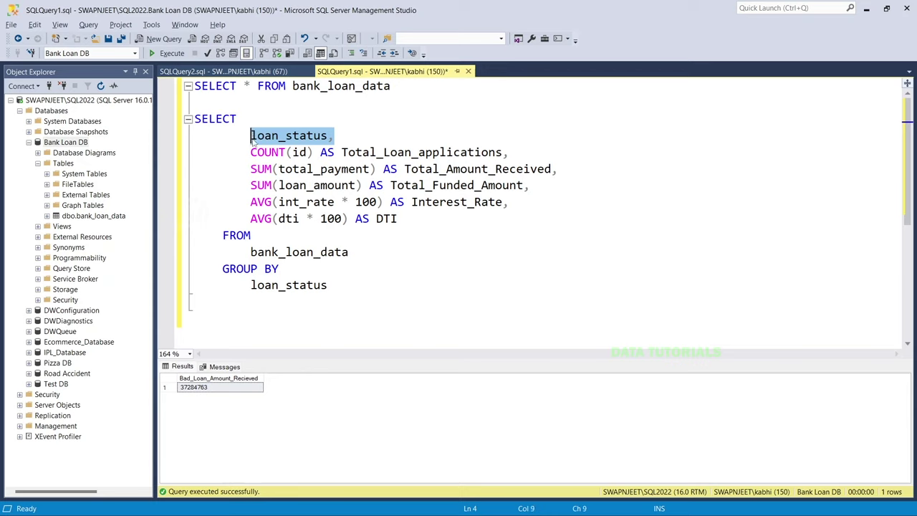
pyautogui.moveTo(330, 286); pyautogui.dragTo(227, 269)
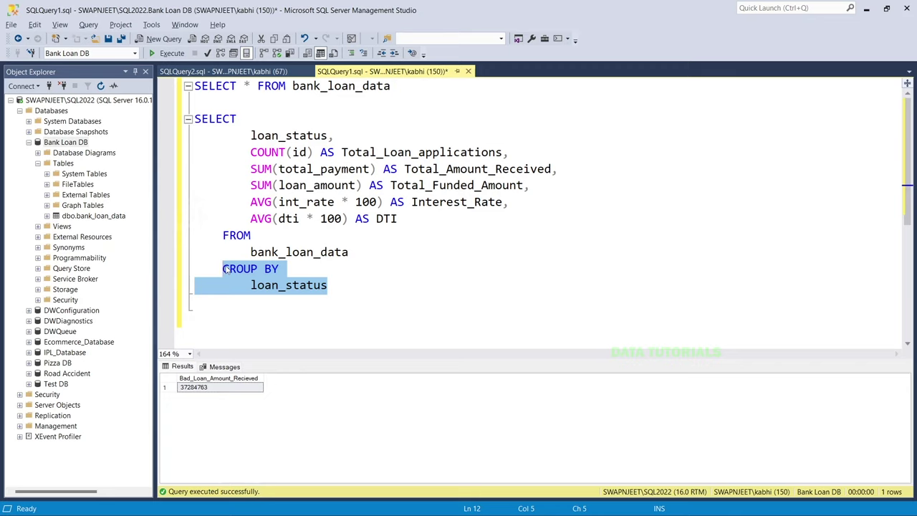
pyautogui.click(238, 269)
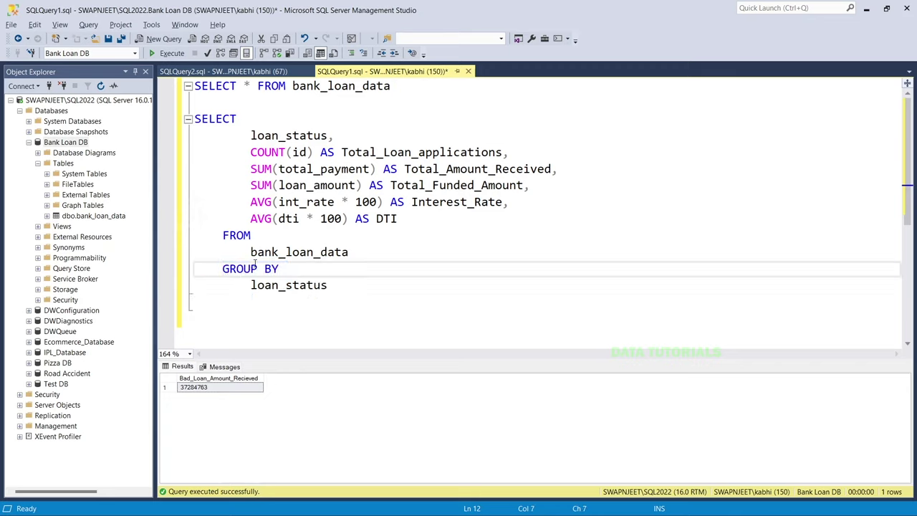
pyautogui.moveTo(287, 268); pyautogui.dragTo(216, 269)
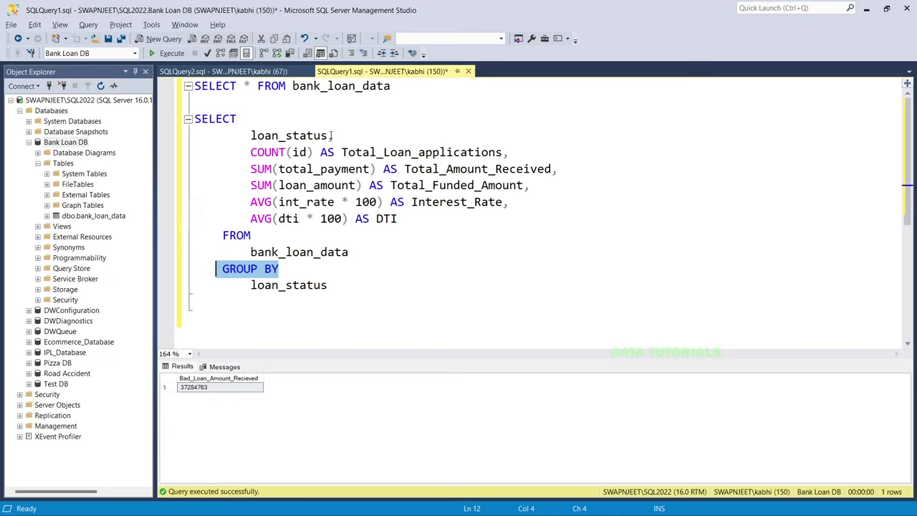
pyautogui.moveTo(331, 136); pyautogui.dragTo(248, 136)
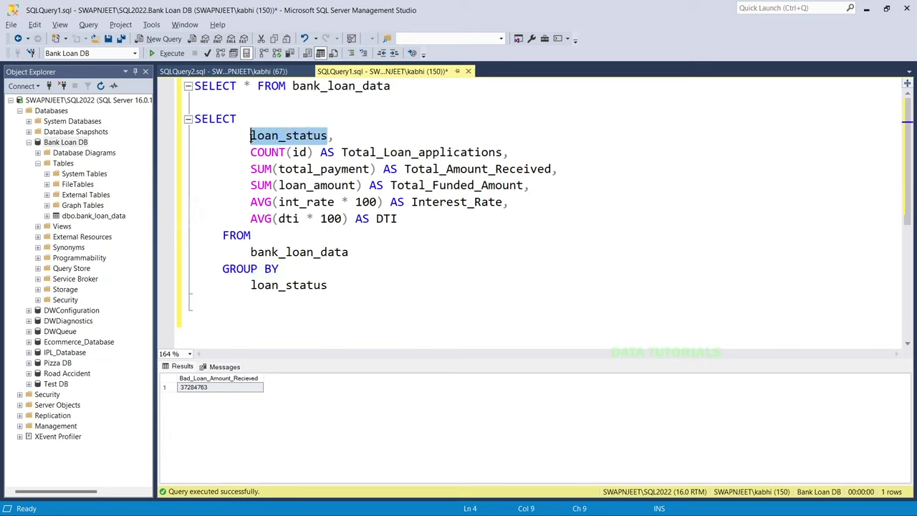
pyautogui.click(347, 273)
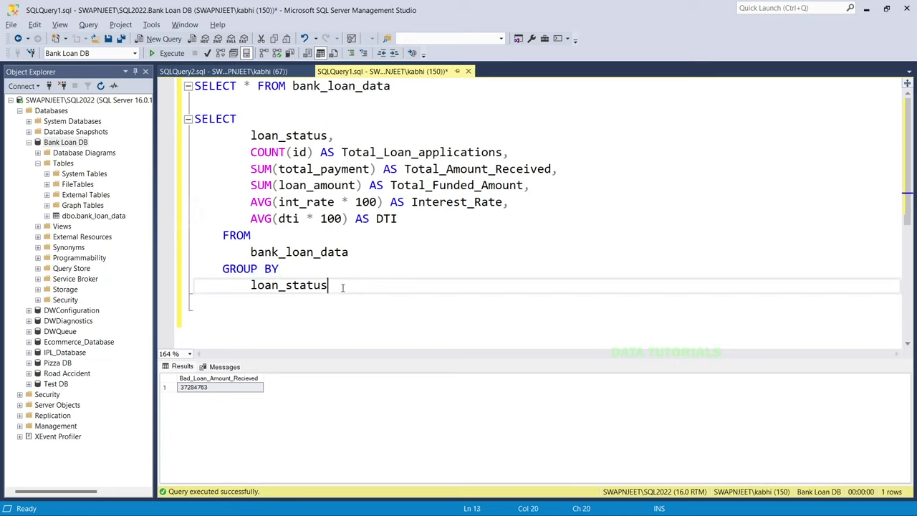
pyautogui.moveTo(344, 287); pyautogui.dragTo(193, 119)
pyautogui.click(178, 55)
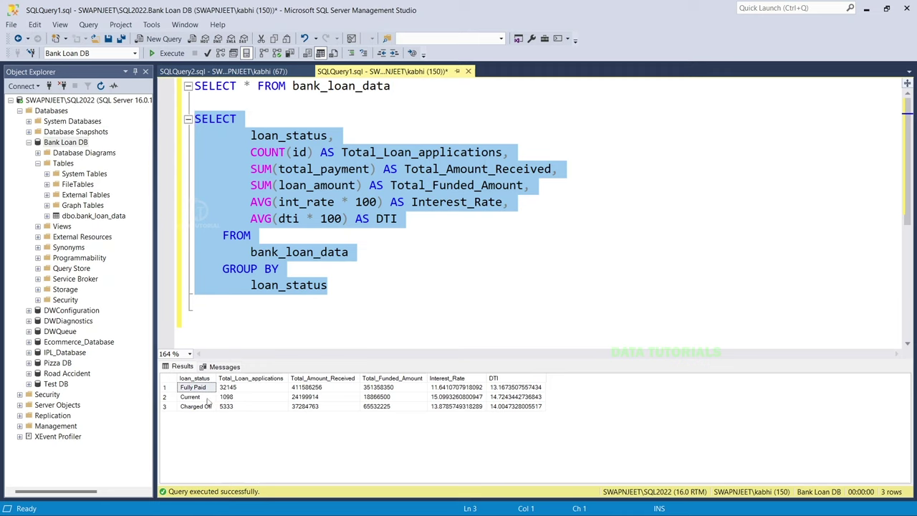
# - Review the grid values (Current 1098, Charged Off 5333), then scroll Word's reference to the MTD query
pyautogui.click(209, 399)
pyautogui.click(238, 399)
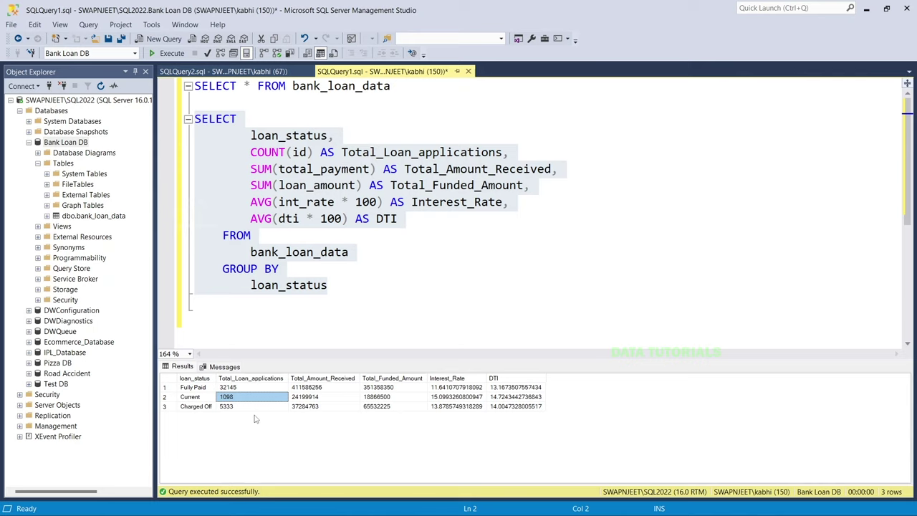
pyautogui.click(251, 409)
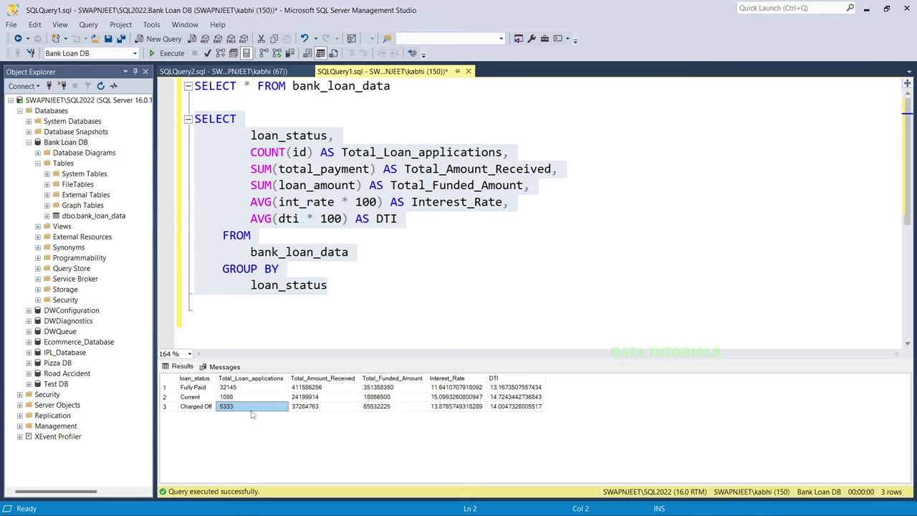
pyautogui.moveTo(196, 388); pyautogui.dragTo(534, 397)
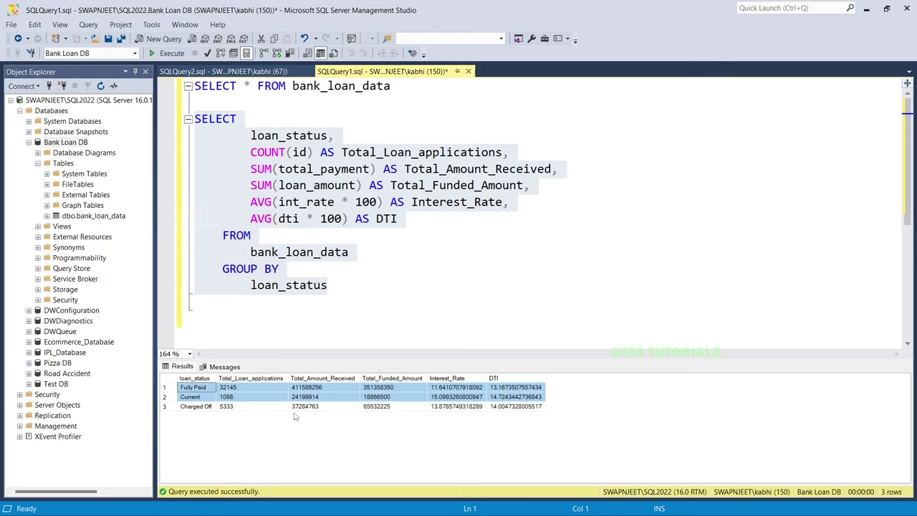
pyautogui.moveTo(296, 407); pyautogui.dragTo(374, 410)
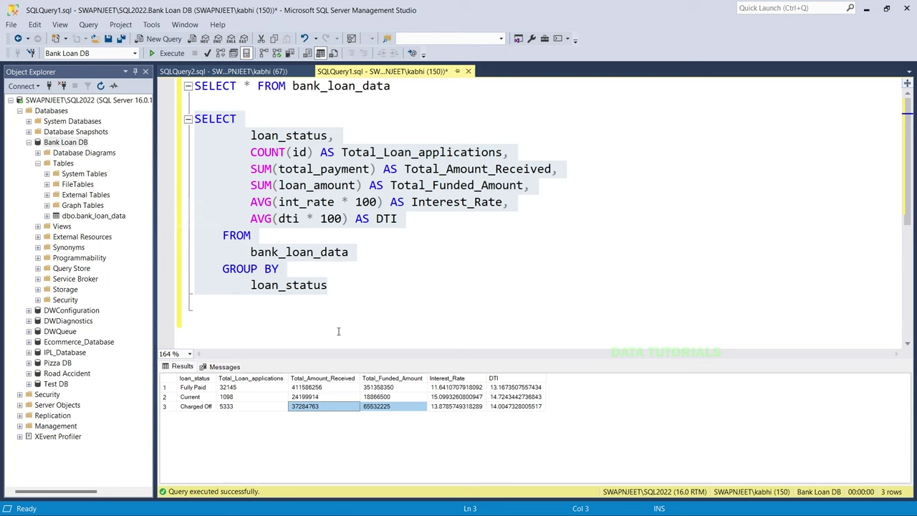
pyautogui.hotkey('alt', 'Tab')
pyautogui.scroll(-5, 293, 354)
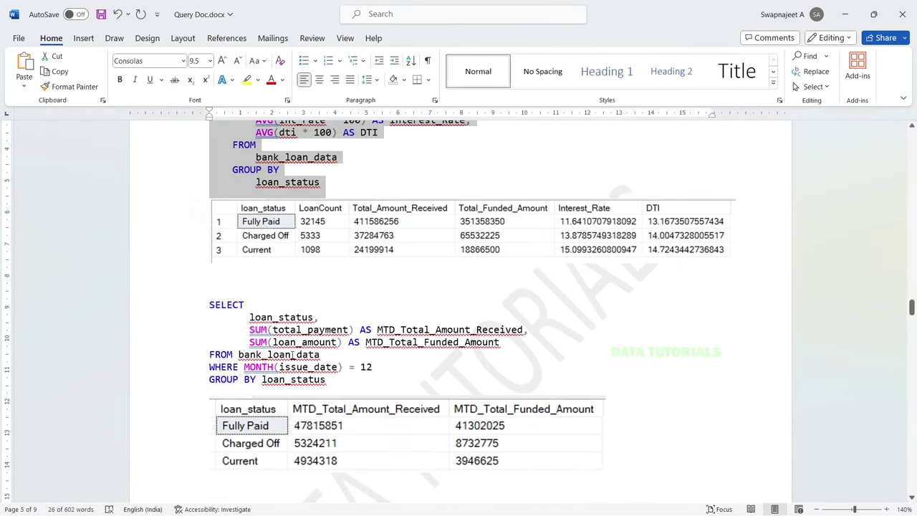
# - Copy the MTD SELECT query text from Query Doc.docx and return to SSMS
pyautogui.click(292, 354)
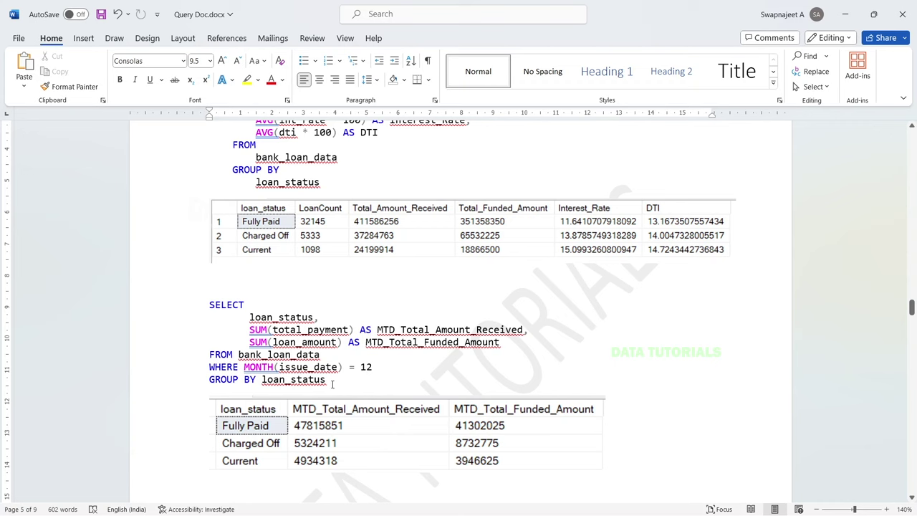
pyautogui.moveTo(331, 385); pyautogui.dragTo(206, 308)
pyautogui.hotkey('ctrl', 'c')
pyautogui.hotkey('alt', 'Tab')
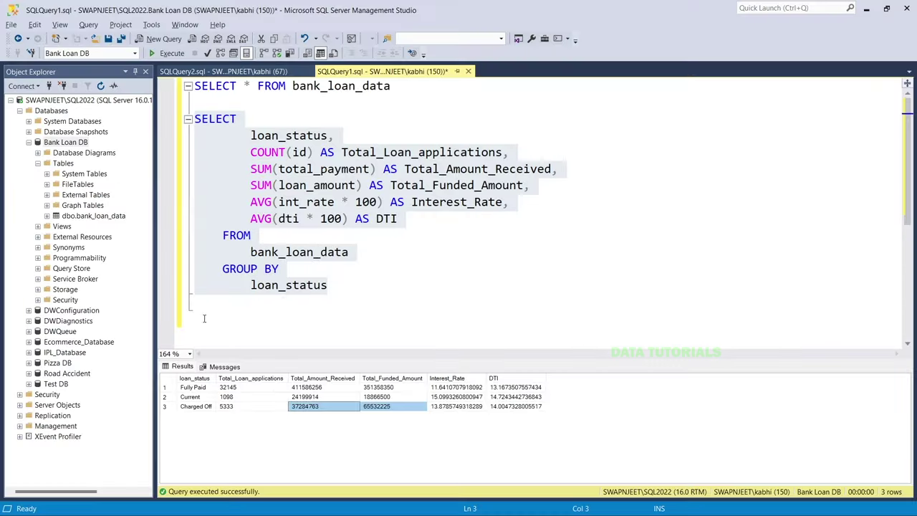
# - Paste the copied MTD query on a new line below the loan-status grid query
pyautogui.click(383, 284)
pyautogui.press('Return')
pyautogui.press('Return')
pyautogui.hotkey('ctrl', 'v')
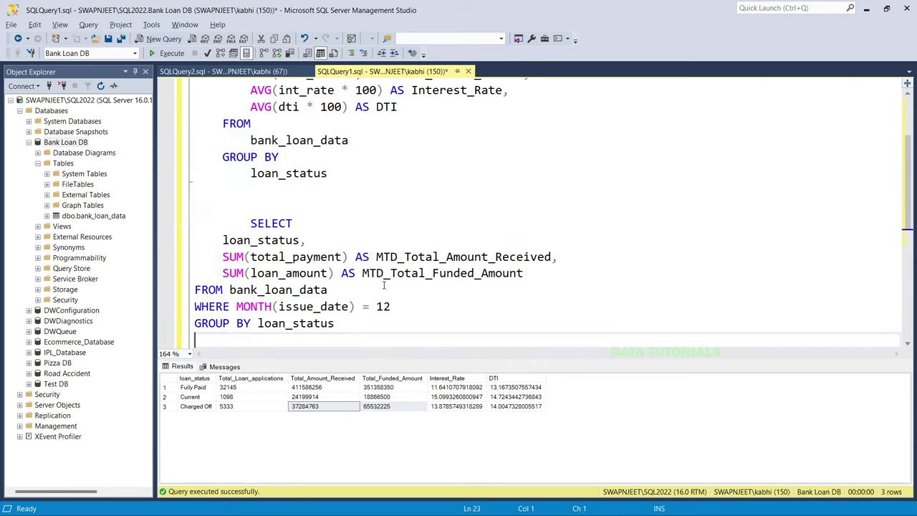
pyautogui.scroll(-2, 384, 285)
# - Review the MTD query's sums, MONTH(issue_date) = 12 filter and GROUP BY loan_status, then select it
pyautogui.moveTo(359, 231); pyautogui.dragTo(314, 140)
pyautogui.click(270, 190)
pyautogui.click(300, 173)
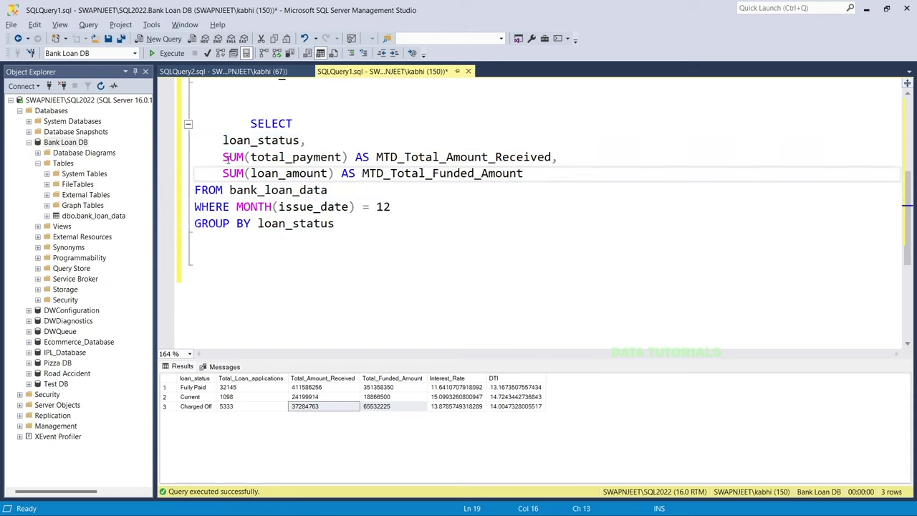
pyautogui.click(228, 159)
pyautogui.moveTo(222, 157); pyautogui.dragTo(566, 157)
pyautogui.click(461, 242)
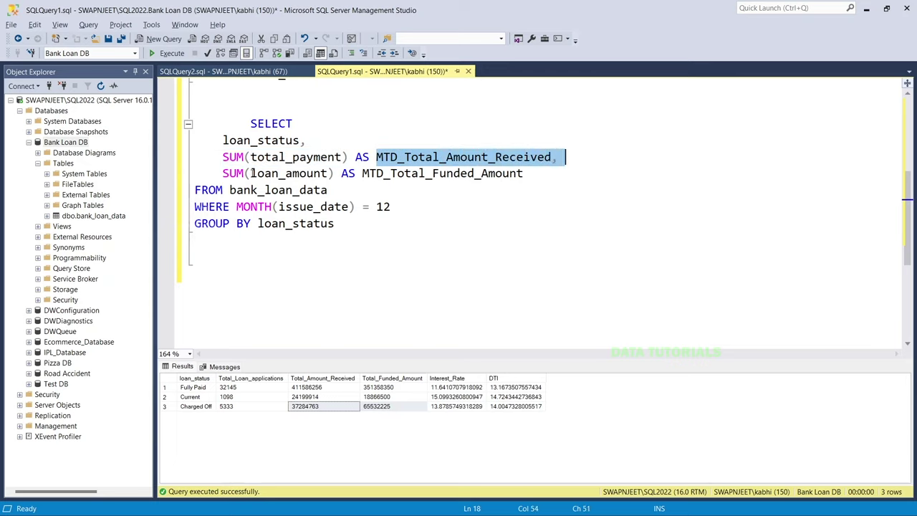
pyautogui.moveTo(222, 174); pyautogui.dragTo(530, 175)
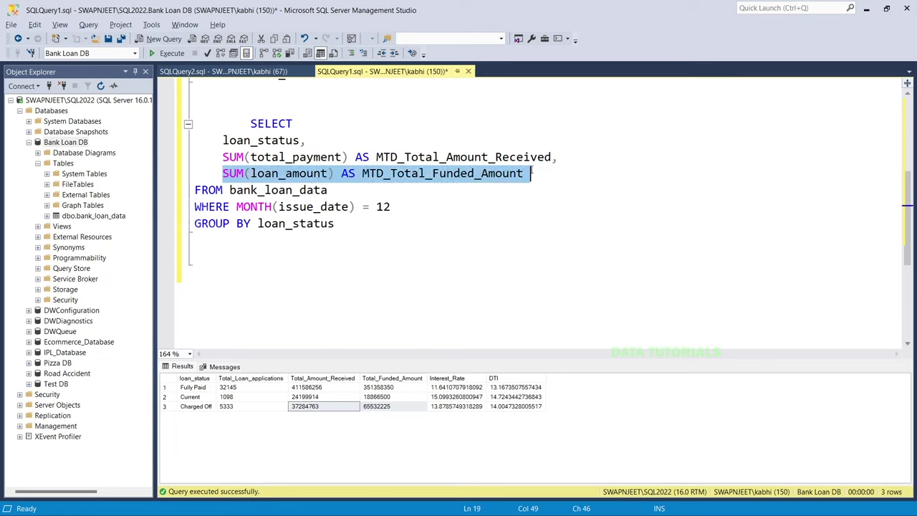
pyautogui.moveTo(236, 206); pyautogui.dragTo(398, 207)
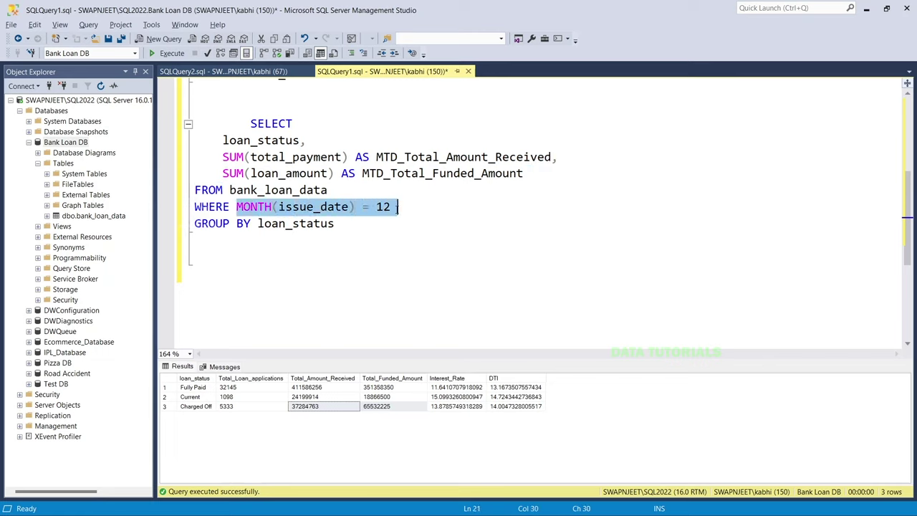
pyautogui.moveTo(194, 207); pyautogui.dragTo(394, 207)
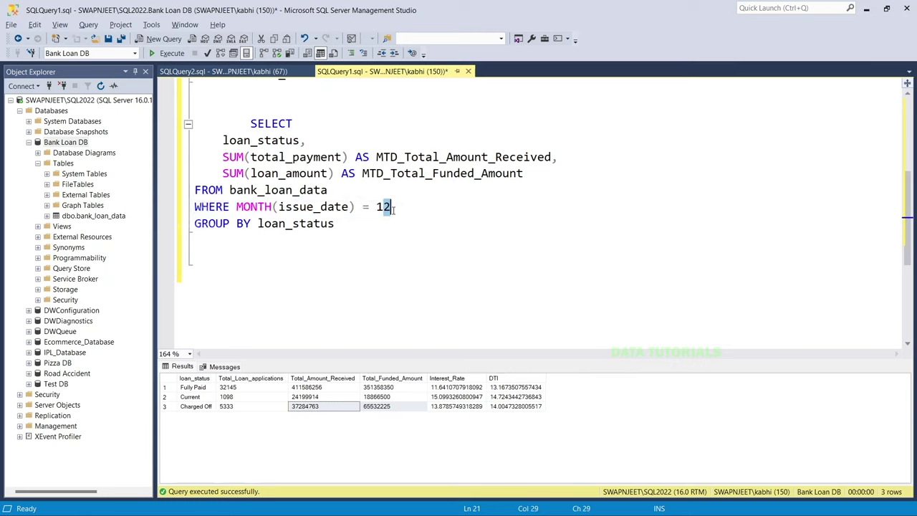
pyautogui.click(343, 225)
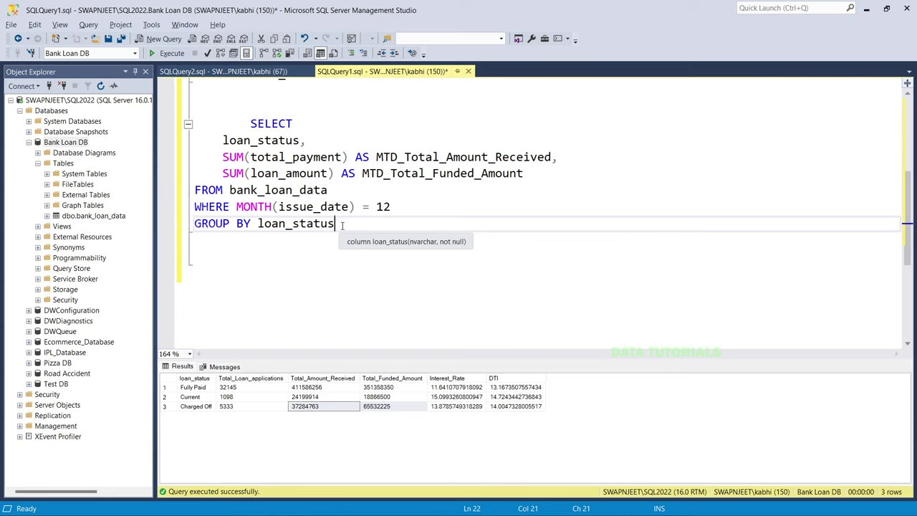
pyautogui.moveTo(343, 224); pyautogui.dragTo(222, 124)
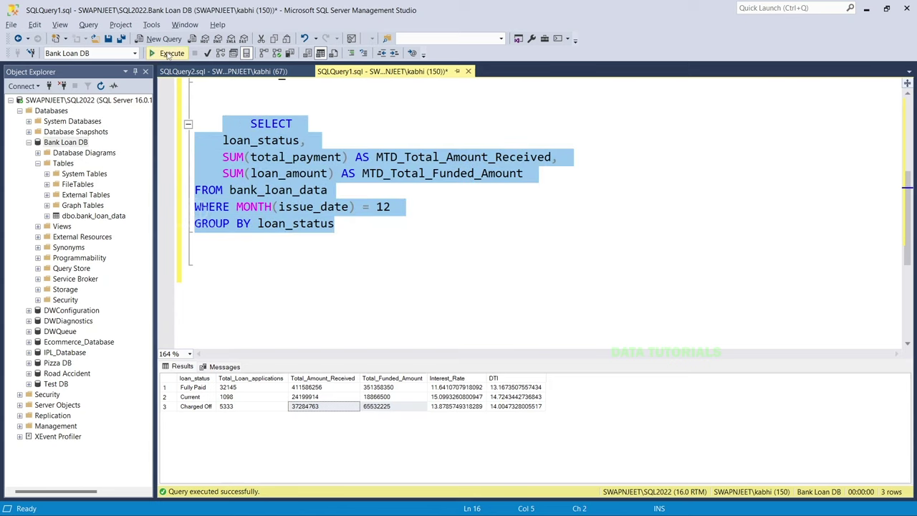
# - Run the MTD query and check its Fully Paid, Current and Charged Off rows
pyautogui.click(169, 54)
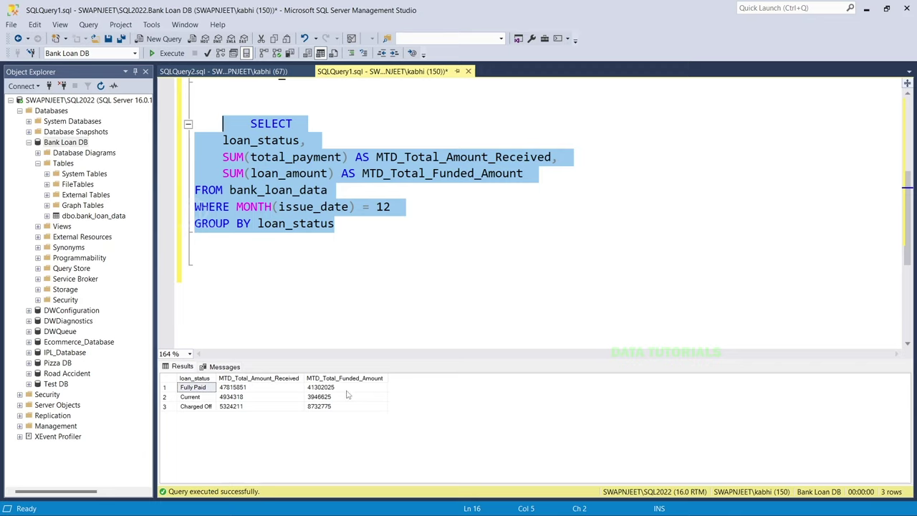
pyautogui.click(197, 389)
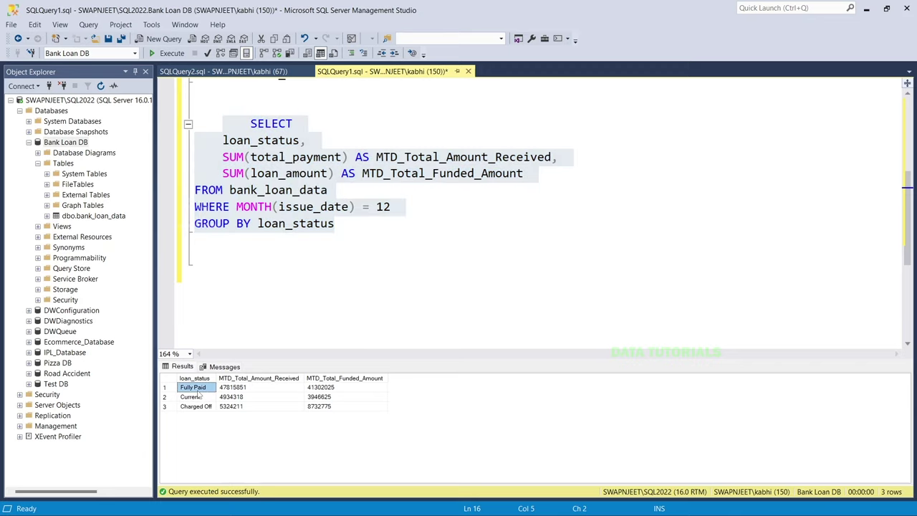
pyautogui.click(200, 397)
pyautogui.click(202, 407)
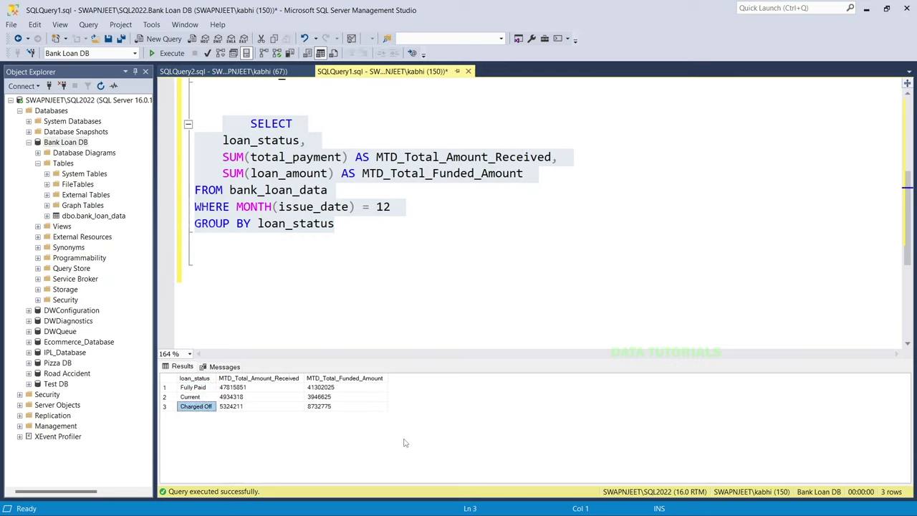
# - Review both queries and remove the indentation before the MTD query's SELECT
pyautogui.click(405, 265)
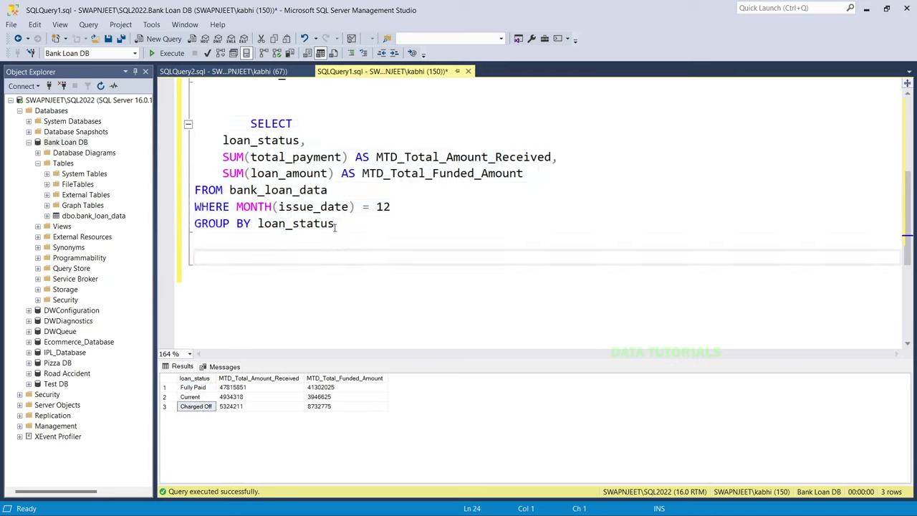
pyautogui.moveTo(334, 224); pyautogui.dragTo(194, 140)
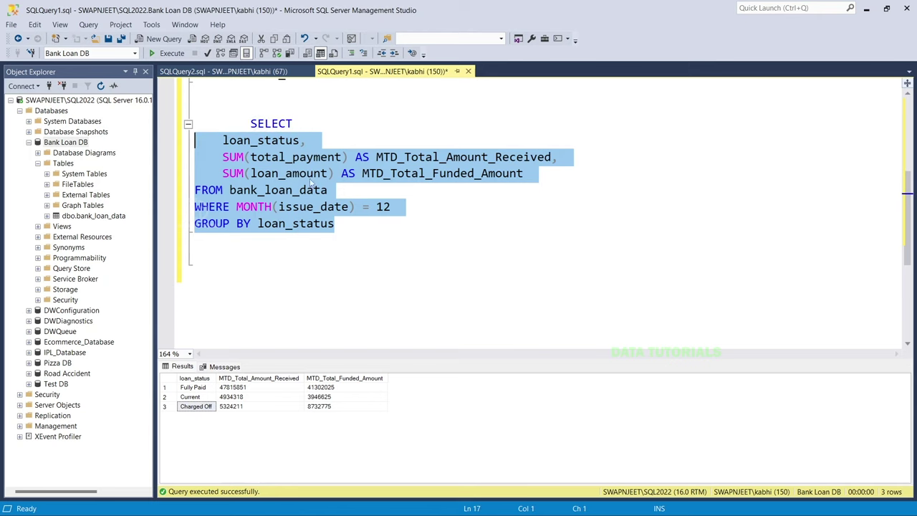
pyautogui.scroll(2, 408, 254)
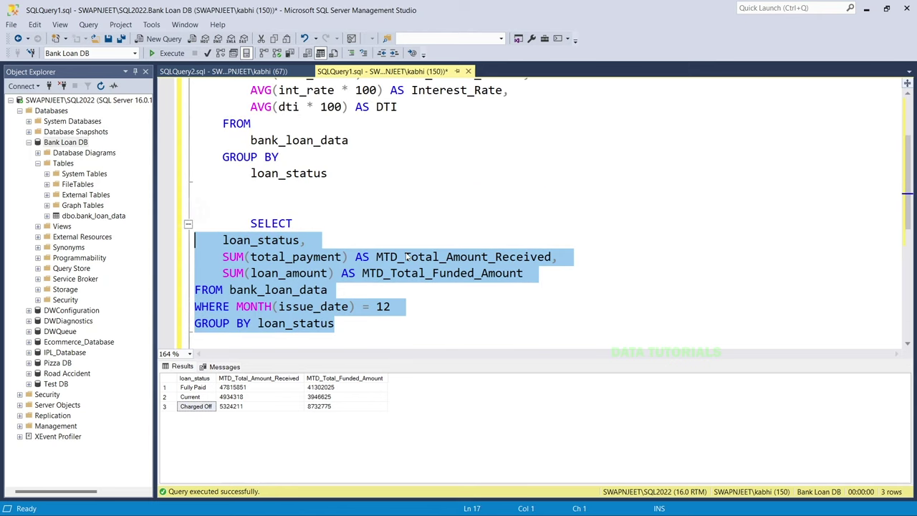
pyautogui.click(334, 223)
pyautogui.scroll(2, 333, 223)
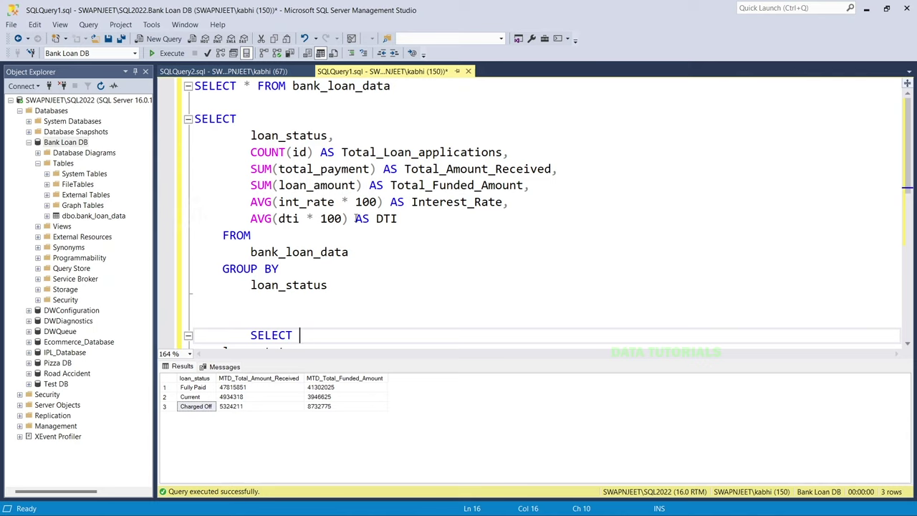
pyautogui.moveTo(341, 285); pyautogui.dragTo(192, 118)
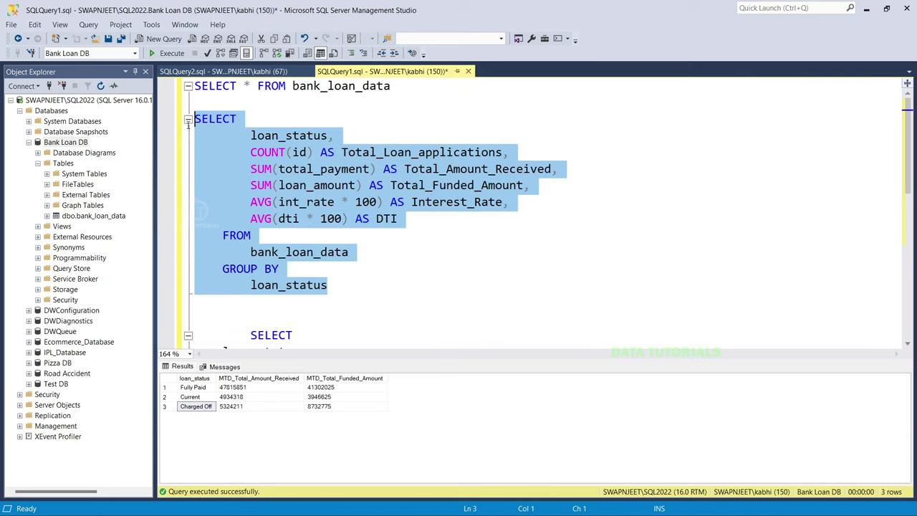
pyautogui.click(398, 204)
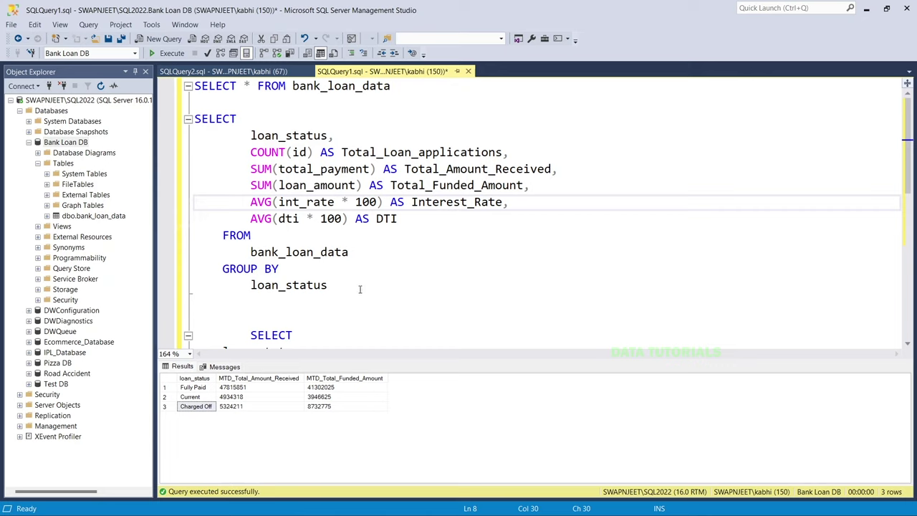
pyautogui.scroll(-3, 359, 289)
pyautogui.click(245, 189)
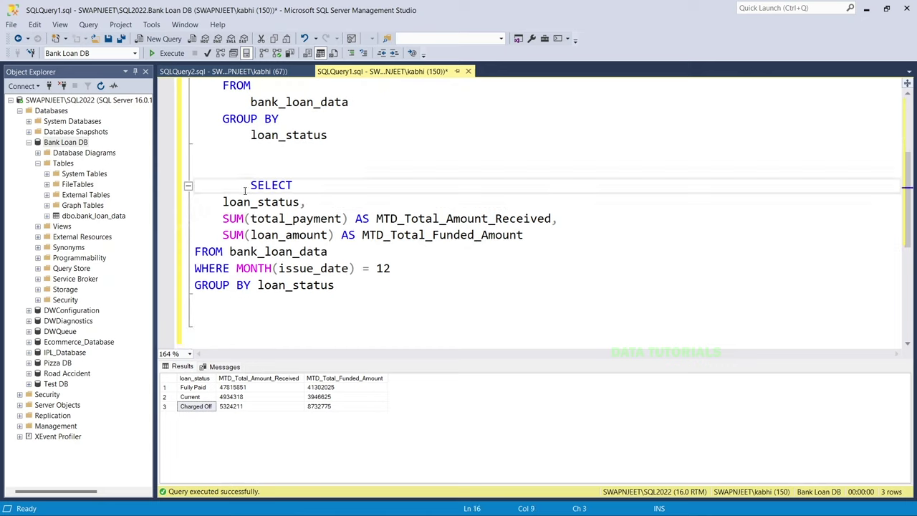
pyautogui.press('BackSpace')
pyautogui.press('BackSpace')
# - Bring up the PowerPoint slide 12 problem-statement brief, passing through Word
pyautogui.hotkey('alt', 'Tab')
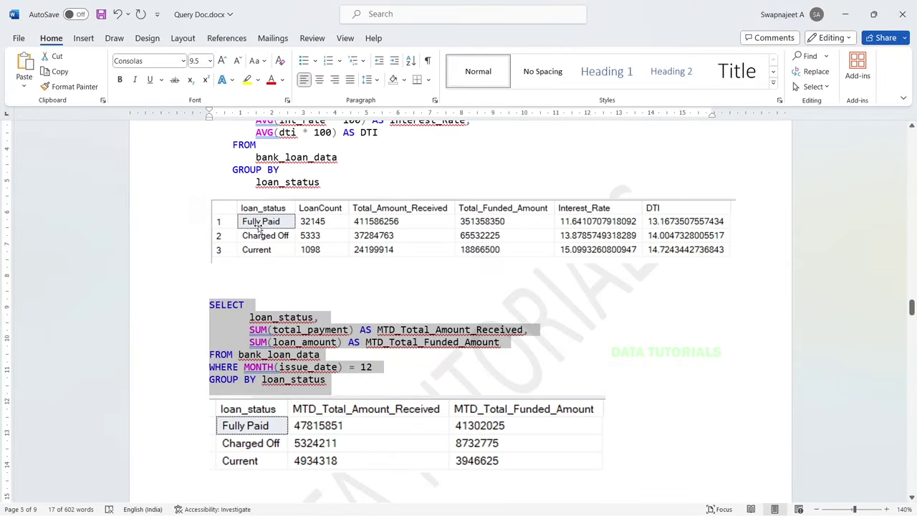
pyautogui.hotkey('alt', 'Tab')
pyautogui.hotkey('alt', 'Tab')
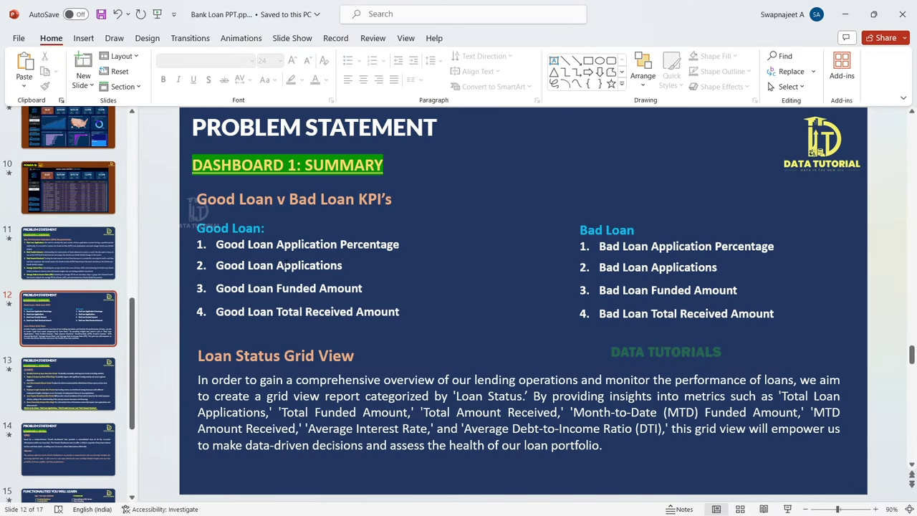
pyautogui.scroll(1, 285, 265)
pyautogui.scroll(-1, 285, 266)
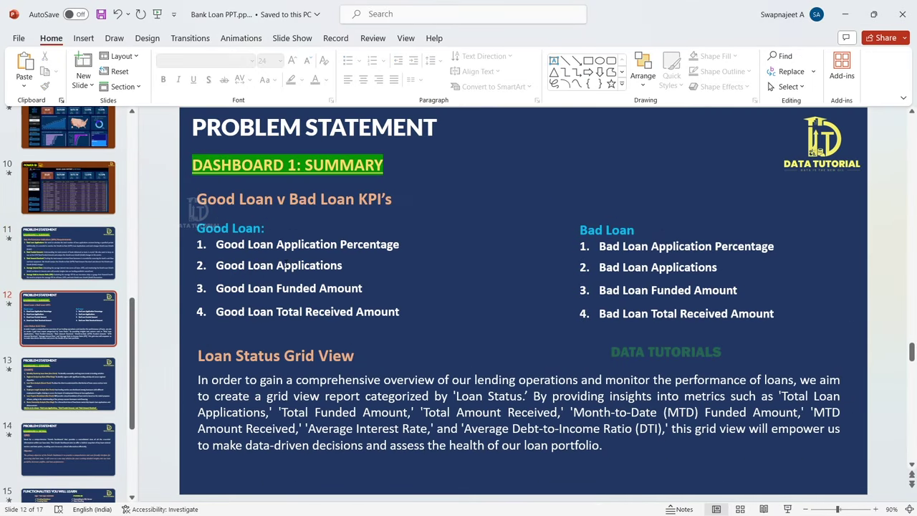
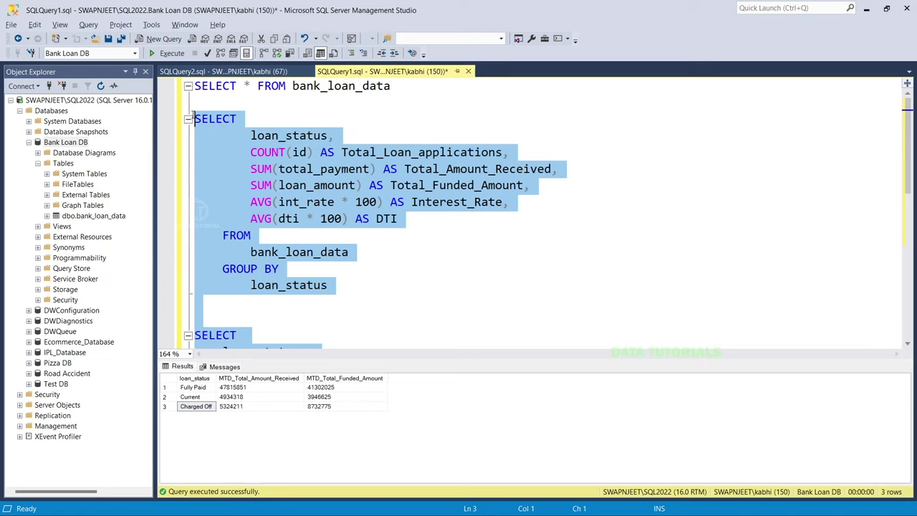
# - Delete the loan_status query and run SELECT * FROM bank_loan_data to list all 38,576 rows
pyautogui.press('Delete')
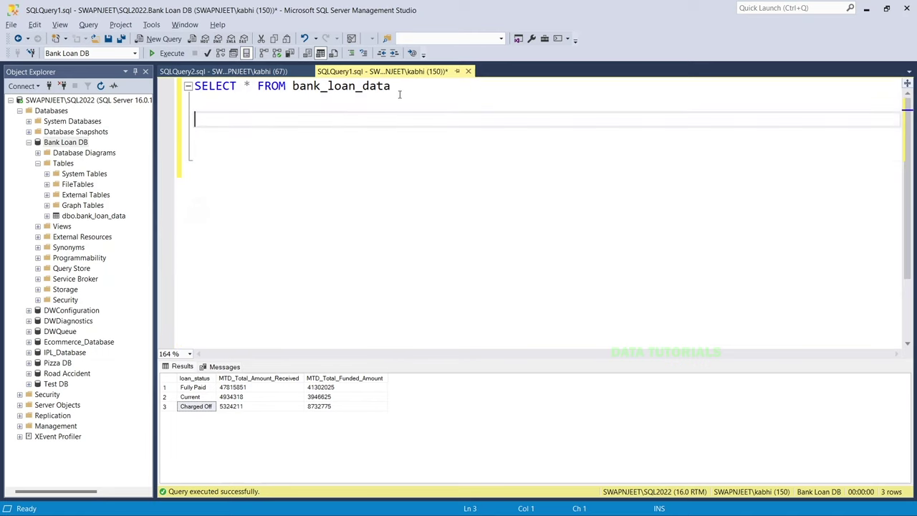
pyautogui.moveTo(399, 91); pyautogui.dragTo(191, 86)
pyautogui.click(172, 54)
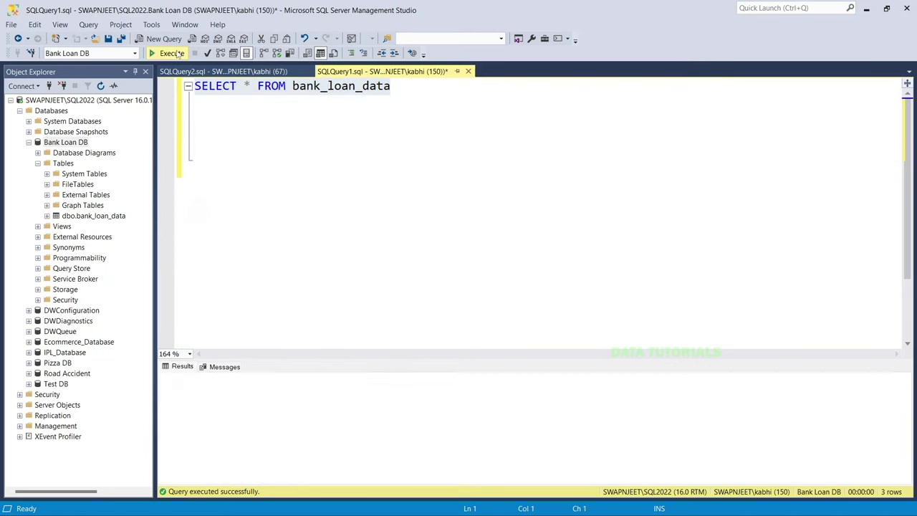
pyautogui.moveTo(392, 362); pyautogui.dragTo(399, 275)
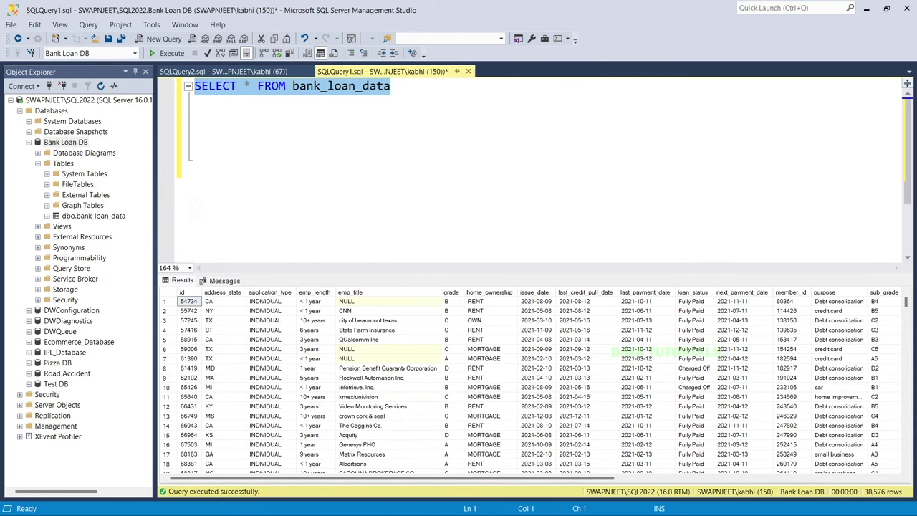
# - Begin a second query with SELECT on line 3, below the first statement
pyautogui.click(426, 100)
pyautogui.press('Return')
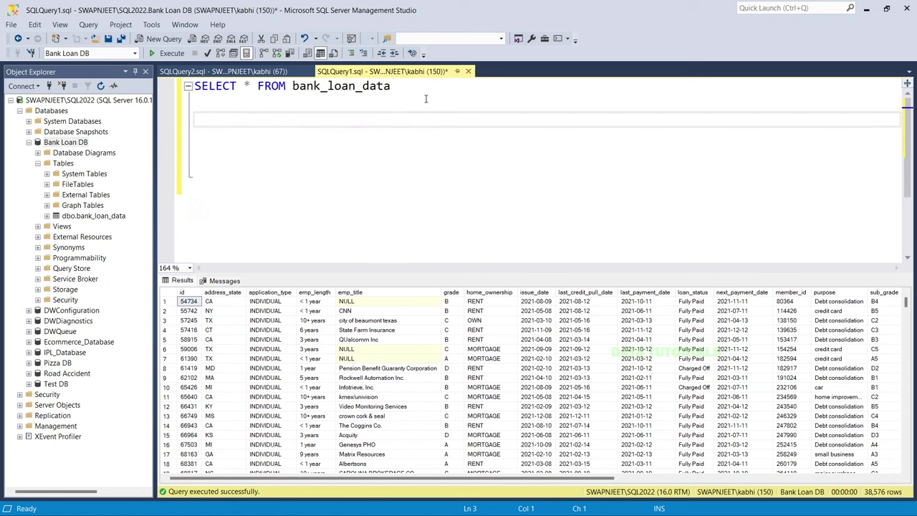
pyautogui.press('alt')
pyautogui.click(380, 117)
pyautogui.write('SELECT')
pyautogui.press('Return')
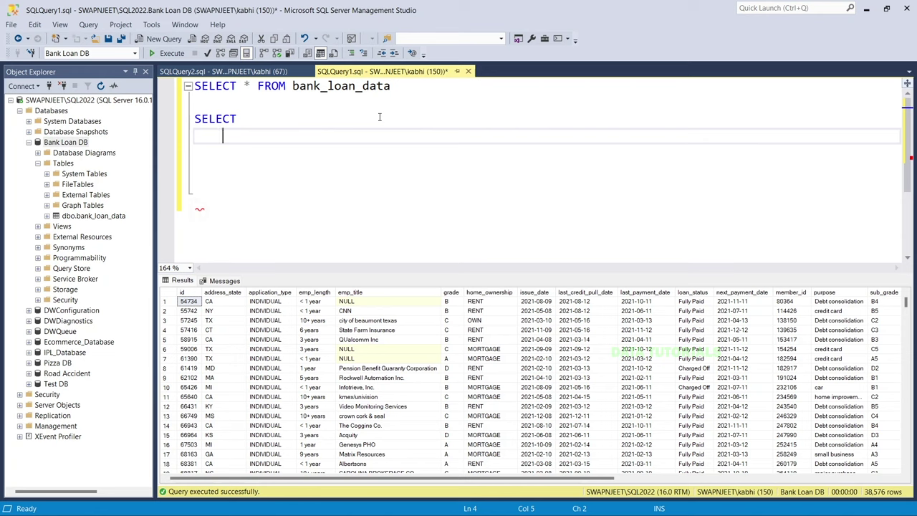
# - Add DATENAME(MONTH, issue_date) as the first column of the new query
pyautogui.write('DAT')
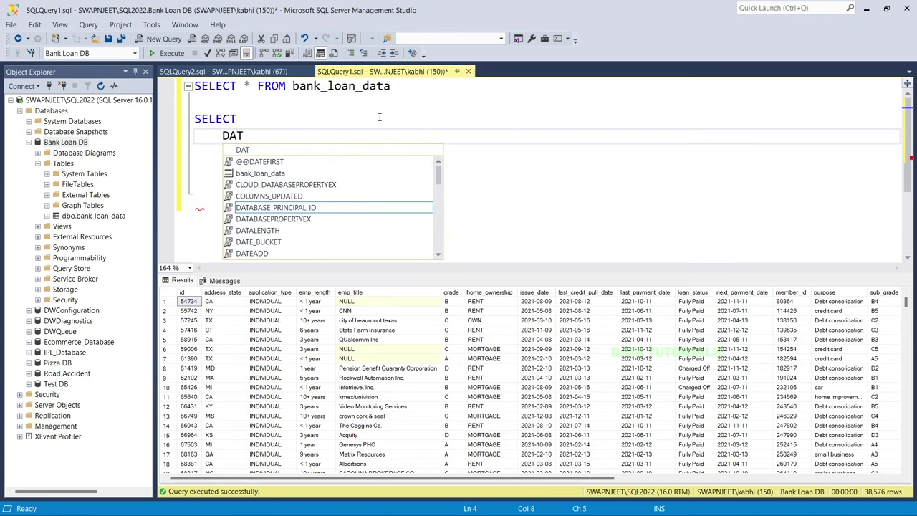
pyautogui.write('ENAME')
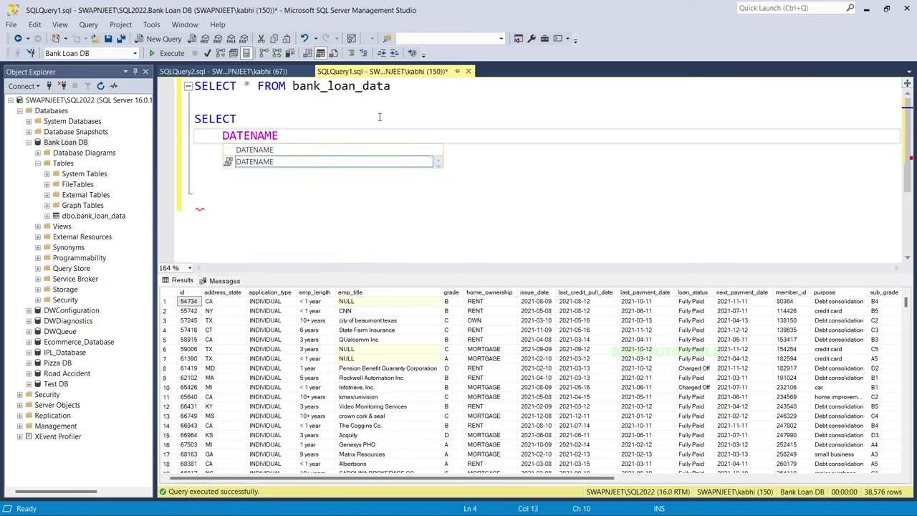
pyautogui.write('(')
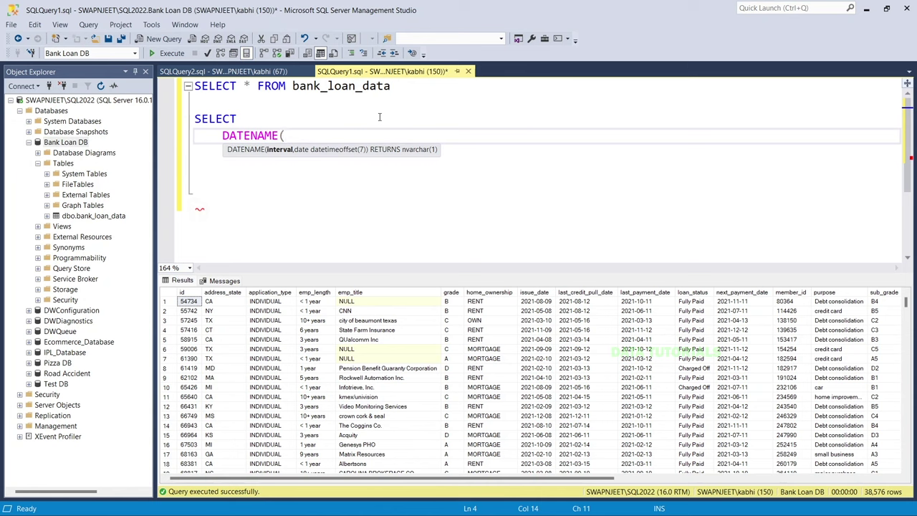
pyautogui.write('mont')
pyautogui.press('BackSpace')
pyautogui.press('BackSpace')
pyautogui.press('BackSpace')
pyautogui.press('BackSpace')
pyautogui.write('MO')
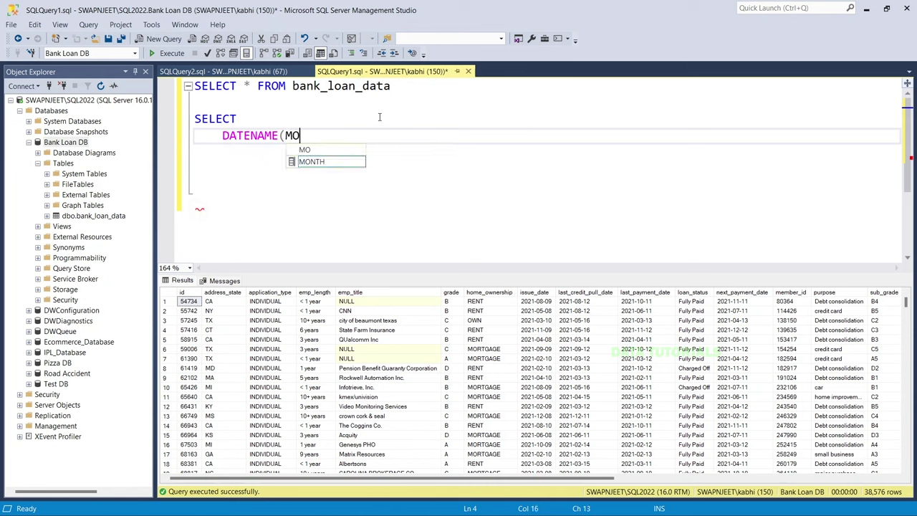
pyautogui.write('NTH, ')
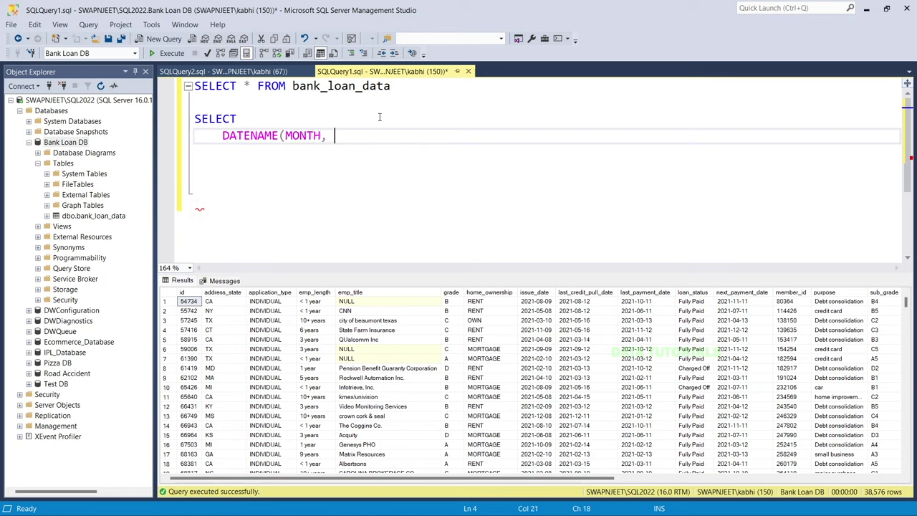
pyautogui.write('iss')
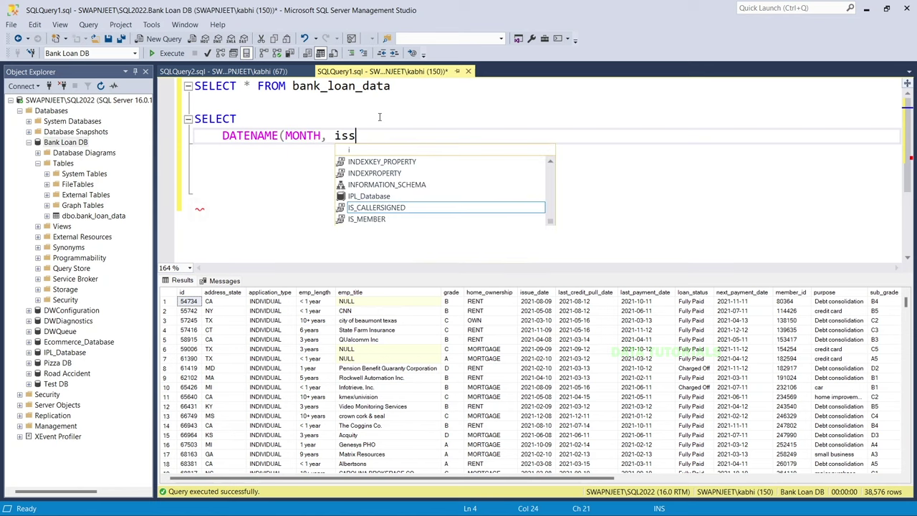
pyautogui.write('ue_')
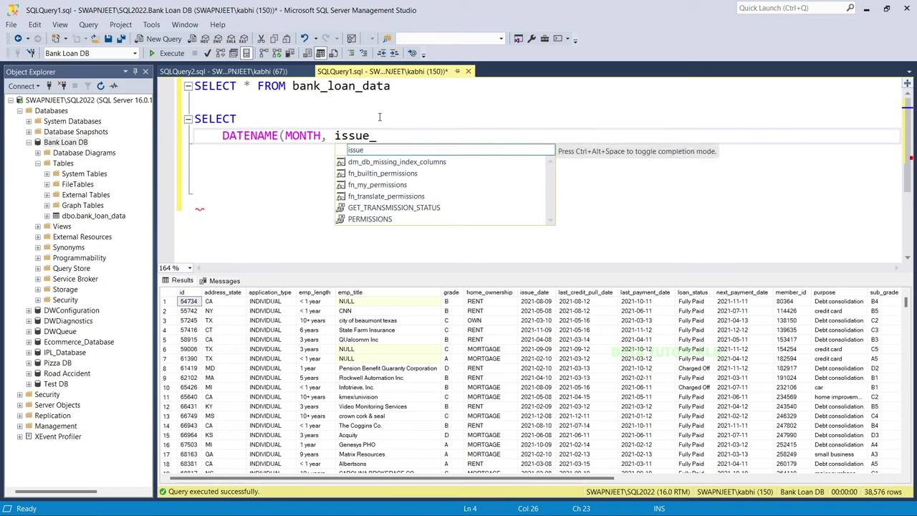
pyautogui.write('date),')
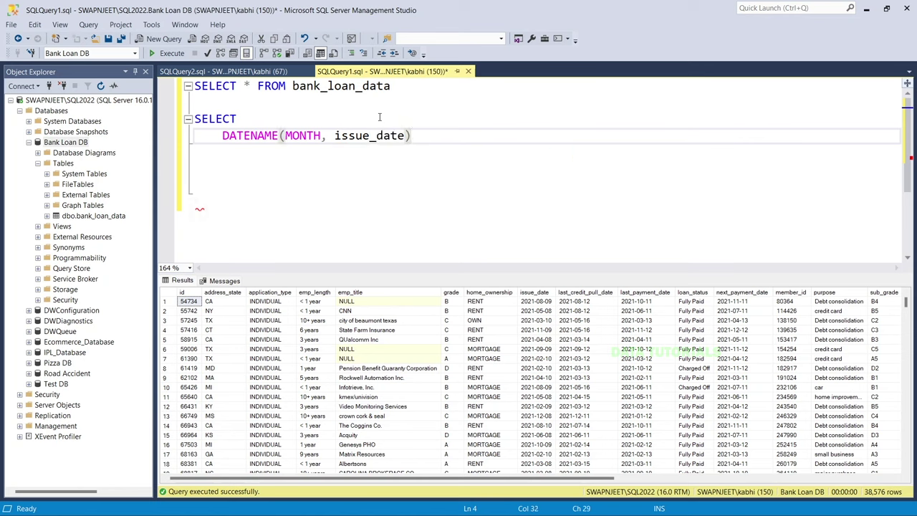
pyautogui.press('Return')
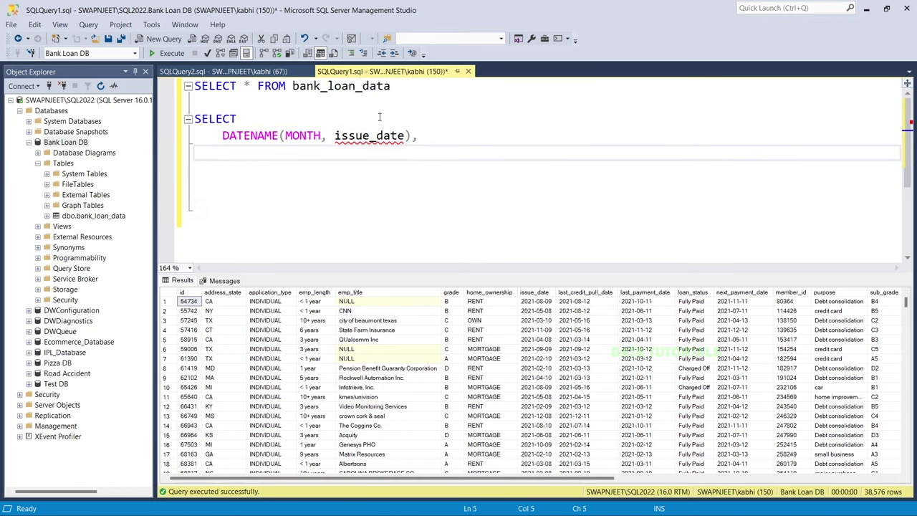
# - Add COUNT(id) AS Total_Loan_Applications and check the required metrics on the PowerPoint slide
pyautogui.write('COUNT')
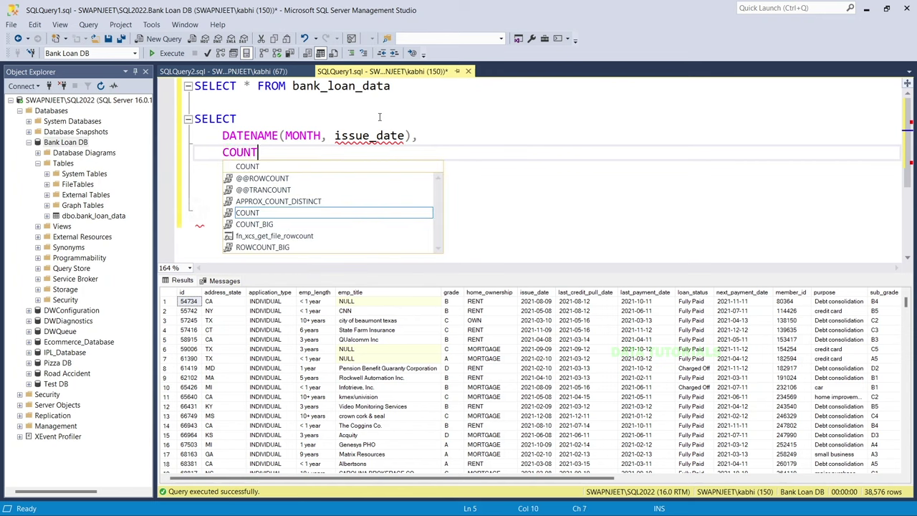
pyautogui.write('(')
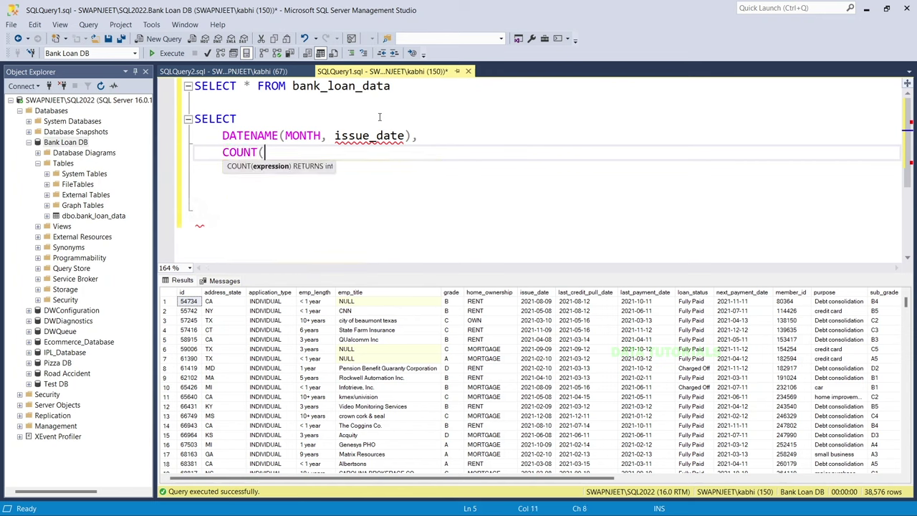
pyautogui.write('id)')
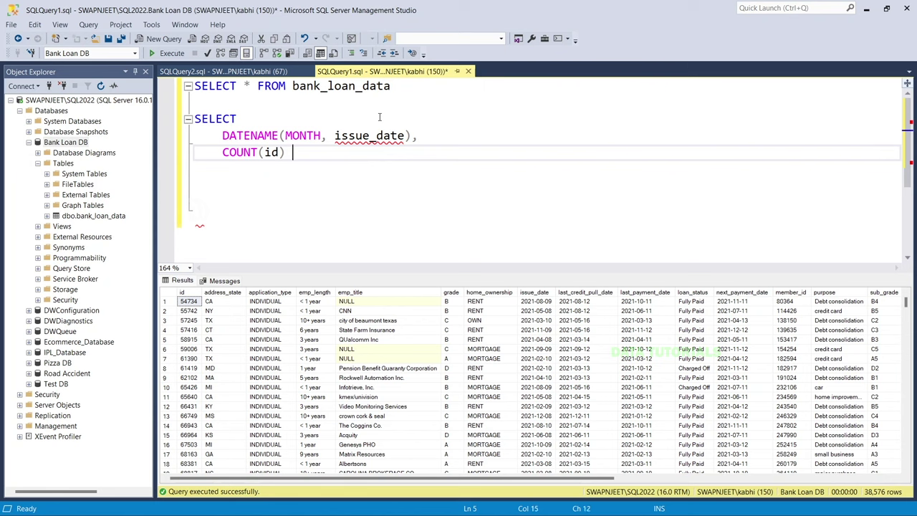
pyautogui.write(' ASTotal _Loan')
pyautogui.press('BackSpace')
pyautogui.write('n')
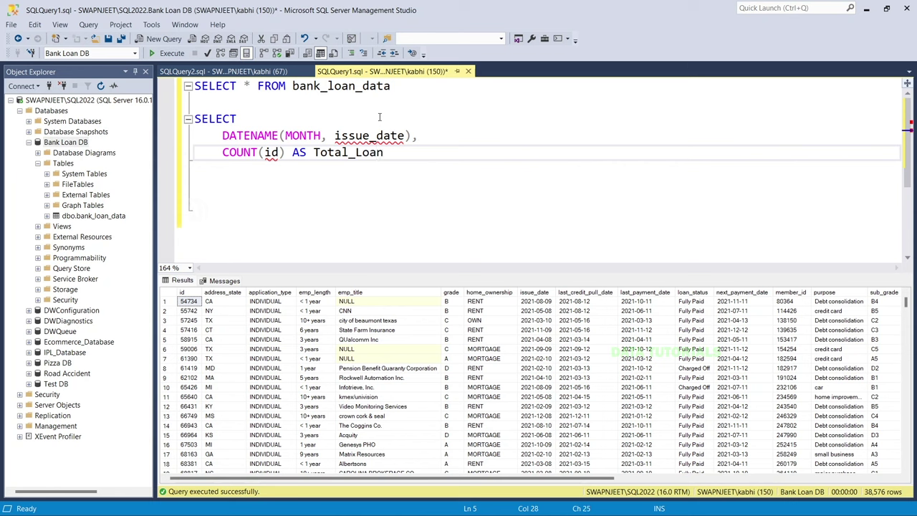
pyautogui.write('_Applications')
pyautogui.press('Return')
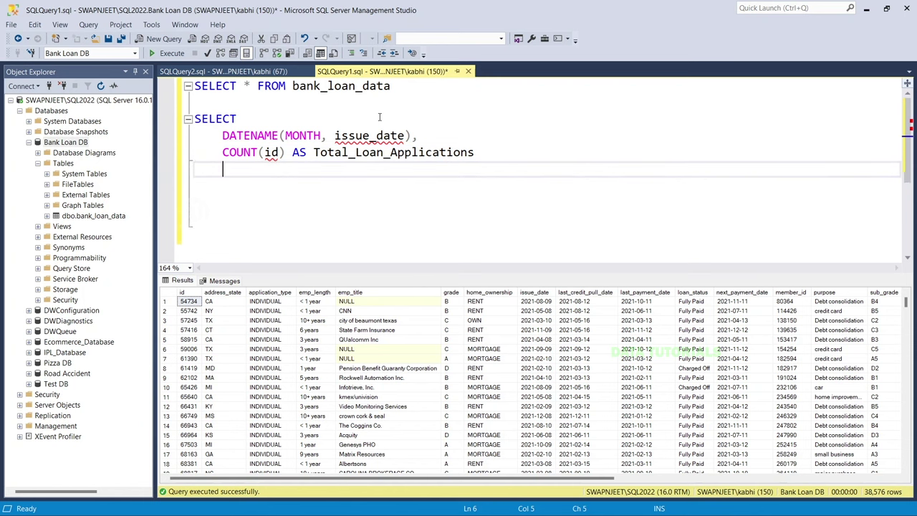
pyautogui.hotkey('alt', 'Tab')
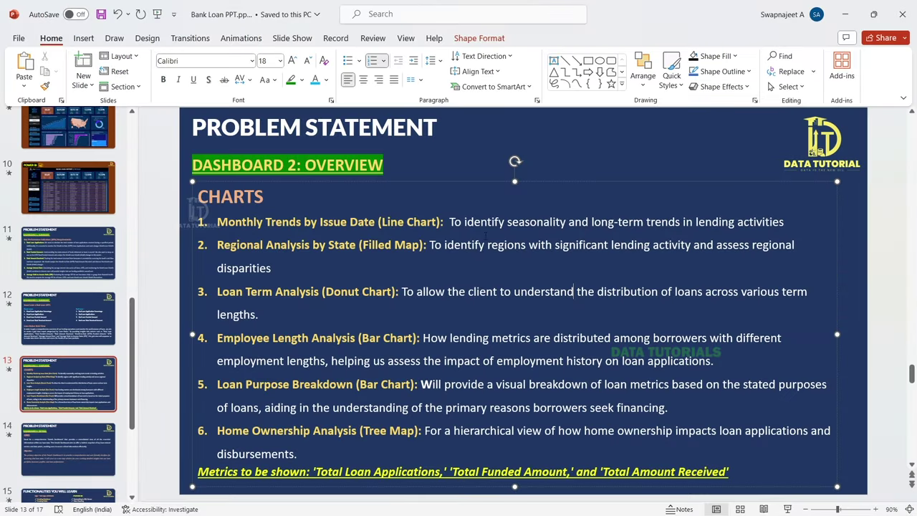
# - Add SUM(loan_amount) AS Total_Funded_Amount to the monthly query
pyautogui.hotkey('alt', 'Tab')
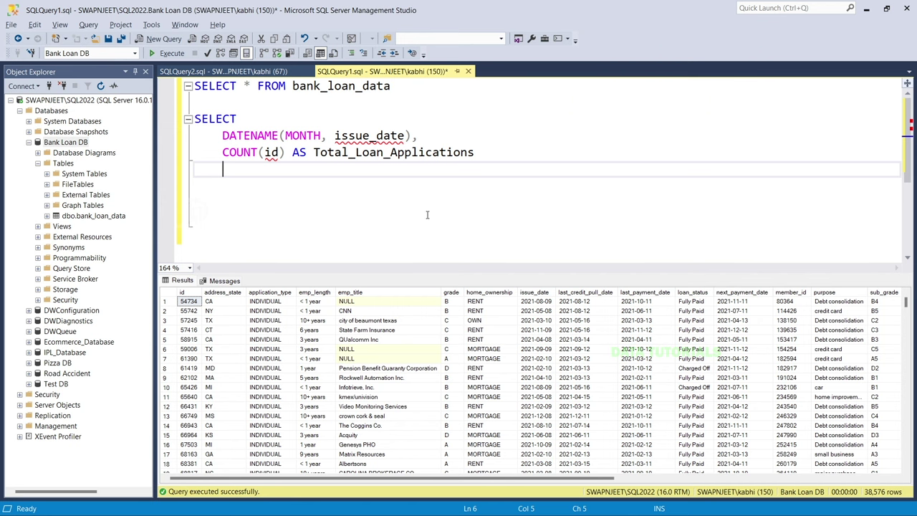
pyautogui.write('SUM(loan_an')
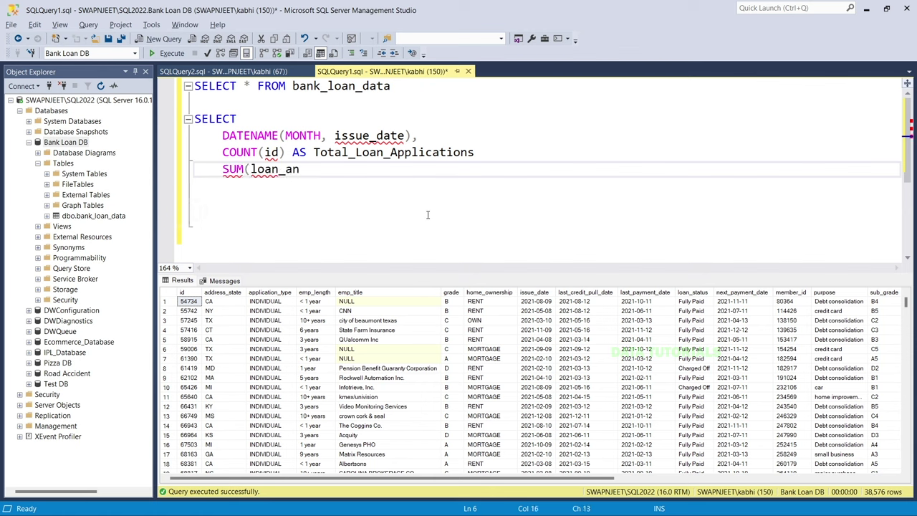
pyautogui.press('BackSpace')
pyautogui.write('mount) AS Total_')
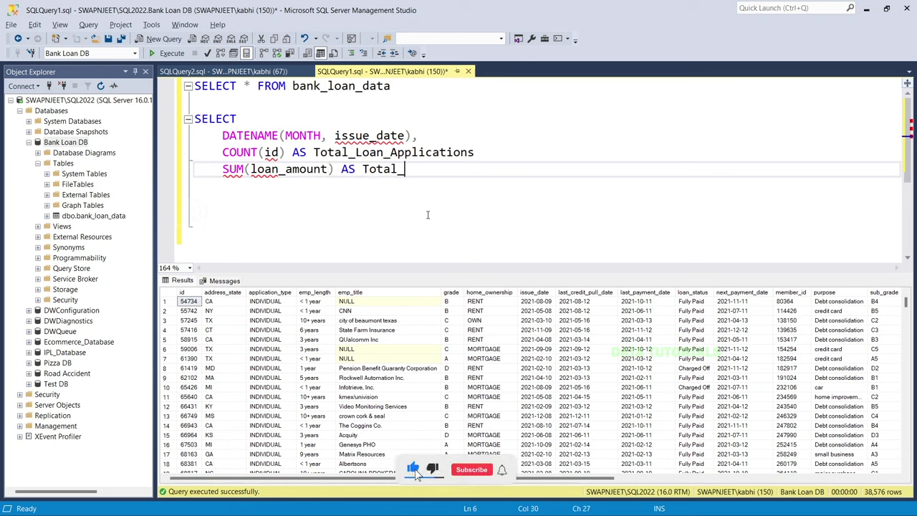
pyautogui.write('Funded')
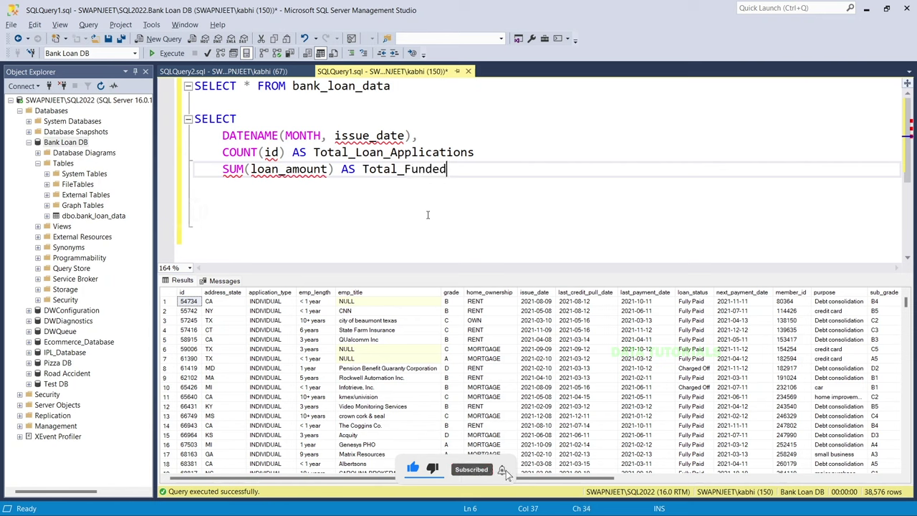
pyautogui.write('_Amount')
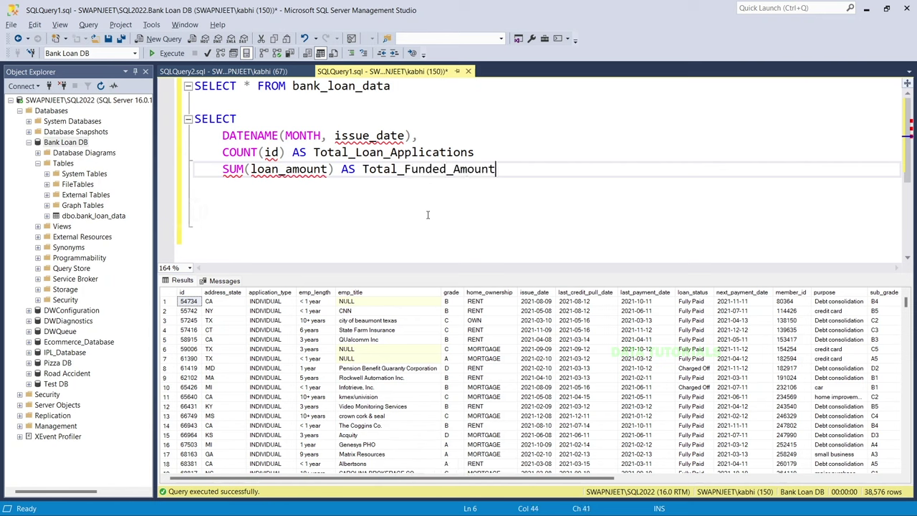
pyautogui.press('Return')
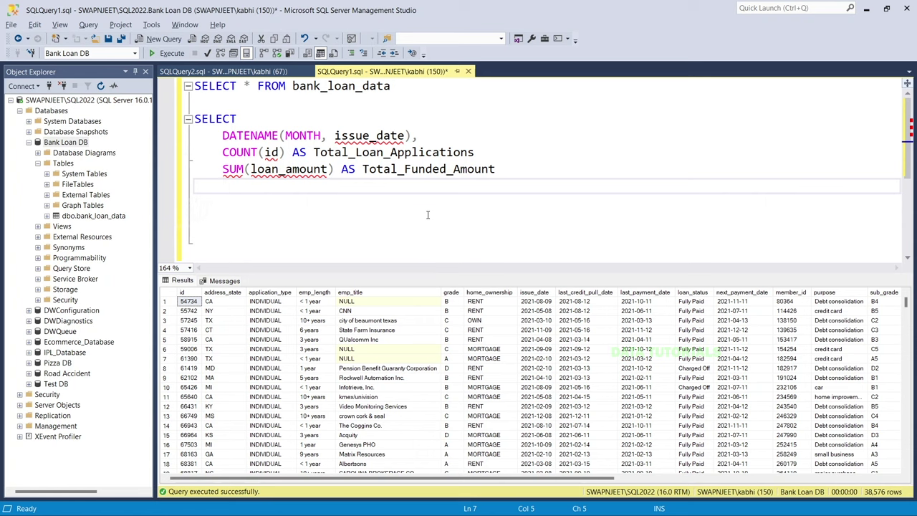
# - Add SUM(total_payment) AS Total_Received_Amount and a FROM bank_loan_data clause
pyautogui.write('SUM(total_')
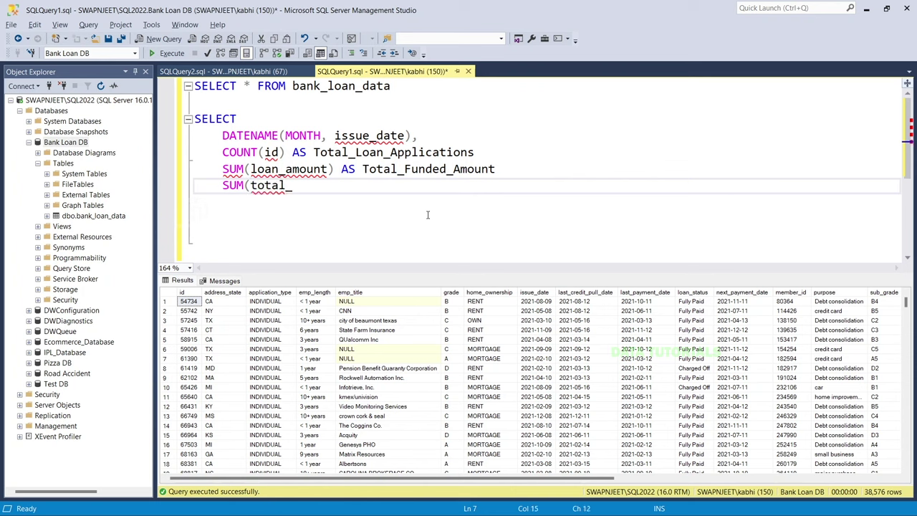
pyautogui.write('payment) AS ')
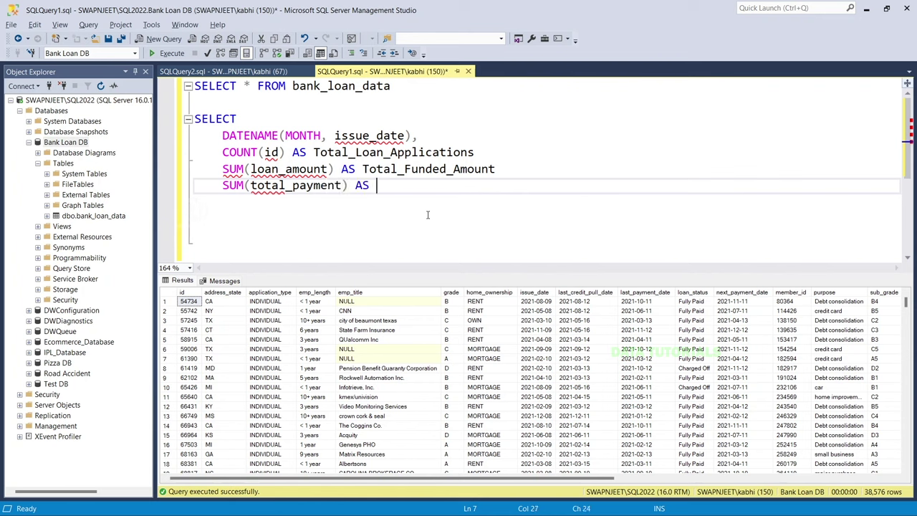
pyautogui.write('Total_Received')
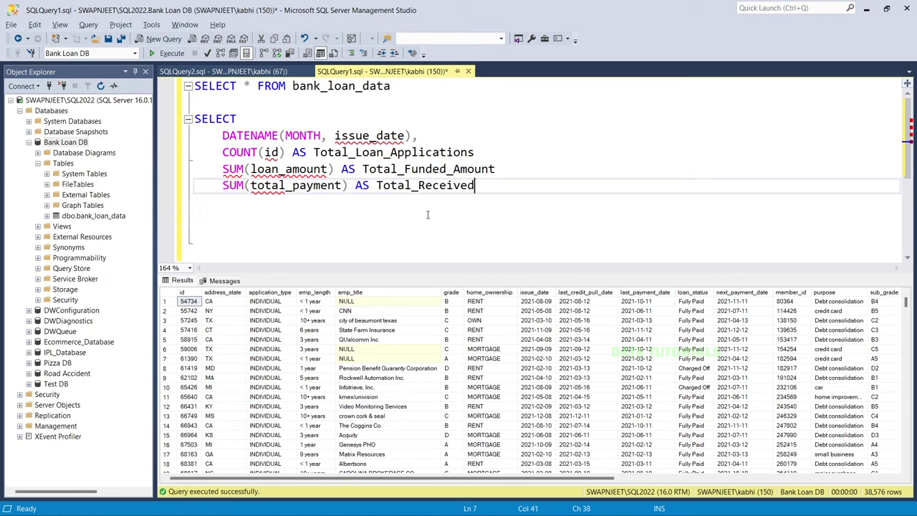
pyautogui.write('_Amount')
pyautogui.press('Return')
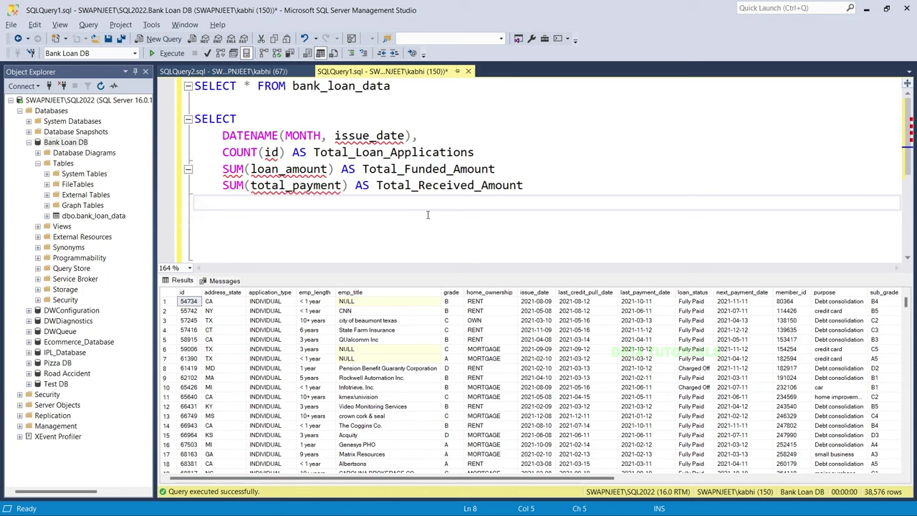
pyautogui.press('BackSpace')
pyautogui.write('FROM bank')
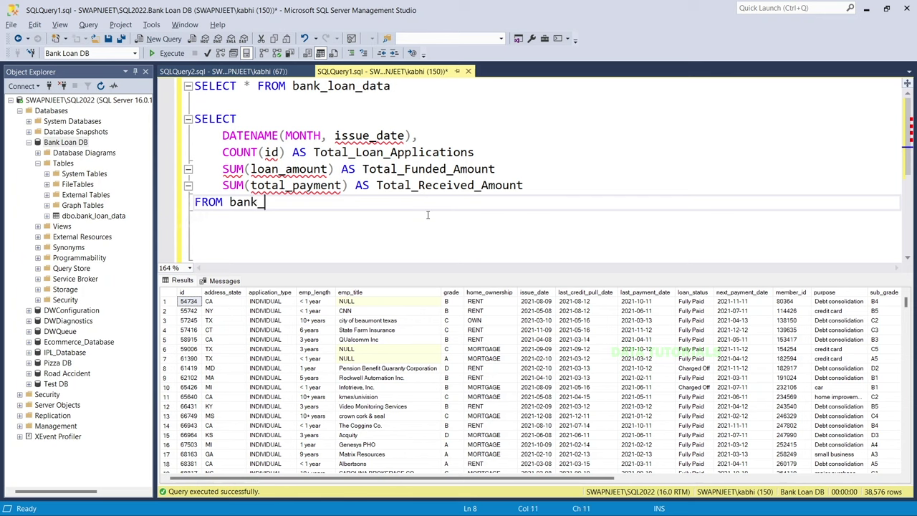
pyautogui.write('_loan_data')
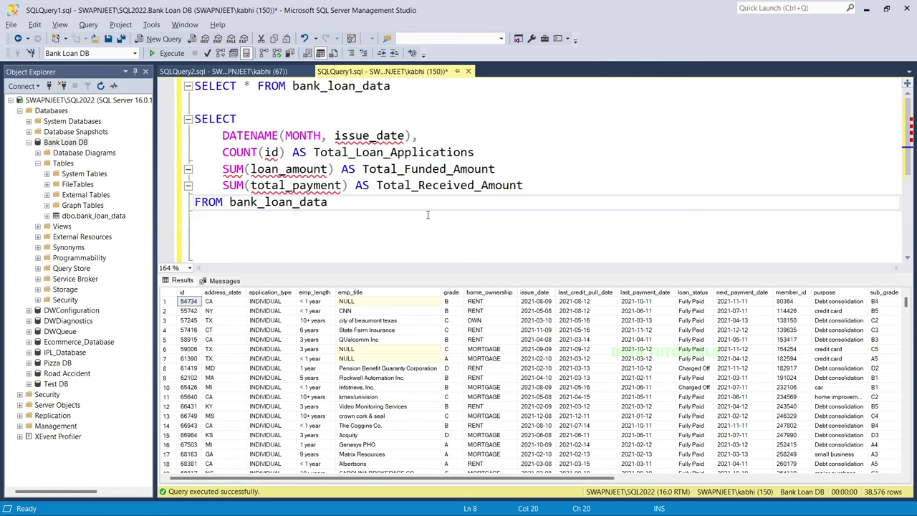
pyautogui.press('Return')
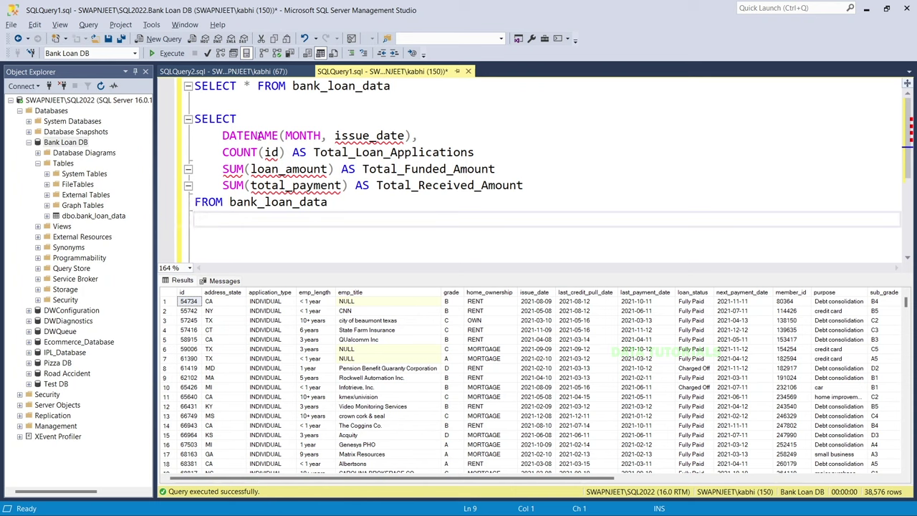
# - Group the query by DATENAME(MONTH, issue_date) using the copied month expression
pyautogui.moveTo(222, 136); pyautogui.dragTo(407, 136)
pyautogui.click(222, 152)
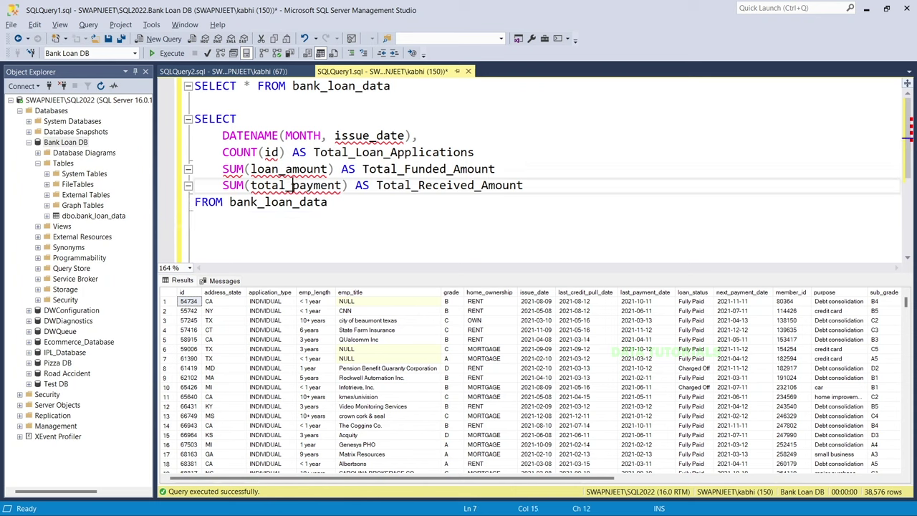
pyautogui.moveTo(222, 152); pyautogui.dragTo(546, 181)
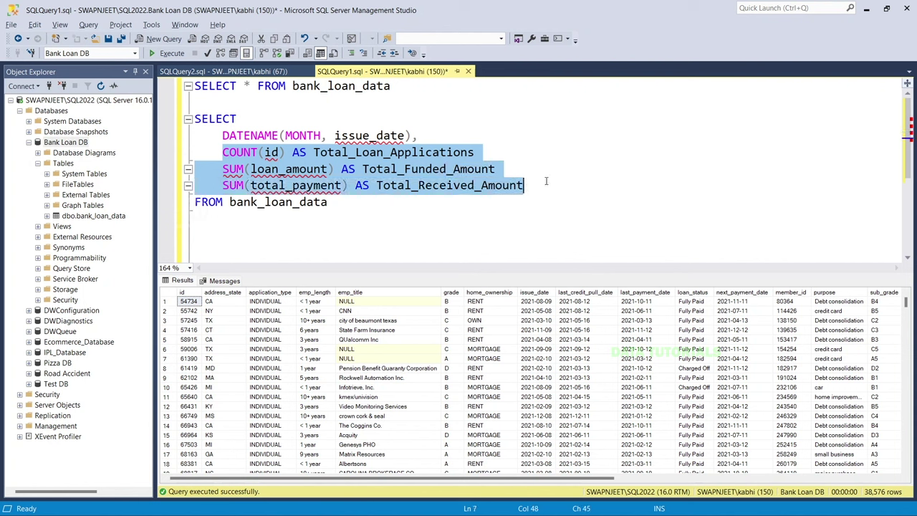
pyautogui.moveTo(410, 136); pyautogui.dragTo(223, 136)
pyautogui.hotkey('ctrl', 'c')
pyautogui.click(205, 217)
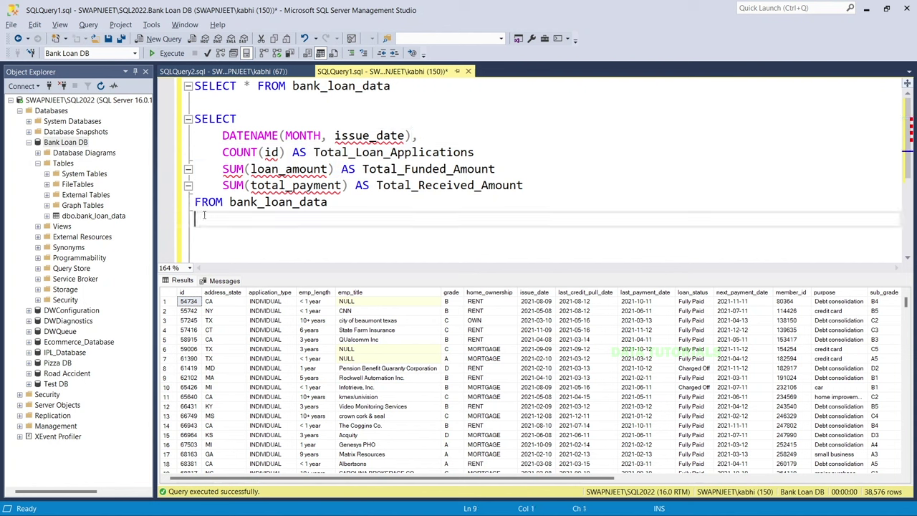
pyautogui.write('GROUP BY')
pyautogui.hotkey('ctrl', 'v')
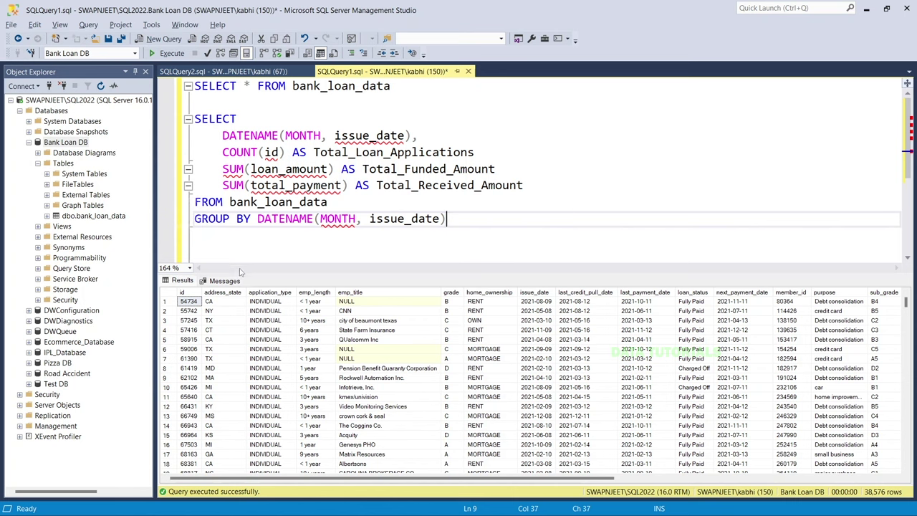
pyautogui.moveTo(248, 337); pyautogui.dragTo(248, 339)
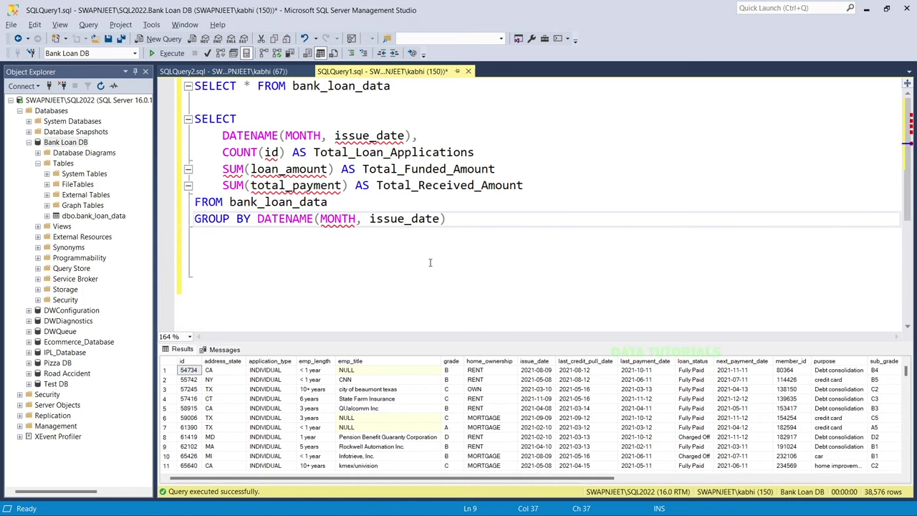
# - Add ORDER BY DATENAME(MONTH, issue_date) and run the monthly query
pyautogui.press('Return')
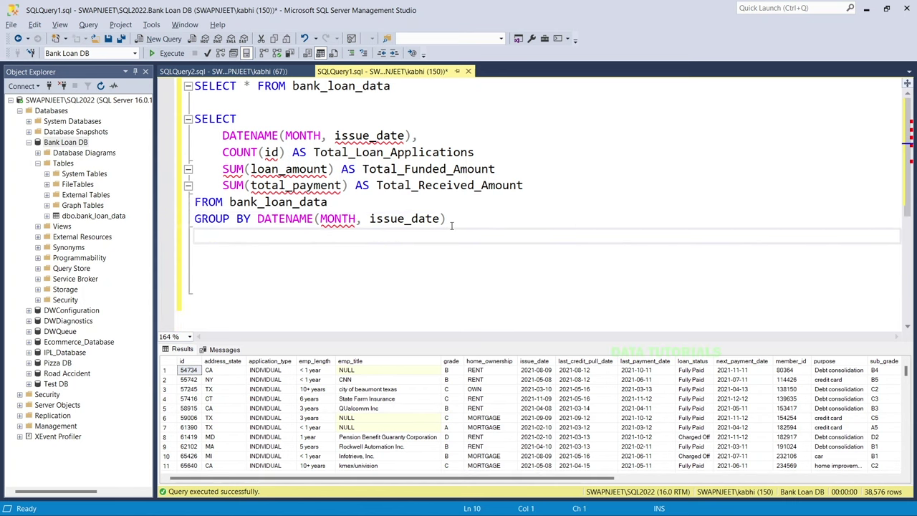
pyautogui.write('ORDER BY')
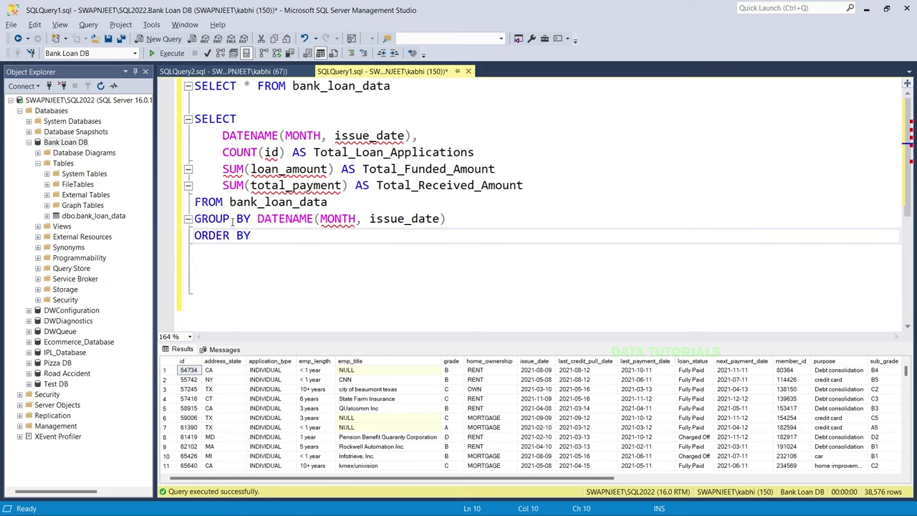
pyautogui.moveTo(257, 219); pyautogui.dragTo(453, 220)
pyautogui.hotkey('ctrl', 'c')
pyautogui.click(354, 242)
pyautogui.hotkey('ctrl', 'v')
pyautogui.moveTo(452, 237); pyautogui.dragTo(192, 118)
pyautogui.press('F5')
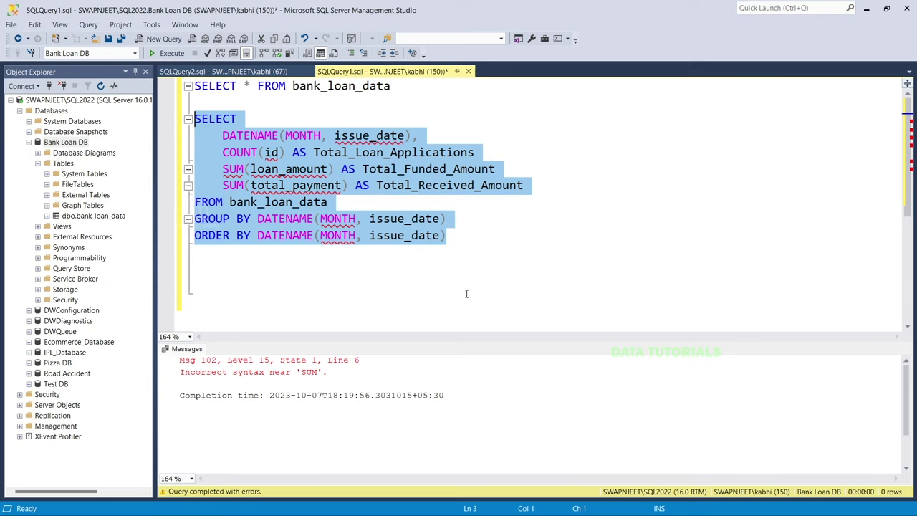
# - Add the missing commas after the aliases and re-run, returning 12 monthly rows
pyautogui.click(479, 152)
pyautogui.write(',')
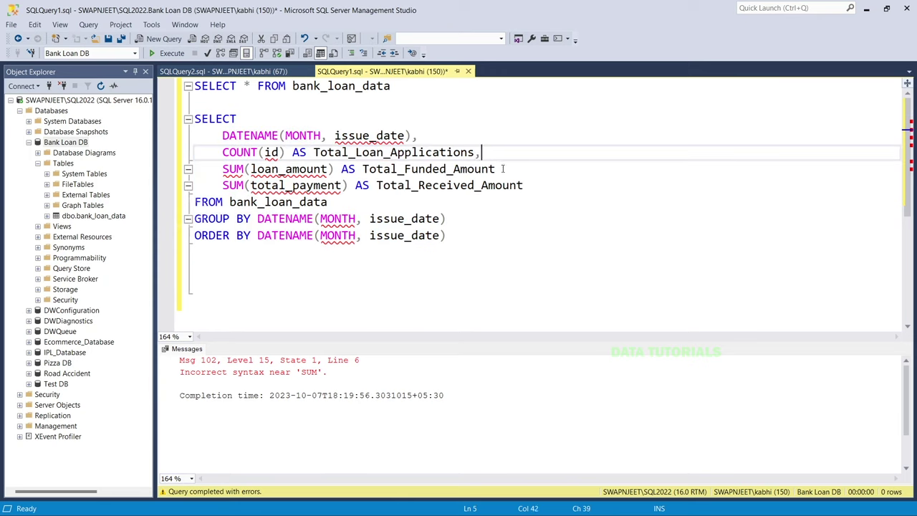
pyautogui.click(500, 169)
pyautogui.write(',')
pyautogui.moveTo(475, 244); pyautogui.dragTo(194, 118)
pyautogui.click(171, 55)
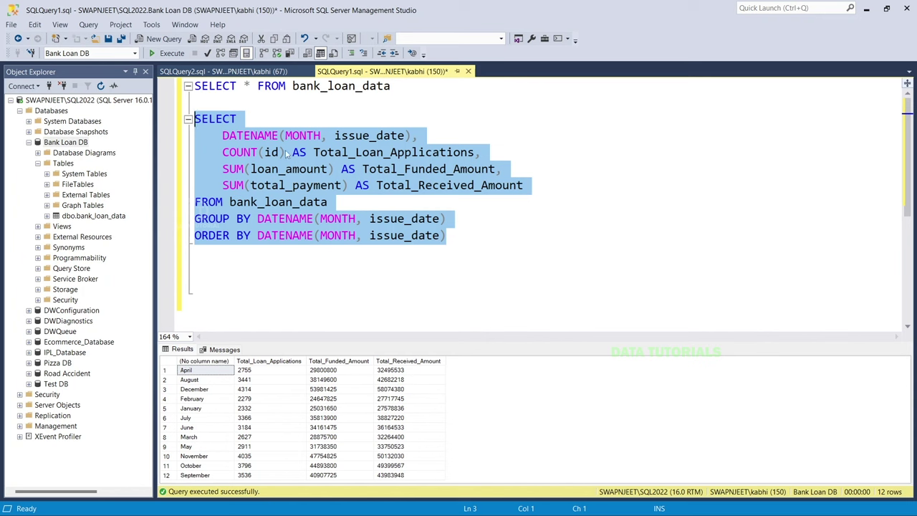
pyautogui.click(410, 136)
pyautogui.click(204, 361)
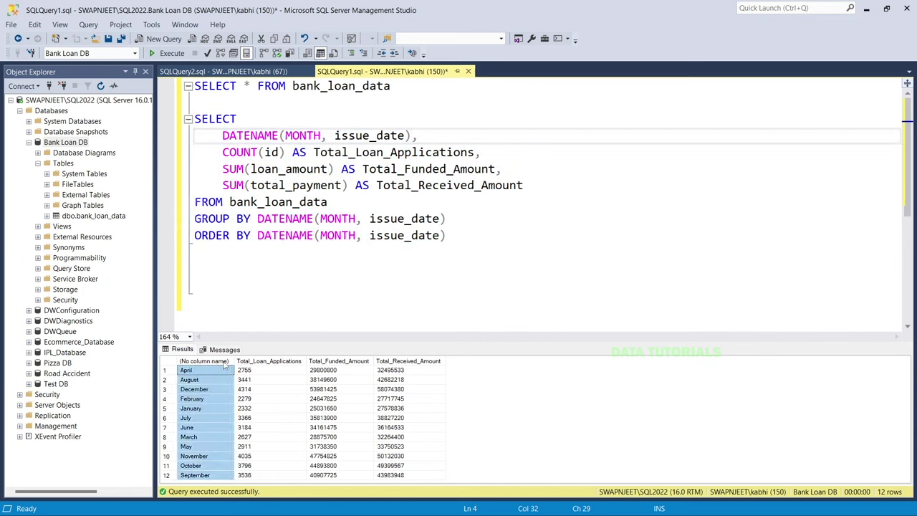
pyautogui.click(413, 136)
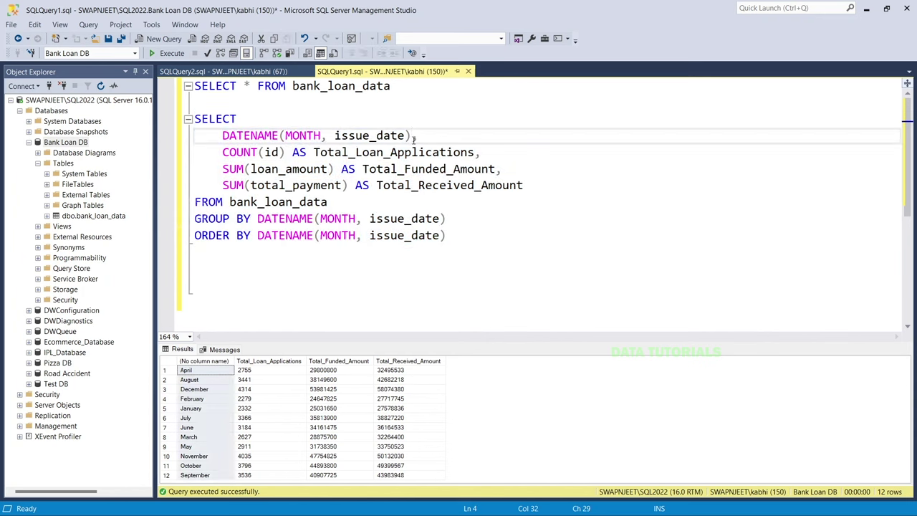
# - Alias the month expression AS Month_Name and re-run the query
pyautogui.write('AS Month_NA')
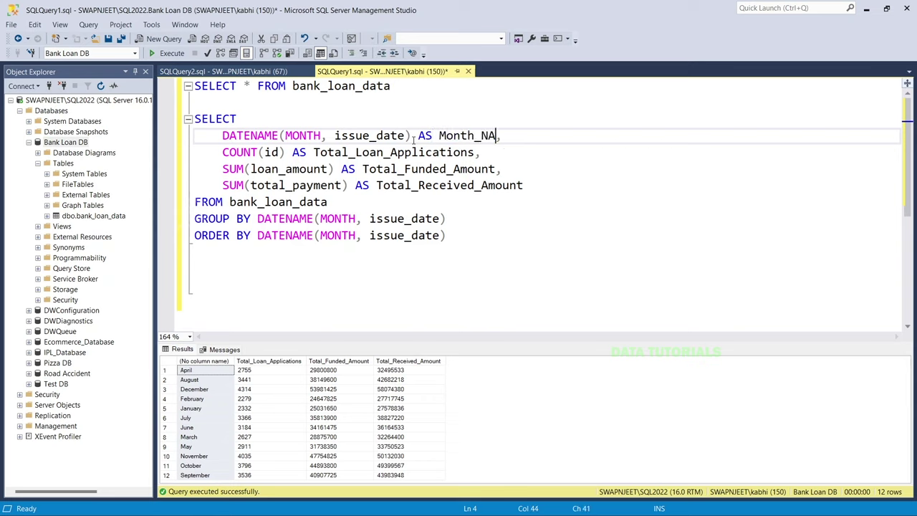
pyautogui.press('BackSpace')
pyautogui.write('ane')
pyautogui.press('BackSpace')
pyautogui.write('me')
pyautogui.moveTo(482, 244); pyautogui.dragTo(150, 128)
pyautogui.press('F5')
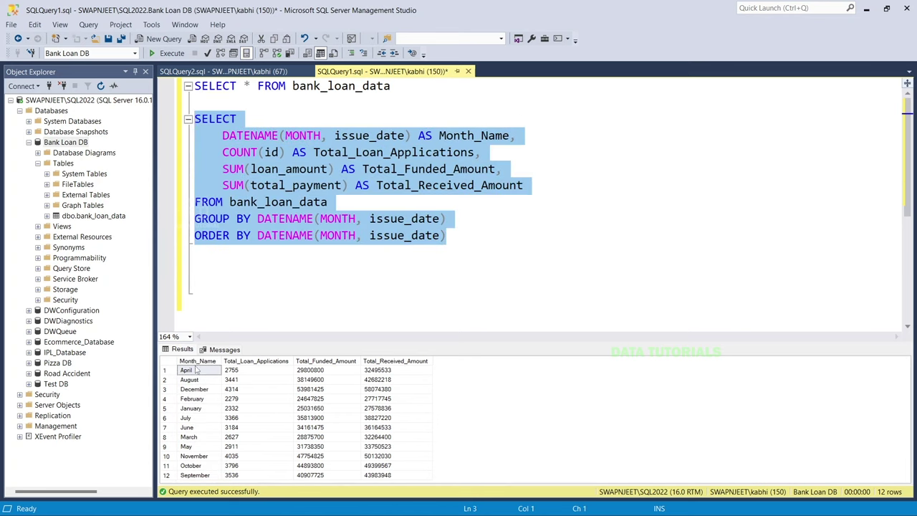
pyautogui.click(189, 408)
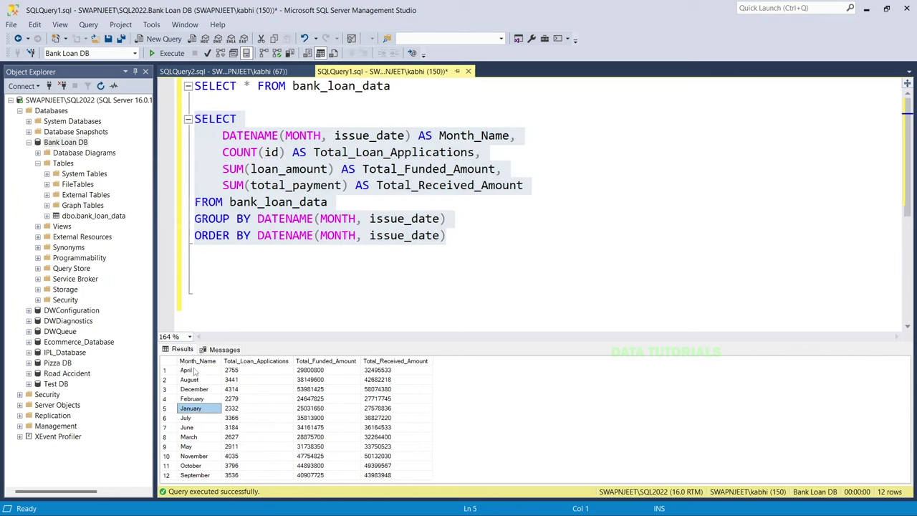
pyautogui.click(370, 293)
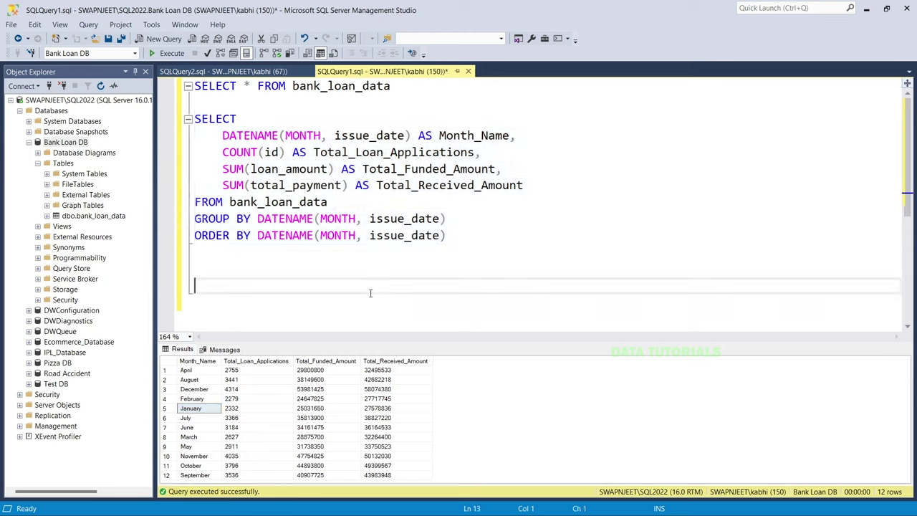
# - Sort ORDER BY month name DESC and re-run, listing September first
pyautogui.moveTo(449, 237); pyautogui.dragTo(194, 237)
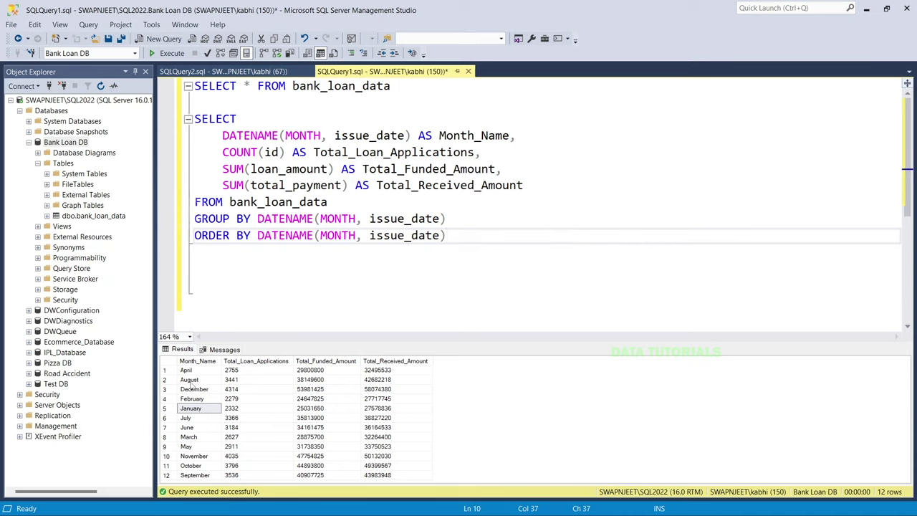
pyautogui.press('F5')
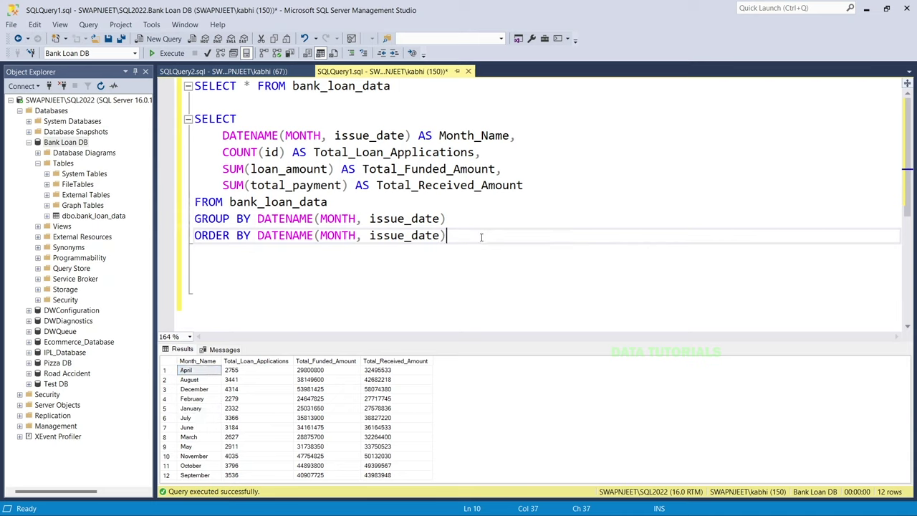
pyautogui.write('DESC')
pyautogui.moveTo(493, 238); pyautogui.dragTo(194, 117)
pyautogui.press('F5')
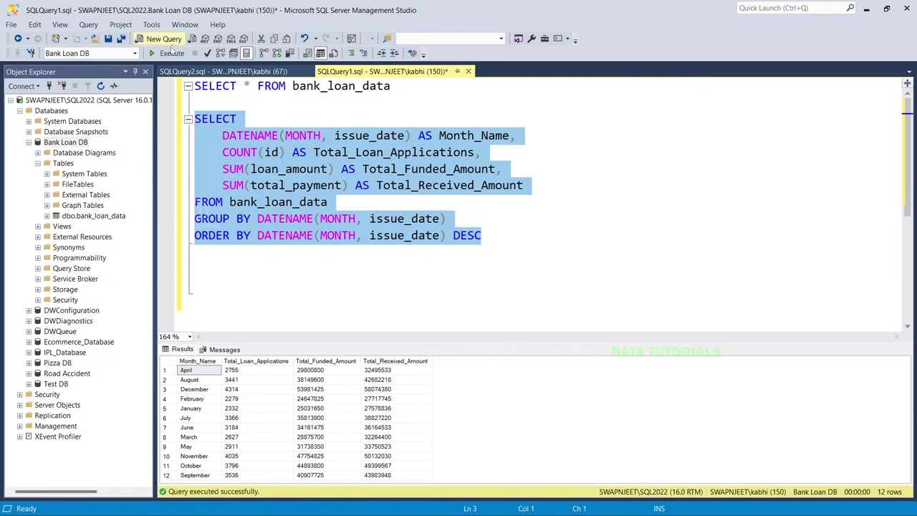
pyautogui.click(197, 371)
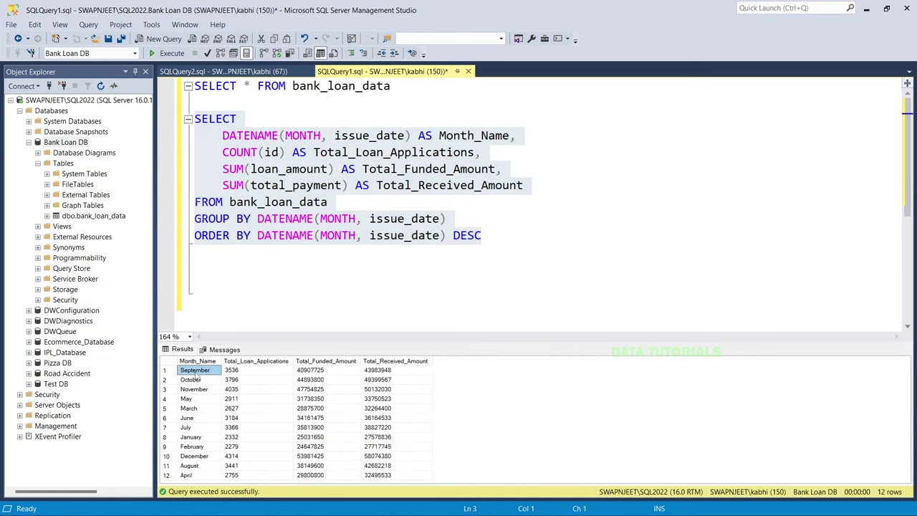
pyautogui.click(526, 250)
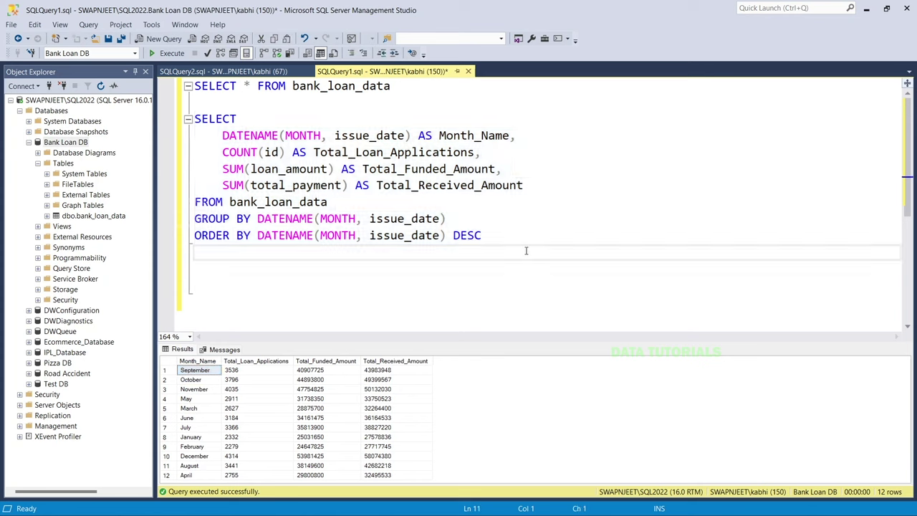
# - Insert MONTH(issue_date) as a new first column under SELECT
pyautogui.click(224, 131)
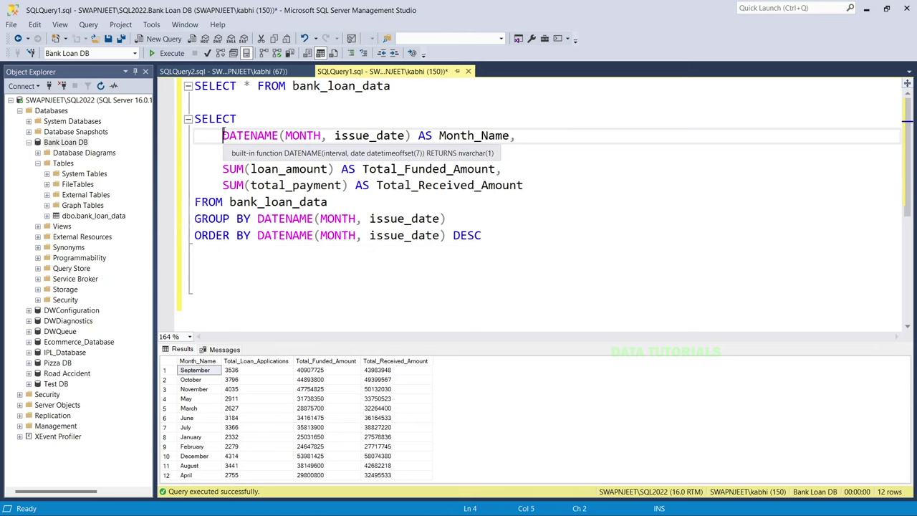
pyautogui.press('Return')
pyautogui.click(223, 131)
pyautogui.write('MO')
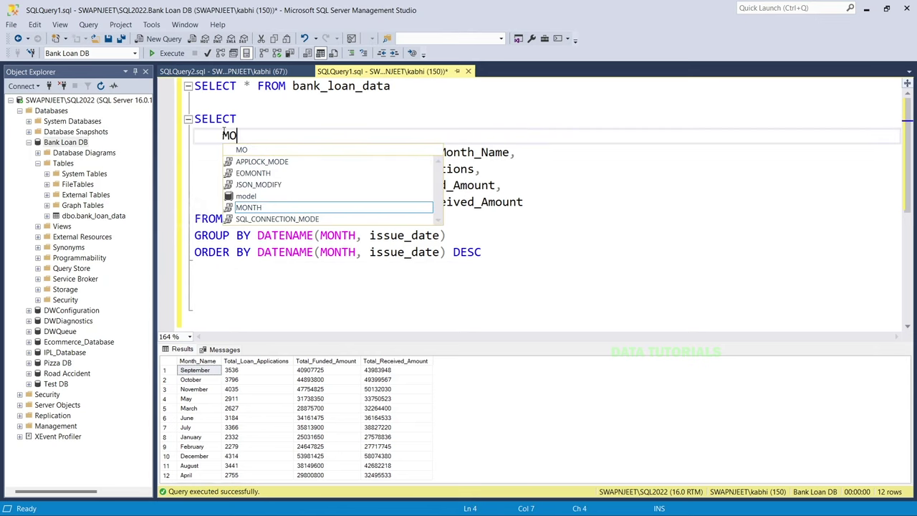
pyautogui.write('NTH(i')
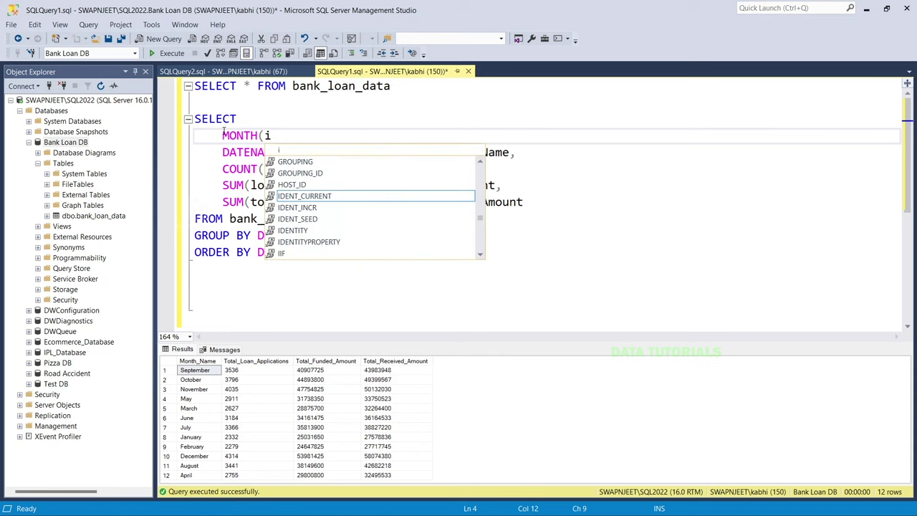
pyautogui.write('ssue_date')
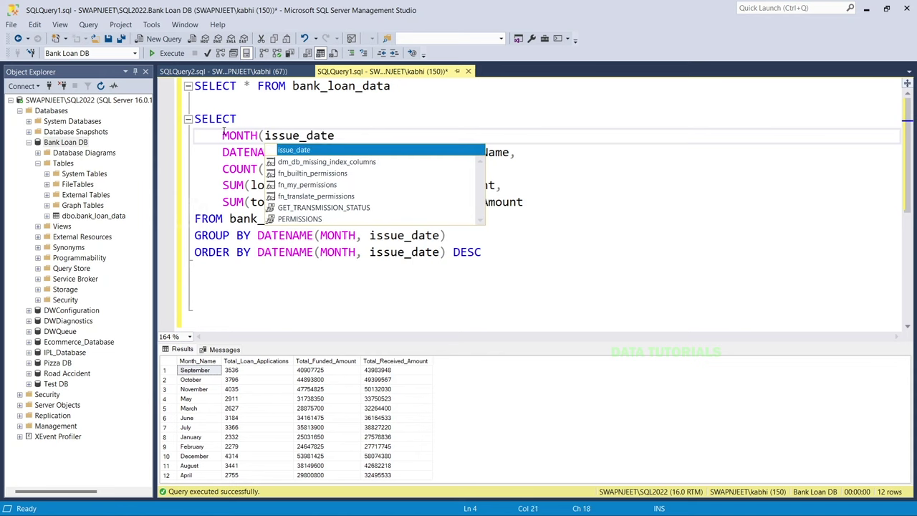
pyautogui.write(')')
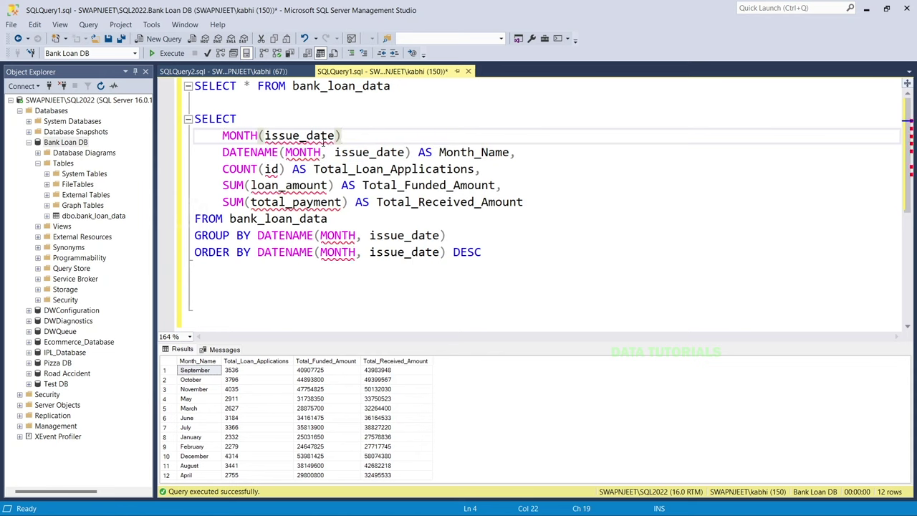
pyautogui.write(',')
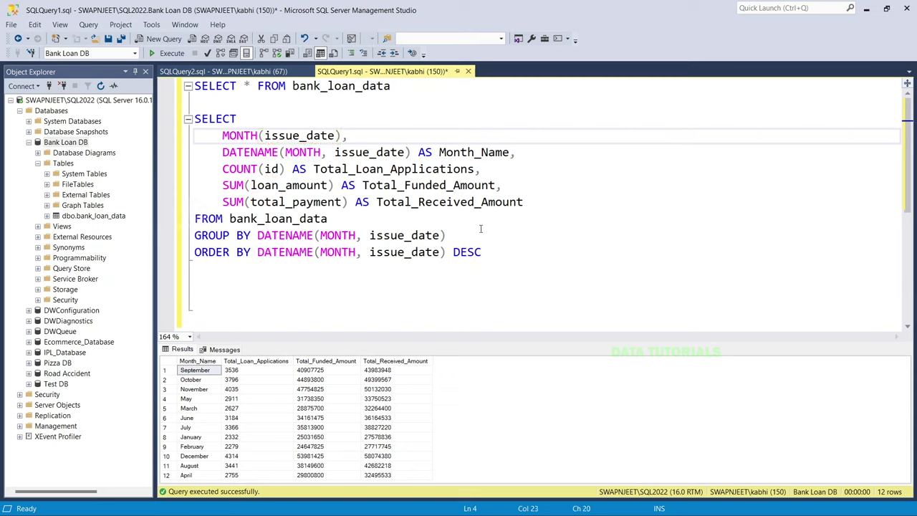
# - Replace the month-name DESC sort with ORDER BY MONTH(issue_date)
pyautogui.moveTo(482, 253); pyautogui.dragTo(316, 263)
pyautogui.press('BackSpace')
pyautogui.press('BackSpace')
pyautogui.press('BackSpace')
pyautogui.press('BackSpace')
pyautogui.press('BackSpace')
pyautogui.press('BackSpace')
pyautogui.press('BackSpace')
pyautogui.press('BackSpace')
pyautogui.press('BackSpace')
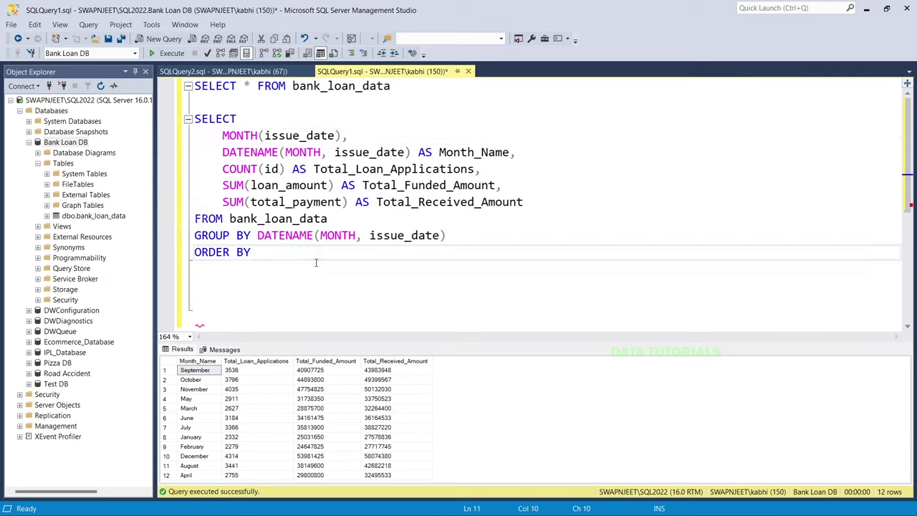
pyautogui.moveTo(221, 138); pyautogui.dragTo(341, 137)
pyautogui.hotkey('ctrl', 'c')
pyautogui.click(298, 259)
pyautogui.hotkey('ctrl', 'v')
# - Add MONTH(issue_date) to the GROUP BY clause and run the query
pyautogui.moveTo(222, 136); pyautogui.dragTo(341, 136)
pyautogui.click(258, 236)
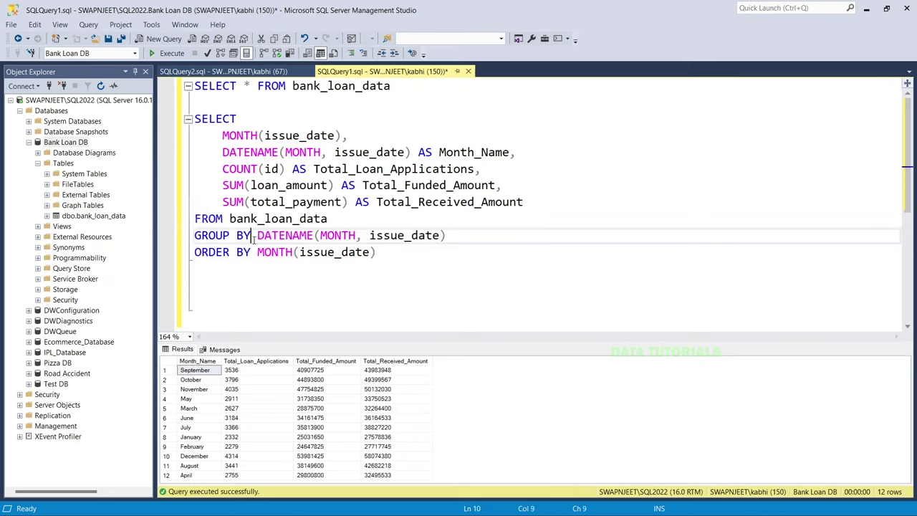
pyautogui.hotkey('ctrl', 'v')
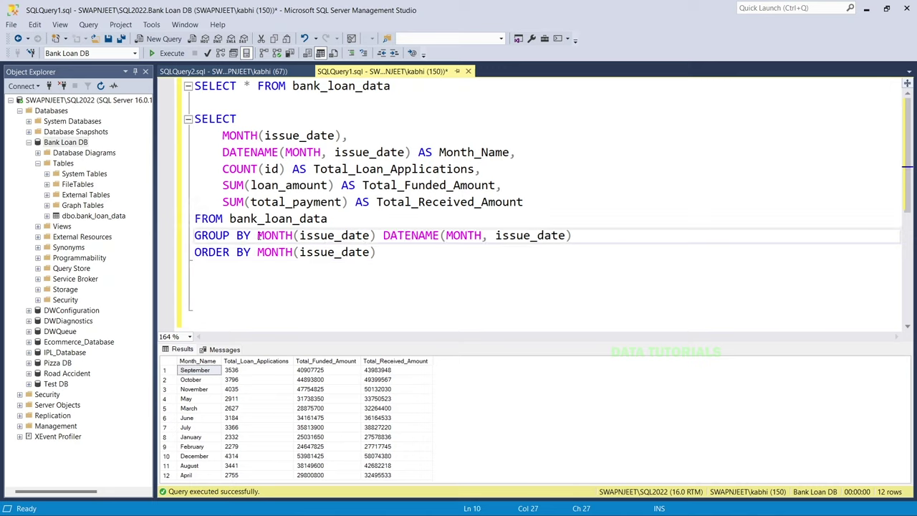
pyautogui.write(',')
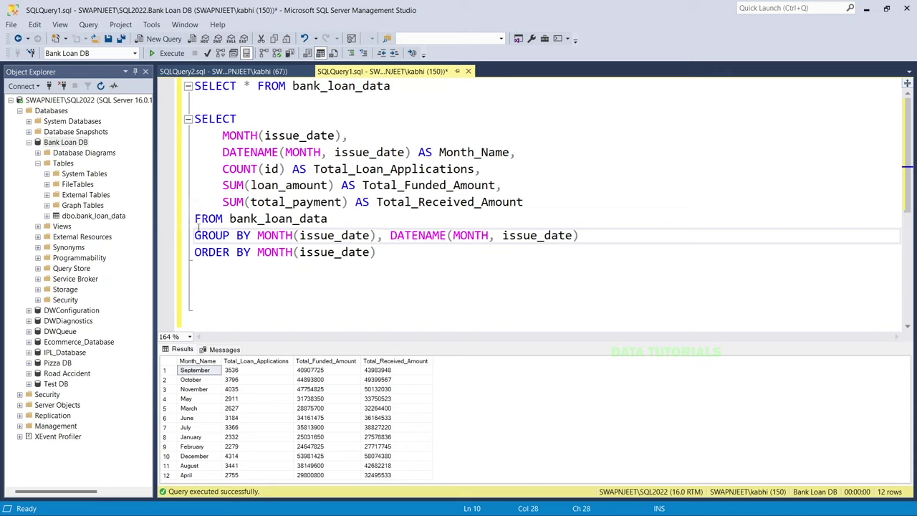
pyautogui.moveTo(222, 135); pyautogui.dragTo(519, 152)
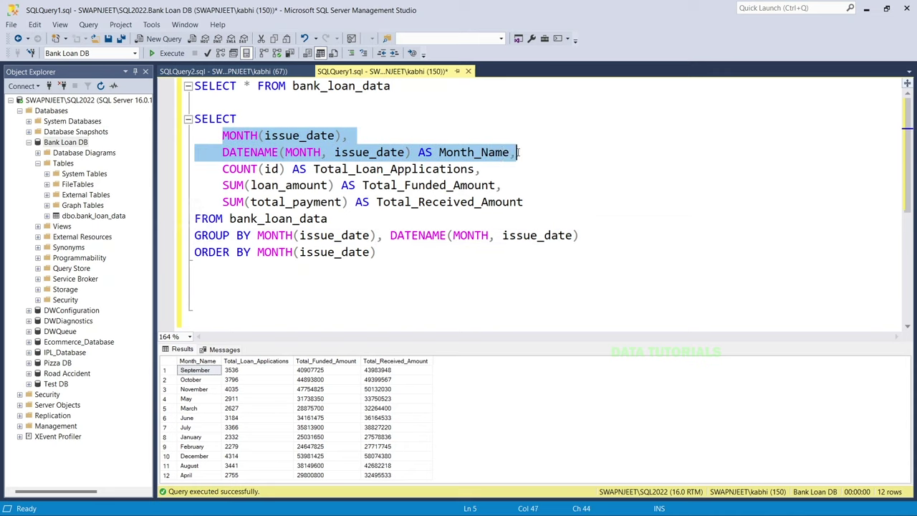
pyautogui.click(459, 248)
pyautogui.moveTo(385, 253); pyautogui.dragTo(194, 119)
pyautogui.click(171, 53)
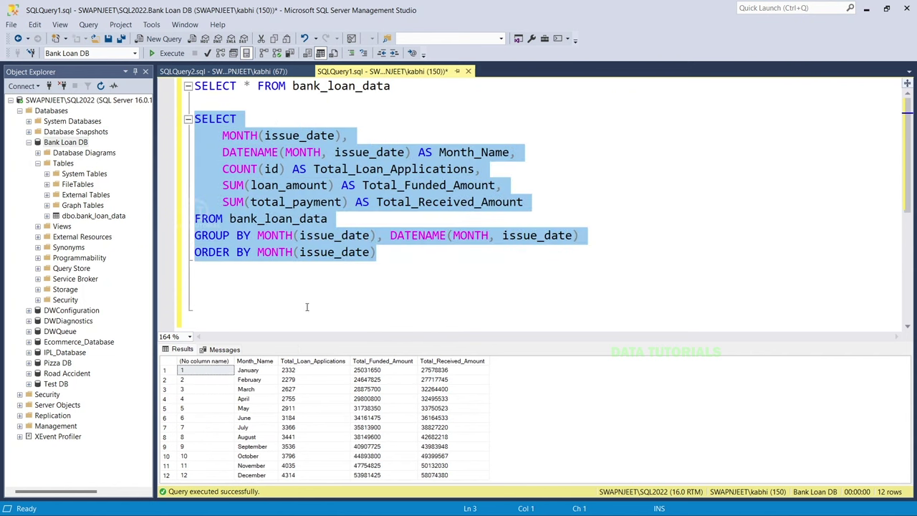
# - Alias MONTH(issue_date) AS Month_Number and re-run, getting January through December
pyautogui.click(347, 135)
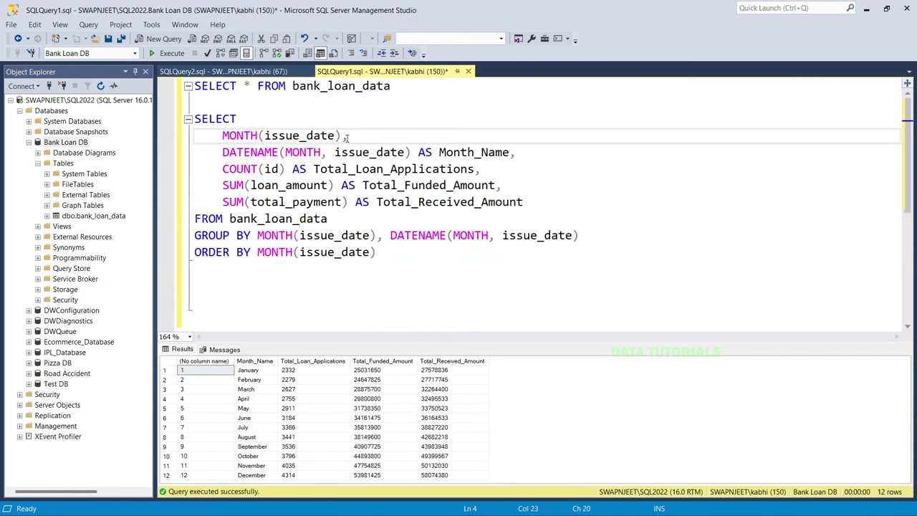
pyautogui.click(341, 136)
pyautogui.write('AS ')
pyautogui.write('Month')
pyautogui.write('_Number')
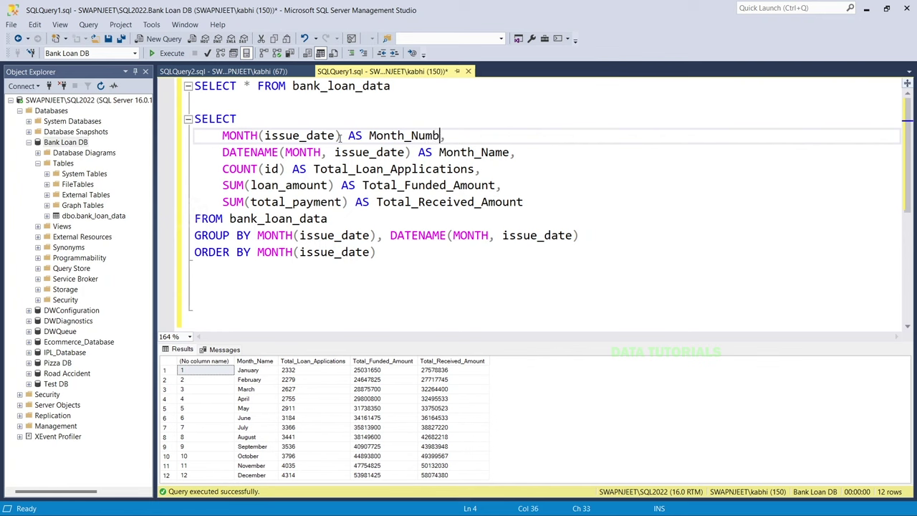
pyautogui.moveTo(412, 255); pyautogui.dragTo(192, 119)
pyautogui.click(169, 54)
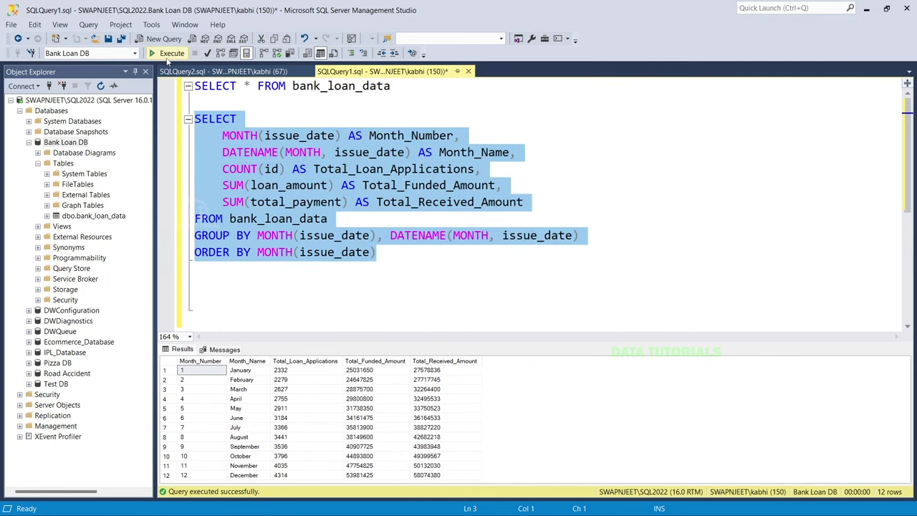
pyautogui.click(241, 371)
pyautogui.click(242, 380)
pyautogui.click(246, 391)
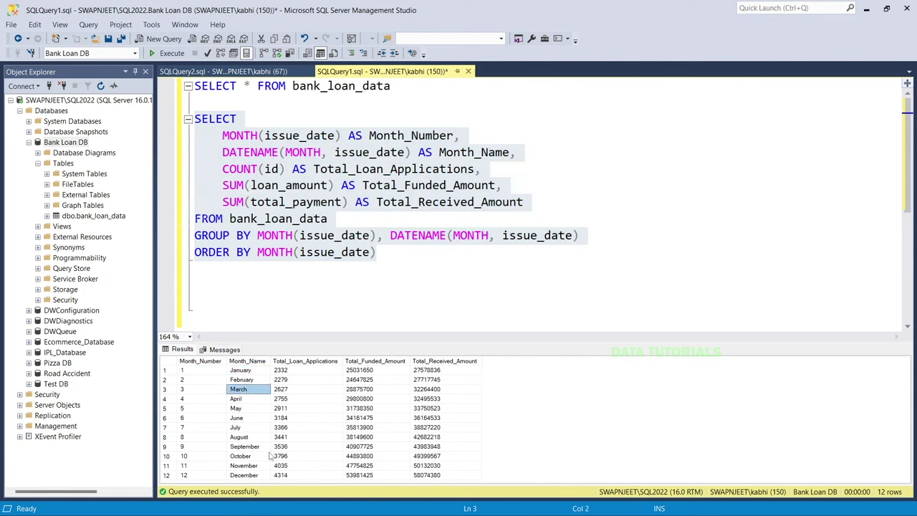
pyautogui.click(285, 136)
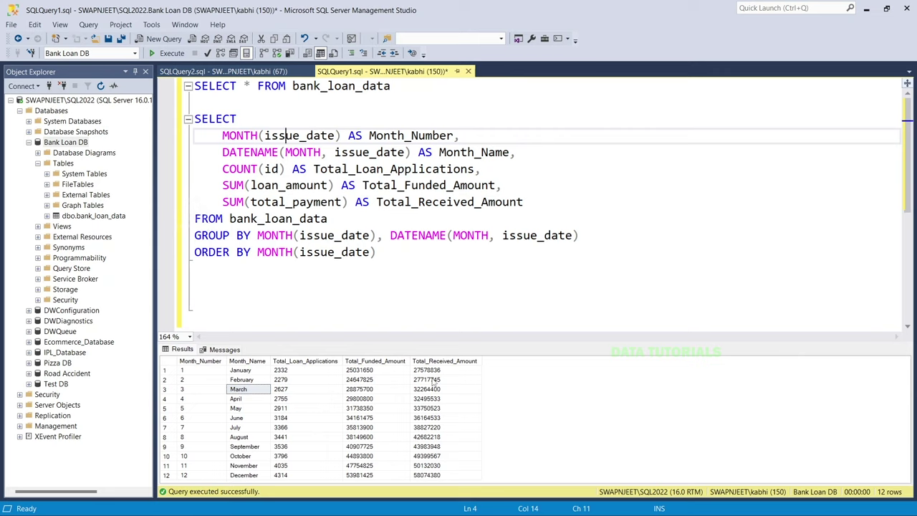
# - Enlarge the results pane and select all 12 monthly result rows, ending with December
pyautogui.click(294, 373)
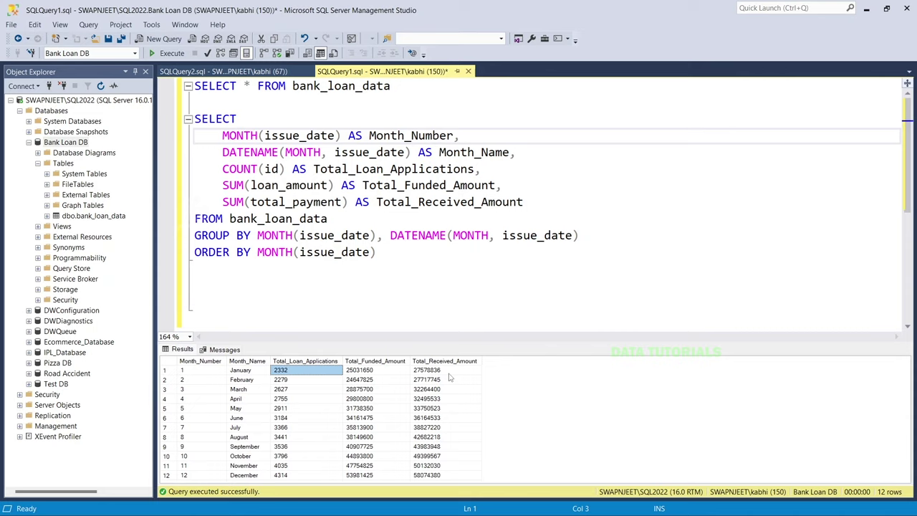
pyautogui.moveTo(442, 343); pyautogui.dragTo(447, 293)
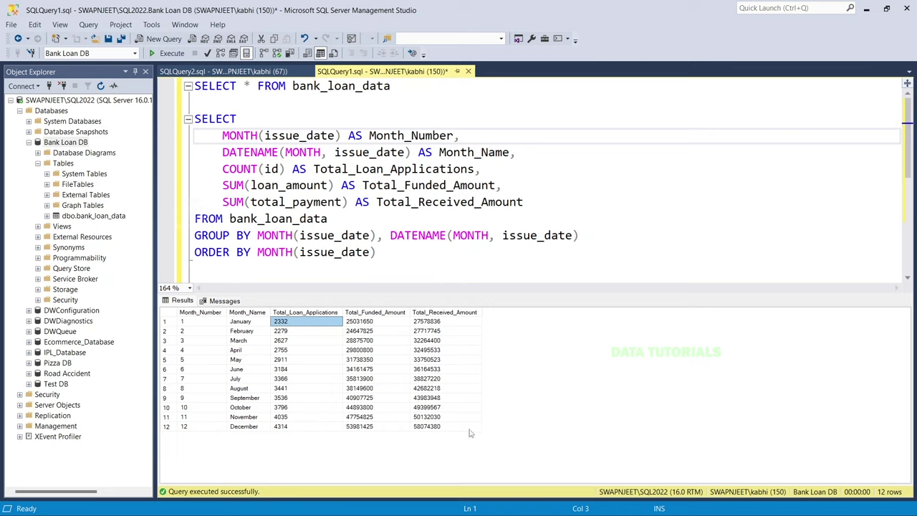
pyautogui.click(284, 331)
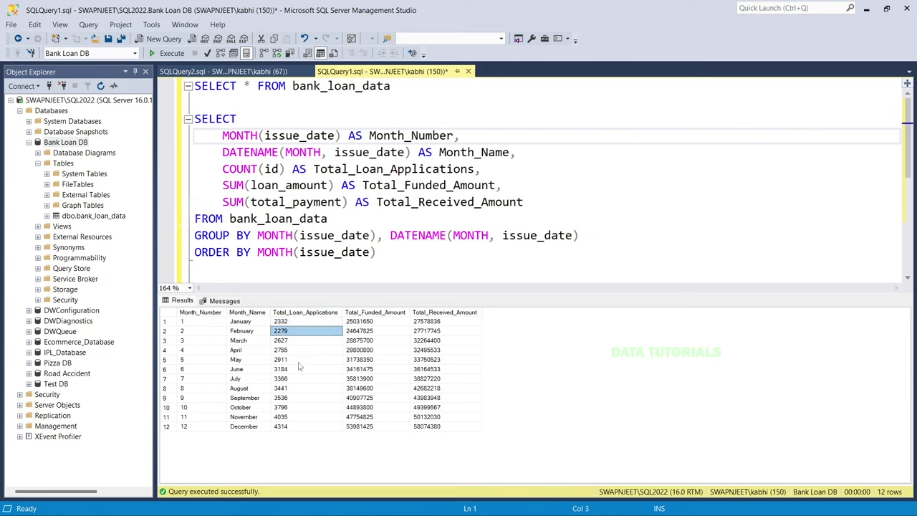
pyautogui.click(304, 359)
pyautogui.moveTo(457, 427); pyautogui.dragTo(179, 324)
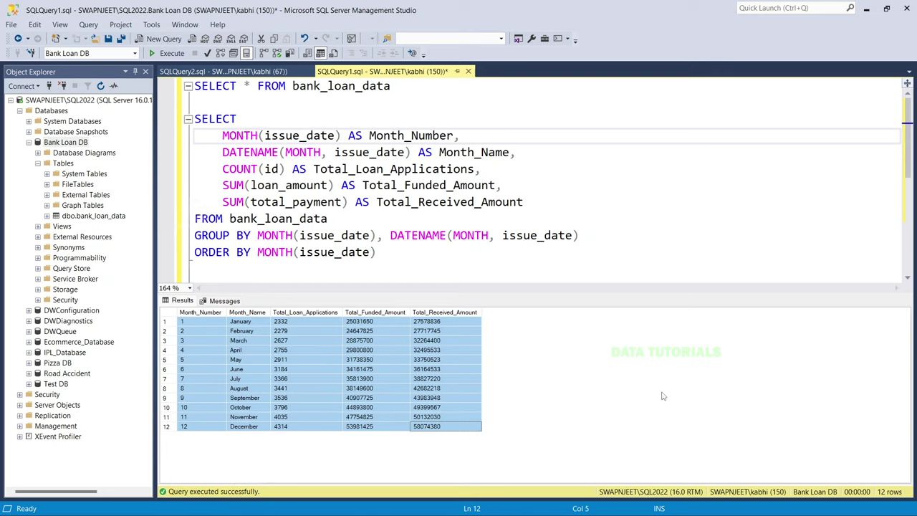
# - Compare the monthly results with the table in Query Doc.docx in Word
pyautogui.hotkey('alt', 'Tab')
pyautogui.hotkey('alt', 'Tab')
pyautogui.hotkey('alt', 'Tab')
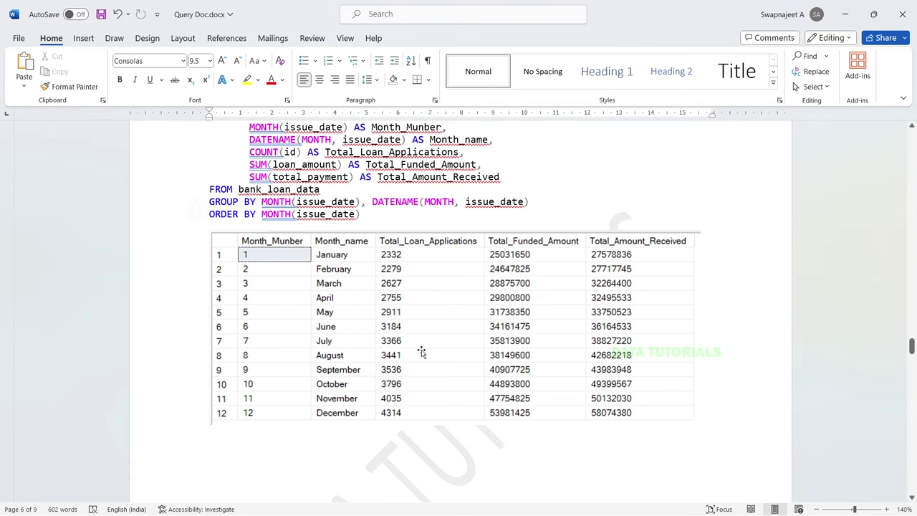
pyautogui.click(401, 310)
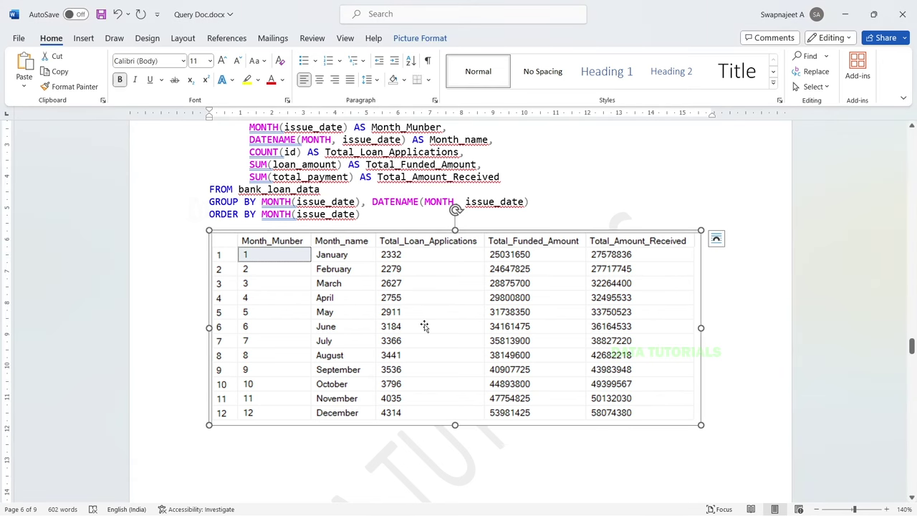
pyautogui.scroll(1, 423, 328)
pyautogui.scroll(-2, 367, 252)
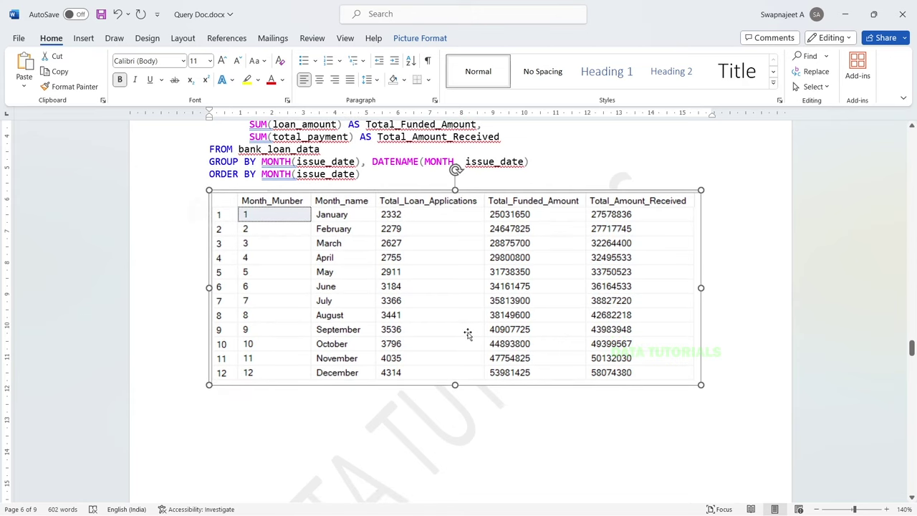
pyautogui.hotkey('alt', 'Tab')
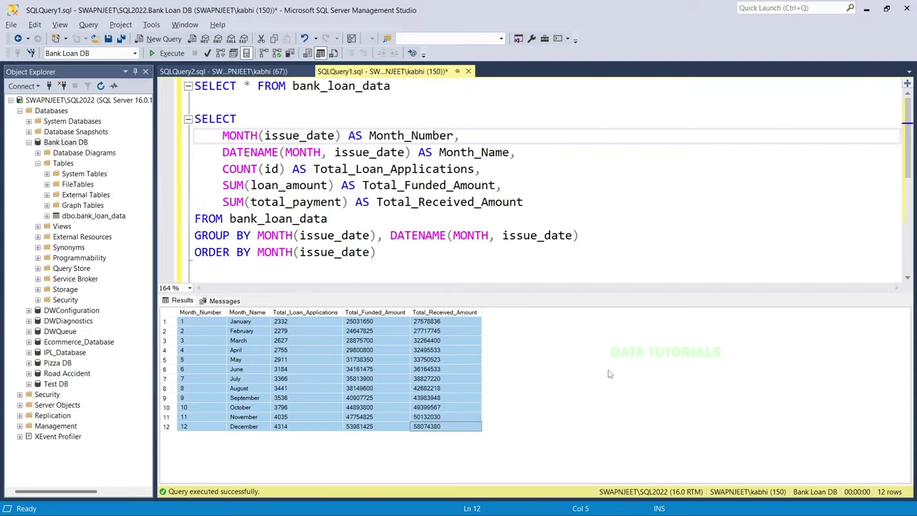
pyautogui.click(452, 368)
pyautogui.click(546, 247)
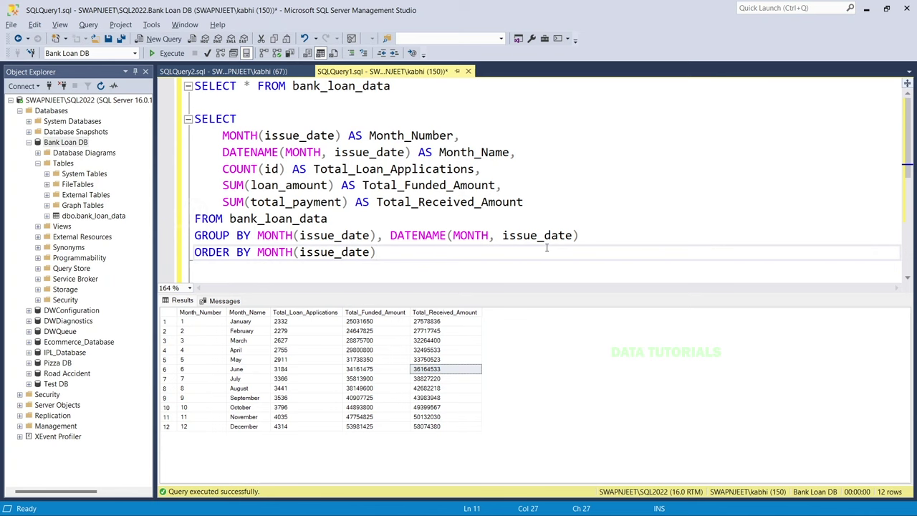
# - Review the Monthly Trends chart requirement on the Bank Loan Problem Statement slide
pyautogui.hotkey('alt', 'Tab')
pyautogui.press('Tab')
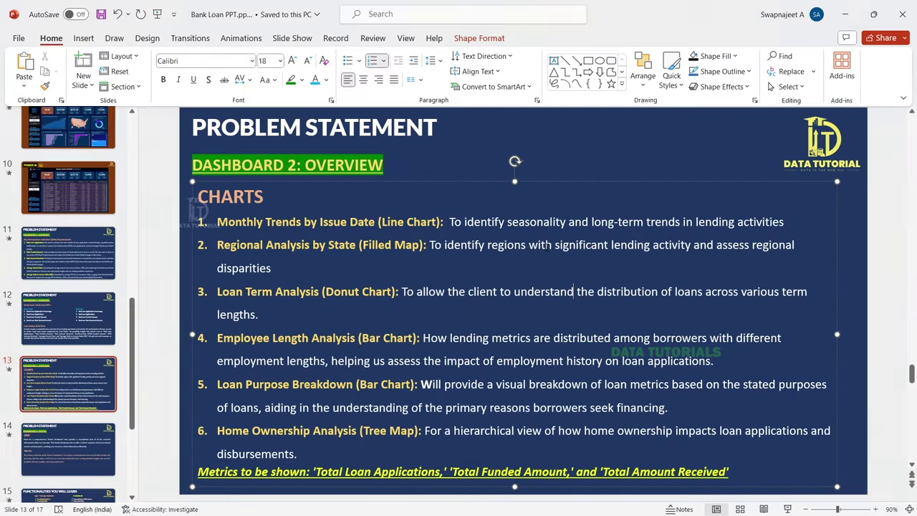
pyautogui.click(283, 223)
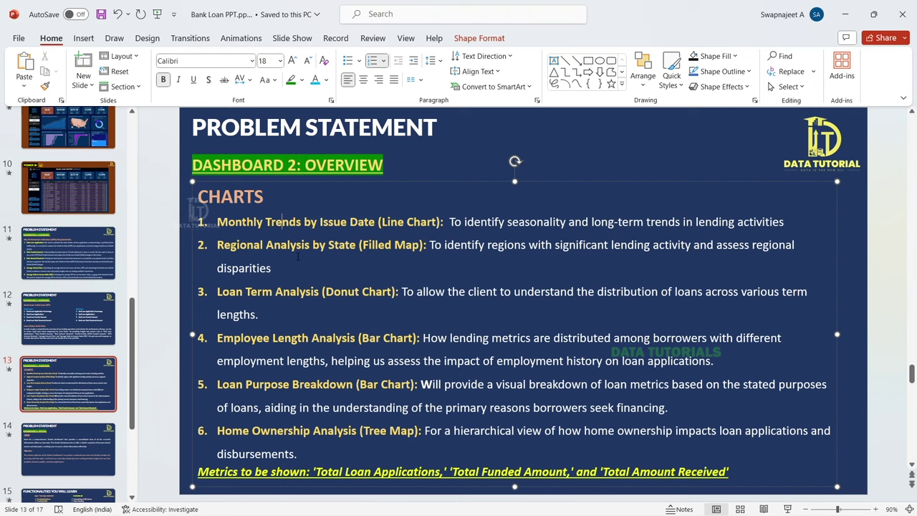
pyautogui.click(177, 255)
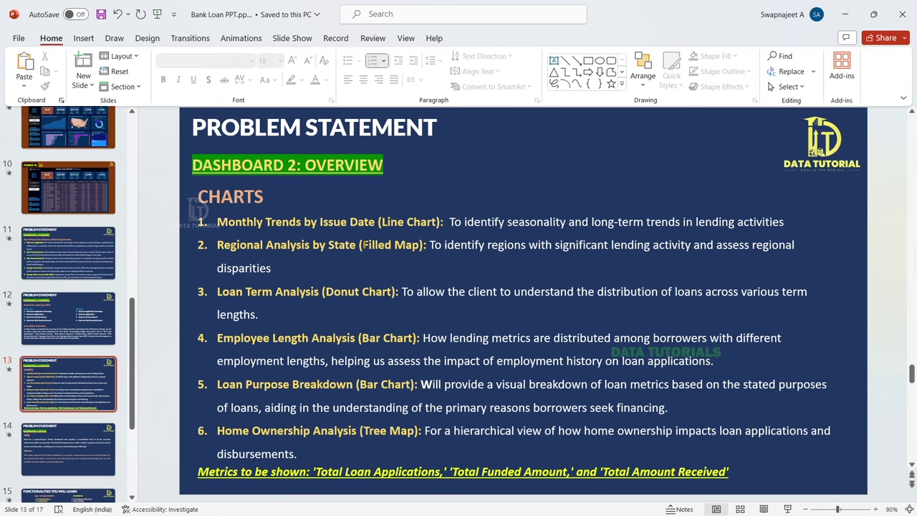
pyautogui.hotkey('alt', 'Tab')
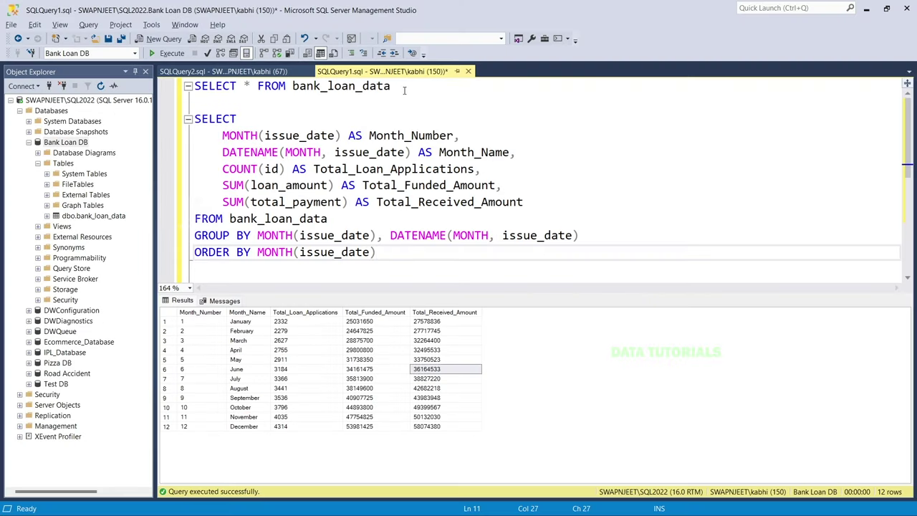
# - Re-run SELECT * FROM bank_loan_data and inspect the address_state column in the results
pyautogui.moveTo(403, 87); pyautogui.dragTo(187, 85)
pyautogui.click(172, 54)
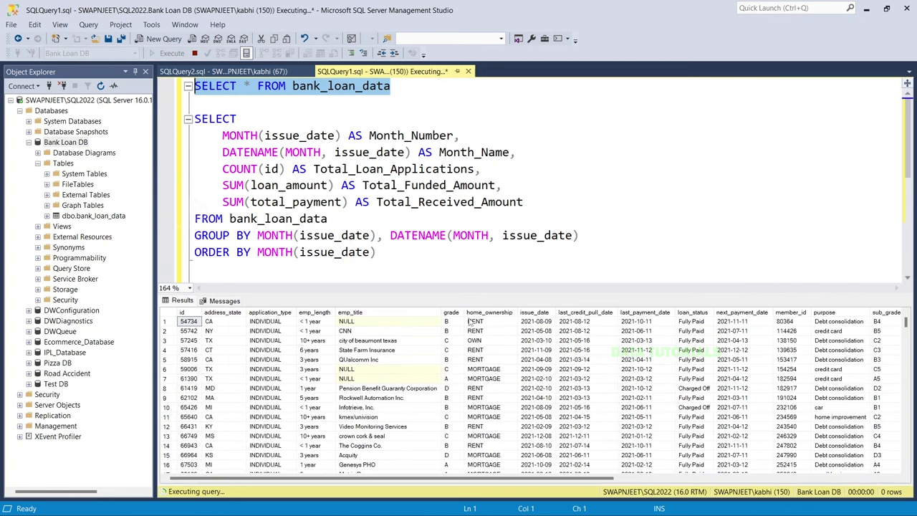
pyautogui.click(230, 314)
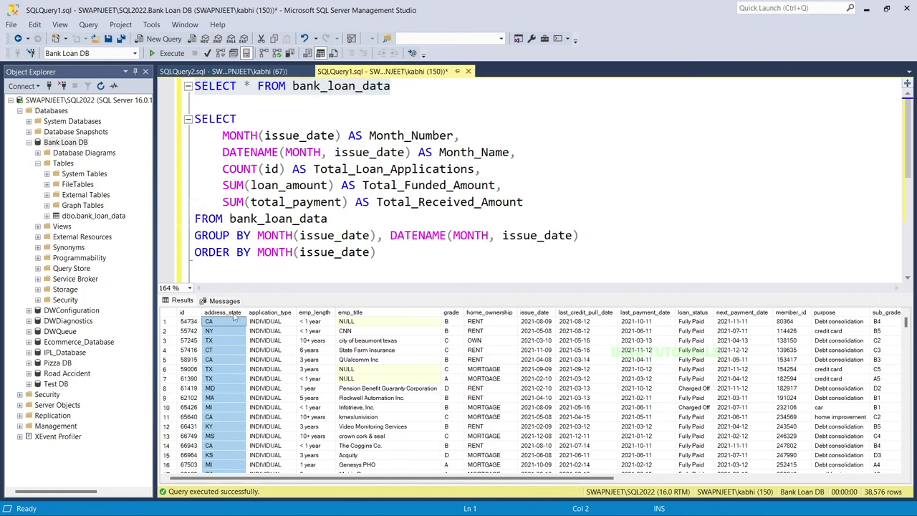
pyautogui.click(208, 147)
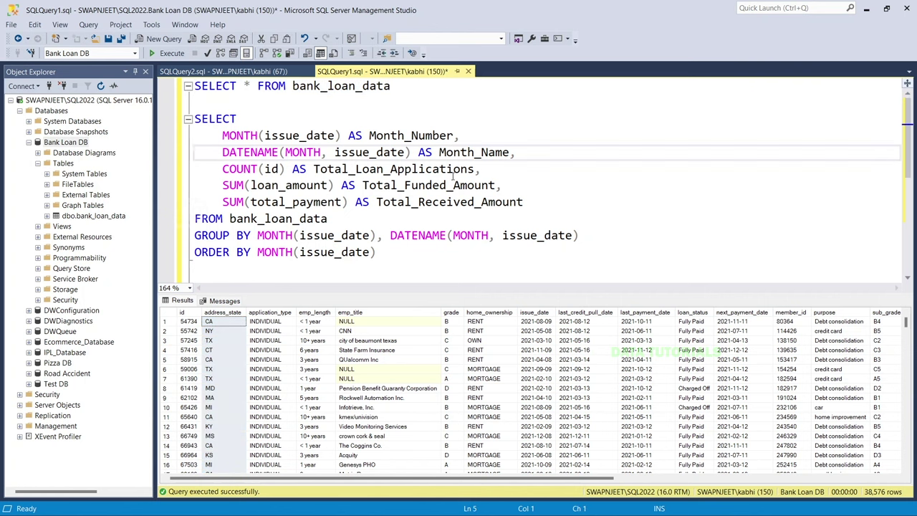
# - Select the Month_Number and Month_Name lines in the monthly query
pyautogui.moveTo(544, 203); pyautogui.dragTo(195, 169)
pyautogui.click(527, 156)
pyautogui.moveTo(511, 152); pyautogui.dragTo(225, 141)
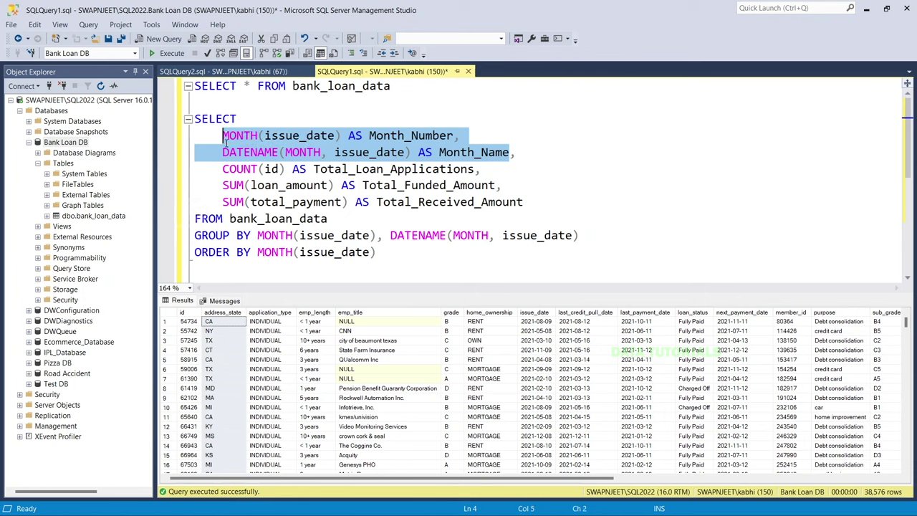
# - Swap the month columns for address_state in SELECT, GROUP BY and ORDER BY, and run it
pyautogui.press('Delete')
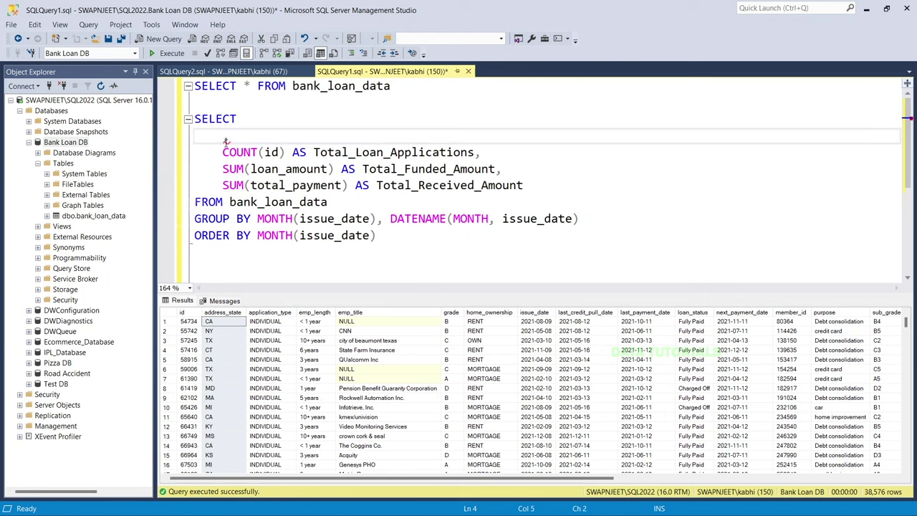
pyautogui.write('addre,')
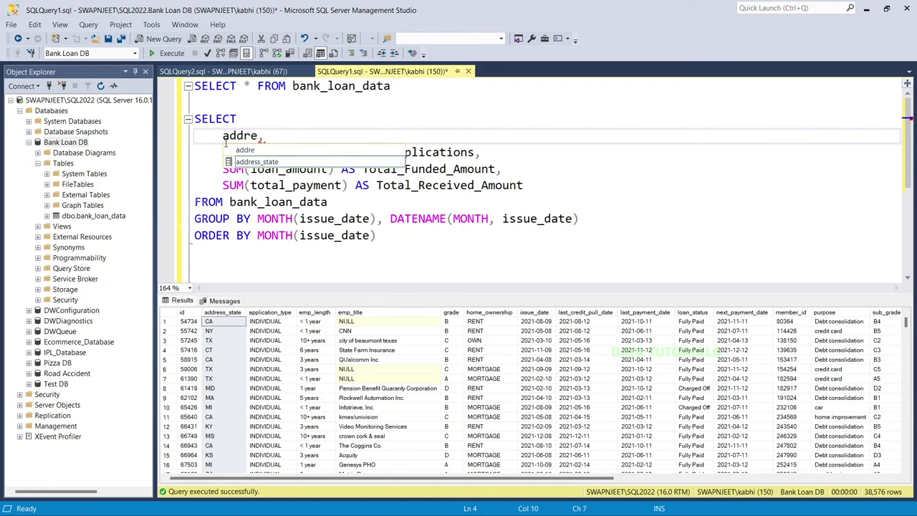
pyautogui.press('Tab')
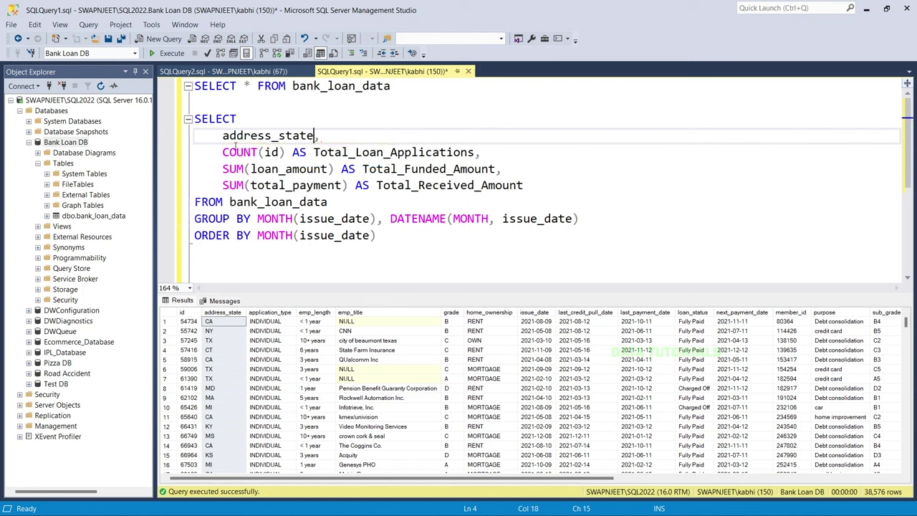
pyautogui.moveTo(235, 145); pyautogui.dragTo(313, 135)
pyautogui.click(313, 135)
pyautogui.moveTo(223, 136); pyautogui.dragTo(314, 136)
pyautogui.hotkey('ctrl', 'c')
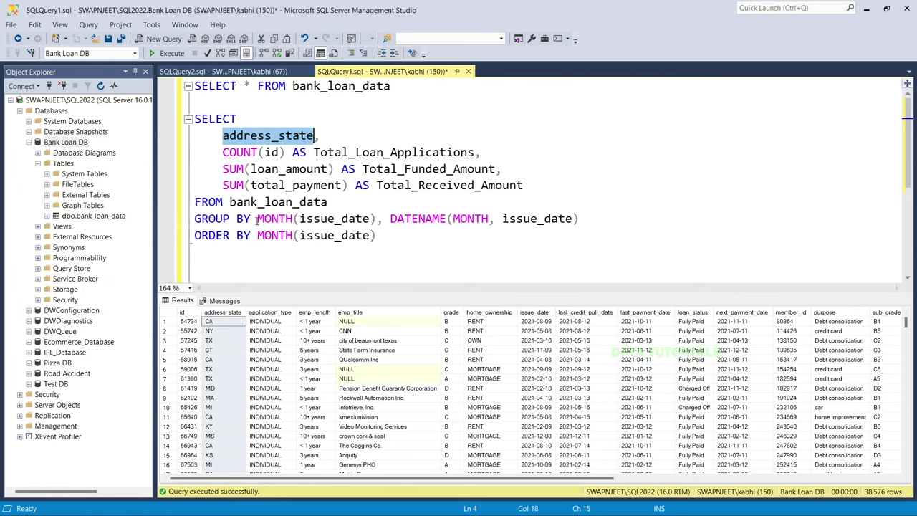
pyautogui.moveTo(258, 218); pyautogui.dragTo(582, 220)
pyautogui.hotkey('ctrl', 'v')
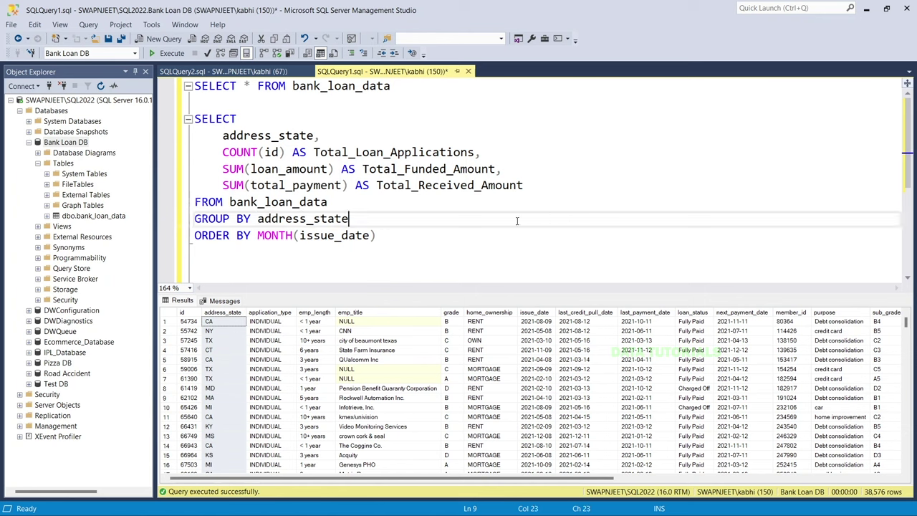
pyautogui.moveTo(257, 235); pyautogui.dragTo(195, 119)
pyautogui.hotkey('ctrl', 'v')
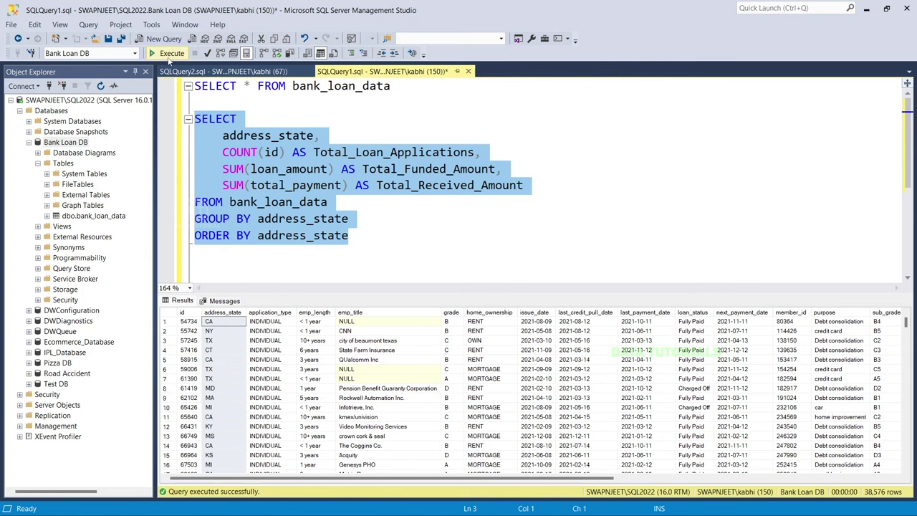
pyautogui.click(170, 53)
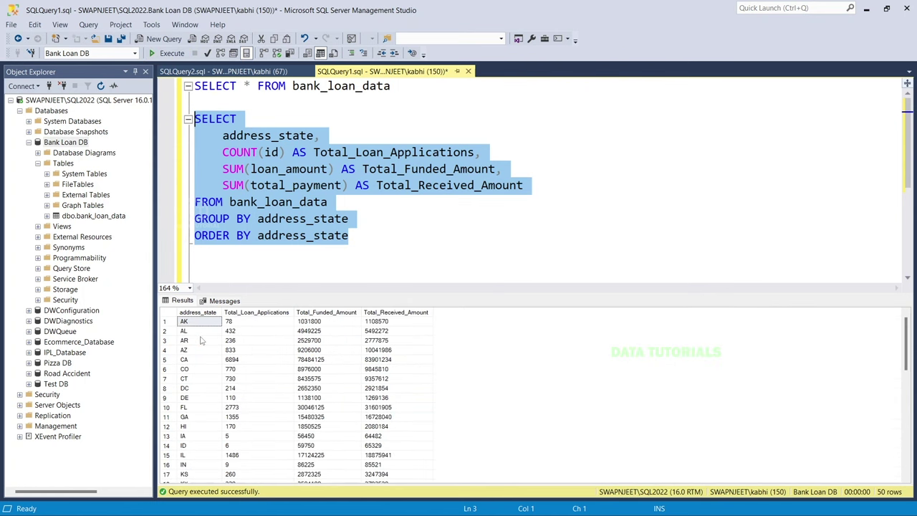
# - Inspect the state results, including AK's 78 applications and 1031800 funded amount
pyautogui.click(202, 340)
pyautogui.click(231, 323)
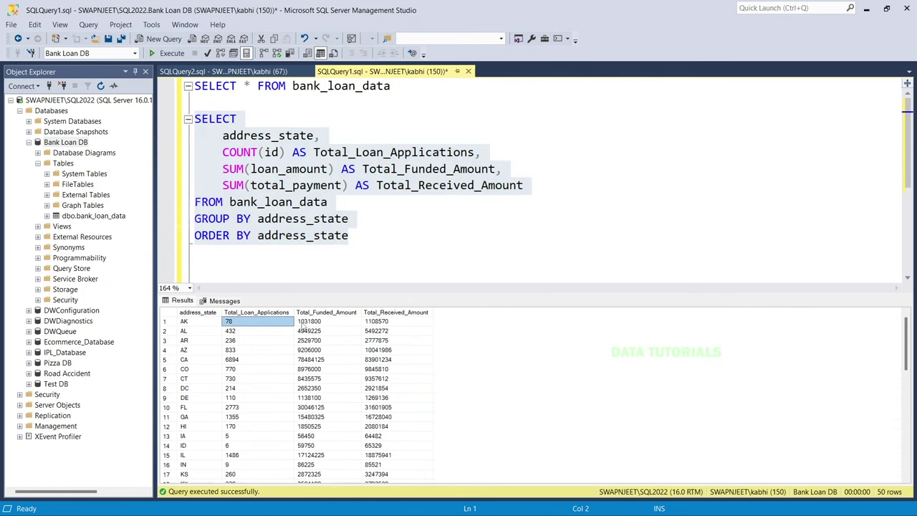
pyautogui.click(308, 321)
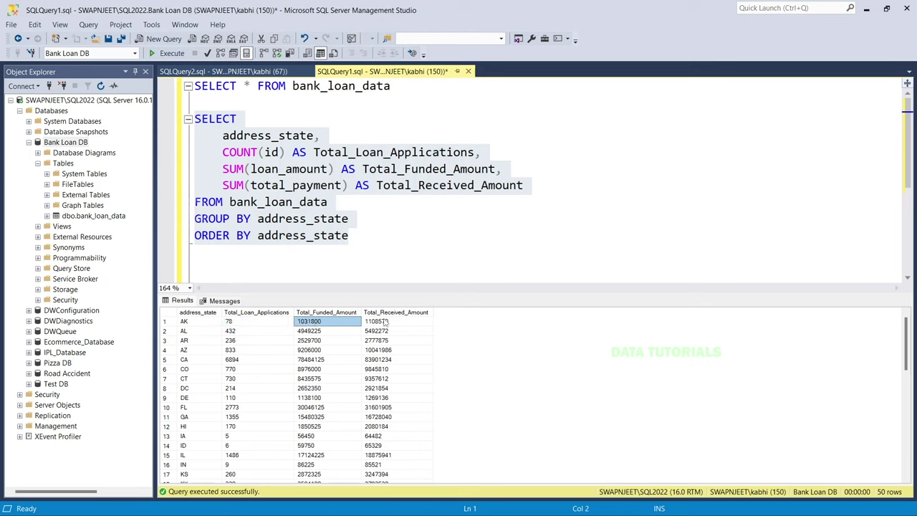
pyautogui.click(360, 235)
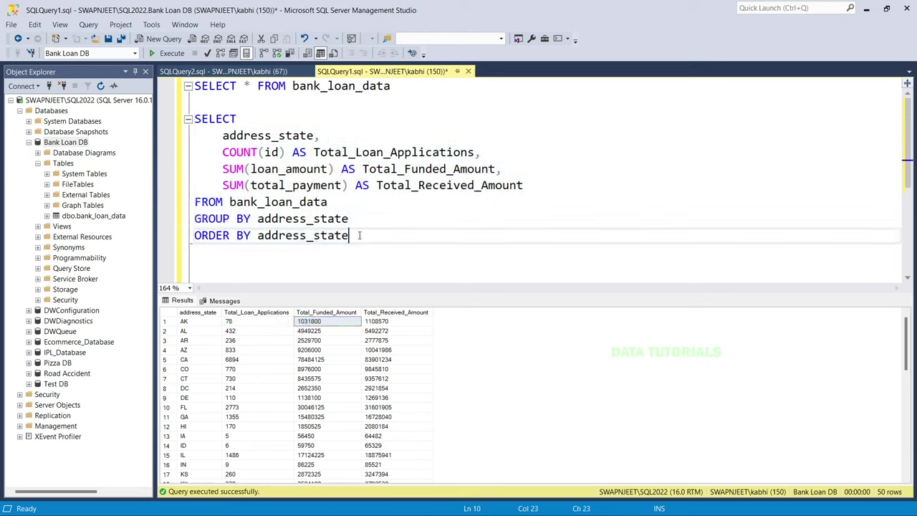
pyautogui.click(334, 313)
pyautogui.click(301, 324)
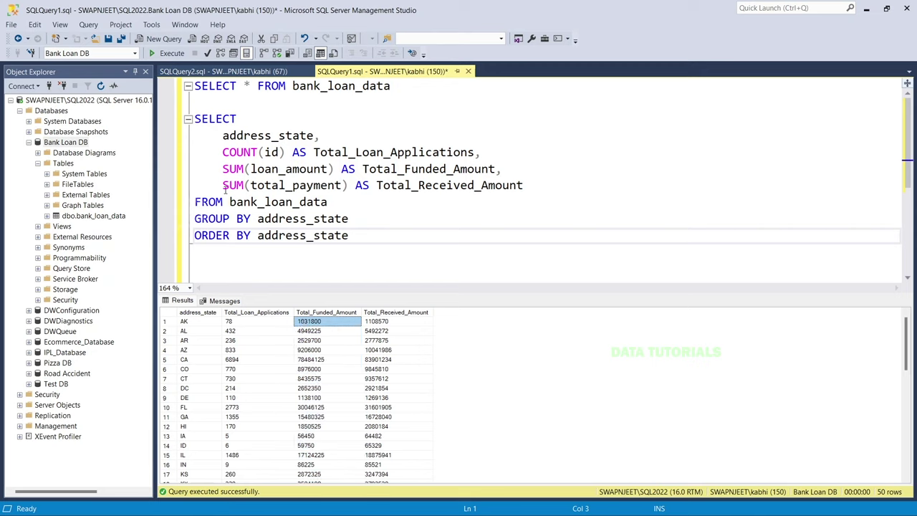
# - Order the state query by SUM(loan_amount) DESC and run it
pyautogui.moveTo(221, 169); pyautogui.dragTo(337, 170)
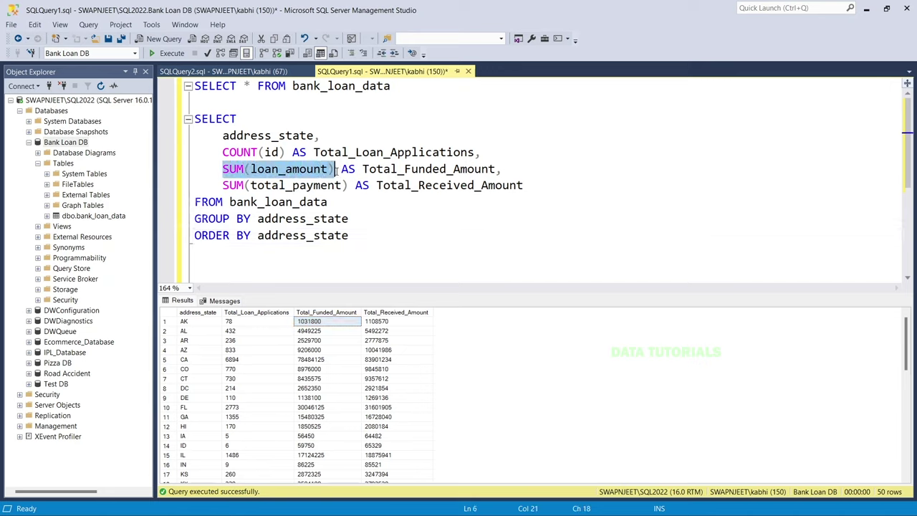
pyautogui.hotkey('ctrl', 'c')
pyautogui.click(354, 235)
pyautogui.doubleClick(341, 236)
pyautogui.hotkey('ctrl', 'v')
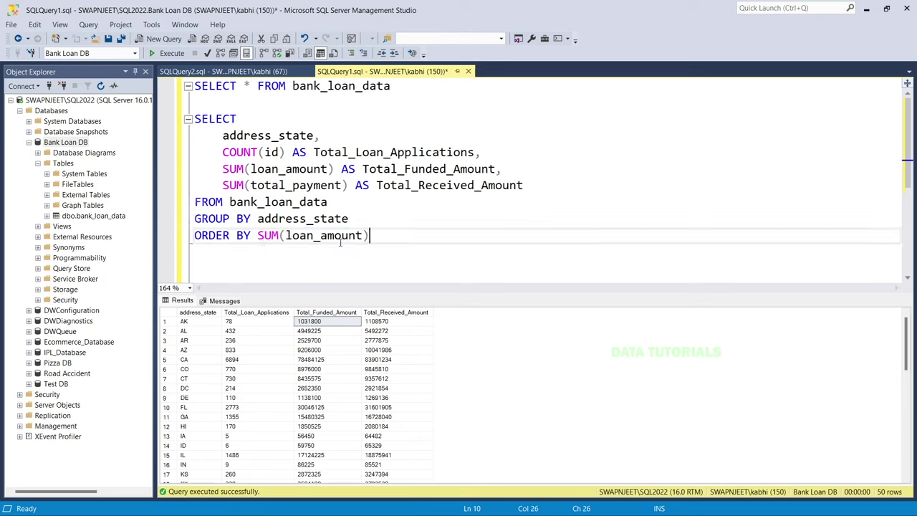
pyautogui.write('DESC')
pyautogui.moveTo(406, 236); pyautogui.dragTo(194, 118)
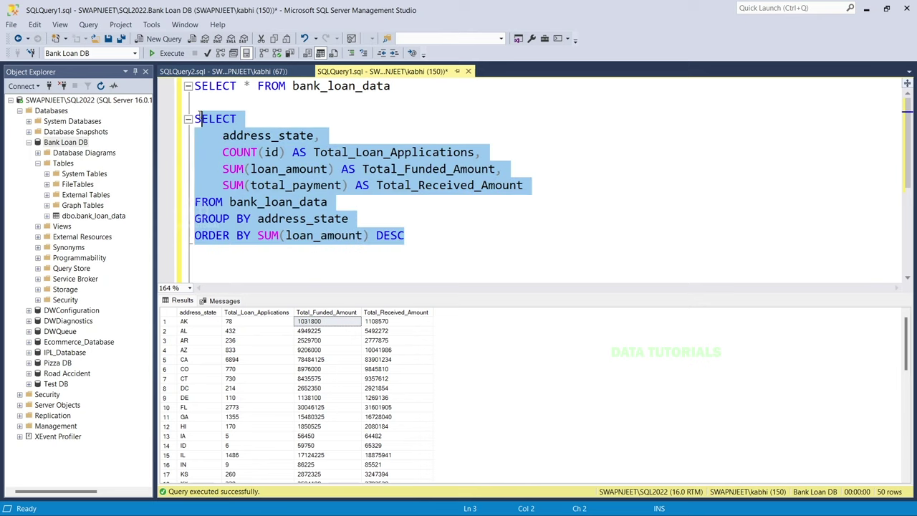
pyautogui.click(172, 53)
# - Check the top state CA: 78484125 funded and 6894 applications
pyautogui.click(307, 322)
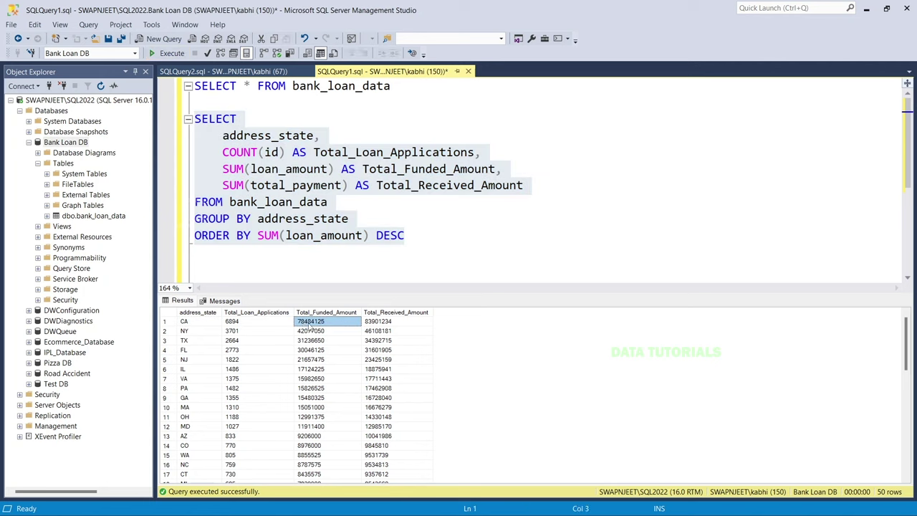
pyautogui.click(194, 324)
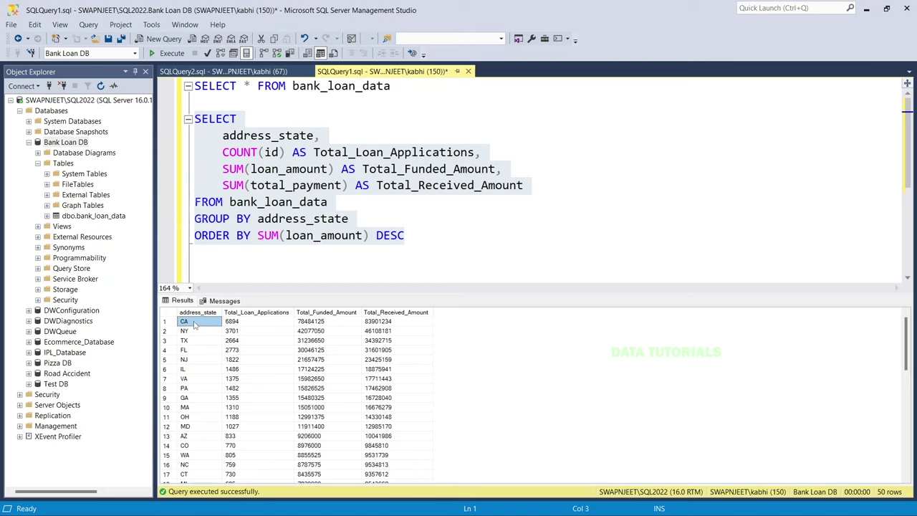
pyautogui.click(235, 326)
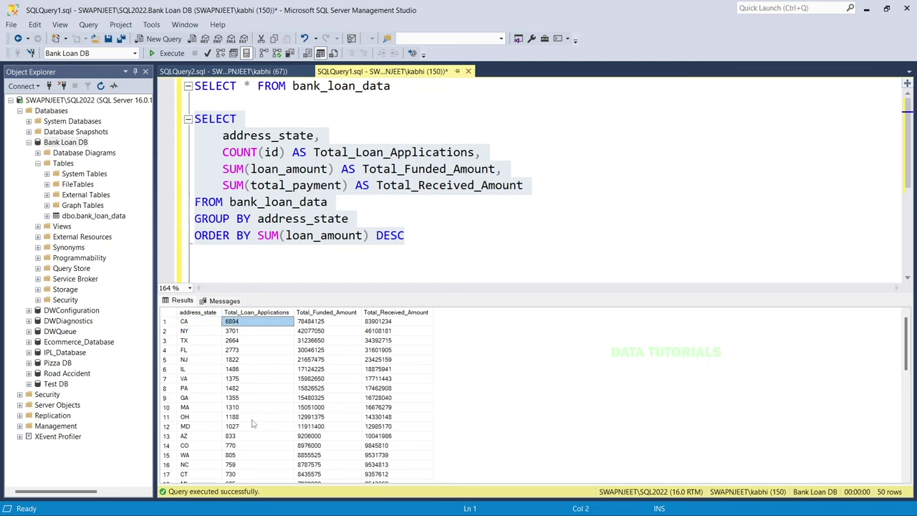
pyautogui.scroll(-5, 252, 423)
pyautogui.scroll(5, 252, 423)
# - Select COUNT(id) and the ORDER BY sum expression to swap the sort key
pyautogui.click(293, 222)
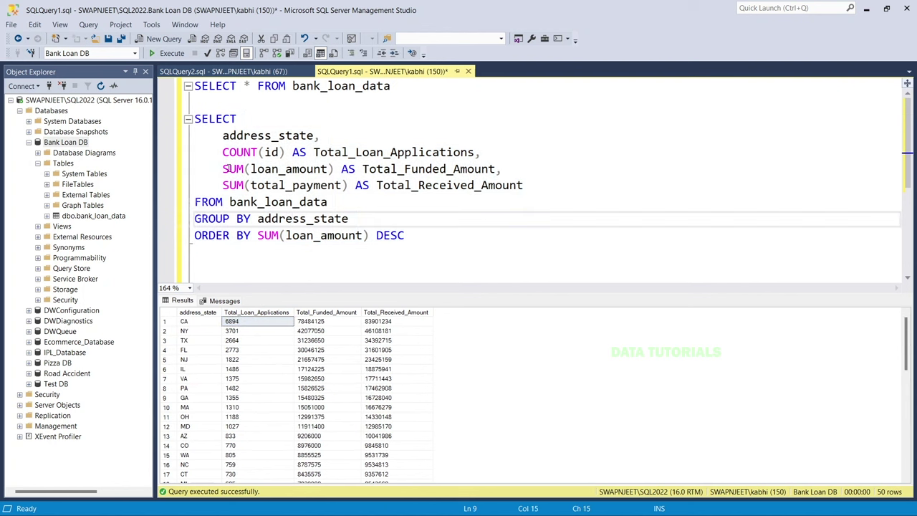
pyautogui.click(221, 169)
pyautogui.moveTo(220, 153); pyautogui.dragTo(286, 153)
pyautogui.moveTo(257, 235); pyautogui.dragTo(194, 119)
# - Sort the state query by COUNT(id) and verify CA 6894, NY 3701, FL 2773, TX 2664
pyautogui.hotkey('ctrl', 'v')
pyautogui.click(167, 54)
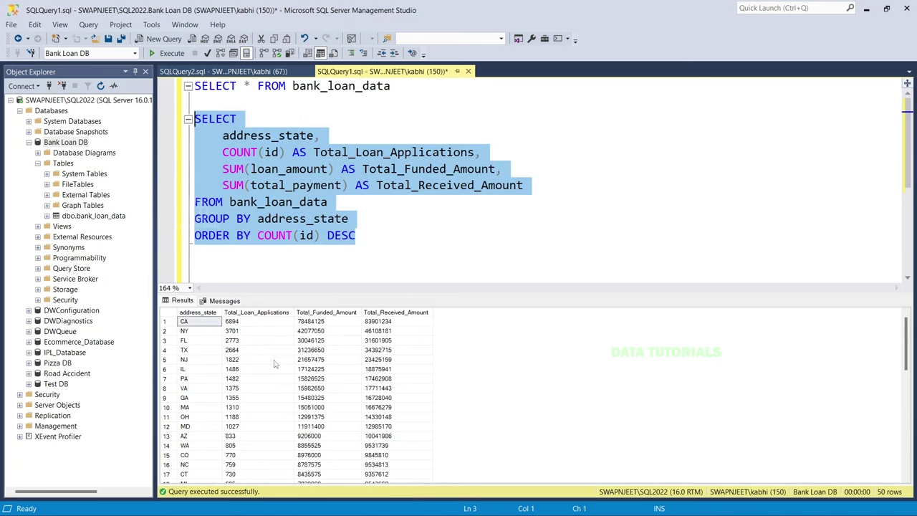
pyautogui.click(244, 324)
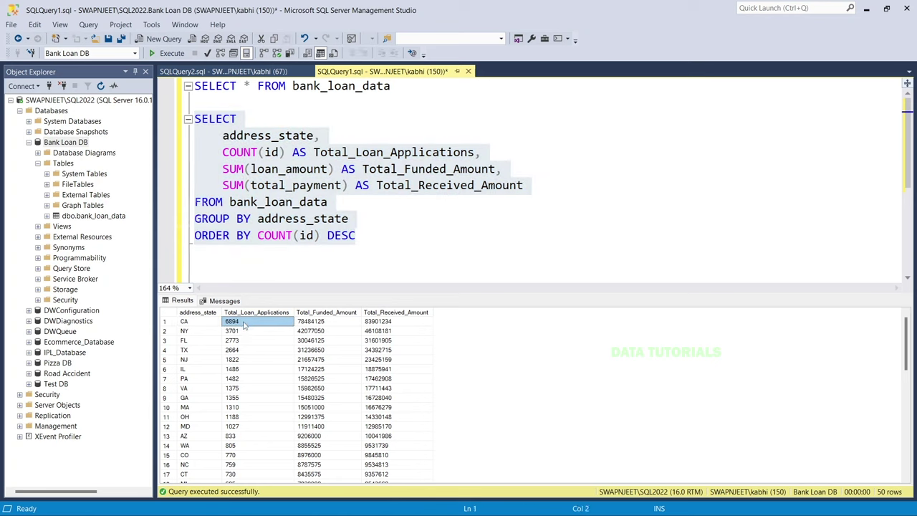
pyautogui.click(242, 332)
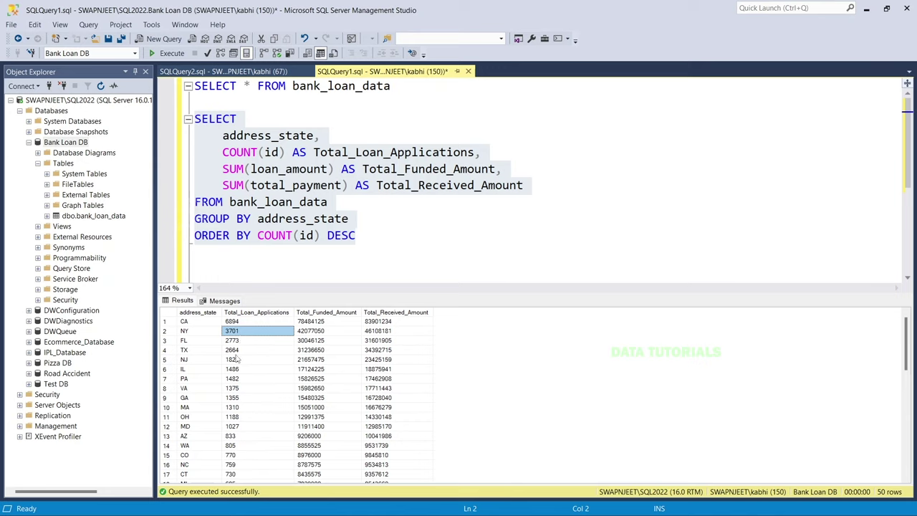
pyautogui.click(237, 341)
pyautogui.click(238, 351)
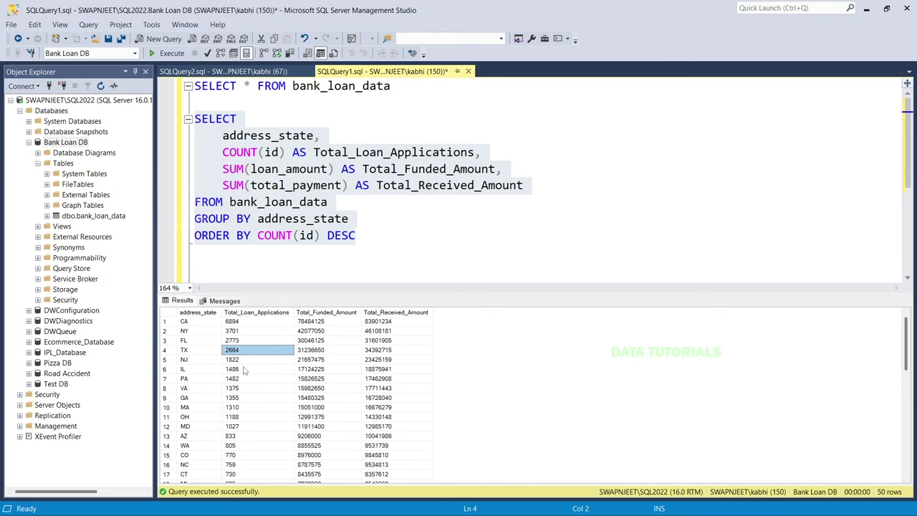
# - Check the problem statement slides in PowerPoint and return to the SSMS query
pyautogui.hotkey('alt', 'Tab')
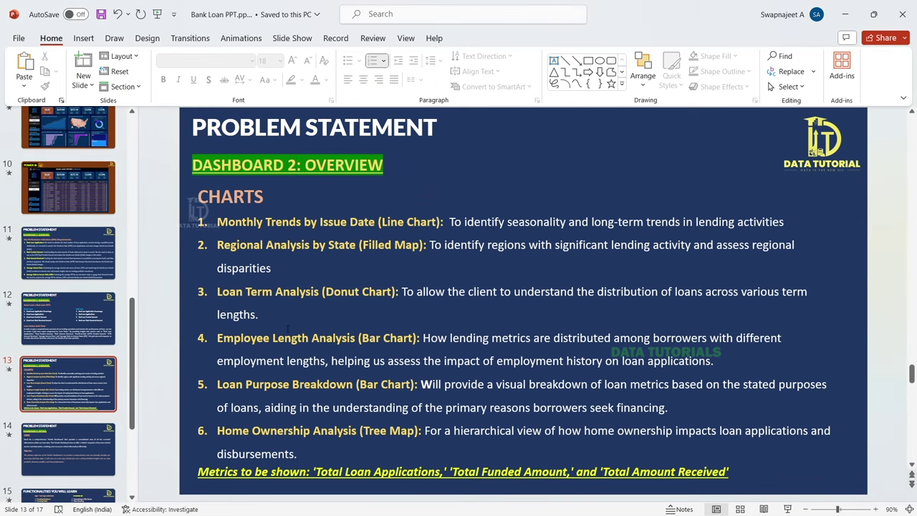
pyautogui.click(218, 299)
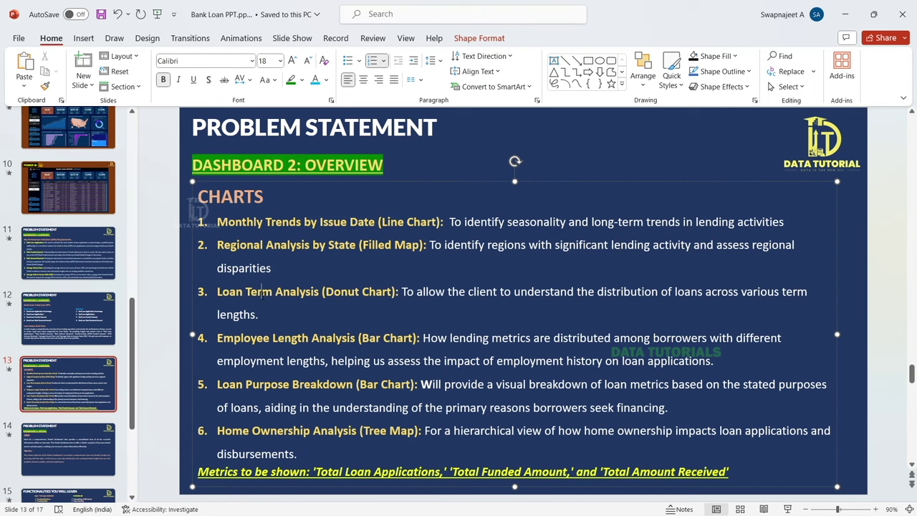
pyautogui.hotkey('alt', 'Tab')
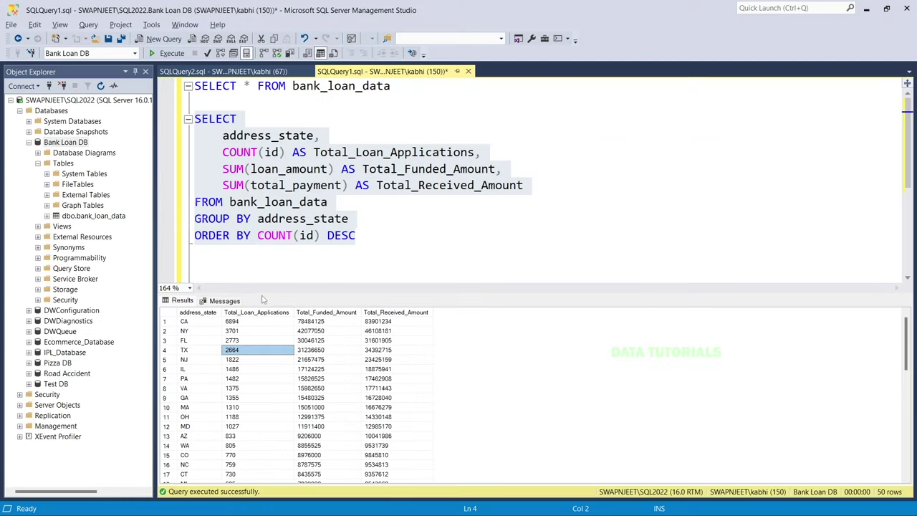
# - Run SELECT * on bank_loan_data and inspect the term column
pyautogui.click(399, 254)
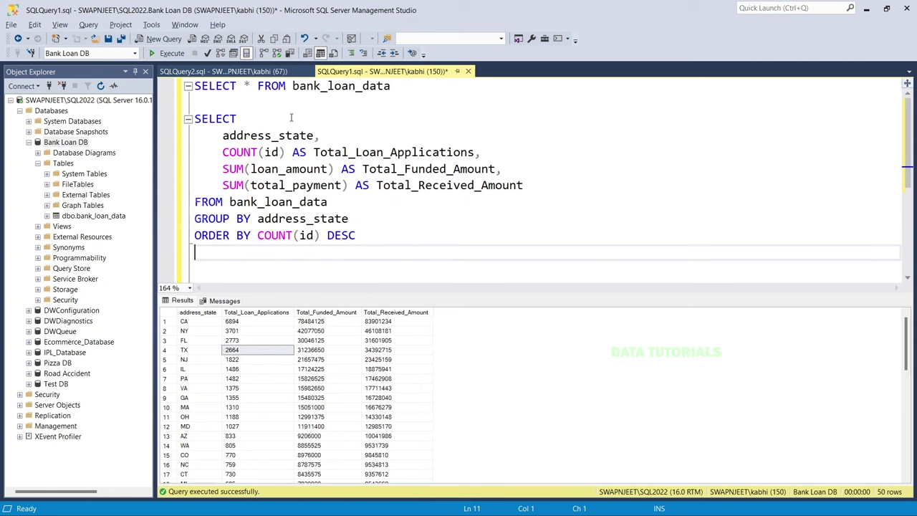
pyautogui.moveTo(393, 87); pyautogui.dragTo(181, 86)
pyautogui.click(168, 53)
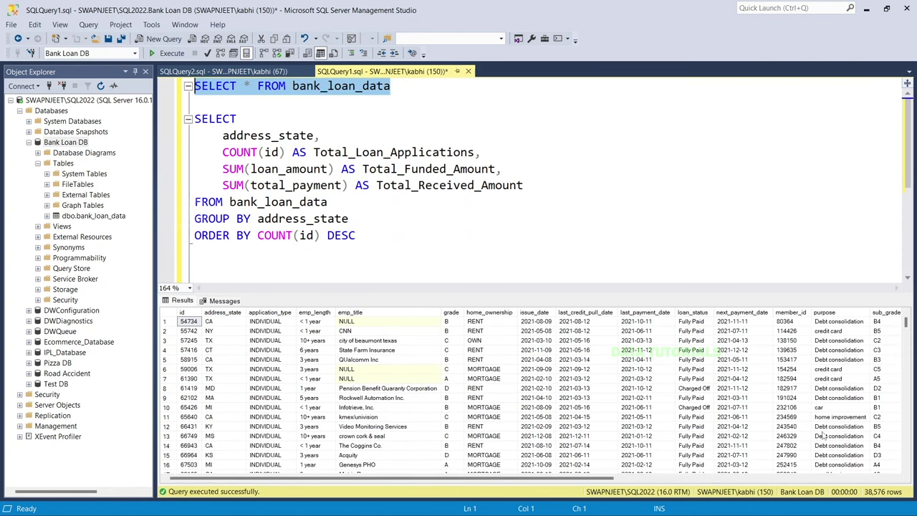
pyautogui.hscroll(8, 831, 444)
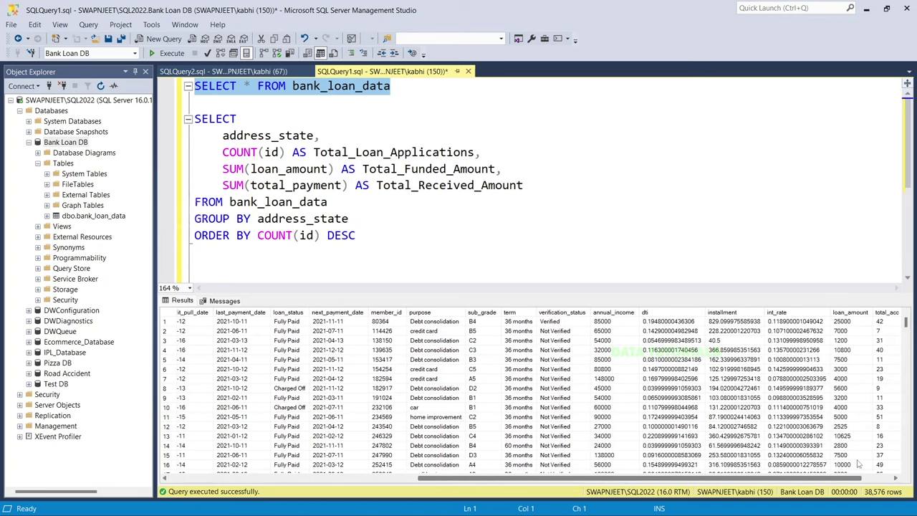
pyautogui.click(516, 313)
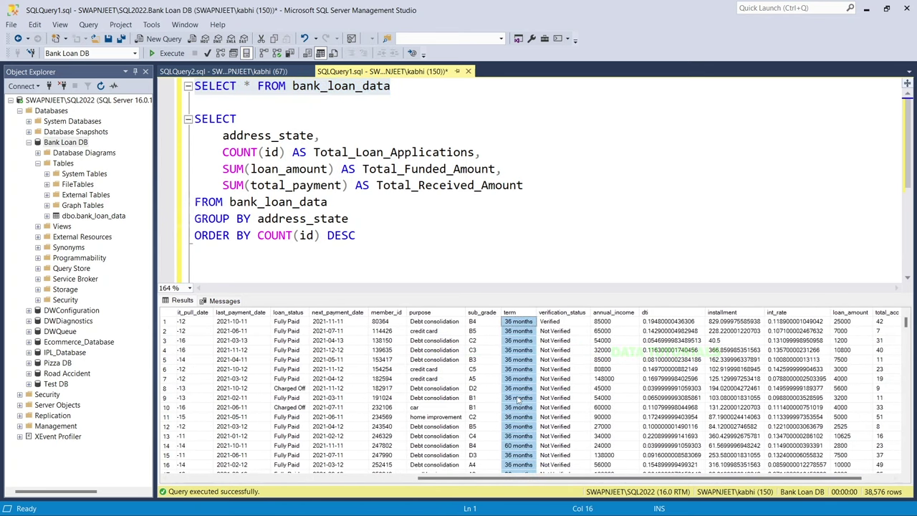
# - Append DESC to the ORDER BY line and select address_state in the SELECT list
pyautogui.click(425, 254)
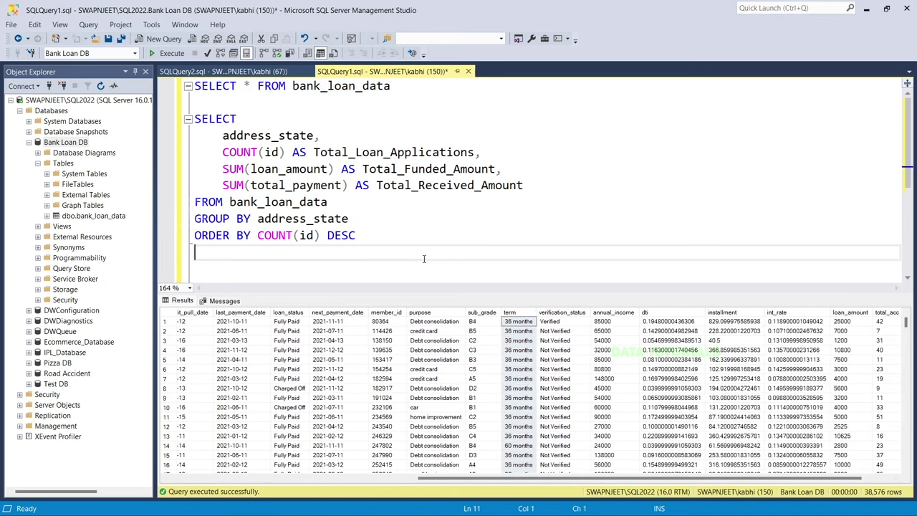
pyautogui.click(330, 236)
pyautogui.write('DESC')
pyautogui.moveTo(223, 135); pyautogui.dragTo(315, 137)
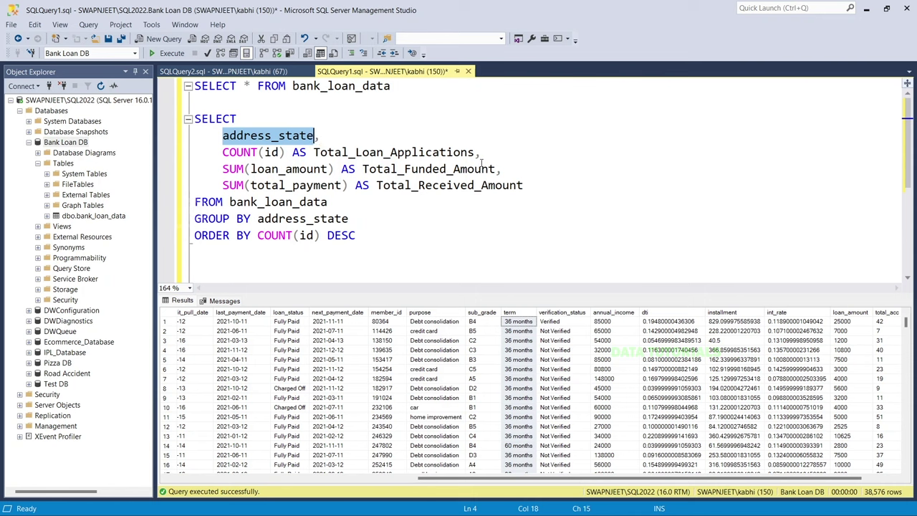
# - Replace address_state with term in SELECT, GROUP BY and ORDER BY, drop DESC, and run
pyautogui.write('term,')
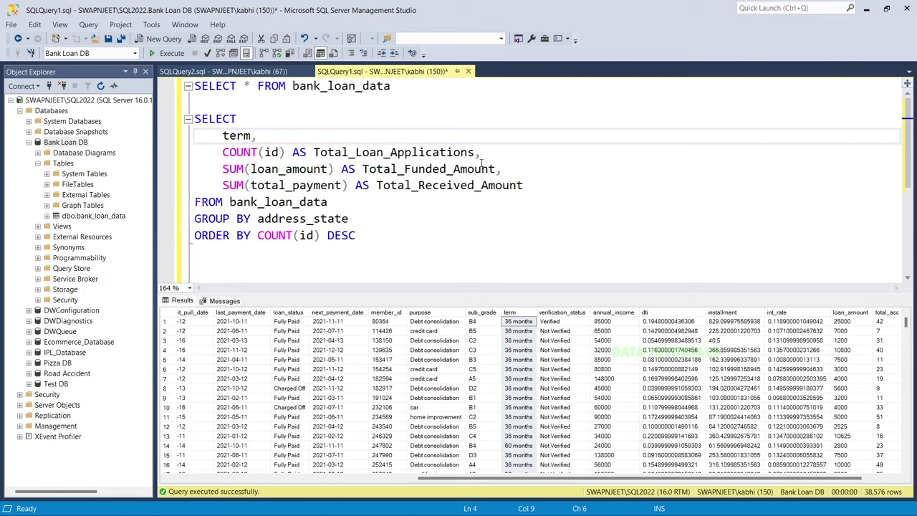
pyautogui.doubleClick(225, 135)
pyautogui.hotkey('ctrl', 'c')
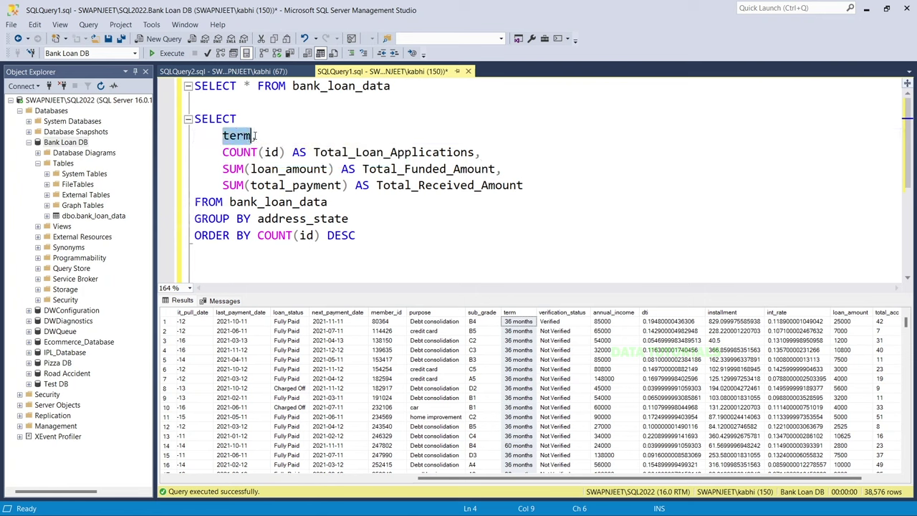
pyautogui.moveTo(256, 219); pyautogui.dragTo(397, 224)
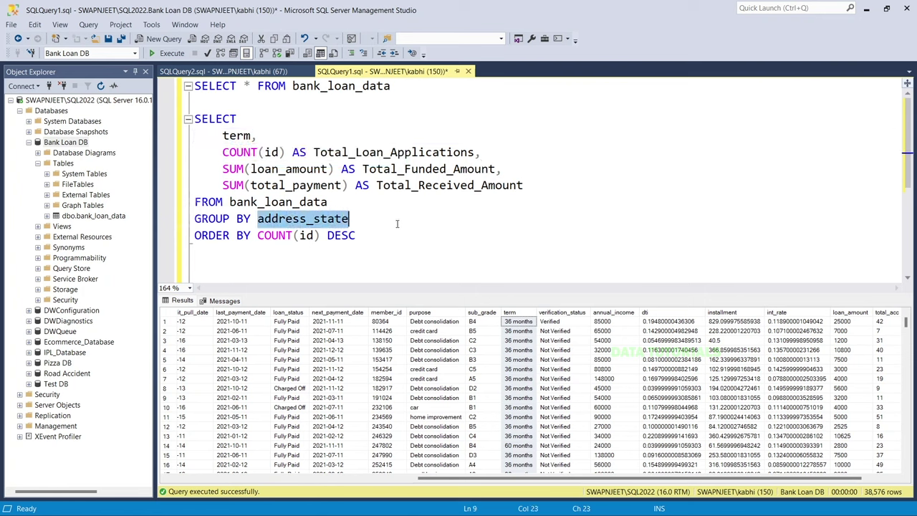
pyautogui.hotkey('ctrl', 'v')
pyautogui.click(260, 236)
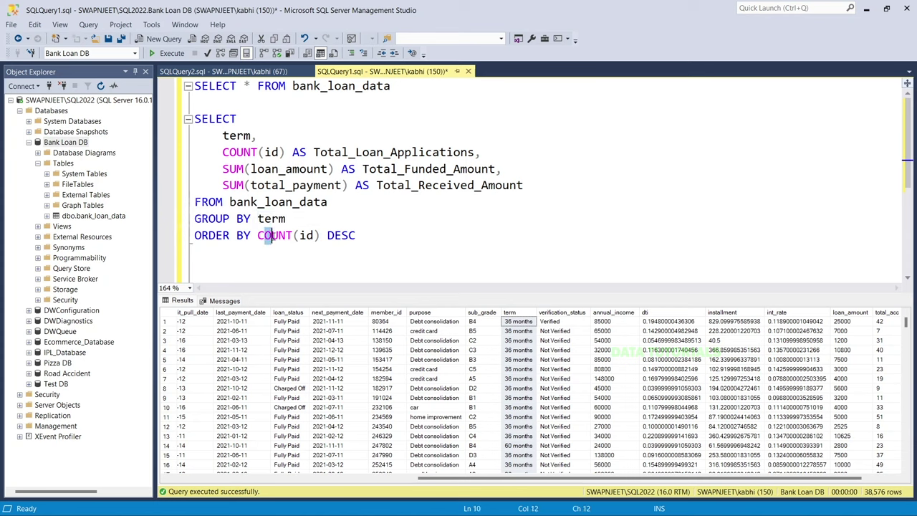
pyautogui.moveTo(257, 237); pyautogui.dragTo(194, 119)
pyautogui.hotkey('ctrl', 'v')
pyautogui.doubleClick(310, 240)
pyautogui.press('BackSpace')
pyautogui.click(172, 54)
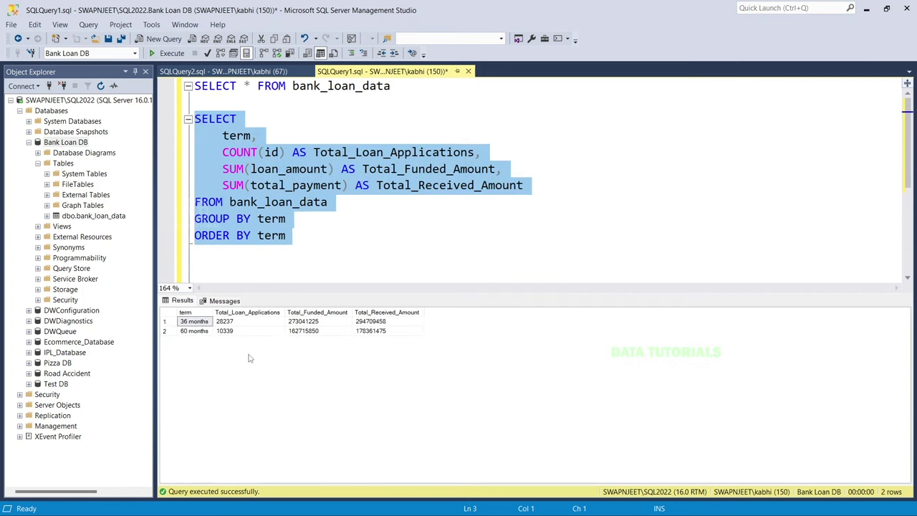
# - Review term results: 36 months 28237, 60 months 10339; check the charts slide
pyautogui.click(195, 322)
pyautogui.click(198, 331)
pyautogui.click(224, 324)
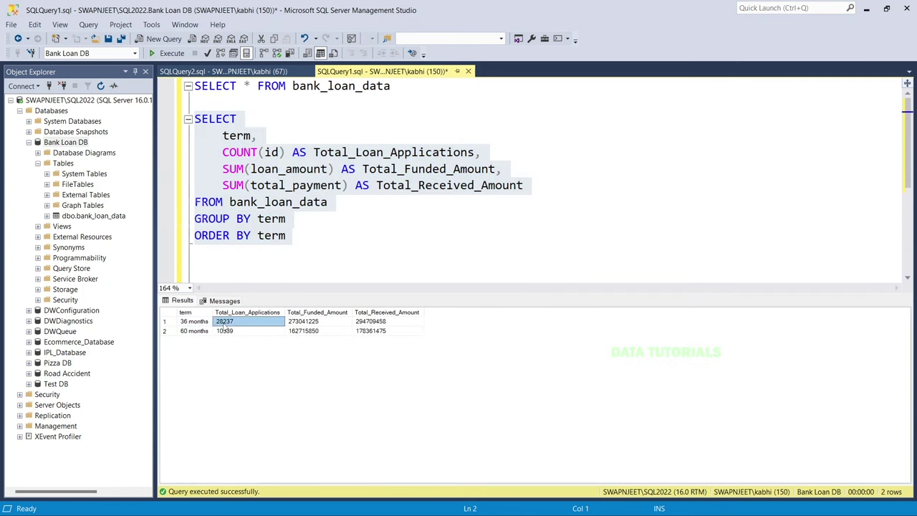
pyautogui.click(228, 333)
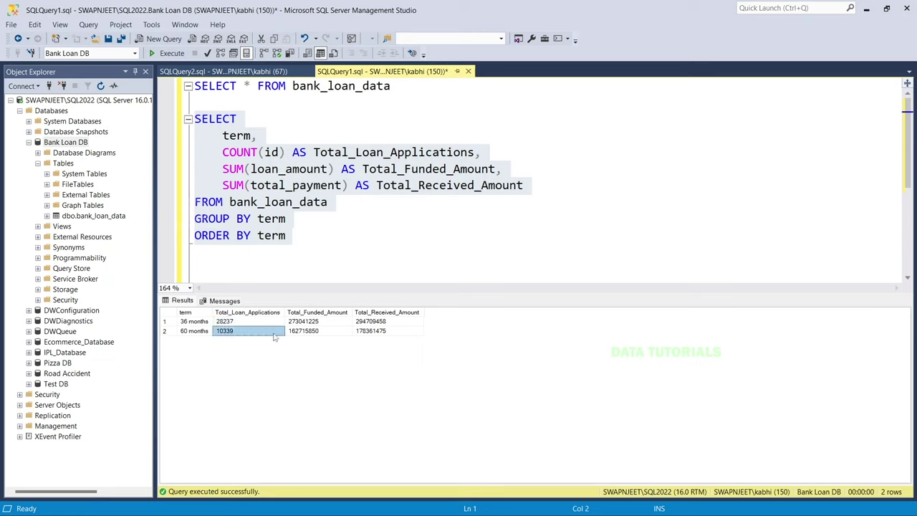
pyautogui.click(301, 324)
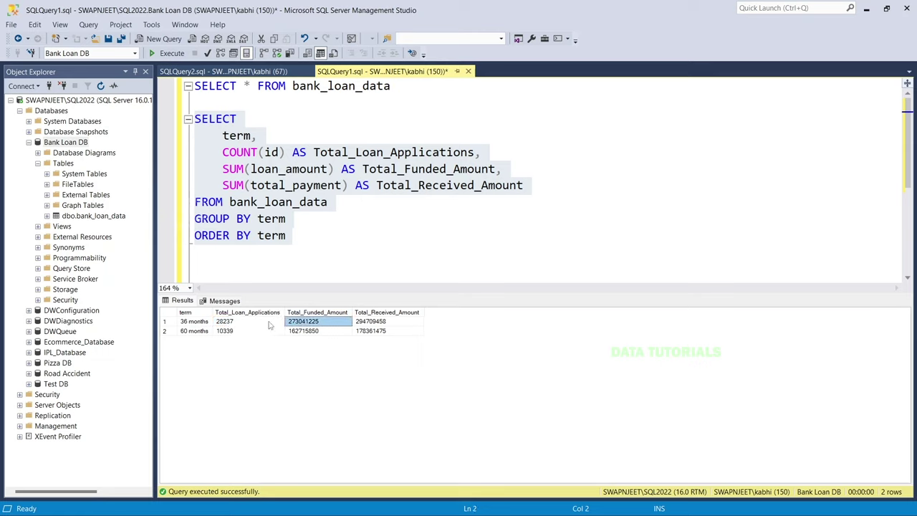
pyautogui.click(387, 323)
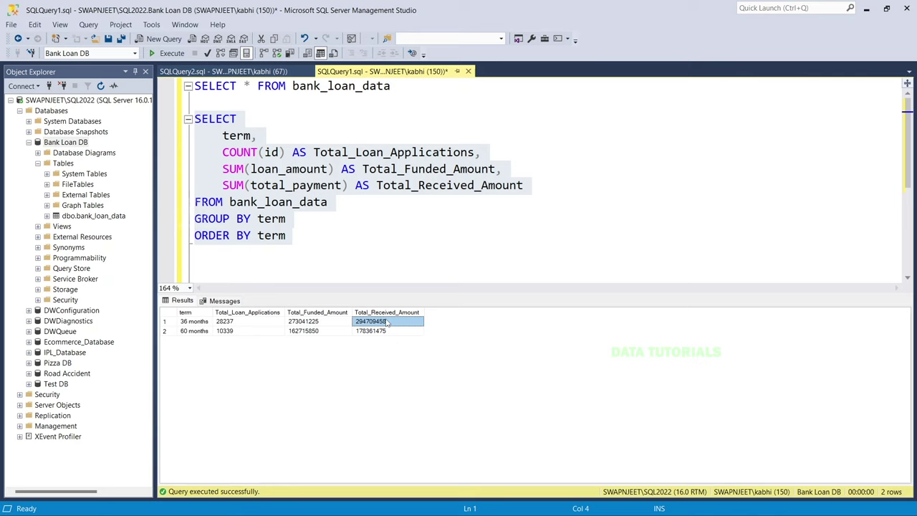
pyautogui.click(345, 266)
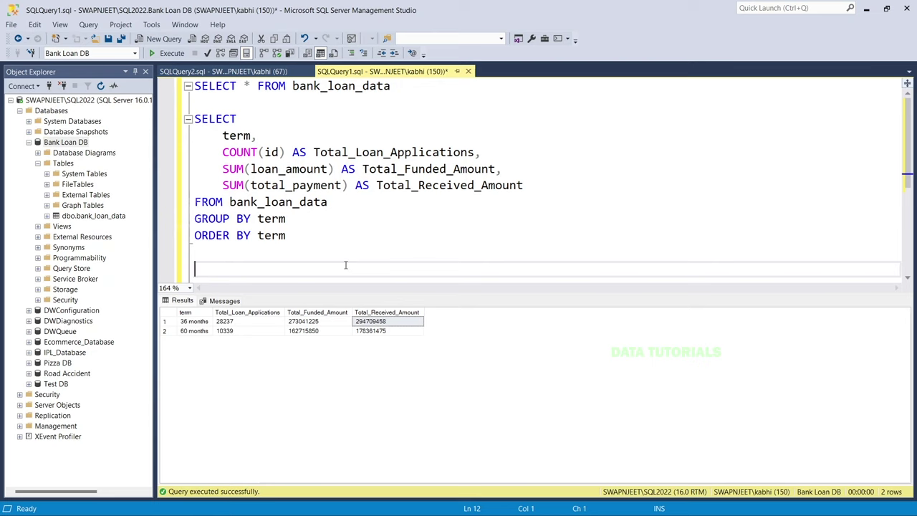
pyautogui.hotkey('alt', 'Tab')
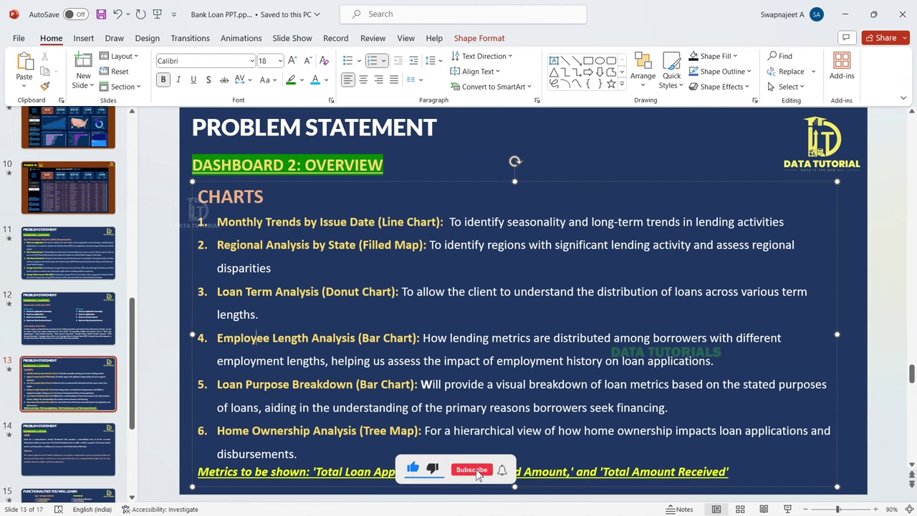
pyautogui.hotkey('alt', 'Tab')
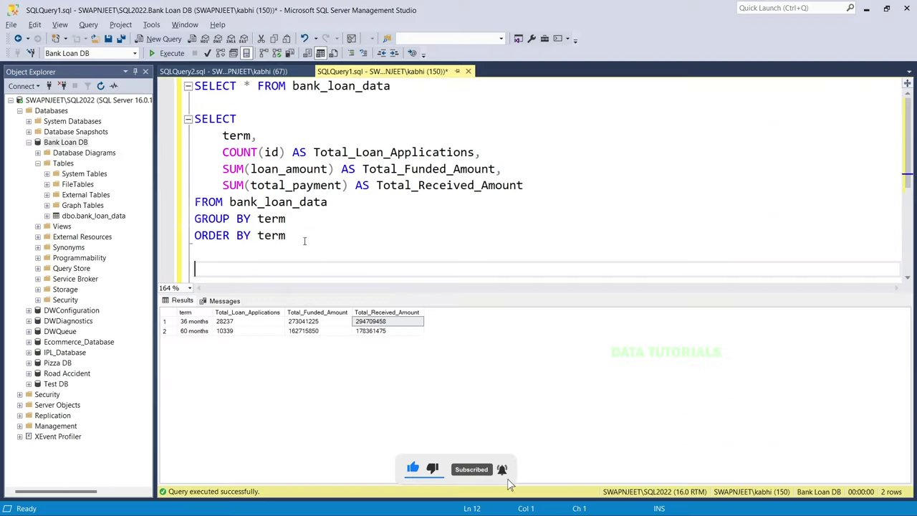
# - Run SELECT * and inspect the emp_length column
pyautogui.moveTo(391, 86); pyautogui.dragTo(183, 86)
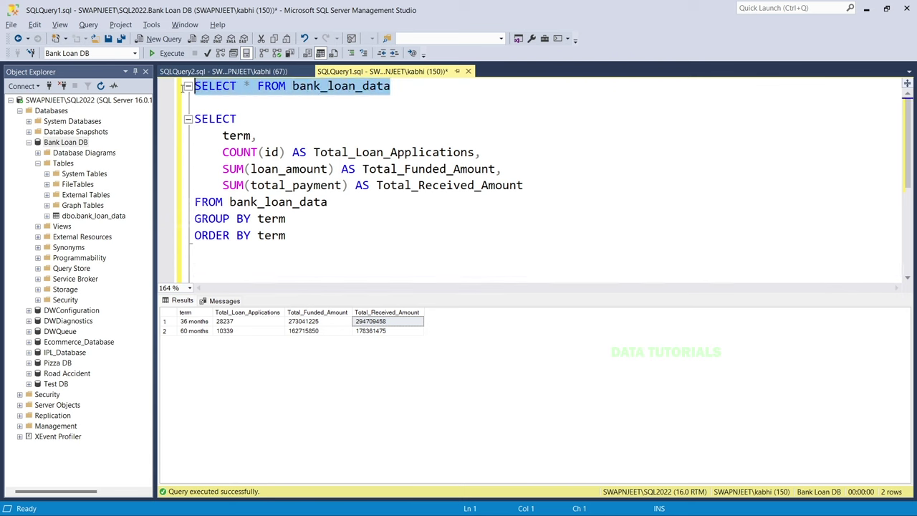
pyautogui.press('F5')
pyautogui.click(304, 314)
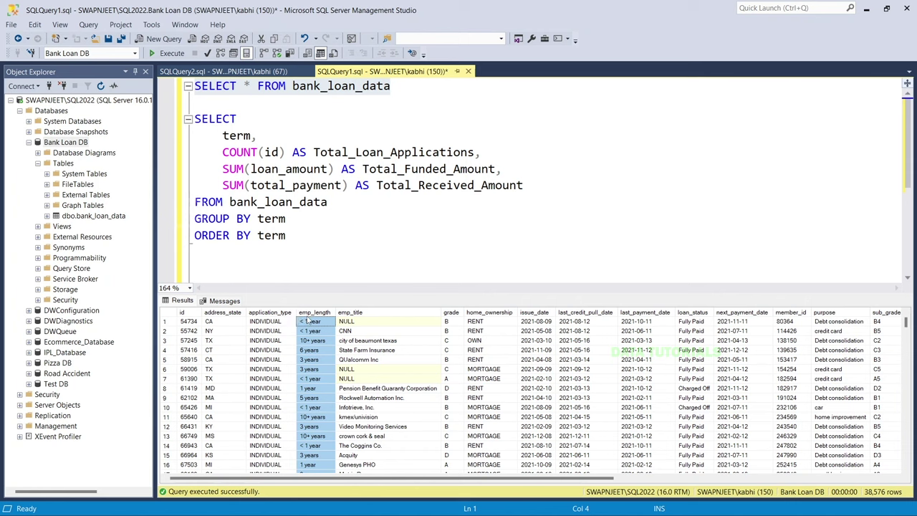
# - Replace term with emp_length in SELECT, GROUP BY and ORDER BY and run the query
pyautogui.moveTo(223, 135); pyautogui.dragTo(251, 136)
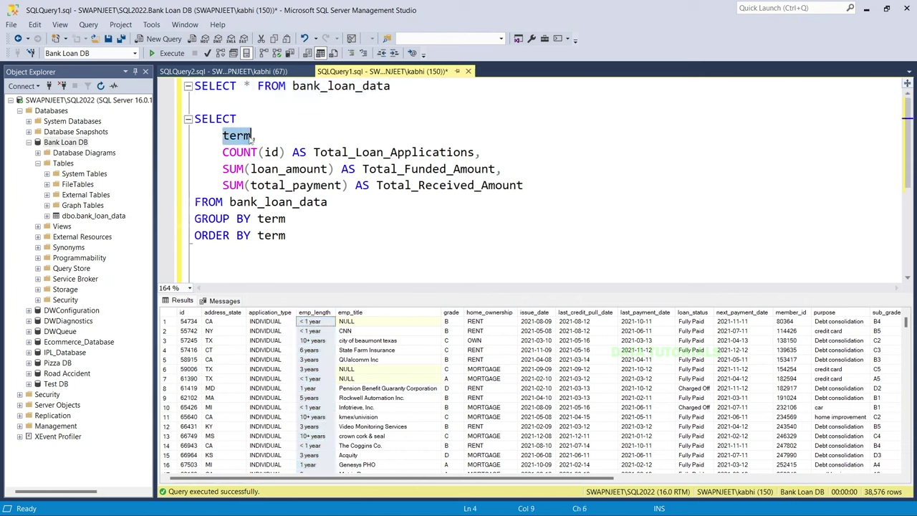
pyautogui.write('emp_l')
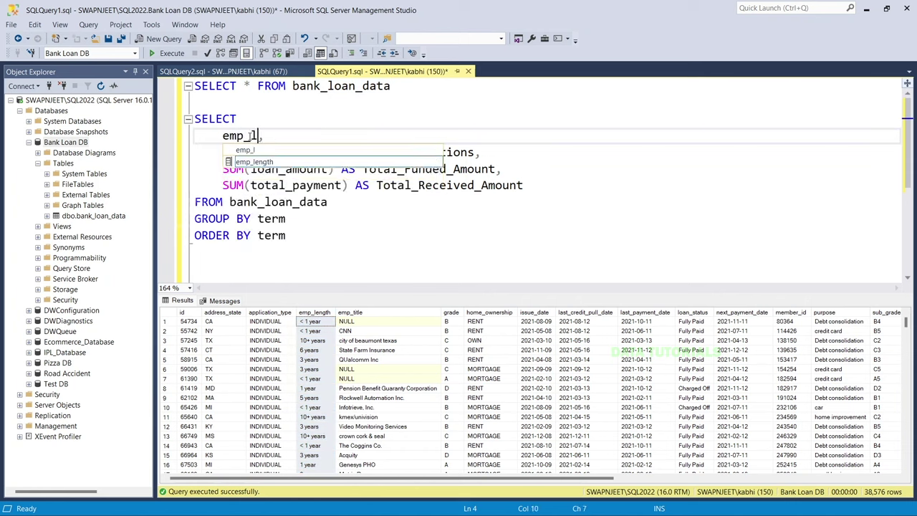
pyautogui.write('e')
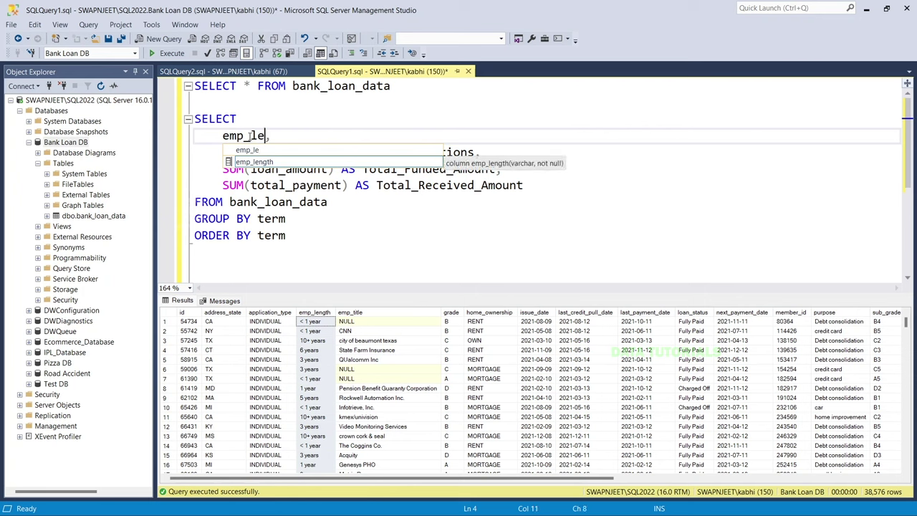
pyautogui.write('ngrth')
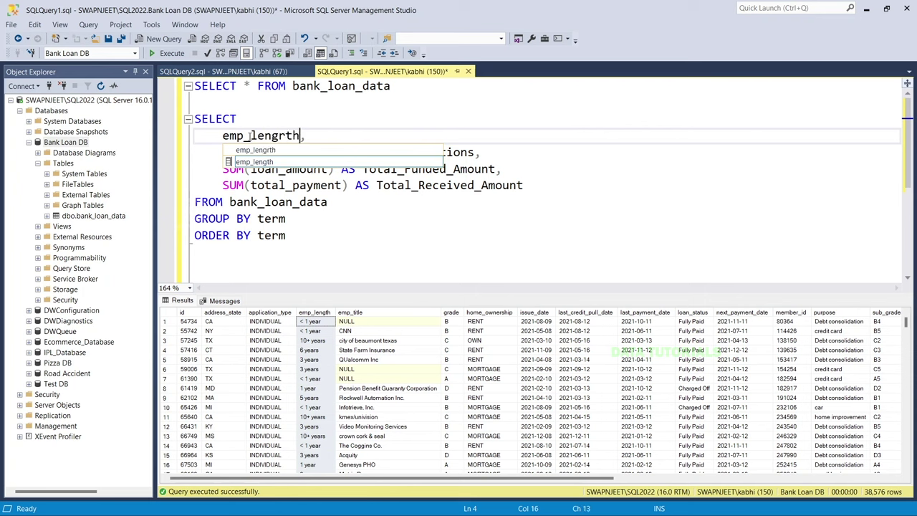
pyautogui.press('BackSpace')
pyautogui.press('BackSpace')
pyautogui.press('BackSpace')
pyautogui.write('th')
pyautogui.press('Escape')
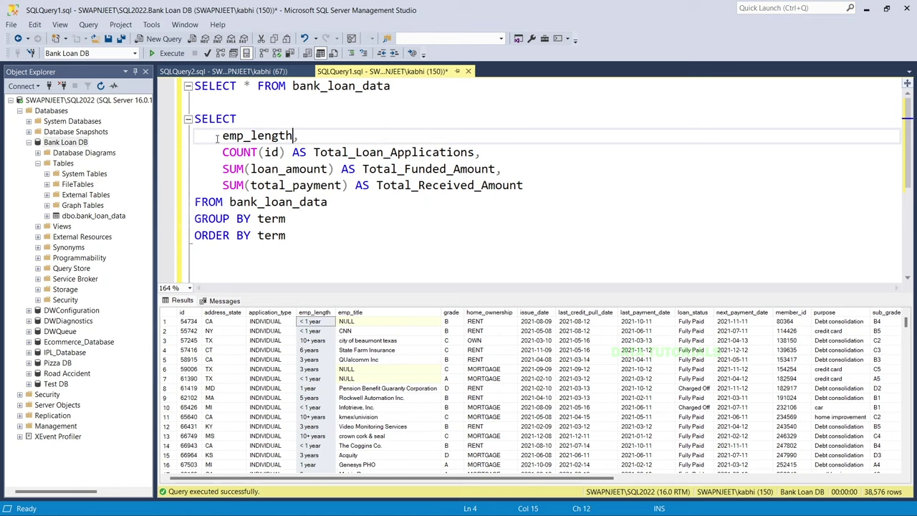
pyautogui.moveTo(219, 136); pyautogui.dragTo(294, 137)
pyautogui.hotkey('ctrl', 'c')
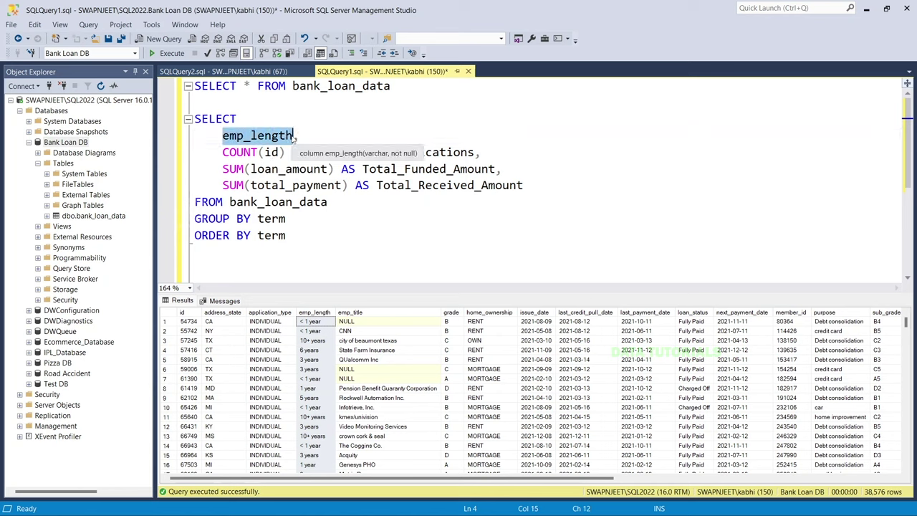
pyautogui.moveTo(286, 220); pyautogui.dragTo(258, 237)
pyautogui.hotkey('ctrl', 'v')
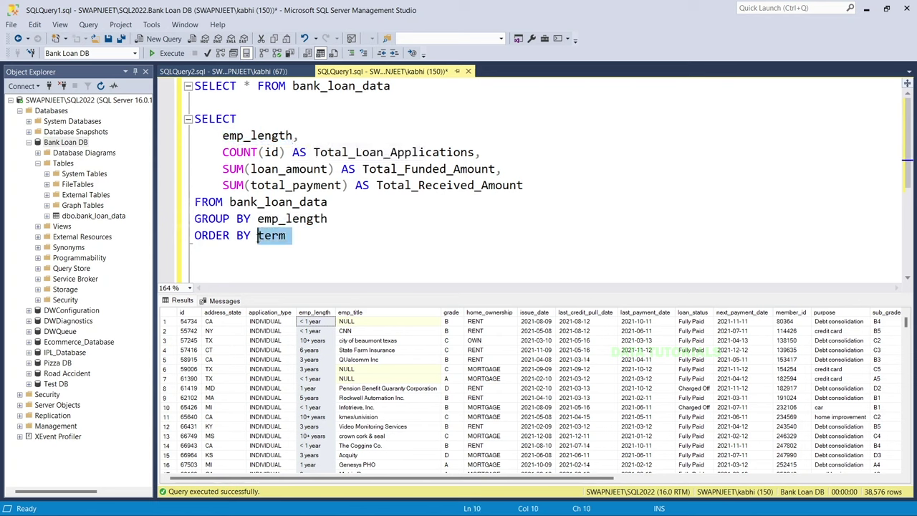
pyautogui.hotkey('ctrl', 'v')
pyautogui.moveTo(328, 236); pyautogui.dragTo(192, 119)
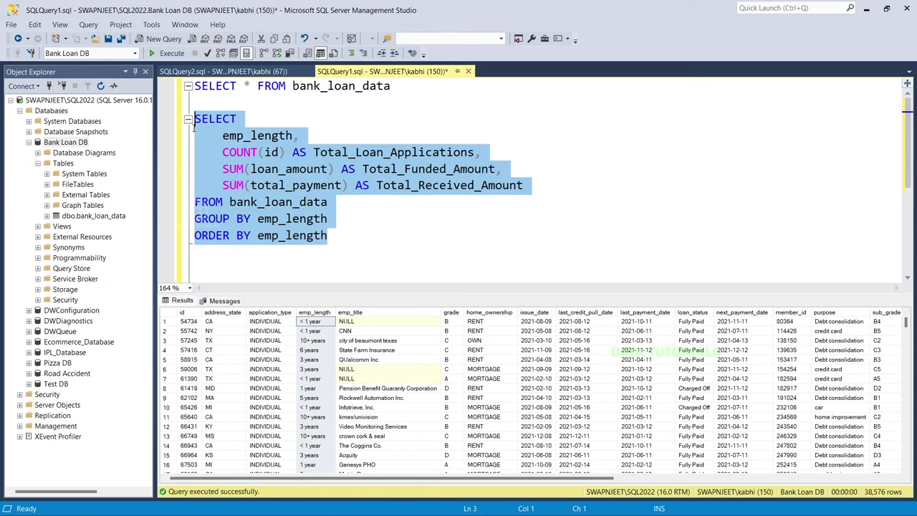
pyautogui.click(166, 53)
pyautogui.click(486, 385)
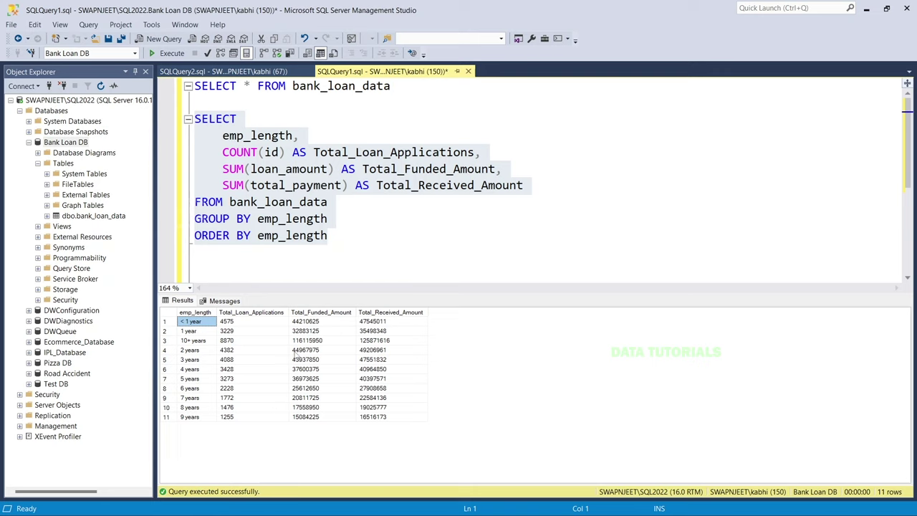
pyautogui.click(343, 236)
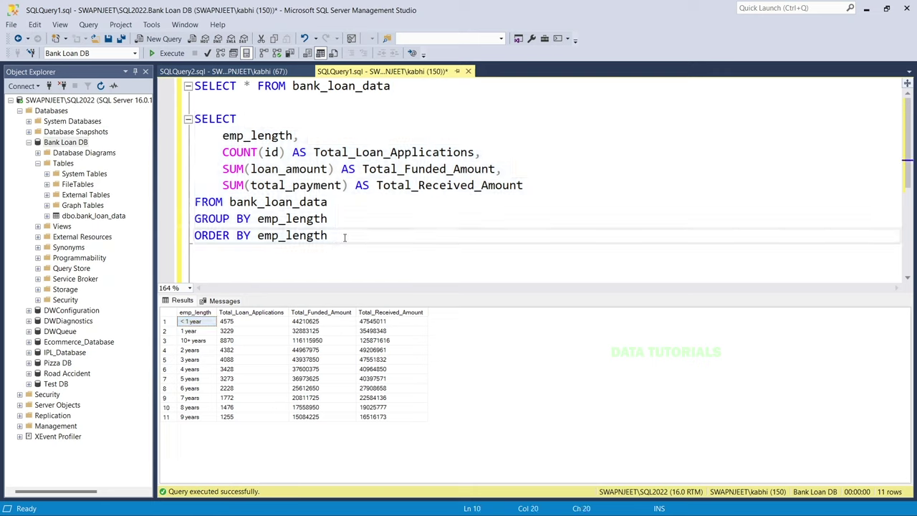
pyautogui.click(247, 331)
pyautogui.click(251, 359)
pyautogui.click(252, 379)
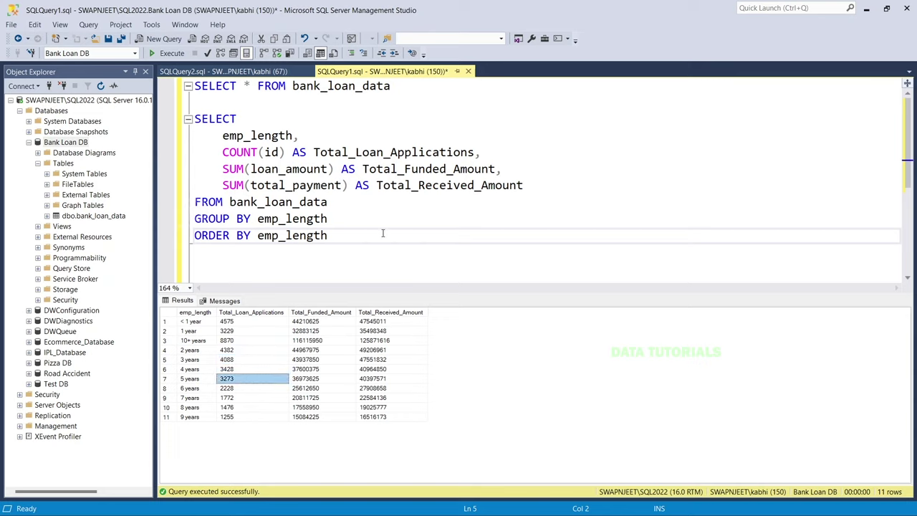
pyautogui.click(382, 229)
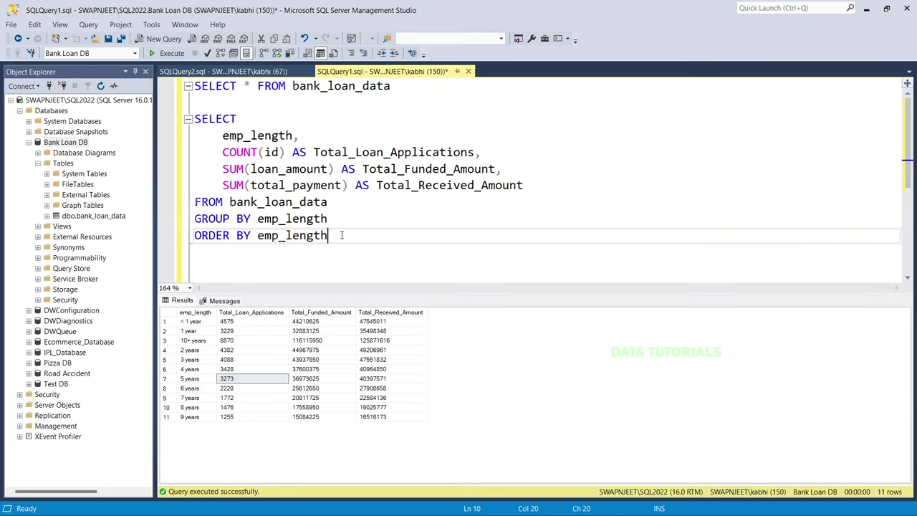
# - Order the employee-length query by COUNT(id) DESC and rerun it
pyautogui.moveTo(223, 156); pyautogui.dragTo(287, 161)
pyautogui.hotkey('ctrl', 'c')
pyautogui.moveTo(347, 235); pyautogui.dragTo(257, 235)
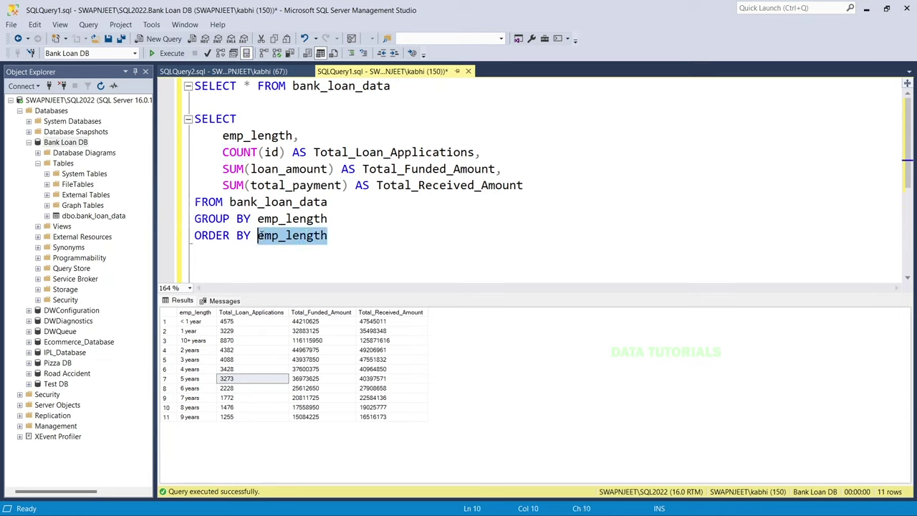
pyautogui.hotkey('ctrl', 'v')
pyautogui.write('DESC')
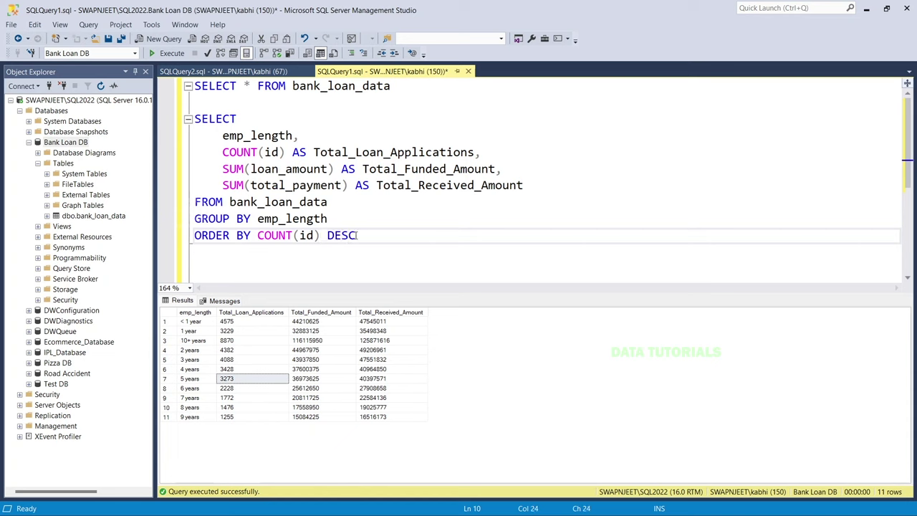
pyautogui.moveTo(356, 237); pyautogui.dragTo(180, 123)
pyautogui.press('F5')
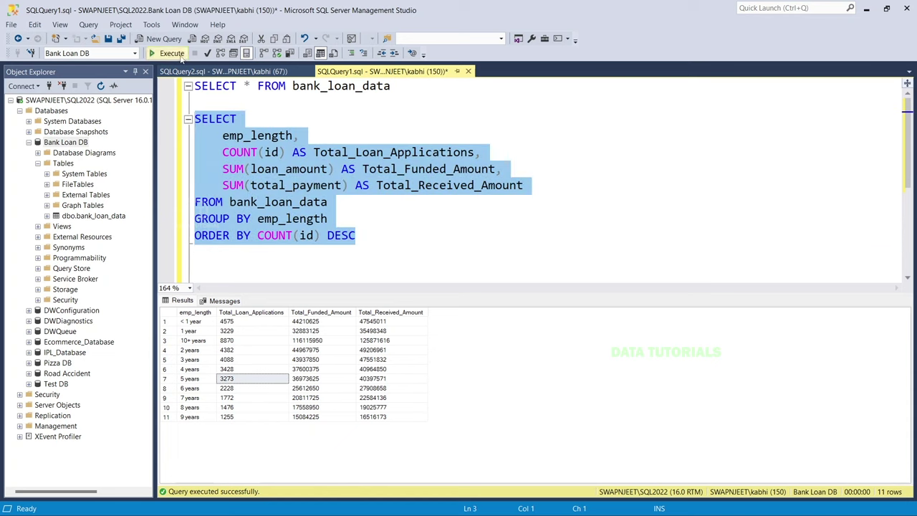
# - Check counts (10+ years 8870, < 1 year 4575, 2 years 4382), then rerun SELECT *
pyautogui.click(232, 326)
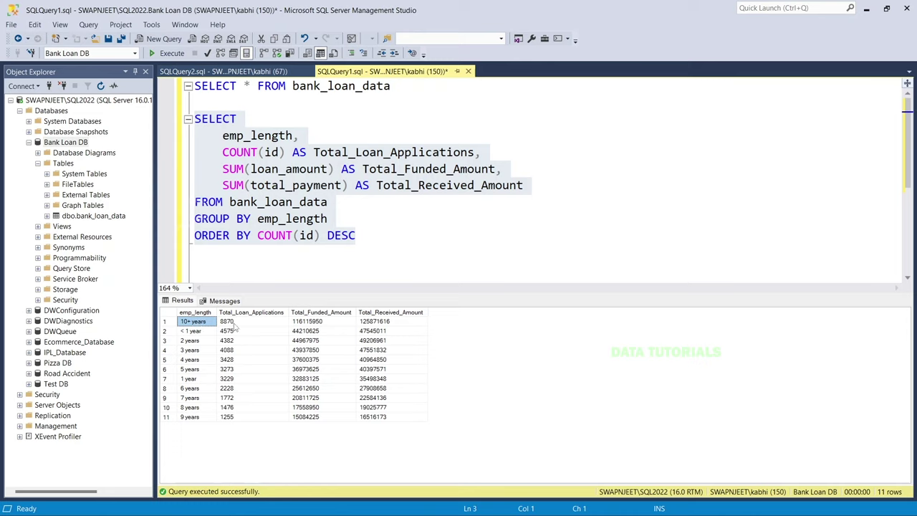
pyautogui.click(233, 325)
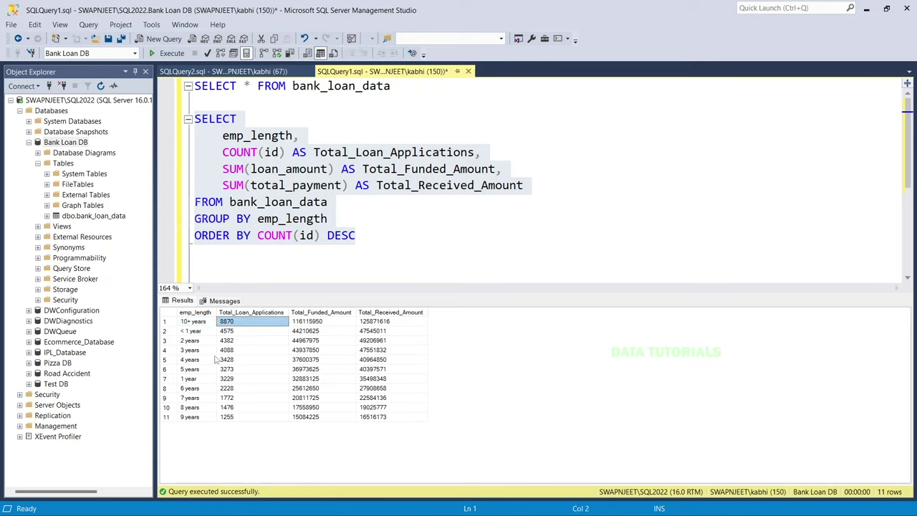
pyautogui.click(221, 334)
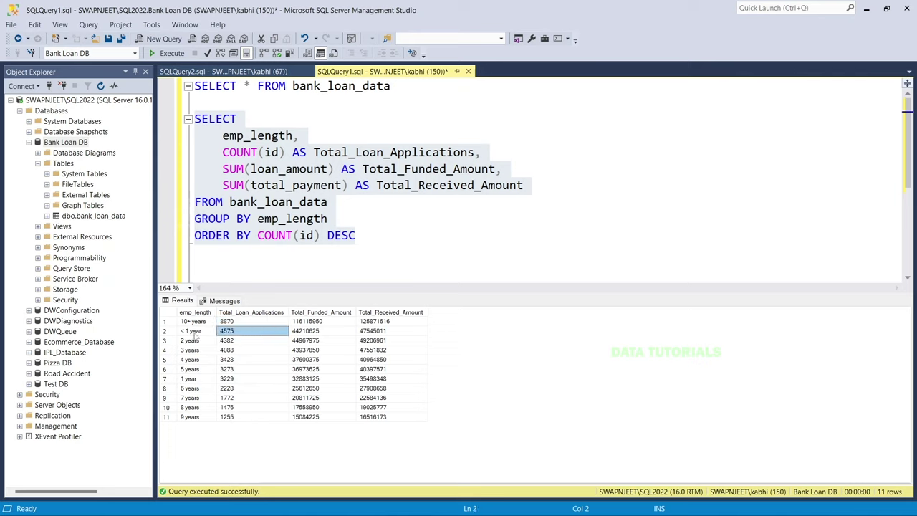
pyautogui.click(233, 341)
pyautogui.click(233, 350)
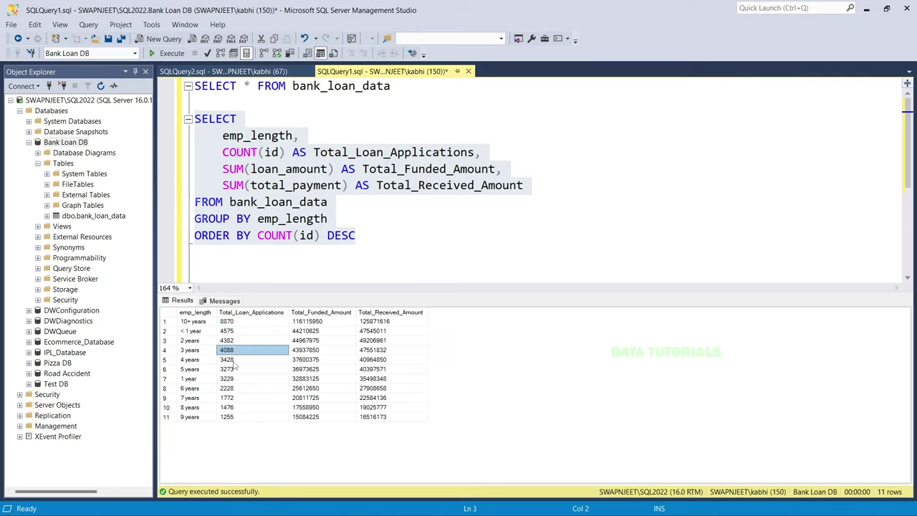
pyautogui.click(235, 360)
pyautogui.click(235, 380)
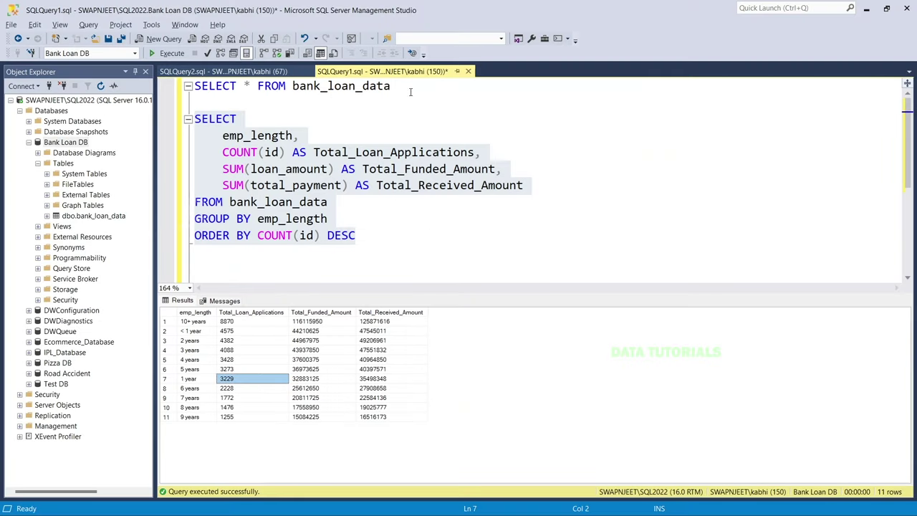
pyautogui.moveTo(411, 91); pyautogui.dragTo(195, 86)
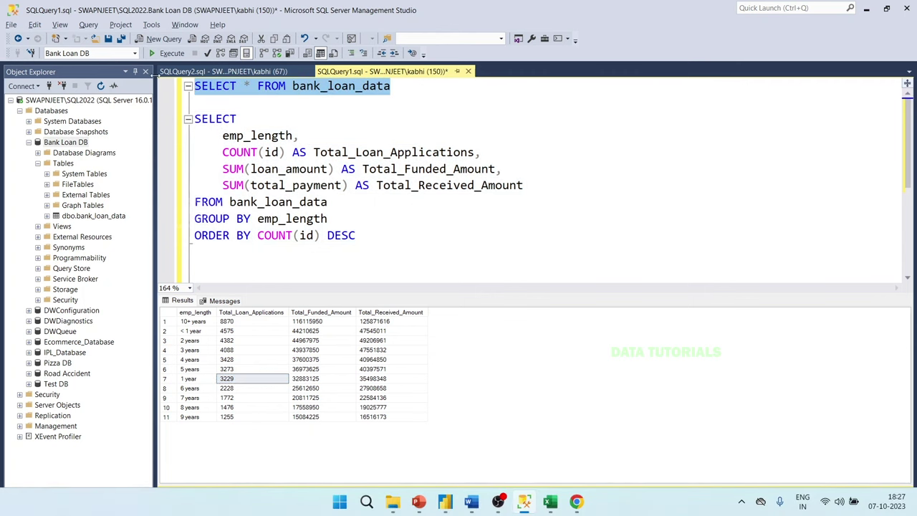
pyautogui.press('F5')
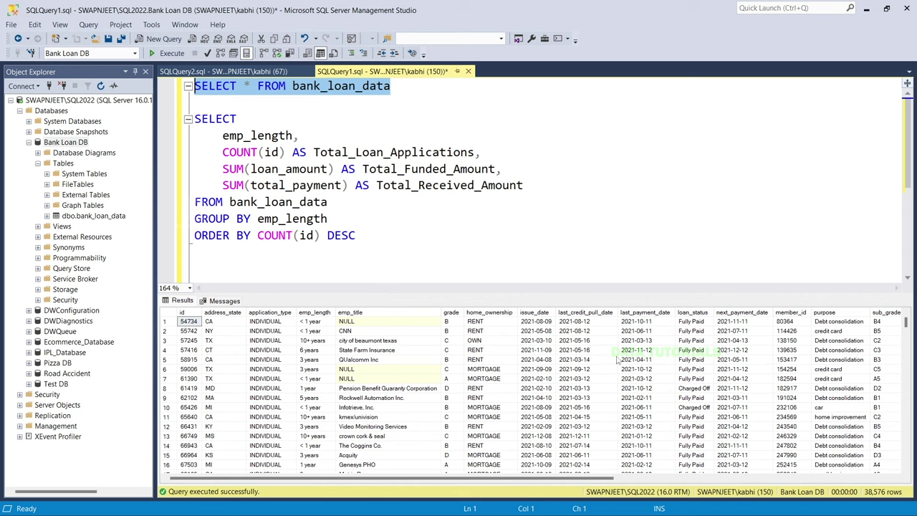
# - Inspect the purpose column, swap emp_length for purpose in SELECT and GROUP BY, and run
pyautogui.moveTo(602, 479); pyautogui.dragTo(688, 484)
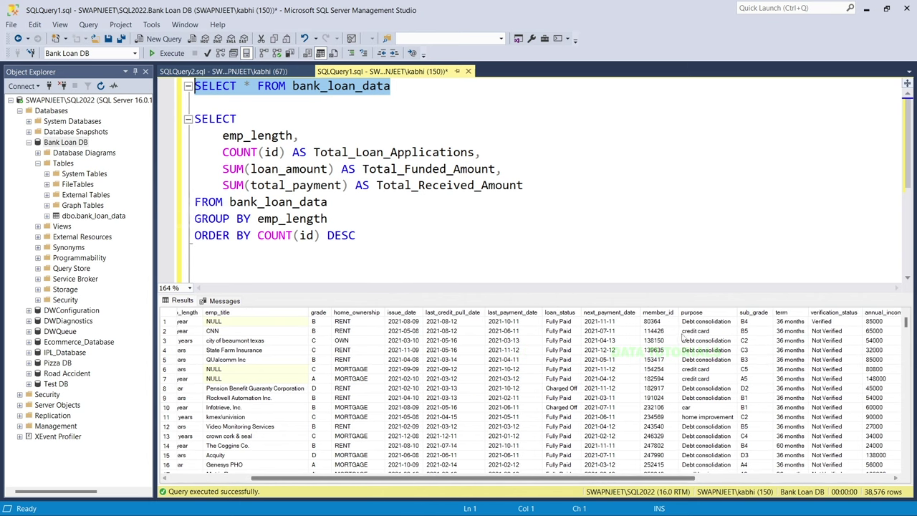
pyautogui.click(695, 313)
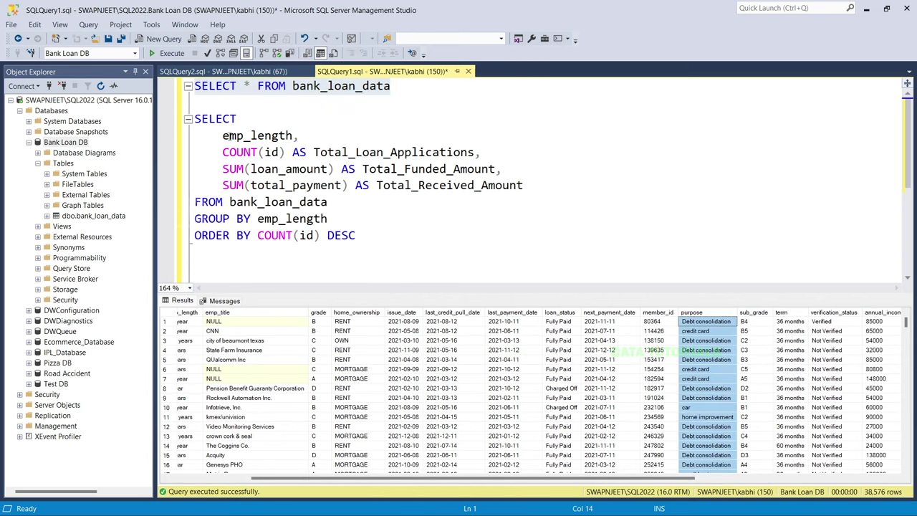
pyautogui.moveTo(224, 135); pyautogui.dragTo(291, 130)
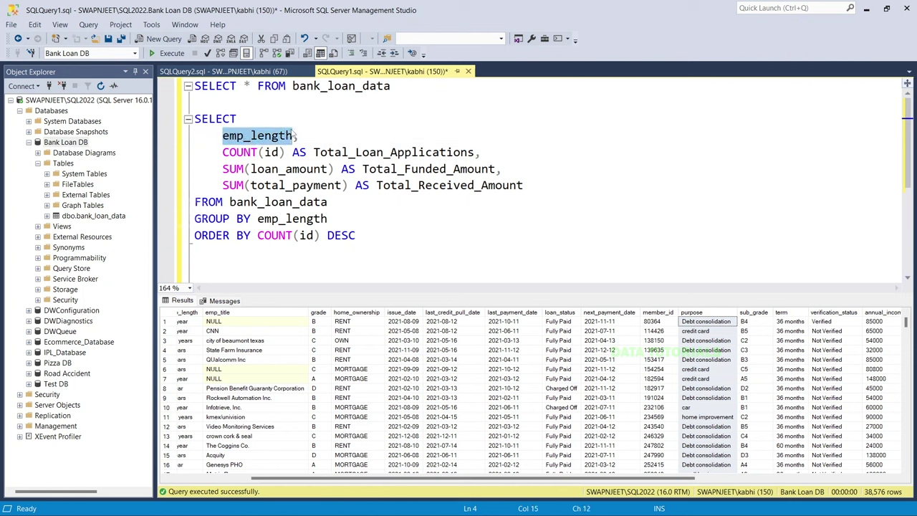
pyautogui.write('purpos')
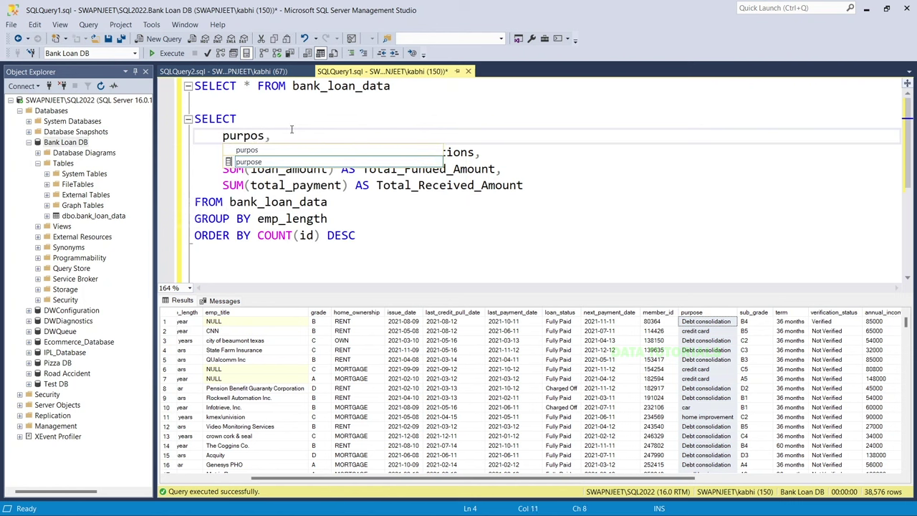
pyautogui.write('e')
pyautogui.press('Escape')
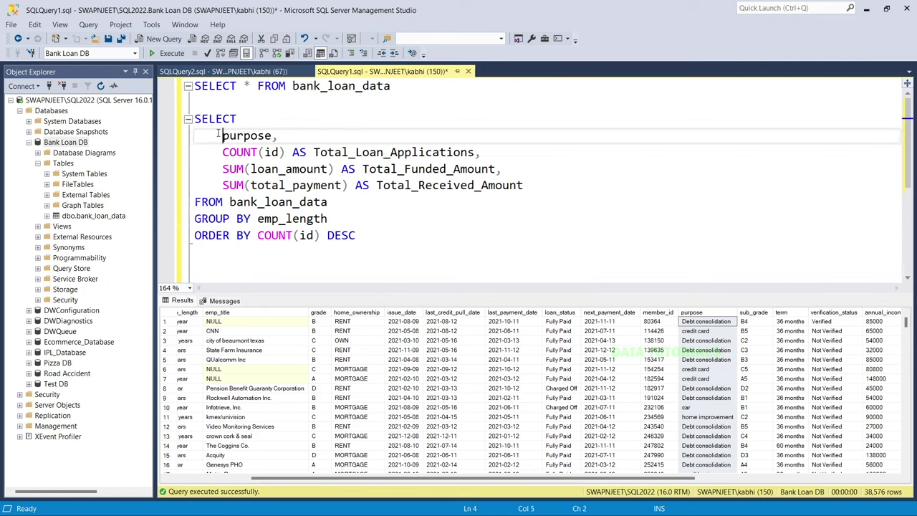
pyautogui.moveTo(258, 219); pyautogui.dragTo(194, 118)
pyautogui.write('purpose')
pyautogui.press('F5')
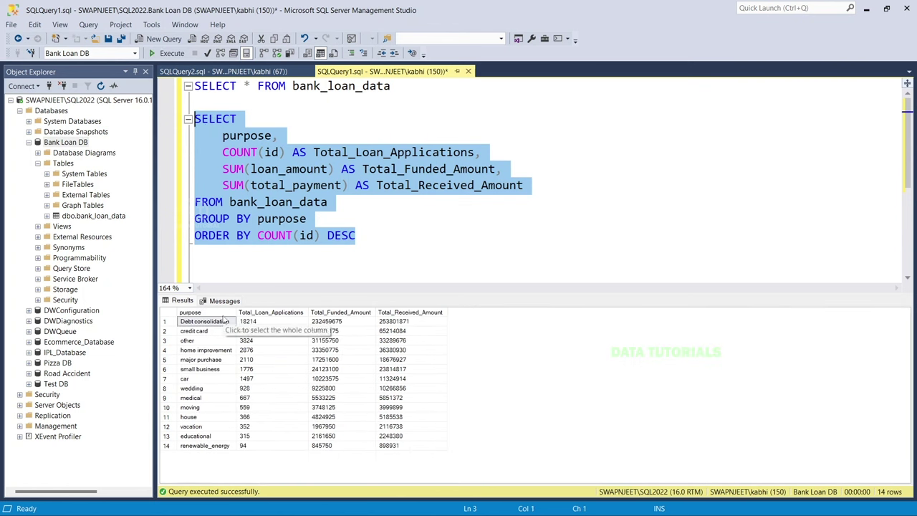
# - Review the purpose rows from Debt consolidation down to renewable_energy
pyautogui.moveTo(258, 237); pyautogui.dragTo(357, 237)
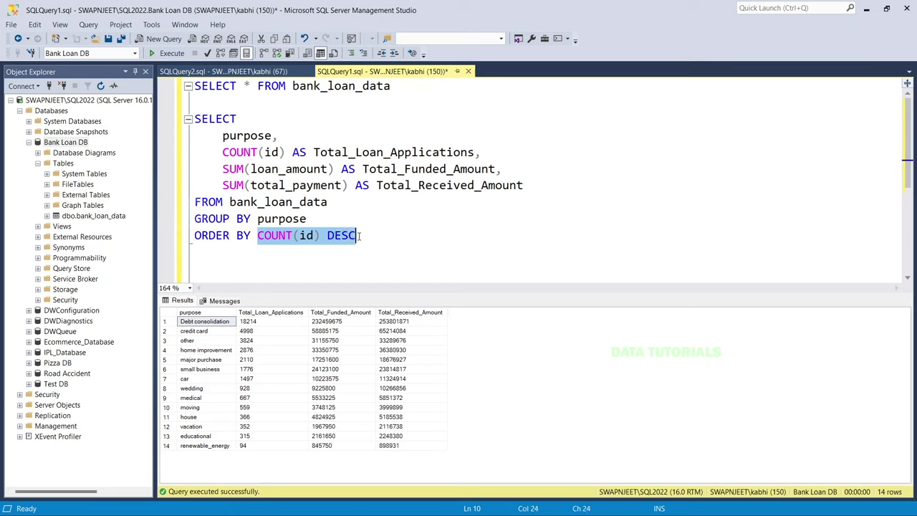
pyautogui.click(279, 236)
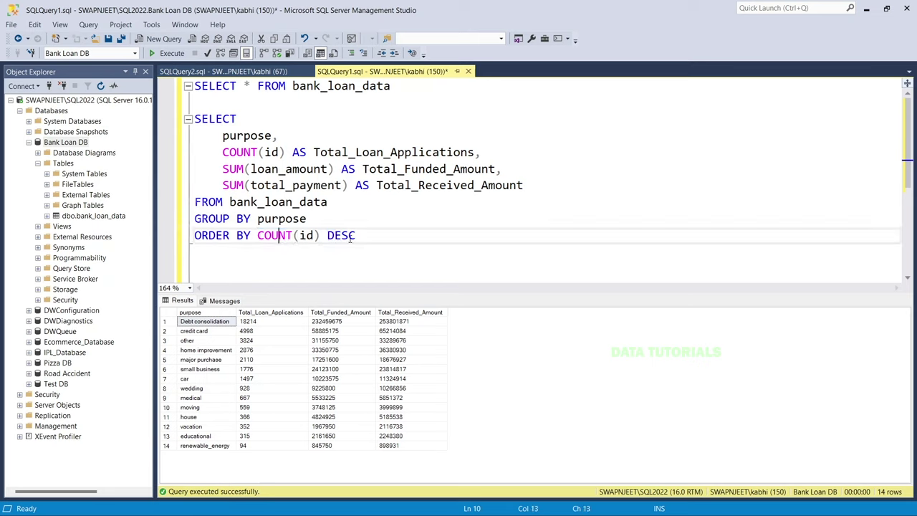
pyautogui.click(207, 324)
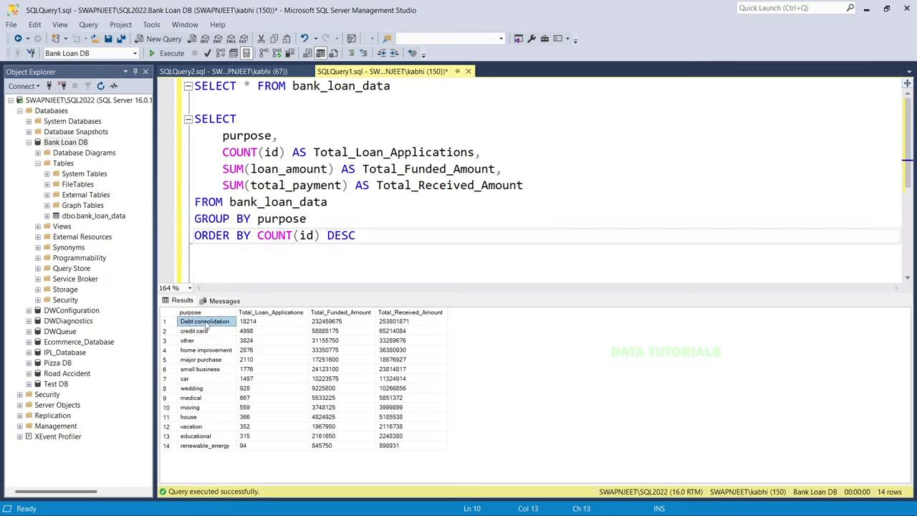
pyautogui.moveTo(206, 324); pyautogui.dragTo(247, 326)
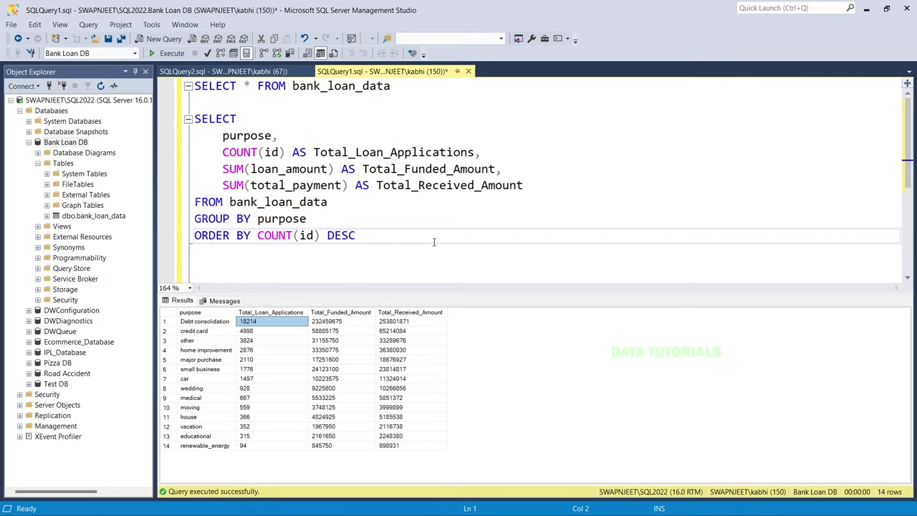
pyautogui.click(205, 332)
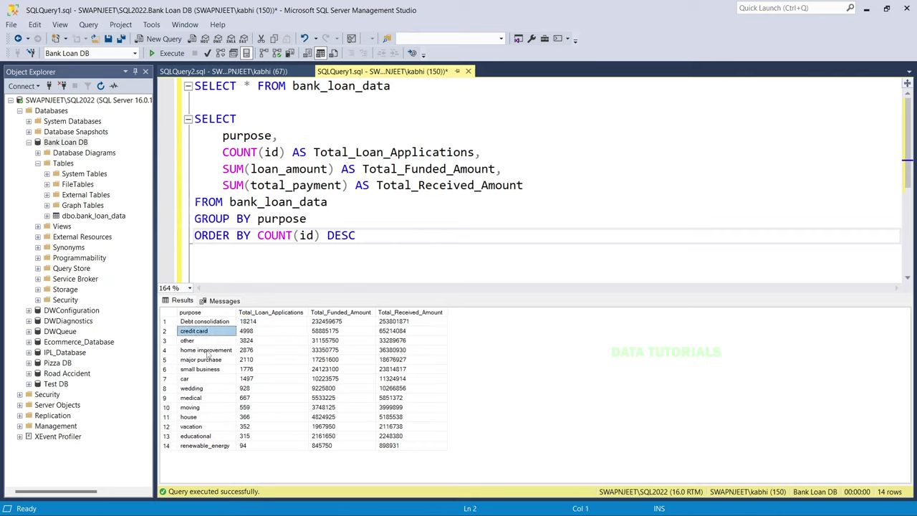
pyautogui.click(207, 352)
pyautogui.click(204, 370)
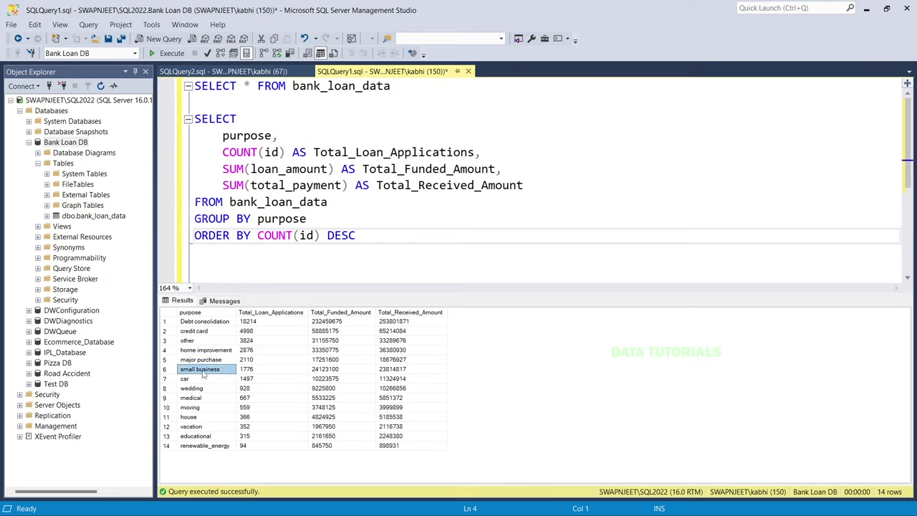
pyautogui.click(192, 380)
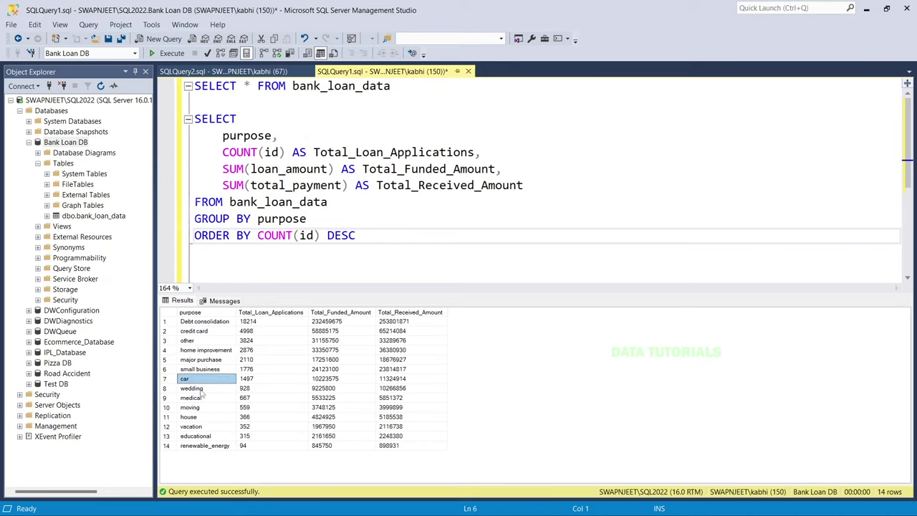
pyautogui.click(202, 390)
pyautogui.click(195, 399)
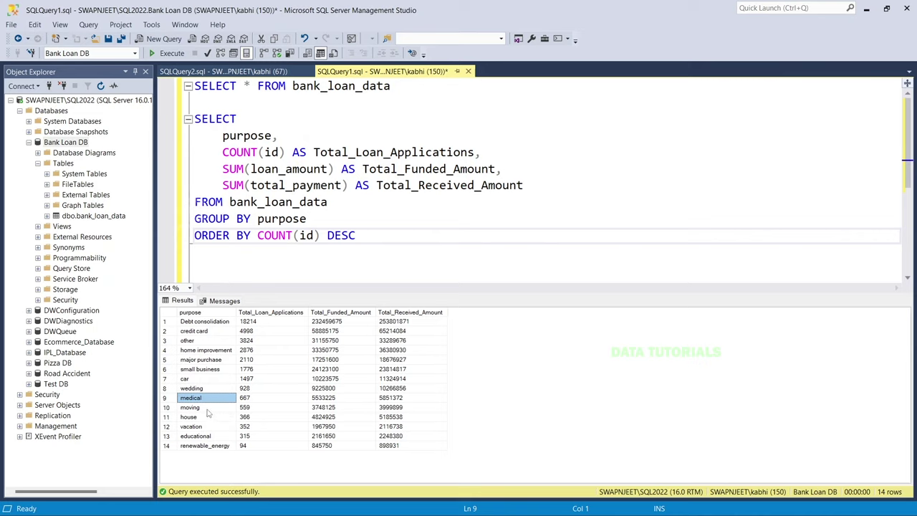
pyautogui.click(209, 410)
pyautogui.click(200, 419)
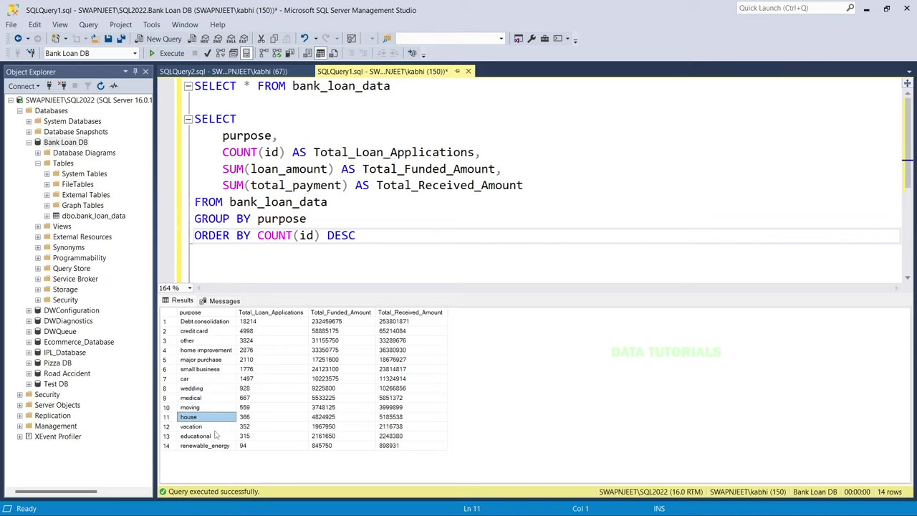
pyautogui.click(208, 427)
pyautogui.click(210, 438)
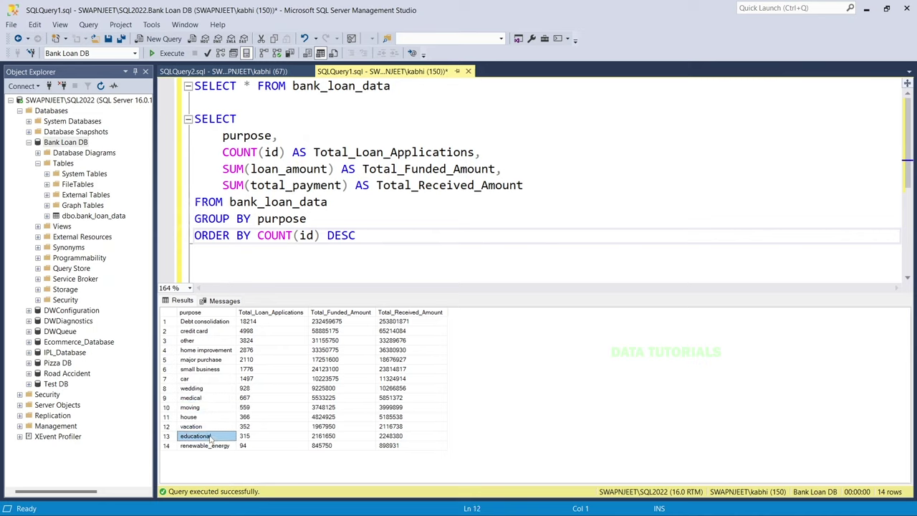
pyautogui.click(221, 447)
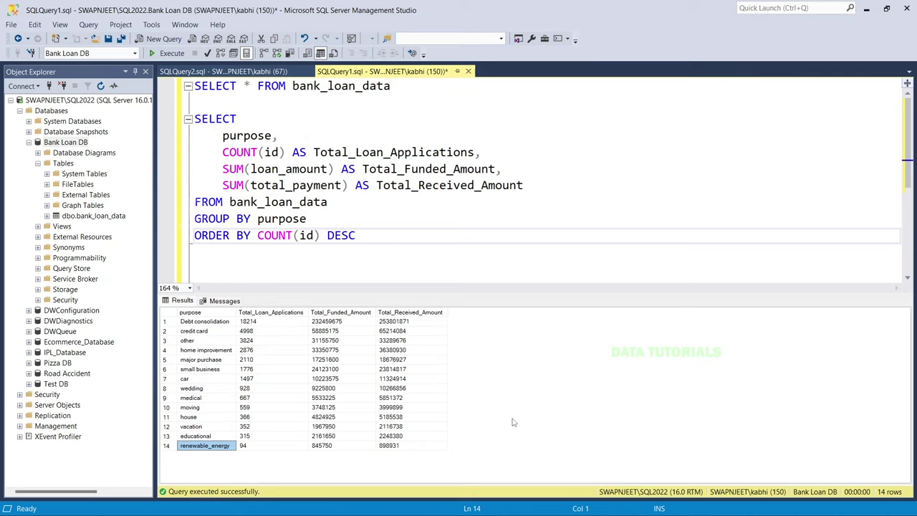
# - Check Debt consolidation's funded and received amounts
pyautogui.click(227, 324)
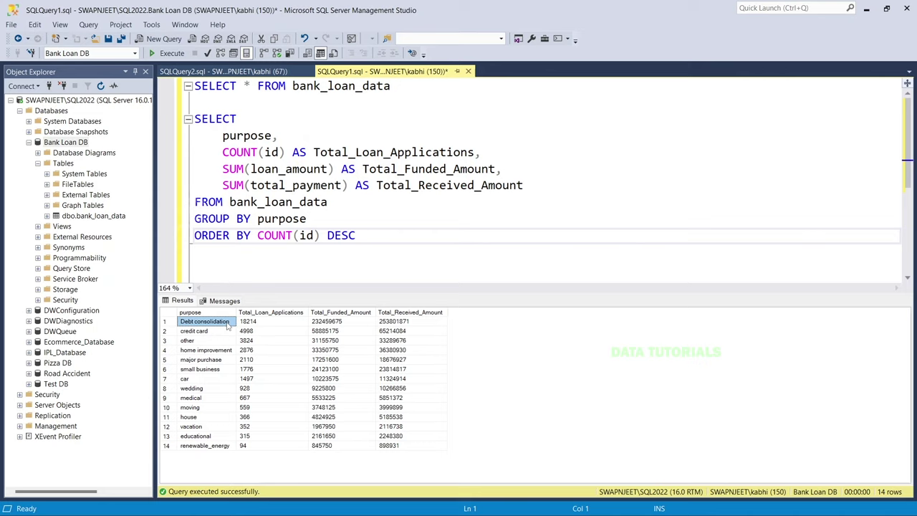
pyautogui.click(329, 322)
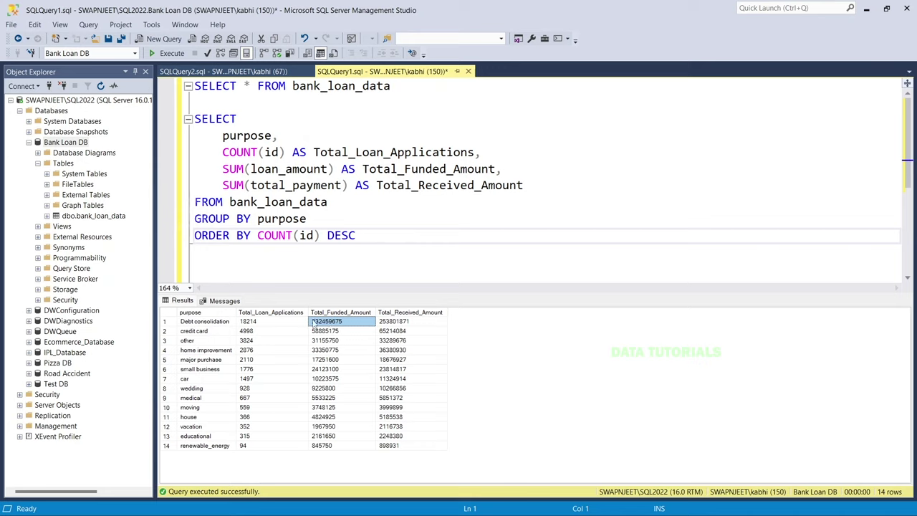
pyautogui.click(412, 323)
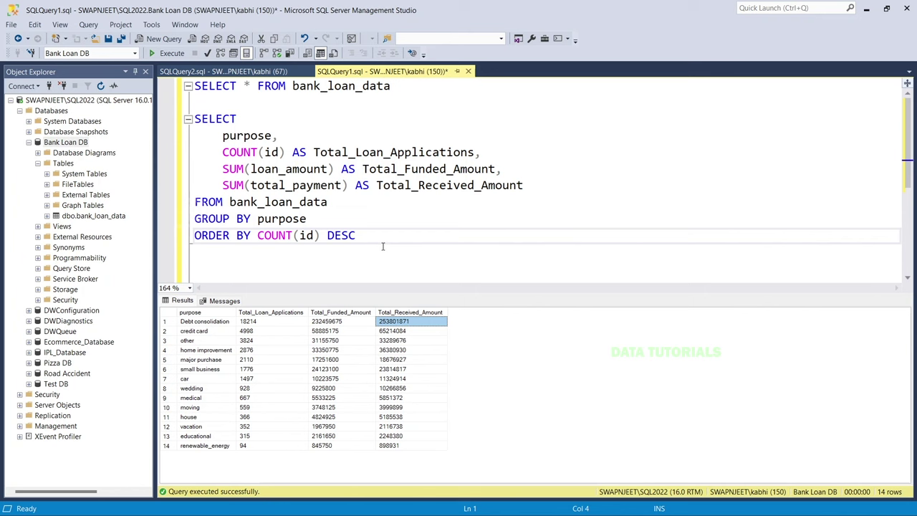
# - Check the charts slide, then rerun SELECT * FROM bank_loan_data
pyautogui.hotkey('alt', 'Tab')
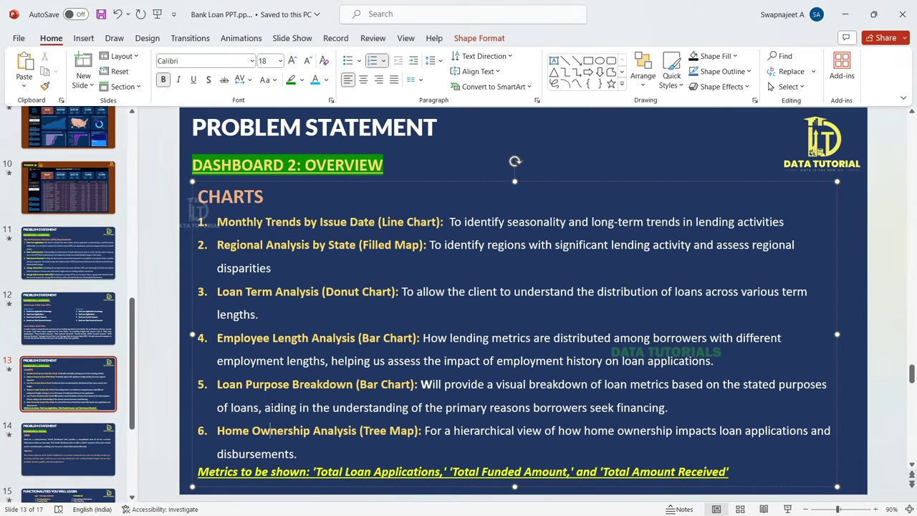
pyautogui.hotkey('alt', 'Tab')
pyautogui.moveTo(391, 85); pyautogui.dragTo(194, 86)
pyautogui.click(170, 53)
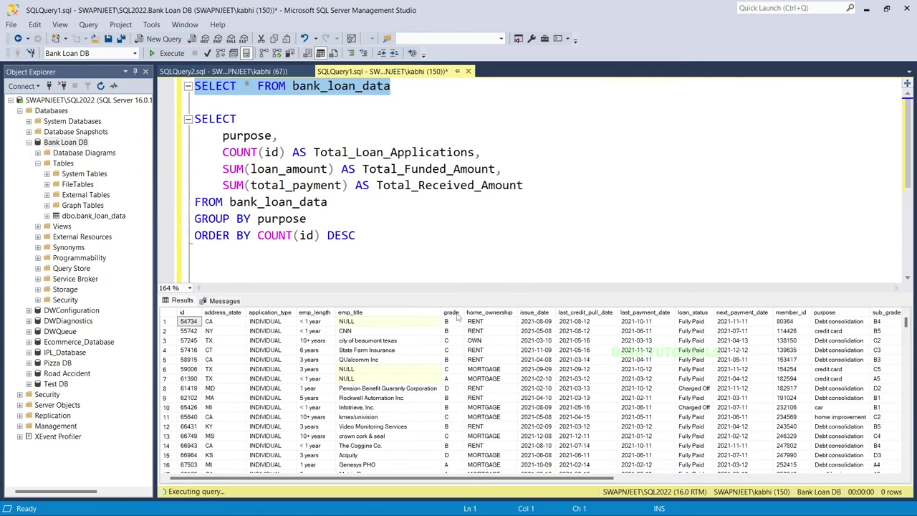
# - Inspect home_ownership in the raw data and replace purpose with home_ownership in SELECT
pyautogui.click(489, 312)
pyautogui.moveTo(222, 136); pyautogui.dragTo(280, 136)
pyautogui.write('ho')
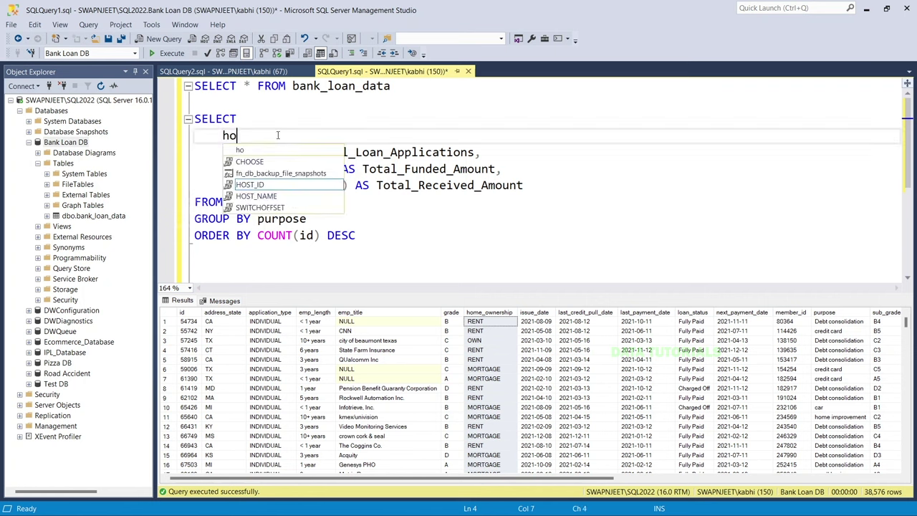
pyautogui.write('me')
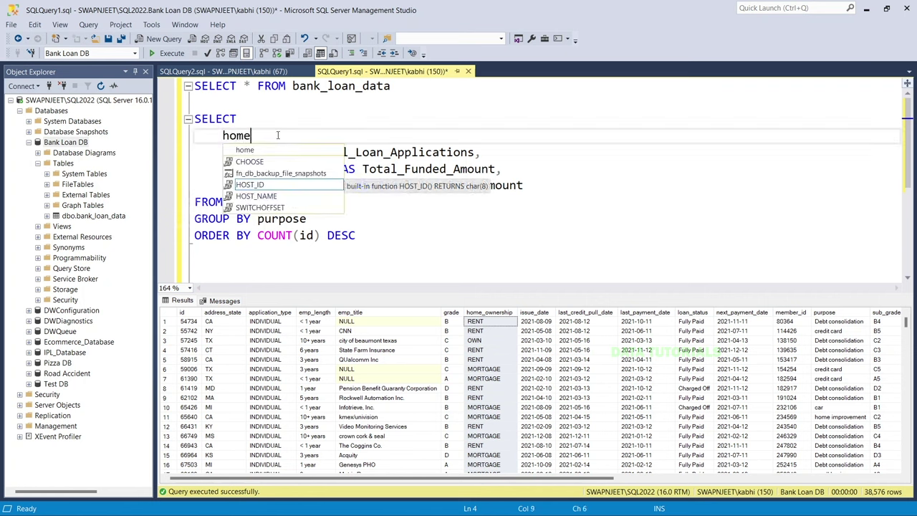
pyautogui.write('_own')
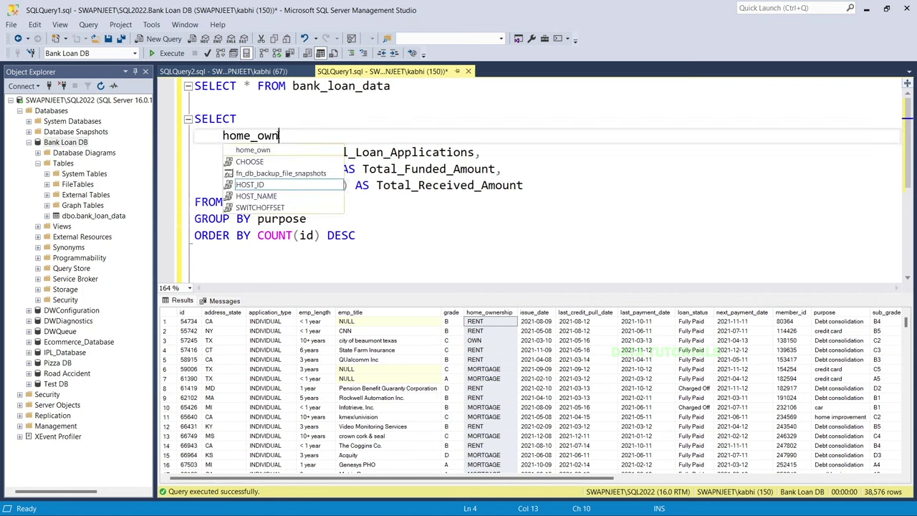
pyautogui.write('ership')
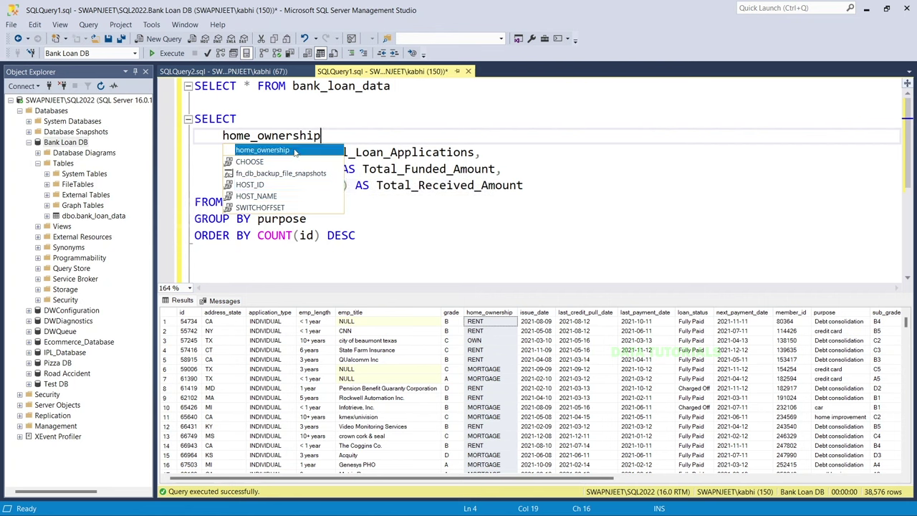
pyautogui.press('Escape')
pyautogui.write(',')
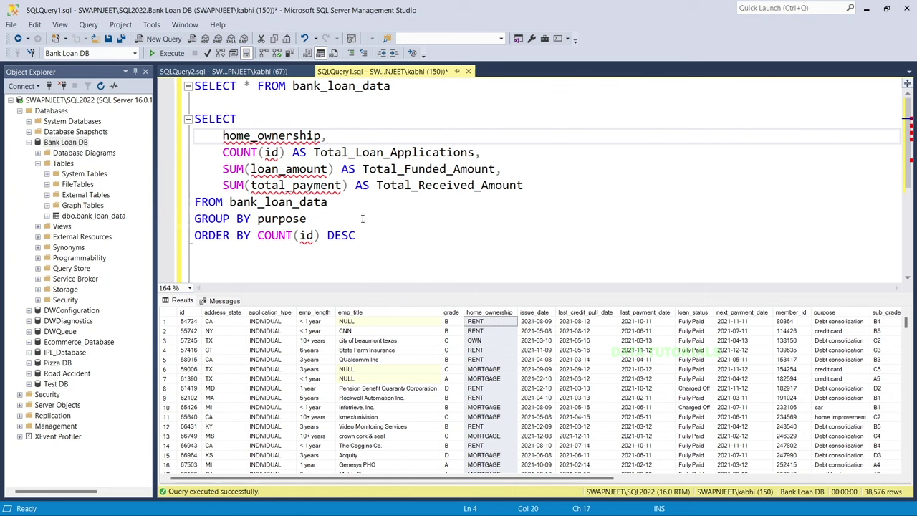
# - Put home_ownership in the GROUP BY clause and run the query
pyautogui.click(362, 235)
pyautogui.moveTo(362, 235); pyautogui.dragTo(330, 219)
pyautogui.moveTo(222, 136); pyautogui.dragTo(323, 135)
pyautogui.hotkey('ctrl', 'c')
pyautogui.click(279, 219)
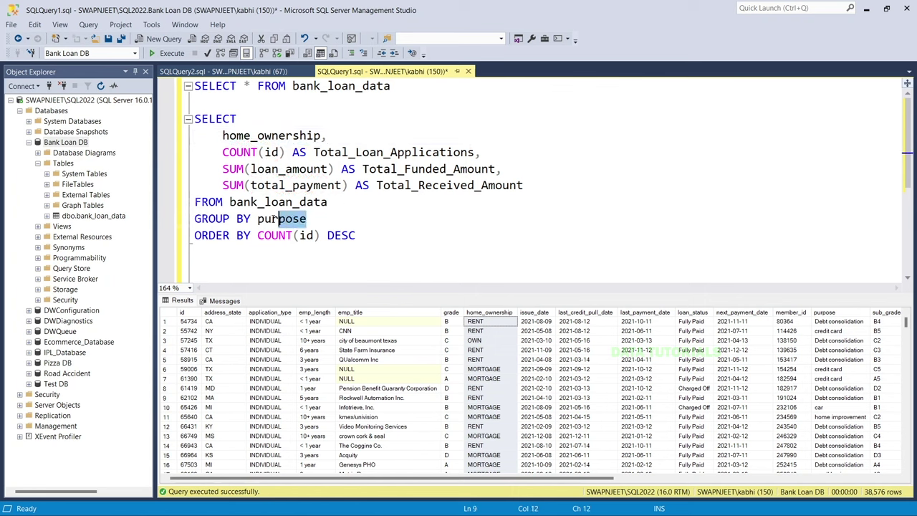
pyautogui.doubleClick(279, 219)
pyautogui.hotkey('ctrl', 'v')
pyautogui.moveTo(359, 237); pyautogui.dragTo(195, 119)
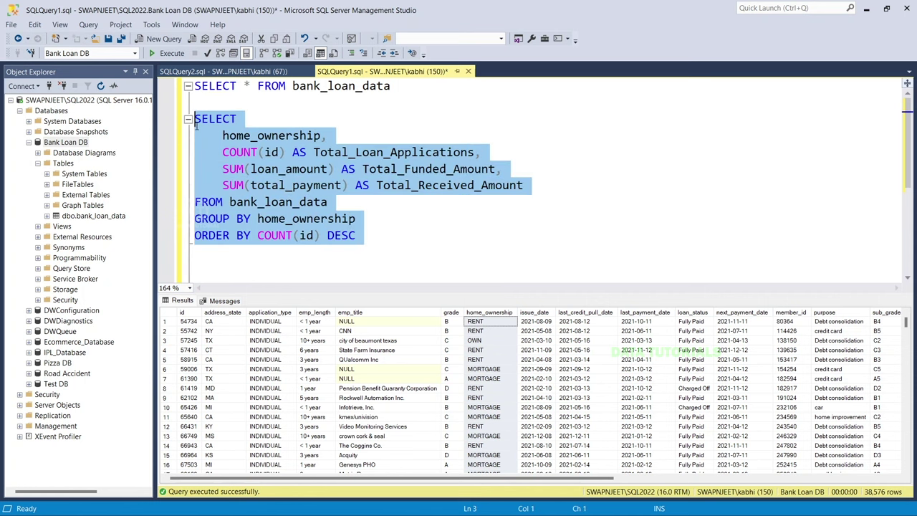
pyautogui.click(164, 53)
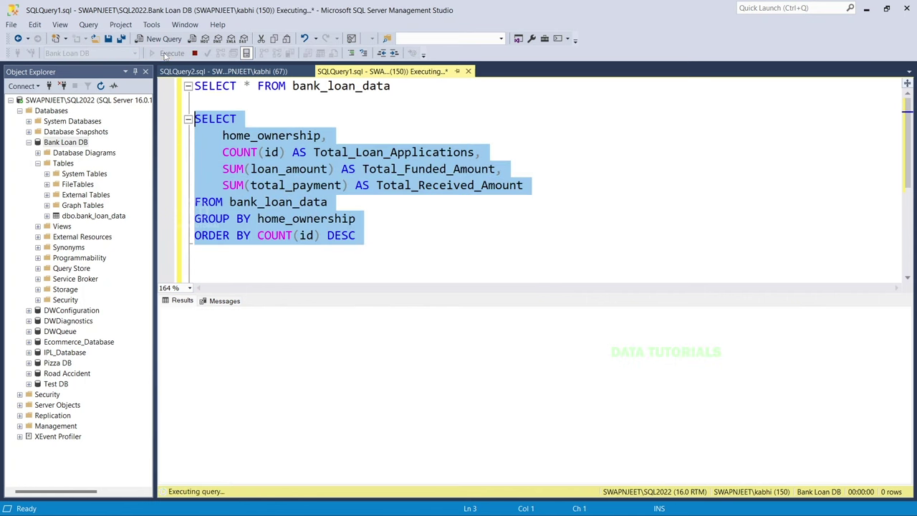
pyautogui.click(287, 385)
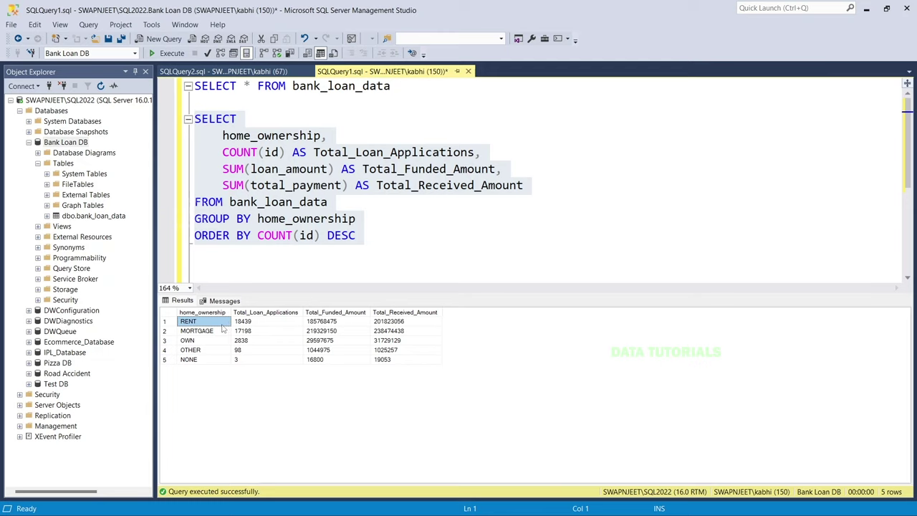
pyautogui.click(243, 323)
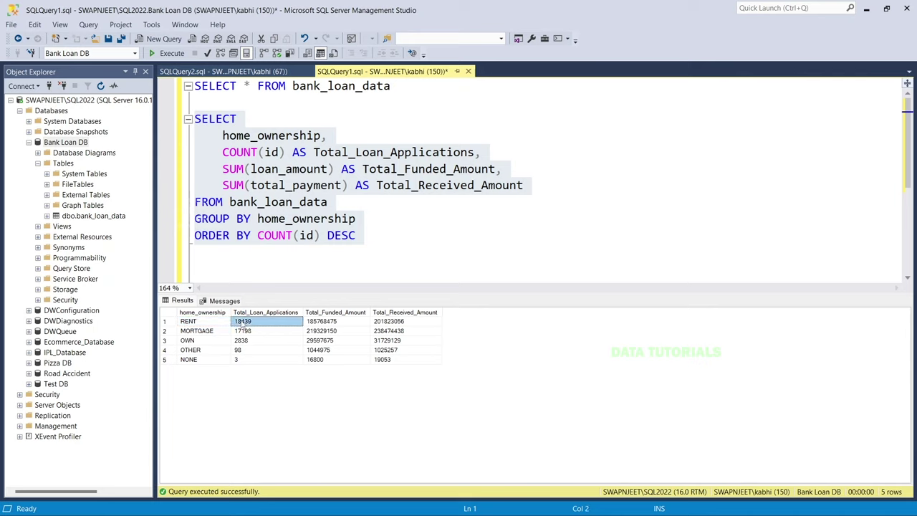
pyautogui.click(188, 323)
pyautogui.click(188, 332)
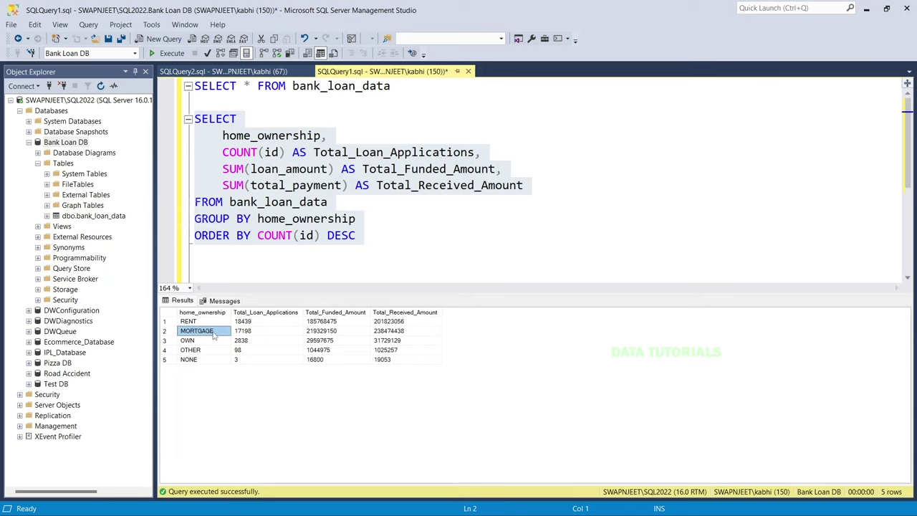
pyautogui.click(254, 339)
pyautogui.click(250, 333)
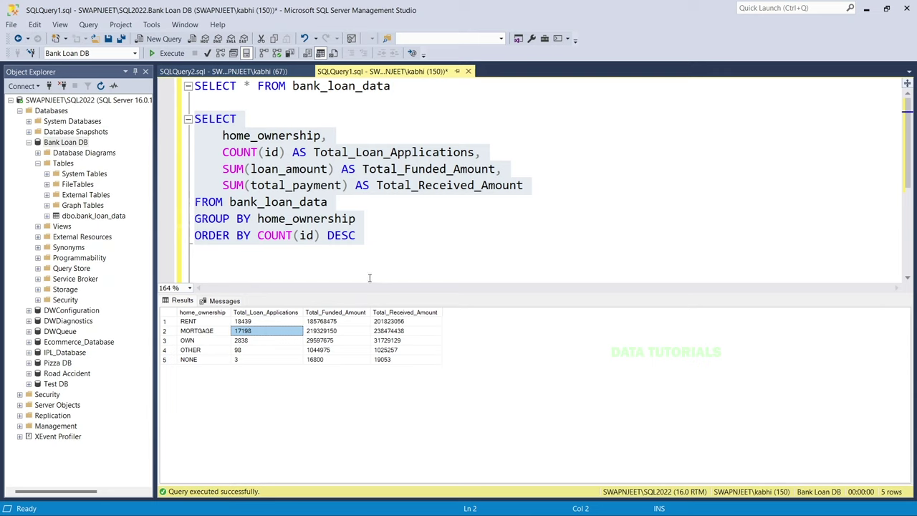
pyautogui.click(378, 248)
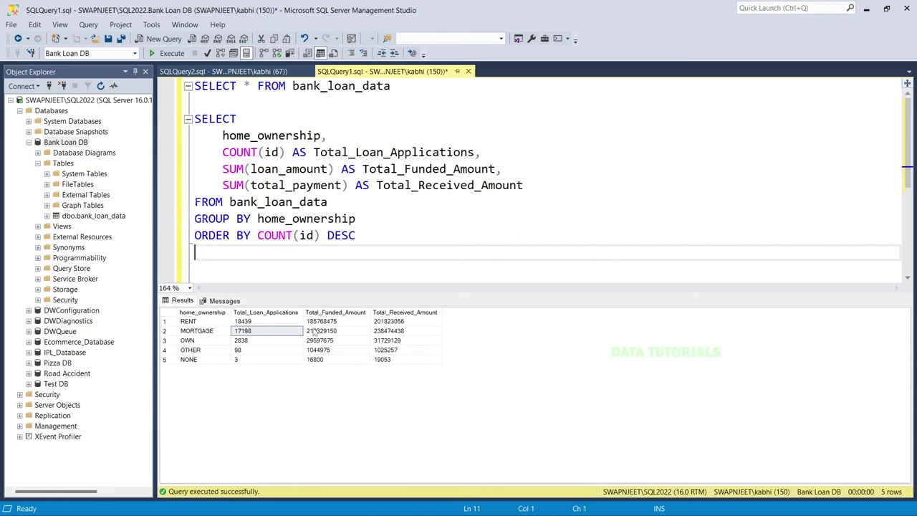
pyautogui.click(404, 312)
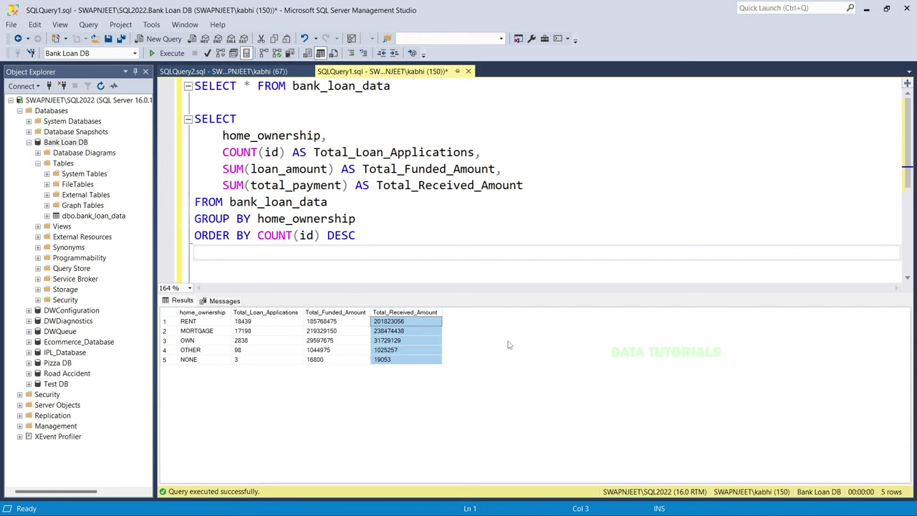